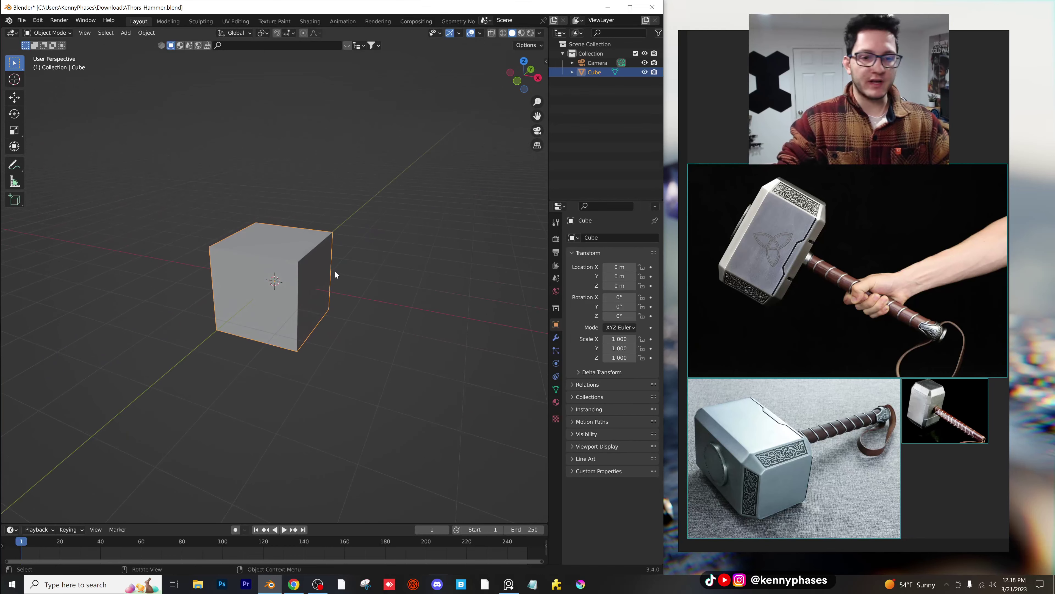
Step: Scale the cube along X in front view to about 1.74 to form the elongated hammer head block
{"action": "scroll", "coordinate": [358, 274], "scroll_direction": "down", "scroll_amount": 2}
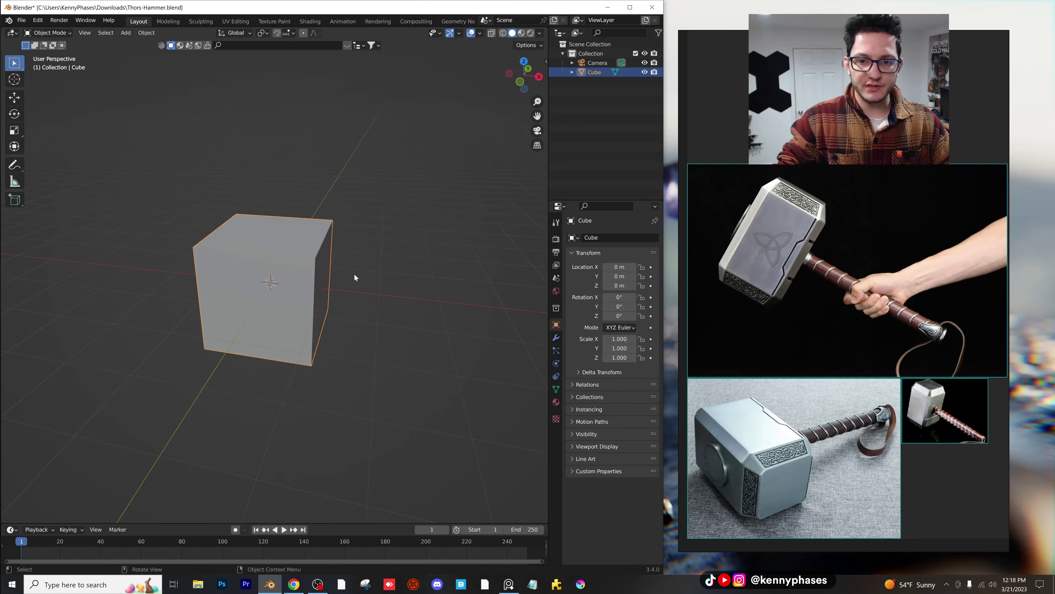
{"action": "left_click", "coordinate": [520, 82]}
{"action": "key", "text": "s"}
{"action": "key", "text": "x"}
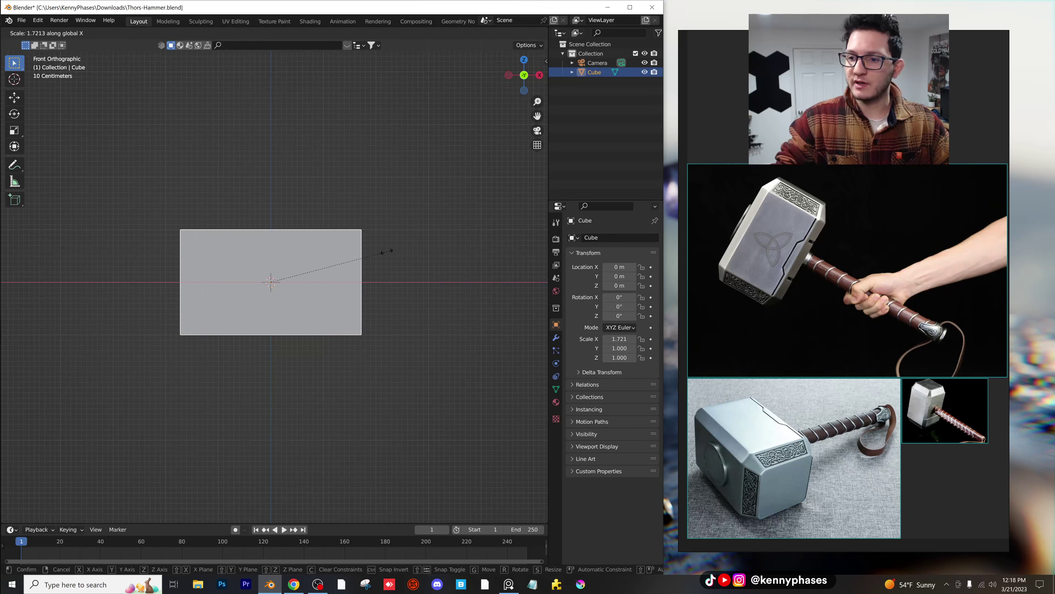
{"action": "left_click", "coordinate": [388, 252]}
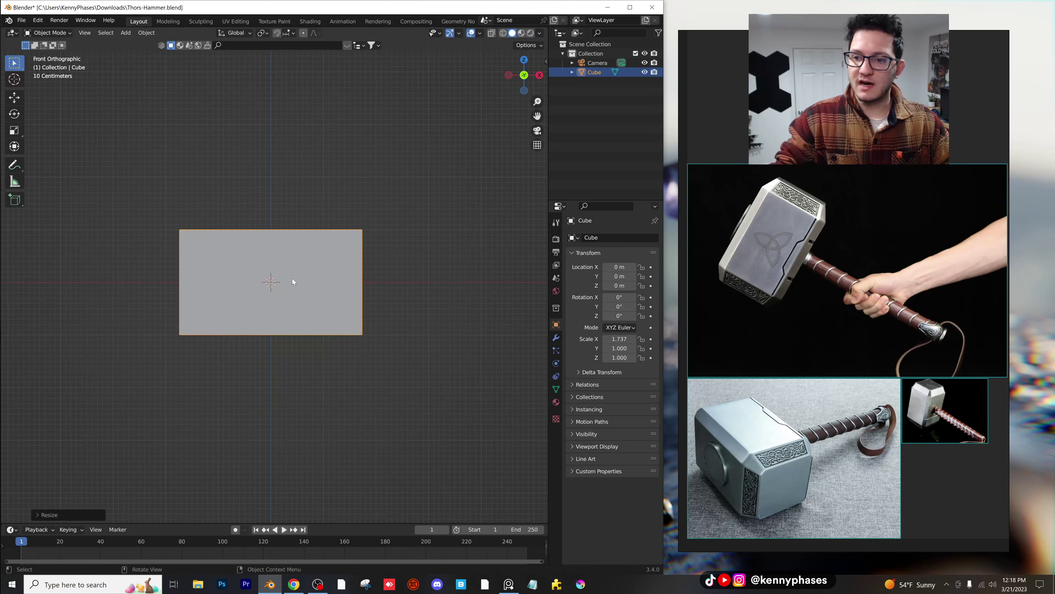
Step: Apply the scale transform to the stretched block
{"action": "middle_click_drag", "start_coordinate": [292, 260], "coordinate": [270, 273]}
{"action": "left_click", "coordinate": [141, 34]}
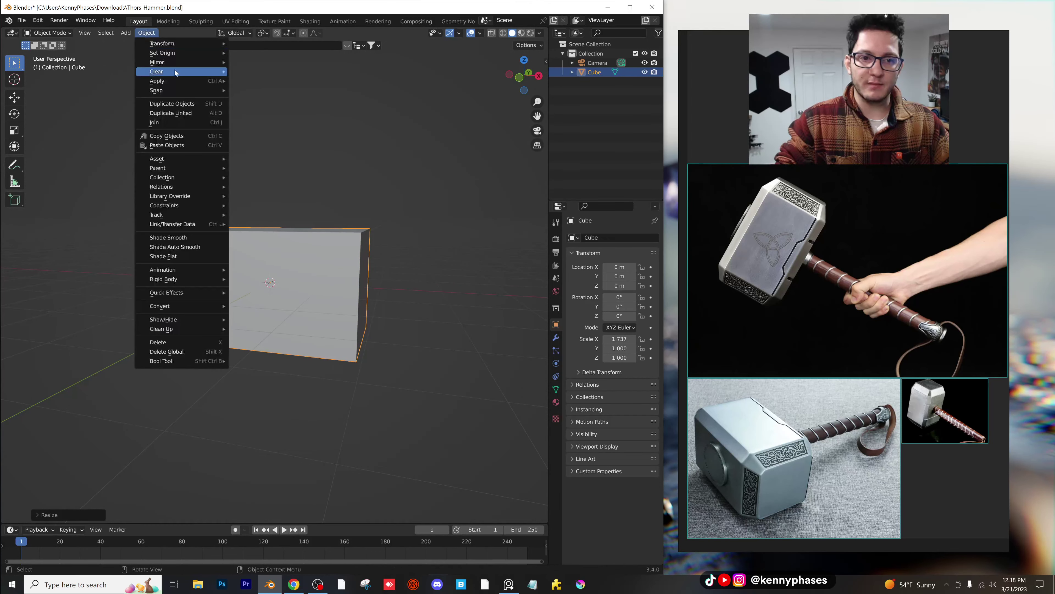
{"action": "mouse_move", "coordinate": [174, 71]}
{"action": "left_click", "coordinate": [276, 102]}
{"action": "middle_click_drag", "start_coordinate": [380, 238], "coordinate": [357, 253]}
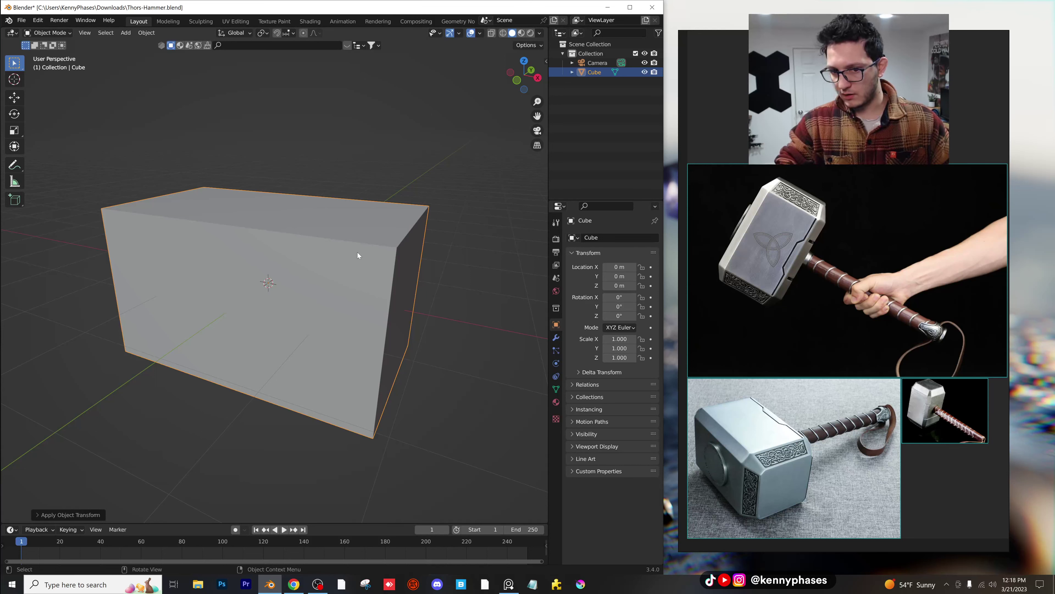
Step: Subdivide the block's mesh in Edit Mode so every face is a four-by-four grid
{"action": "key", "text": "Tab"}
{"action": "right_click", "coordinate": [356, 251]}
{"action": "left_click", "coordinate": [356, 252]}
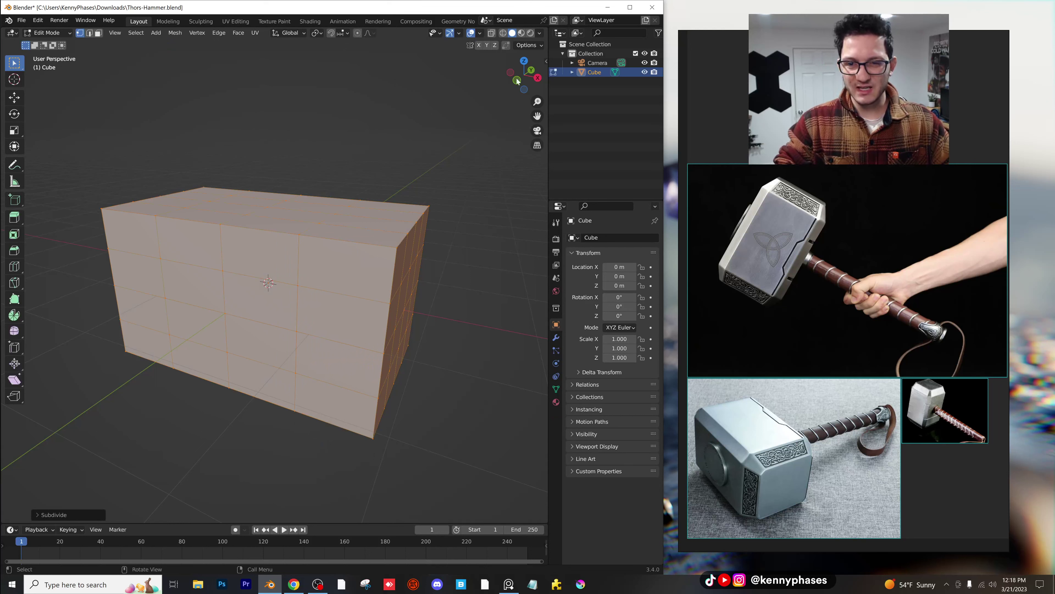
Step: Delete the vertices of the block's negative X half in front view with X-ray enabled
{"action": "left_click", "coordinate": [491, 33]}
{"action": "left_click", "coordinate": [517, 80]}
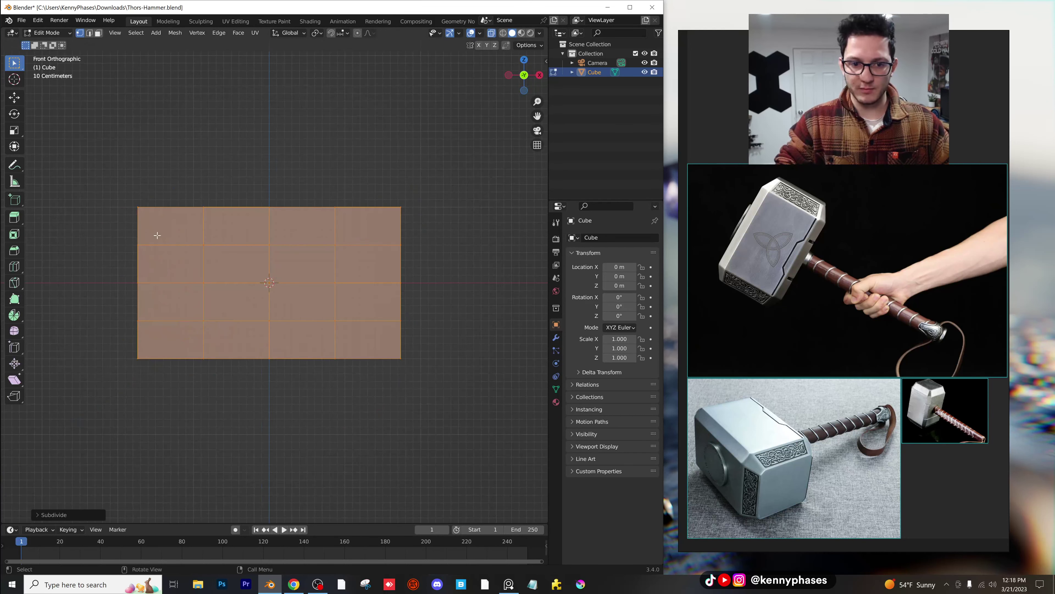
{"action": "left_click_drag", "start_coordinate": [85, 179], "coordinate": [226, 430]}
{"action": "key", "text": "x"}
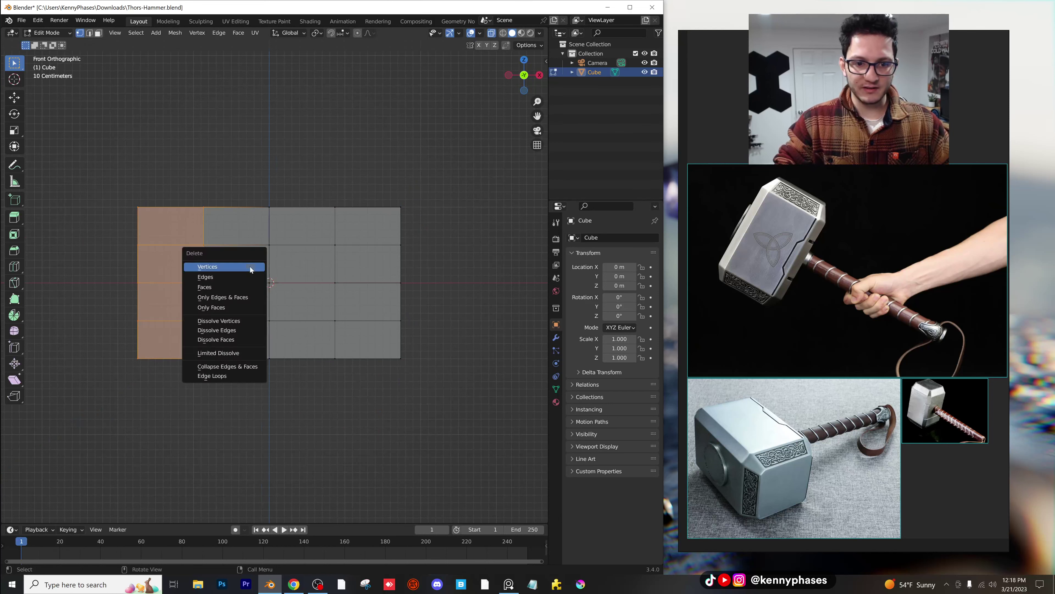
{"action": "left_click", "coordinate": [212, 266]}
{"action": "middle_click_drag", "start_coordinate": [250, 267], "coordinate": [273, 288]}
Step: Add a Mirror modifier on the X axis to the remaining half in Object Mode
{"action": "key", "text": "Tab"}
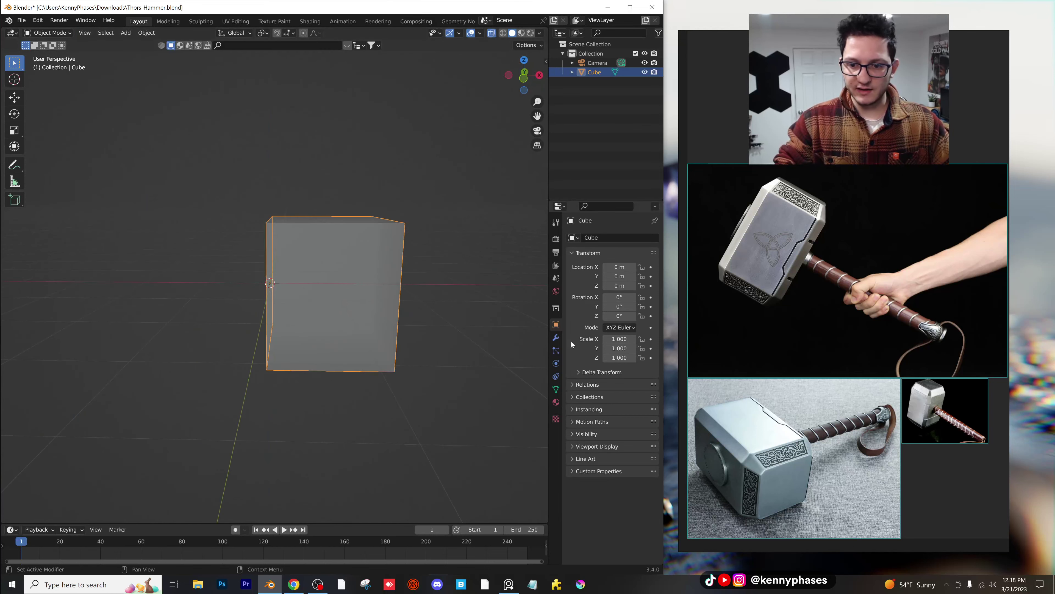
{"action": "left_click", "coordinate": [556, 338]}
{"action": "left_click", "coordinate": [602, 237]}
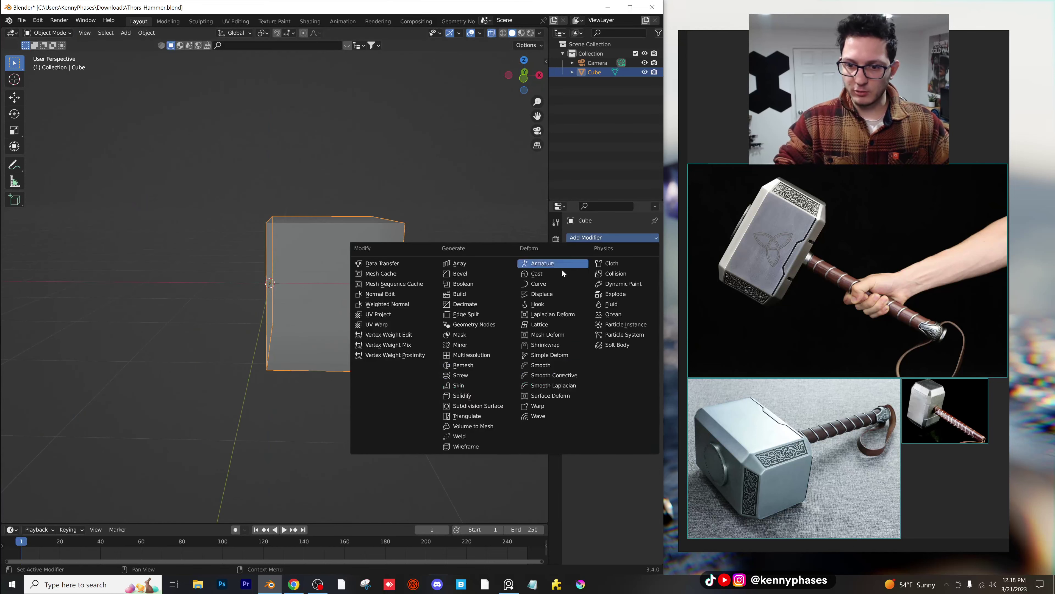
{"action": "left_click", "coordinate": [478, 344]}
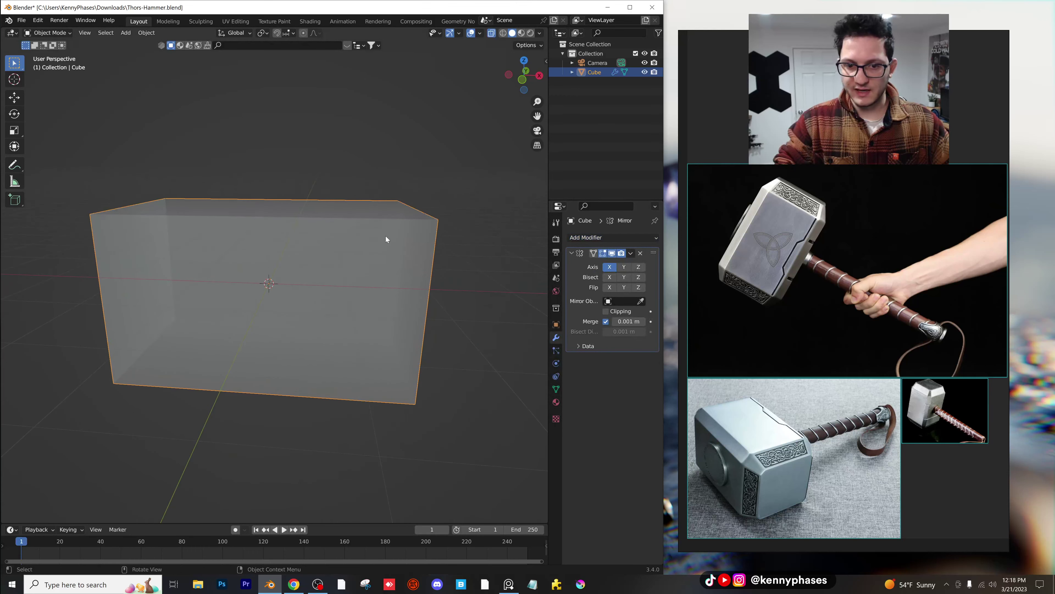
{"action": "key", "text": "Tab"}
{"action": "key", "text": "g"}
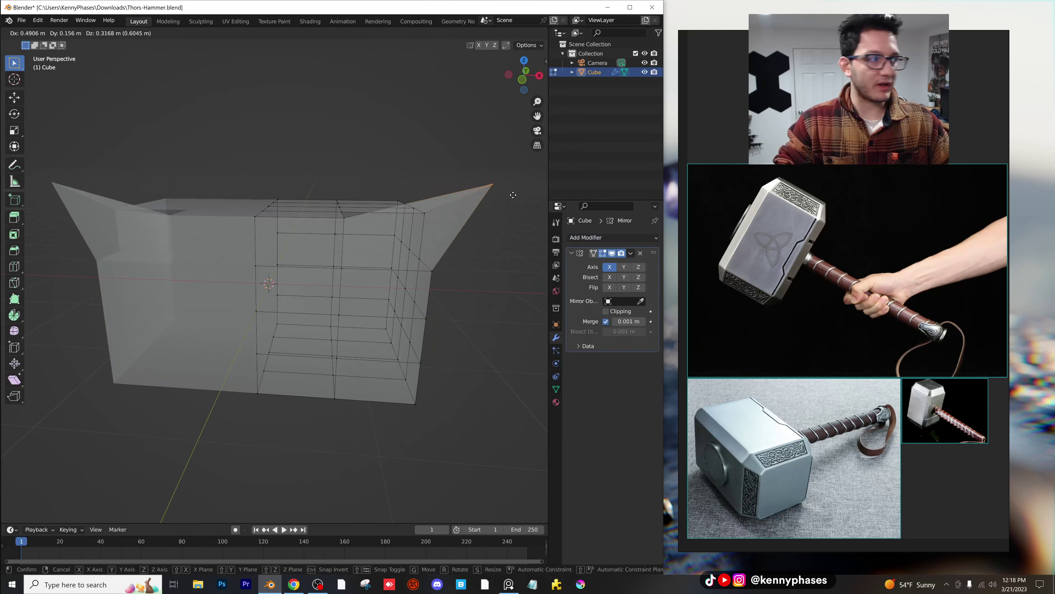
{"action": "key", "text": "Escape"}
Step: Try to scale the outer end vertices of the block down to about 0.8
{"action": "left_click", "coordinate": [522, 80]}
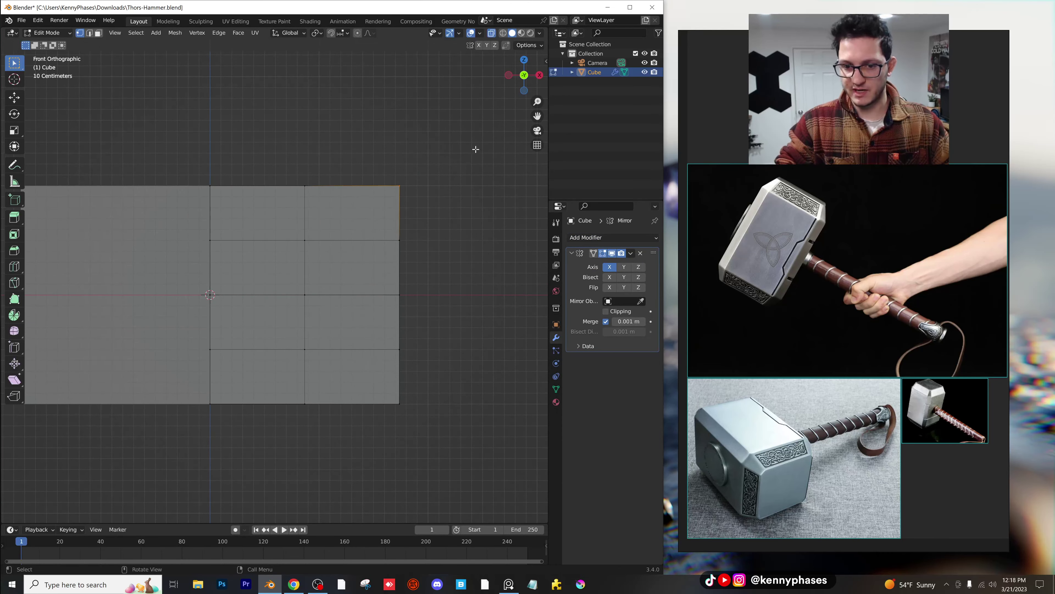
{"action": "left_click_drag", "start_coordinate": [475, 149], "coordinate": [340, 456]}
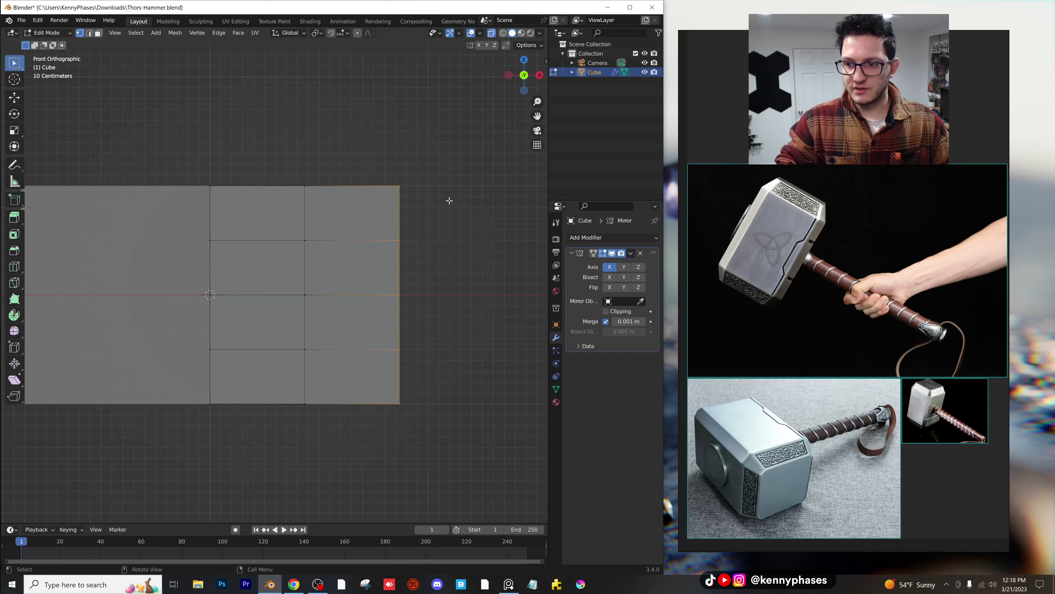
{"action": "key", "text": "s"}
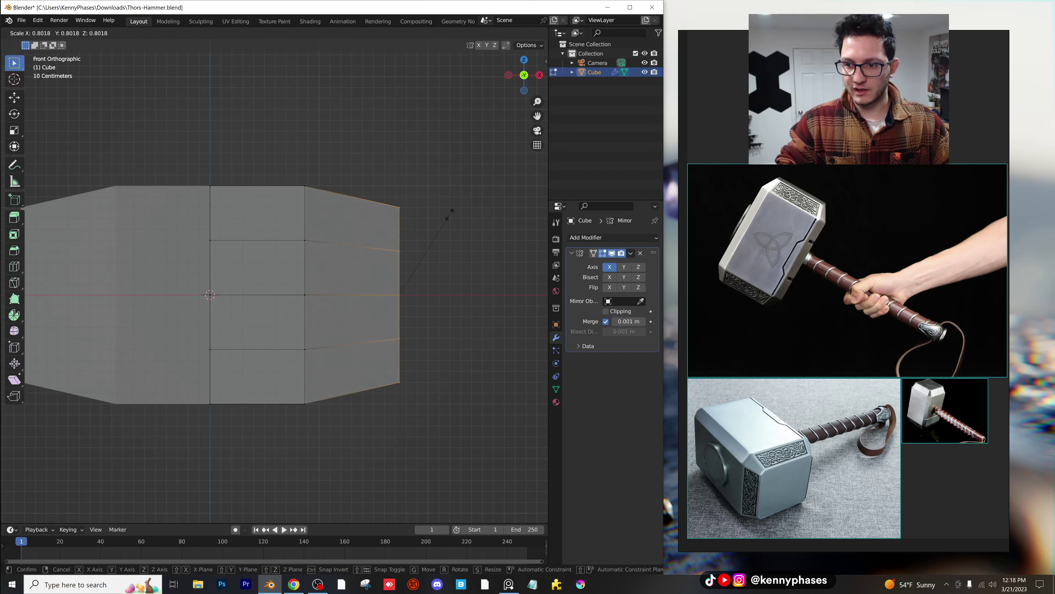
{"action": "left_click", "coordinate": [449, 215]}
{"action": "key", "text": "ctrl+z"}
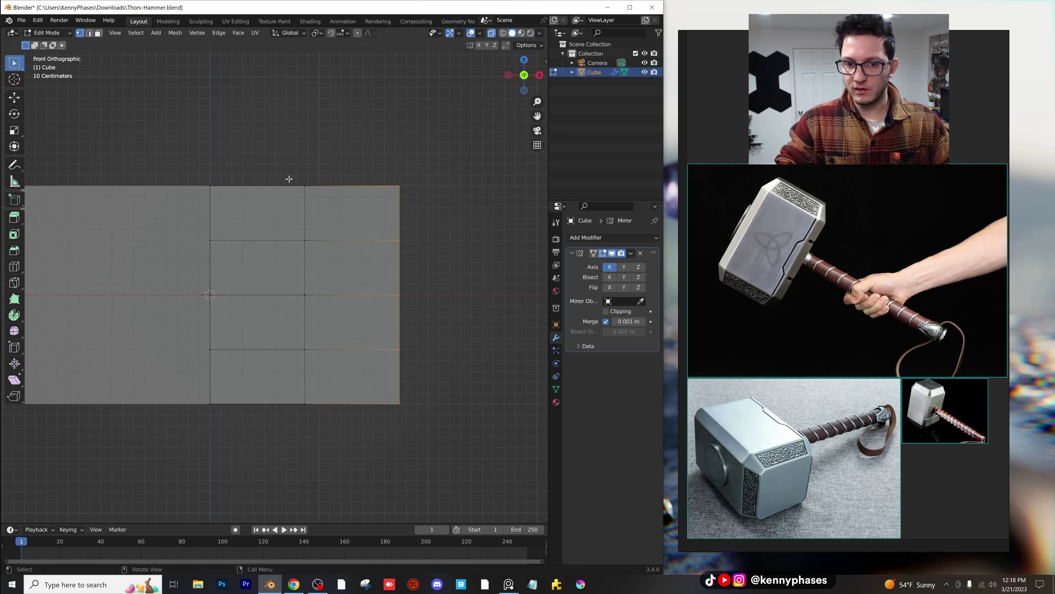
Step: Move the middle vertex column of the half outward along X, closer to the end face
{"action": "left_click_drag", "start_coordinate": [282, 172], "coordinate": [319, 443]}
{"action": "key", "text": "g"}
{"action": "key", "text": "x"}
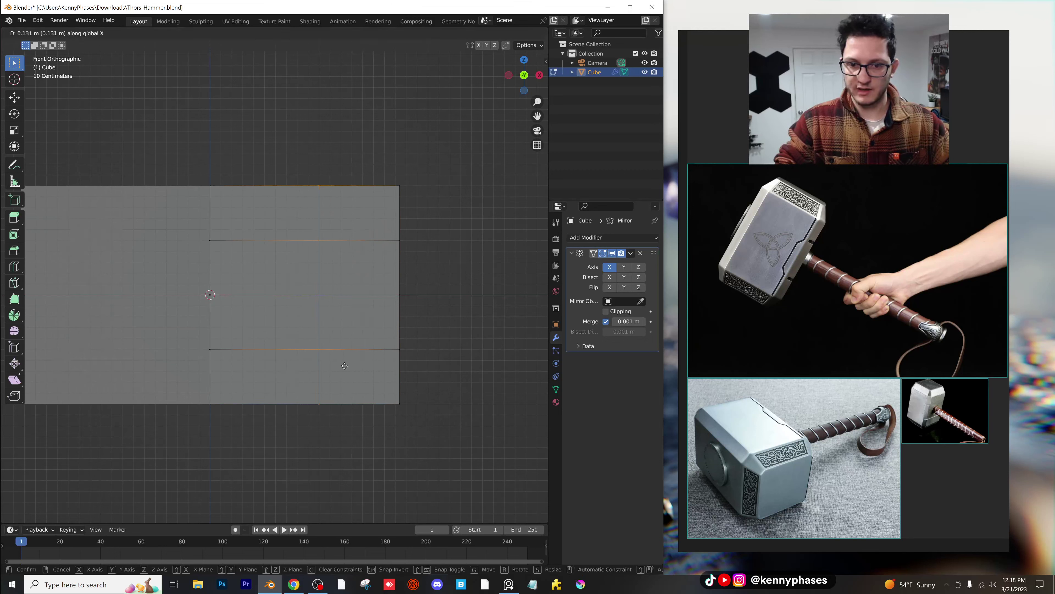
{"action": "left_click", "coordinate": [357, 365]}
Step: Scale the vertices of the block's outer end face down to about 0.8 to taper the head
{"action": "left_click_drag", "start_coordinate": [429, 177], "coordinate": [362, 449]}
{"action": "key", "text": "s"}
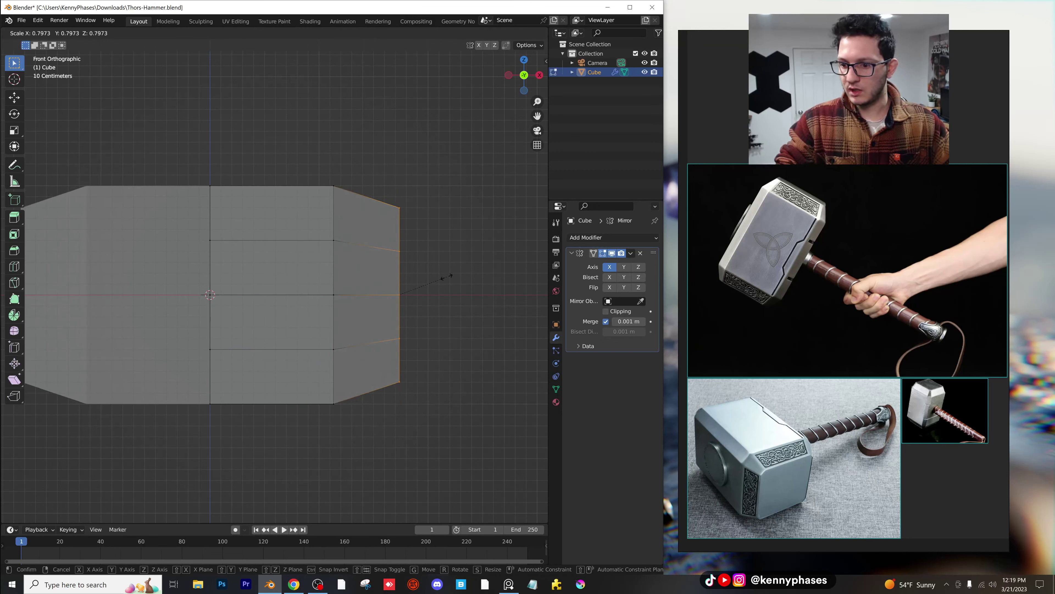
{"action": "left_click", "coordinate": [442, 277]}
{"action": "middle_click_drag", "start_coordinate": [408, 306], "coordinate": [384, 330]}
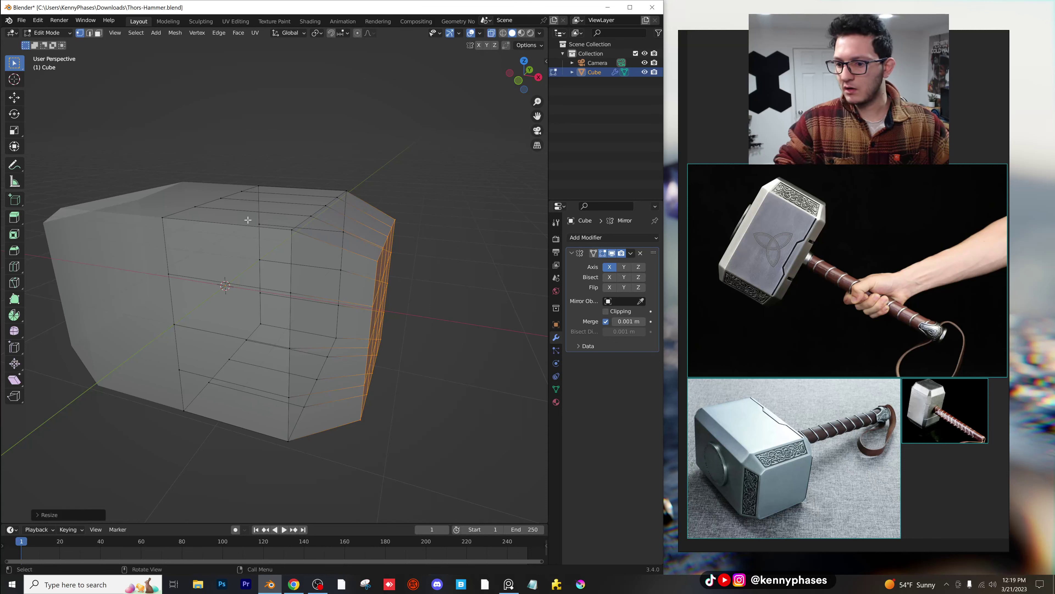
Step: Bevel the four lengthwise corner edges of the half, including their tapered end segments, by about 0.167 m with one segment
{"action": "left_click", "coordinate": [93, 34]}
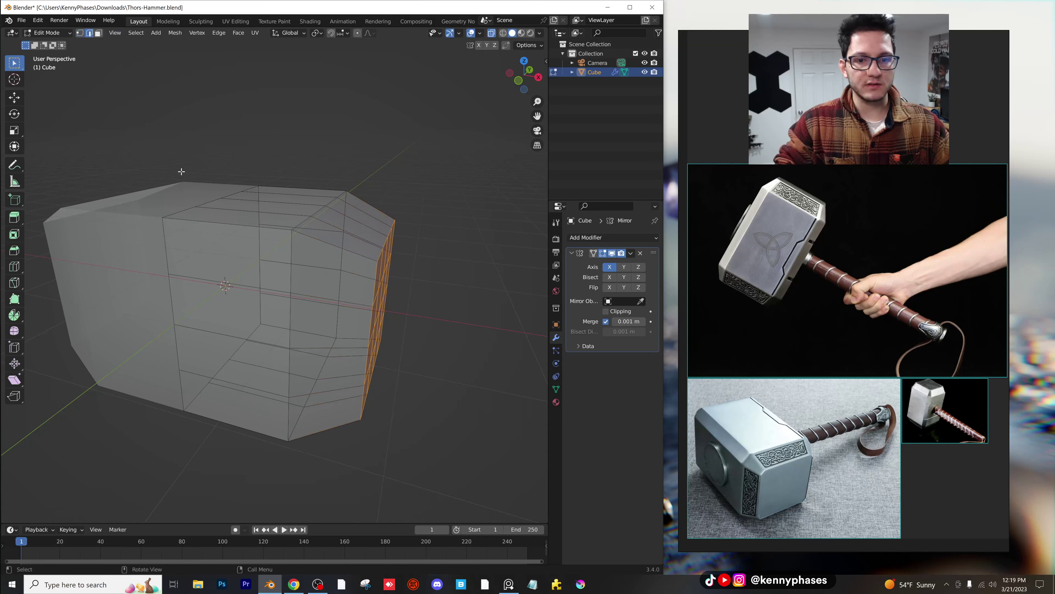
{"action": "left_click", "coordinate": [266, 228]}
{"action": "middle_click_drag", "start_coordinate": [242, 230], "coordinate": [234, 234]}
{"action": "left_click", "coordinate": [334, 252], "text": "shift"}
{"action": "middle_click_drag", "start_coordinate": [335, 252], "coordinate": [311, 235]}
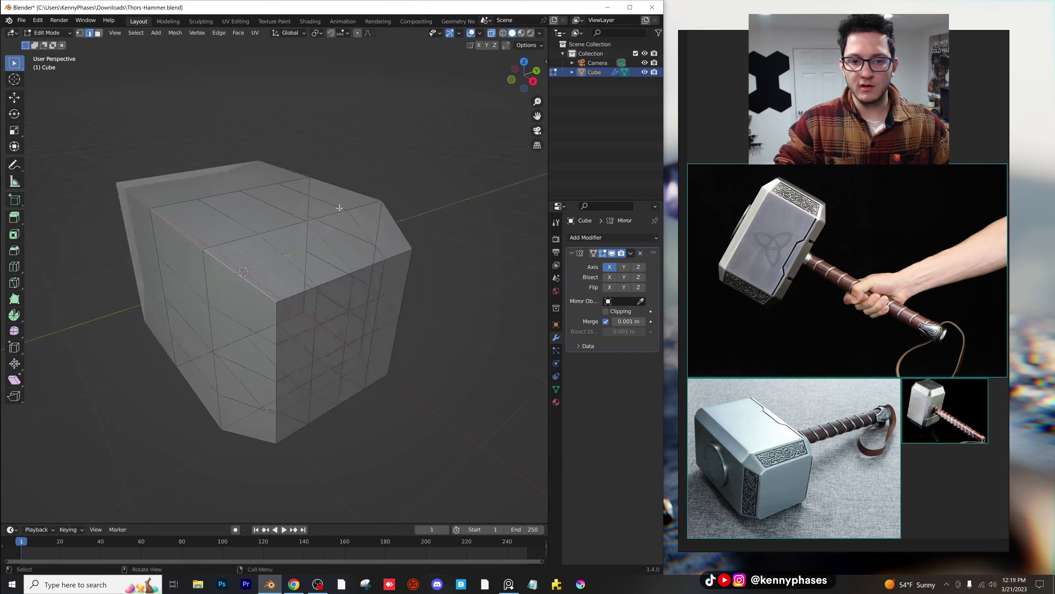
{"action": "left_click", "coordinate": [359, 193], "text": "shift"}
{"action": "left_click", "coordinate": [400, 226], "text": "shift"}
{"action": "scroll", "coordinate": [398, 271], "scroll_direction": "down", "scroll_amount": 2}
{"action": "middle_click_drag", "start_coordinate": [395, 300], "coordinate": [418, 278]}
{"action": "left_click", "coordinate": [241, 369], "text": "shift"}
{"action": "scroll", "coordinate": [303, 393], "scroll_direction": "up", "scroll_amount": 3}
{"action": "middle_click_drag", "start_coordinate": [324, 395], "coordinate": [330, 408]}
{"action": "middle_click_drag", "start_coordinate": [370, 472], "coordinate": [307, 423], "text": "shift"}
{"action": "left_click", "coordinate": [318, 409], "text": "shift"}
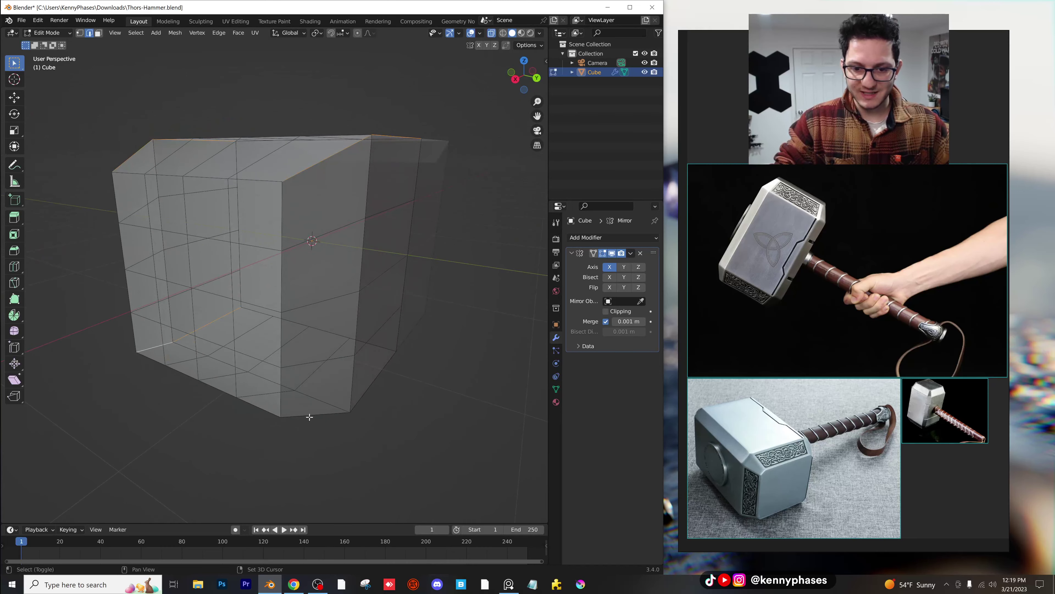
{"action": "left_click", "coordinate": [309, 417], "text": "shift"}
{"action": "left_click", "coordinate": [371, 384], "text": "shift"}
{"action": "middle_click_drag", "start_coordinate": [371, 384], "coordinate": [383, 347]}
{"action": "key", "text": "ctrl+b"}
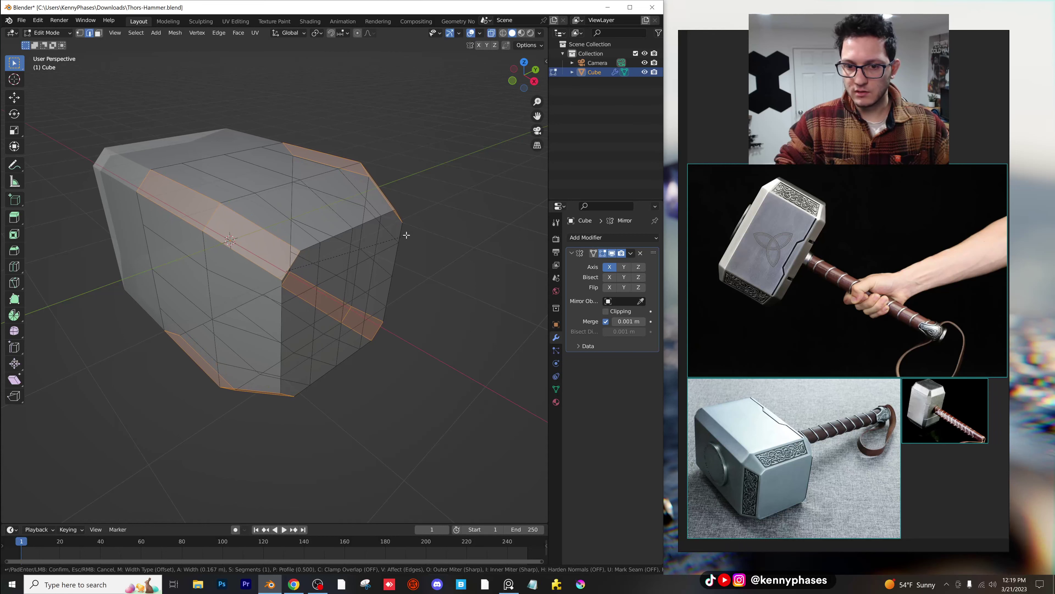
{"action": "left_click", "coordinate": [407, 235]}
{"action": "middle_click_drag", "start_coordinate": [391, 275], "coordinate": [342, 288]}
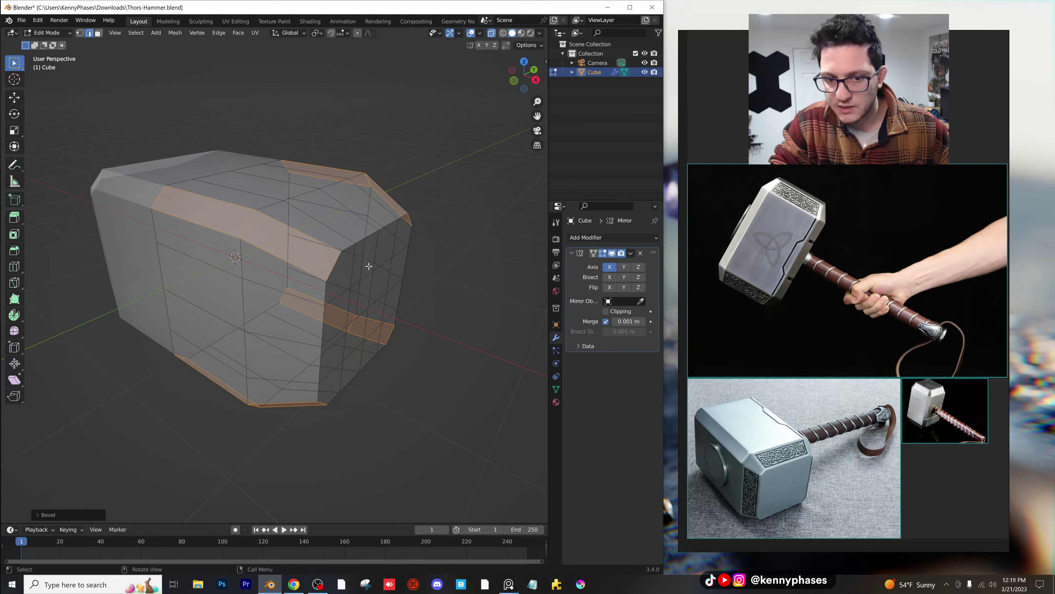
Step: Select the four short bevelled corner edges around the tapered end face
{"action": "key", "text": "alt+a"}
{"action": "middle_click_drag", "start_coordinate": [419, 229], "coordinate": [401, 279]}
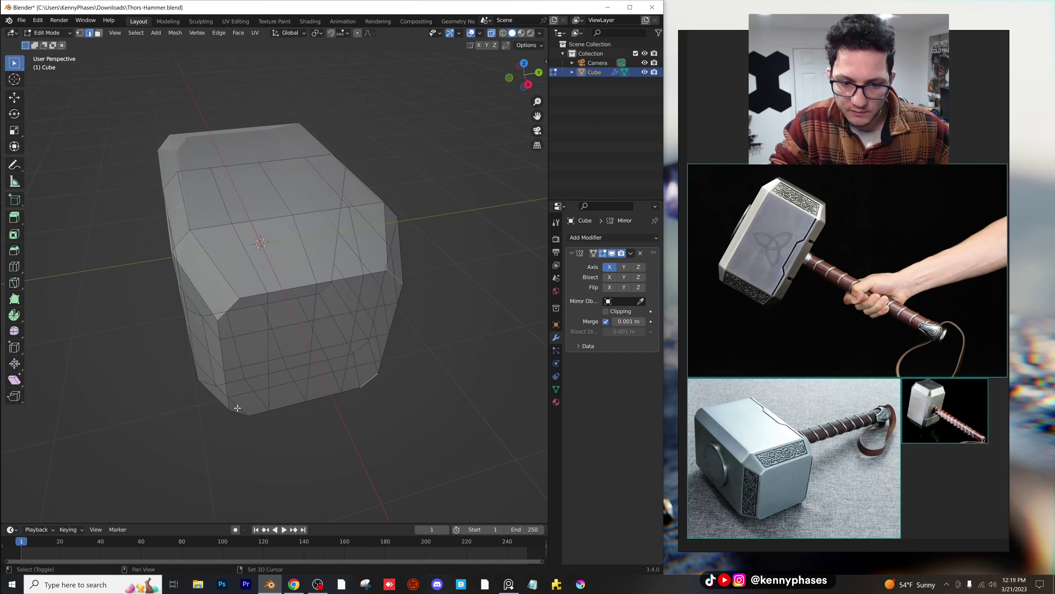
{"action": "middle_click_drag", "start_coordinate": [237, 408], "coordinate": [290, 368]}
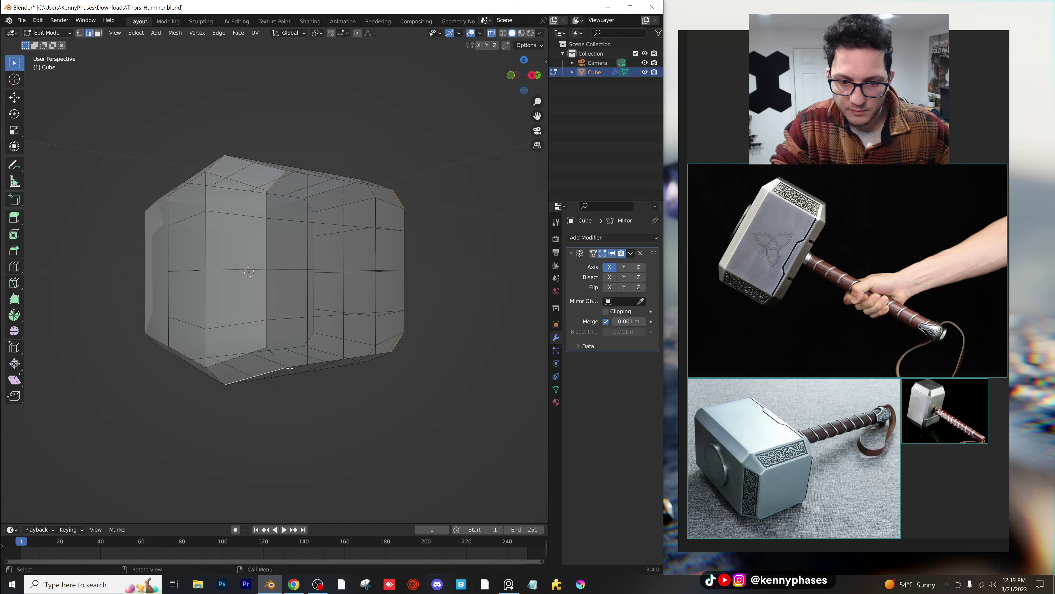
{"action": "left_click", "coordinate": [277, 359]}
{"action": "middle_click_drag", "start_coordinate": [315, 212], "coordinate": [398, 250]}
Step: Try to scale the selected corner edges together about their common centre
{"action": "key", "text": "s"}
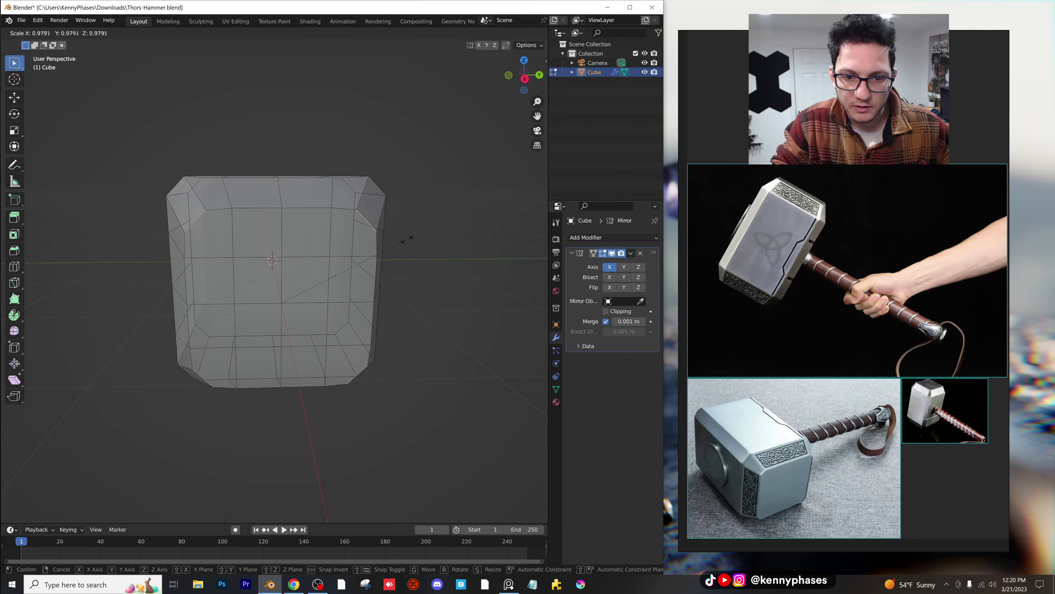
{"action": "left_click", "coordinate": [403, 238]}
{"action": "key", "text": "ctrl+z"}
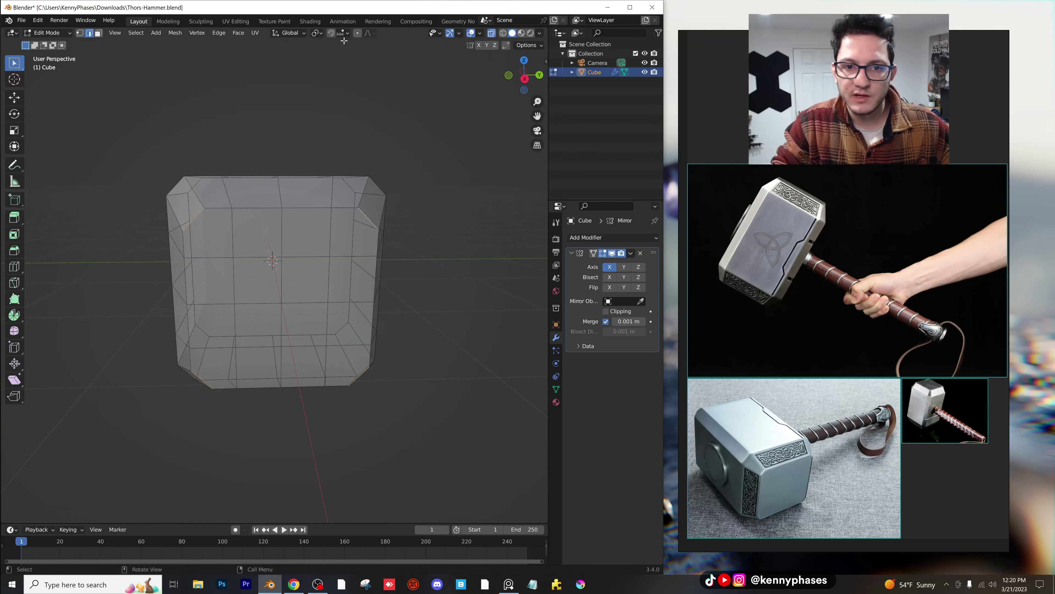
Step: Set the transform pivot point to Individual Origins and scale the selected corner edges to about 0.49
{"action": "left_click", "coordinate": [317, 33]}
{"action": "left_click", "coordinate": [361, 67]}
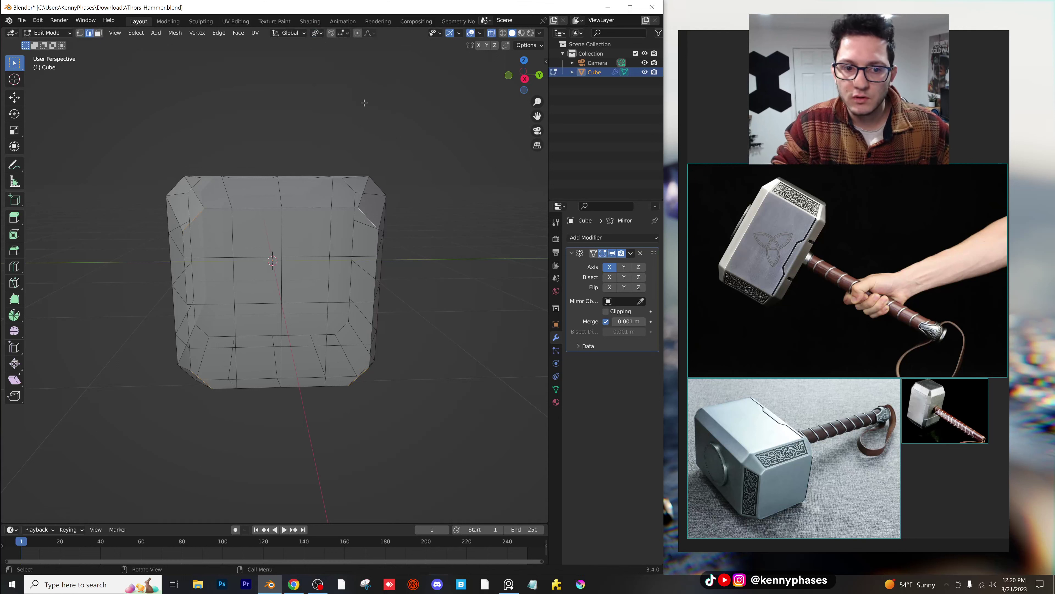
{"action": "key", "text": "s"}
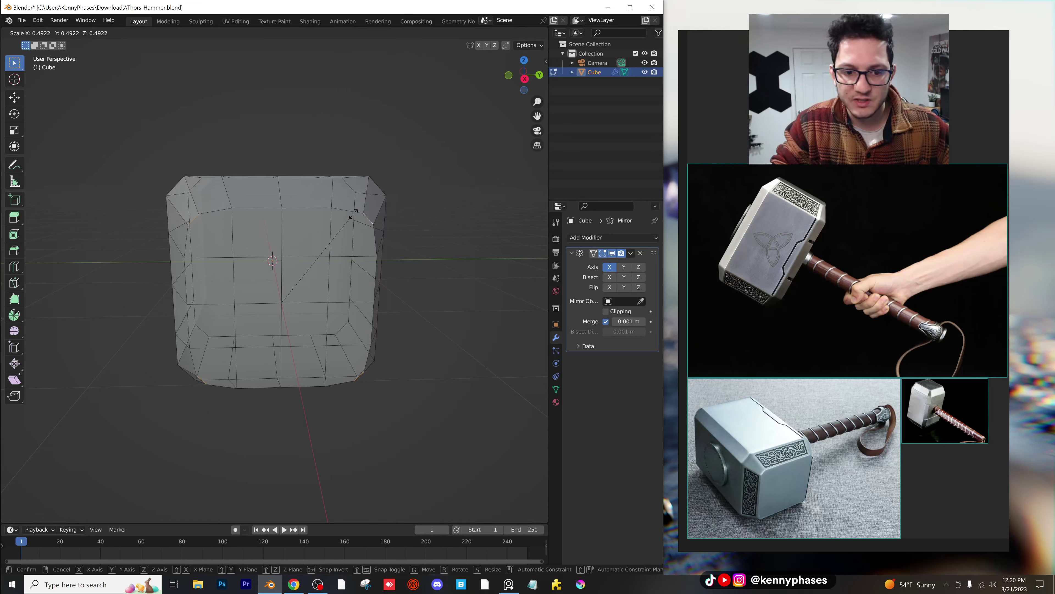
{"action": "left_click", "coordinate": [352, 212]}
{"action": "middle_click_drag", "start_coordinate": [325, 270], "coordinate": [363, 283]}
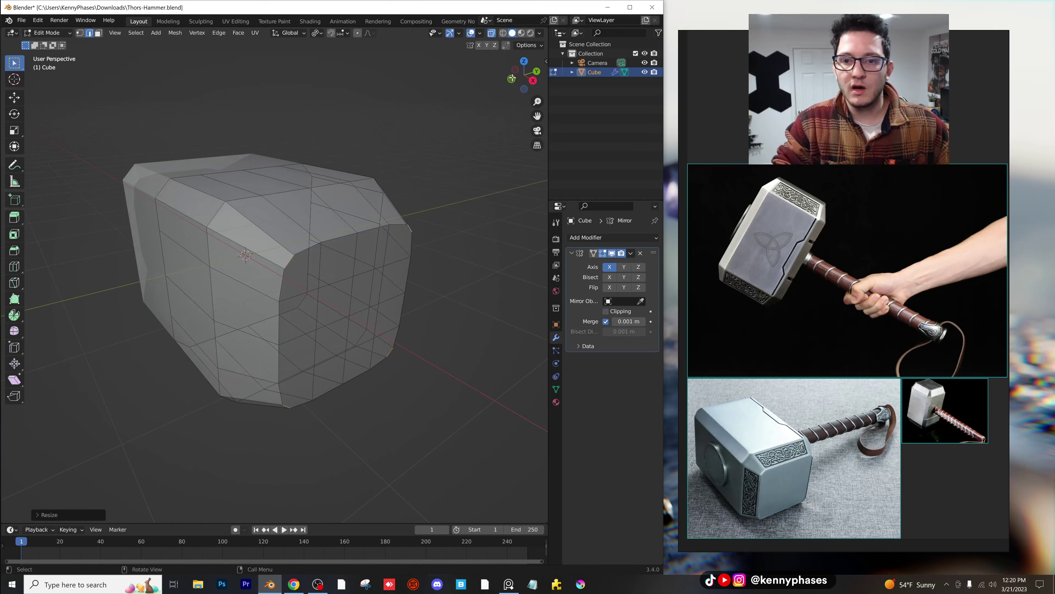
Step: Move the vertex loop at the start of the taper outward along X by about 0.16 m and turn off X-ray
{"action": "key", "text": "KP_1"}
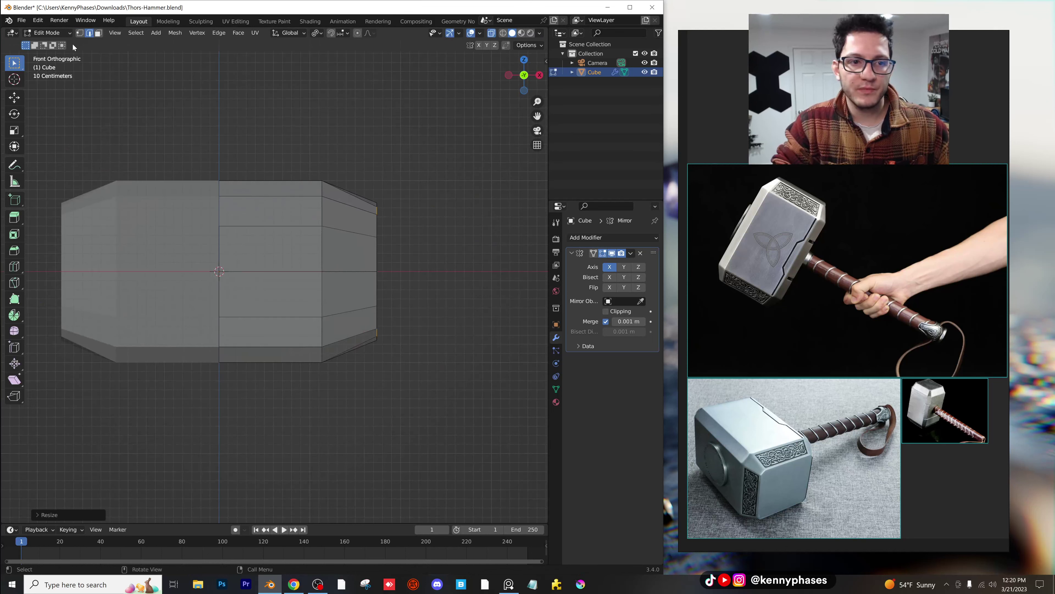
{"action": "left_click", "coordinate": [80, 34]}
{"action": "left_click_drag", "start_coordinate": [350, 155], "coordinate": [274, 424]}
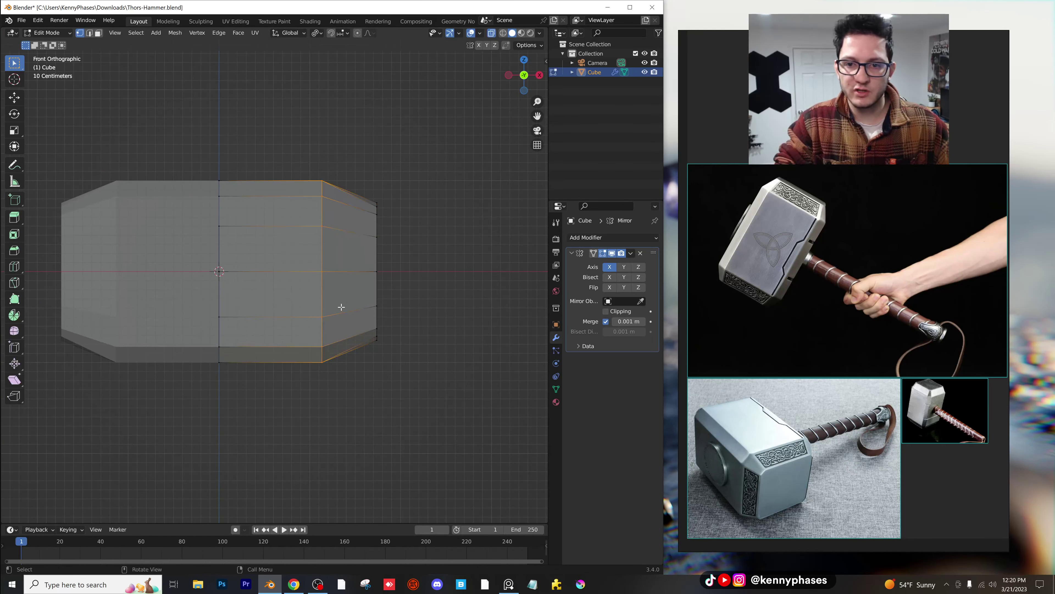
{"action": "key", "text": "g"}
{"action": "key", "text": "x"}
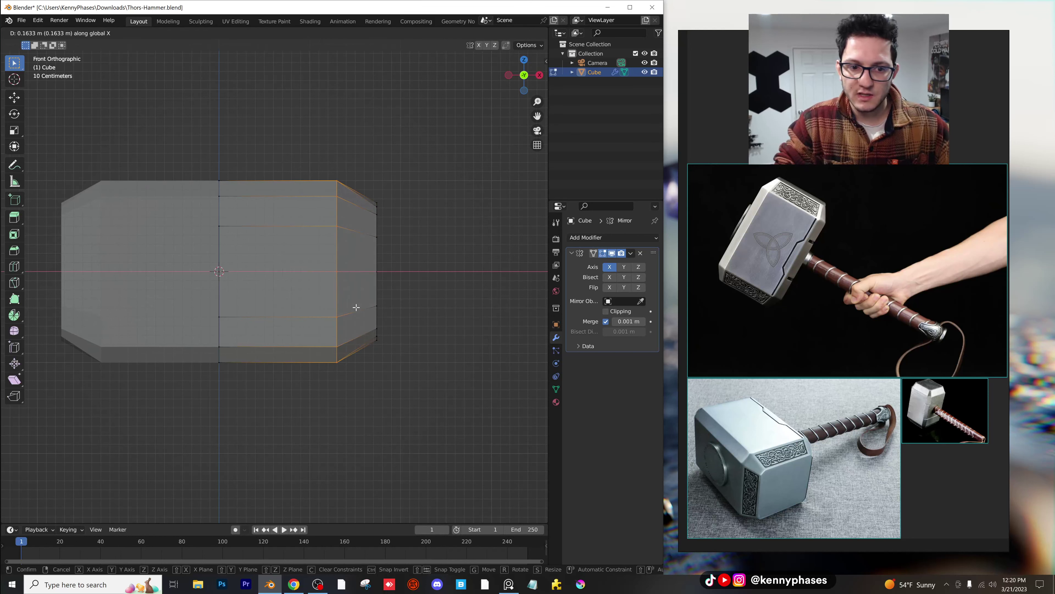
{"action": "left_click", "coordinate": [357, 307]}
{"action": "middle_click_drag", "start_coordinate": [344, 309], "coordinate": [328, 255]}
{"action": "left_click", "coordinate": [491, 33]}
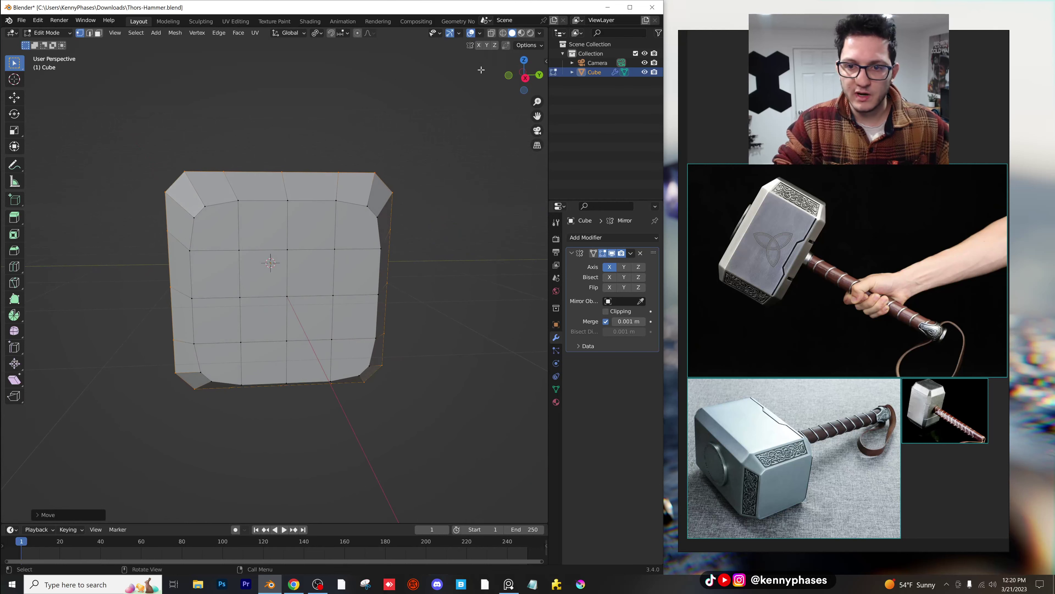
Step: Switch to edge selection and look through the selection commands for one that picks the end face's rim
{"action": "left_click", "coordinate": [525, 78]}
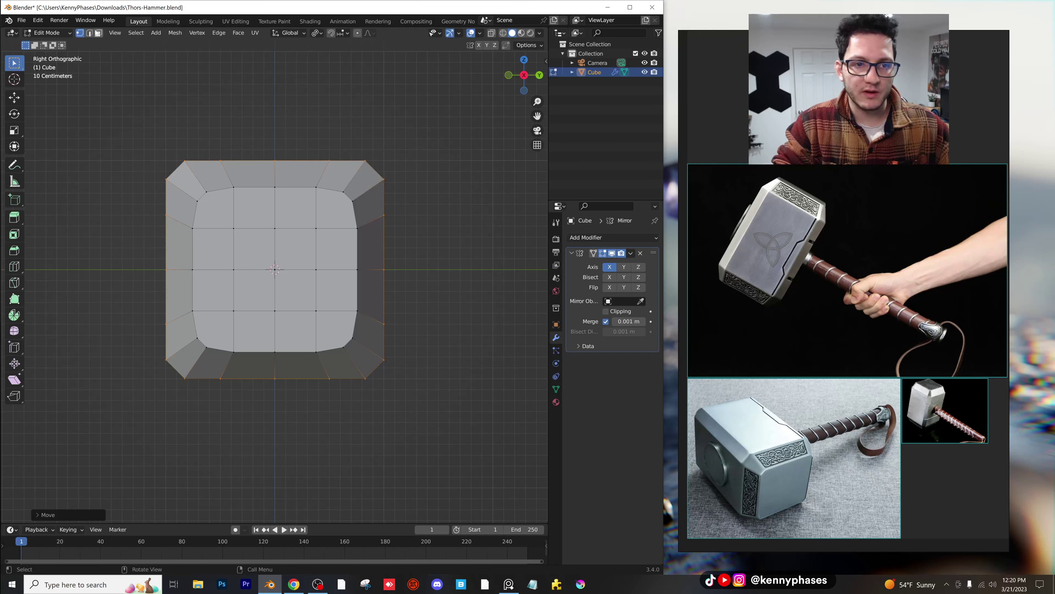
{"action": "left_click", "coordinate": [88, 34]}
{"action": "left_click_drag", "start_coordinate": [187, 180], "coordinate": [323, 289]}
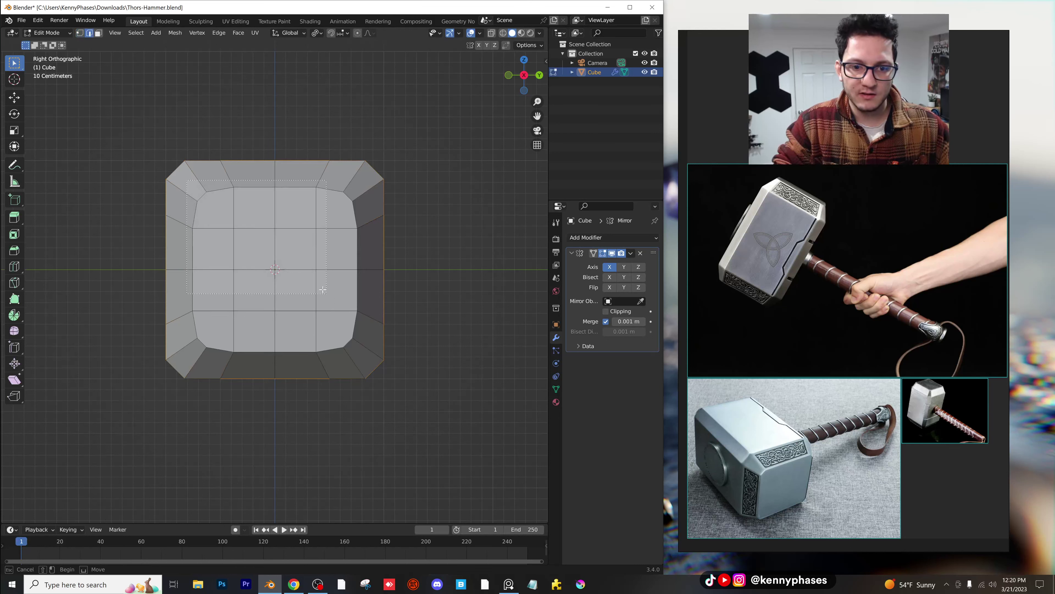
{"action": "left_click_drag", "start_coordinate": [233, 191], "coordinate": [228, 191]}
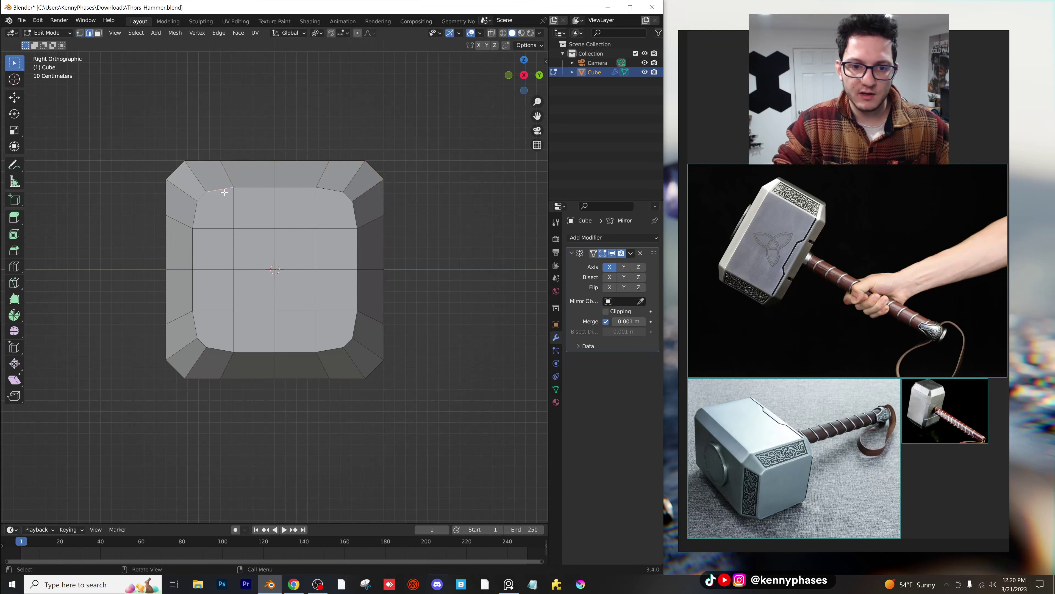
{"action": "left_click", "coordinate": [136, 33]}
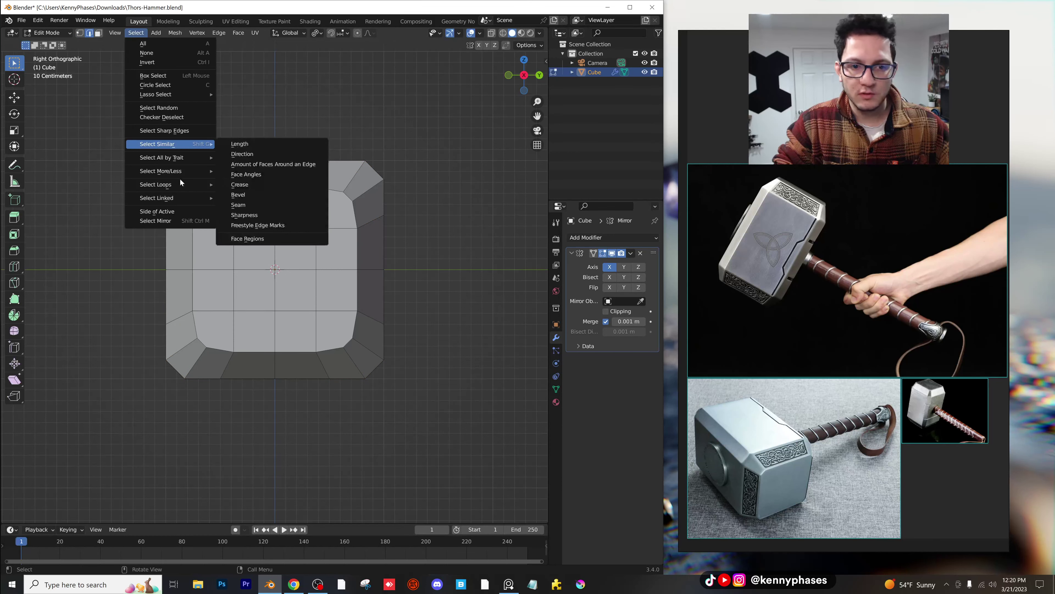
{"action": "mouse_move", "coordinate": [195, 184]}
Step: Select the rim edges of the tapered end face along its top, around the upper corners and down one side
{"action": "left_click", "coordinate": [237, 185]}
{"action": "middle_click_drag", "start_coordinate": [238, 187], "coordinate": [250, 211]}
{"action": "left_click", "coordinate": [250, 210]}
{"action": "left_click", "coordinate": [310, 201], "text": "shift"}
{"action": "left_click", "coordinate": [365, 198], "text": "shift"}
{"action": "left_click", "coordinate": [400, 202], "text": "shift"}
{"action": "middle_click_drag", "start_coordinate": [400, 202], "coordinate": [353, 203]}
{"action": "left_click", "coordinate": [357, 299], "text": "shift"}
{"action": "left_click", "coordinate": [354, 338], "text": "shift"}
{"action": "left_click", "coordinate": [349, 397], "text": "shift"}
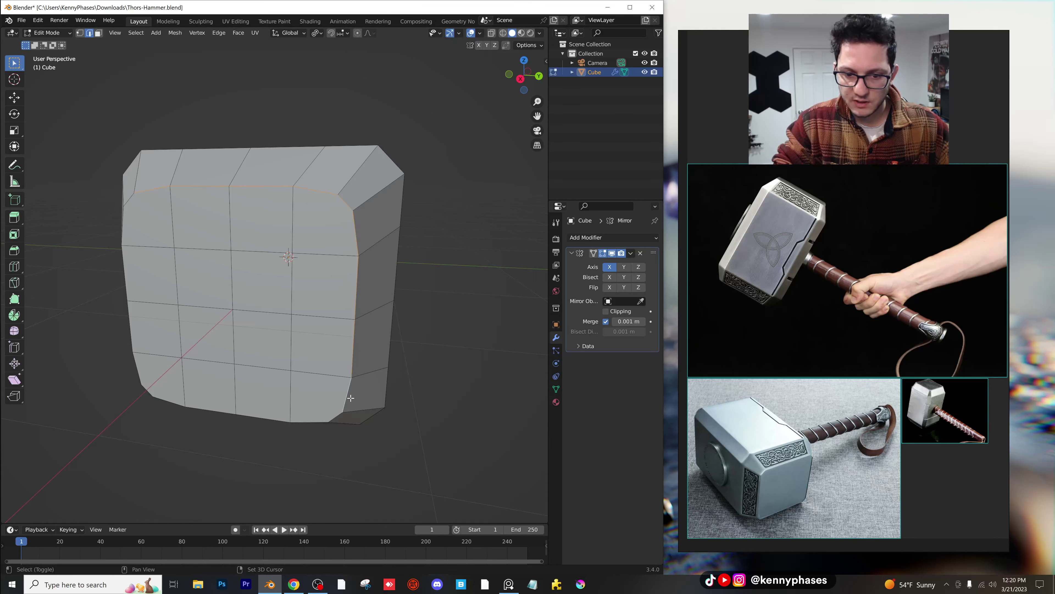
Step: Add the rim edges along the end face's bottom and remaining side to complete the selected loop
{"action": "middle_click_drag", "start_coordinate": [350, 398], "coordinate": [377, 348]}
{"action": "left_click", "coordinate": [378, 348], "text": "shift"}
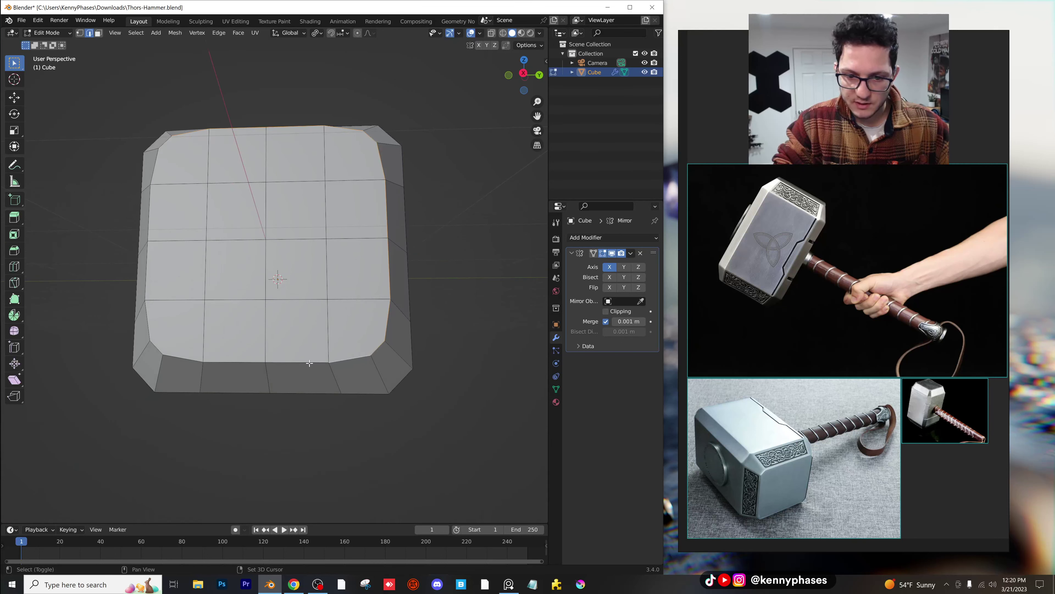
{"action": "left_click", "coordinate": [242, 363], "text": "shift"}
{"action": "left_click", "coordinate": [153, 344], "text": "shift"}
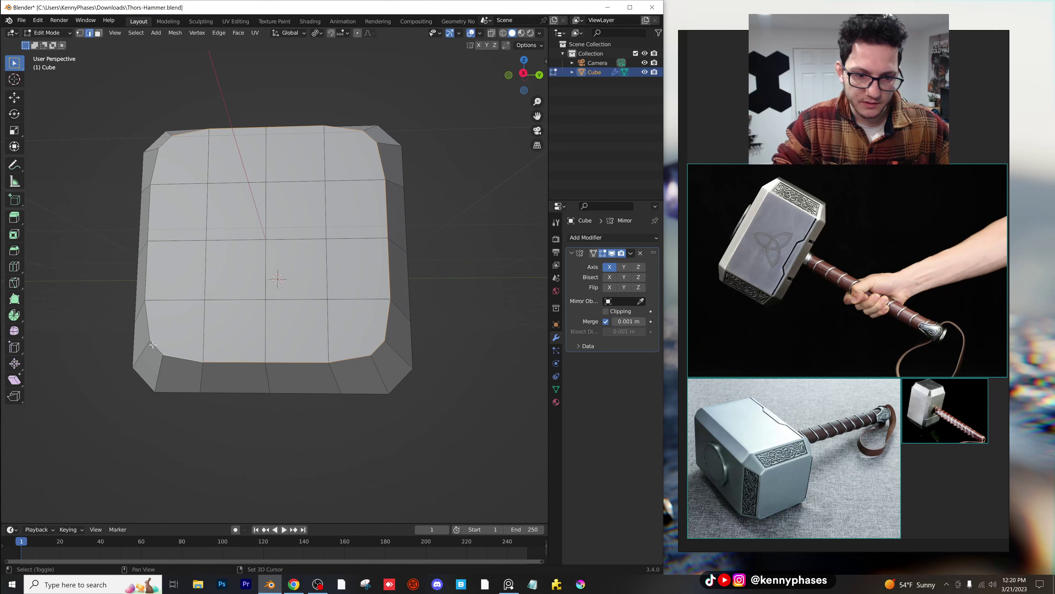
{"action": "left_click", "coordinate": [147, 331], "text": "shift"}
{"action": "middle_click_drag", "start_coordinate": [147, 331], "coordinate": [215, 343]}
{"action": "left_click", "coordinate": [215, 344], "text": "shift"}
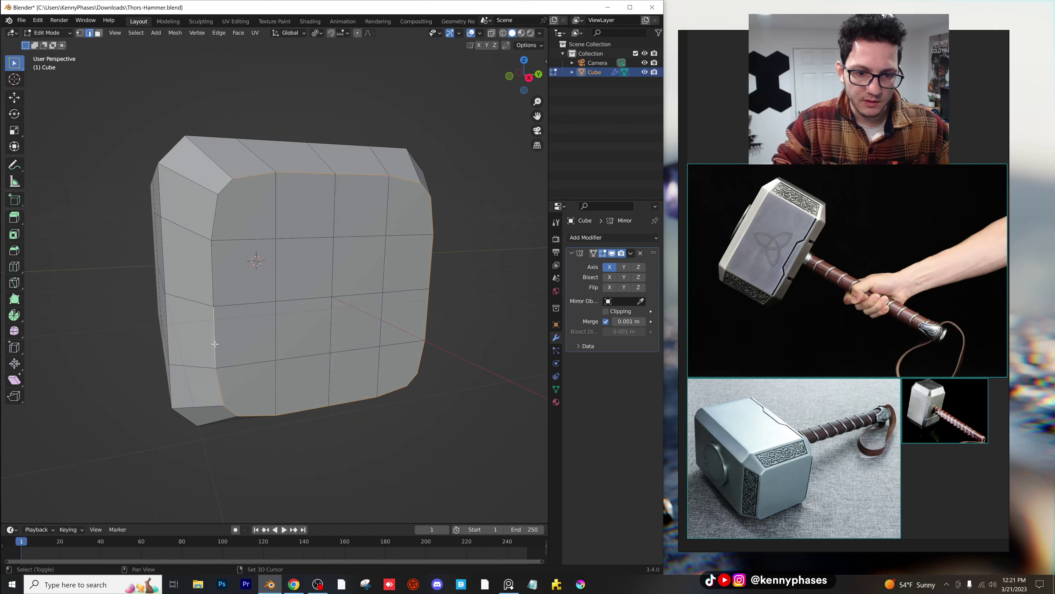
{"action": "left_click", "coordinate": [213, 269], "text": "shift"}
Step: Bevel the selected end-face rim with one segment about 0.025 m wide and leave Edit Mode
{"action": "mouse_move", "coordinate": [298, 280]}
{"action": "middle_mouse_down"}
{"action": "mouse_move", "coordinate": [309, 304]}
{"action": "mouse_move", "coordinate": [306, 291]}
{"action": "middle_mouse_up"}
{"action": "scroll", "coordinate": [309, 278], "scroll_direction": "up", "scroll_amount": 1}
{"action": "key", "text": "ctrl+b"}
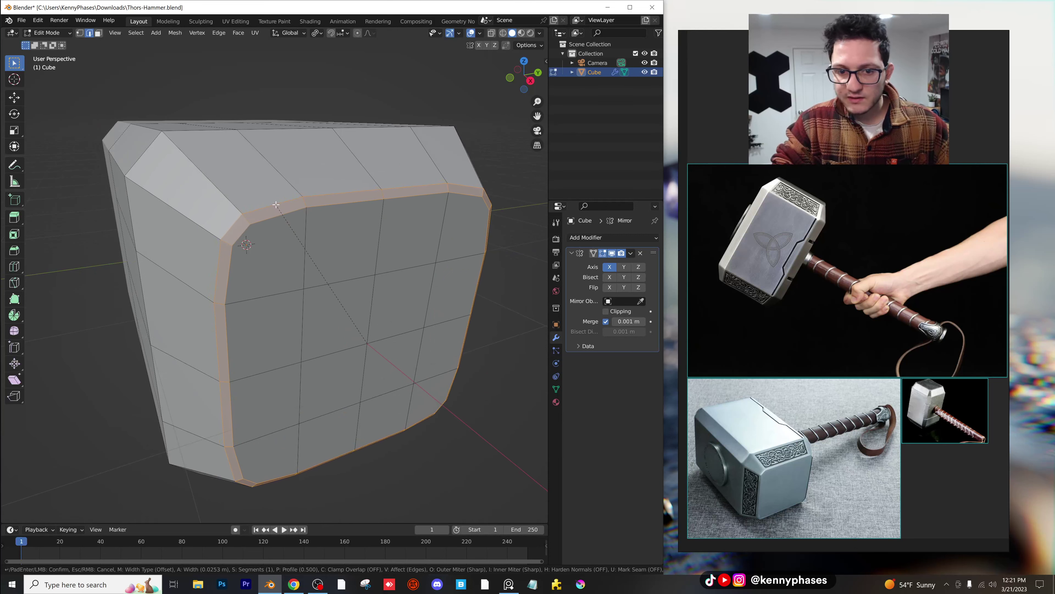
{"action": "left_click", "coordinate": [277, 206]}
{"action": "middle_click_drag", "start_coordinate": [282, 219], "coordinate": [326, 282]}
{"action": "key", "text": "Tab"}
Step: Return to Edit Mode and select the three intermediate edges crossing the upper sloped face of the taper
{"action": "middle_click_drag", "start_coordinate": [335, 370], "coordinate": [208, 269]}
{"action": "scroll", "coordinate": [318, 277], "scroll_direction": "up", "scroll_amount": 2}
{"action": "key", "text": "Tab"}
{"action": "left_click", "coordinate": [208, 266]}
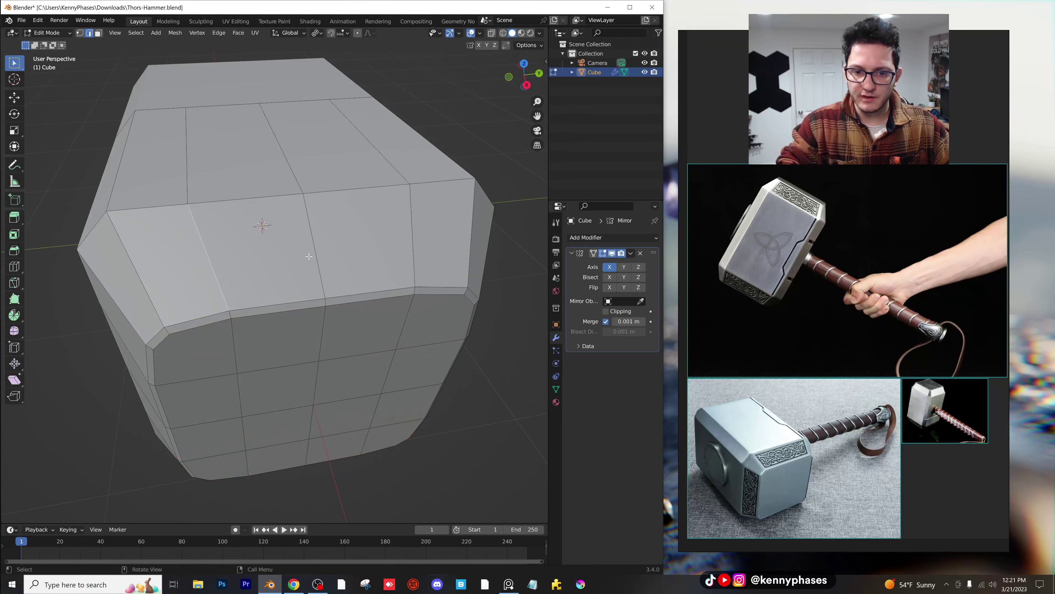
{"action": "left_click", "coordinate": [306, 252], "text": "shift"}
{"action": "left_click", "coordinate": [415, 250], "text": "shift"}
{"action": "middle_click_drag", "start_coordinate": [415, 250], "coordinate": [244, 223]}
{"action": "left_click", "coordinate": [230, 219]}
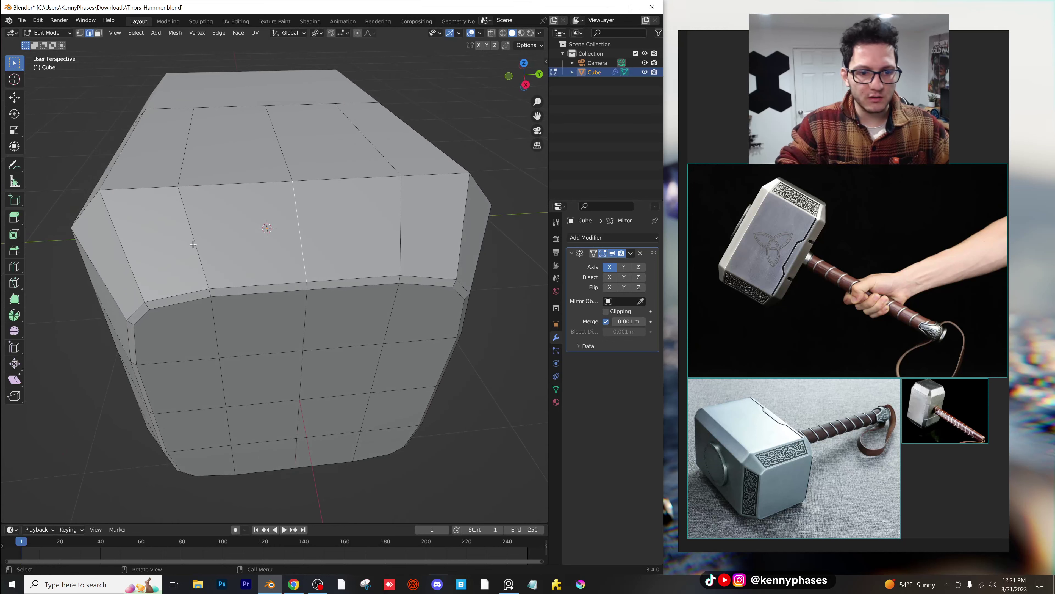
{"action": "left_click", "coordinate": [401, 231], "text": "shift"}
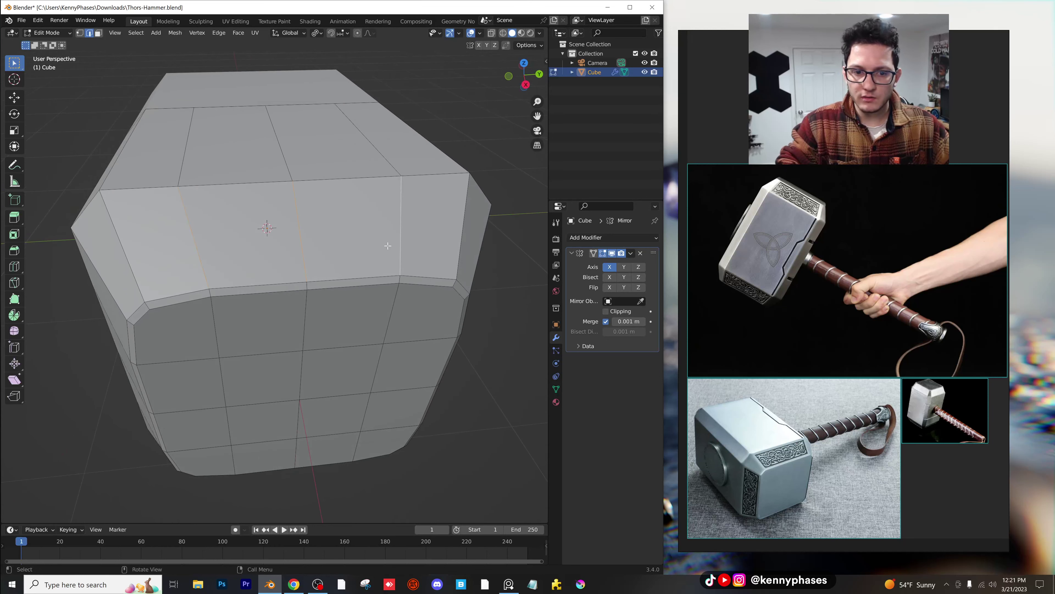
Step: Try to delete the three selected edges and undo the deletion
{"action": "key", "text": "x"}
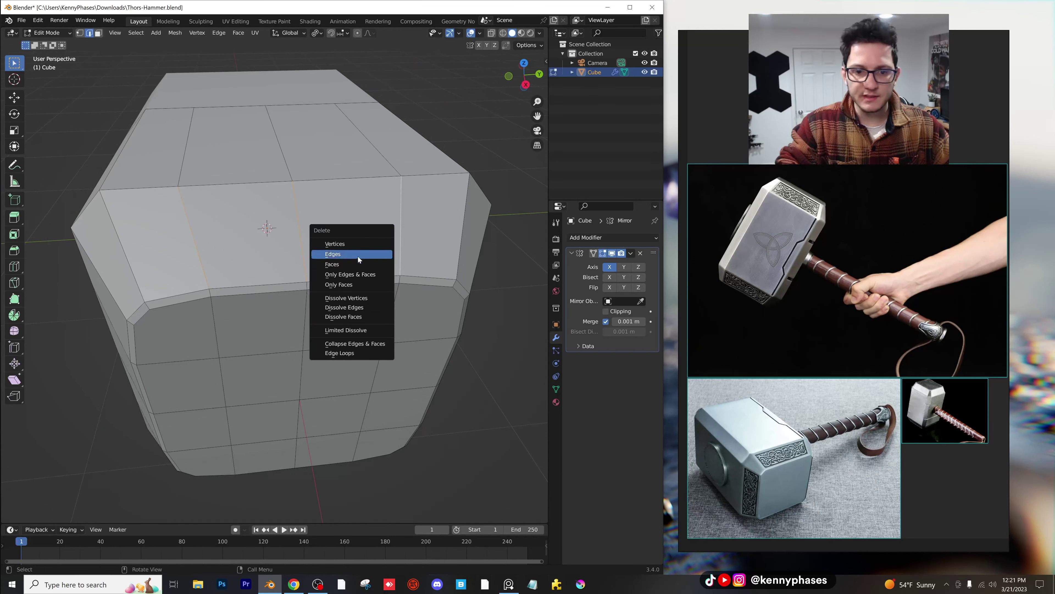
{"action": "left_click", "coordinate": [356, 256]}
{"action": "key", "text": "ctrl+z"}
Step: Dissolve the selected upper edges and the matching intermediate edges on the other three sloped faces of the taper
{"action": "key", "text": "x"}
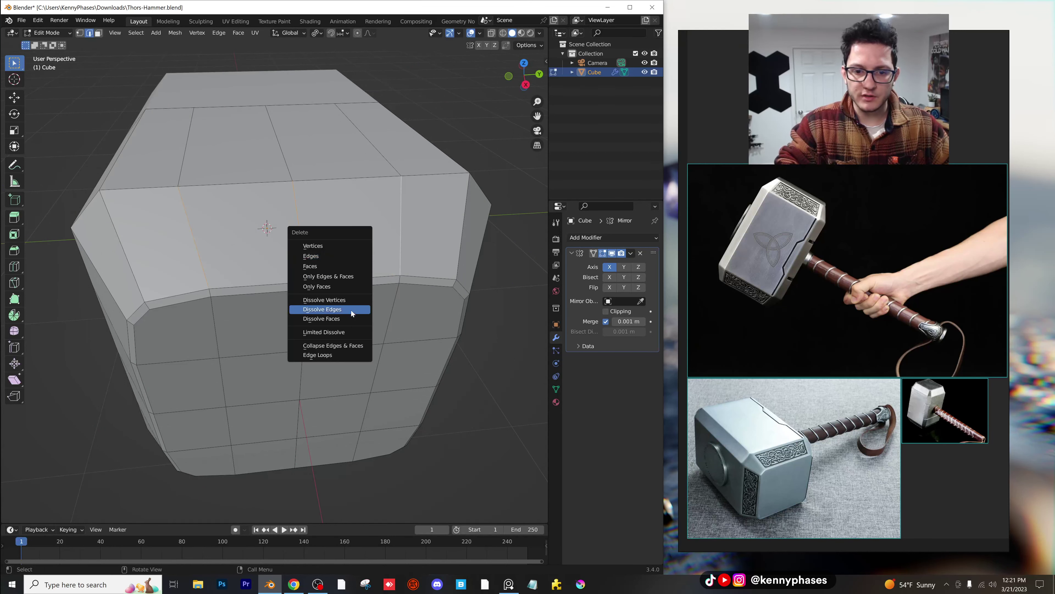
{"action": "left_click", "coordinate": [351, 310]}
{"action": "middle_click_drag", "start_coordinate": [335, 306], "coordinate": [205, 288]}
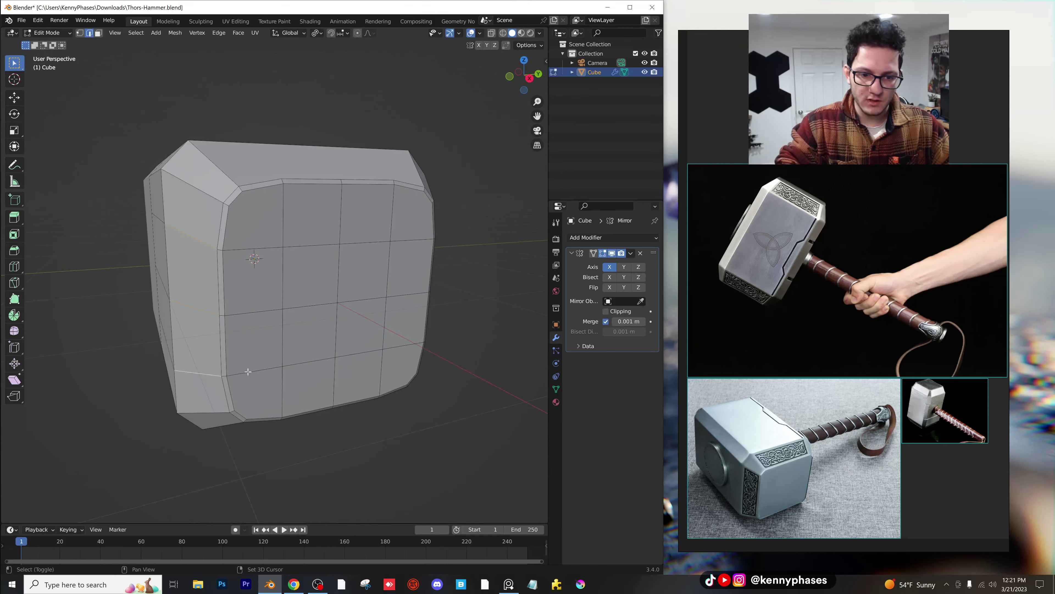
{"action": "middle_click_drag", "start_coordinate": [248, 371], "coordinate": [226, 316]}
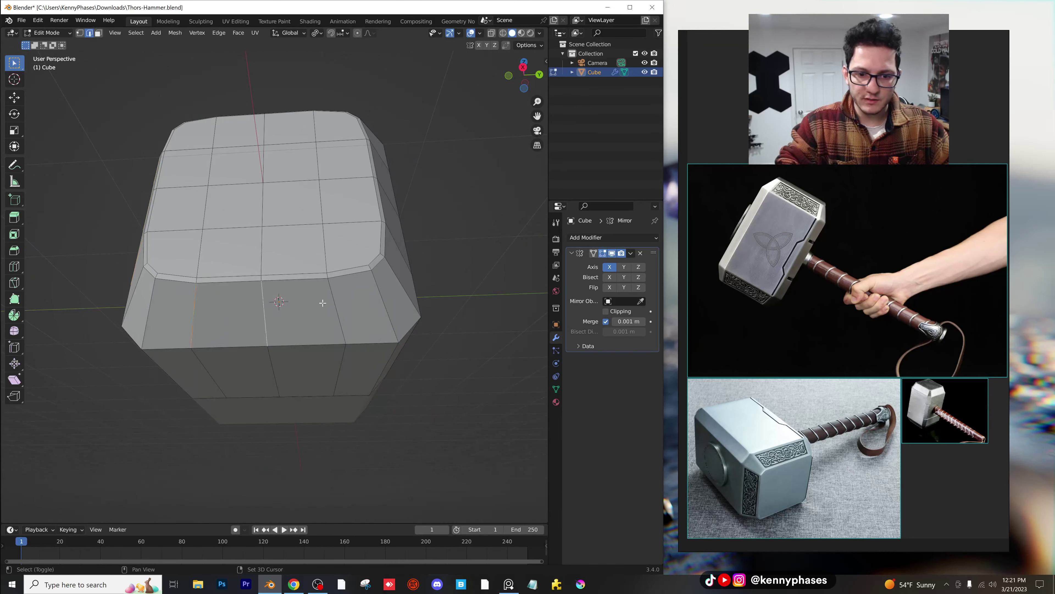
{"action": "middle_click_drag", "start_coordinate": [333, 308], "coordinate": [289, 327]}
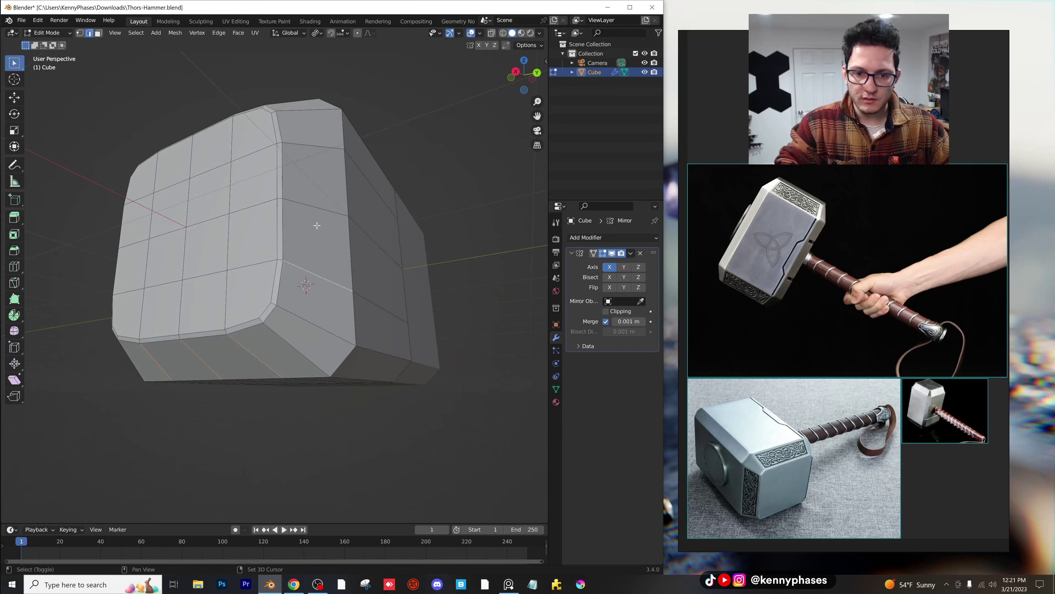
{"action": "key", "text": "z"}
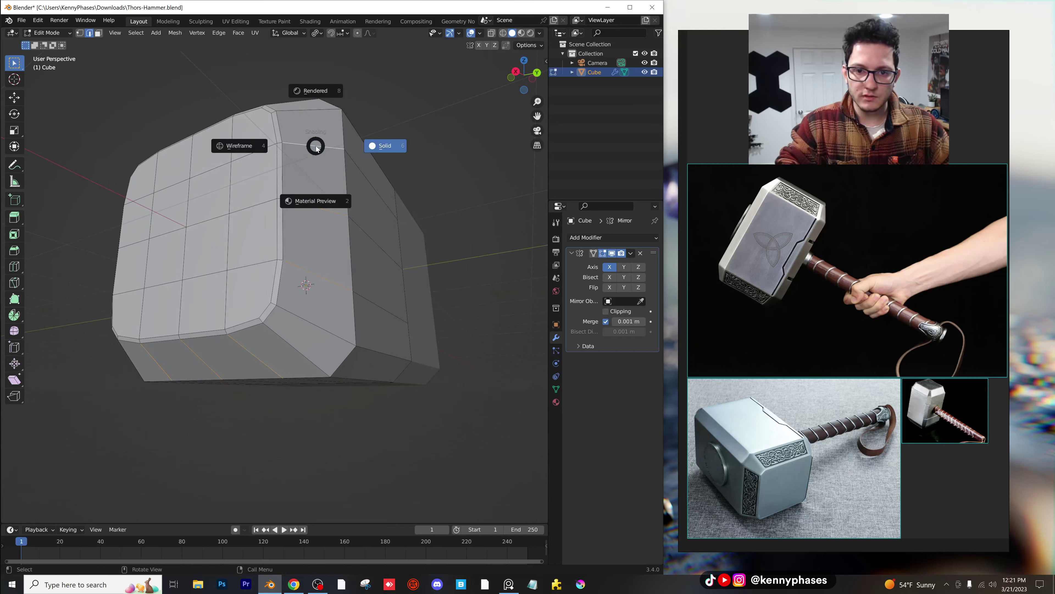
{"action": "key", "text": "x"}
{"action": "left_click", "coordinate": [319, 150]}
{"action": "mouse_move", "coordinate": [319, 150]}
{"action": "middle_mouse_down"}
{"action": "mouse_move", "coordinate": [364, 235]}
{"action": "mouse_move", "coordinate": [429, 238]}
{"action": "mouse_move", "coordinate": [405, 245]}
{"action": "mouse_move", "coordinate": [311, 215]}
{"action": "mouse_move", "coordinate": [242, 211]}
{"action": "mouse_move", "coordinate": [319, 211]}
{"action": "mouse_move", "coordinate": [360, 223]}
{"action": "mouse_move", "coordinate": [376, 243]}
{"action": "mouse_move", "coordinate": [312, 252]}
{"action": "middle_mouse_up"}
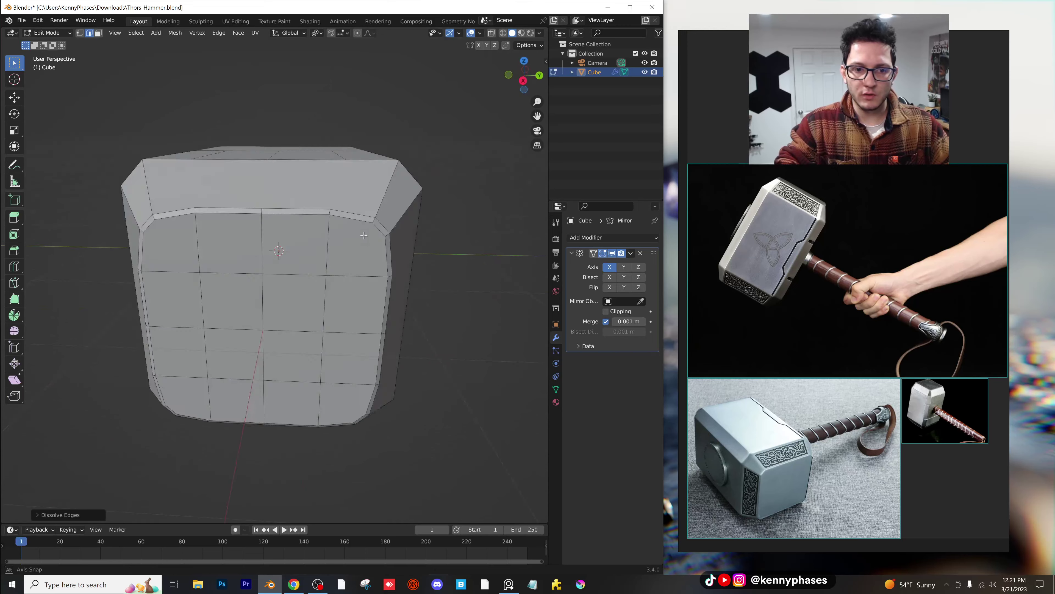
Step: Return to Object Mode and save the hammer file
{"action": "key", "text": "Tab"}
{"action": "scroll", "coordinate": [312, 252], "scroll_direction": "up", "scroll_amount": 2}
{"action": "key", "text": "ctrl+s"}
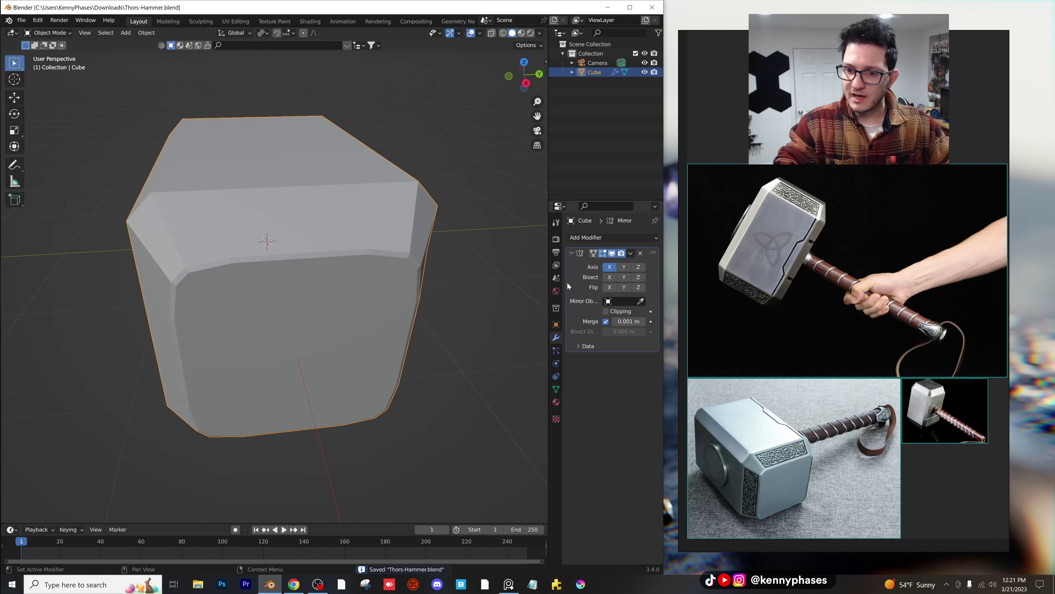
Step: Try a Bevel modifier on the hammer head and remove it
{"action": "left_click", "coordinate": [585, 238]}
{"action": "left_click", "coordinate": [482, 270]}
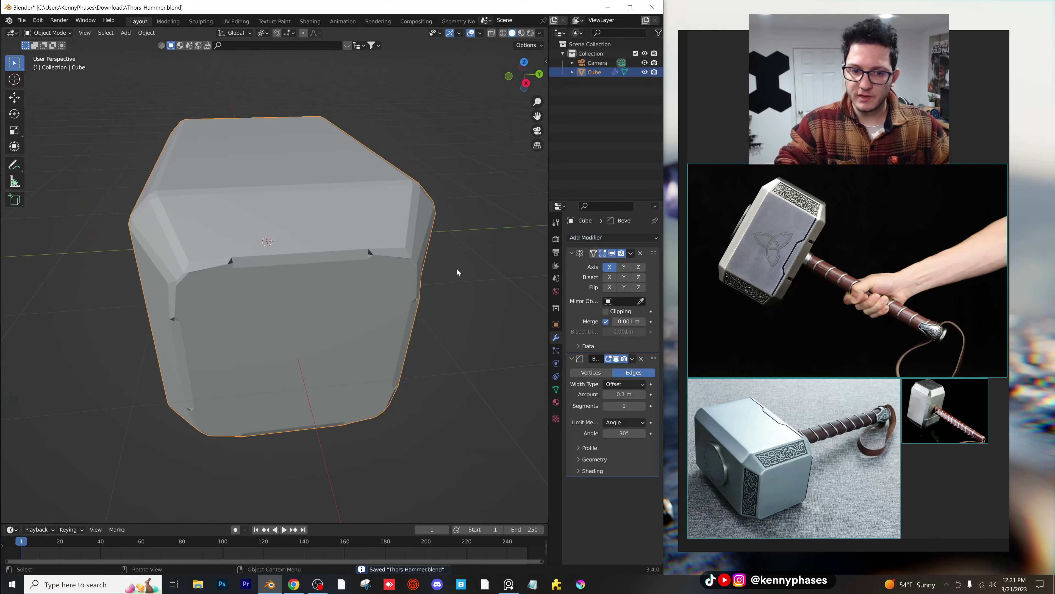
{"action": "left_click", "coordinate": [641, 358]}
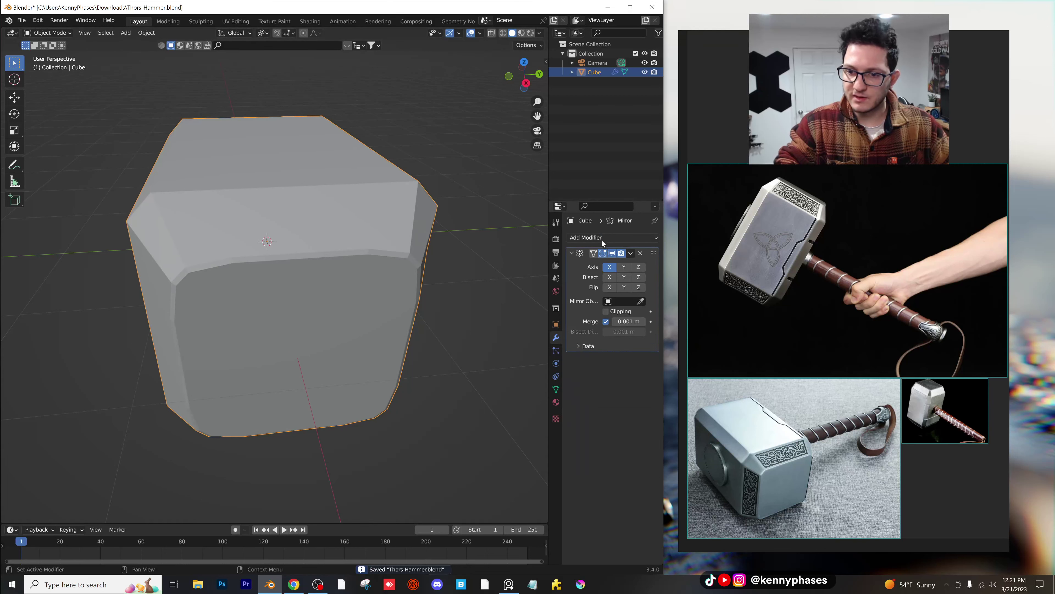
Step: Add a Subdivision Surface modifier to the hammer head and set its viewport levels to 3
{"action": "left_click", "coordinate": [600, 239]}
{"action": "left_click", "coordinate": [498, 406]}
{"action": "middle_click_drag", "start_coordinate": [505, 405], "coordinate": [374, 328]}
{"action": "left_click", "coordinate": [643, 386]}
{"action": "left_click", "coordinate": [643, 386]}
{"action": "middle_click_drag", "start_coordinate": [455, 325], "coordinate": [328, 305]}
{"action": "scroll", "coordinate": [328, 308], "scroll_direction": "up", "scroll_amount": 2}
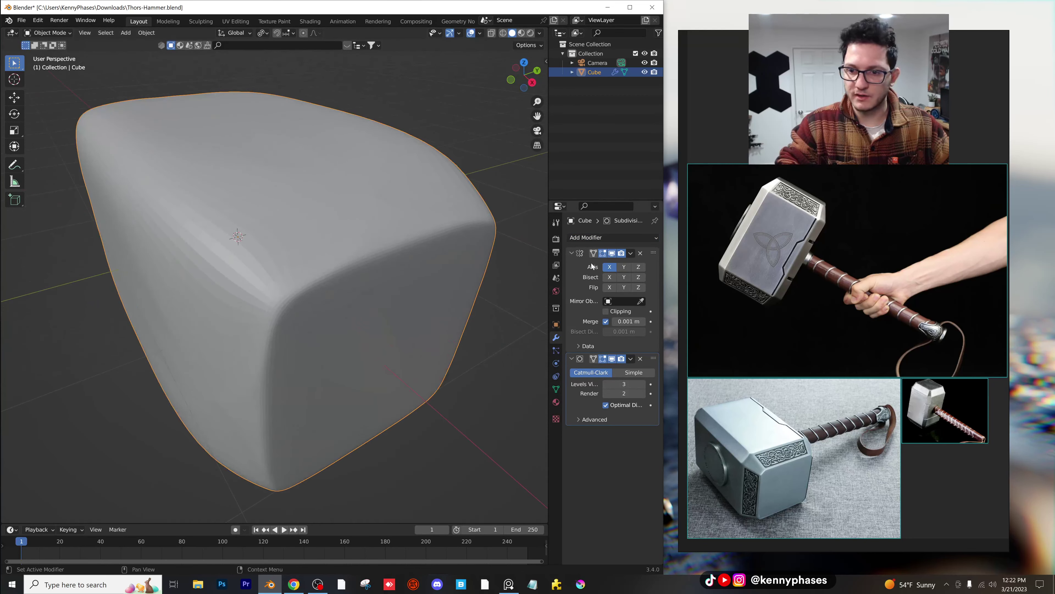
Step: Add a Bevel modifier to the hammer head and place it before the Subdivision Surface modifier
{"action": "left_click", "coordinate": [594, 236]}
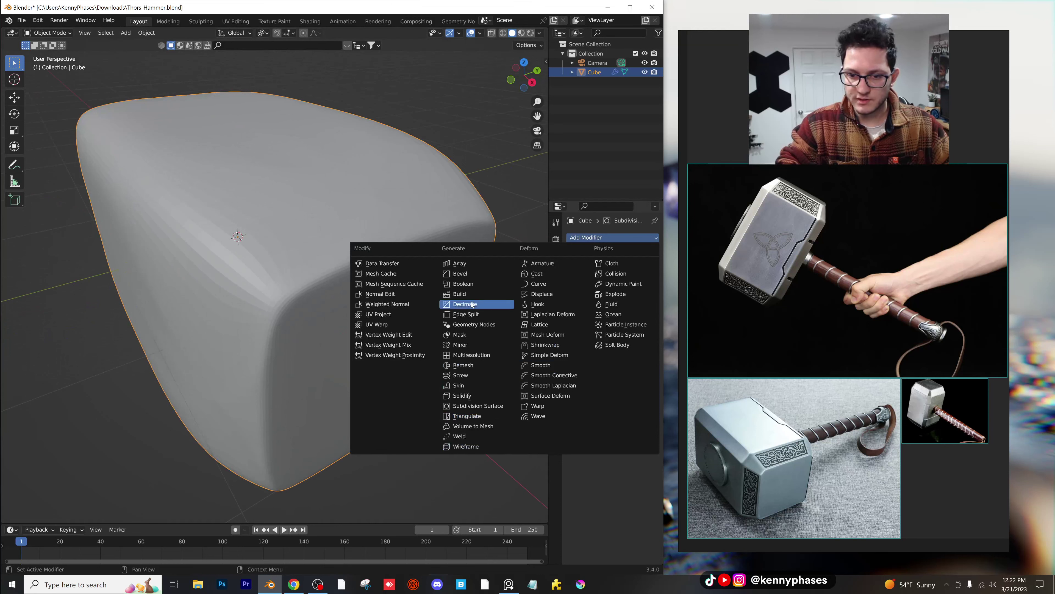
{"action": "left_click", "coordinate": [478, 276]}
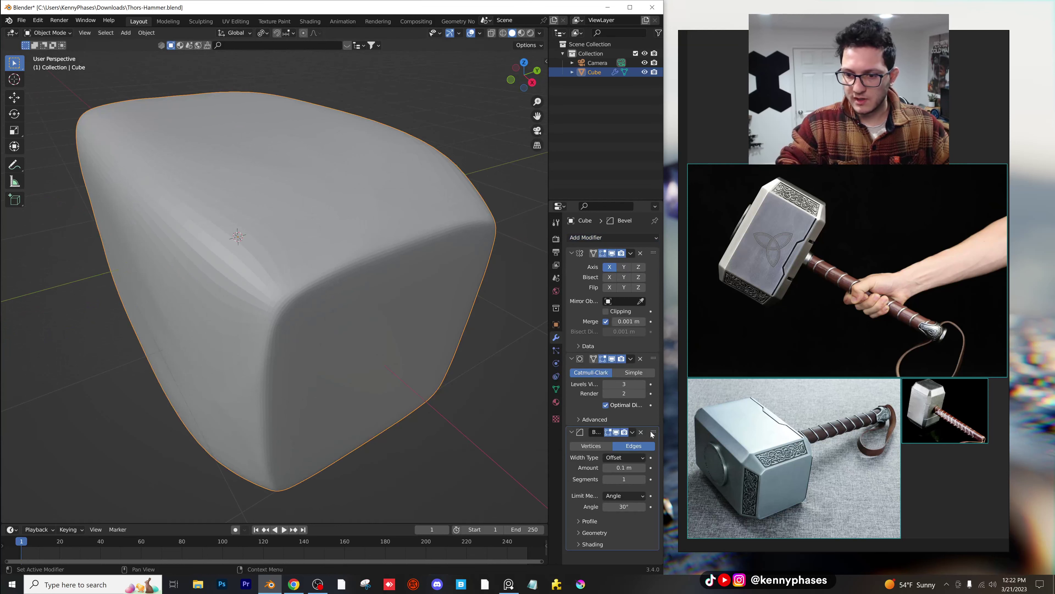
{"action": "left_click_drag", "start_coordinate": [653, 432], "coordinate": [652, 358]}
{"action": "middle_click_drag", "start_coordinate": [314, 329], "coordinate": [340, 342]}
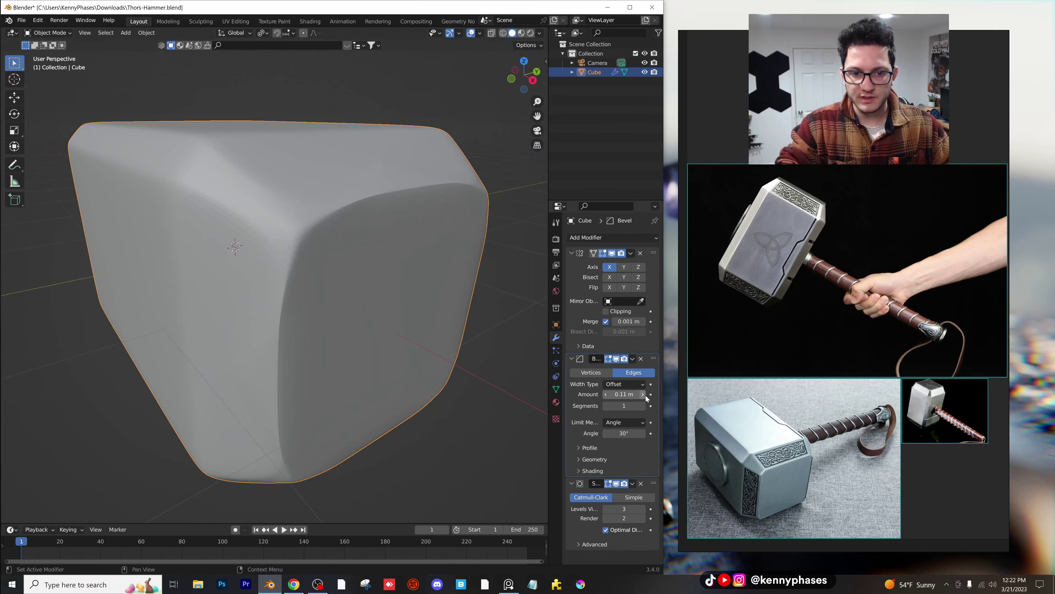
Step: Set the Bevel modifier's amount to 0.25 m and try its other options, keeping it on Edges
{"action": "mouse_move", "coordinate": [623, 394]}
{"action": "left_mouse_down"}
{"action": "mouse_move", "coordinate": [599, 394]}
{"action": "mouse_move", "coordinate": [648, 394]}
{"action": "left_mouse_up"}
{"action": "left_click", "coordinate": [623, 422]}
{"action": "left_click", "coordinate": [623, 383]}
{"action": "left_click", "coordinate": [592, 372]}
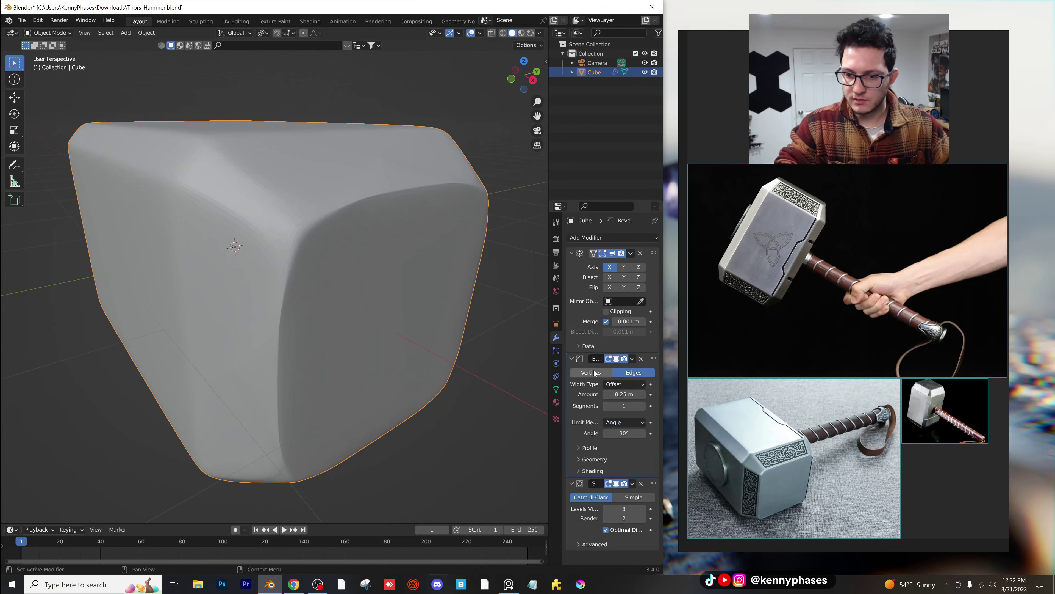
{"action": "left_click", "coordinate": [631, 374]}
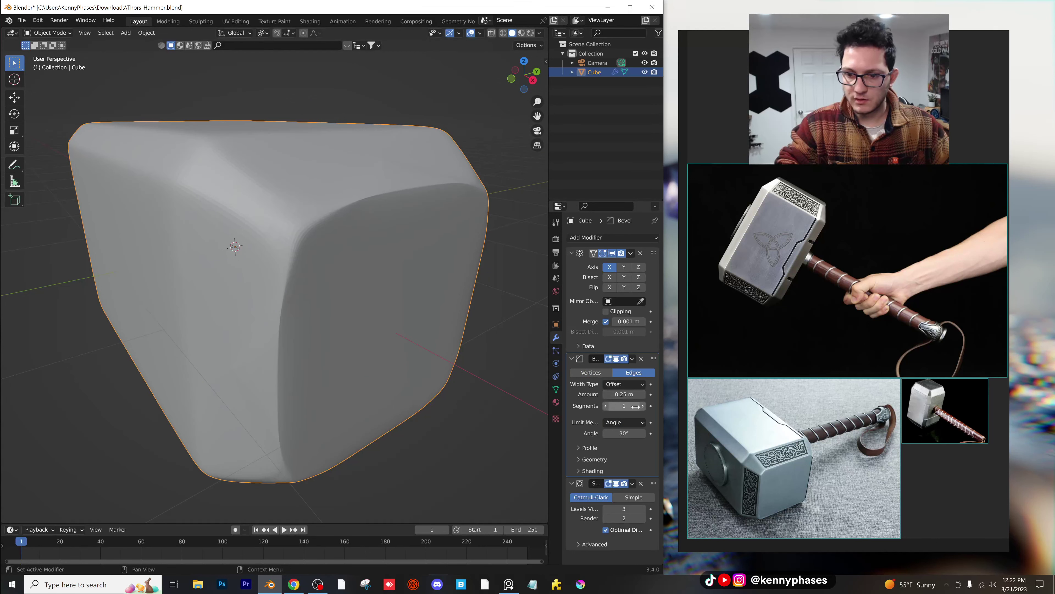
{"action": "scroll", "coordinate": [369, 354], "scroll_direction": "down", "scroll_amount": 4}
{"action": "middle_click_drag", "start_coordinate": [387, 349], "coordinate": [440, 343]}
{"action": "scroll", "coordinate": [357, 322], "scroll_direction": "up", "scroll_amount": 3}
{"action": "scroll", "coordinate": [304, 322], "scroll_direction": "down", "scroll_amount": 3}
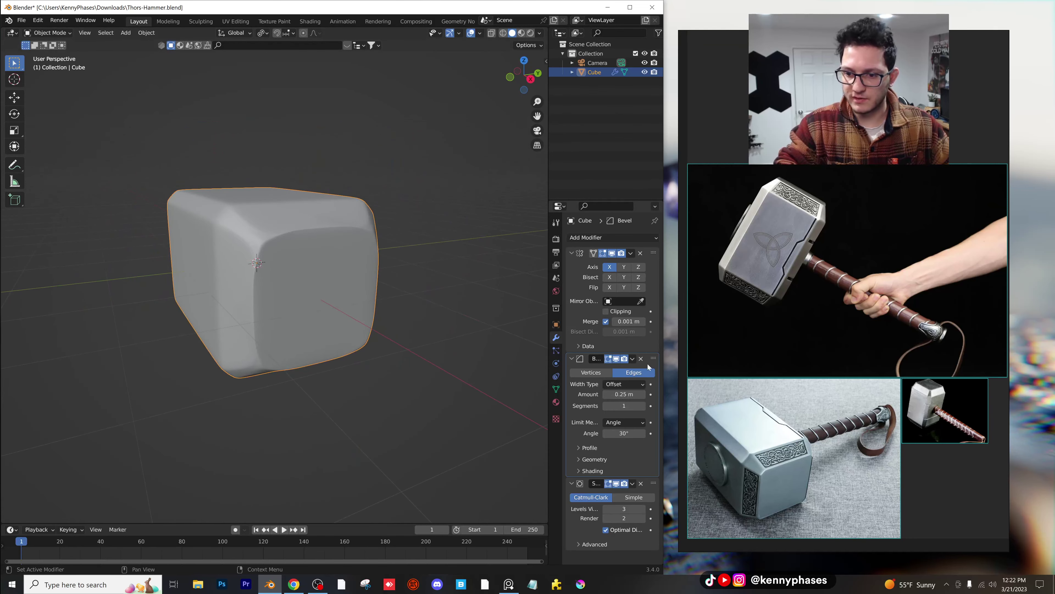
Step: Remove the Bevel and Subdivision Surface modifiers from the hammer head
{"action": "left_click", "coordinate": [640, 359]}
{"action": "left_click", "coordinate": [641, 358]}
{"action": "middle_click_drag", "start_coordinate": [353, 342], "coordinate": [344, 306]}
{"action": "middle_click_drag", "start_coordinate": [323, 349], "coordinate": [259, 362]}
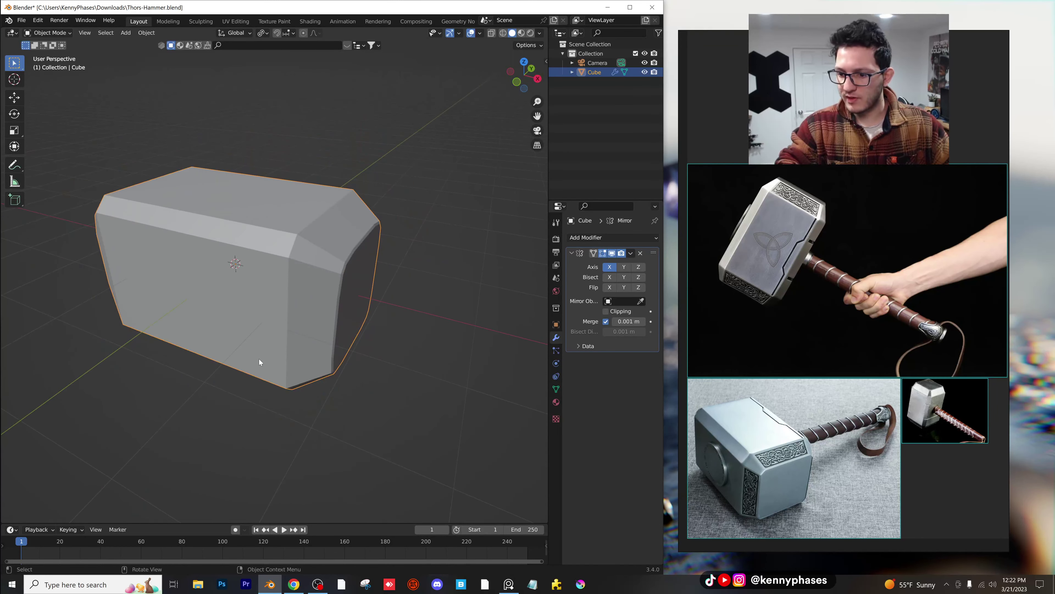
Step: Add a cylinder and raise it along Z to the top of the hammer head
{"action": "left_click", "coordinate": [126, 32]}
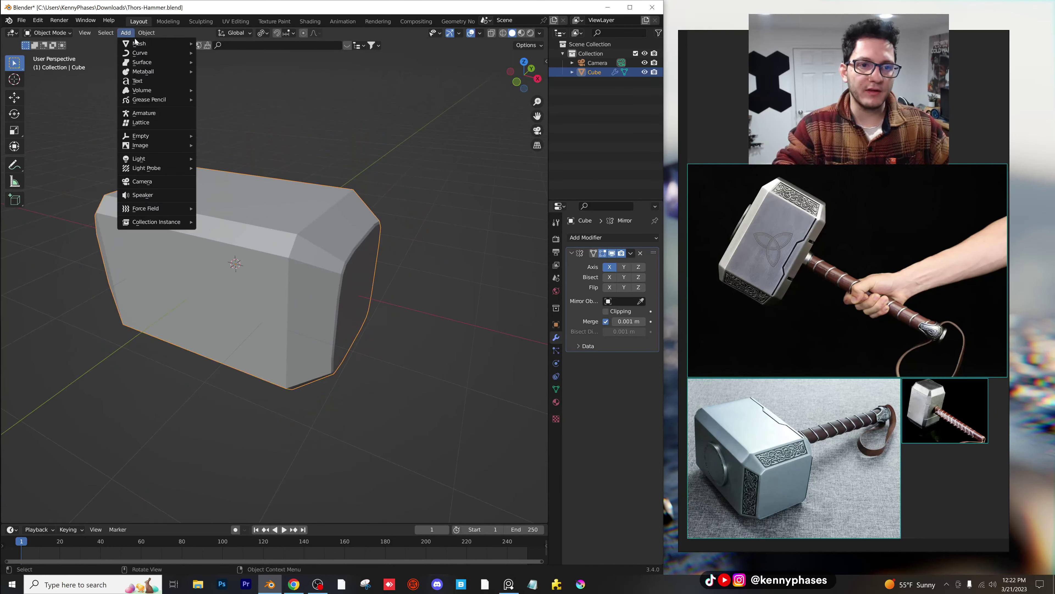
{"action": "mouse_move", "coordinate": [136, 42]}
{"action": "left_click", "coordinate": [241, 90]}
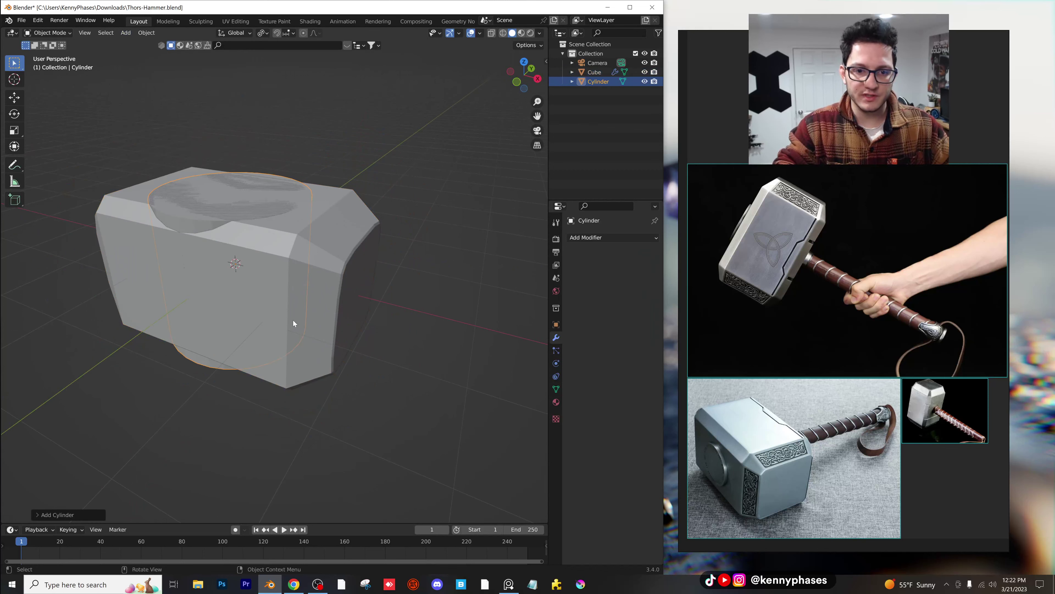
{"action": "key", "text": "g"}
{"action": "key", "text": "z"}
{"action": "left_click", "coordinate": [307, 228]}
Step: Scale the cylinder down to fit within the head's top face and flatten it along Z into a thin disc
{"action": "key", "text": "s"}
{"action": "left_click", "coordinate": [289, 160]}
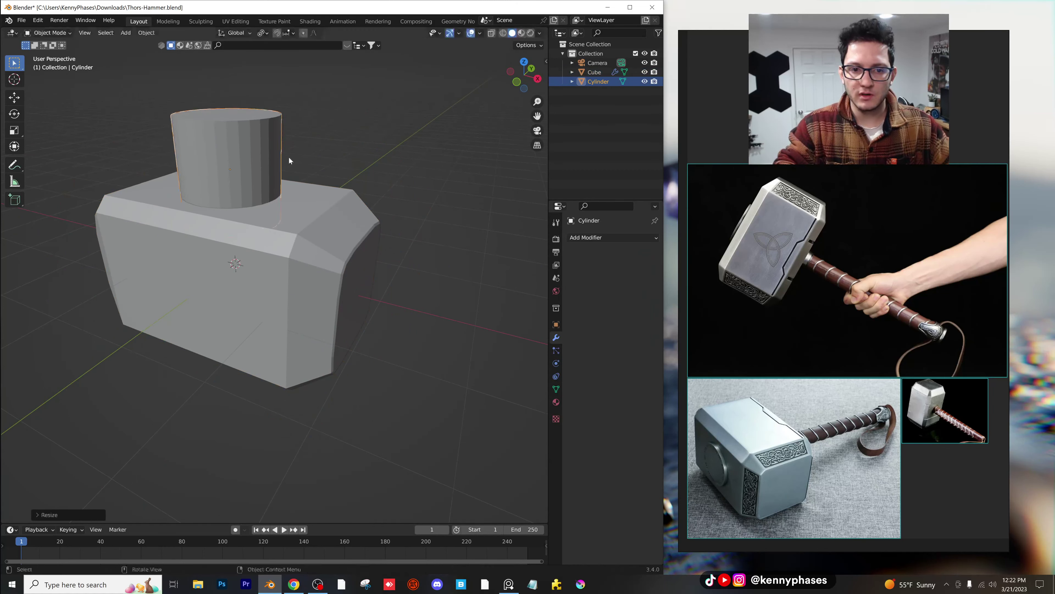
{"action": "key", "text": "s"}
{"action": "key", "text": "z"}
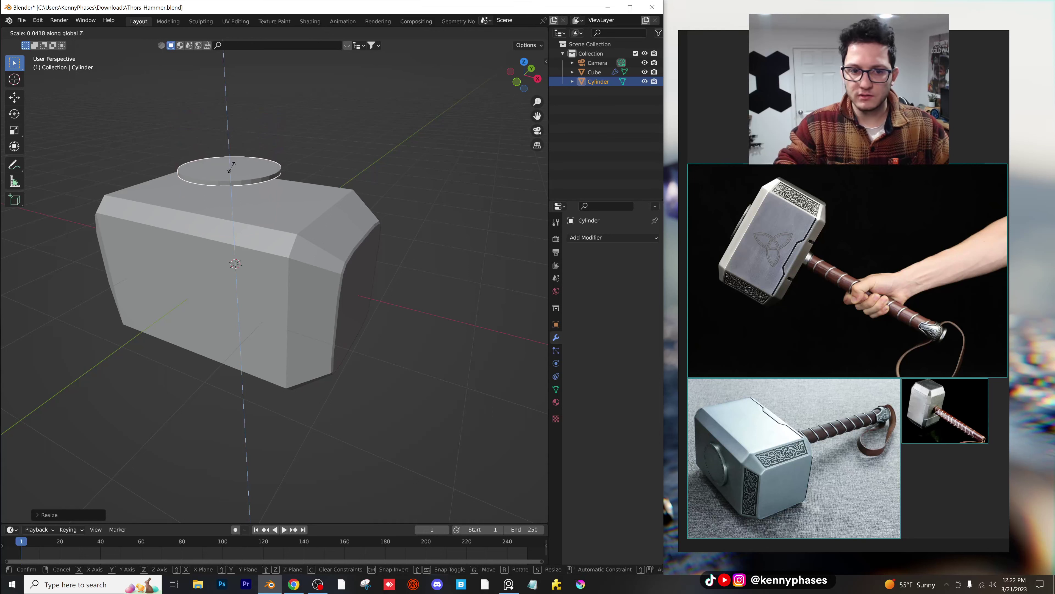
{"action": "left_click", "coordinate": [233, 164]}
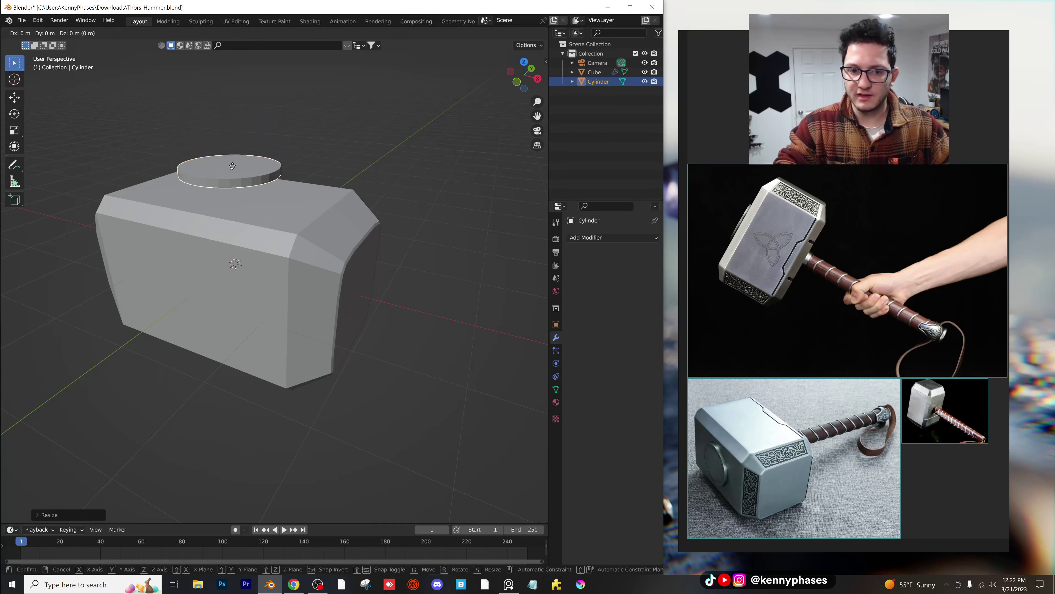
Step: Lower the disc along Z onto the hammer head's top face and scale it up slightly
{"action": "key", "text": "g"}
{"action": "key", "text": "z"}
{"action": "left_click", "coordinate": [248, 186]}
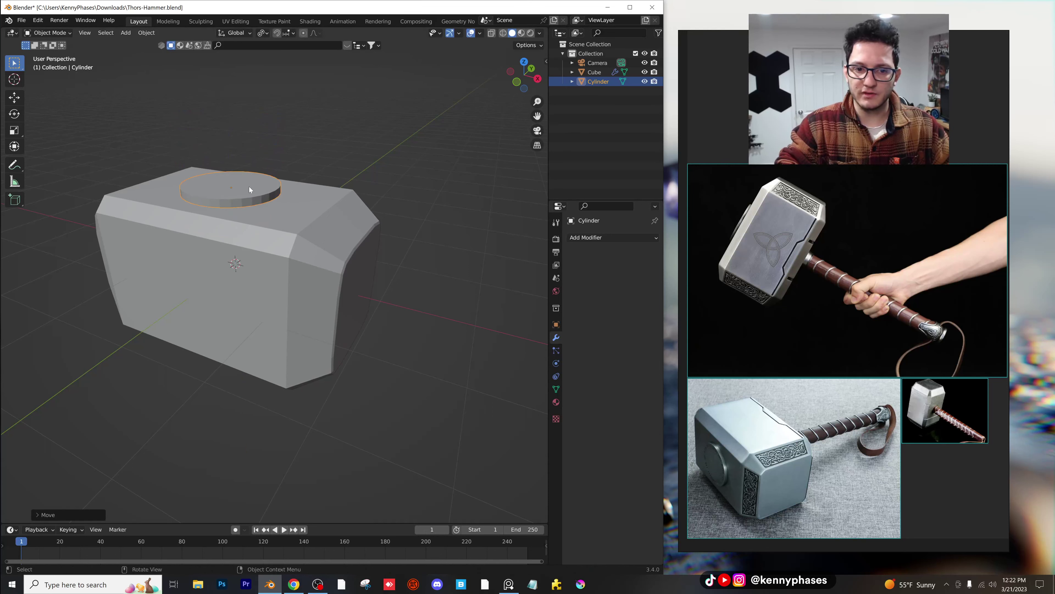
{"action": "scroll", "coordinate": [304, 236], "scroll_direction": "up", "scroll_amount": 5}
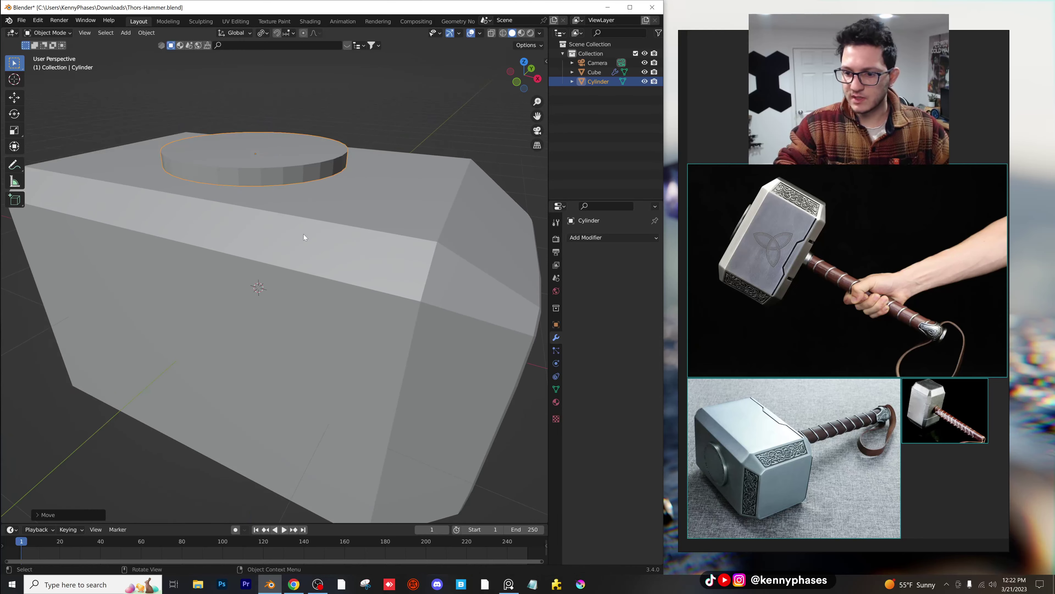
{"action": "scroll", "coordinate": [865, 454], "scroll_direction": "up", "scroll_amount": 5}
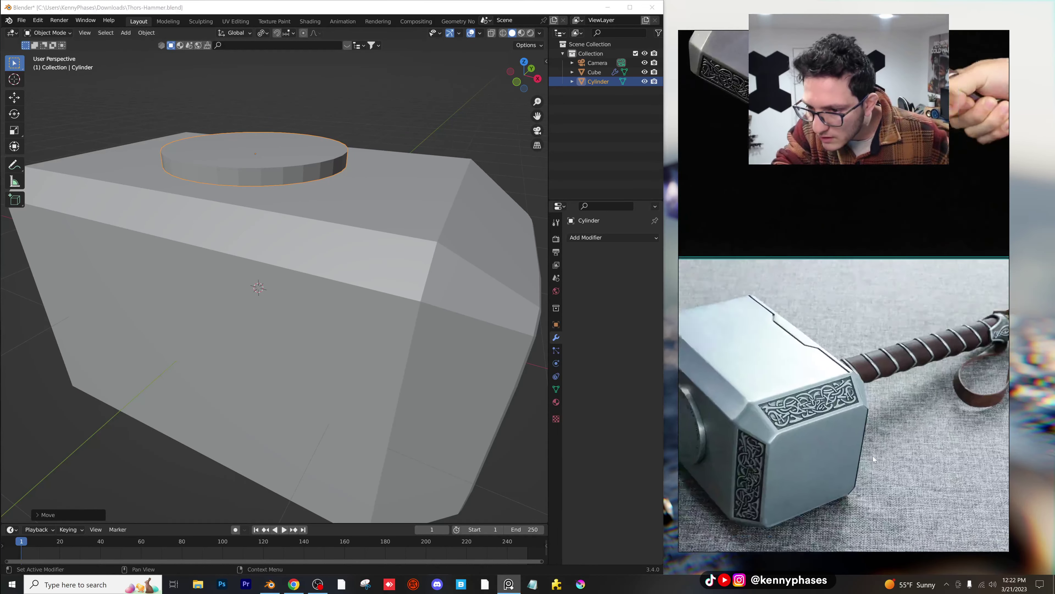
{"action": "middle_click_drag", "start_coordinate": [385, 233], "coordinate": [362, 228]}
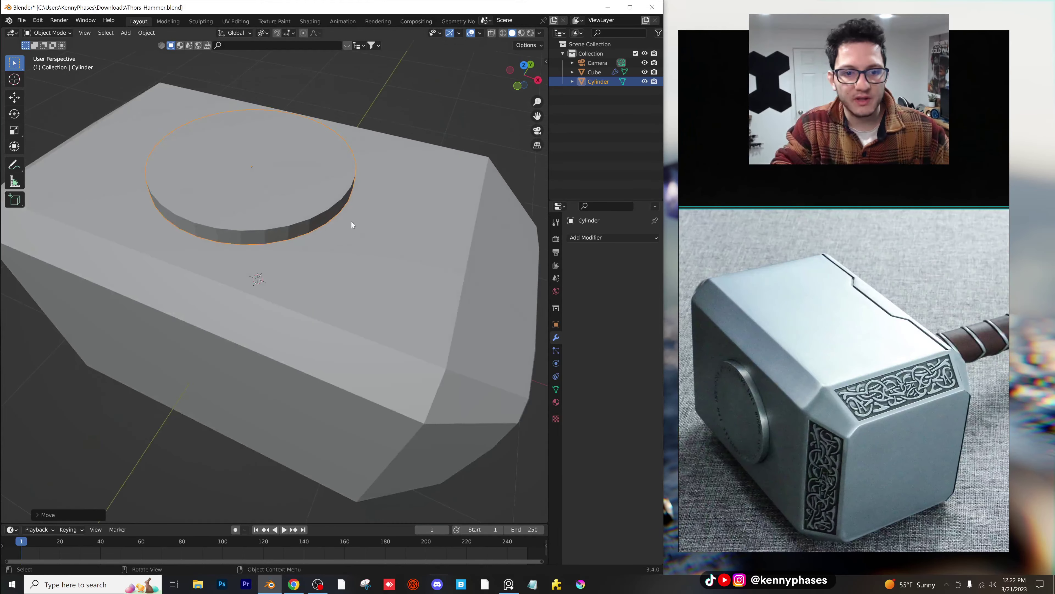
{"action": "key", "text": "s"}
{"action": "left_click", "coordinate": [428, 211]}
Step: Add an Edge Split modifier and a Subdivision Surface modifier to the disc
{"action": "left_click", "coordinate": [613, 237]}
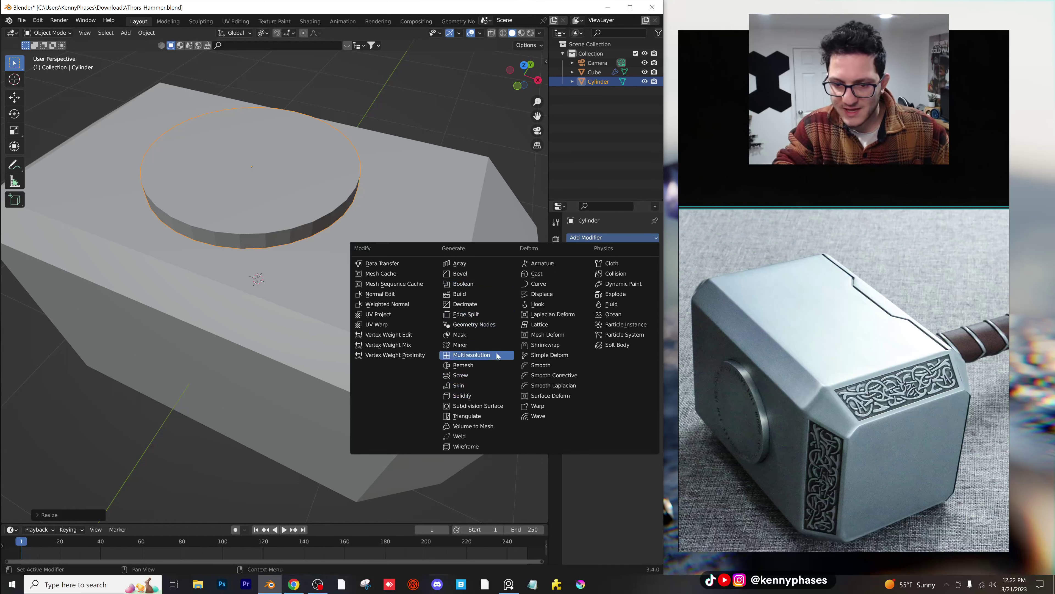
{"action": "left_click", "coordinate": [490, 314]}
{"action": "left_click", "coordinate": [586, 238]}
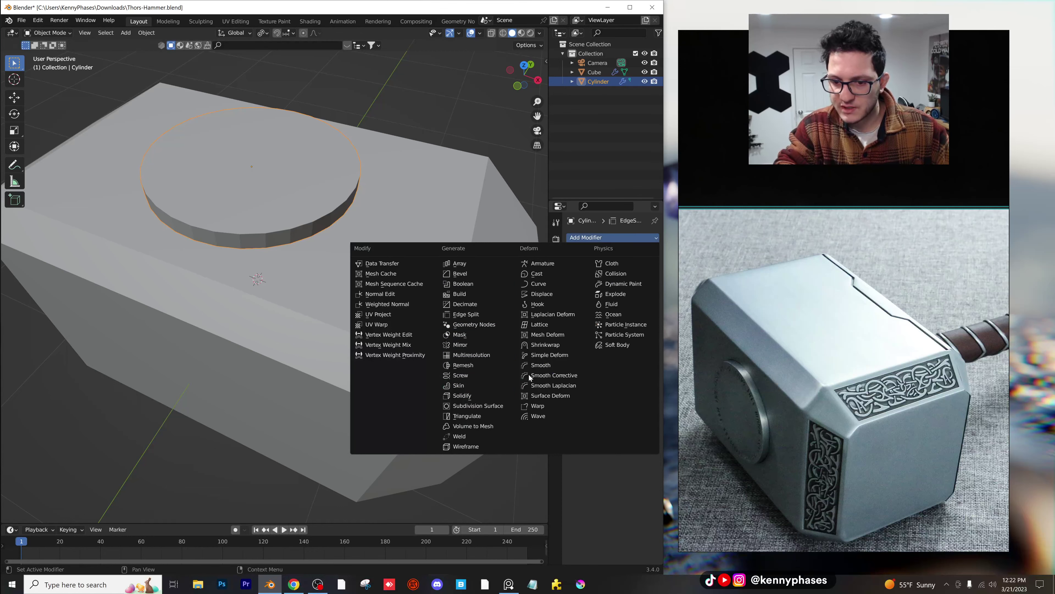
{"action": "left_click", "coordinate": [491, 406]}
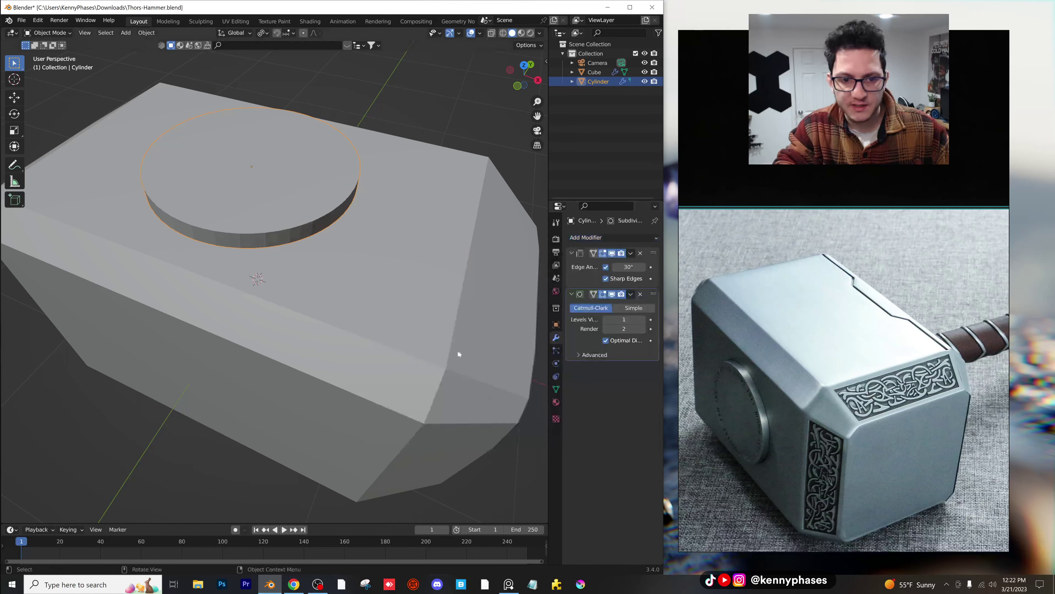
Step: Add a Bevel modifier to the disc and move it to the start of the modifier stack
{"action": "left_click", "coordinate": [589, 237]}
{"action": "left_click", "coordinate": [489, 274]}
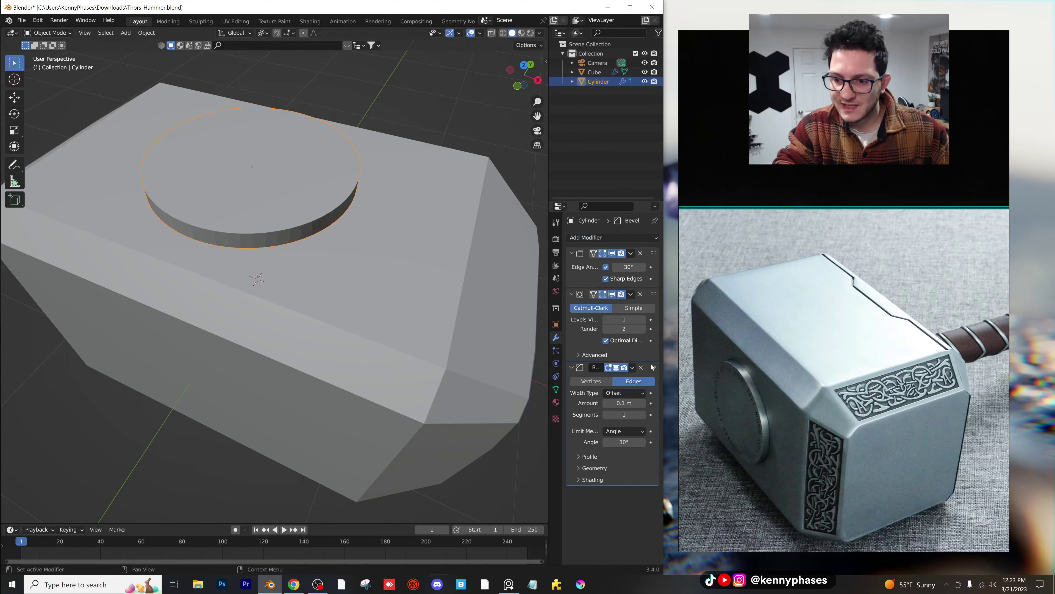
{"action": "left_click_drag", "start_coordinate": [653, 367], "coordinate": [653, 253]}
Step: Apply the disc's scale so its bevel is calculated evenly
{"action": "scroll", "coordinate": [307, 219], "scroll_direction": "up", "scroll_amount": 3}
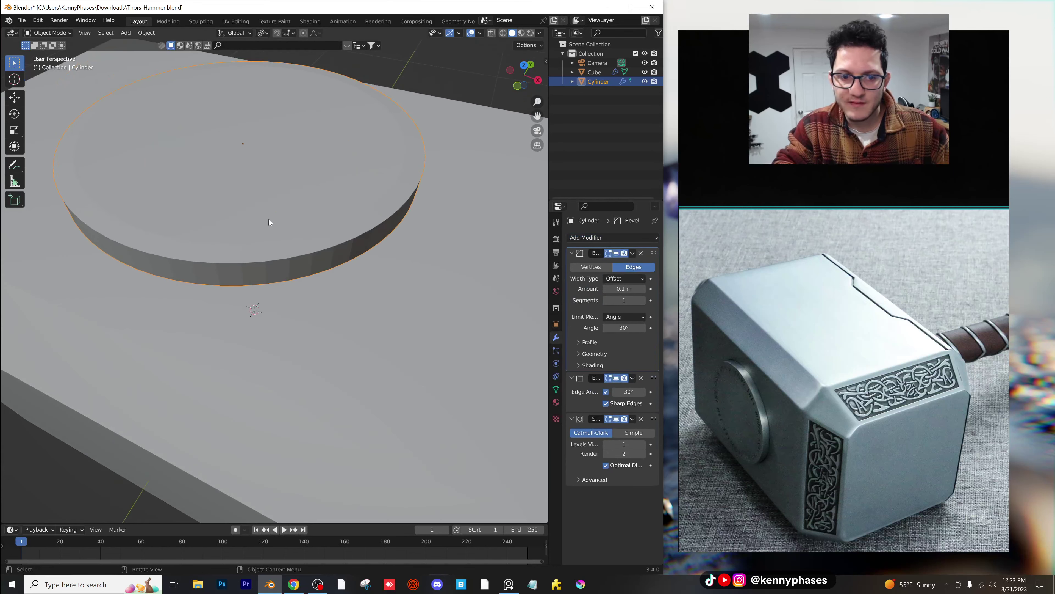
{"action": "left_click", "coordinate": [139, 36]}
{"action": "mouse_move", "coordinate": [166, 72]}
{"action": "left_click", "coordinate": [249, 100]}
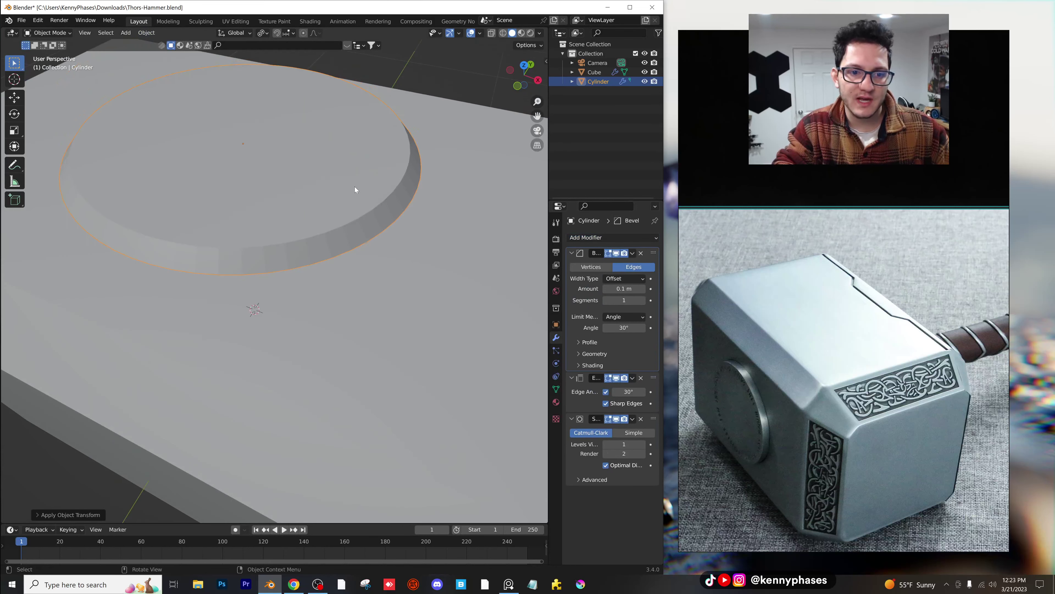
Step: Set the disc's Bevel amount to 0.004 m and its segments to 6
{"action": "left_click_drag", "start_coordinate": [624, 289], "coordinate": [605, 288]}
{"action": "left_click", "coordinate": [642, 300]}
{"action": "left_click", "coordinate": [642, 300]}
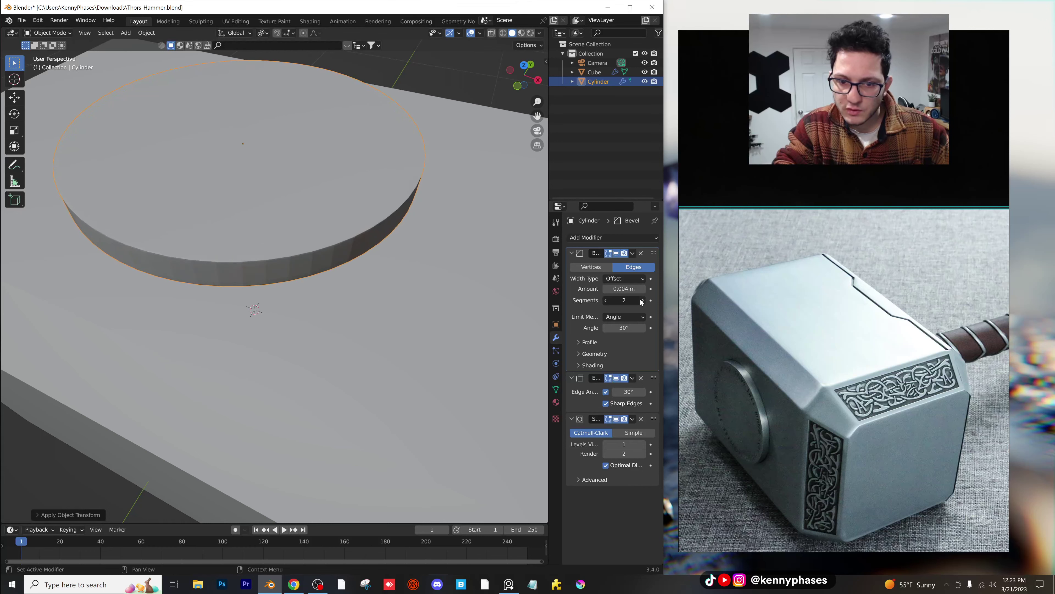
{"action": "left_click", "coordinate": [642, 300]}
{"action": "left_click", "coordinate": [642, 300]}
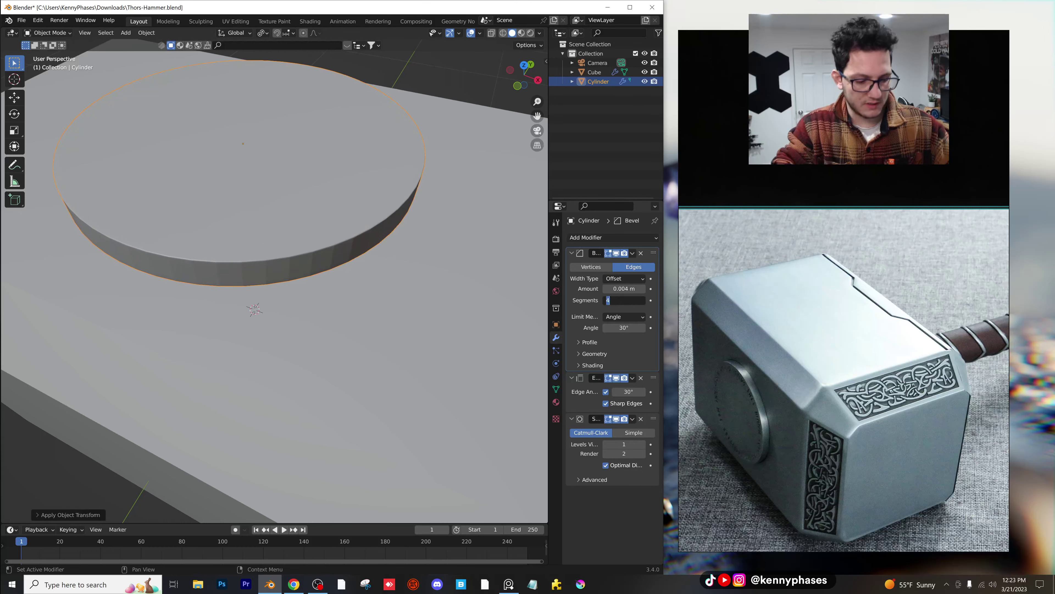
{"action": "left_click", "coordinate": [642, 300]}
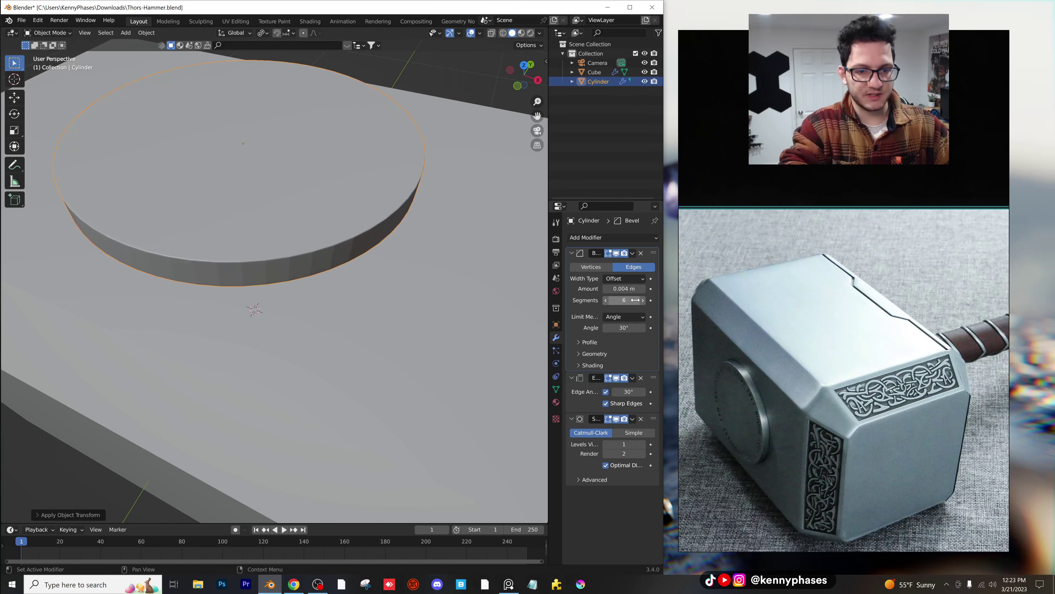
Step: Set the disc's Subdivision Surface viewport level to 2 and shade the disc smooth
{"action": "left_click", "coordinate": [643, 444]}
{"action": "right_click", "coordinate": [329, 241]}
{"action": "left_click", "coordinate": [330, 239]}
{"action": "scroll", "coordinate": [370, 273], "scroll_direction": "down", "scroll_amount": 5}
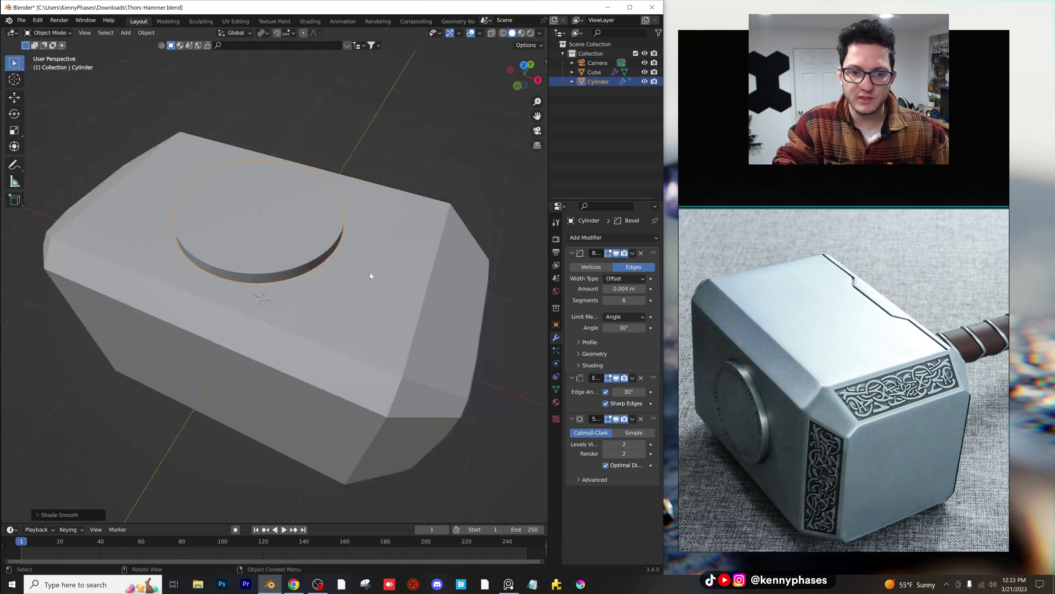
Step: Put the hammer head in Edit Mode with vertex selection and X-ray on, viewed orthographically from the right
{"action": "middle_click_drag", "start_coordinate": [375, 254], "coordinate": [339, 281]}
{"action": "scroll", "coordinate": [357, 249], "scroll_direction": "down", "scroll_amount": 1}
{"action": "left_click", "coordinate": [440, 265]}
{"action": "left_click", "coordinate": [526, 80]}
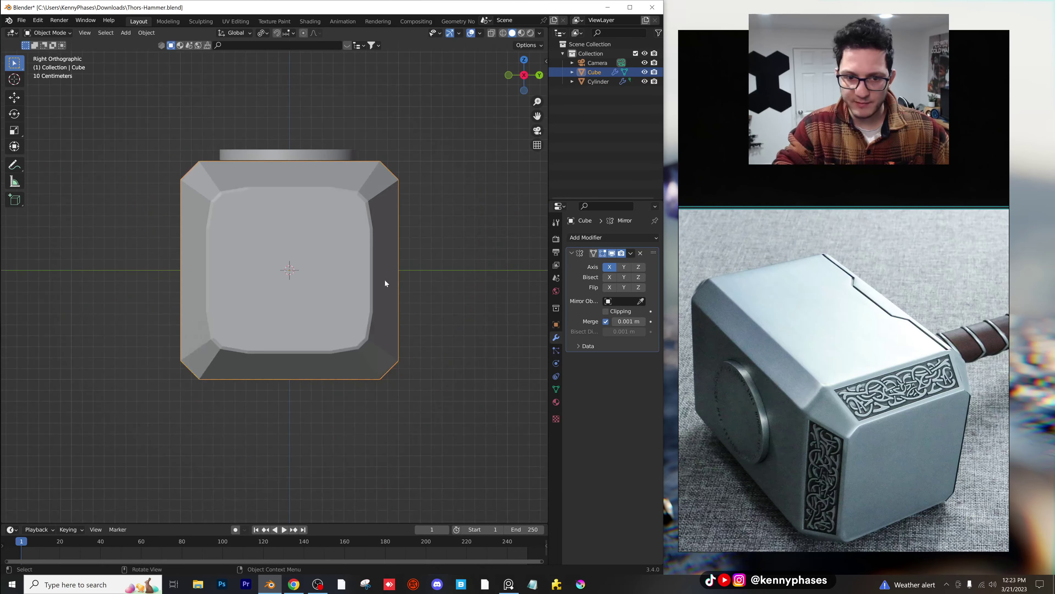
{"action": "key", "text": "Tab"}
{"action": "scroll", "coordinate": [332, 304], "scroll_direction": "up", "scroll_amount": 2}
{"action": "scroll", "coordinate": [324, 264], "scroll_direction": "up", "scroll_amount": 1}
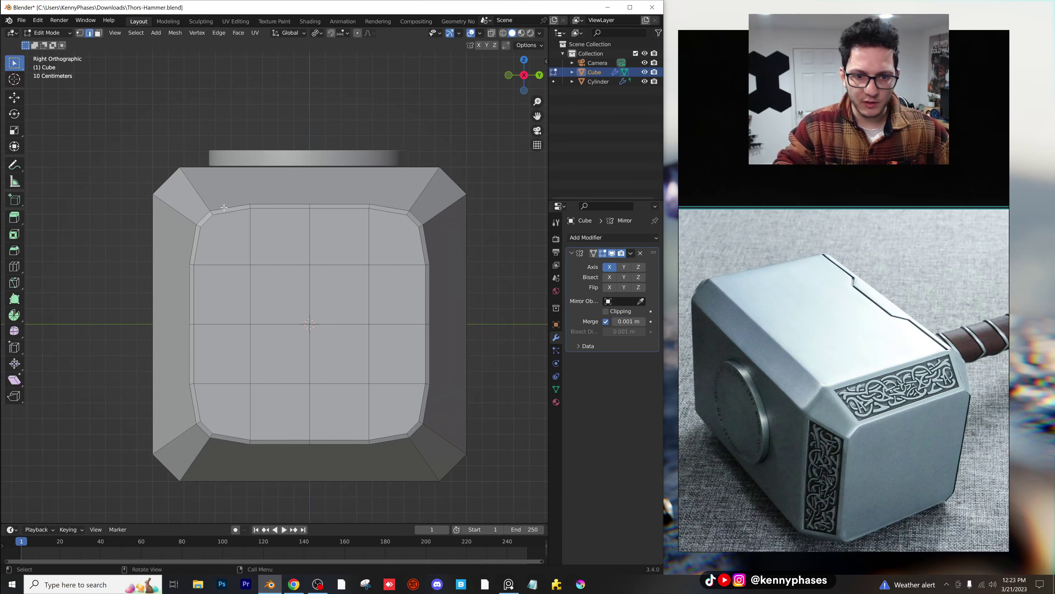
{"action": "left_click", "coordinate": [79, 33]}
{"action": "scroll", "coordinate": [298, 227], "scroll_direction": "up", "scroll_amount": 2}
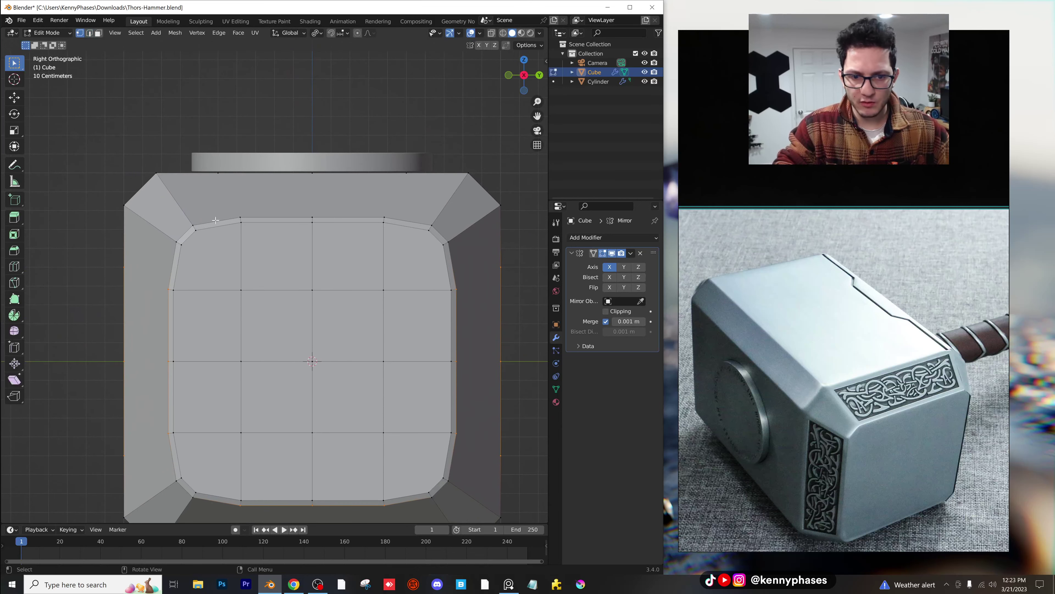
{"action": "left_click", "coordinate": [243, 221]}
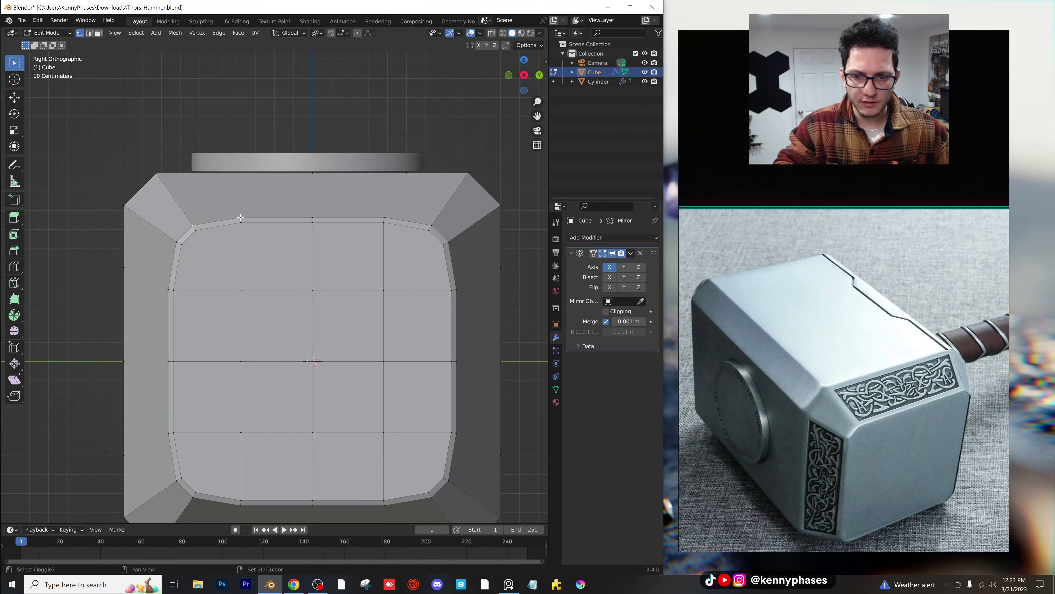
{"action": "scroll", "coordinate": [299, 235], "scroll_direction": "down", "scroll_amount": 1}
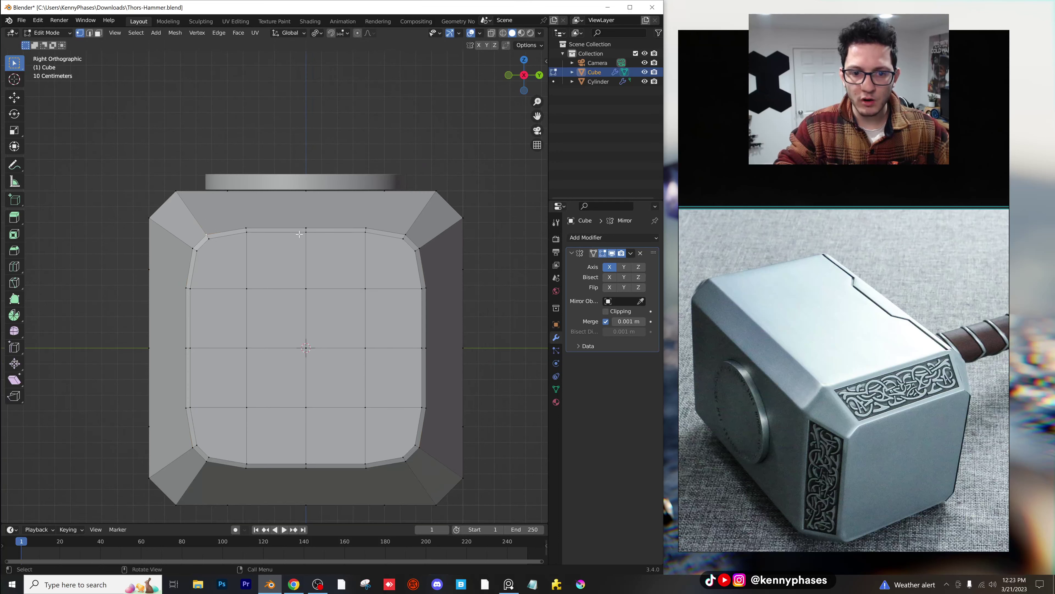
{"action": "left_click", "coordinate": [493, 33]}
{"action": "scroll", "coordinate": [395, 307], "scroll_direction": "down", "scroll_amount": 1}
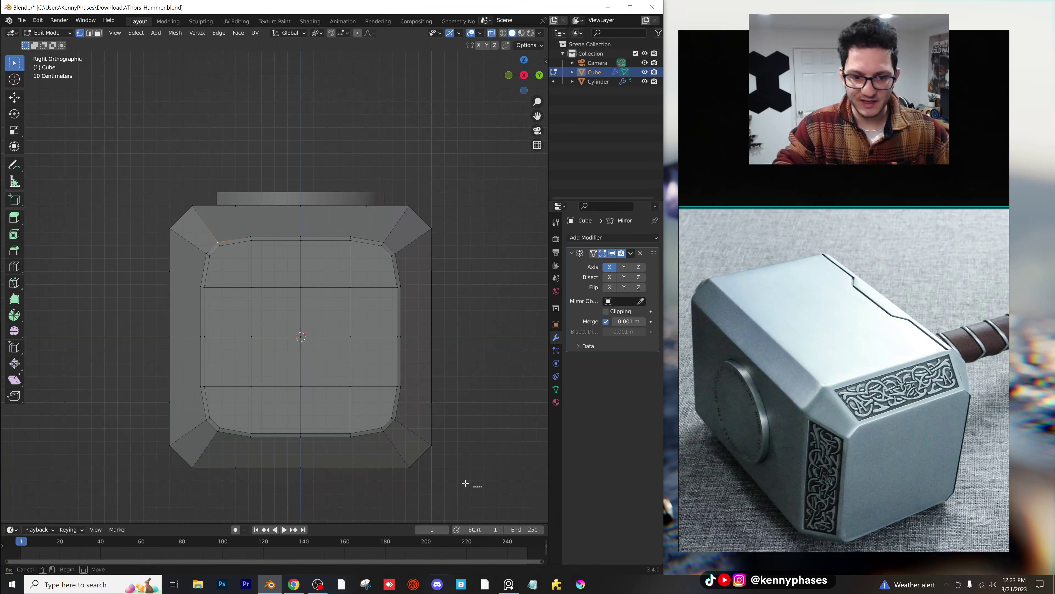
Step: Try deleting the vertices in the lower half of the hammer head
{"action": "left_click_drag", "start_coordinate": [483, 488], "coordinate": [139, 367]}
{"action": "key", "text": "x"}
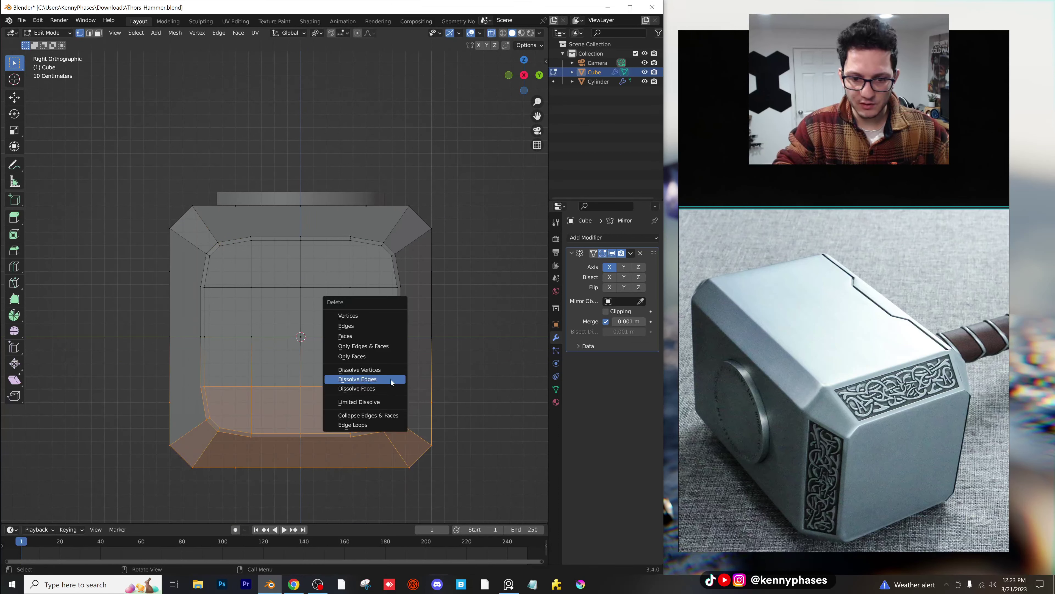
{"action": "left_click", "coordinate": [367, 316]}
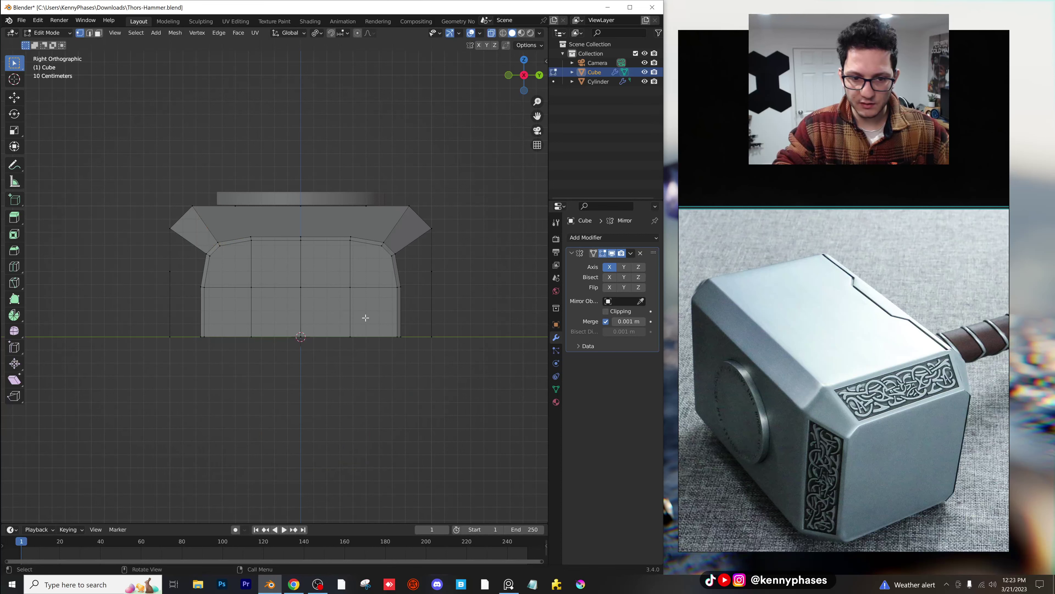
{"action": "key", "text": "ctrl+z"}
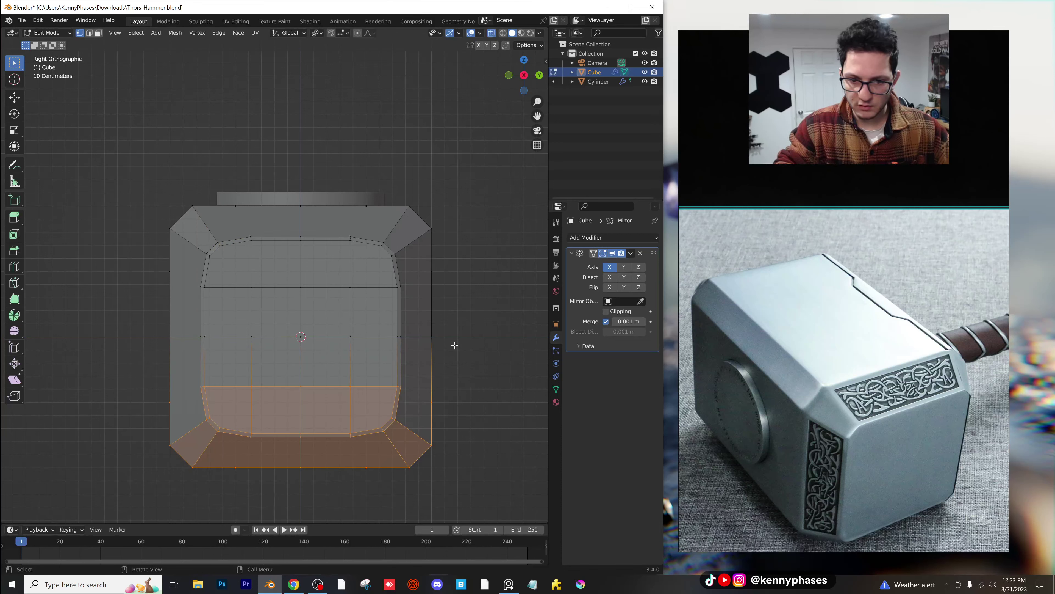
Step: Try deleting the vertices in the hammer head's half on the positive Y side
{"action": "left_click_drag", "start_coordinate": [460, 478], "coordinate": [305, 174]}
{"action": "key", "text": "x"}
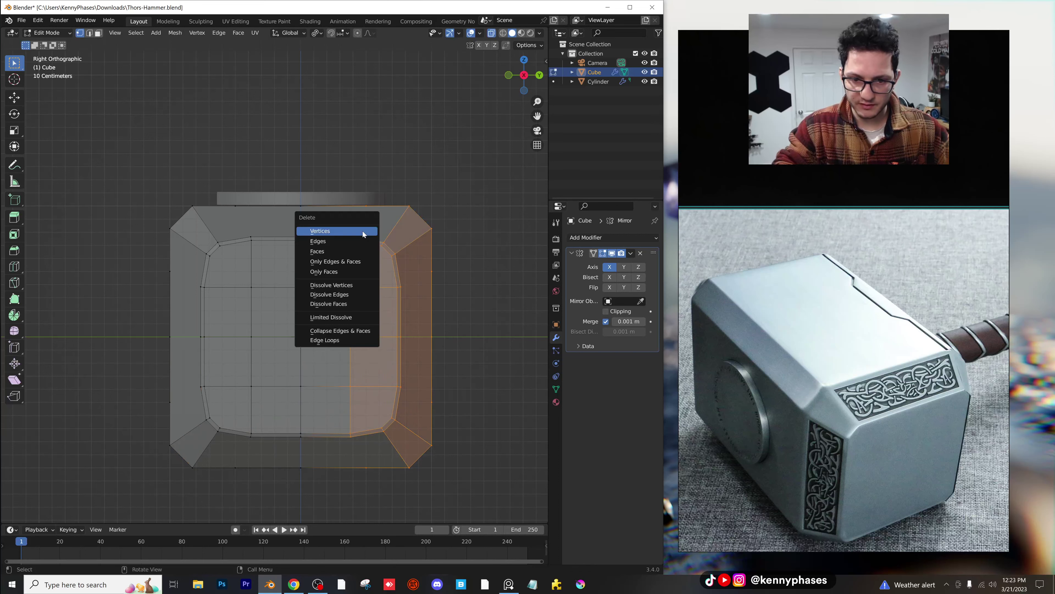
{"action": "left_click", "coordinate": [362, 231]}
{"action": "middle_click_drag", "start_coordinate": [360, 228], "coordinate": [385, 287]}
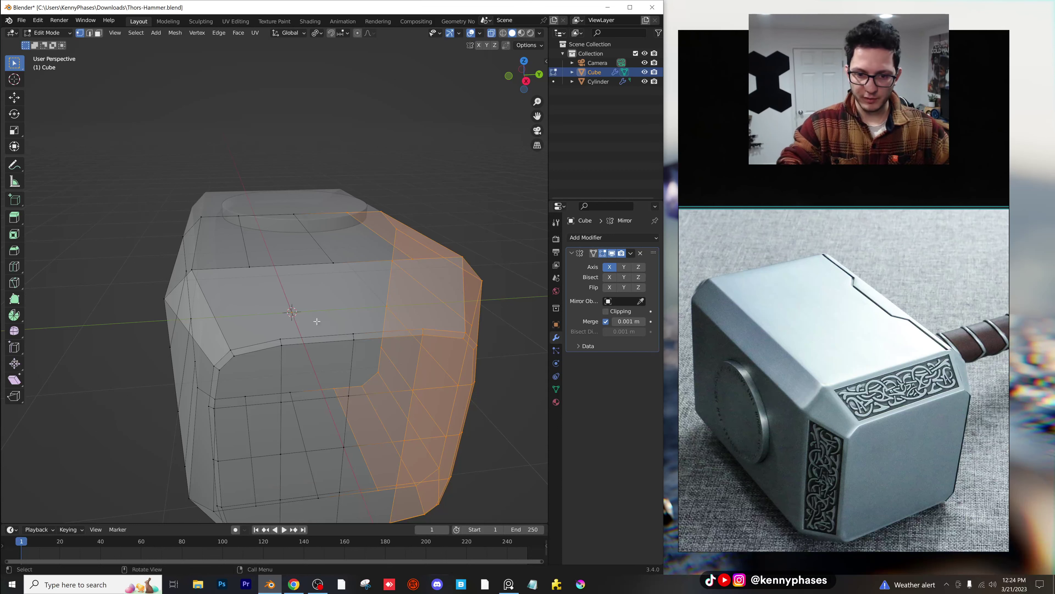
Step: Join loose vertices on the head's outer edges to the matching end-face vertices with new edges across the bevel
{"action": "scroll", "coordinate": [332, 329], "scroll_direction": "up", "scroll_amount": 3}
{"action": "scroll", "coordinate": [324, 329], "scroll_direction": "down", "scroll_amount": 2}
{"action": "scroll", "coordinate": [319, 328], "scroll_direction": "up", "scroll_amount": 1}
{"action": "middle_click_drag", "start_coordinate": [319, 329], "coordinate": [364, 370]}
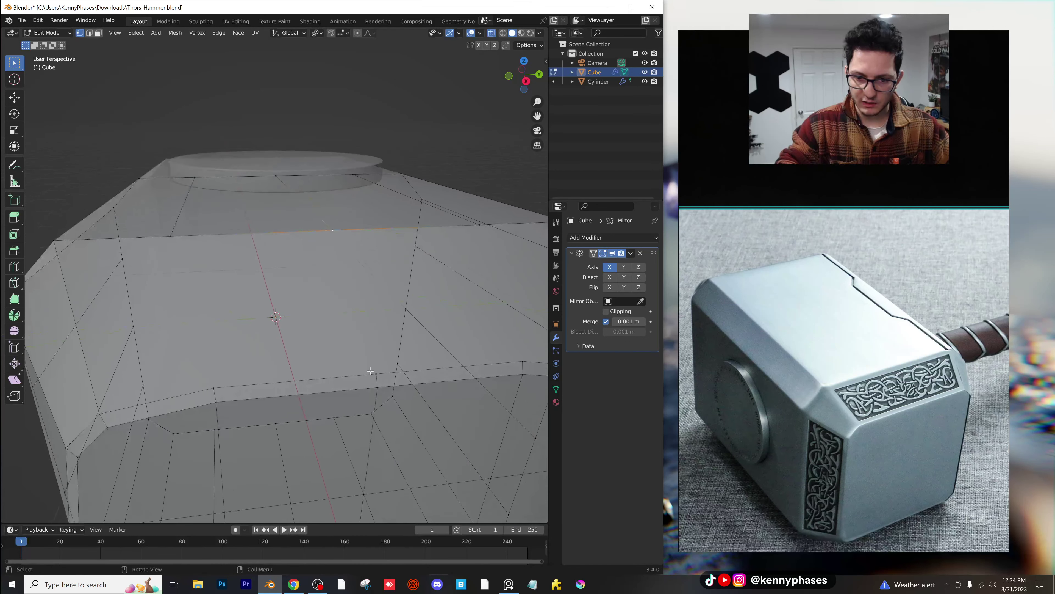
{"action": "key", "text": "g"}
{"action": "left_click", "coordinate": [392, 299]}
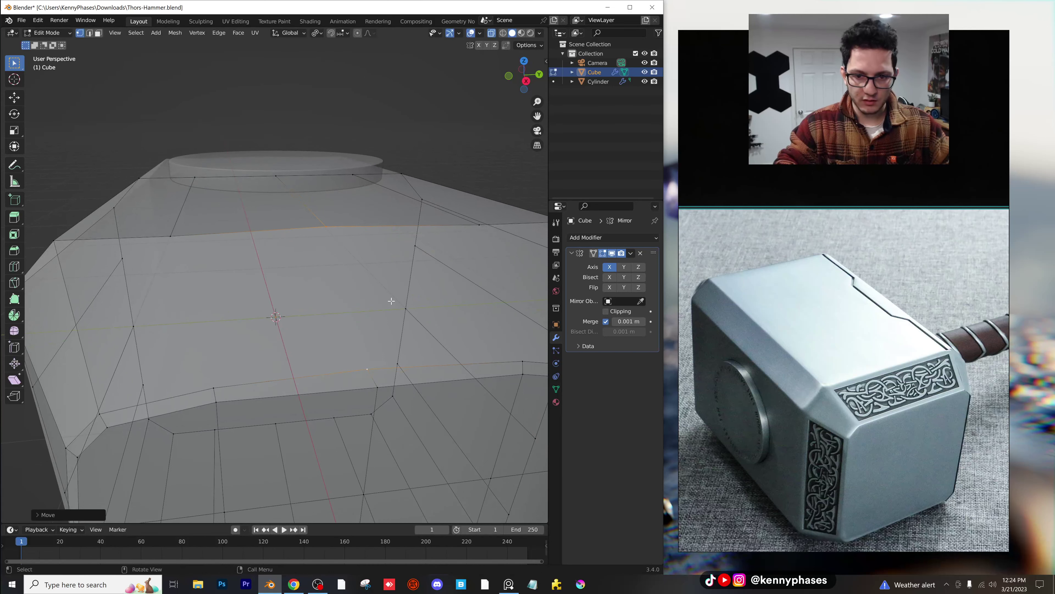
{"action": "key", "text": "ctrl+z"}
{"action": "key", "text": "j"}
{"action": "middle_click_drag", "start_coordinate": [387, 296], "coordinate": [299, 334]}
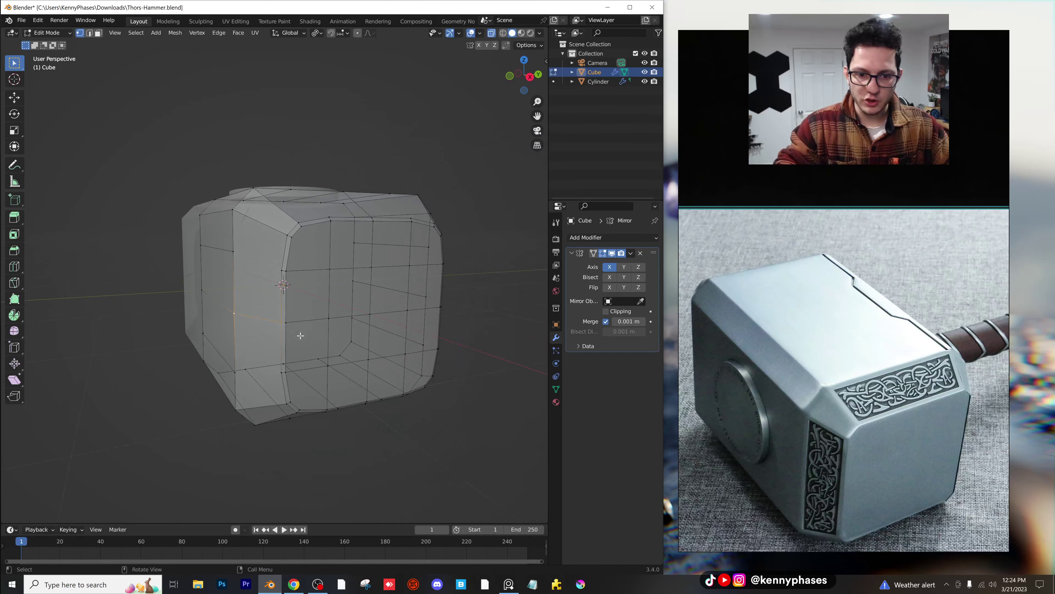
Step: Try removing all vertices below the hammer head's horizontal midline from the right view
{"action": "left_click", "coordinate": [527, 82]}
{"action": "scroll", "coordinate": [270, 320], "scroll_direction": "up", "scroll_amount": 2}
{"action": "left_click_drag", "start_coordinate": [159, 436], "coordinate": [484, 333]}
{"action": "key", "text": "x"}
{"action": "left_click", "coordinate": [478, 337]}
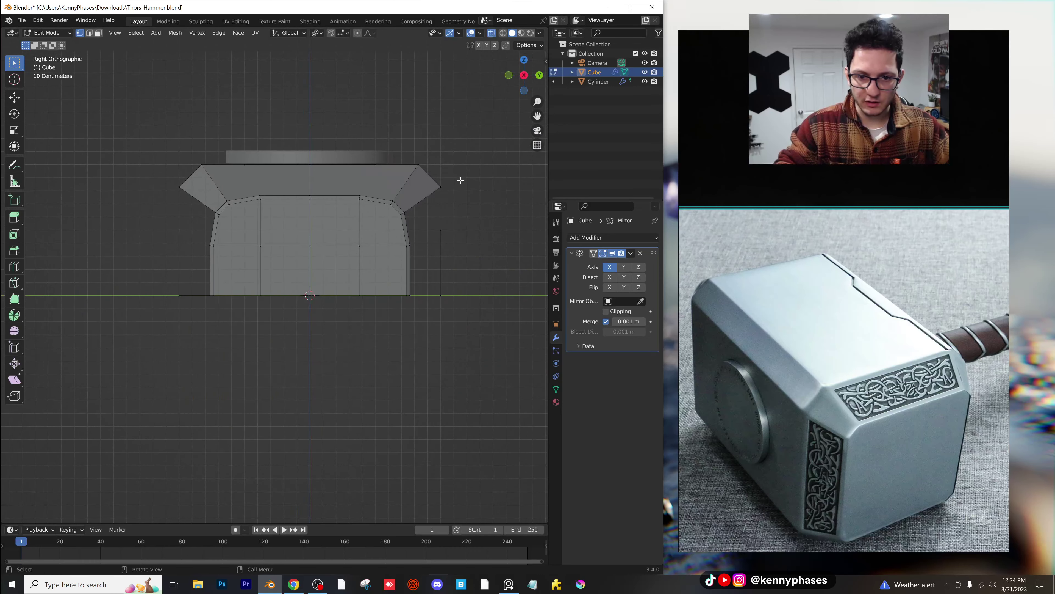
{"action": "key", "text": "ctrl+z"}
Step: Connect the upper loose vertex on the head's side edge to the matching end-face vertex across the side bevel
{"action": "scroll", "coordinate": [211, 275], "scroll_direction": "up", "scroll_amount": 1}
{"action": "middle_click_drag", "start_coordinate": [216, 266], "coordinate": [340, 238], "text": "shift"}
{"action": "left_click", "coordinate": [248, 217], "text": "shift"}
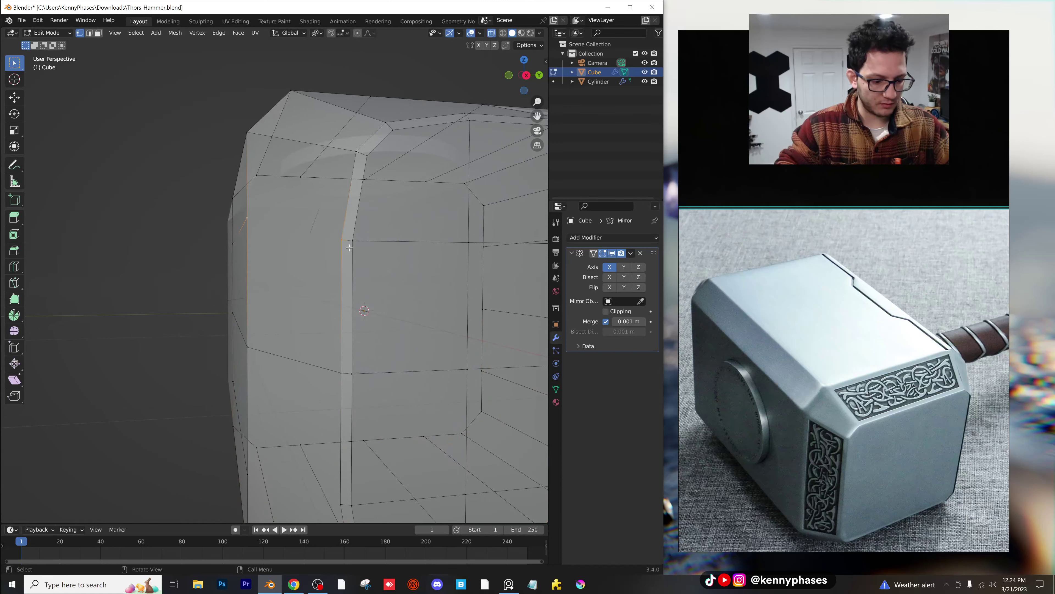
{"action": "middle_click_drag", "start_coordinate": [357, 281], "coordinate": [437, 306]}
{"action": "middle_click_drag", "start_coordinate": [220, 225], "coordinate": [300, 278]}
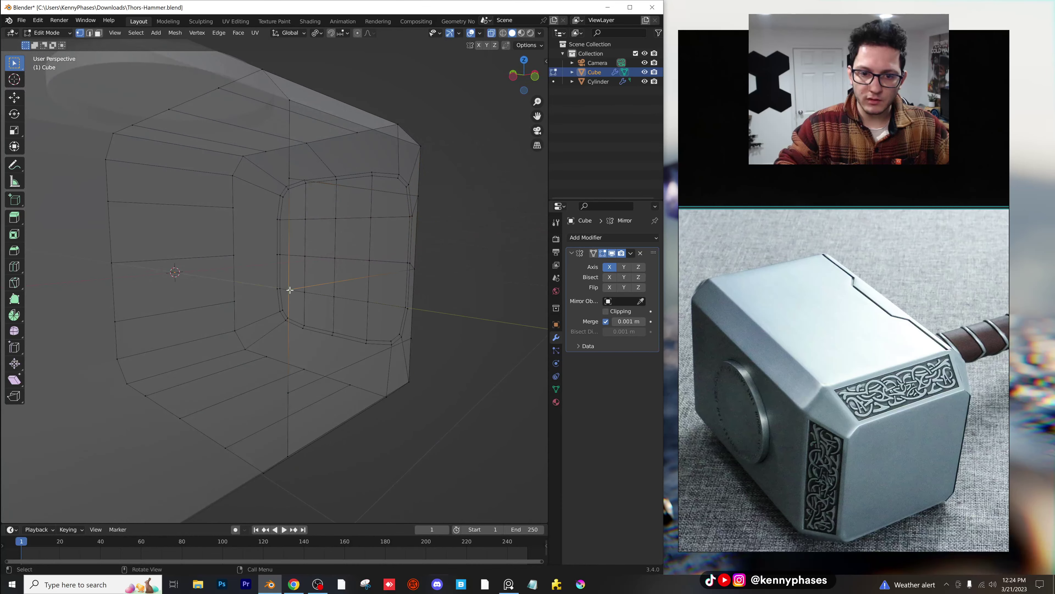
Step: Select the vertices along the head's central mirror seam and check the mesh there
{"action": "middle_click_drag", "start_coordinate": [115, 261], "coordinate": [121, 253]}
{"action": "left_click_drag", "start_coordinate": [123, 125], "coordinate": [223, 384]}
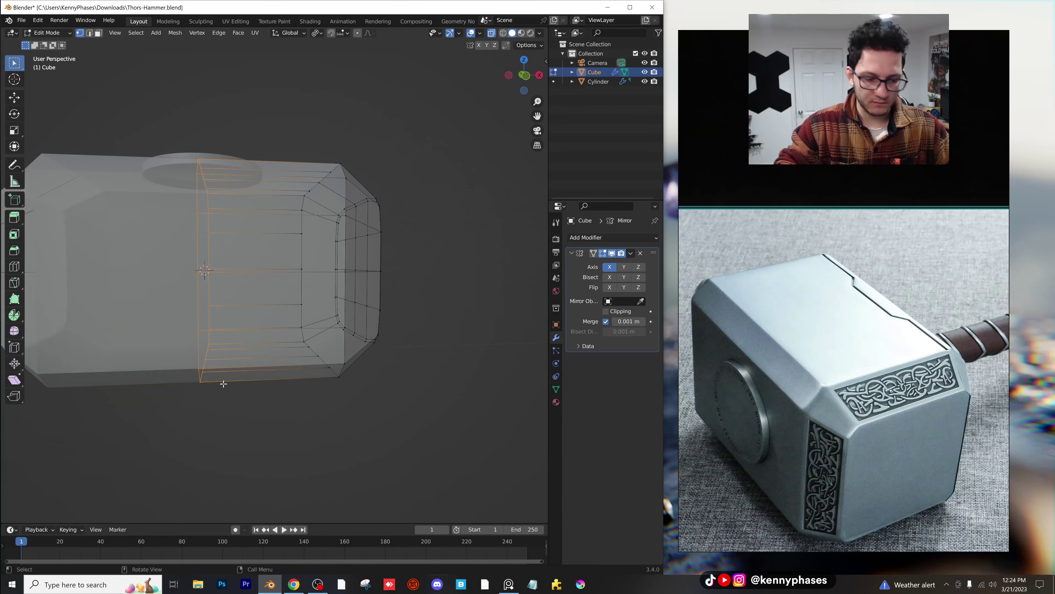
{"action": "middle_click_drag", "start_coordinate": [219, 365], "coordinate": [291, 328]}
{"action": "key", "text": "Tab"}
{"action": "key", "text": "Tab"}
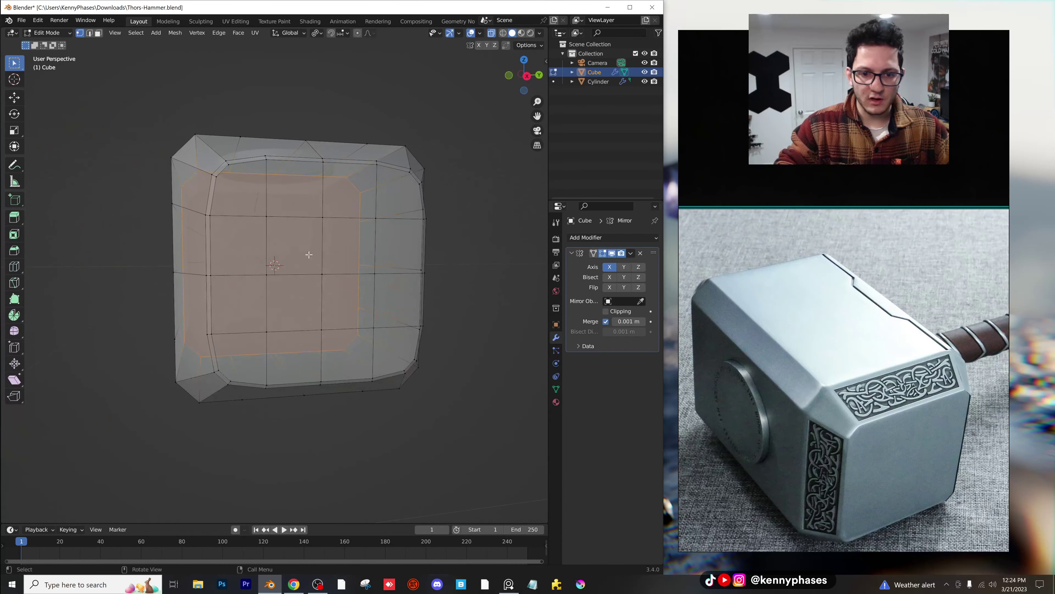
Step: Try deleting the head's lower-half vertices again from the right view, and return to Object Mode
{"action": "left_click", "coordinate": [526, 77]}
{"action": "left_click_drag", "start_coordinate": [145, 300], "coordinate": [146, 300]}
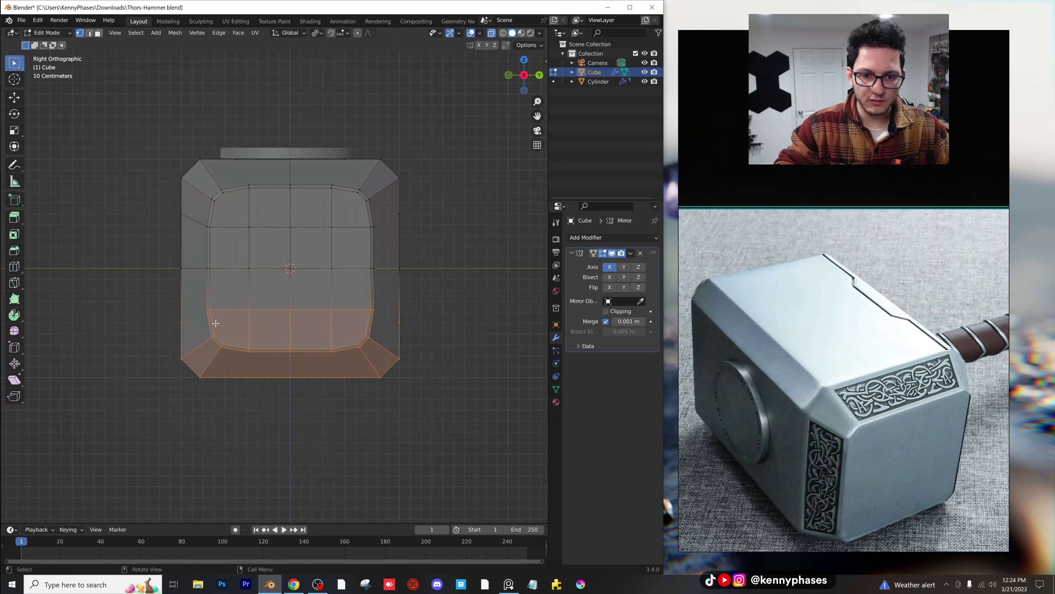
{"action": "left_click", "coordinate": [493, 34]}
{"action": "left_click", "coordinate": [493, 34]}
{"action": "left_click_drag", "start_coordinate": [480, 419], "coordinate": [154, 300]}
{"action": "key", "text": "x"}
{"action": "left_click", "coordinate": [164, 304]}
{"action": "middle_click_drag", "start_coordinate": [171, 307], "coordinate": [271, 283]}
{"action": "key", "text": "ctrl+z"}
{"action": "scroll", "coordinate": [270, 283], "scroll_direction": "down", "scroll_amount": 1}
{"action": "key", "text": "Tab"}
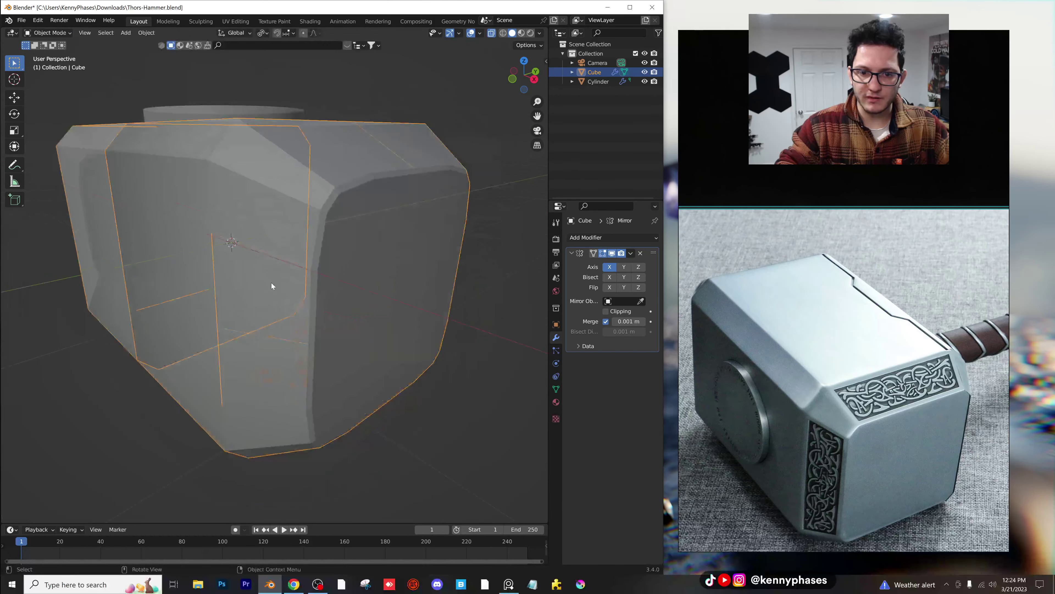
Step: Turn off X-ray display, check the mirrored hammer head as a solid, and save the file
{"action": "scroll", "coordinate": [273, 286], "scroll_direction": "down", "scroll_amount": 2}
{"action": "left_click", "coordinate": [327, 252]}
{"action": "left_click", "coordinate": [349, 288]}
{"action": "scroll", "coordinate": [349, 288], "scroll_direction": "up", "scroll_amount": 1}
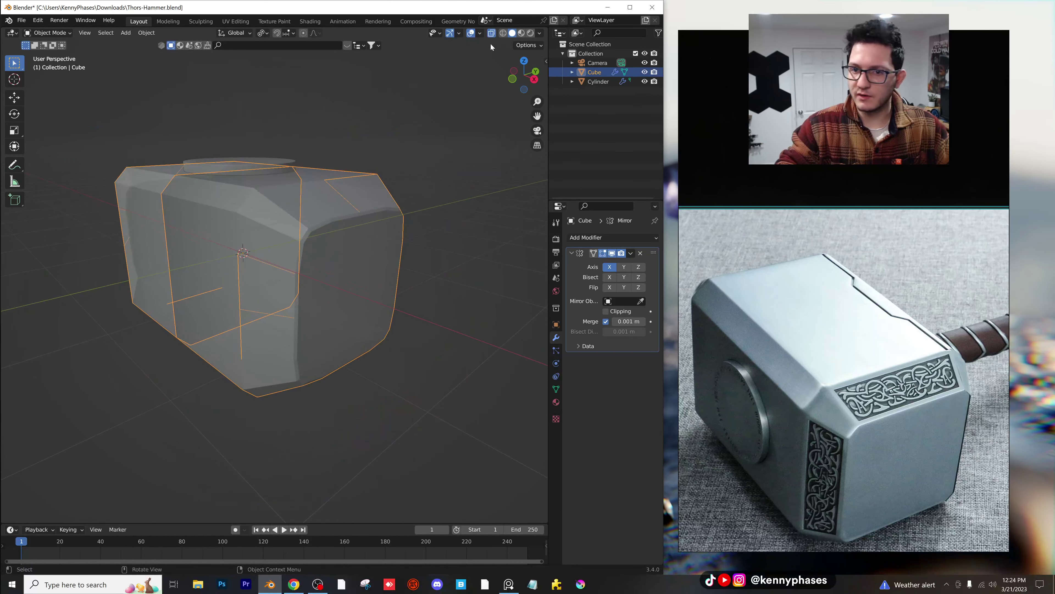
{"action": "middle_click_drag", "start_coordinate": [341, 270], "coordinate": [290, 287]}
{"action": "scroll", "coordinate": [331, 268], "scroll_direction": "up", "scroll_amount": 3}
{"action": "key", "text": "Tab"}
{"action": "scroll", "coordinate": [318, 259], "scroll_direction": "down", "scroll_amount": 2}
{"action": "key", "text": "Tab"}
{"action": "key", "text": "ctrl+s"}
Step: Examine the handle's proportions, wrapping and end cap across the hammer reference photos
{"action": "scroll", "coordinate": [826, 324], "scroll_direction": "down", "scroll_amount": 4}
{"action": "middle_click_drag", "start_coordinate": [826, 324], "coordinate": [708, 344]}
{"action": "middle_click_drag", "start_coordinate": [843, 243], "coordinate": [840, 315]}
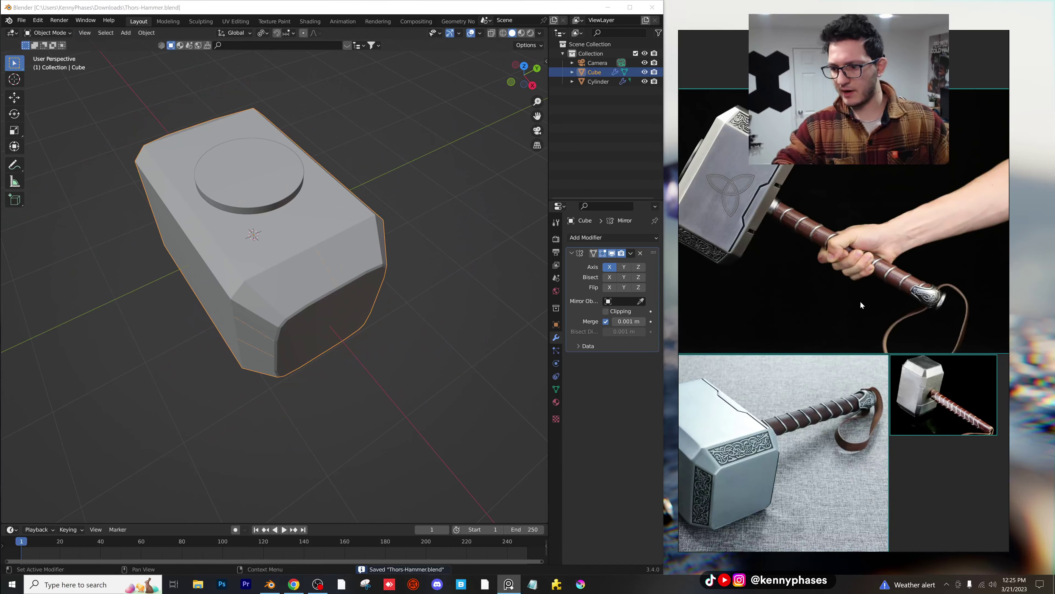
{"action": "scroll", "coordinate": [874, 289], "scroll_direction": "up", "scroll_amount": 5}
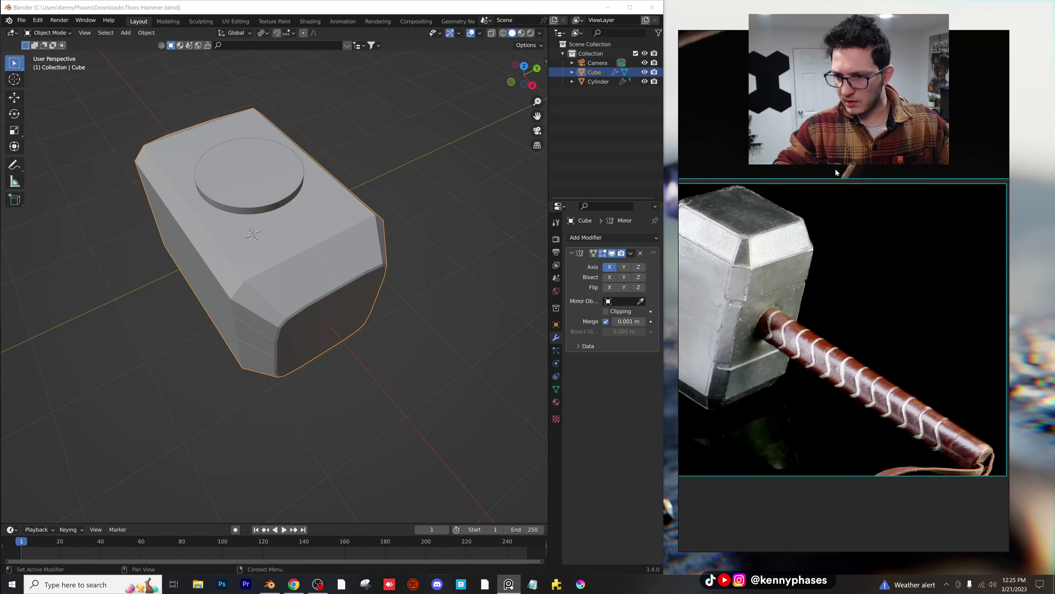
{"action": "middle_click_drag", "start_coordinate": [835, 169], "coordinate": [851, 288]}
{"action": "middle_click_drag", "start_coordinate": [802, 164], "coordinate": [850, 296]}
{"action": "scroll", "coordinate": [851, 293], "scroll_direction": "down", "scroll_amount": 4}
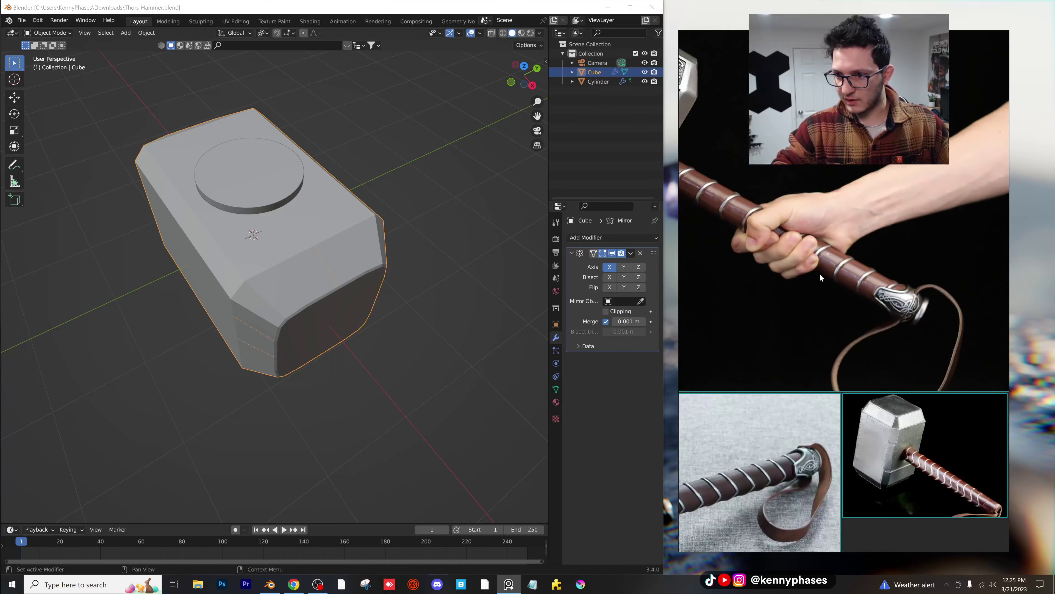
{"action": "scroll", "coordinate": [815, 266], "scroll_direction": "up", "scroll_amount": 2}
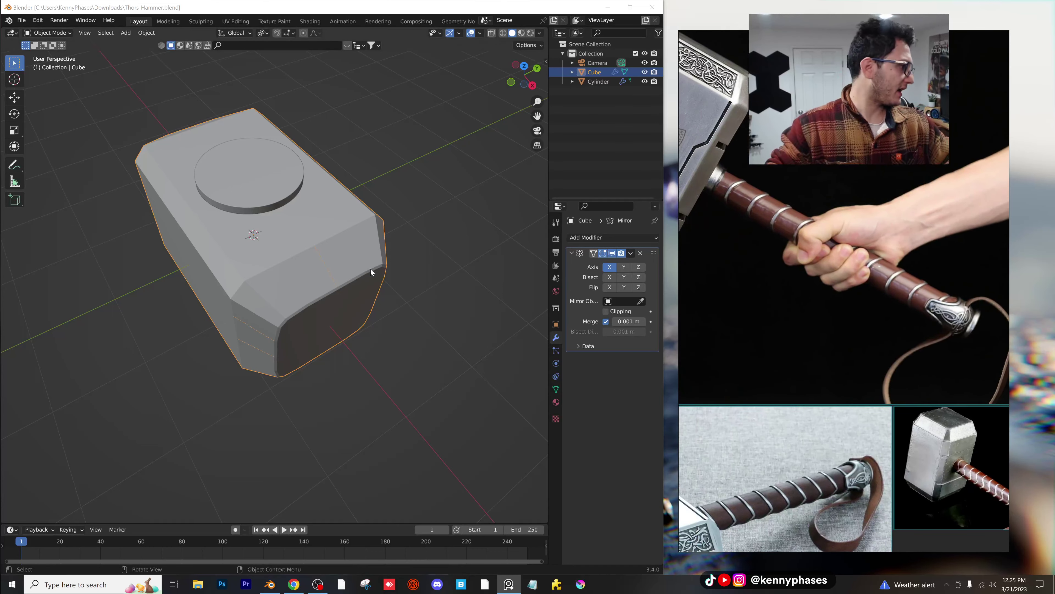
Step: Duplicate the disc on top of the head and move the copy straight down the Z axis below the head
{"action": "middle_click_drag", "start_coordinate": [371, 269], "coordinate": [412, 250]}
{"action": "middle_click_drag", "start_coordinate": [292, 216], "coordinate": [223, 193]}
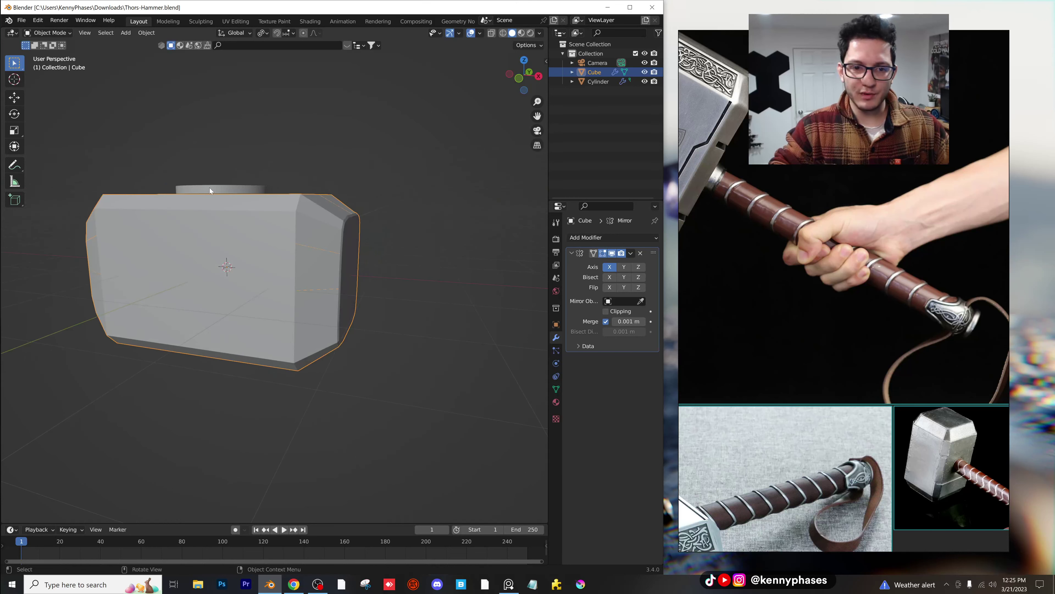
{"action": "left_click", "coordinate": [223, 193]}
{"action": "key", "text": "shift+d"}
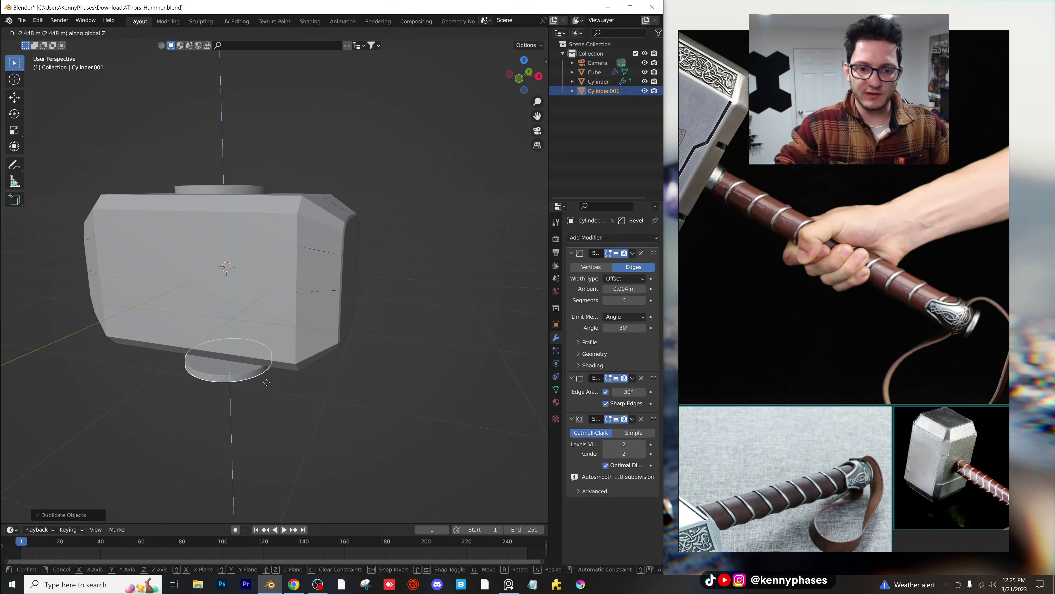
{"action": "left_click", "coordinate": [279, 410]}
Step: Stretch the copied disc along Z by about 10.8 times into a long handle shaft
{"action": "scroll", "coordinate": [290, 405], "scroll_direction": "down", "scroll_amount": 4}
{"action": "key", "text": "s"}
{"action": "key", "text": "z"}
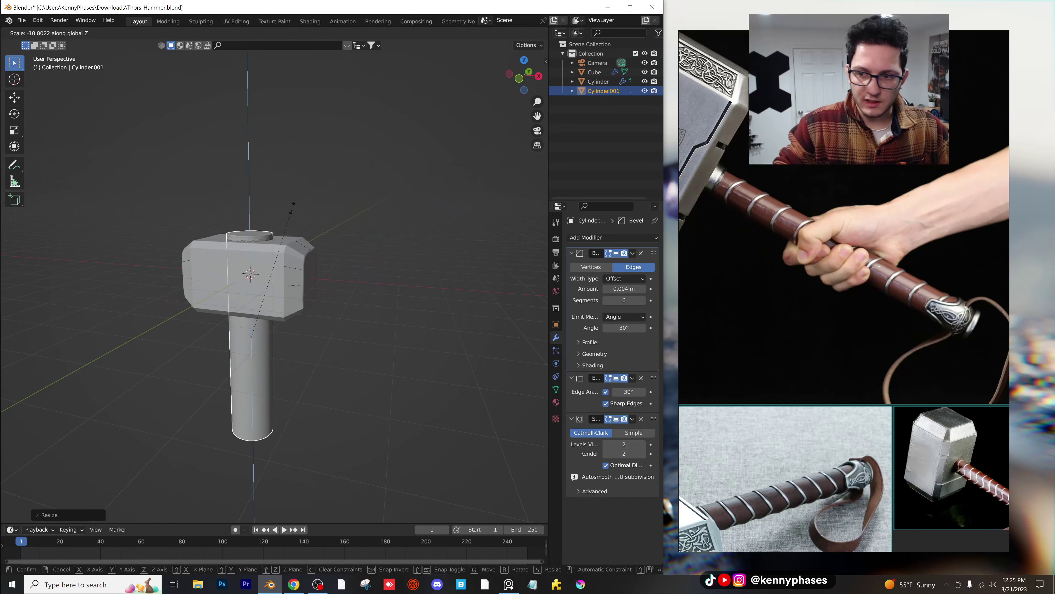
{"action": "left_click", "coordinate": [296, 201]}
Step: From the front view, scale the shaft to about 0.45 and lengthen it along Z by about 1.59 below the head
{"action": "left_click", "coordinate": [520, 79]}
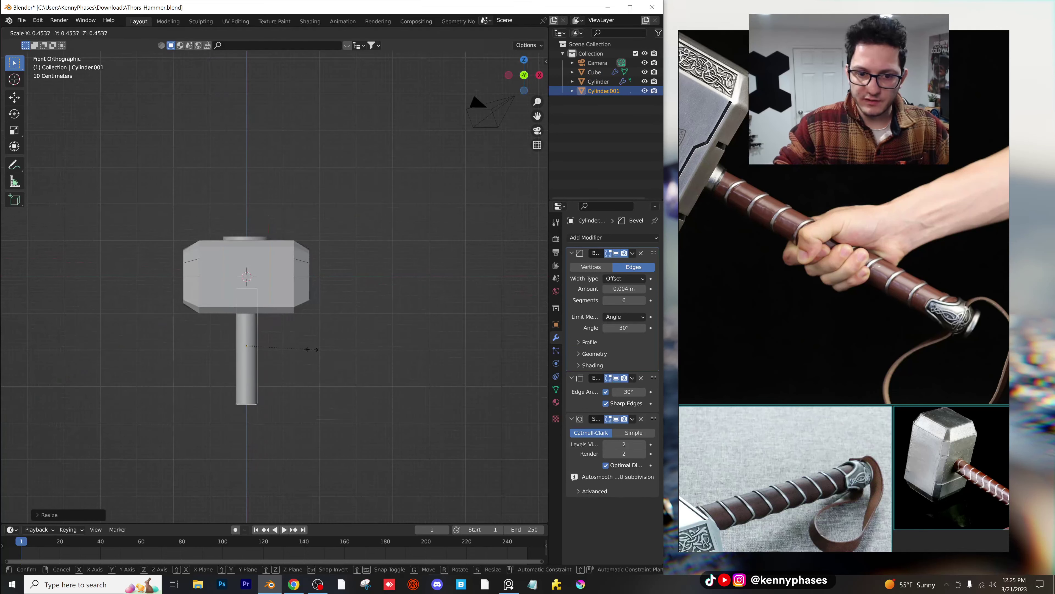
{"action": "key", "text": "g"}
{"action": "key", "text": "z"}
{"action": "left_click", "coordinate": [316, 406]}
{"action": "key", "text": "s"}
{"action": "key", "text": "z"}
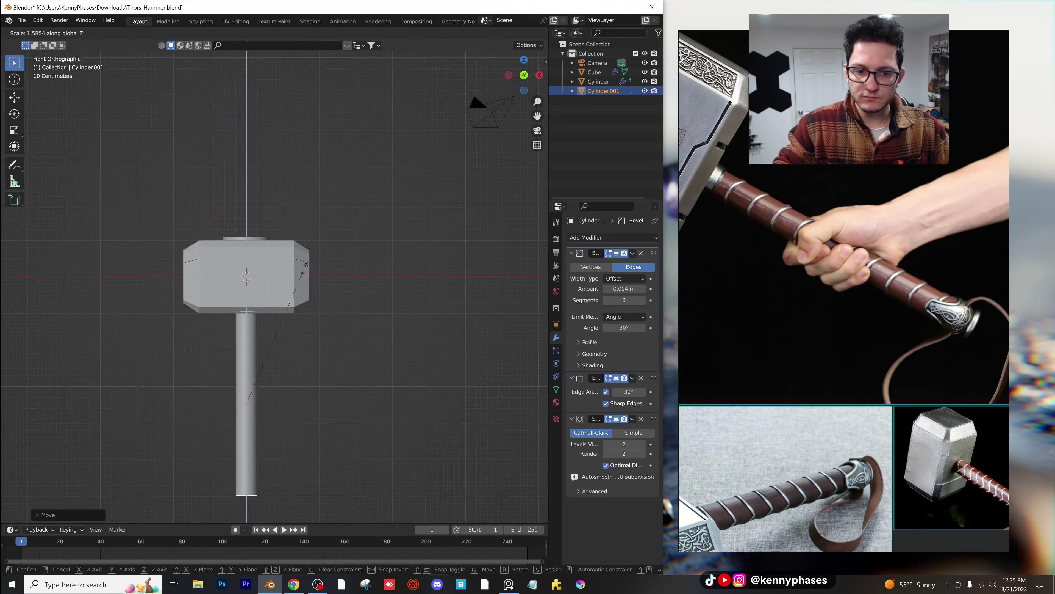
{"action": "left_click", "coordinate": [305, 268]}
Step: Scale the shaft down uniformly for a slimmer handle and bring its upper end to the head's underside
{"action": "scroll", "coordinate": [331, 357], "scroll_direction": "down", "scroll_amount": 2}
{"action": "key", "text": "s"}
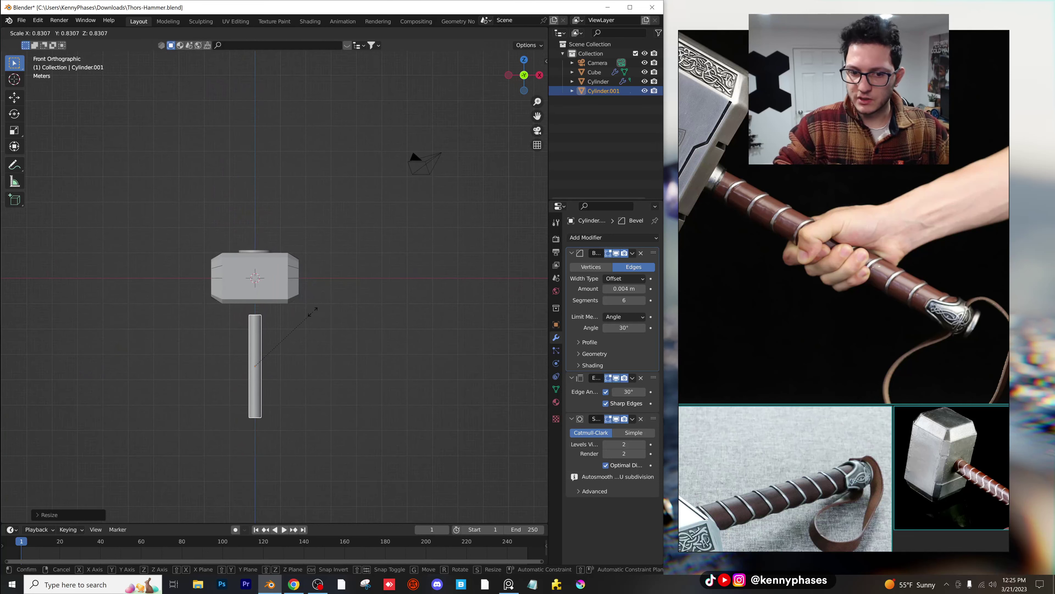
{"action": "left_click", "coordinate": [301, 334]}
{"action": "middle_click_drag", "start_coordinate": [301, 334], "coordinate": [304, 356]}
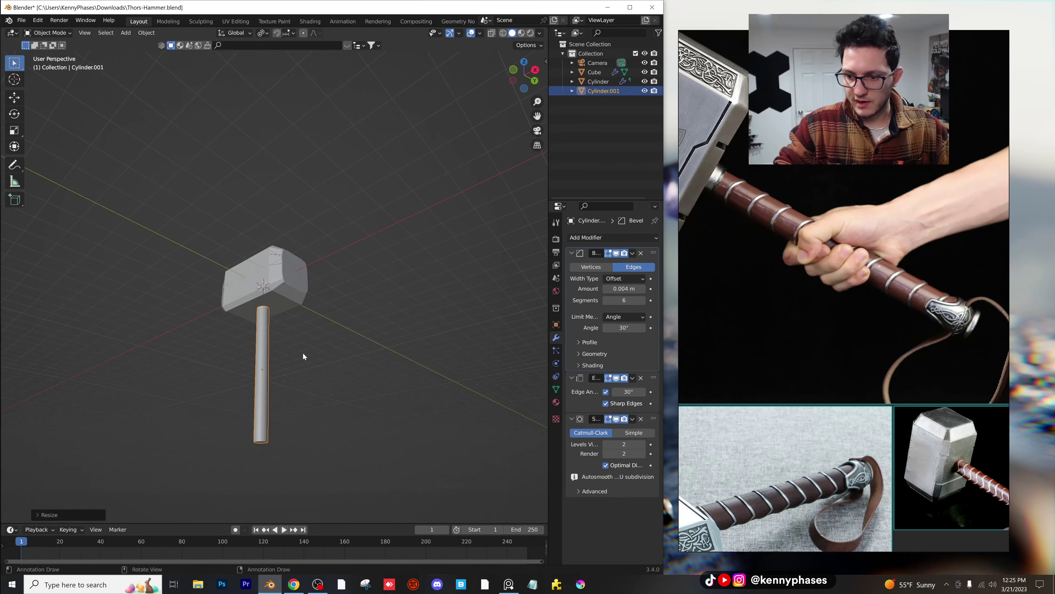
{"action": "scroll", "coordinate": [901, 380], "scroll_direction": "down", "scroll_amount": 2}
{"action": "scroll", "coordinate": [829, 363], "scroll_direction": "up", "scroll_amount": 1}
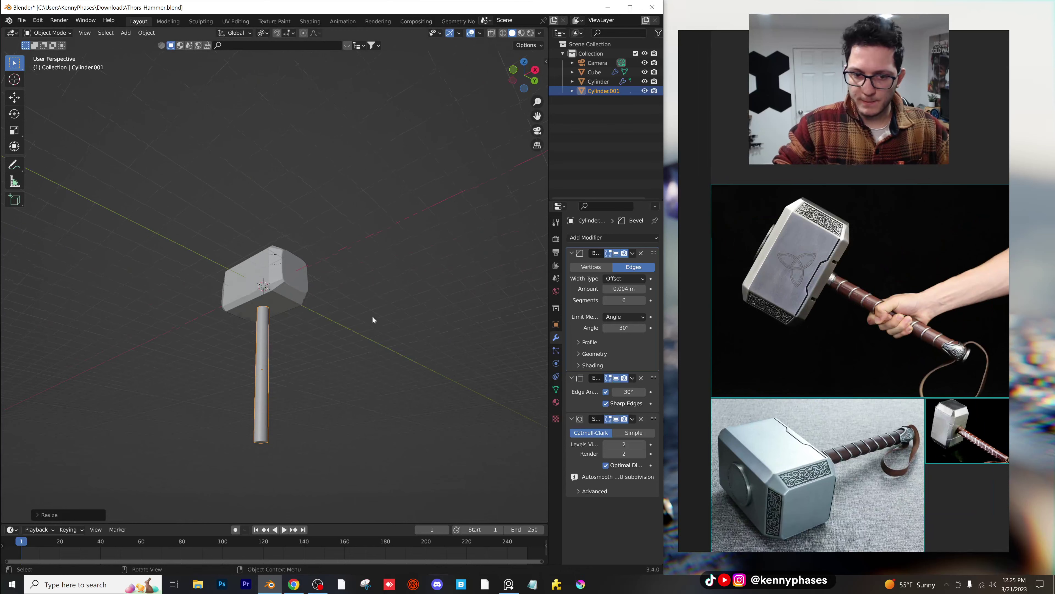
Step: Shorten the handle shaft along Z and raise it about 0.23 m toward the head
{"action": "middle_click_drag", "start_coordinate": [370, 318], "coordinate": [295, 323]}
{"action": "key", "text": "s"}
{"action": "key", "text": "z"}
{"action": "left_click", "coordinate": [300, 309]}
{"action": "key", "text": "g"}
{"action": "key", "text": "z"}
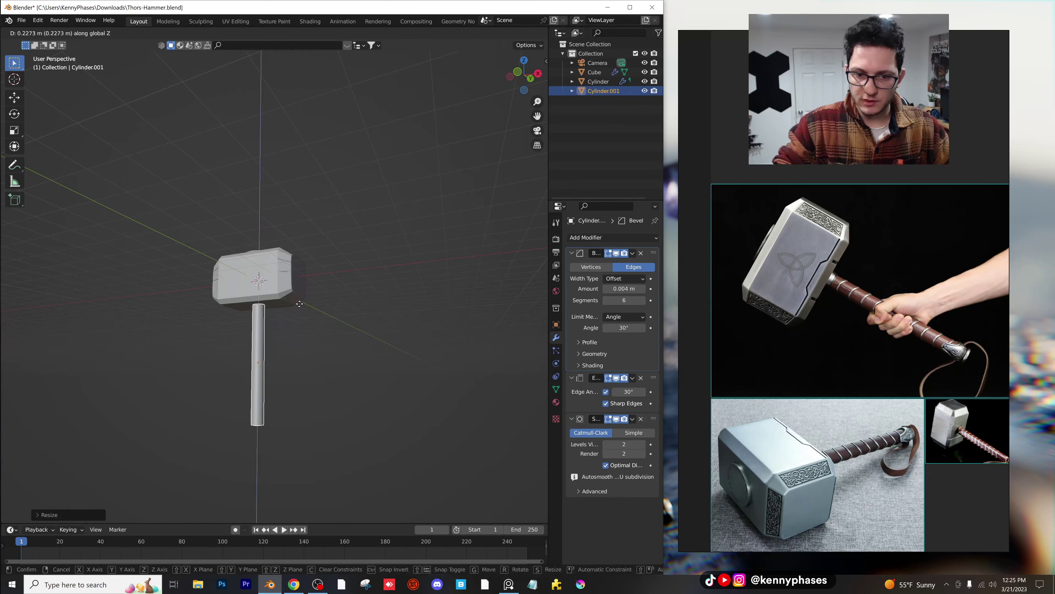
{"action": "left_click", "coordinate": [299, 303]}
Step: Scale the handle shaft slightly and raise it about 0.07 m to meet the head's underside
{"action": "scroll", "coordinate": [240, 337], "scroll_direction": "up", "scroll_amount": 3}
{"action": "key", "text": "s"}
{"action": "left_click", "coordinate": [320, 328]}
{"action": "key", "text": "g"}
{"action": "key", "text": "z"}
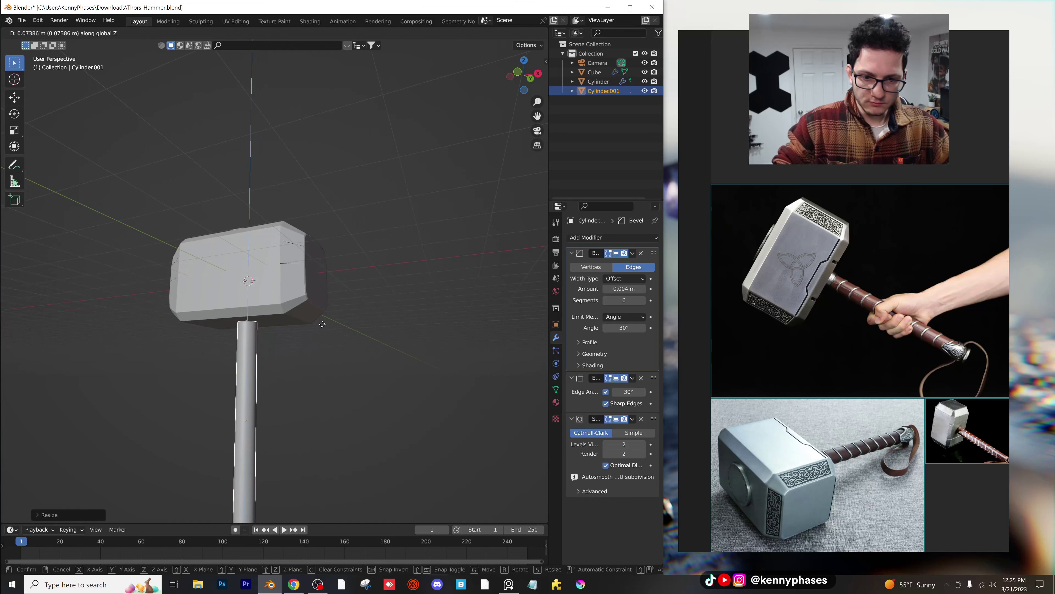
{"action": "left_click", "coordinate": [321, 324]}
Step: Apply the handle shaft's object scale
{"action": "scroll", "coordinate": [312, 325], "scroll_direction": "down", "scroll_amount": 1}
{"action": "mouse_move", "coordinate": [312, 327]}
{"action": "middle_mouse_down"}
{"action": "mouse_move", "coordinate": [342, 360]}
{"action": "mouse_move", "coordinate": [277, 333]}
{"action": "mouse_move", "coordinate": [293, 345]}
{"action": "mouse_move", "coordinate": [310, 333]}
{"action": "middle_mouse_up"}
{"action": "scroll", "coordinate": [279, 341], "scroll_direction": "up", "scroll_amount": 2}
{"action": "scroll", "coordinate": [306, 355], "scroll_direction": "down", "scroll_amount": 3}
{"action": "scroll", "coordinate": [249, 166], "scroll_direction": "up", "scroll_amount": 2}
{"action": "left_click", "coordinate": [138, 33]}
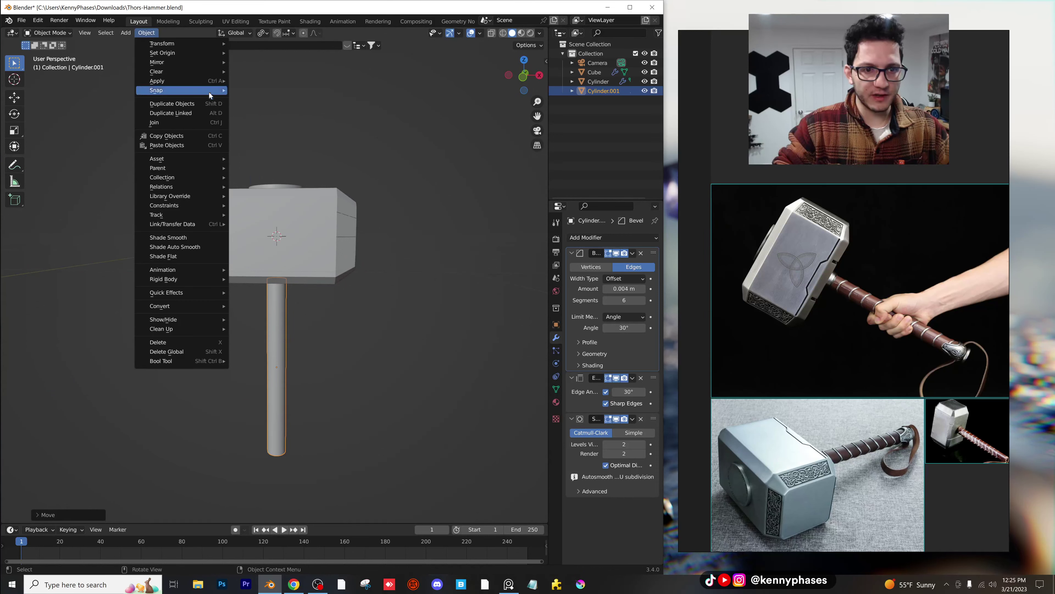
{"action": "mouse_move", "coordinate": [208, 93]}
{"action": "left_click", "coordinate": [294, 100]}
Step: Examine the metal collar where the handle joins the head in the reference photo
{"action": "middle_click_drag", "start_coordinate": [338, 315], "coordinate": [246, 295]}
{"action": "middle_click_drag", "start_coordinate": [406, 354], "coordinate": [409, 306]}
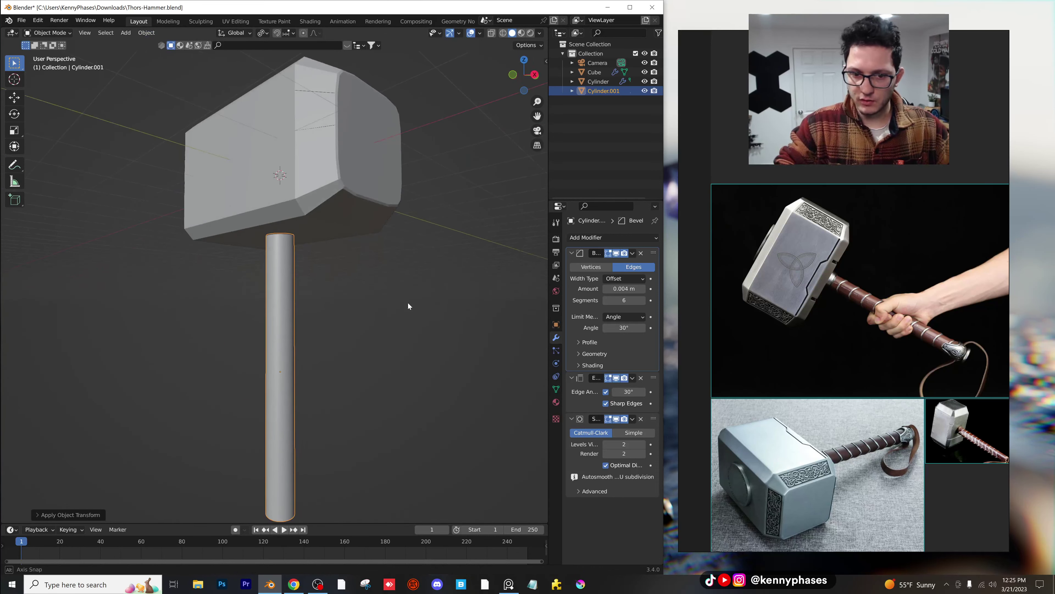
{"action": "scroll", "coordinate": [835, 274], "scroll_direction": "up", "scroll_amount": 4}
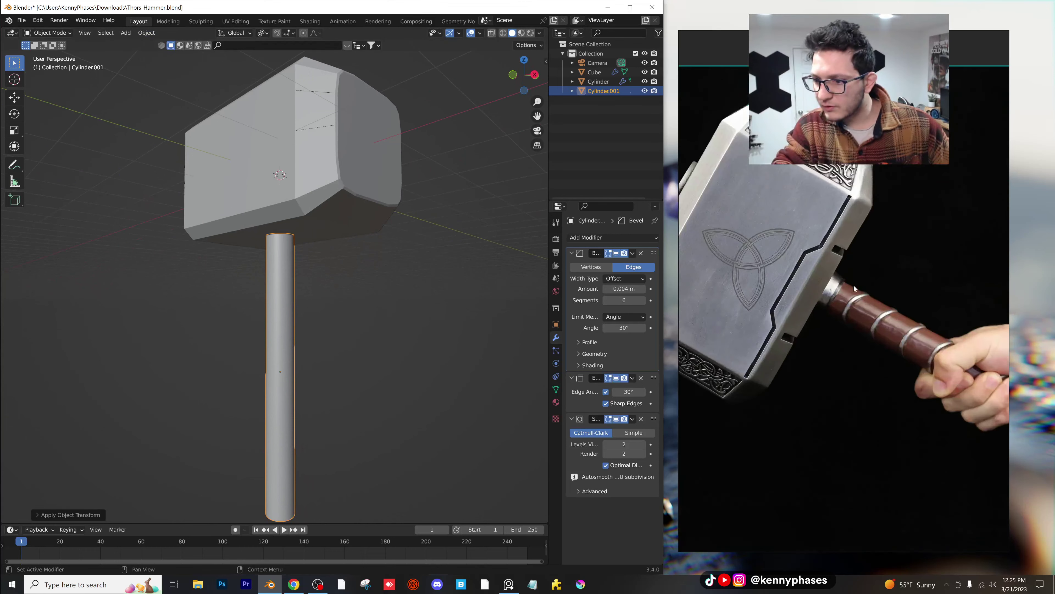
{"action": "middle_click_drag", "start_coordinate": [853, 284], "coordinate": [731, 303]}
{"action": "middle_click_drag", "start_coordinate": [953, 402], "coordinate": [829, 324]}
{"action": "scroll", "coordinate": [895, 366], "scroll_direction": "down", "scroll_amount": 4}
{"action": "scroll", "coordinate": [768, 303], "scroll_direction": "up", "scroll_amount": 6}
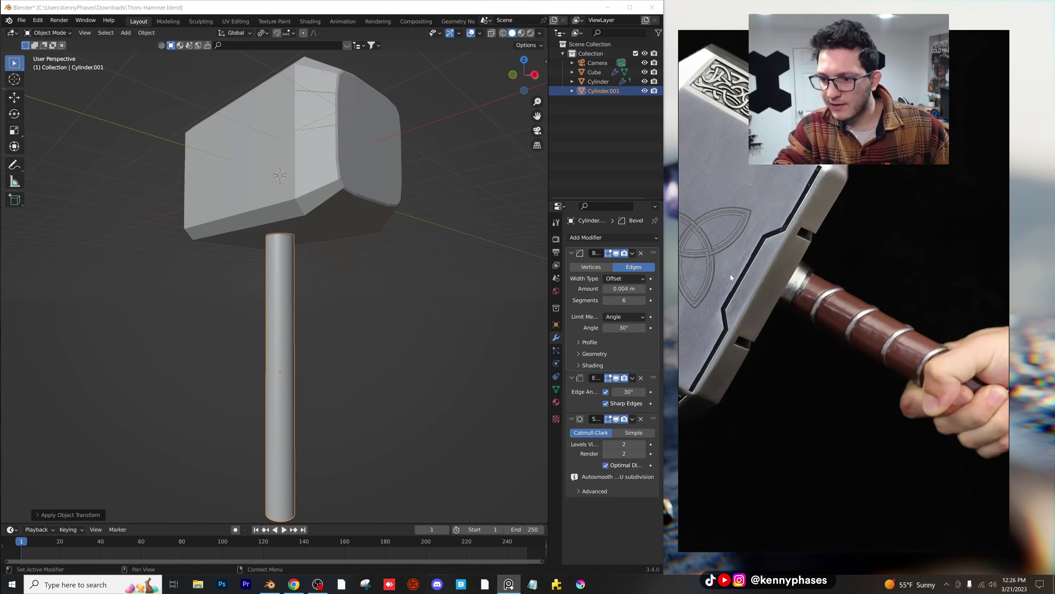
Step: Duplicate the shaft in place, widen the copy slightly, and flatten it along Z into a short collar
{"action": "left_click", "coordinate": [273, 287]}
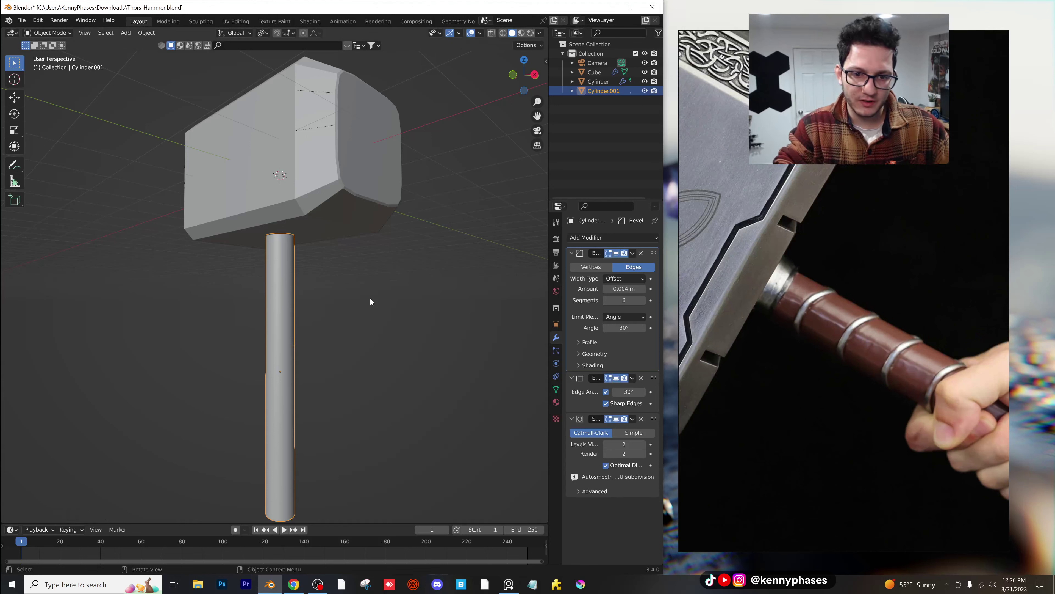
{"action": "left_click", "coordinate": [378, 300]}
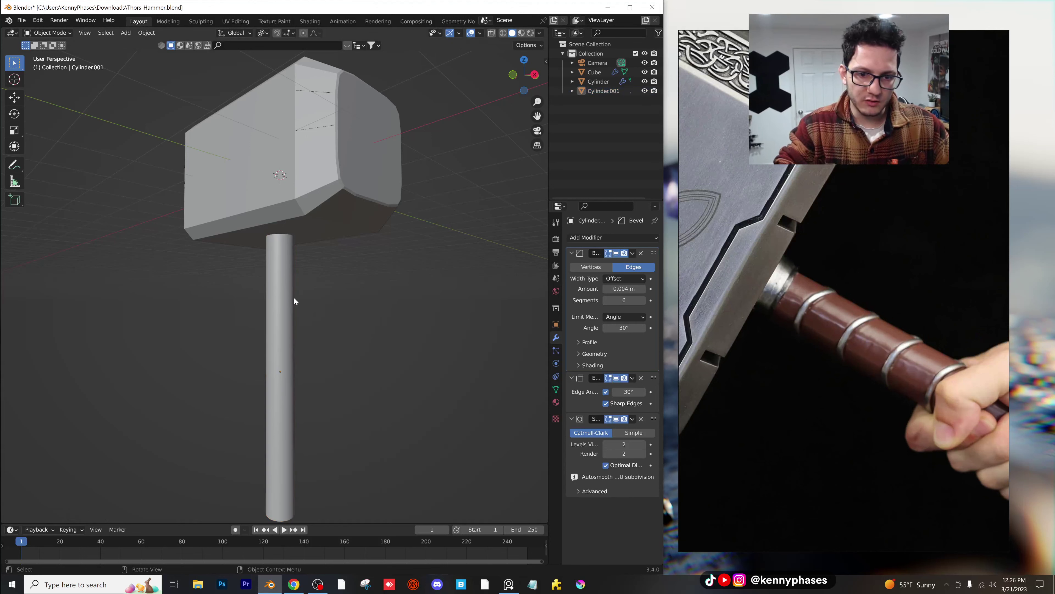
{"action": "left_click", "coordinate": [280, 290]}
{"action": "key", "text": "shift+d"}
{"action": "right_click", "coordinate": [384, 321]}
{"action": "key", "text": "s"}
{"action": "key", "text": "z"}
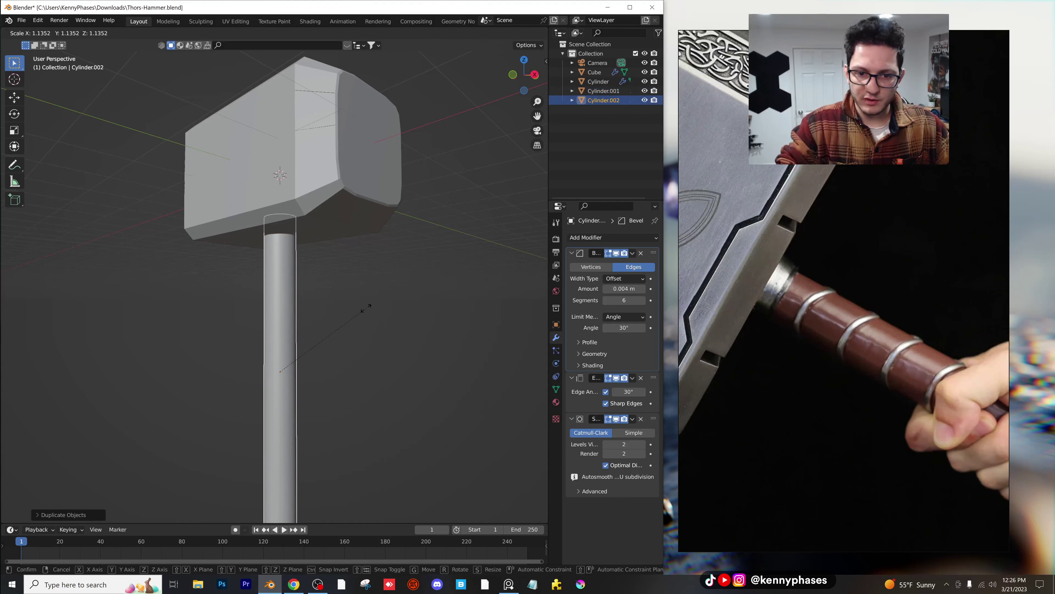
{"action": "left_click", "coordinate": [288, 361]}
Step: Move the collar up along Z to the shaft's upper end, against the underside of the head
{"action": "key", "text": "g"}
{"action": "key", "text": "z"}
{"action": "left_click", "coordinate": [292, 235]}
{"action": "scroll", "coordinate": [302, 265], "scroll_direction": "up", "scroll_amount": 2}
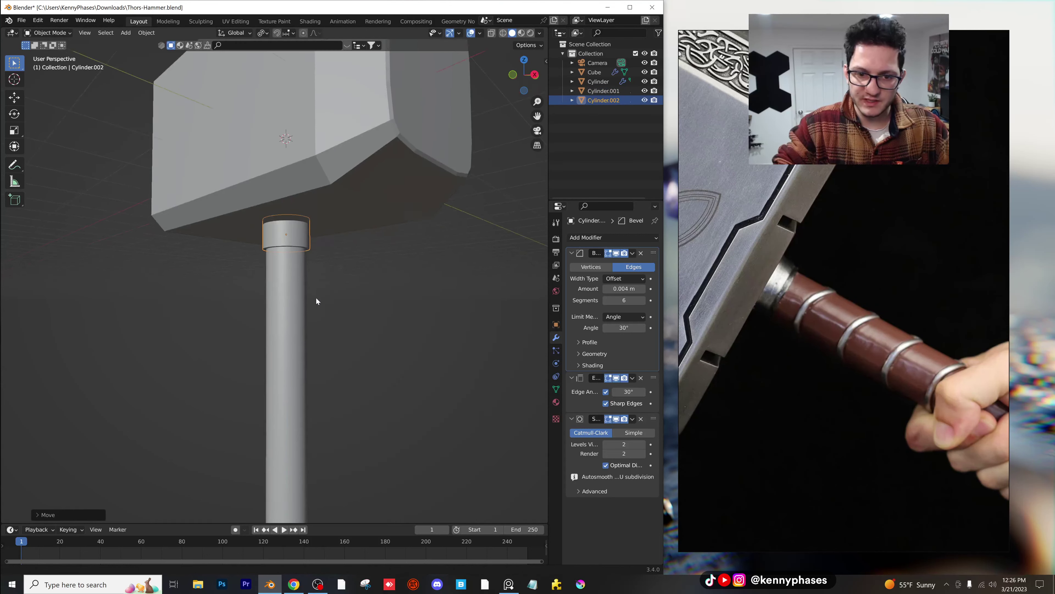
{"action": "middle_click_drag", "start_coordinate": [302, 265], "coordinate": [324, 322], "text": "shift"}
{"action": "scroll", "coordinate": [346, 276], "scroll_direction": "up", "scroll_amount": 7}
{"action": "middle_click_drag", "start_coordinate": [346, 276], "coordinate": [273, 225], "text": "shift"}
{"action": "key", "text": "g"}
{"action": "key", "text": "g"}
{"action": "key", "text": "z"}
{"action": "left_click", "coordinate": [339, 230]}
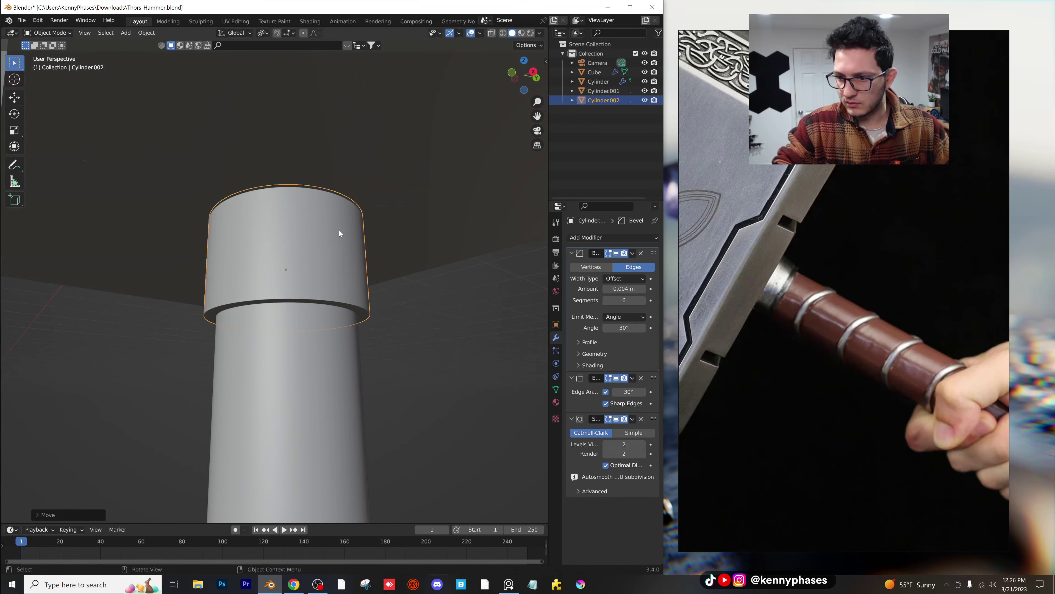
Step: Check the collar's fit from below and apply its object scale
{"action": "middle_click_drag", "start_coordinate": [339, 231], "coordinate": [370, 259]}
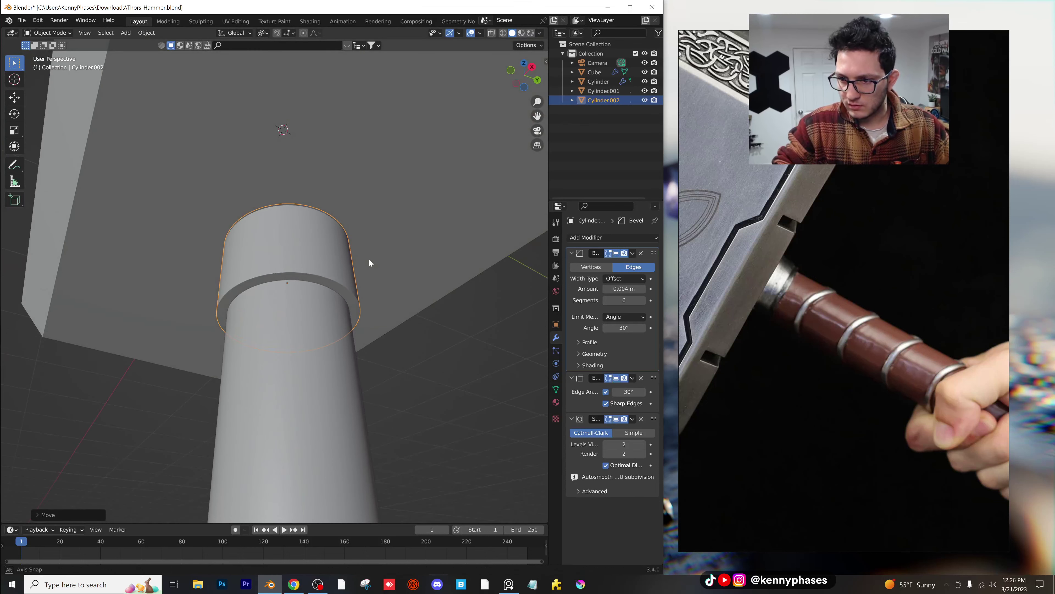
{"action": "scroll", "coordinate": [362, 260], "scroll_direction": "down", "scroll_amount": 4}
{"action": "middle_click_drag", "start_coordinate": [340, 304], "coordinate": [351, 309]}
{"action": "scroll", "coordinate": [350, 309], "scroll_direction": "down", "scroll_amount": 3}
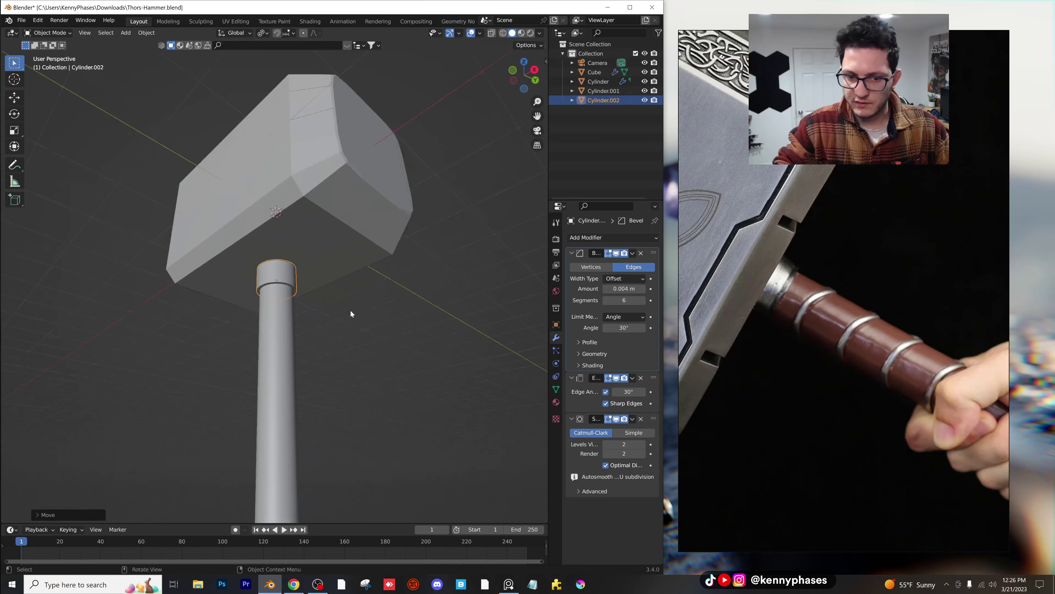
{"action": "middle_click_drag", "start_coordinate": [372, 376], "coordinate": [365, 275], "text": "shift"}
{"action": "left_click", "coordinate": [147, 34]}
{"action": "mouse_move", "coordinate": [170, 79]}
{"action": "left_click", "coordinate": [266, 99]}
Step: Duplicate the collar and move the copy down along Z to the shaft's lower end, matching the reference end cap
{"action": "key", "text": "shift+d"}
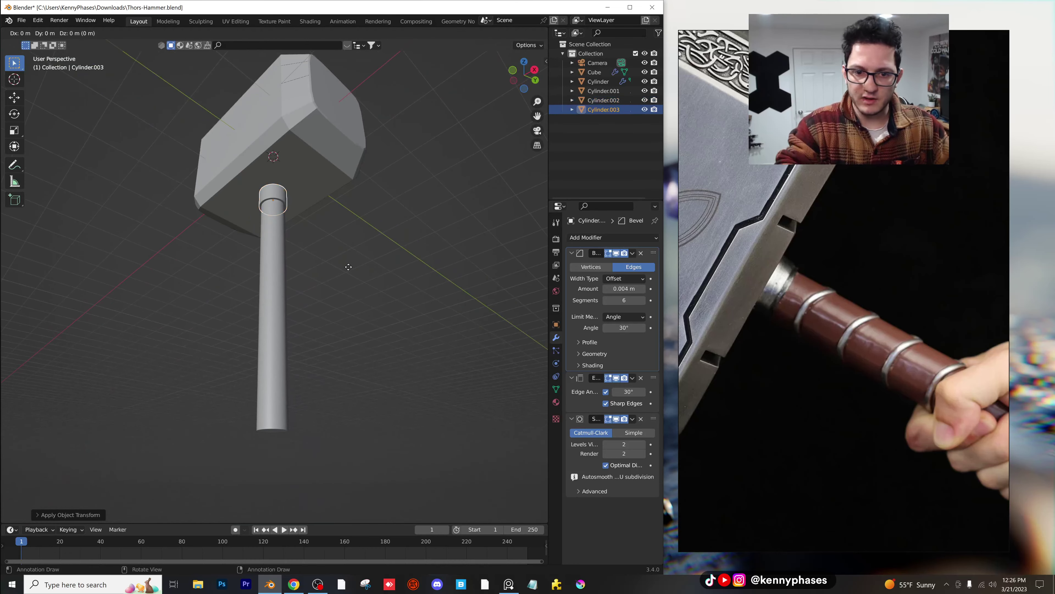
{"action": "key", "text": "z"}
{"action": "left_click", "coordinate": [372, 494]}
{"action": "scroll", "coordinate": [328, 362], "scroll_direction": "down", "scroll_amount": 2}
{"action": "middle_click_drag", "start_coordinate": [328, 362], "coordinate": [343, 385]}
{"action": "scroll", "coordinate": [323, 388], "scroll_direction": "up", "scroll_amount": 2}
{"action": "scroll", "coordinate": [334, 395], "scroll_direction": "up", "scroll_amount": 3}
{"action": "scroll", "coordinate": [343, 385], "scroll_direction": "down", "scroll_amount": 1}
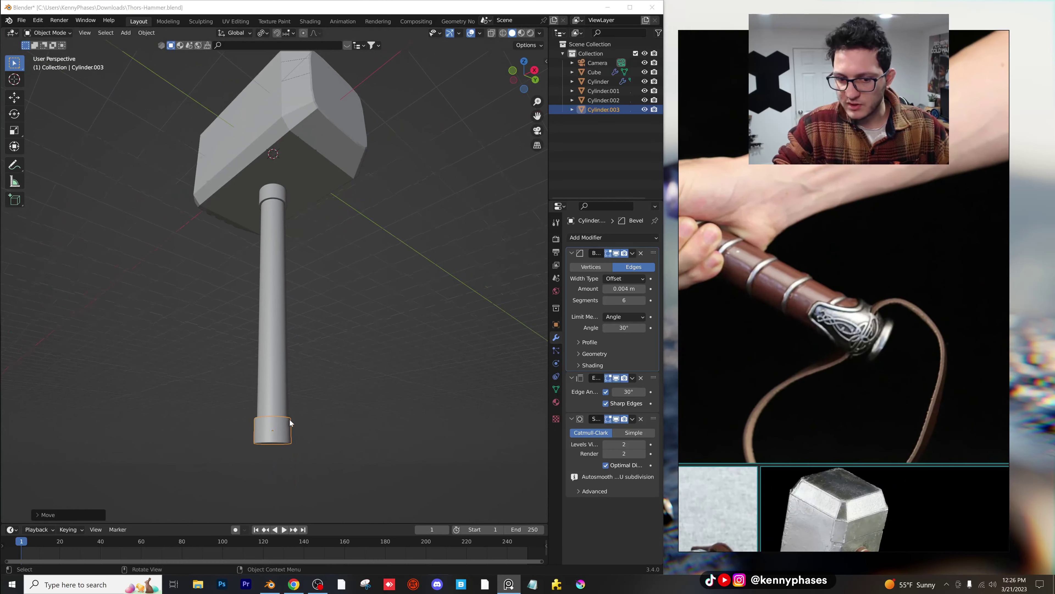
Step: Remove the Bevel, Edge Split and Subdivision modifiers from the lower end collar
{"action": "scroll", "coordinate": [289, 419], "scroll_direction": "up", "scroll_amount": 3}
{"action": "middle_click_drag", "start_coordinate": [315, 416], "coordinate": [330, 250], "text": "shift"}
{"action": "middle_click_drag", "start_coordinate": [329, 332], "coordinate": [337, 320]}
{"action": "scroll", "coordinate": [336, 320], "scroll_direction": "up", "scroll_amount": 3}
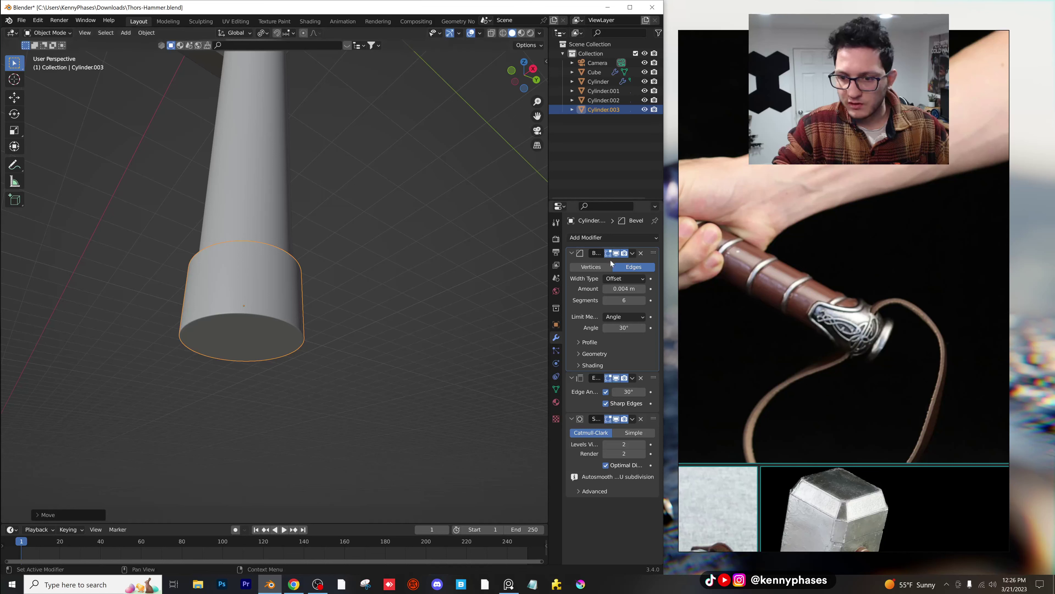
{"action": "left_click", "coordinate": [641, 253]}
{"action": "left_click", "coordinate": [641, 253]}
{"action": "left_click", "coordinate": [641, 253]}
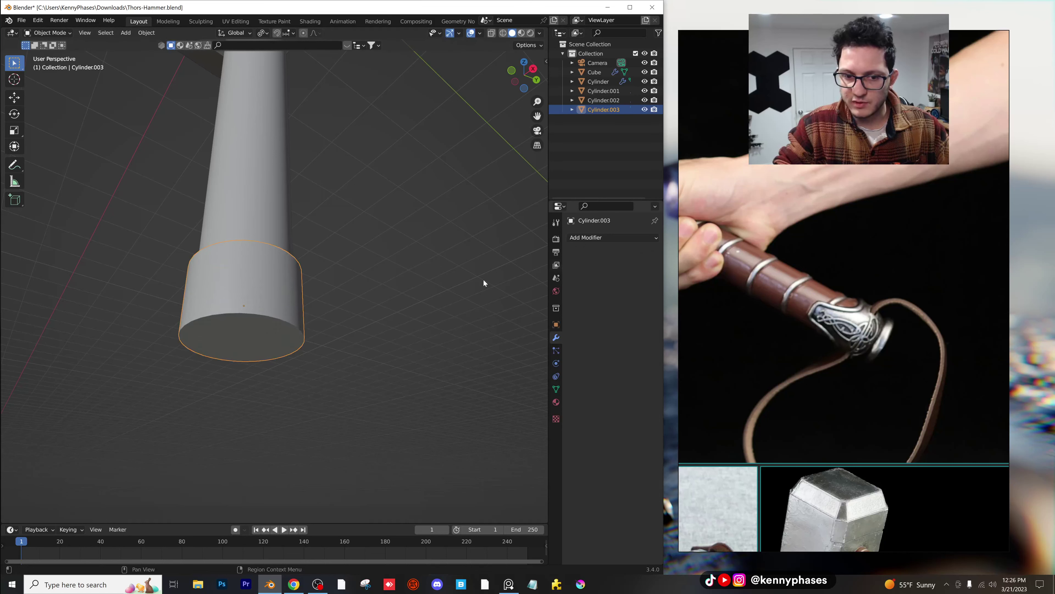
Step: From the right view with X-ray on, delete the lower collar's vertices on the +Y side of its centre and return to Object Mode
{"action": "key", "text": "Tab"}
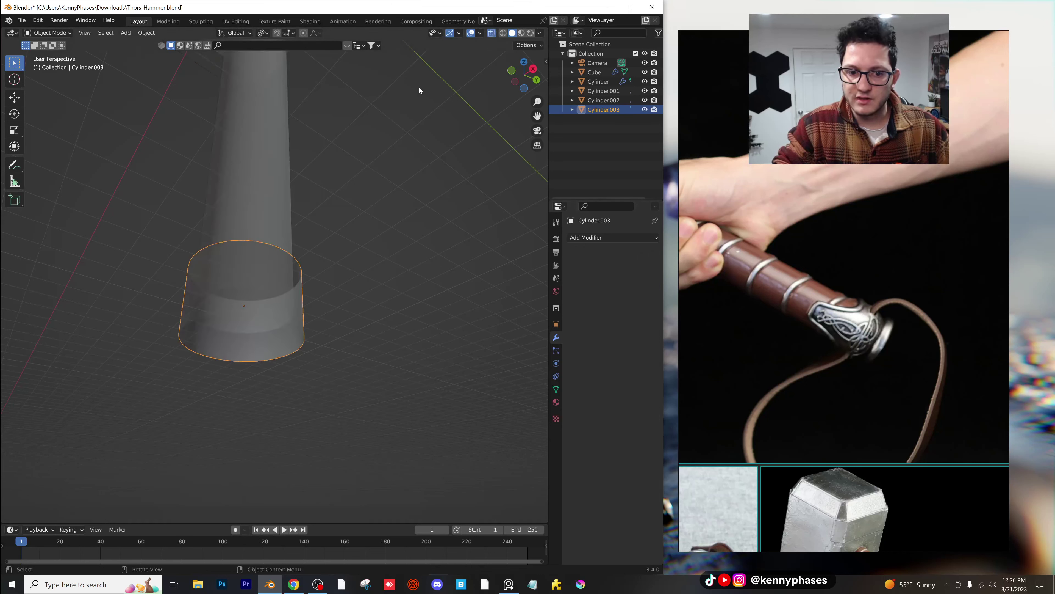
{"action": "left_click", "coordinate": [523, 62]}
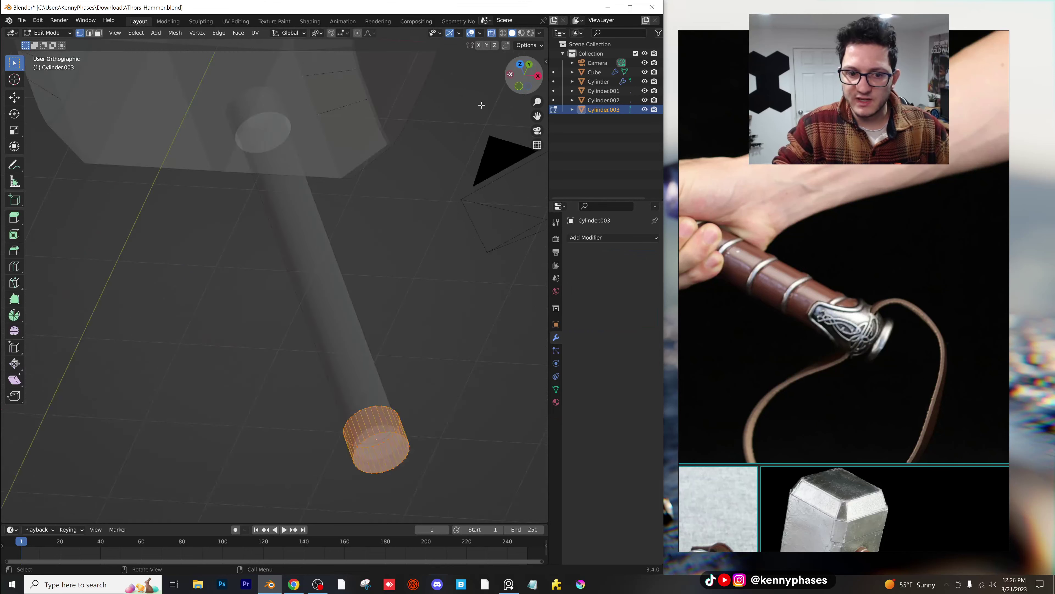
{"action": "left_click", "coordinate": [539, 76]}
{"action": "scroll", "coordinate": [250, 375], "scroll_direction": "up", "scroll_amount": 1}
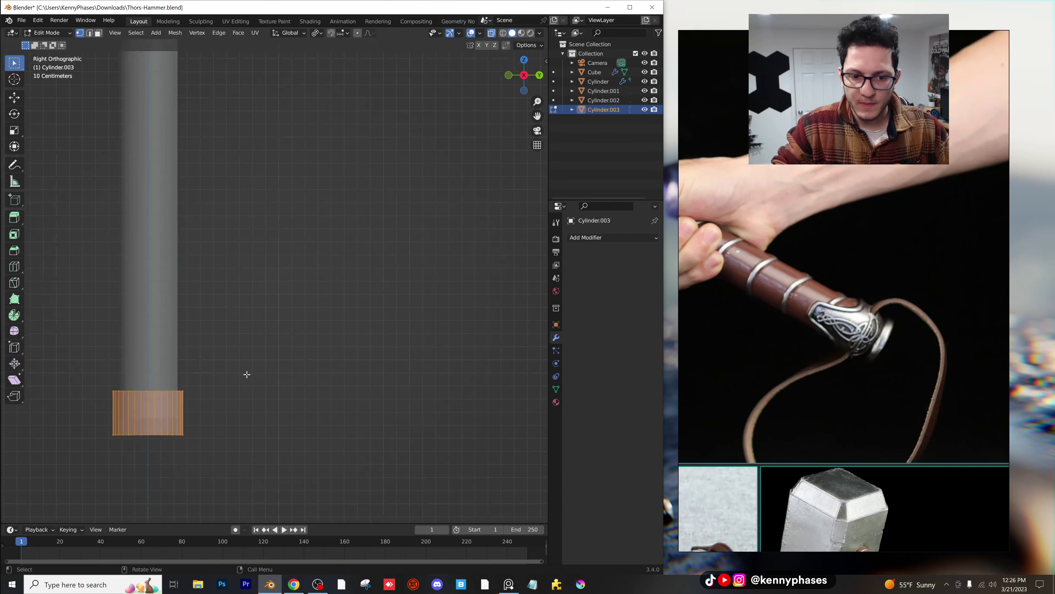
{"action": "middle_click_drag", "start_coordinate": [172, 415], "coordinate": [356, 252], "text": "shift"}
{"action": "scroll", "coordinate": [355, 252], "scroll_direction": "up", "scroll_amount": 5}
{"action": "middle_click_drag", "start_coordinate": [328, 293], "coordinate": [212, 391], "text": "shift"}
{"action": "scroll", "coordinate": [383, 298], "scroll_direction": "up", "scroll_amount": 2}
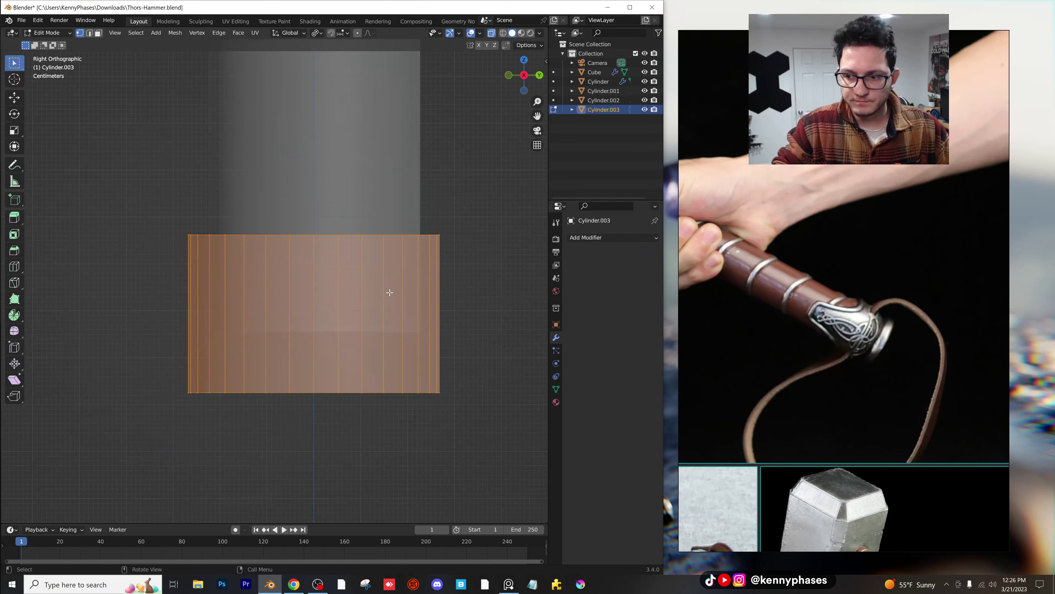
{"action": "middle_click_drag", "start_coordinate": [390, 292], "coordinate": [349, 288], "text": "shift"}
{"action": "left_click", "coordinate": [462, 190]}
{"action": "left_click_drag", "start_coordinate": [462, 193], "coordinate": [292, 435]}
{"action": "key", "text": "x"}
{"action": "left_click", "coordinate": [297, 431]}
{"action": "key", "text": "Tab"}
Step: Add a Mirror modifier to the lower end cap and mirror it across the Y axis only
{"action": "left_click", "coordinate": [593, 238]}
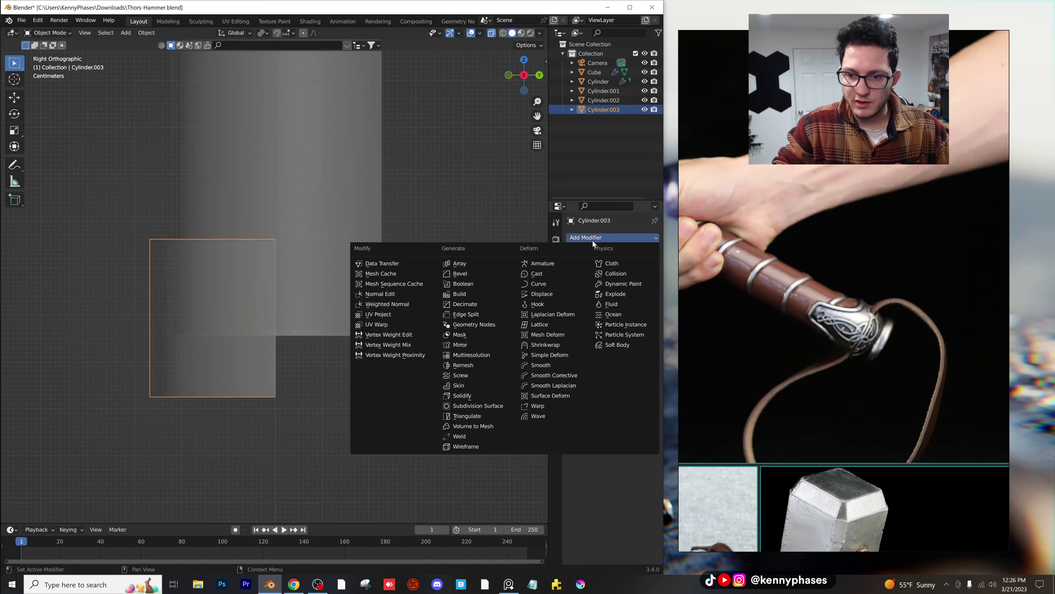
{"action": "left_click", "coordinate": [483, 343]}
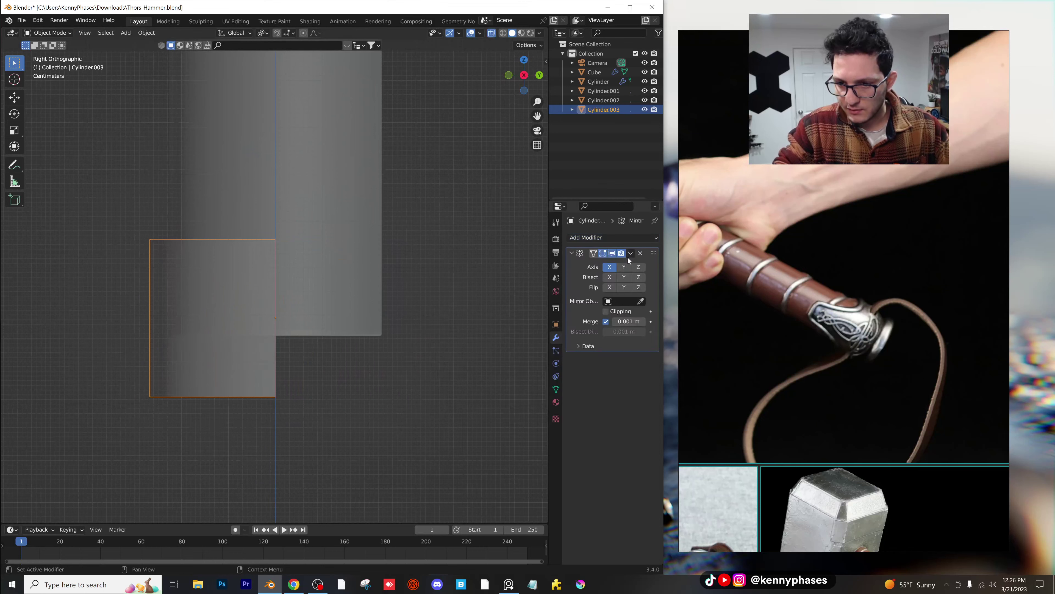
{"action": "left_click", "coordinate": [624, 266]}
{"action": "left_click", "coordinate": [609, 267]}
{"action": "scroll", "coordinate": [337, 302], "scroll_direction": "down", "scroll_amount": 1}
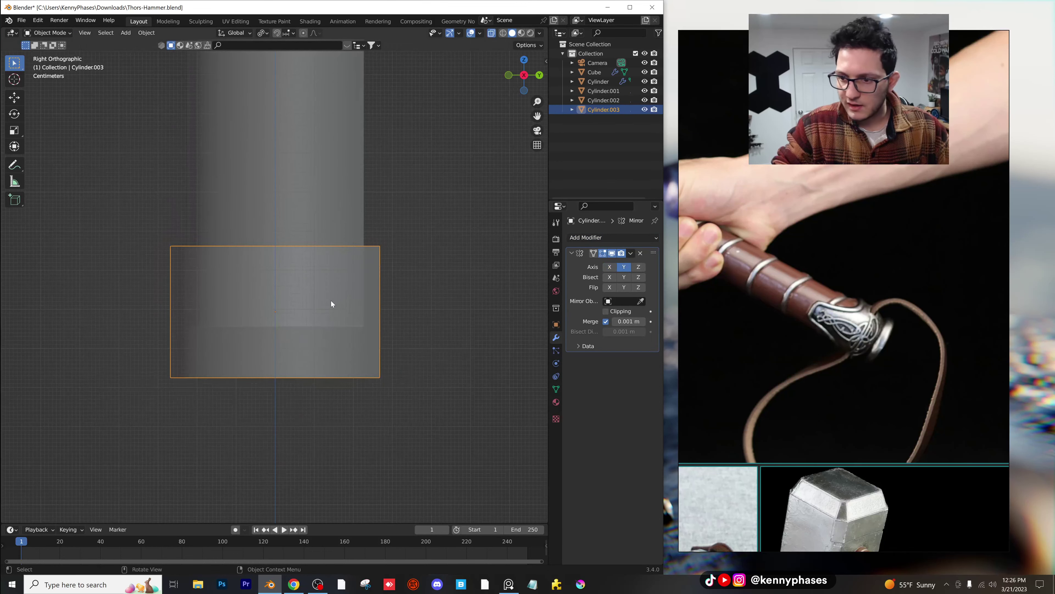
Step: Try moving the end cap's outermost -Y vertices outward and up to test the mirror, and undo the move
{"action": "key", "text": "Tab"}
{"action": "left_click_drag", "start_coordinate": [150, 231], "coordinate": [198, 355]}
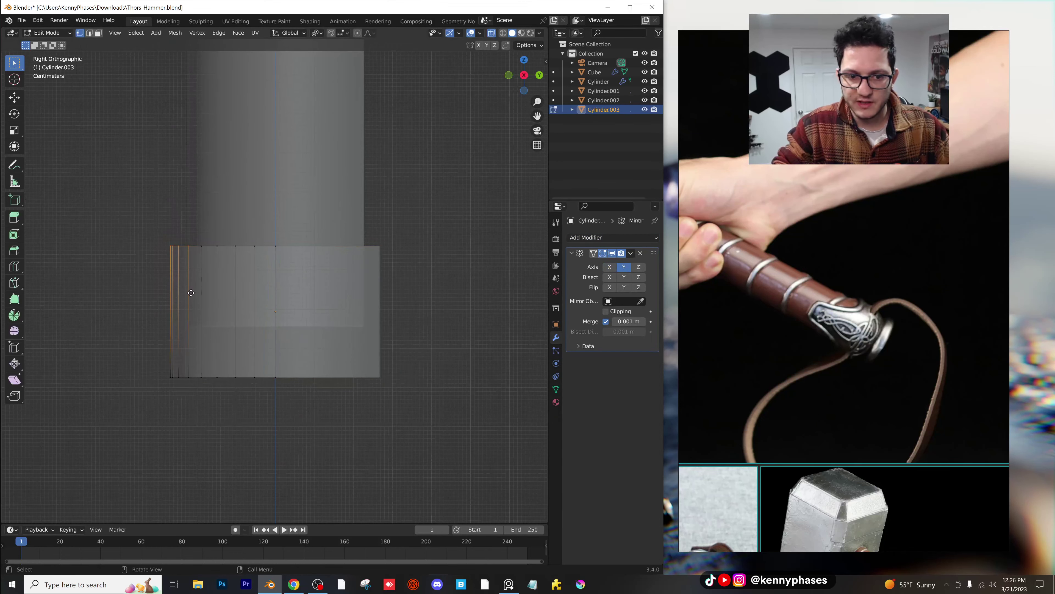
{"action": "key", "text": "g"}
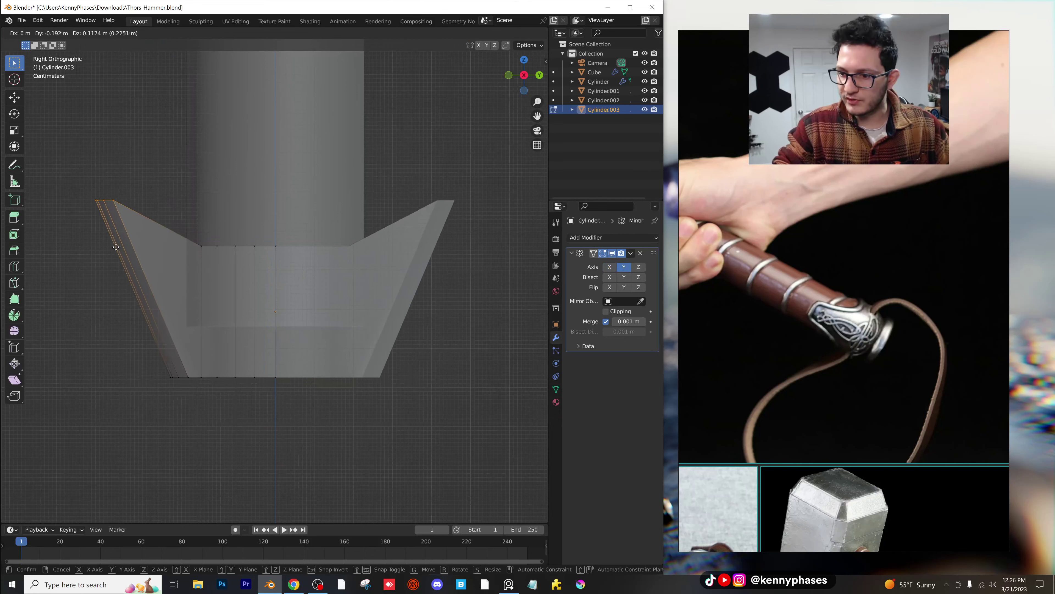
{"action": "left_click", "coordinate": [102, 245]}
{"action": "key", "text": "ctrl+z"}
{"action": "key", "text": "Tab"}
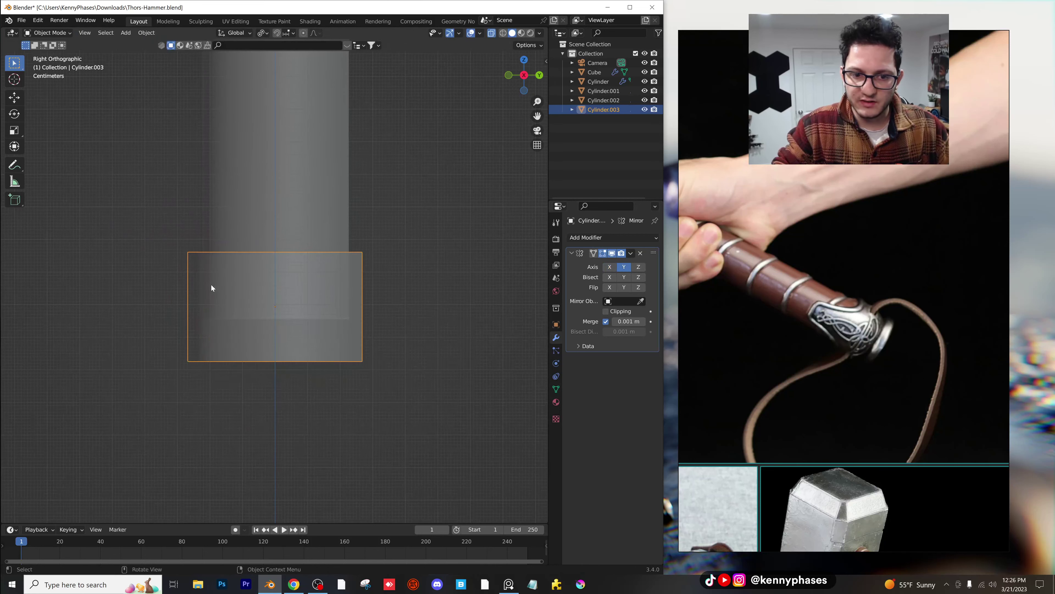
Step: Scale the end cap down to about 0.9 and move it up along Z to meet the shaft's lower end
{"action": "key", "text": "s"}
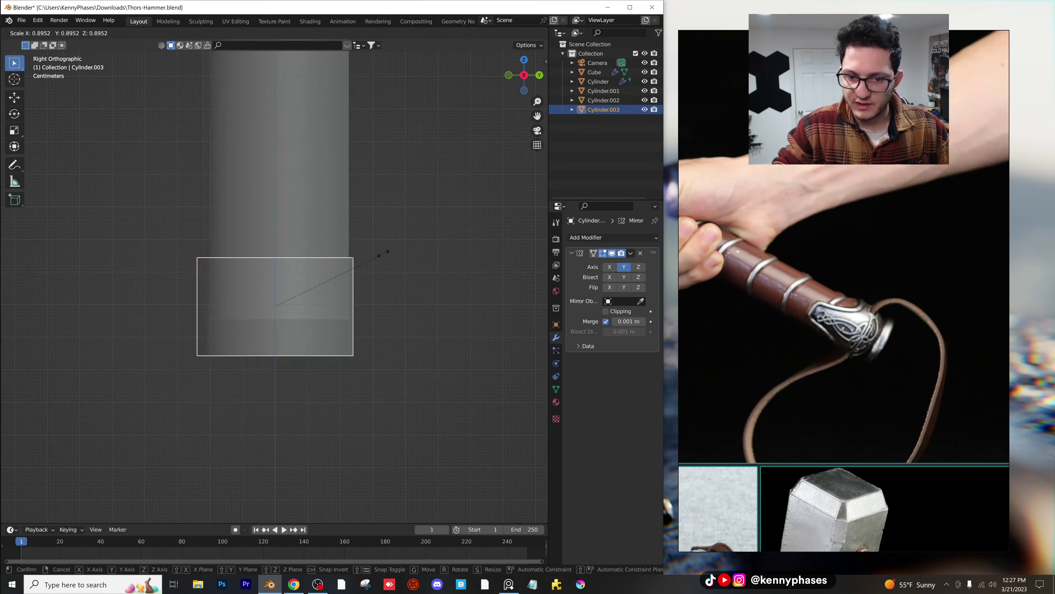
{"action": "left_click", "coordinate": [381, 243]}
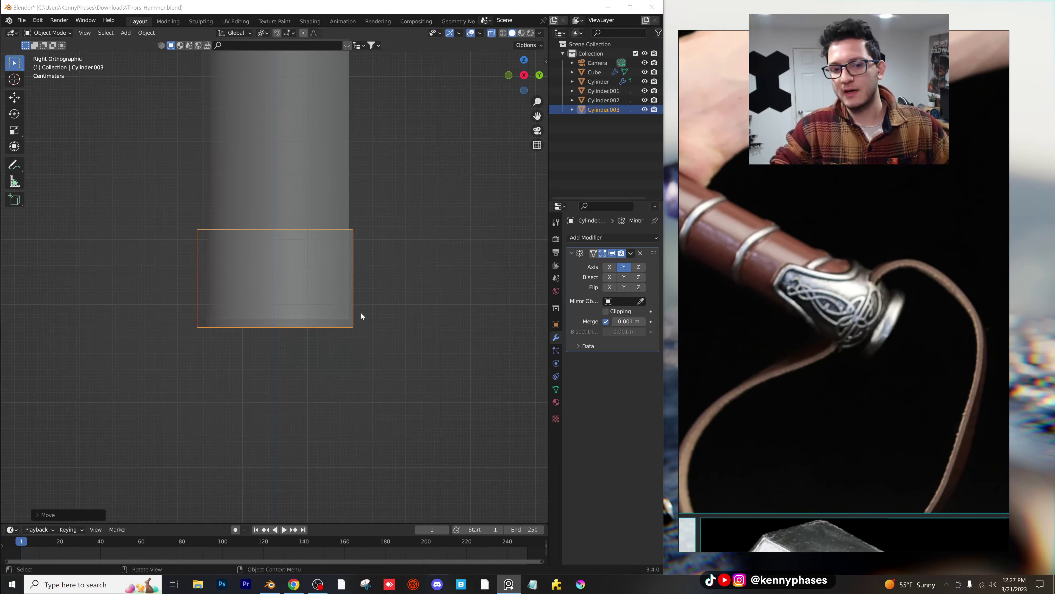
{"action": "scroll", "coordinate": [253, 235], "scroll_direction": "up", "scroll_amount": 3}
{"action": "middle_click_drag", "start_coordinate": [249, 233], "coordinate": [224, 252], "text": "shift"}
{"action": "scroll", "coordinate": [271, 256], "scroll_direction": "down", "scroll_amount": 1}
Step: In Edit Mode, try raising a single upper-rim vertex of the cap along Z with proportional editing, and undo it
{"action": "key", "text": "Tab"}
{"action": "middle_click_drag", "start_coordinate": [391, 340], "coordinate": [307, 301], "text": "shift"}
{"action": "scroll", "coordinate": [267, 295], "scroll_direction": "up", "scroll_amount": 3}
{"action": "left_click", "coordinate": [511, 77]}
{"action": "middle_click_drag", "start_coordinate": [395, 247], "coordinate": [209, 255], "text": "shift"}
{"action": "scroll", "coordinate": [323, 250], "scroll_direction": "up", "scroll_amount": 4}
{"action": "left_click_drag", "start_coordinate": [364, 202], "coordinate": [349, 220]}
{"action": "middle_click_drag", "start_coordinate": [349, 221], "coordinate": [288, 153]}
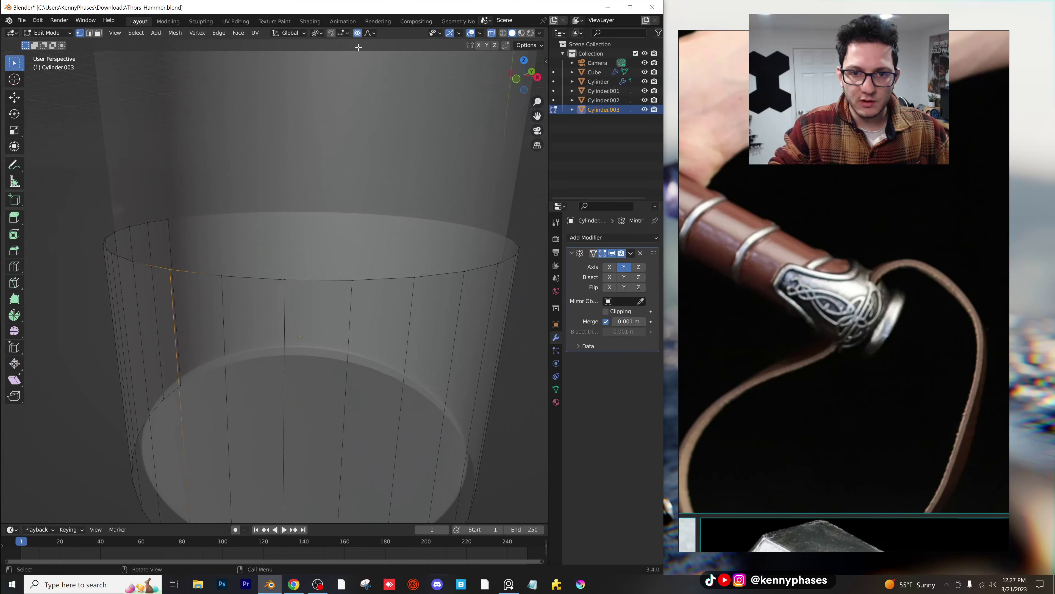
{"action": "key", "text": "g"}
{"action": "key", "text": "z"}
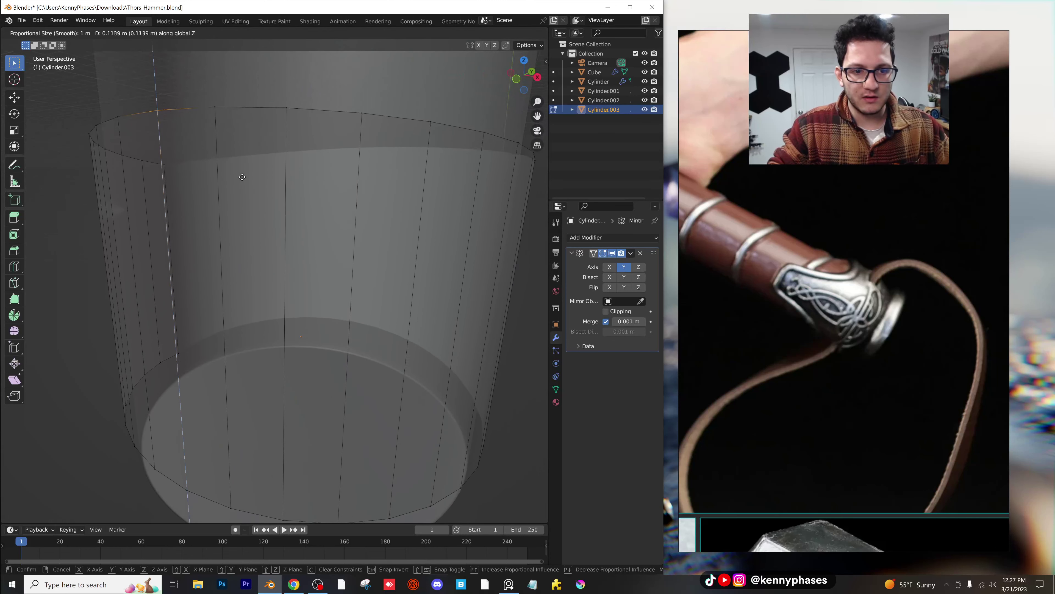
{"action": "left_click", "coordinate": [262, 240]}
{"action": "scroll", "coordinate": [262, 239], "scroll_direction": "down", "scroll_amount": 7}
{"action": "key", "text": "ctrl+z"}
Step: Try raising the neighbouring upper-rim vertices on the cap's -Y side together along Z with Smooth proportional falloff
{"action": "scroll", "coordinate": [269, 298], "scroll_direction": "up", "scroll_amount": 3}
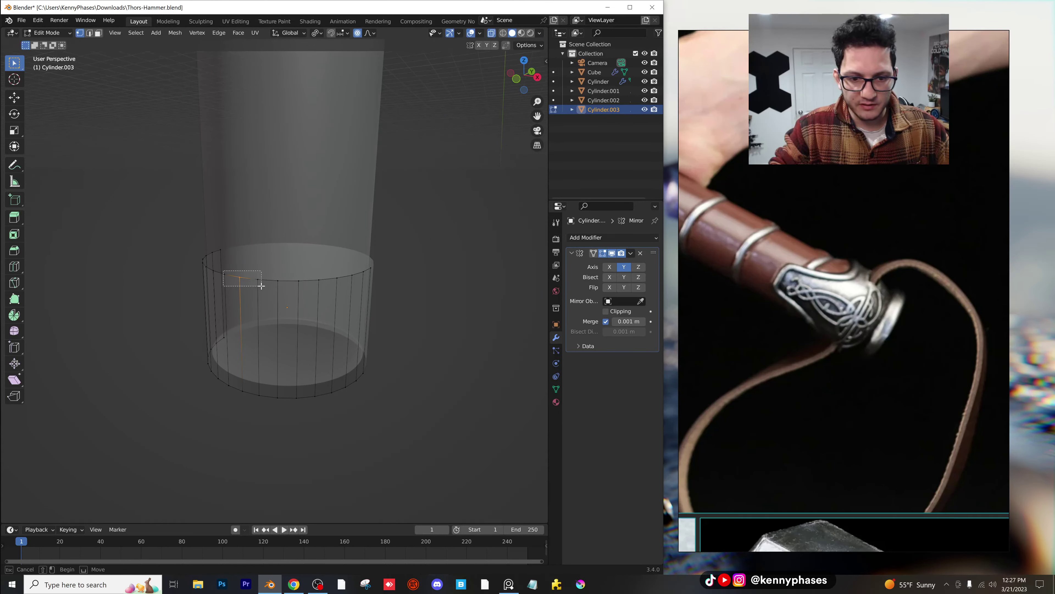
{"action": "key", "text": "g"}
{"action": "key", "text": "z"}
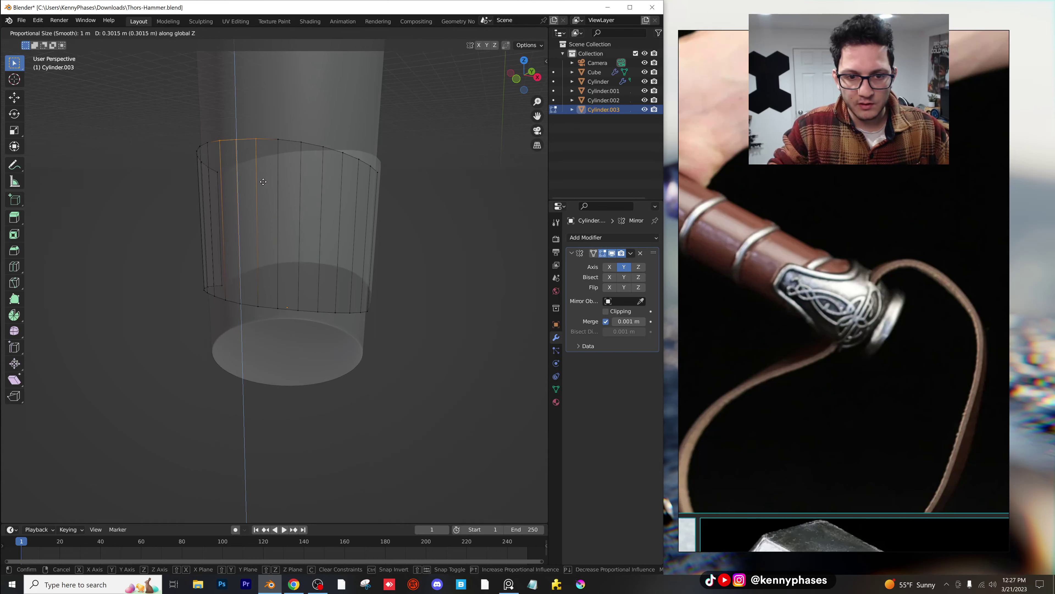
{"action": "left_click", "coordinate": [261, 158]}
{"action": "middle_click_drag", "start_coordinate": [290, 238], "coordinate": [301, 179]}
Step: Set the proportional falloff to Sharp and raise the cap's selected -Y rim vertices about 0.54 m along Z into a peak
{"action": "left_click", "coordinate": [374, 33]}
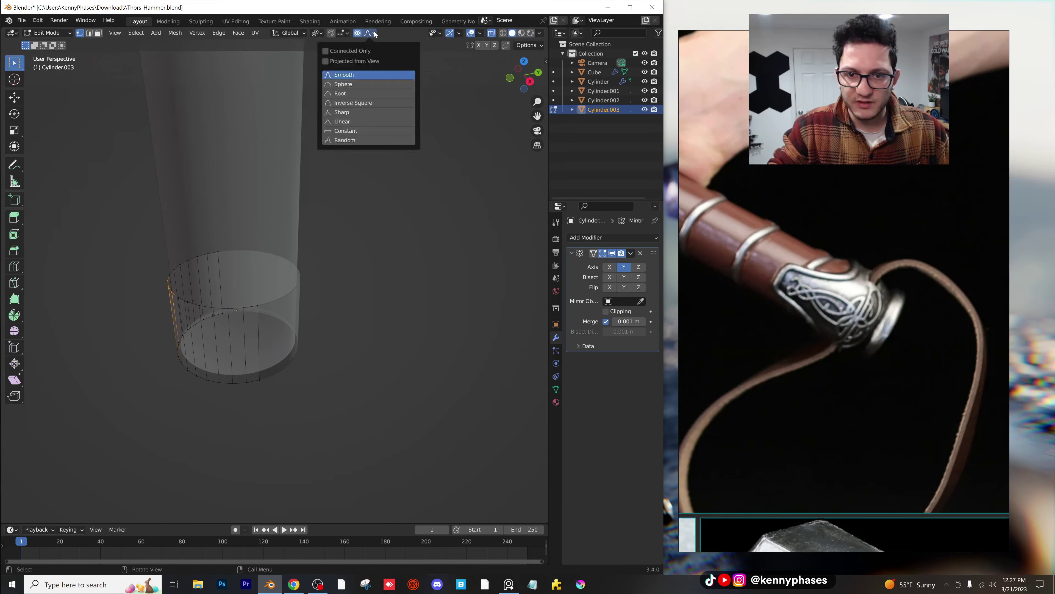
{"action": "left_click", "coordinate": [363, 112]}
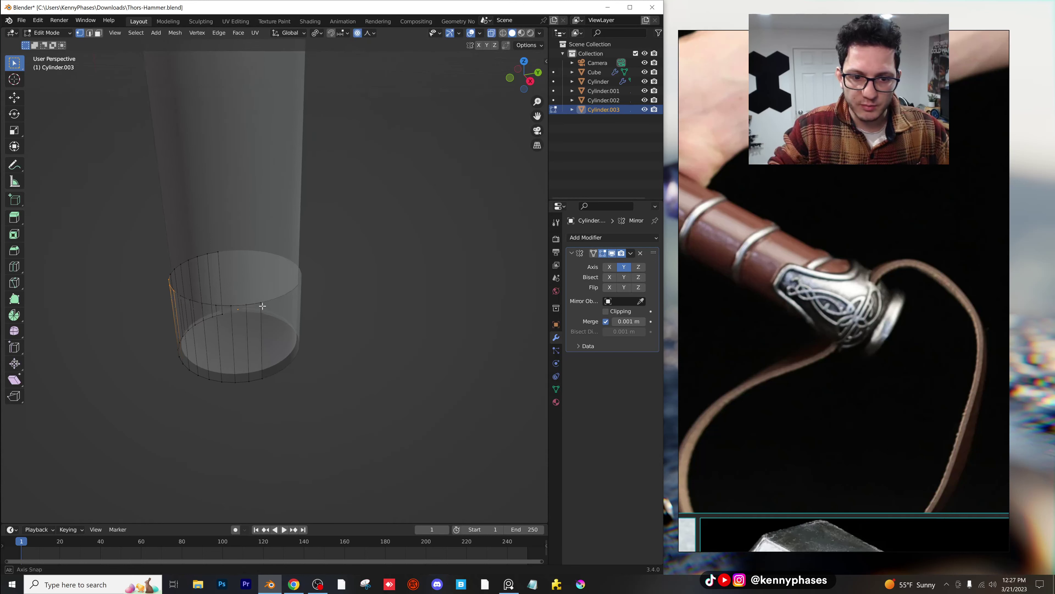
{"action": "middle_click_drag", "start_coordinate": [253, 307], "coordinate": [278, 308]}
{"action": "key", "text": "g"}
{"action": "key", "text": "z"}
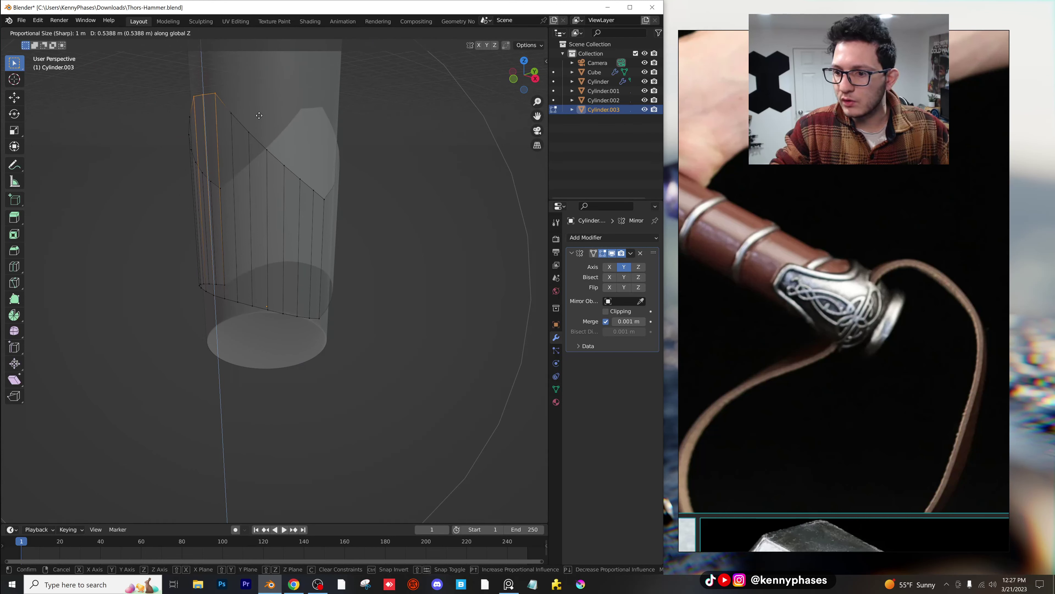
{"action": "left_click", "coordinate": [260, 114]}
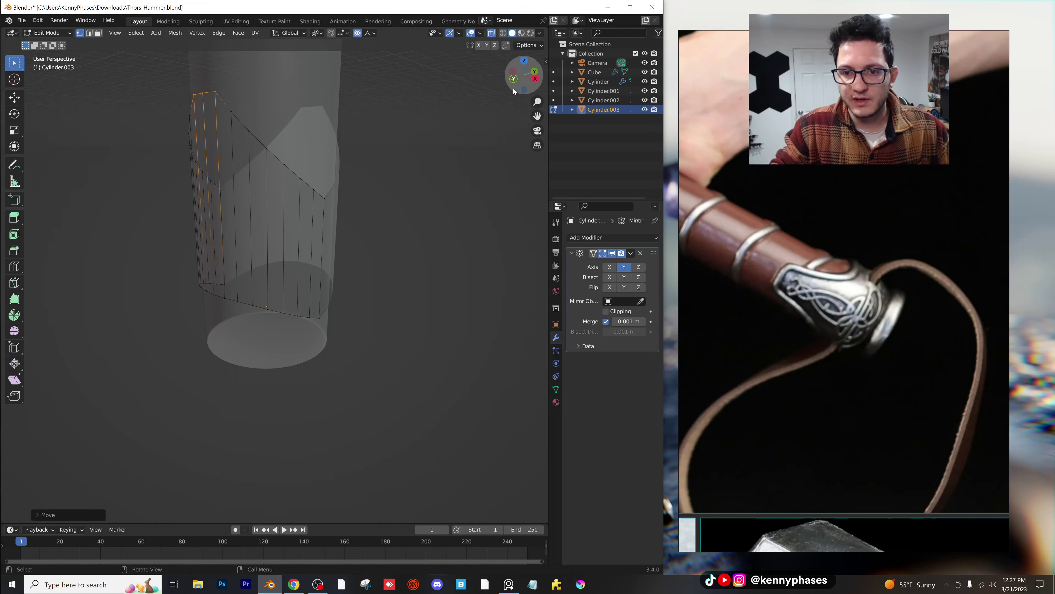
Step: With proportional editing off, scale the cap's bottom-edge vertices to 0 along Z and lower them about 0.23 m to the shaft's end
{"action": "left_click", "coordinate": [534, 80]}
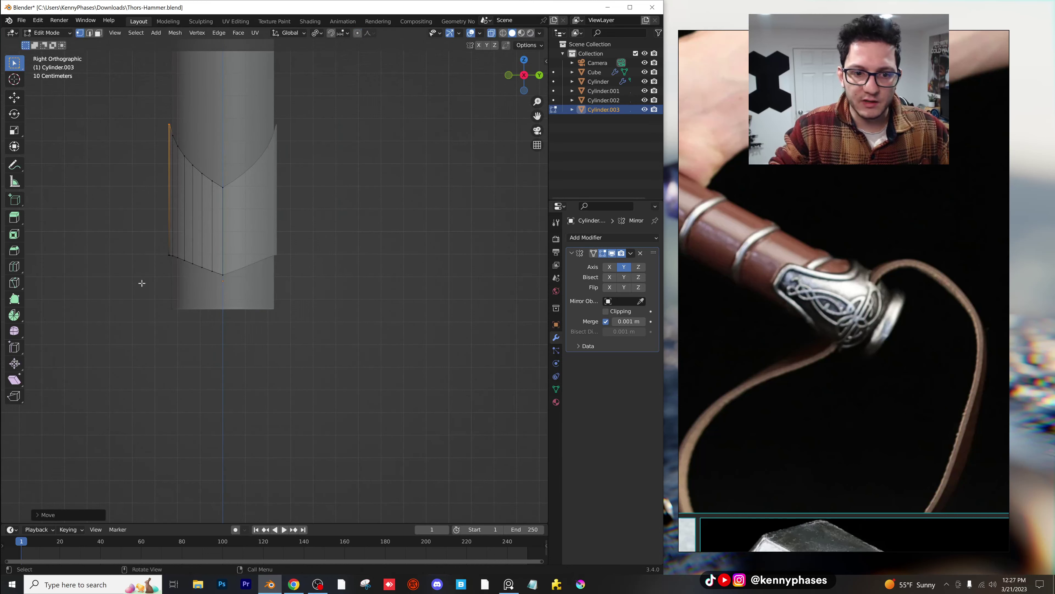
{"action": "left_click_drag", "start_coordinate": [142, 302], "coordinate": [266, 246]}
{"action": "key", "text": "s"}
{"action": "key", "text": "z"}
{"action": "key", "text": "0"}
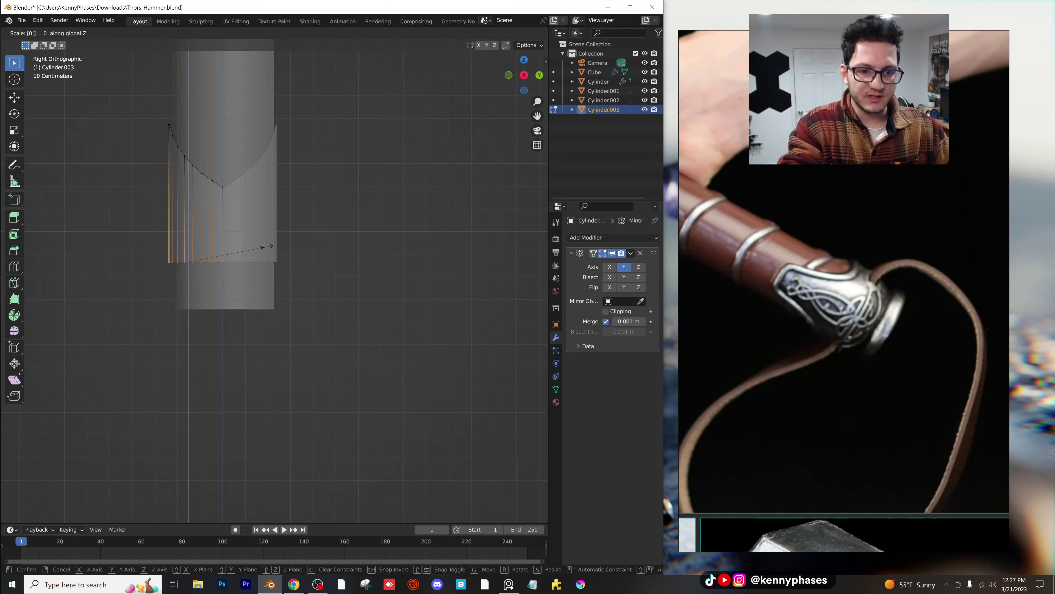
{"action": "key", "text": "Return"}
{"action": "key", "text": "g"}
{"action": "key", "text": "z"}
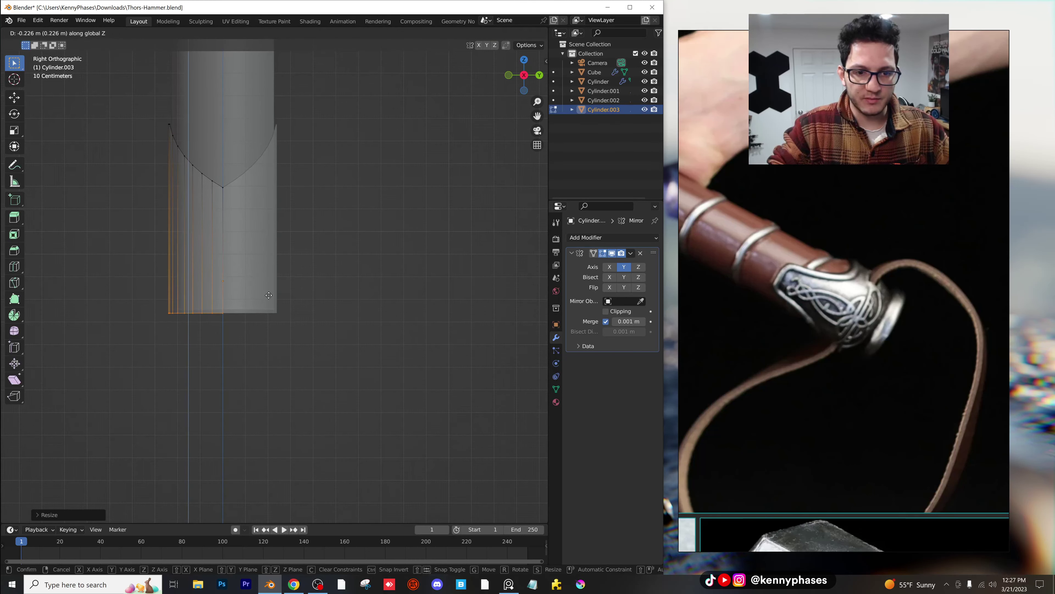
{"action": "left_click", "coordinate": [268, 294]}
Step: Turn proportional editing back on, try the Sphere falloff on the V notch's tip vertex, and set the falloff to Smooth
{"action": "middle_click_drag", "start_coordinate": [225, 237], "coordinate": [294, 312], "text": "shift"}
{"action": "scroll", "coordinate": [291, 301], "scroll_direction": "up", "scroll_amount": 2}
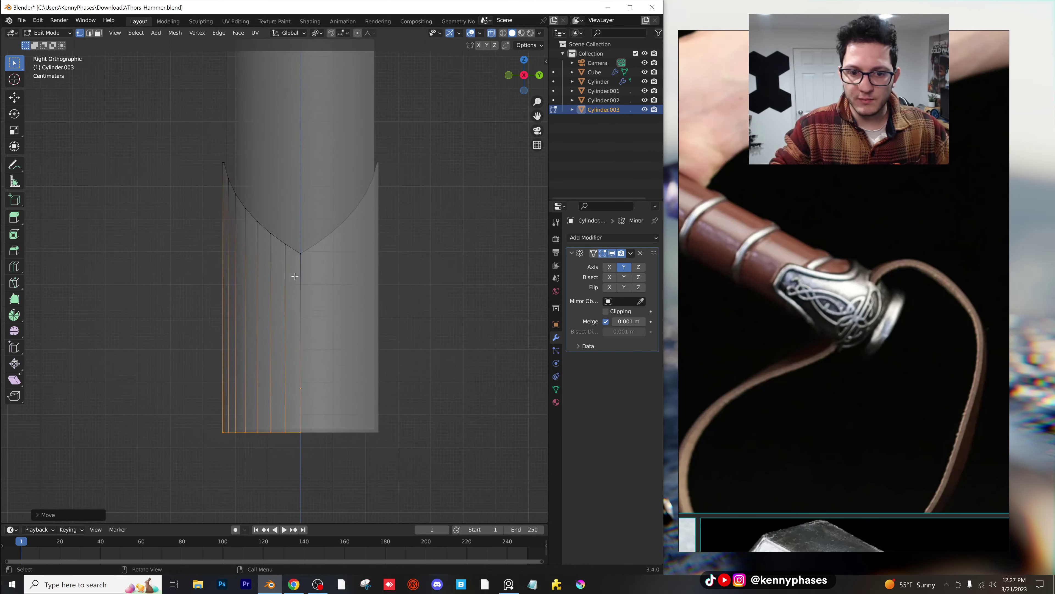
{"action": "scroll", "coordinate": [309, 274], "scroll_direction": "up", "scroll_amount": 3}
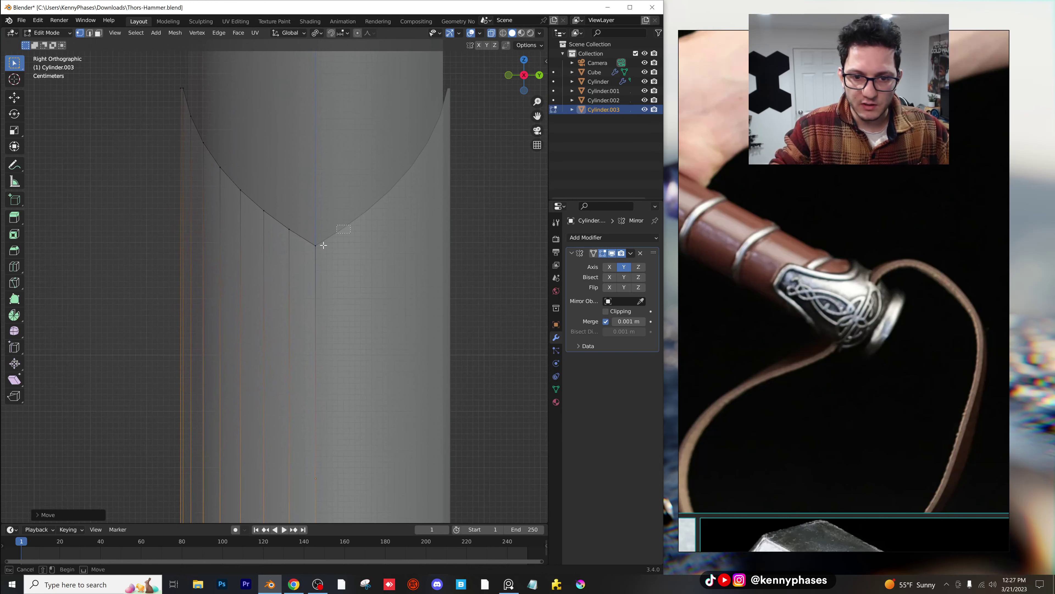
{"action": "left_click", "coordinate": [323, 245]}
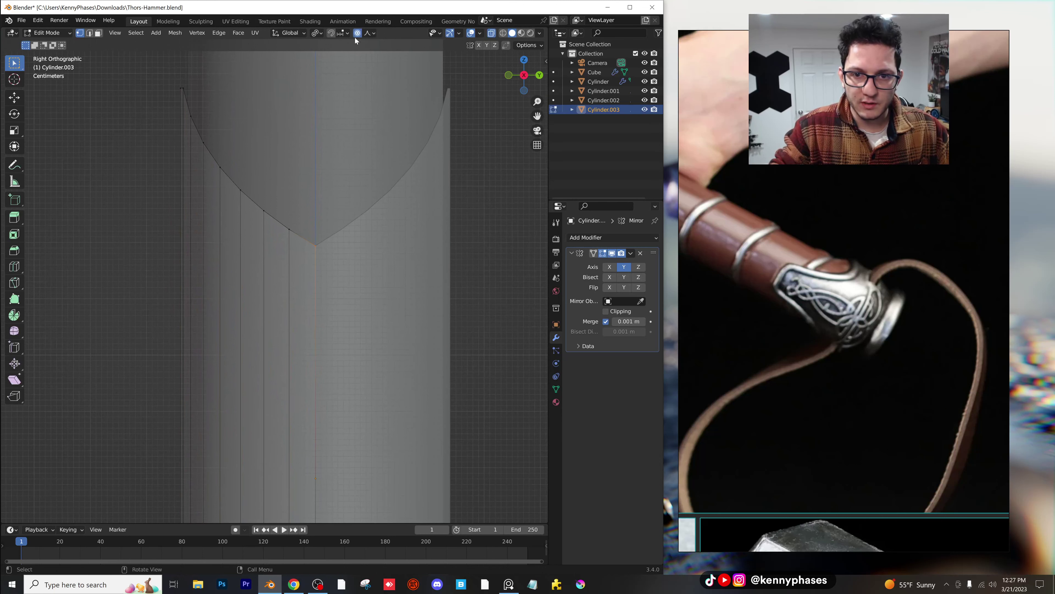
{"action": "left_click", "coordinate": [375, 33]}
{"action": "left_click", "coordinate": [369, 86]}
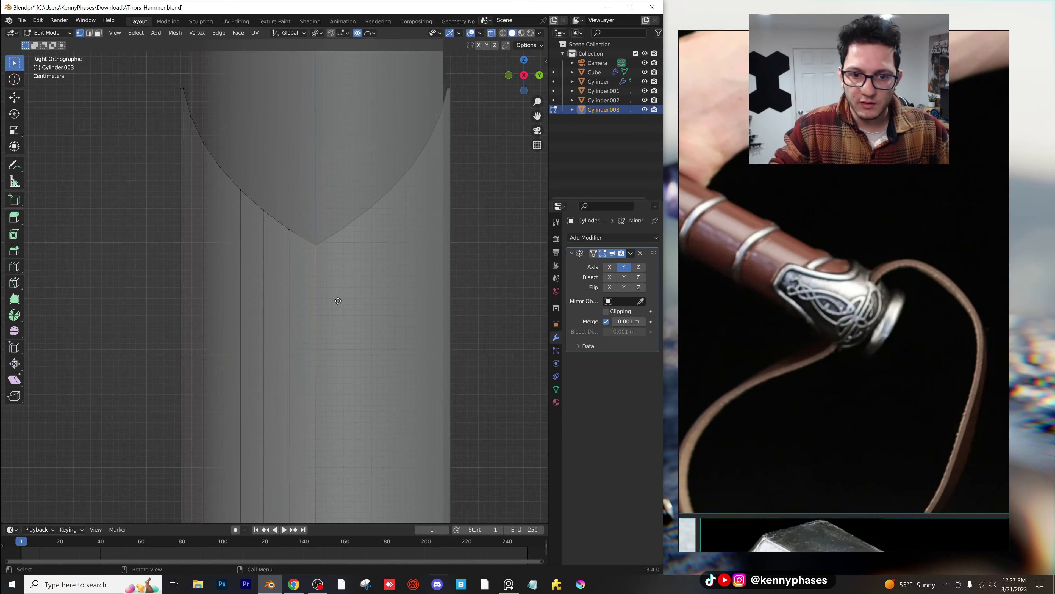
{"action": "left_click", "coordinate": [375, 34]}
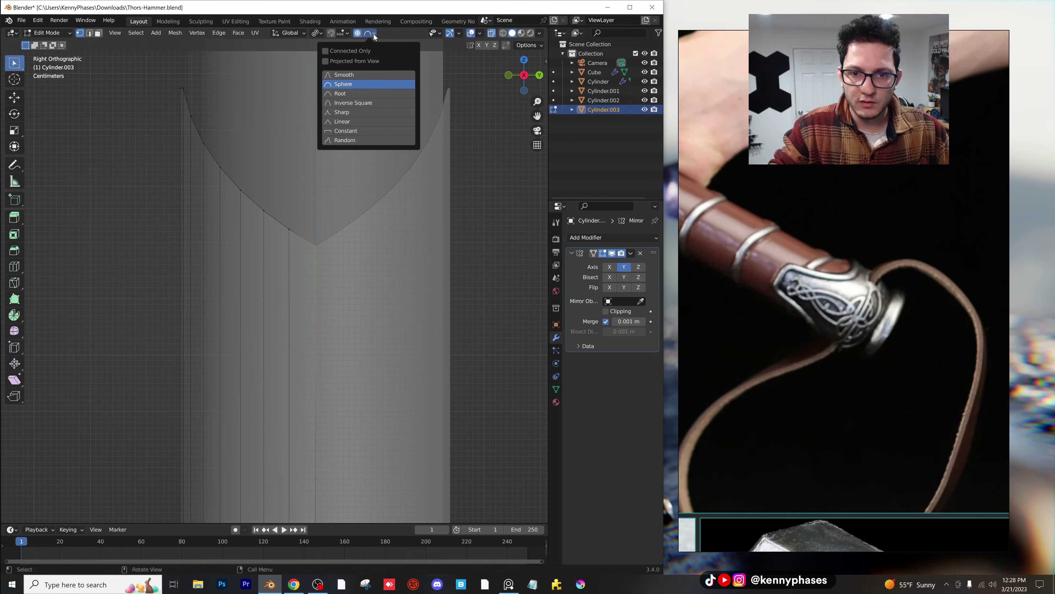
{"action": "left_click", "coordinate": [370, 76]}
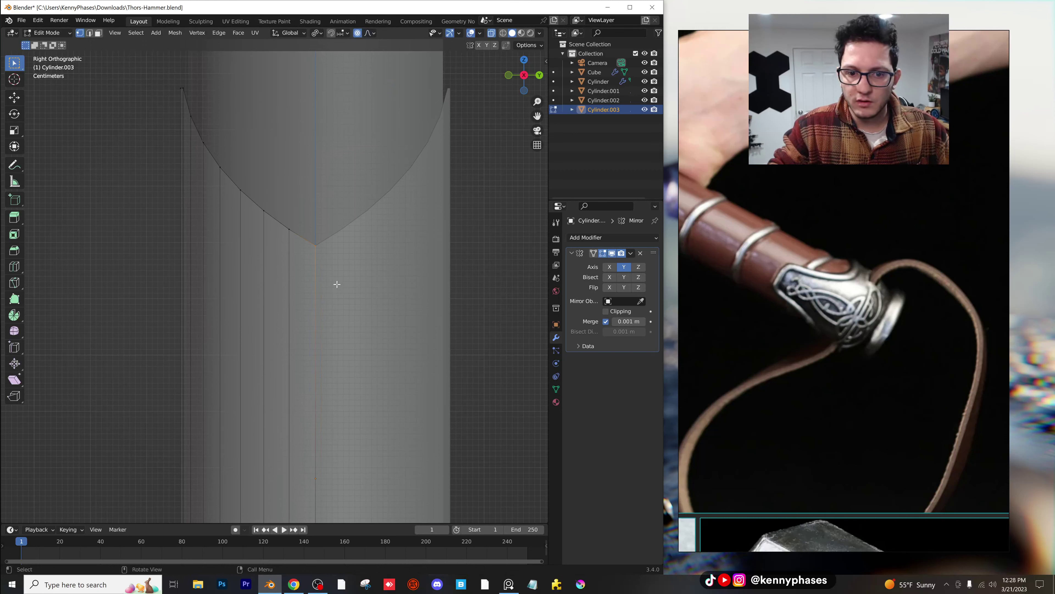
{"action": "left_click", "coordinate": [343, 260]}
Step: Select the cap's whole curved upper edge, compress it slightly along Z and move it down the shaft
{"action": "left_click_drag", "start_coordinate": [144, 71], "coordinate": [330, 312]}
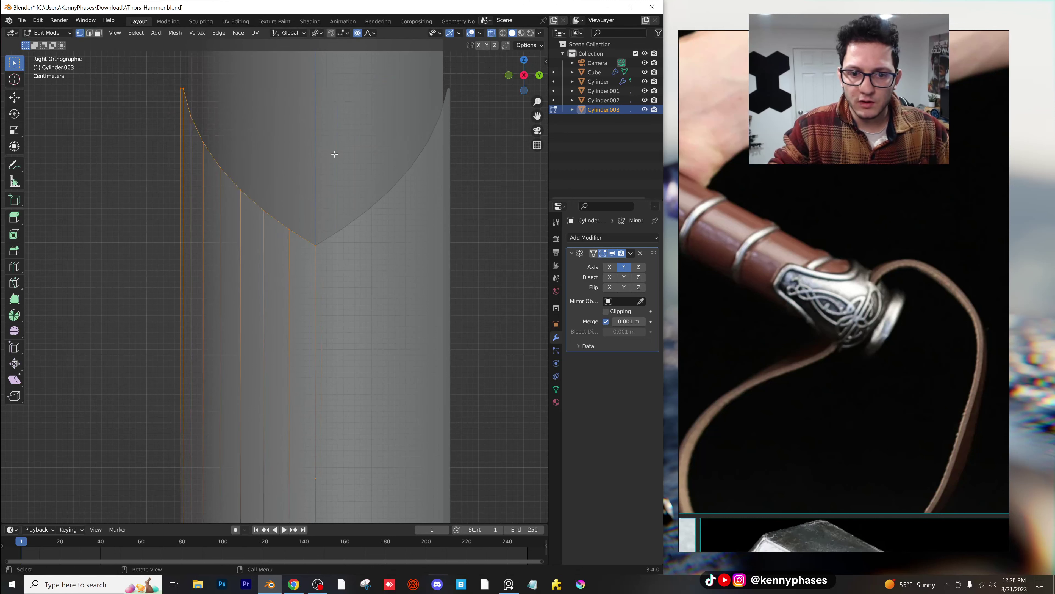
{"action": "key", "text": "s"}
{"action": "key", "text": "z"}
{"action": "left_click", "coordinate": [320, 159]}
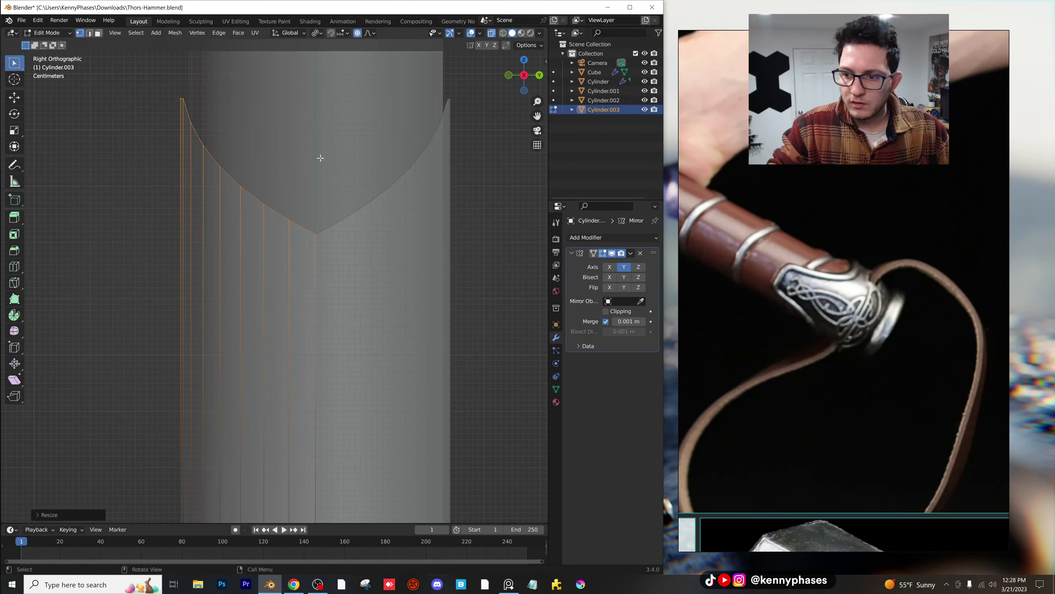
{"action": "key", "text": "g"}
{"action": "key", "text": "z"}
{"action": "left_click", "coordinate": [322, 249]}
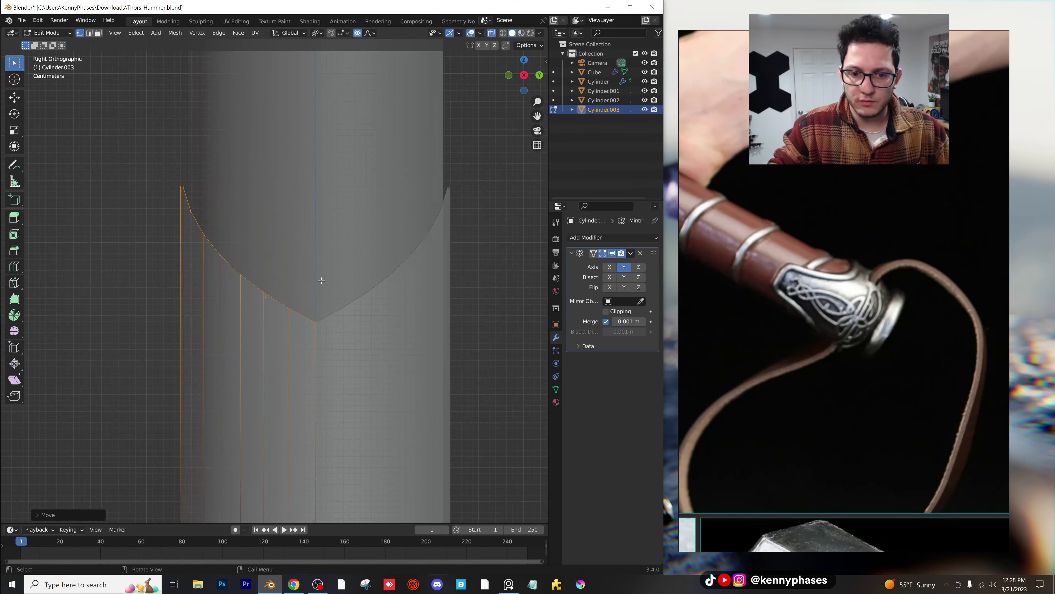
Step: Scale the cap's curved upper edge up along Z to make its peaks taller and the V notch deeper
{"action": "scroll", "coordinate": [296, 264], "scroll_direction": "down", "scroll_amount": 2}
{"action": "key", "text": "z"}
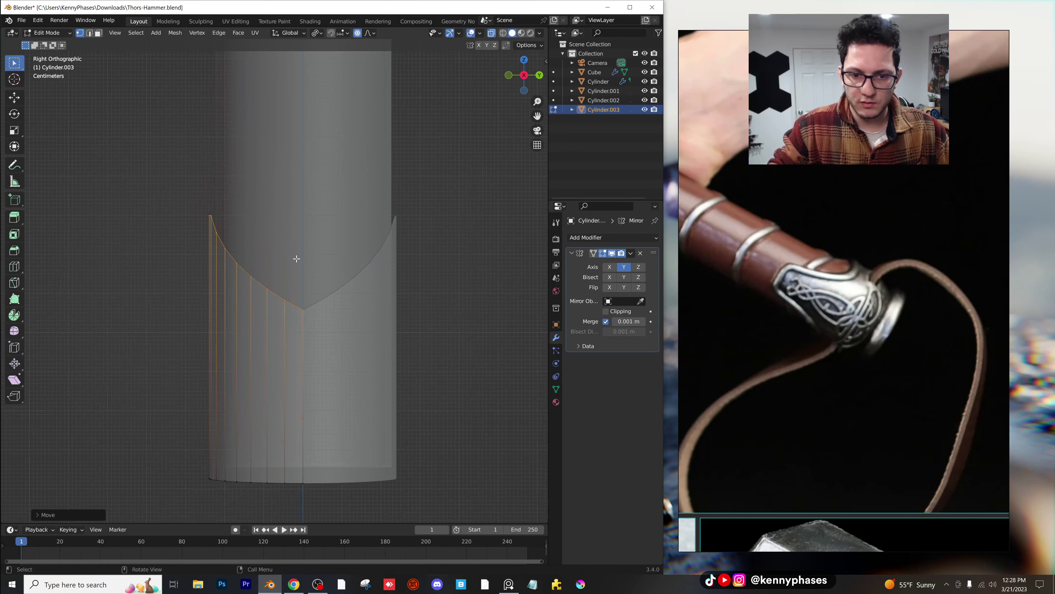
{"action": "key", "text": "s"}
{"action": "key", "text": "z"}
{"action": "left_click", "coordinate": [302, 218]}
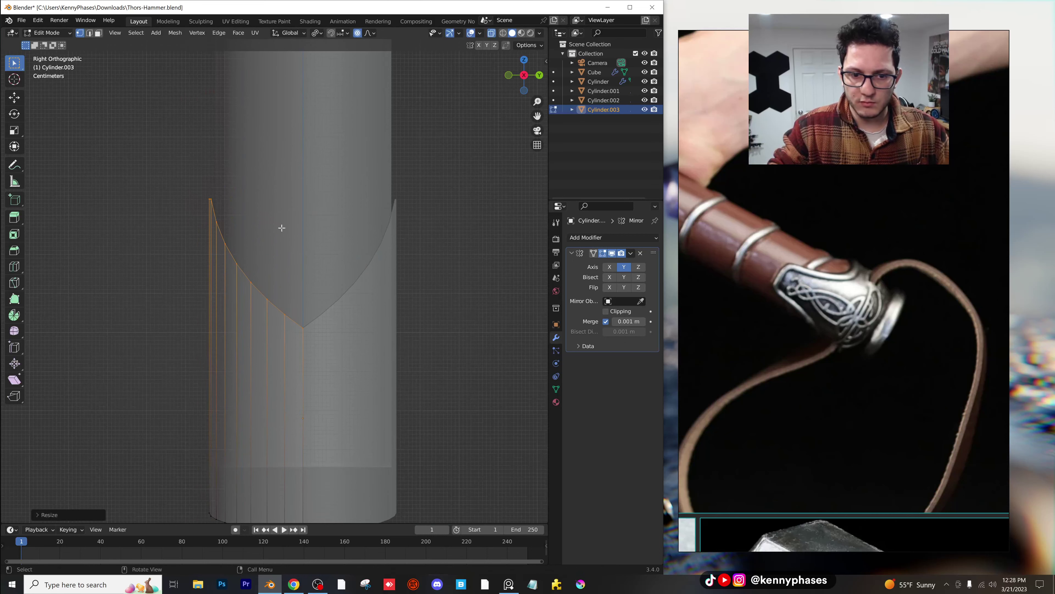
Step: Return to Object Mode and move the whole end cap up along Z to sit closer to the shaft's end
{"action": "key", "text": "Tab"}
{"action": "key", "text": "g"}
{"action": "key", "text": "z"}
{"action": "left_click", "coordinate": [305, 249]}
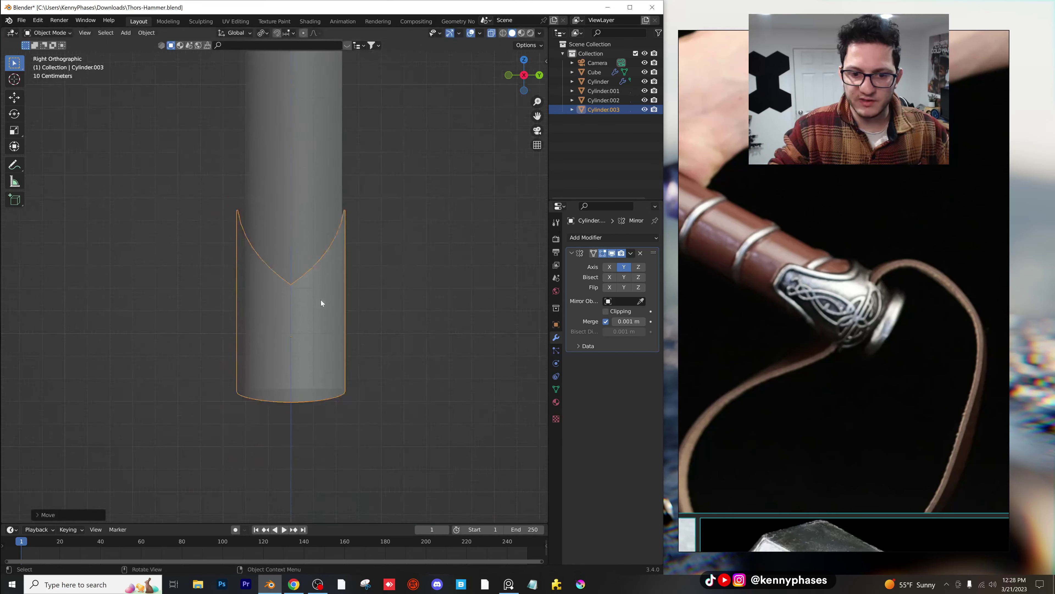
Step: From the front view, flatten the cap's bottom-edge vertices by scaling them to 0 along Z, and return to Object Mode
{"action": "middle_click_drag", "start_coordinate": [320, 299], "coordinate": [400, 305]}
{"action": "key", "text": "KP_1"}
{"action": "key", "text": "Tab"}
{"action": "left_click_drag", "start_coordinate": [416, 428], "coordinate": [225, 381]}
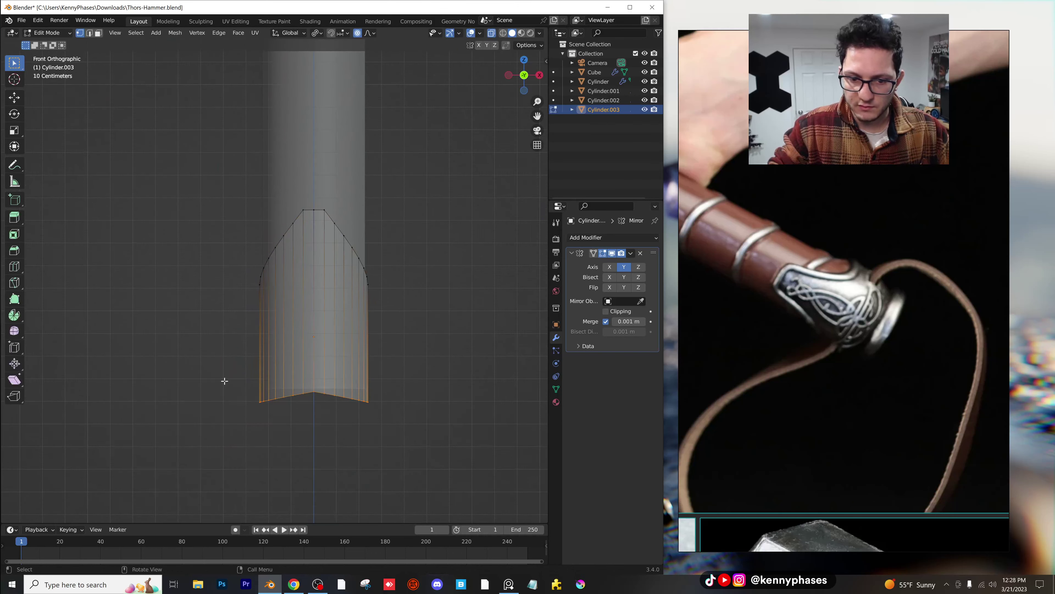
{"action": "key", "text": "s"}
{"action": "key", "text": "z"}
{"action": "key", "text": "0"}
{"action": "key", "text": "Return"}
{"action": "key", "text": "Tab"}
Step: From the right view, move the lowest point of the cap's V notch up along Z by about 0.02 m and return to Object Mode
{"action": "middle_click_drag", "start_coordinate": [269, 340], "coordinate": [249, 356]}
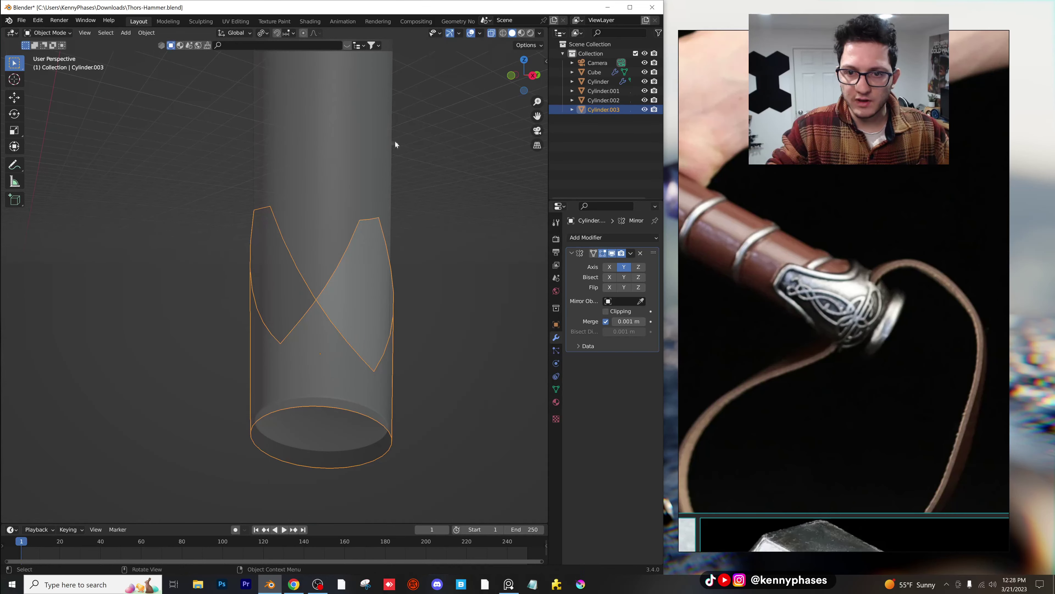
{"action": "key", "text": "Tab"}
{"action": "scroll", "coordinate": [407, 185], "scroll_direction": "up", "scroll_amount": 1}
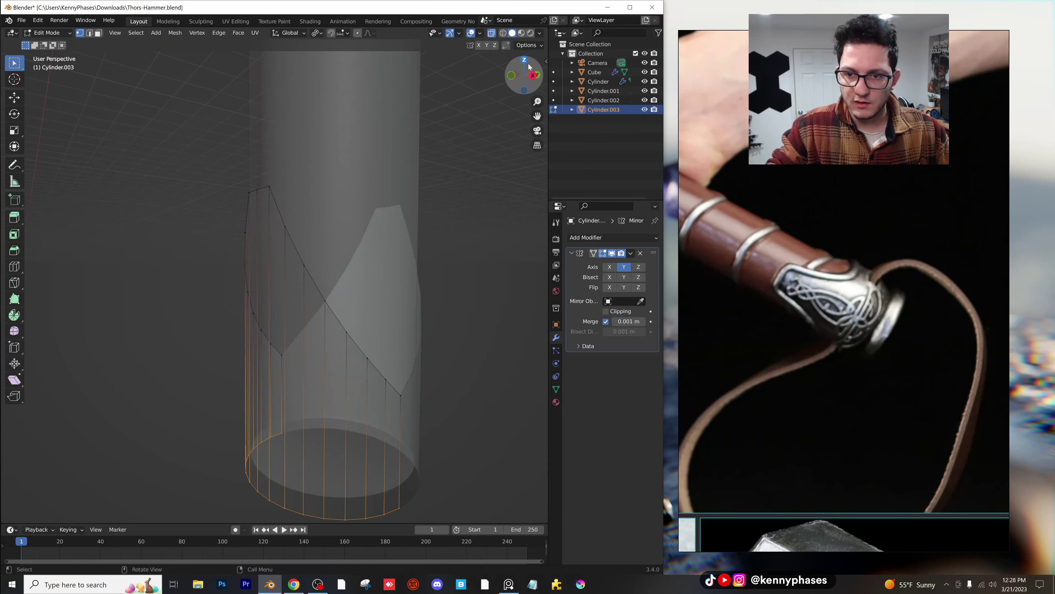
{"action": "left_click", "coordinate": [530, 79]}
{"action": "scroll", "coordinate": [353, 391], "scroll_direction": "up", "scroll_amount": 2}
{"action": "left_click_drag", "start_coordinate": [349, 387], "coordinate": [312, 449]}
{"action": "middle_click_drag", "start_coordinate": [340, 445], "coordinate": [349, 391]}
{"action": "left_click", "coordinate": [524, 65]}
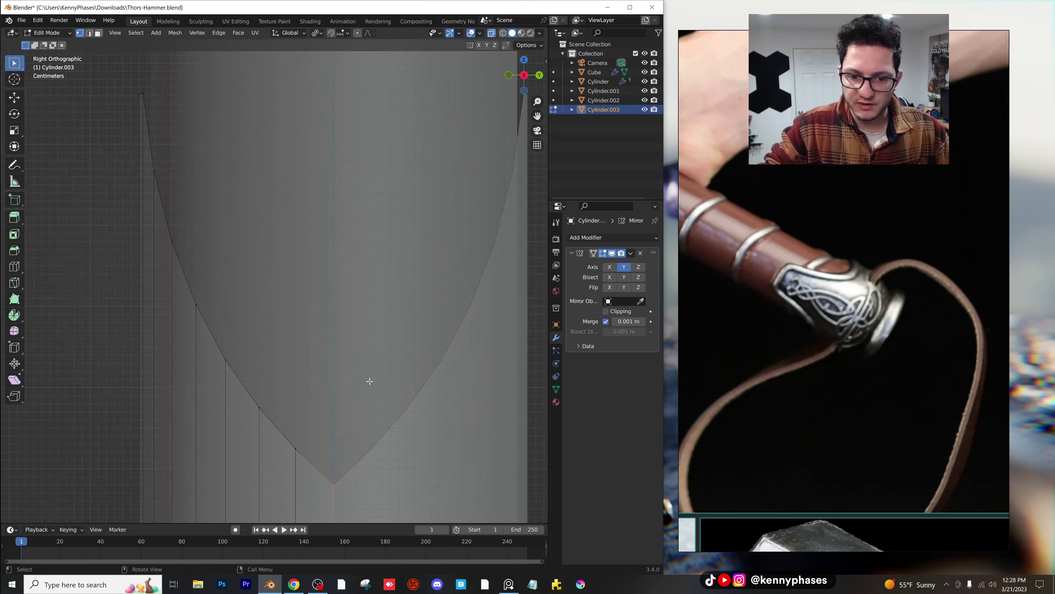
{"action": "scroll", "coordinate": [334, 279], "scroll_direction": "up", "scroll_amount": 1}
{"action": "key", "text": "g"}
{"action": "key", "text": "z"}
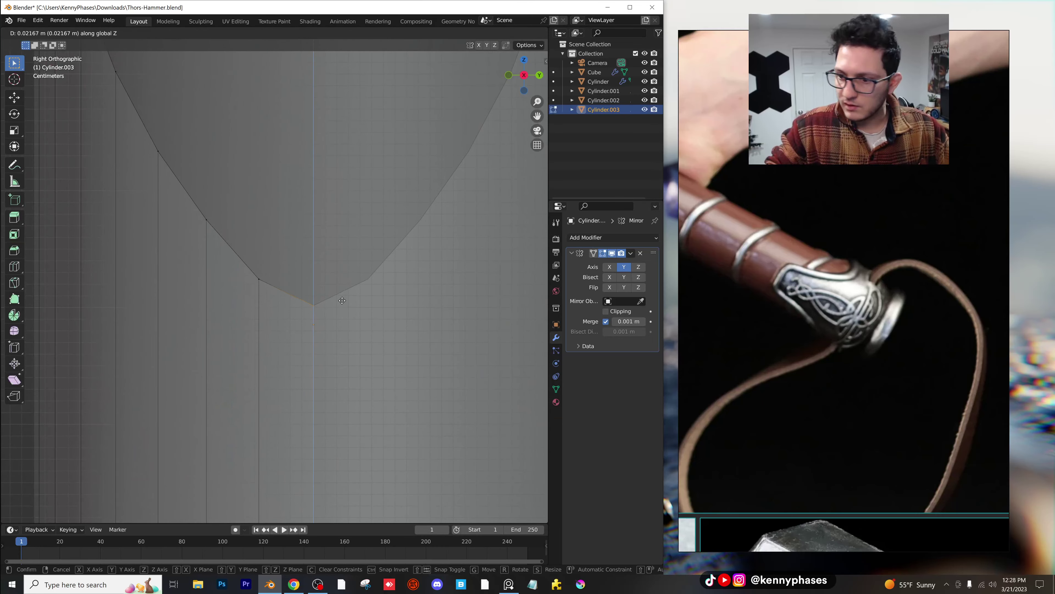
{"action": "left_click", "coordinate": [342, 297]}
{"action": "scroll", "coordinate": [342, 297], "scroll_direction": "down", "scroll_amount": 4}
{"action": "key", "text": "Tab"}
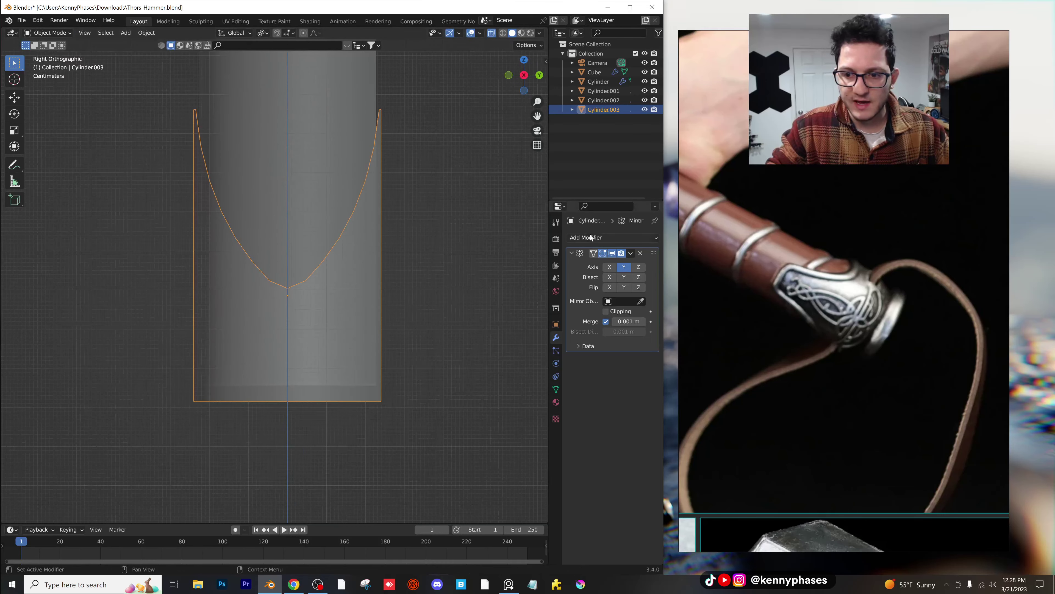
Step: Add a Subdivision Surface modifier with viewport level 2 to the end cap and turn off X-ray
{"action": "left_click", "coordinate": [586, 237]}
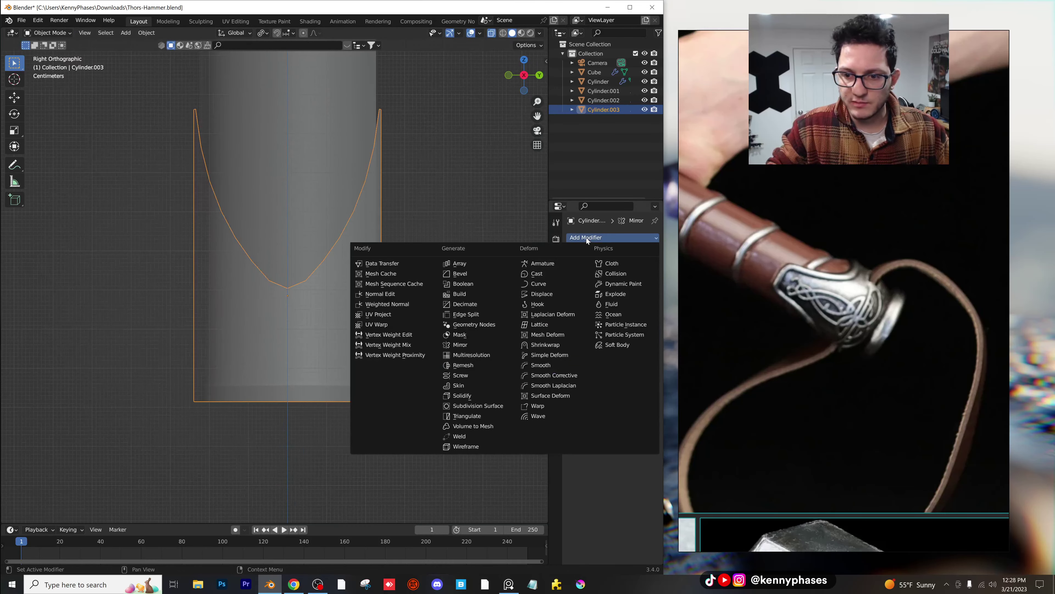
{"action": "left_click", "coordinate": [486, 405]}
{"action": "mouse_move", "coordinate": [653, 359]}
{"action": "left_mouse_down"}
{"action": "mouse_move", "coordinate": [654, 251]}
{"action": "mouse_move", "coordinate": [654, 360]}
{"action": "left_mouse_up"}
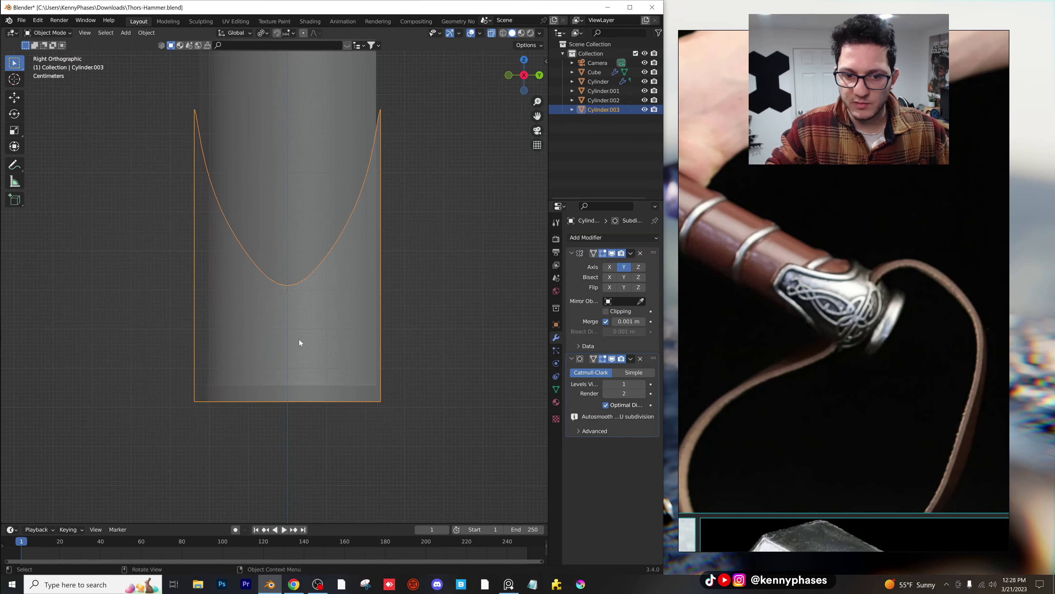
{"action": "middle_click_drag", "start_coordinate": [339, 299], "coordinate": [378, 310]}
{"action": "left_click", "coordinate": [490, 34]}
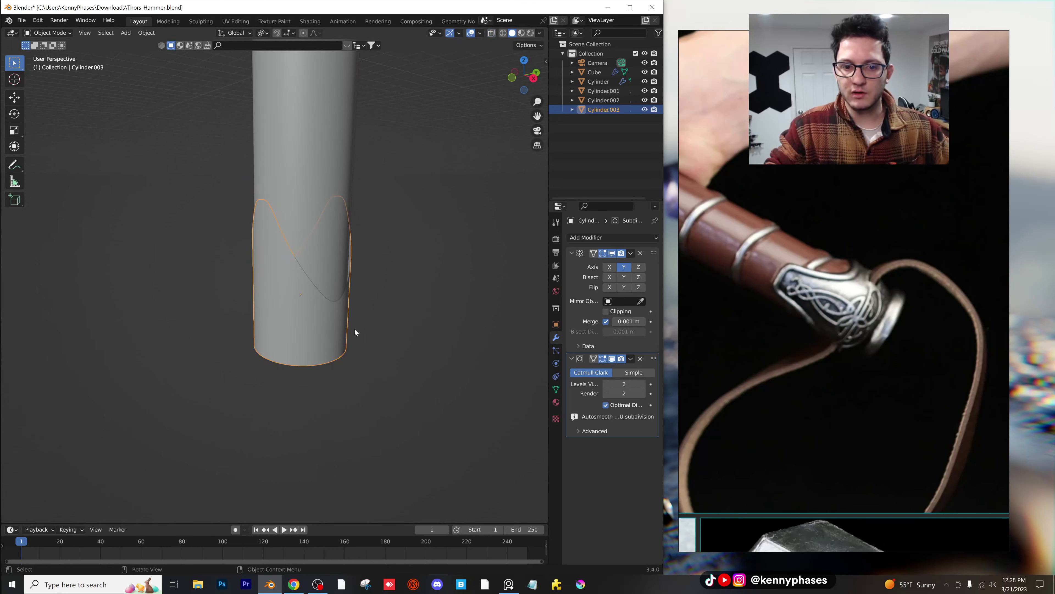
Step: Save the file and set the viewport shading colour to Random so the parts are distinguishable
{"action": "key", "text": "ctrl+s"}
{"action": "left_click", "coordinate": [539, 33]}
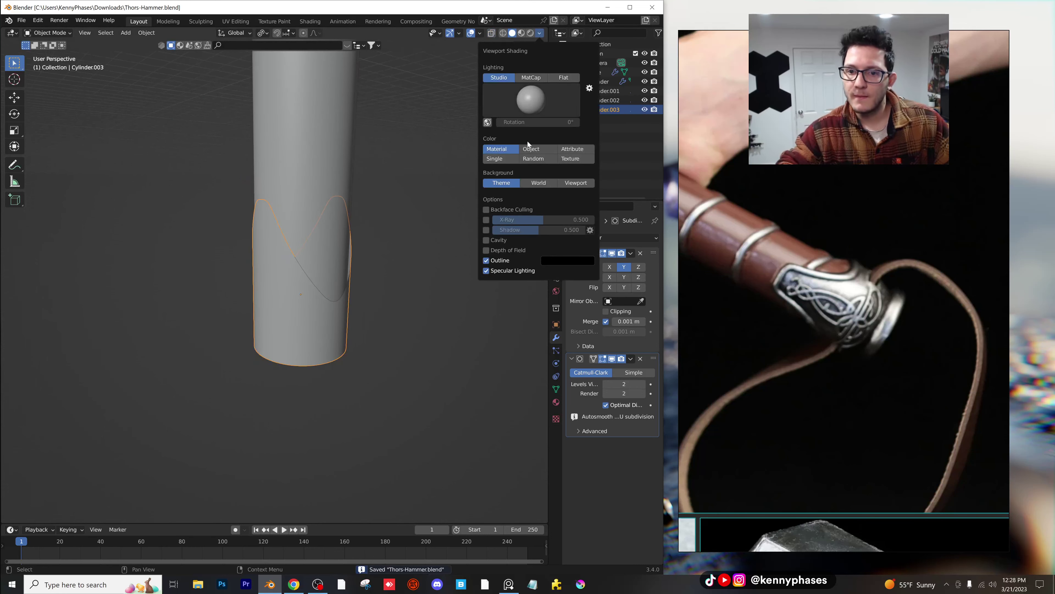
{"action": "left_click", "coordinate": [537, 159]}
{"action": "left_click", "coordinate": [330, 326]}
{"action": "scroll", "coordinate": [332, 320], "scroll_direction": "up", "scroll_amount": 1}
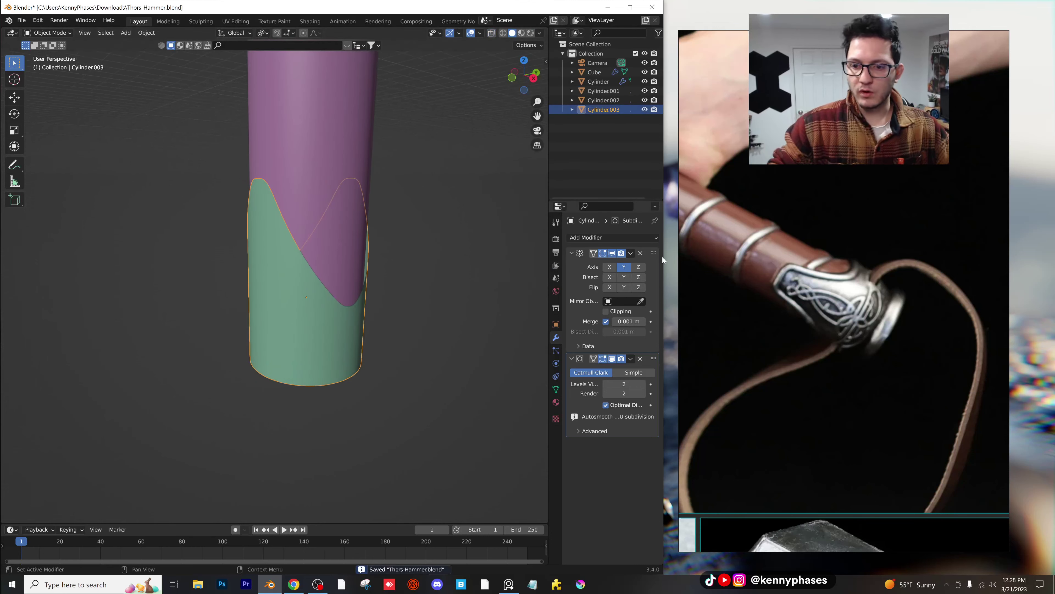
Step: Add a Solidify modifier to the end cap
{"action": "left_click", "coordinate": [595, 237]}
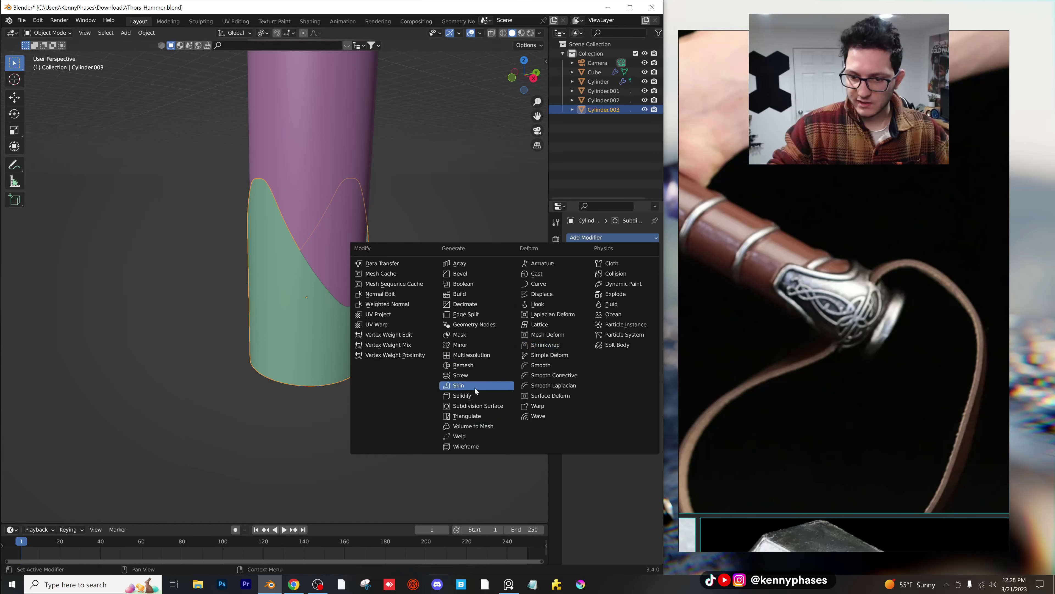
{"action": "left_click", "coordinate": [475, 395]}
{"action": "middle_click_drag", "start_coordinate": [475, 397], "coordinate": [390, 315]}
Step: From the front view, widen the cap's flat peak by scaling its top vertices about 1.33 along X
{"action": "scroll", "coordinate": [333, 333], "scroll_direction": "down", "scroll_amount": 1}
{"action": "left_click", "coordinate": [516, 78]}
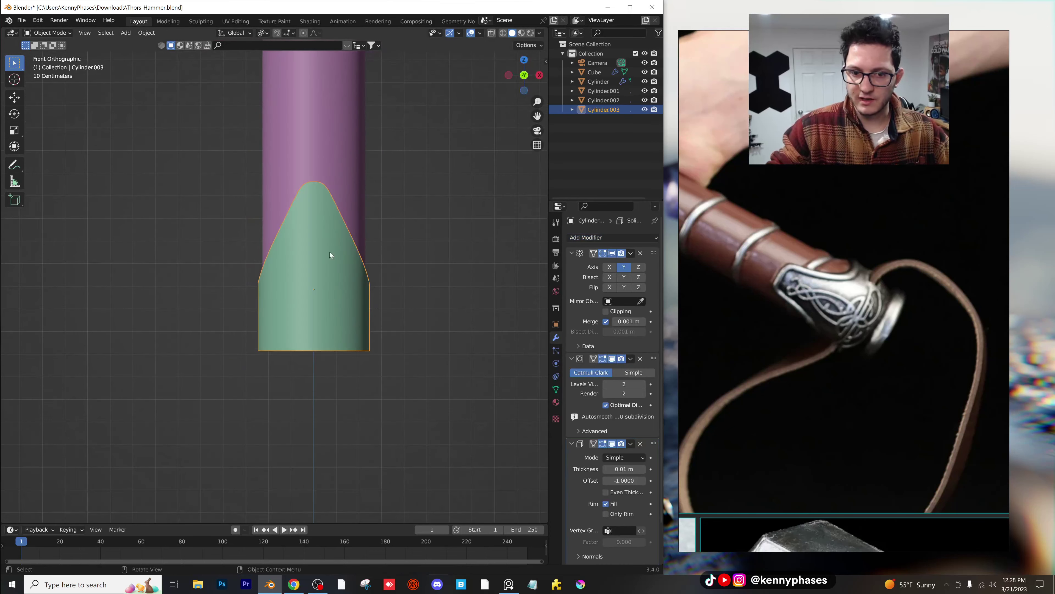
{"action": "scroll", "coordinate": [388, 223], "scroll_direction": "up", "scroll_amount": 5}
{"action": "key", "text": "Tab"}
{"action": "left_click_drag", "start_coordinate": [196, 196], "coordinate": [300, 225]}
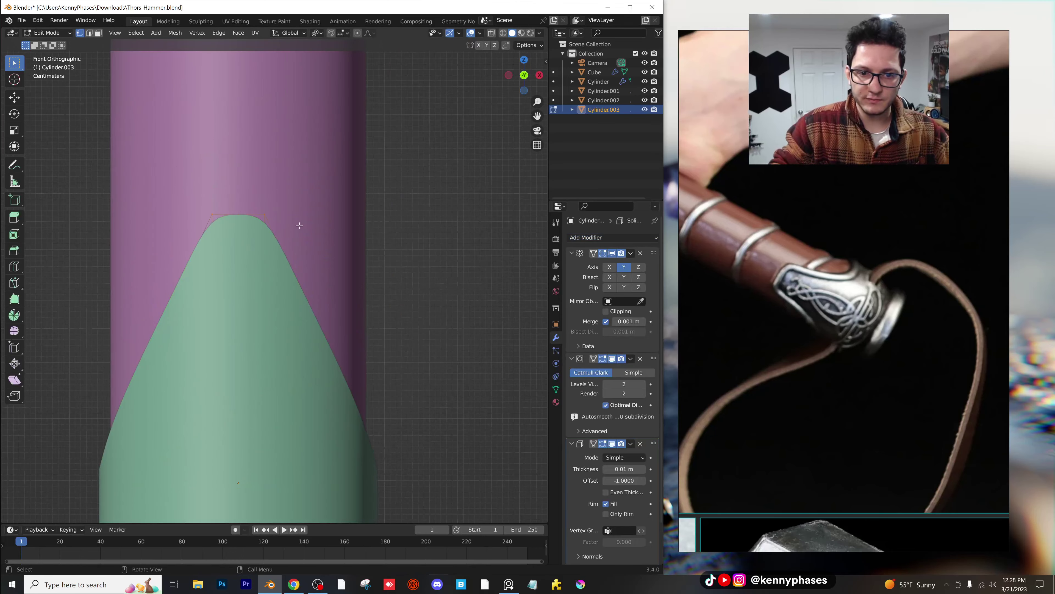
{"action": "key", "text": "s"}
{"action": "key", "text": "x"}
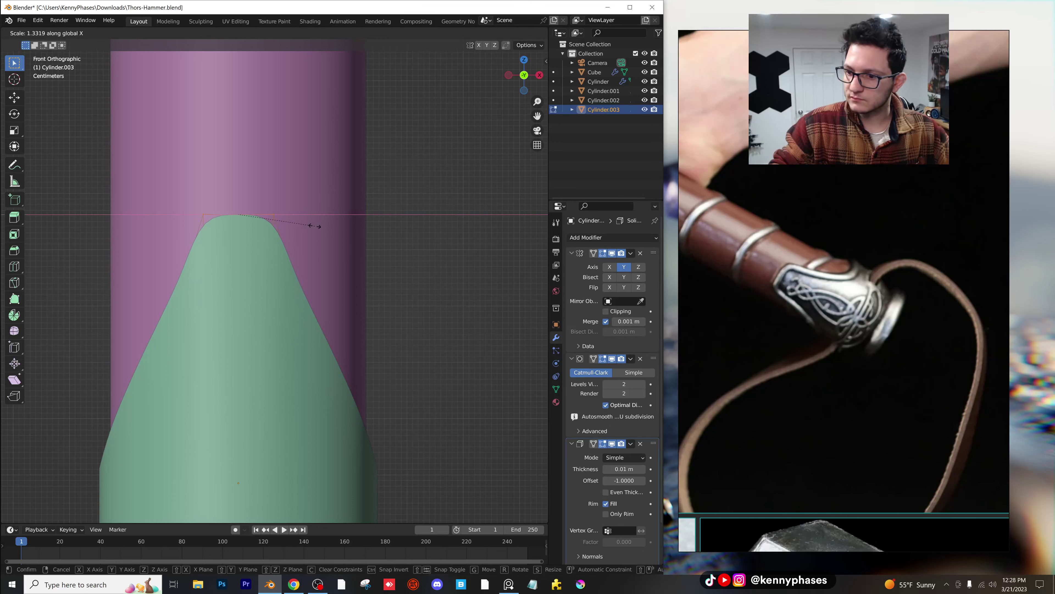
{"action": "left_click", "coordinate": [314, 226]}
{"action": "scroll", "coordinate": [365, 374], "scroll_direction": "down", "scroll_amount": 1}
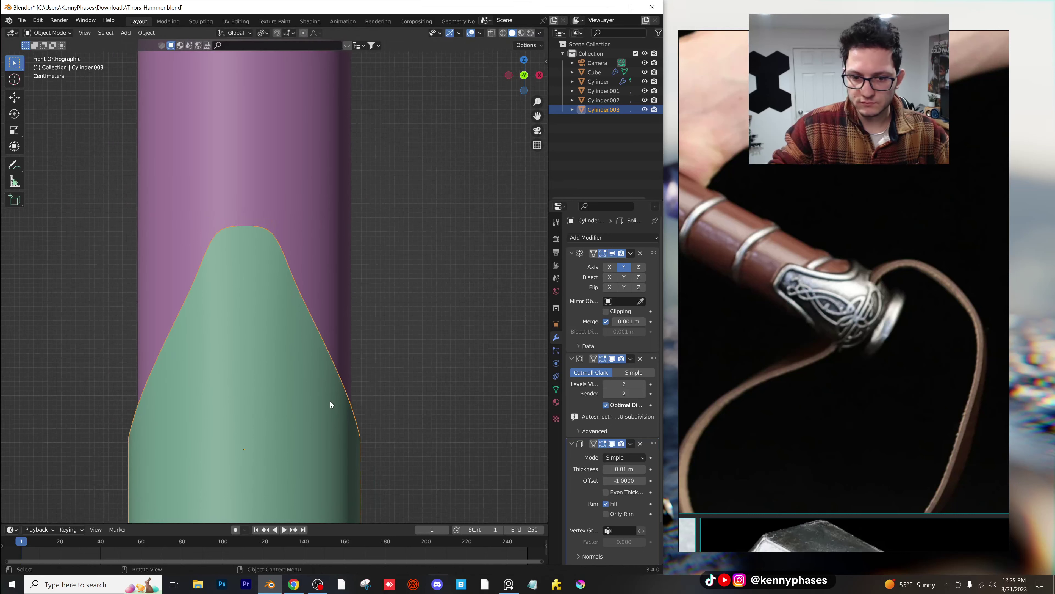
Step: Turn on X-ray, select the edges on both sides of the cap beside the V notches and scale them slightly
{"action": "left_click", "coordinate": [491, 33]}
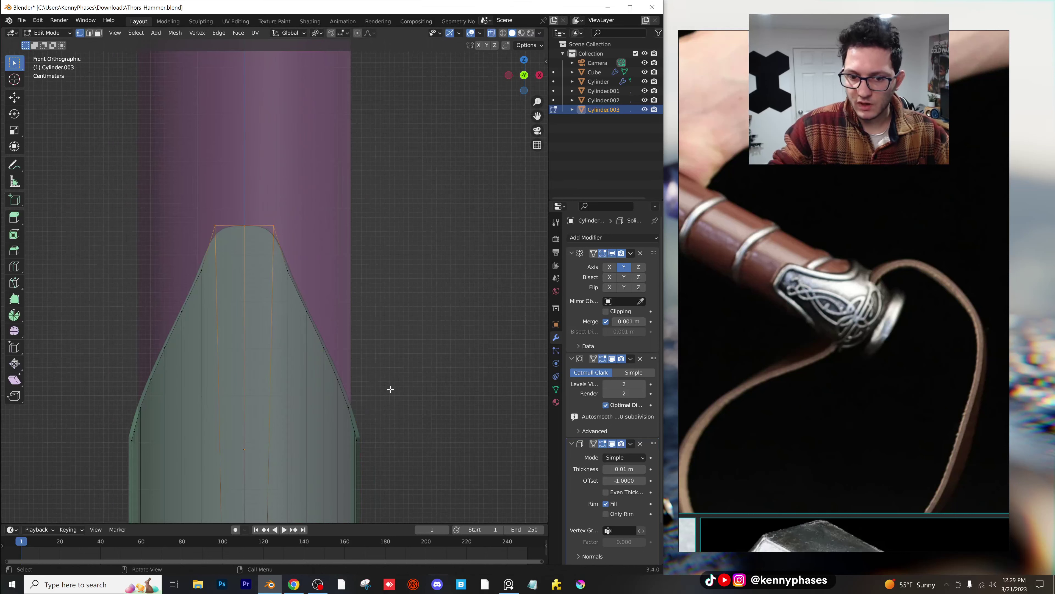
{"action": "scroll", "coordinate": [322, 257], "scroll_direction": "up", "scroll_amount": 4}
{"action": "mouse_move", "coordinate": [319, 260]}
{"action": "middle_mouse_down"}
{"action": "mouse_move", "coordinate": [283, 267]}
{"action": "mouse_move", "coordinate": [306, 266]}
{"action": "middle_mouse_up"}
{"action": "left_click", "coordinate": [522, 78]}
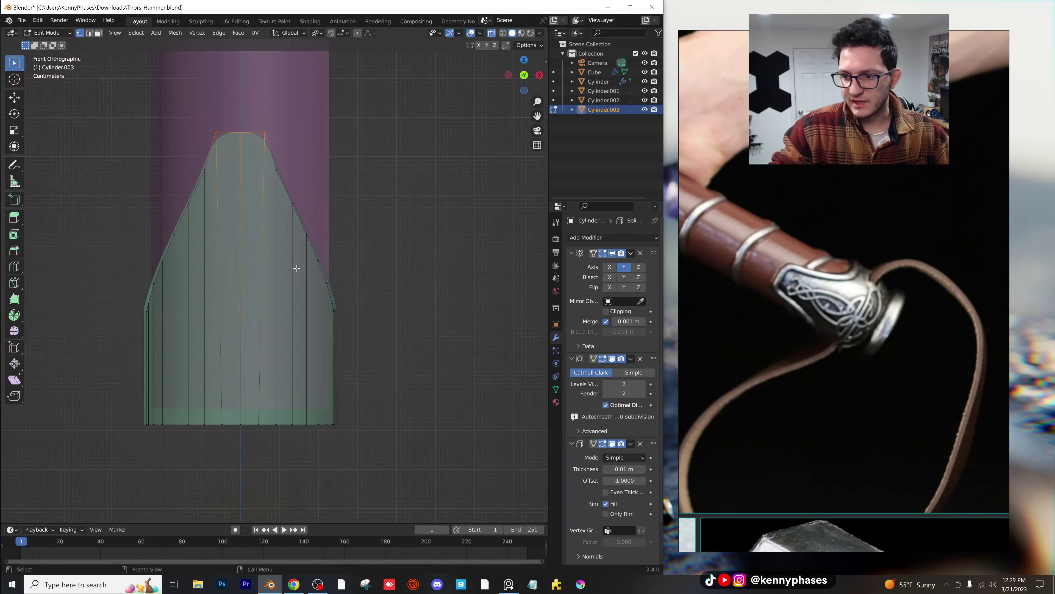
{"action": "left_click", "coordinate": [332, 278], "text": "alt"}
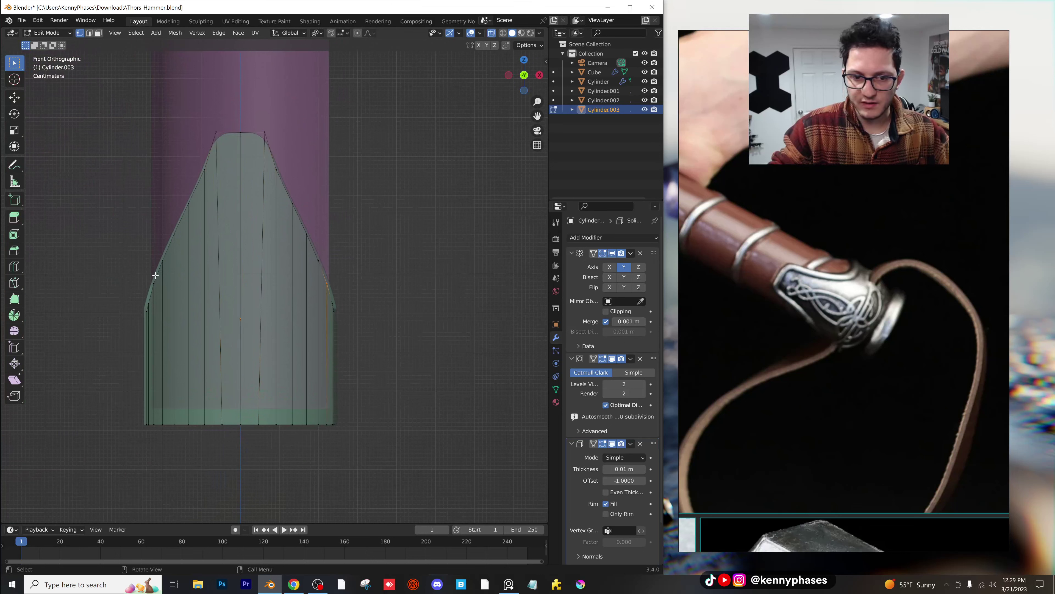
{"action": "left_click", "coordinate": [148, 280], "text": "alt+shift"}
{"action": "key", "text": "s"}
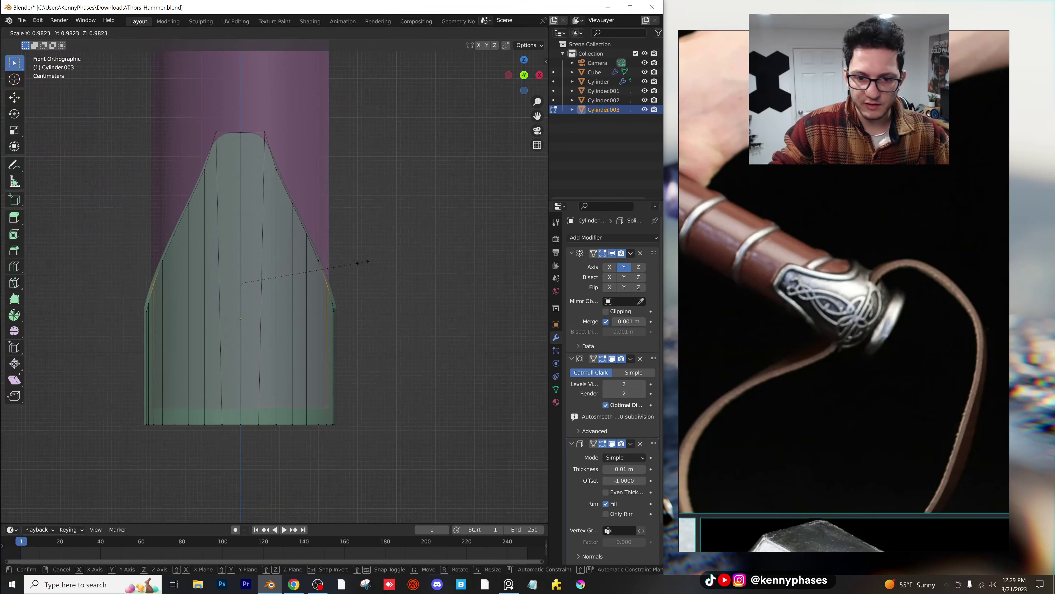
{"action": "left_click", "coordinate": [381, 271]}
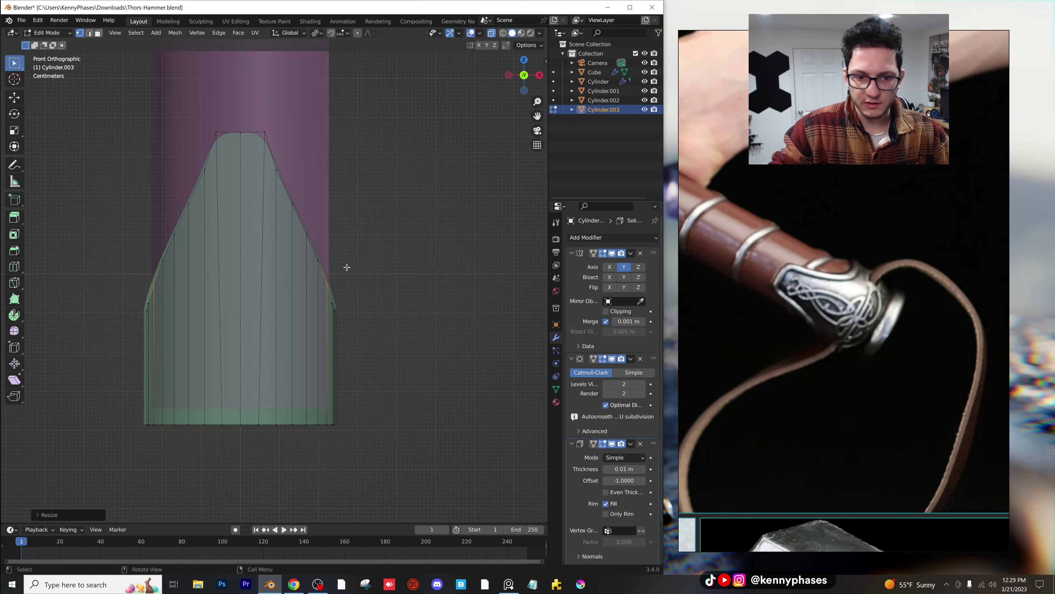
Step: Try scaling the cap's side edges a second time, undo it and inspect the cap in Object Mode
{"action": "key", "text": "s"}
{"action": "left_click", "coordinate": [410, 248]}
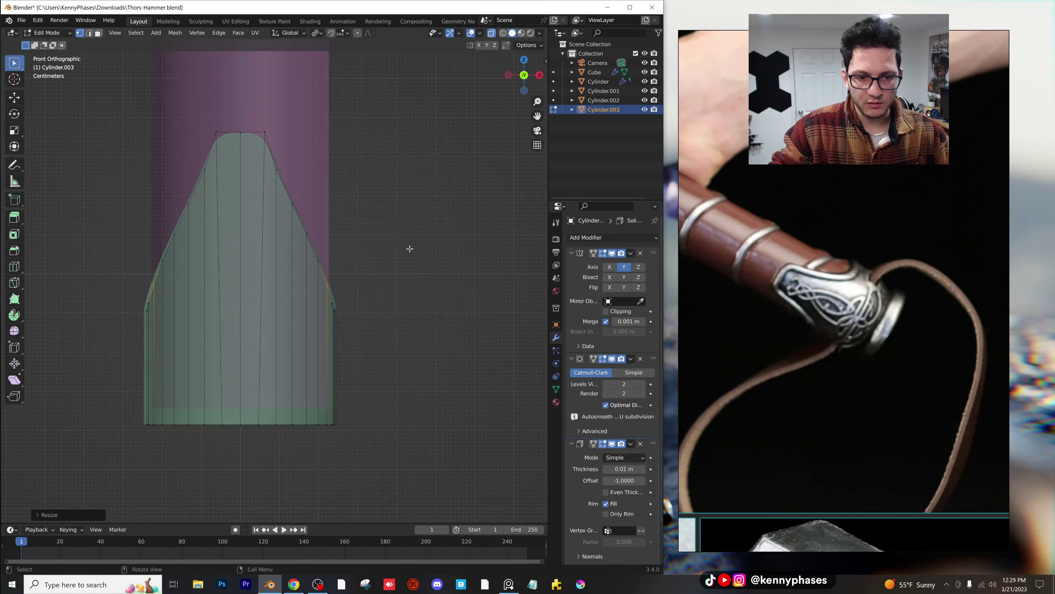
{"action": "key", "text": "ctrl+z"}
{"action": "key", "text": "Tab"}
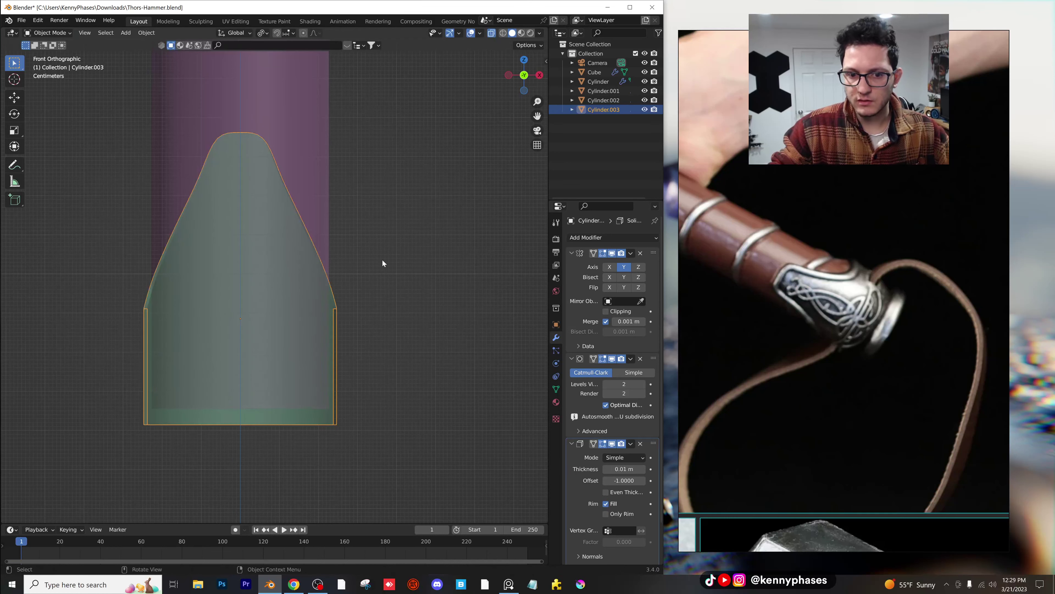
{"action": "middle_click_drag", "start_coordinate": [381, 260], "coordinate": [369, 279]}
{"action": "left_click", "coordinate": [358, 298]}
{"action": "key", "text": "ctrl+z"}
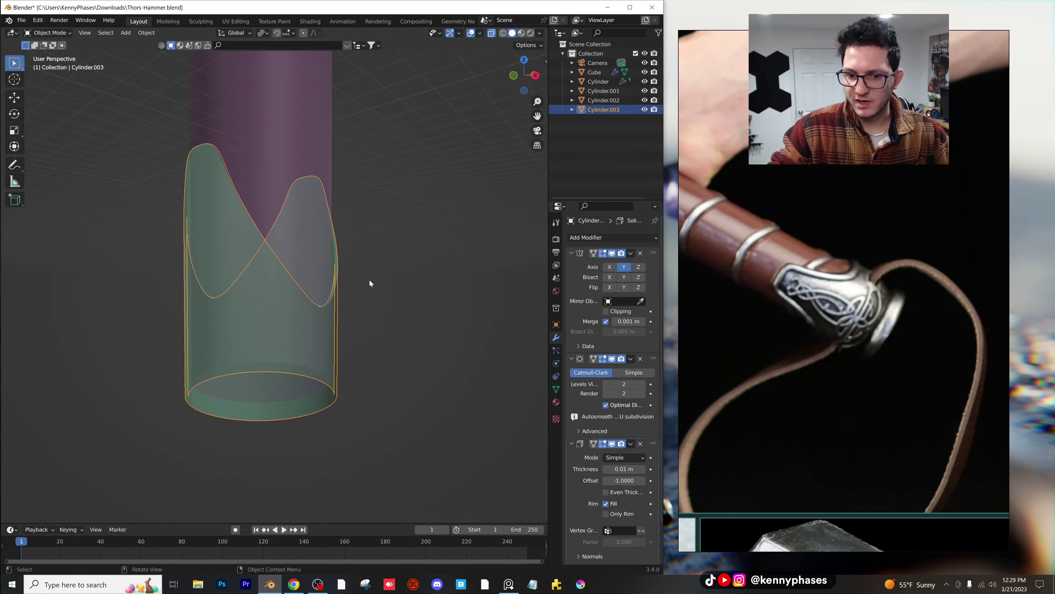
Step: Add a loop cut around the cap below the notches and flatten it by scaling to 0 along Z
{"action": "key", "text": "Tab"}
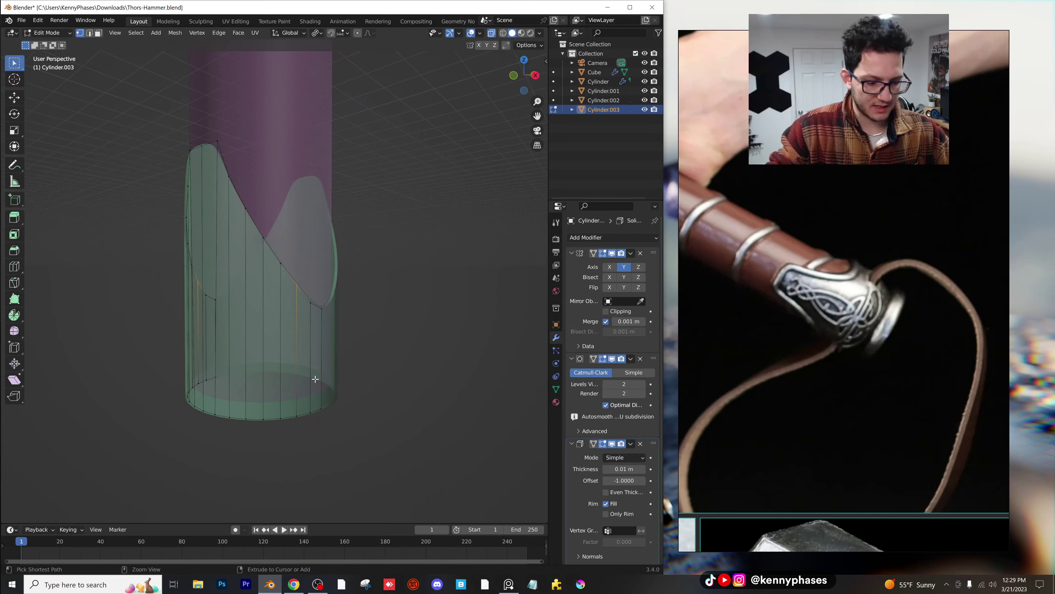
{"action": "key", "text": "ctrl+r"}
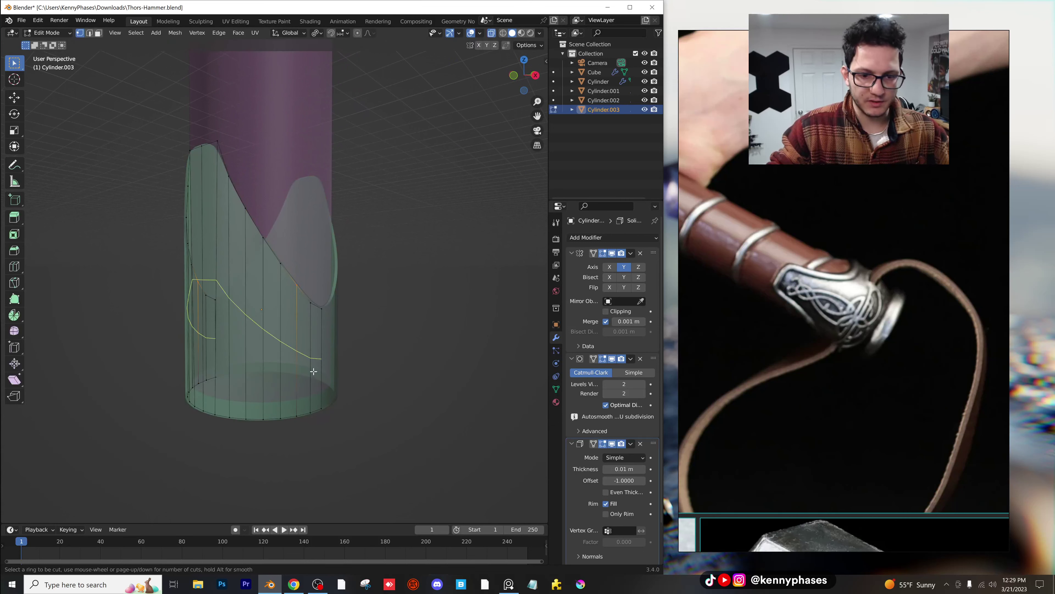
{"action": "left_click", "coordinate": [278, 345]}
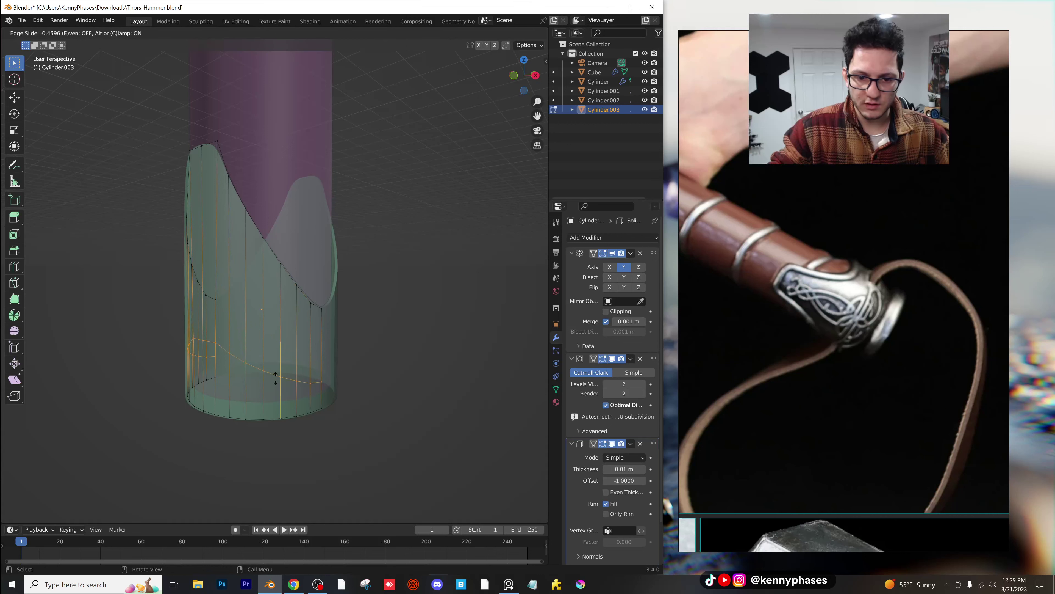
{"action": "left_click", "coordinate": [276, 369]}
{"action": "key", "text": "s"}
{"action": "key", "text": "z"}
{"action": "key", "text": "0"}
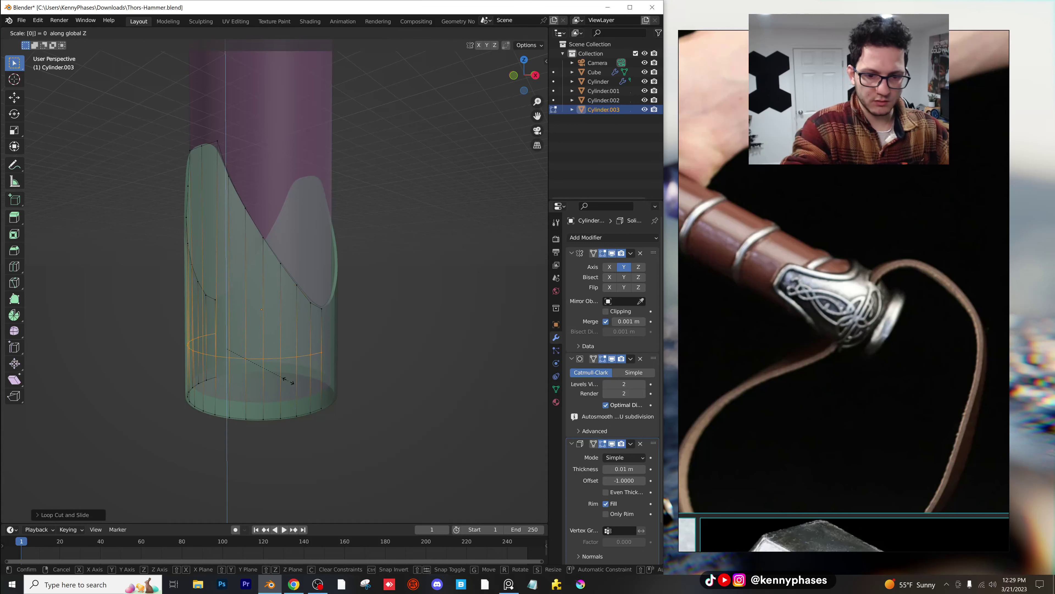
{"action": "key", "text": "Return"}
Step: From the back view, move the flattened loop down along Z by about 0.11 m, close to the cap's bottom edge
{"action": "left_click", "coordinate": [537, 76]}
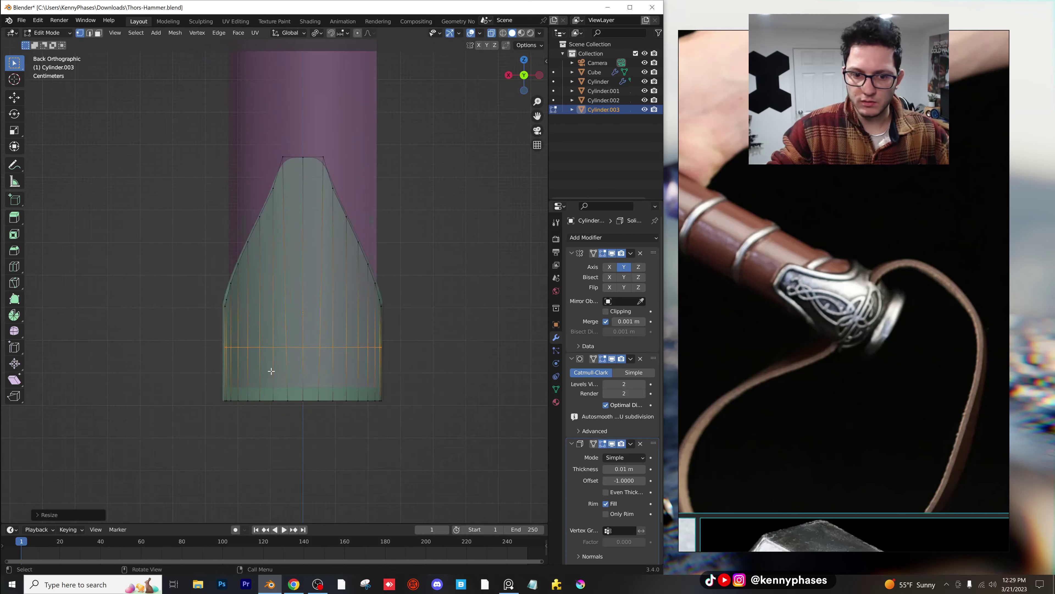
{"action": "scroll", "coordinate": [290, 359], "scroll_direction": "up", "scroll_amount": 3}
{"action": "key", "text": "g"}
{"action": "key", "text": "z"}
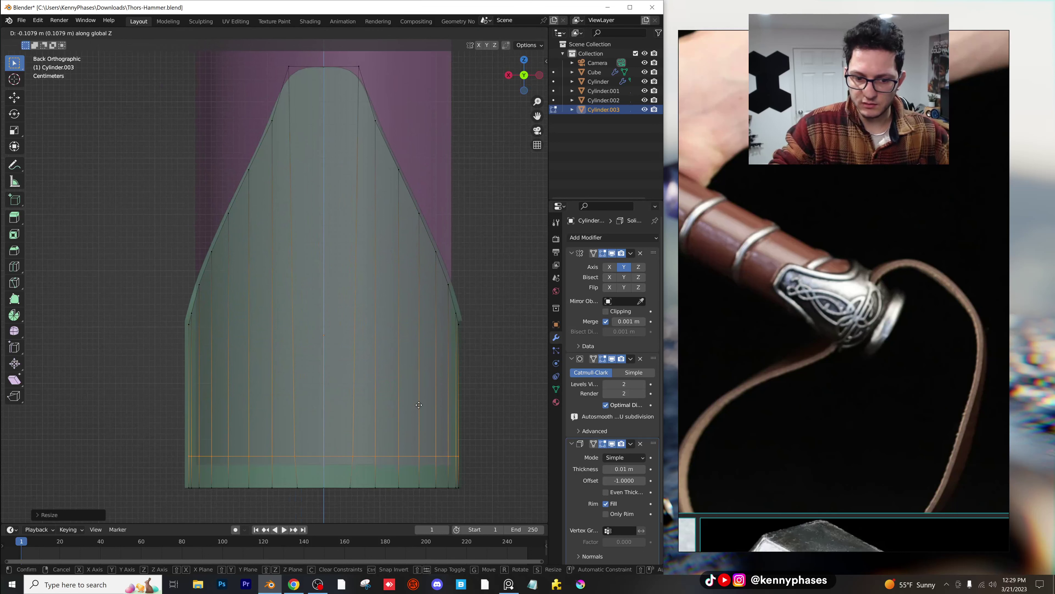
{"action": "left_click", "coordinate": [469, 403]}
Step: Add a supporting loop cut just beneath the flattened loop and another one between it and the cap's bottom edge
{"action": "key", "text": "ctrl+r"}
{"action": "left_click", "coordinate": [374, 468]}
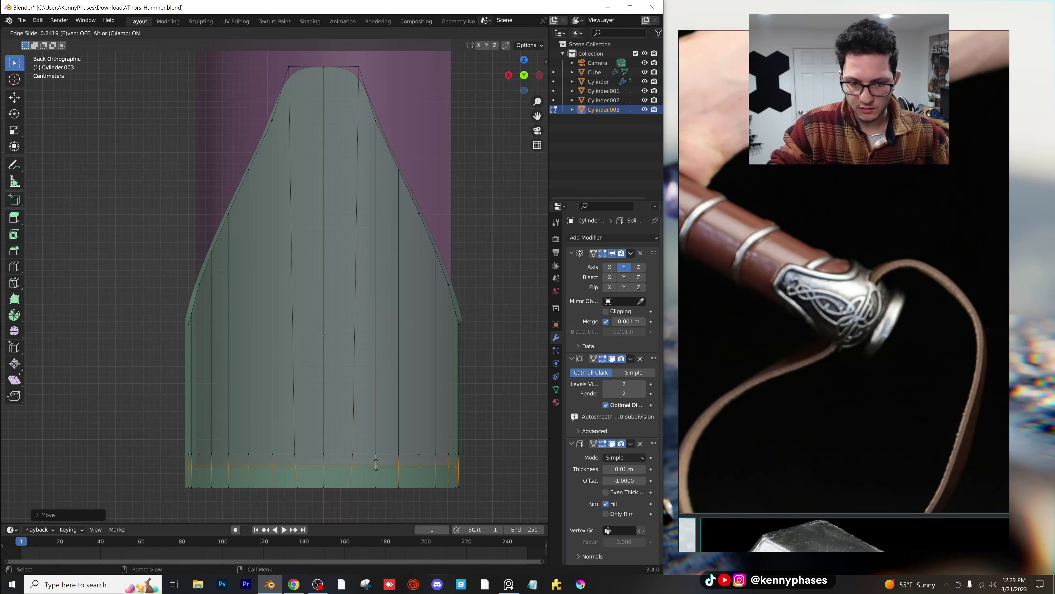
{"action": "left_click", "coordinate": [378, 457]}
{"action": "key", "text": "ctrl+r"}
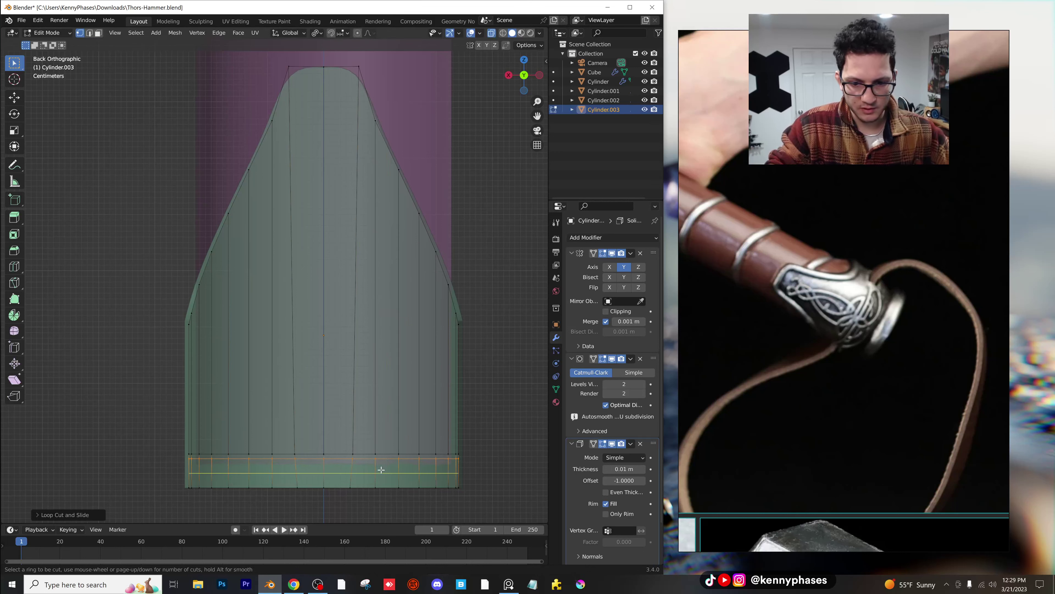
{"action": "left_click", "coordinate": [380, 467]}
{"action": "left_click", "coordinate": [465, 469]}
Step: Scale the lower loop inward to about 0.9 to form a groove and move it slightly up along Z
{"action": "key", "text": "s"}
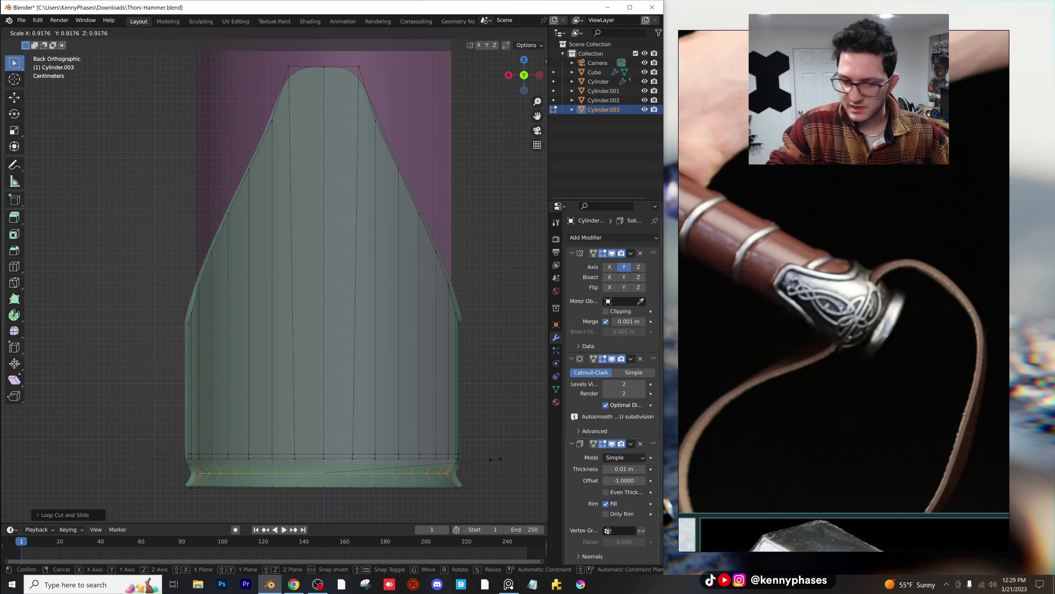
{"action": "left_click", "coordinate": [484, 461]}
{"action": "key", "text": "g"}
{"action": "key", "text": "z"}
{"action": "left_click", "coordinate": [482, 456]}
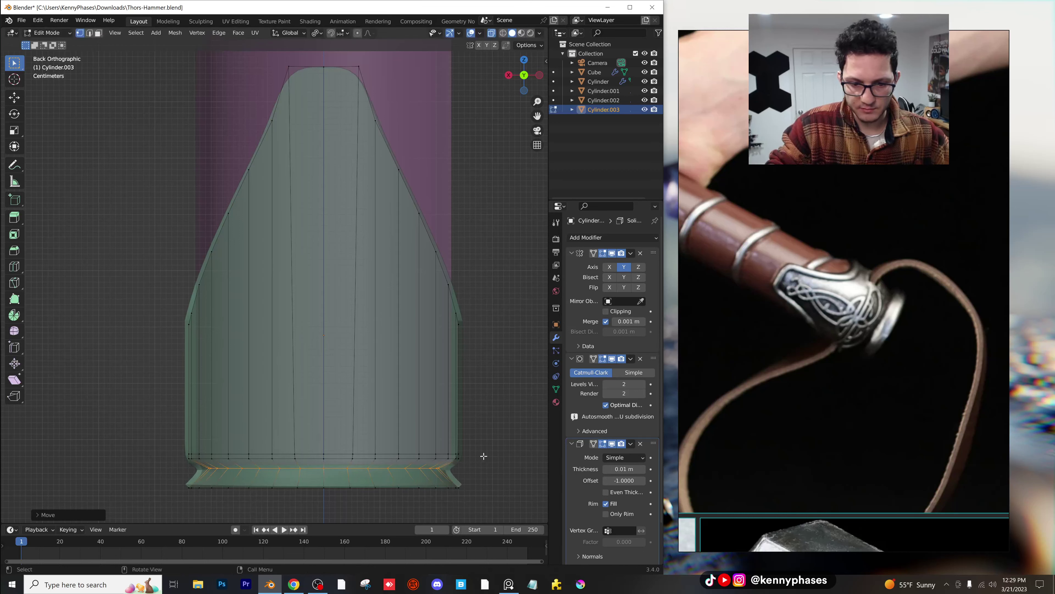
Step: Add a loop cut between the groove and the cap's bottom edge and scale it outward to about 1.1 as a lip
{"action": "key", "text": "g"}
{"action": "key", "text": "g"}
{"action": "left_click", "coordinate": [427, 479]}
{"action": "key", "text": "s"}
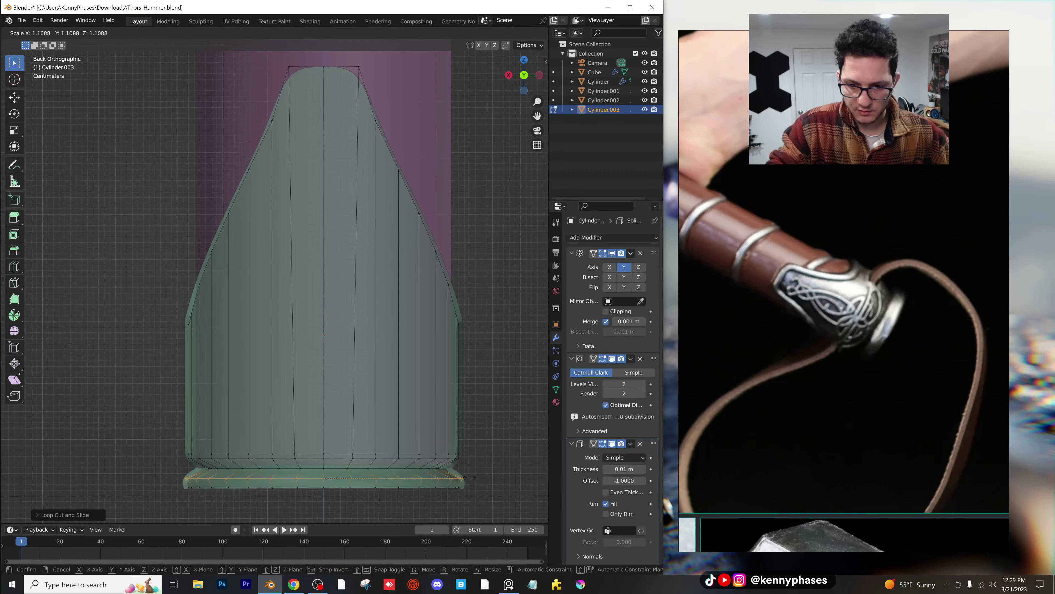
{"action": "left_click", "coordinate": [468, 477]}
Step: Add a loop cut to the cap's flared lip and slide it down close to the bottom edge
{"action": "scroll", "coordinate": [360, 317], "scroll_direction": "up", "scroll_amount": 2}
{"action": "key", "text": "ctrl+r"}
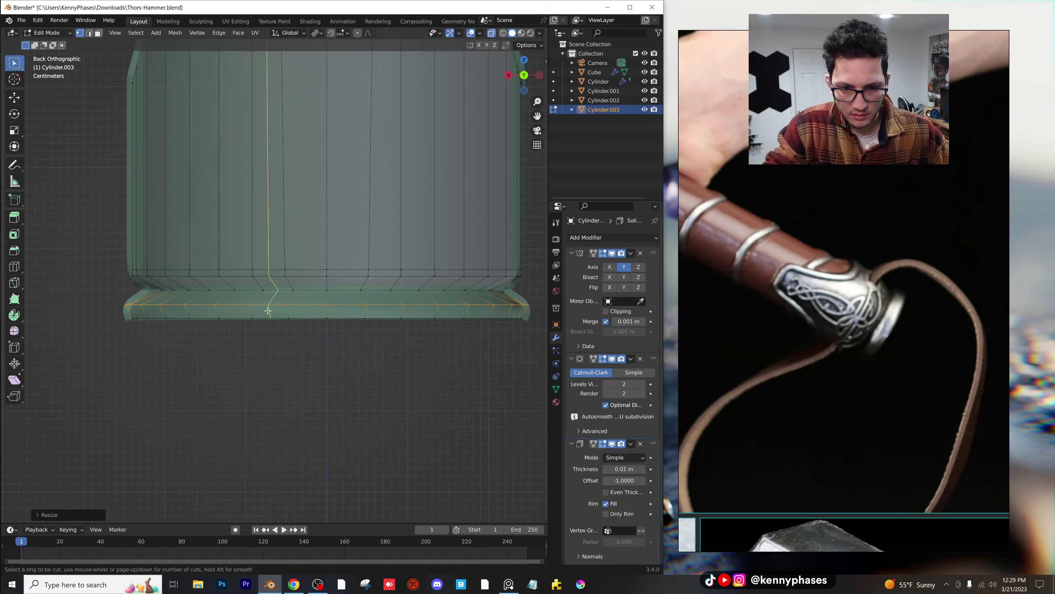
{"action": "left_click", "coordinate": [282, 312]}
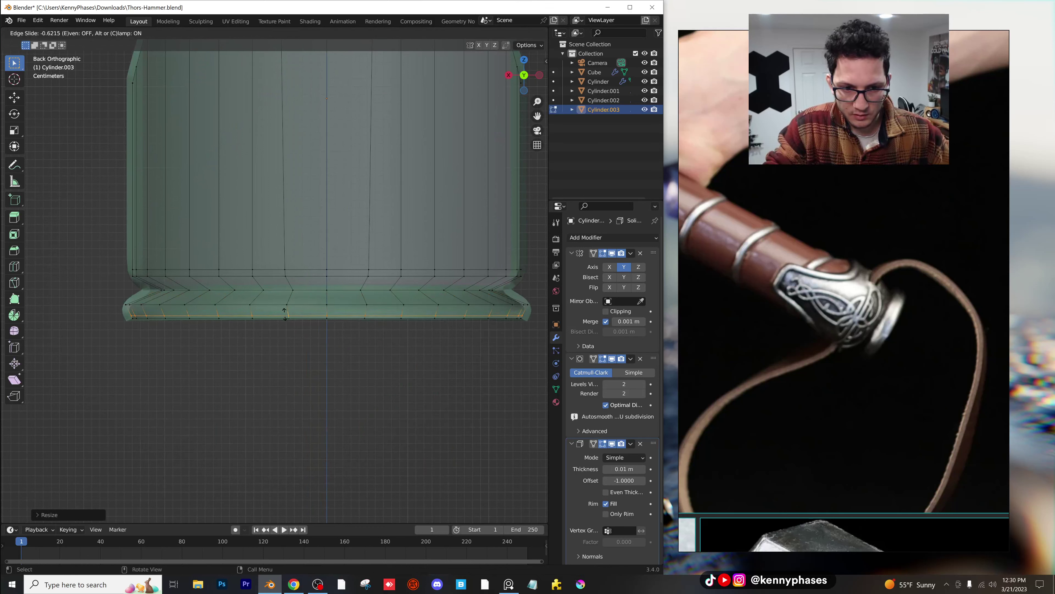
{"action": "left_click", "coordinate": [285, 313]}
Step: Select the lip's upper edge loop, move it up along Z by about 0.008 m, and leave mesh editing
{"action": "left_click", "coordinate": [118, 301], "text": "alt"}
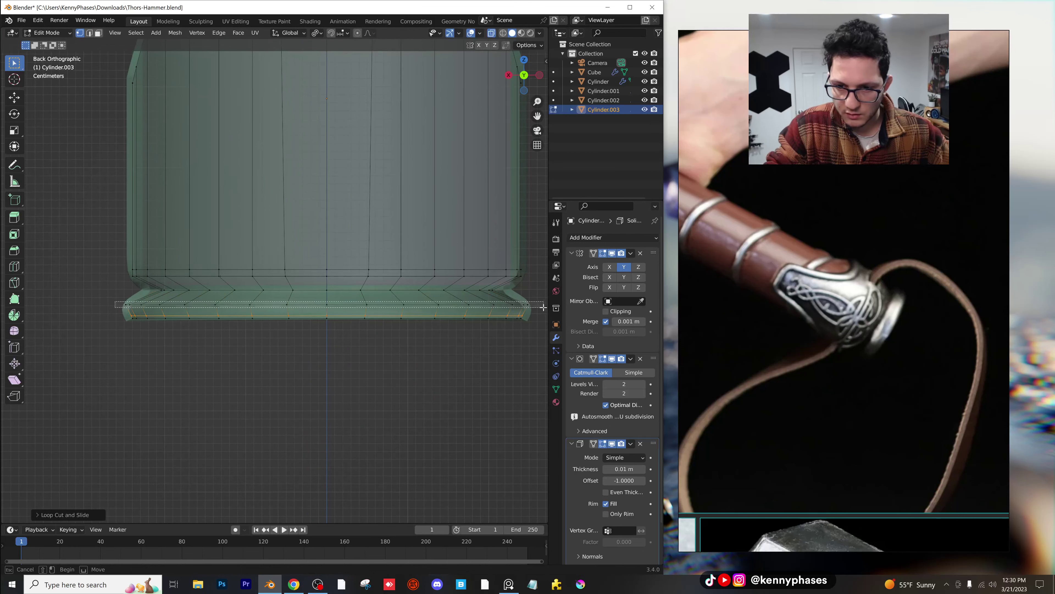
{"action": "key", "text": "g"}
{"action": "key", "text": "z"}
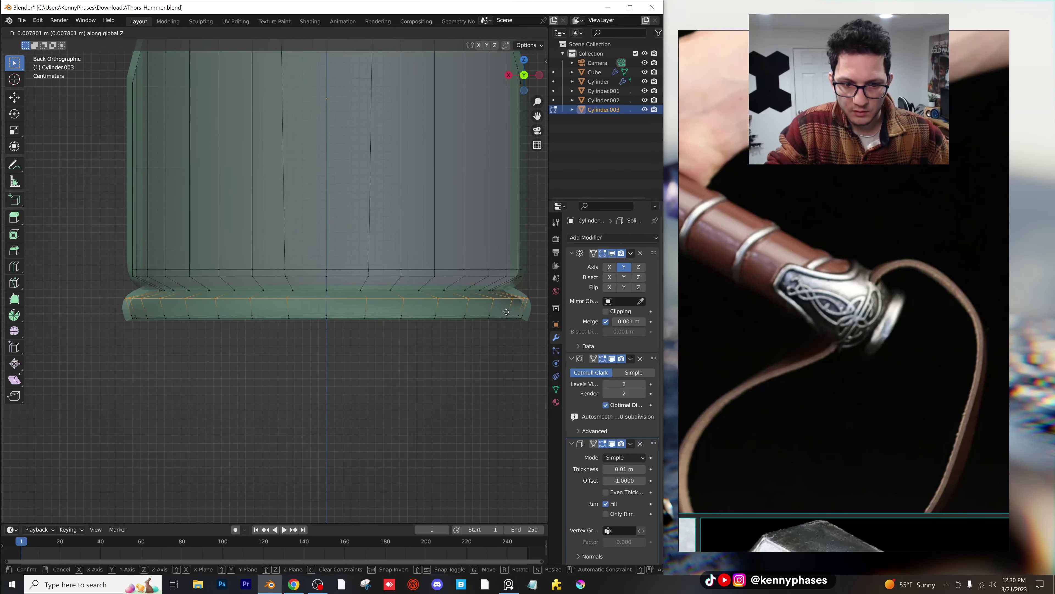
{"action": "left_click", "coordinate": [505, 312]}
{"action": "key", "text": "Tab"}
Step: Turn off X-ray display, reopen the cap's mesh for editing with the lip's seam in view, and save the file
{"action": "middle_click_drag", "start_coordinate": [377, 342], "coordinate": [407, 349]}
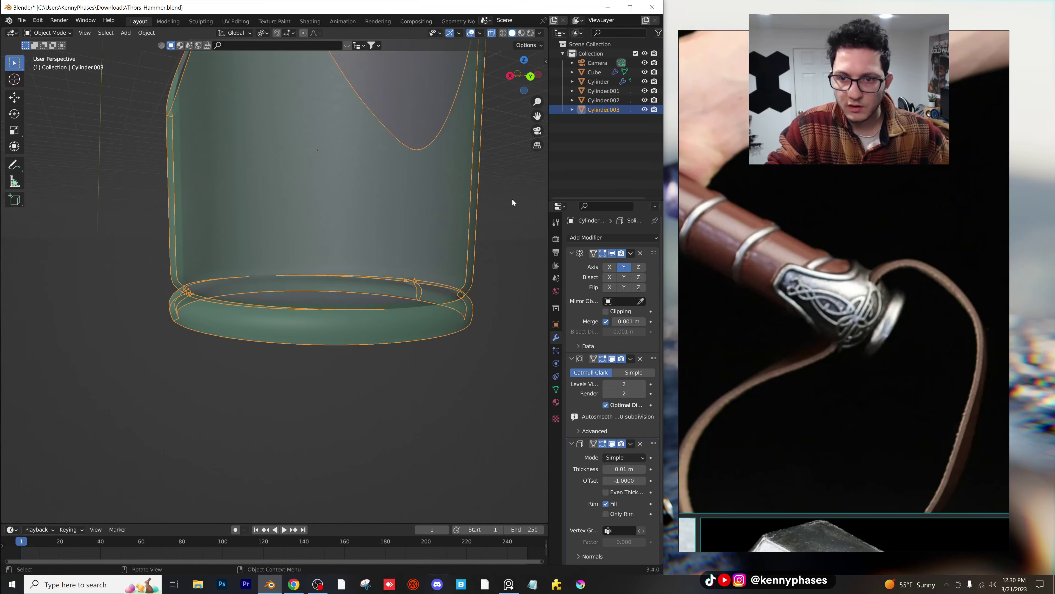
{"action": "left_click", "coordinate": [492, 33]}
{"action": "middle_click_drag", "start_coordinate": [481, 327], "coordinate": [430, 254]}
{"action": "scroll", "coordinate": [383, 293], "scroll_direction": "up", "scroll_amount": 2}
{"action": "key", "text": "Tab"}
{"action": "middle_click_drag", "start_coordinate": [387, 285], "coordinate": [386, 307]}
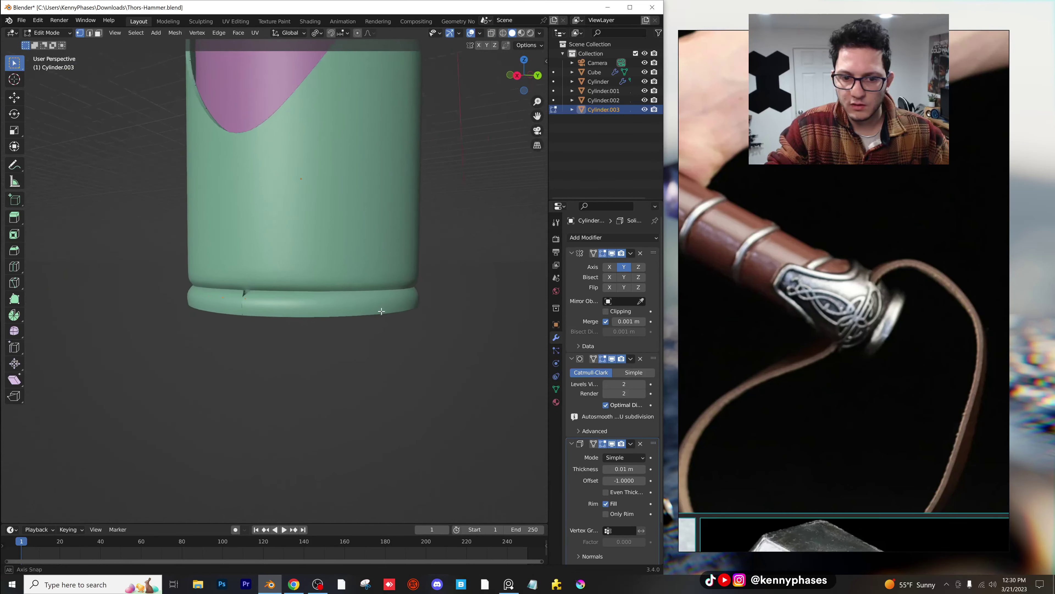
{"action": "scroll", "coordinate": [380, 312], "scroll_direction": "up", "scroll_amount": 3}
{"action": "key", "text": "ctrl+s"}
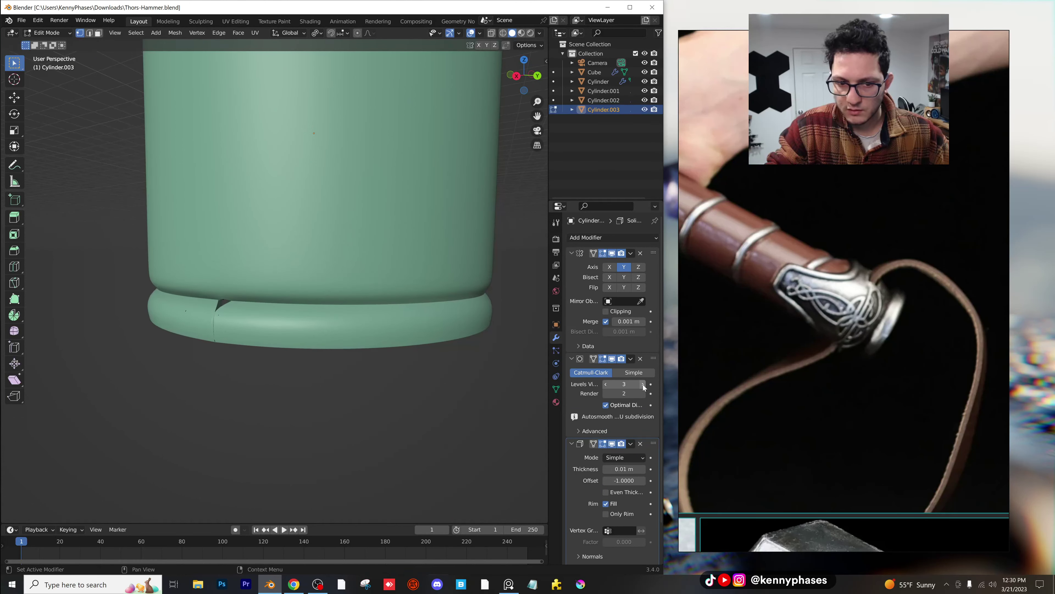
Step: Increase the cap's Mirror merge distance to about 0.0466 m to close the gap at the lip's seam
{"action": "left_click_drag", "start_coordinate": [613, 323], "coordinate": [625, 322]}
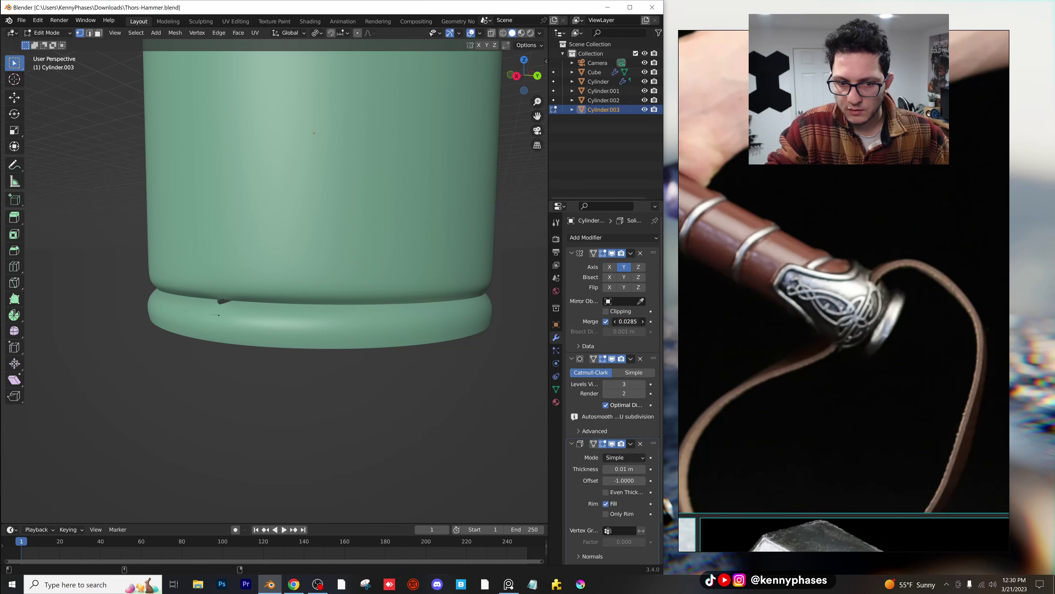
{"action": "scroll", "coordinate": [324, 341], "scroll_direction": "down", "scroll_amount": 4}
{"action": "middle_click_drag", "start_coordinate": [316, 309], "coordinate": [319, 437]}
{"action": "scroll", "coordinate": [332, 418], "scroll_direction": "down", "scroll_amount": 4}
{"action": "middle_click_drag", "start_coordinate": [350, 397], "coordinate": [314, 382]}
Step: Examine the cap on the handle and the remaining gap at the lip's seam in Object Mode
{"action": "scroll", "coordinate": [314, 382], "scroll_direction": "down", "scroll_amount": 5}
{"action": "scroll", "coordinate": [315, 382], "scroll_direction": "down", "scroll_amount": 4}
{"action": "middle_click_drag", "start_coordinate": [303, 310], "coordinate": [310, 374], "text": "shift"}
{"action": "middle_click_drag", "start_coordinate": [310, 374], "coordinate": [311, 337]}
{"action": "scroll", "coordinate": [296, 439], "scroll_direction": "up", "scroll_amount": 6}
{"action": "middle_click_drag", "start_coordinate": [310, 461], "coordinate": [299, 340], "text": "shift"}
{"action": "scroll", "coordinate": [327, 327], "scroll_direction": "up", "scroll_amount": 3}
{"action": "key", "text": "Tab"}
{"action": "scroll", "coordinate": [332, 345], "scroll_direction": "down", "scroll_amount": 1}
{"action": "scroll", "coordinate": [343, 338], "scroll_direction": "up", "scroll_amount": 3}
{"action": "scroll", "coordinate": [357, 336], "scroll_direction": "up", "scroll_amount": 2}
{"action": "scroll", "coordinate": [621, 450], "scroll_direction": "down", "scroll_amount": 3}
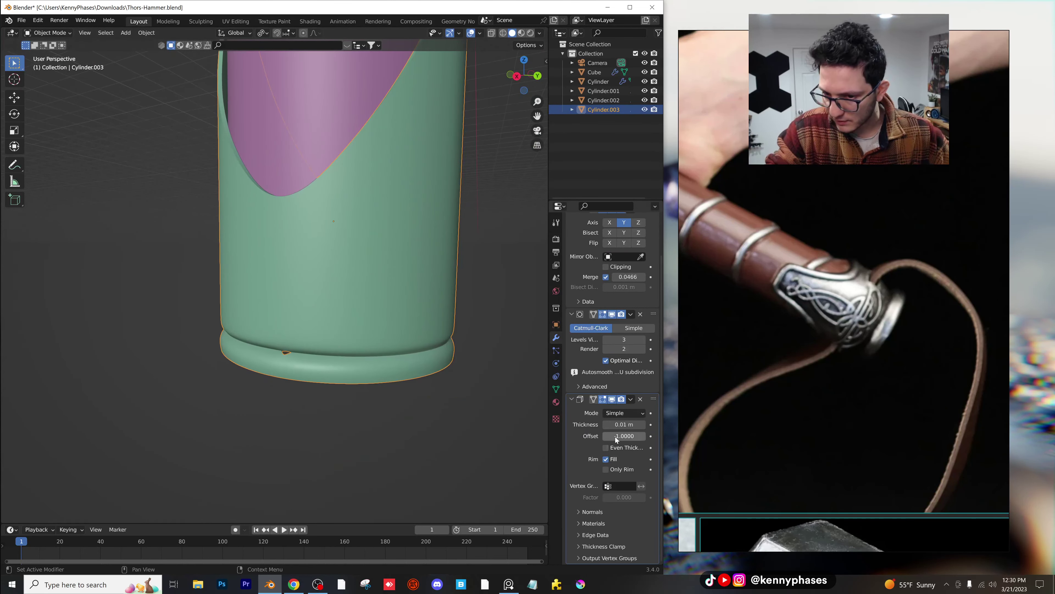
Step: Hide and reshow the cap's Solidify effect for comparison, and set its thickness to 0.019 m
{"action": "left_click", "coordinate": [613, 399]}
{"action": "left_click", "coordinate": [612, 399]}
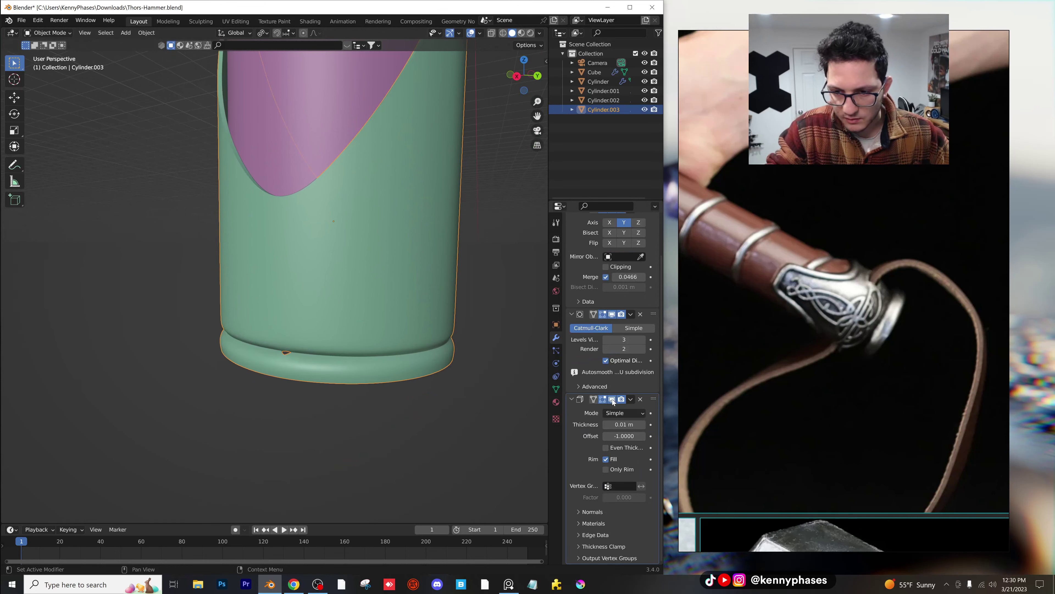
{"action": "left_click_drag", "start_coordinate": [623, 424], "coordinate": [639, 425]}
{"action": "scroll", "coordinate": [384, 345], "scroll_direction": "down", "scroll_amount": 4}
{"action": "middle_click_drag", "start_coordinate": [385, 346], "coordinate": [361, 368]}
{"action": "scroll", "coordinate": [375, 337], "scroll_direction": "up", "scroll_amount": 2}
{"action": "scroll", "coordinate": [360, 365], "scroll_direction": "down", "scroll_amount": 2}
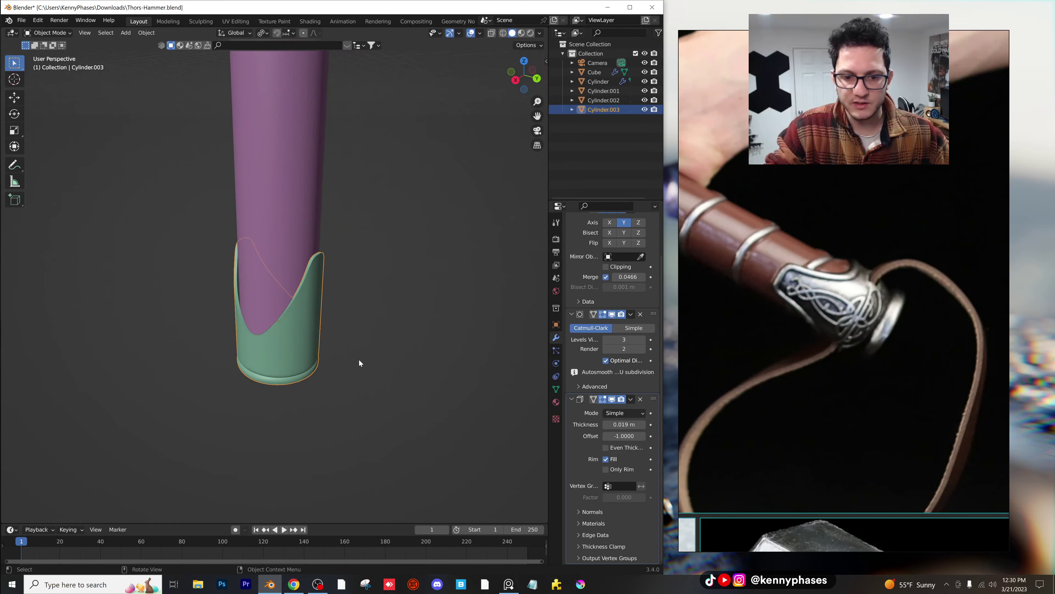
Step: Duplicate the collar at the handle's upper end and move the copy down along Z by about 3 m
{"action": "scroll", "coordinate": [359, 362], "scroll_direction": "up", "scroll_amount": 3}
{"action": "scroll", "coordinate": [355, 350], "scroll_direction": "down", "scroll_amount": 6}
{"action": "middle_click_drag", "start_coordinate": [307, 181], "coordinate": [281, 340], "text": "shift"}
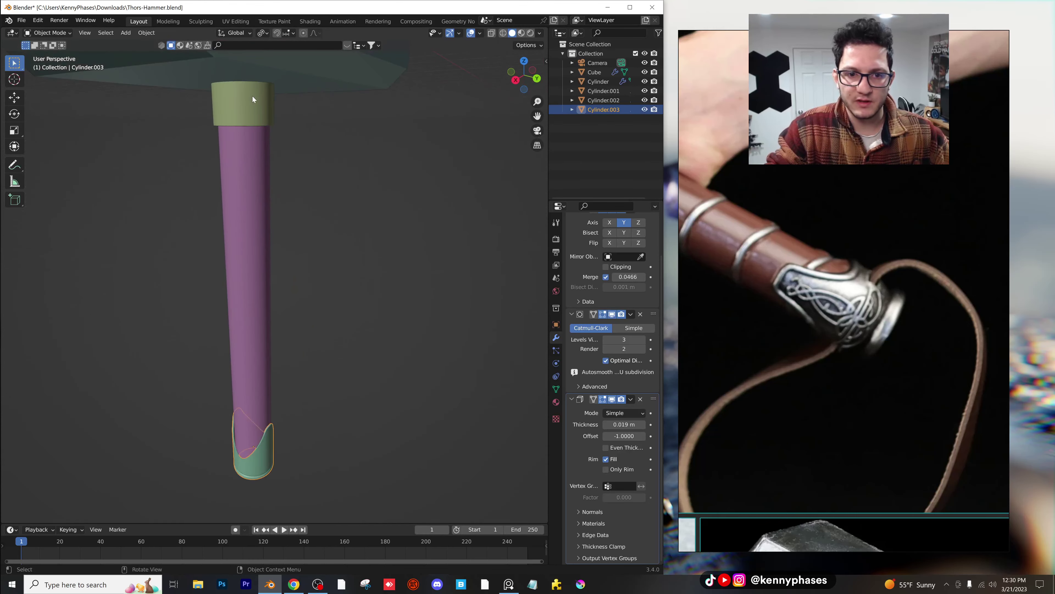
{"action": "left_click", "coordinate": [252, 95]}
{"action": "key", "text": "shift+d"}
{"action": "right_click", "coordinate": [302, 207]}
{"action": "key", "text": "g"}
{"action": "key", "text": "z"}
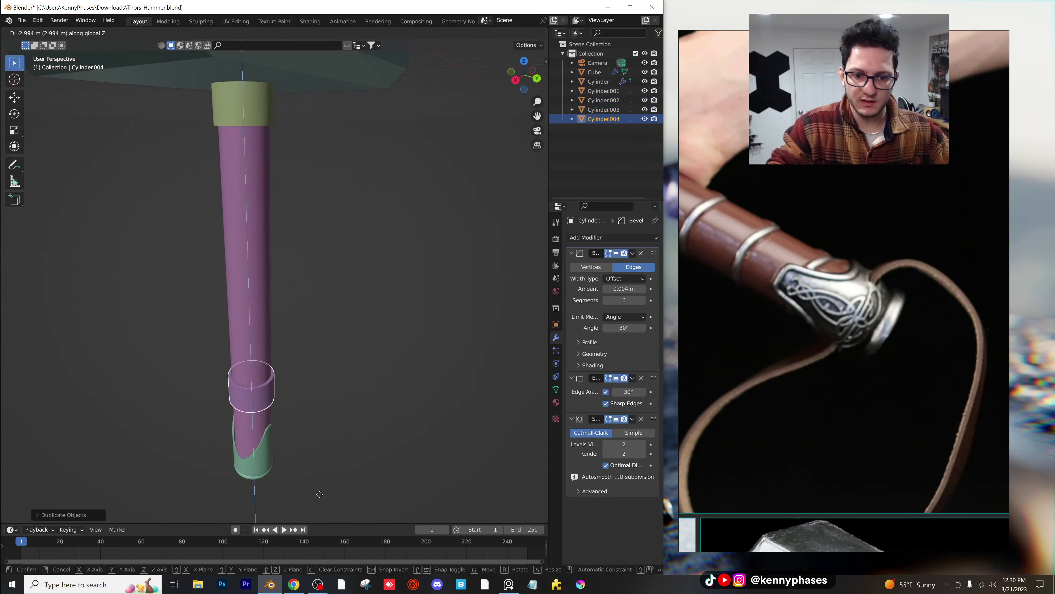
{"action": "left_click", "coordinate": [319, 497]}
Step: Move the collar copy down along Z by about 1.1 m to the cap's base and flatten it along Z into a thin disc
{"action": "scroll", "coordinate": [326, 387], "scroll_direction": "up", "scroll_amount": 1}
{"action": "middle_click_drag", "start_coordinate": [293, 470], "coordinate": [322, 338], "text": "shift"}
{"action": "key", "text": "g"}
{"action": "key", "text": "z"}
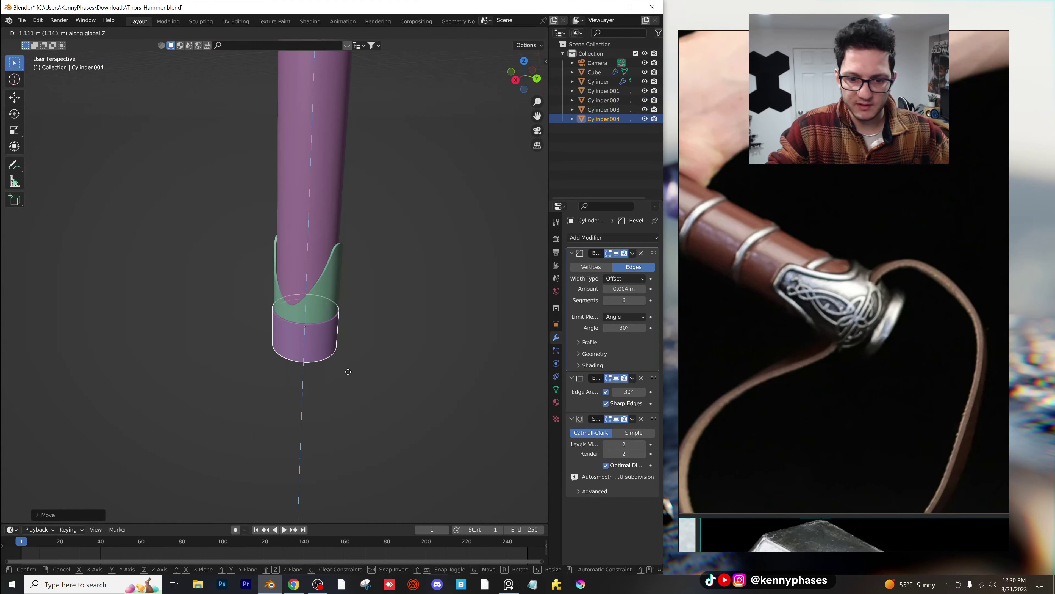
{"action": "key", "text": "s"}
{"action": "key", "text": "z"}
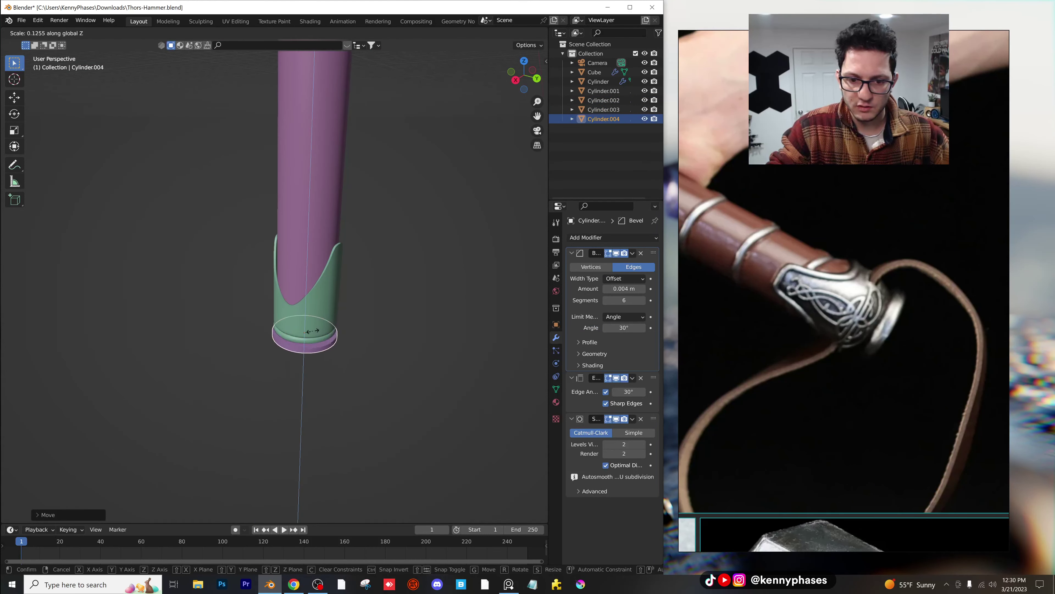
{"action": "left_click", "coordinate": [310, 330]}
Step: From the right view, raise the disc along Z to the cap's bottom rim and scale it down to fit the lip
{"action": "scroll", "coordinate": [326, 334], "scroll_direction": "up", "scroll_amount": 4}
{"action": "left_click", "coordinate": [516, 80]}
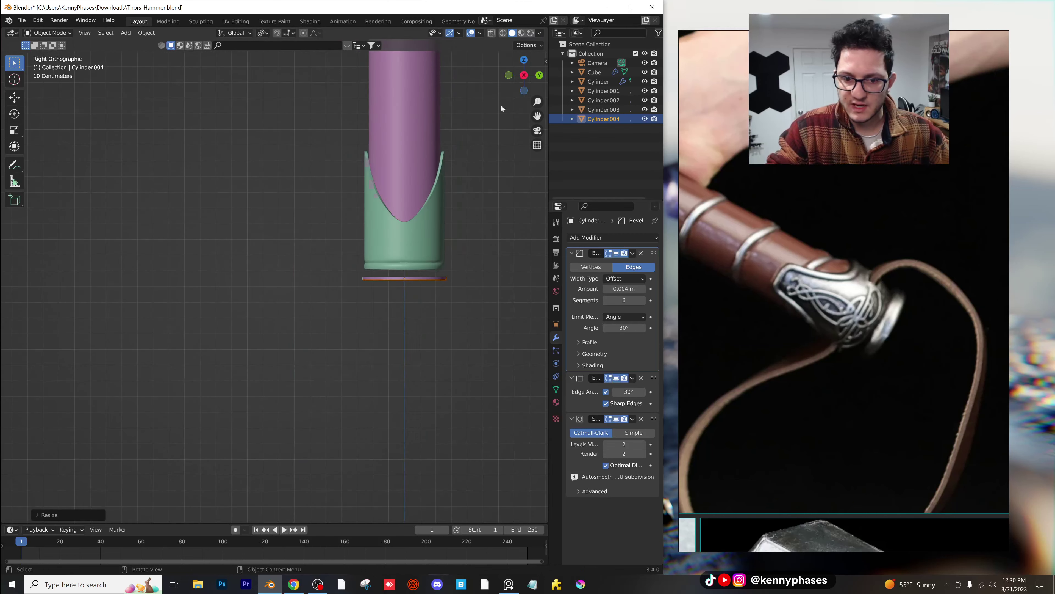
{"action": "scroll", "coordinate": [393, 290], "scroll_direction": "up", "scroll_amount": 2}
{"action": "middle_click_drag", "start_coordinate": [392, 290], "coordinate": [177, 324], "text": "shift"}
{"action": "scroll", "coordinate": [263, 303], "scroll_direction": "up", "scroll_amount": 2}
{"action": "scroll", "coordinate": [263, 303], "scroll_direction": "up", "scroll_amount": 2}
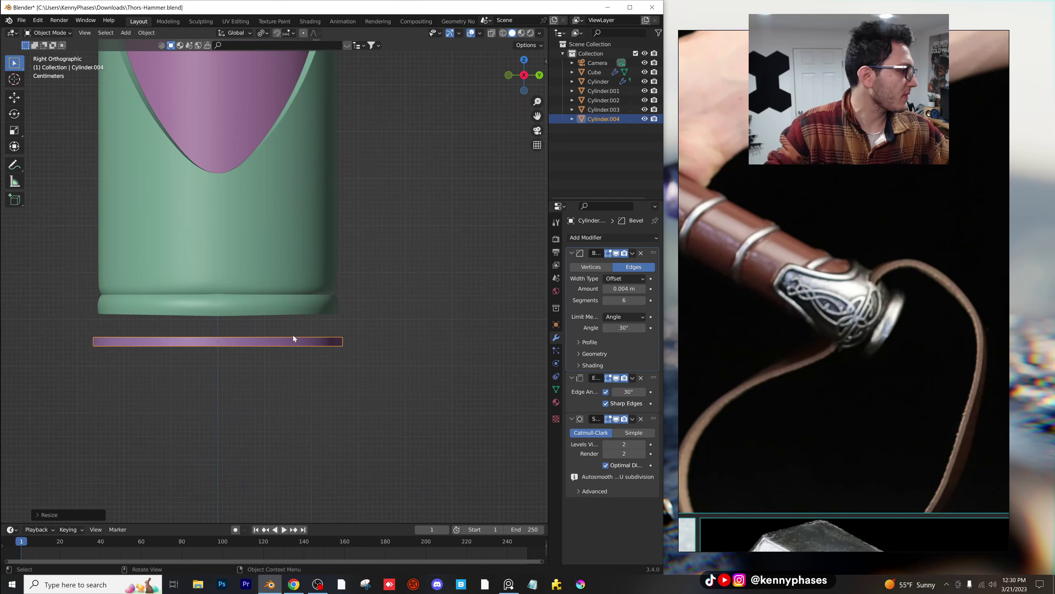
{"action": "key", "text": "g"}
{"action": "key", "text": "z"}
{"action": "left_click", "coordinate": [302, 310]}
{"action": "key", "text": "s"}
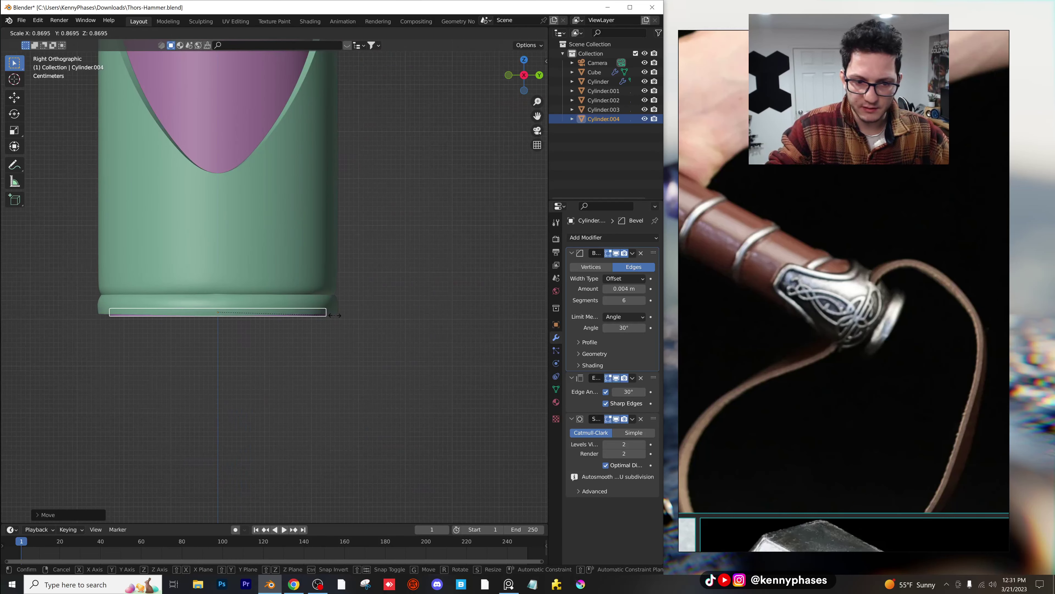
{"action": "left_click", "coordinate": [340, 315]}
Step: Viewed from below, enlarge the disc slightly and move it up along Z by about 0.001 m to close the cap's base
{"action": "mouse_move", "coordinate": [344, 314]}
{"action": "middle_mouse_down"}
{"action": "mouse_move", "coordinate": [387, 347]}
{"action": "mouse_move", "coordinate": [347, 333]}
{"action": "middle_mouse_up"}
{"action": "scroll", "coordinate": [348, 333], "scroll_direction": "down", "scroll_amount": 5}
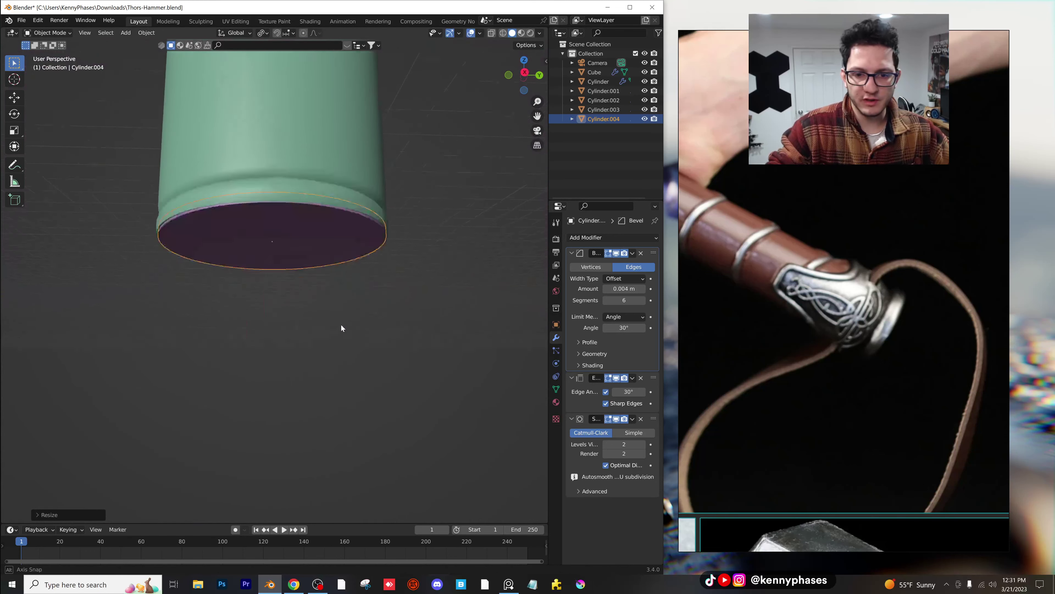
{"action": "scroll", "coordinate": [326, 198], "scroll_direction": "up", "scroll_amount": 3}
{"action": "middle_click_drag", "start_coordinate": [326, 198], "coordinate": [331, 250], "text": "shift"}
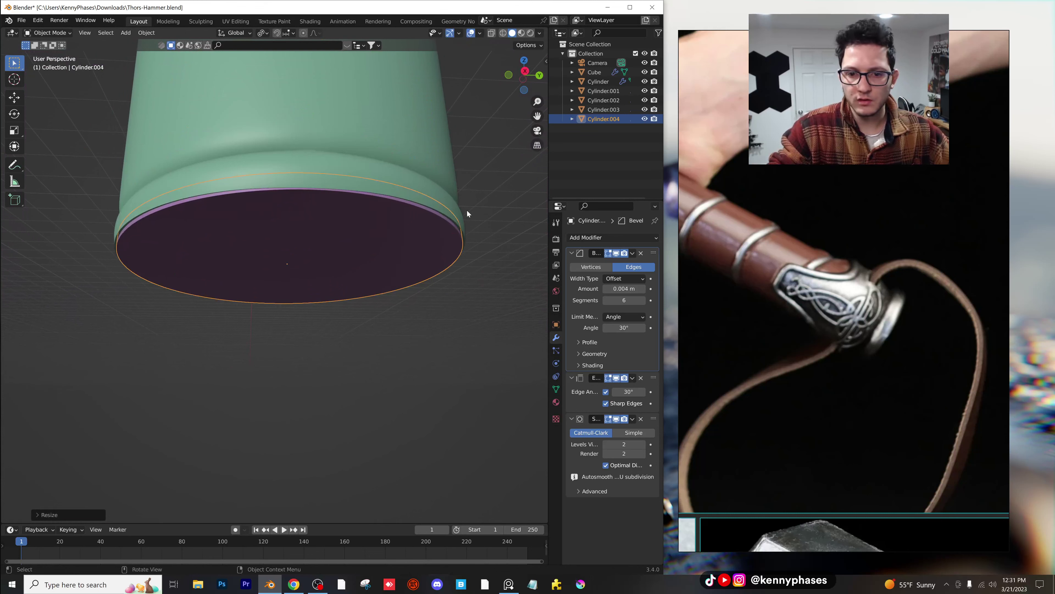
{"action": "key", "text": "s"}
{"action": "key", "text": "Escape"}
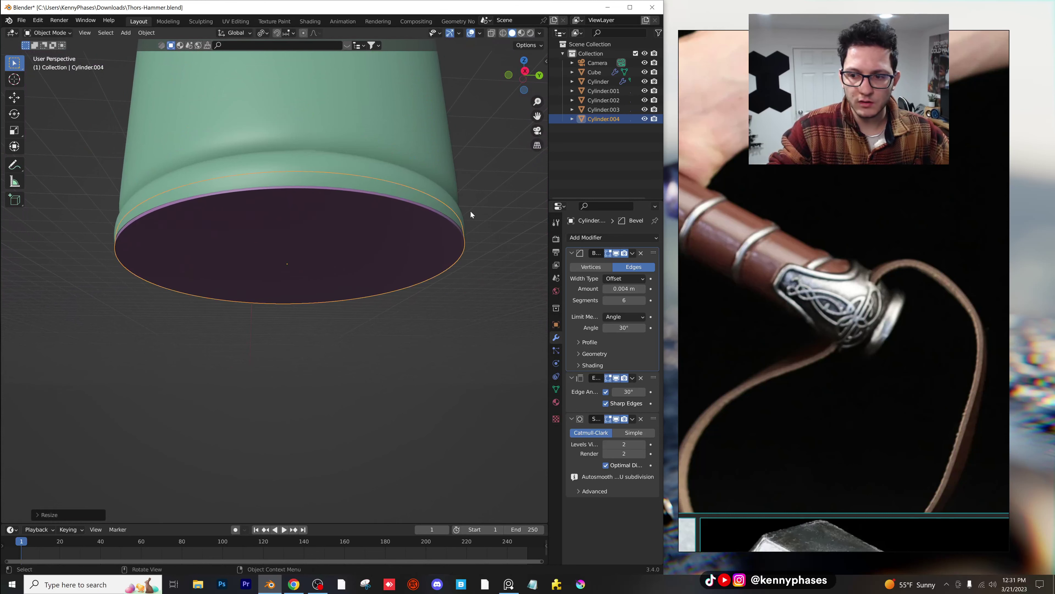
{"action": "key", "text": "g"}
{"action": "key", "text": "z"}
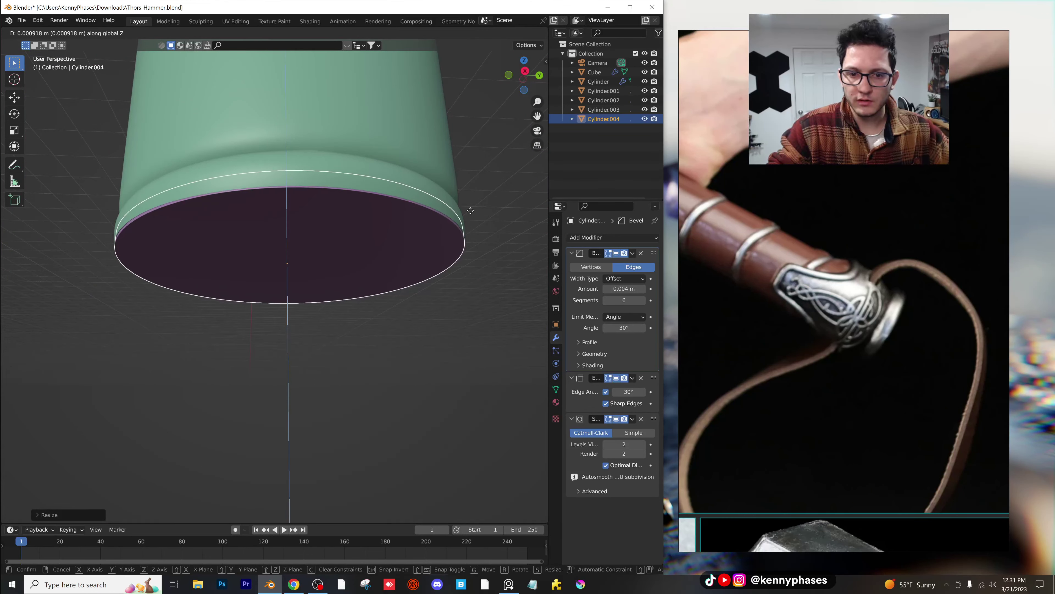
{"action": "key", "text": "Return"}
Step: Select the hammer head and open its mesh for editing with its end face in the right orthographic view
{"action": "scroll", "coordinate": [441, 267], "scroll_direction": "down", "scroll_amount": 6}
{"action": "scroll", "coordinate": [369, 229], "scroll_direction": "down", "scroll_amount": 8}
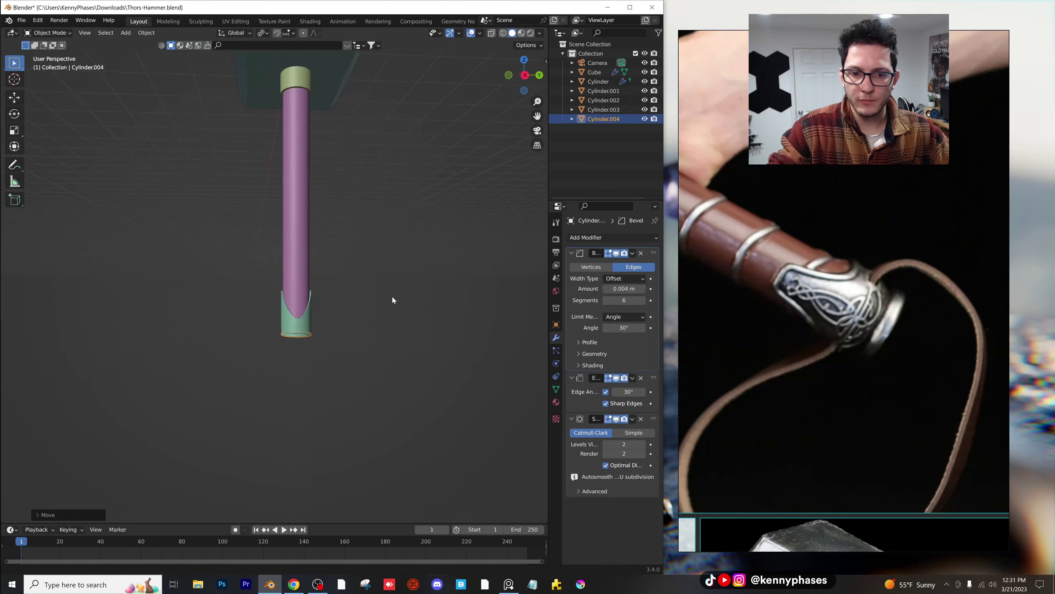
{"action": "middle_click_drag", "start_coordinate": [392, 311], "coordinate": [437, 344]}
{"action": "middle_click_drag", "start_coordinate": [400, 250], "coordinate": [342, 280], "text": "shift"}
{"action": "scroll", "coordinate": [342, 280], "scroll_direction": "up", "scroll_amount": 1}
{"action": "scroll", "coordinate": [342, 279], "scroll_direction": "up", "scroll_amount": 1}
{"action": "left_click", "coordinate": [308, 165]}
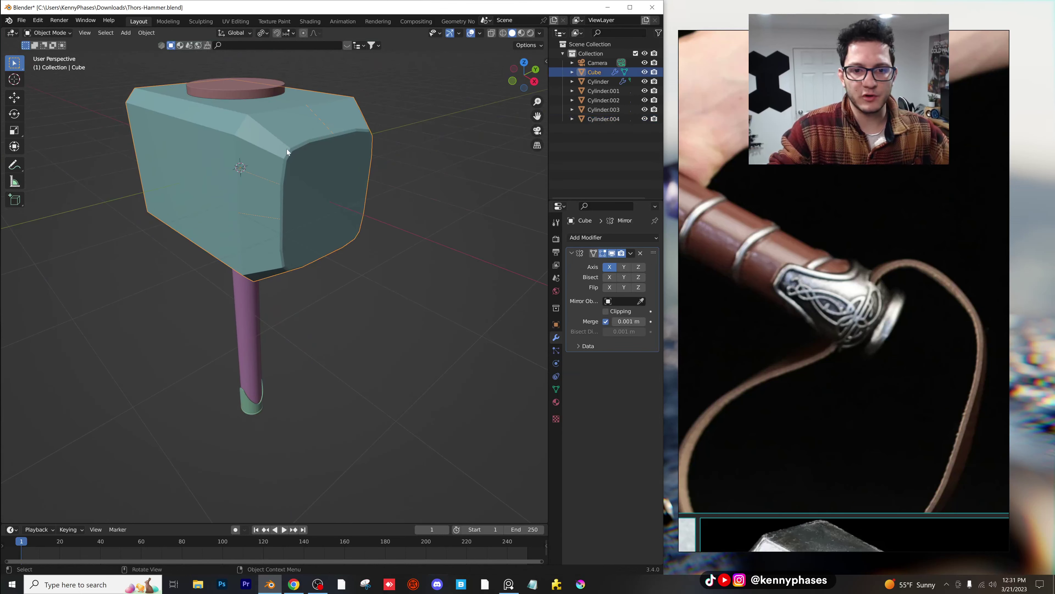
{"action": "scroll", "coordinate": [260, 206], "scroll_direction": "down", "scroll_amount": 2}
{"action": "middle_click_drag", "start_coordinate": [284, 240], "coordinate": [243, 250]}
{"action": "scroll", "coordinate": [243, 250], "scroll_direction": "up", "scroll_amount": 1}
{"action": "left_click", "coordinate": [523, 88]}
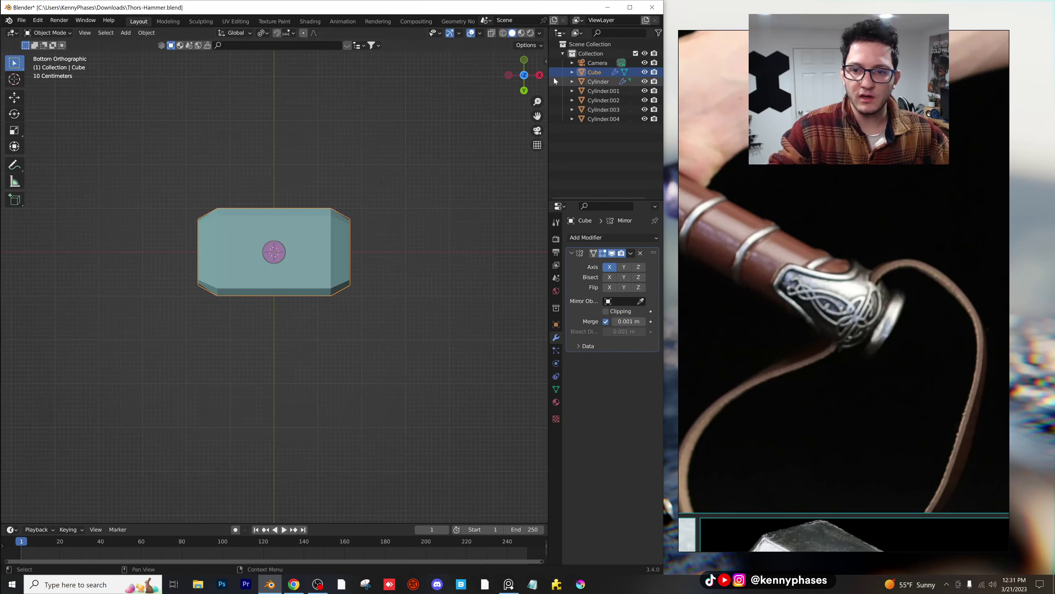
{"action": "left_click", "coordinate": [540, 76]}
{"action": "scroll", "coordinate": [247, 164], "scroll_direction": "up", "scroll_amount": 6}
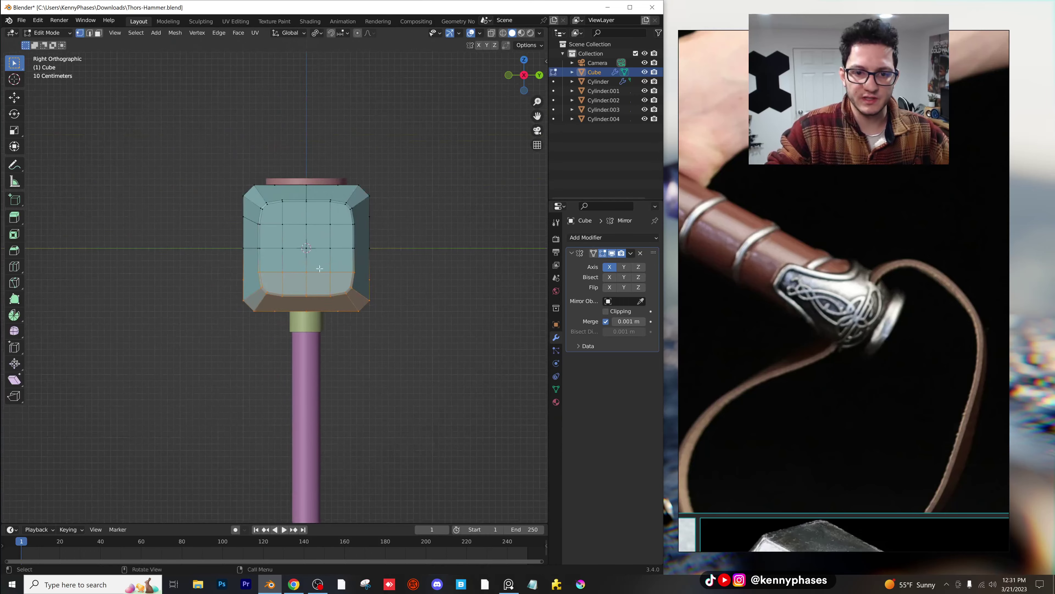
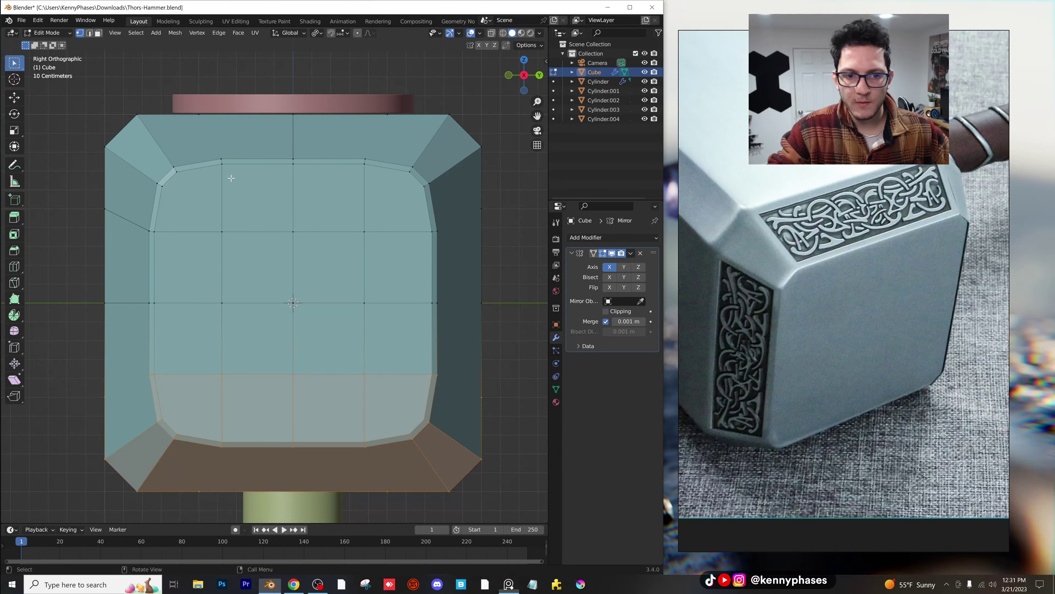
Step: Scale the inner row of vertices along the end face's top edge to 0 along Z and move it slightly down
{"action": "left_click", "coordinate": [268, 189]}
{"action": "left_click", "coordinate": [222, 165], "text": "shift"}
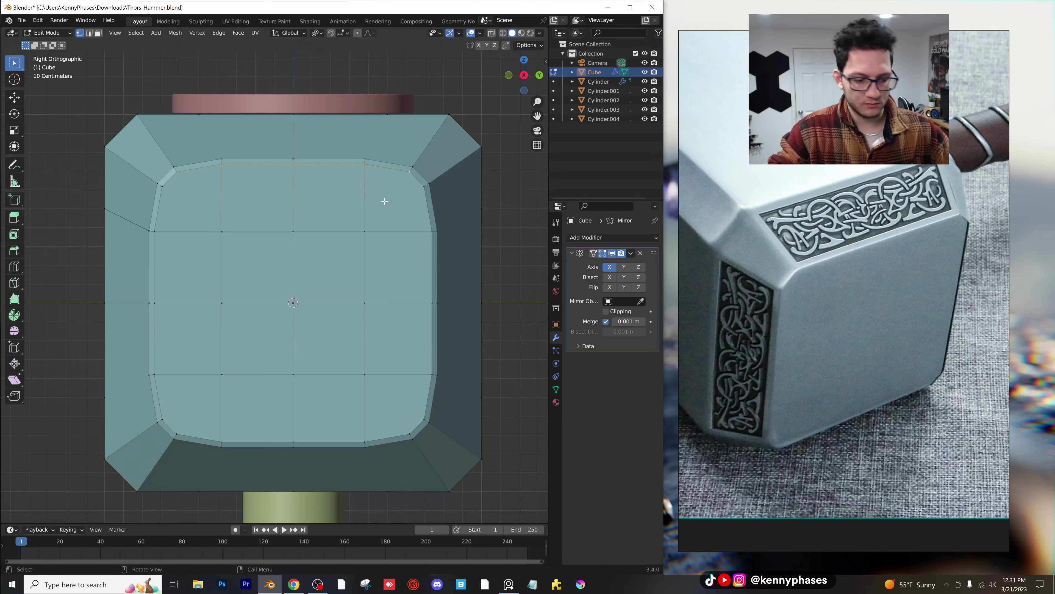
{"action": "key", "text": "s"}
{"action": "key", "text": "z"}
{"action": "key", "text": "0"}
{"action": "key", "text": "Return"}
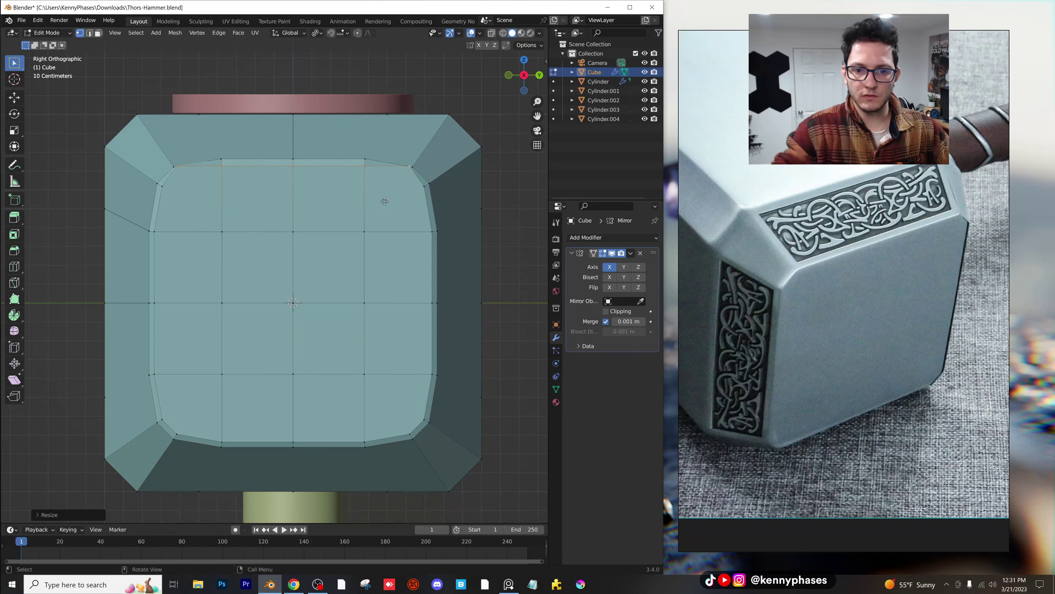
{"action": "key", "text": "g"}
{"action": "key", "text": "z"}
{"action": "left_click", "coordinate": [386, 208]}
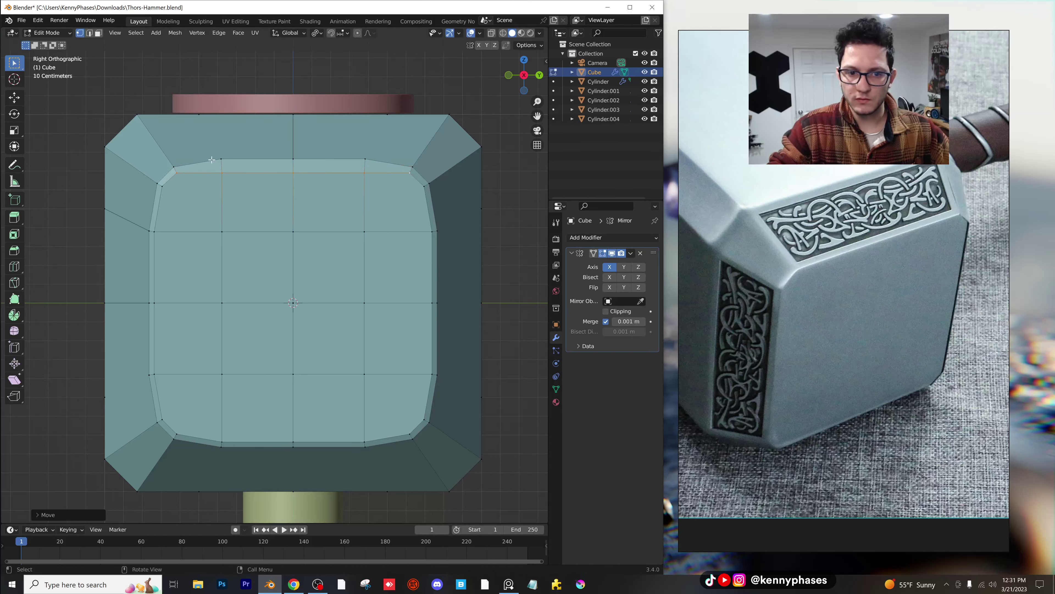
Step: Flatten the outer row of vertices along the end face's top edge to 0 along Z and lower it about 0.01 m
{"action": "left_click", "coordinate": [174, 167]}
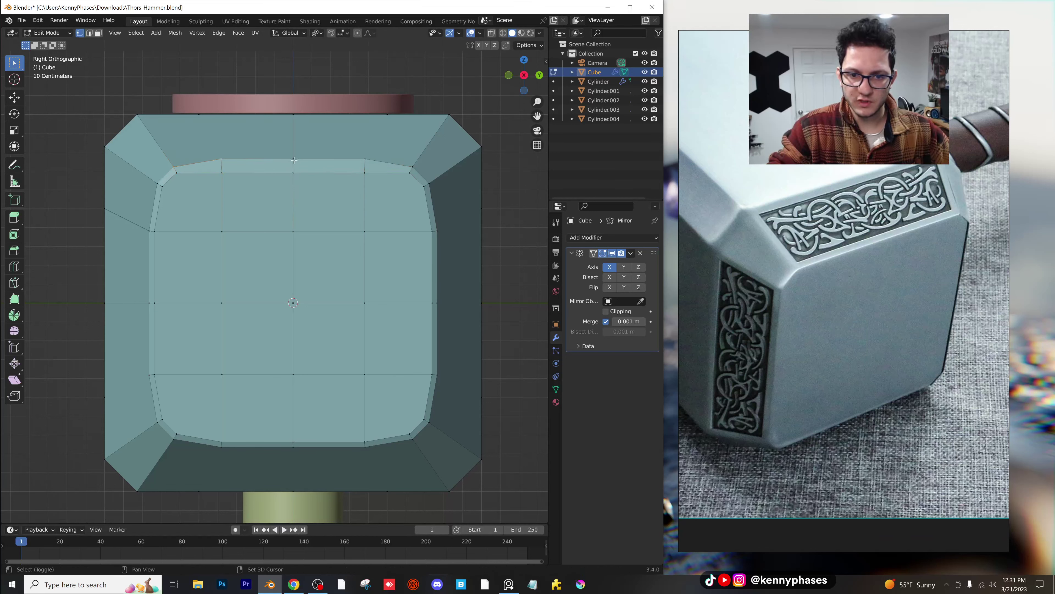
{"action": "key", "text": "s"}
{"action": "key", "text": "z"}
{"action": "key", "text": "0"}
{"action": "key", "text": "Return"}
{"action": "key", "text": "g"}
{"action": "key", "text": "z"}
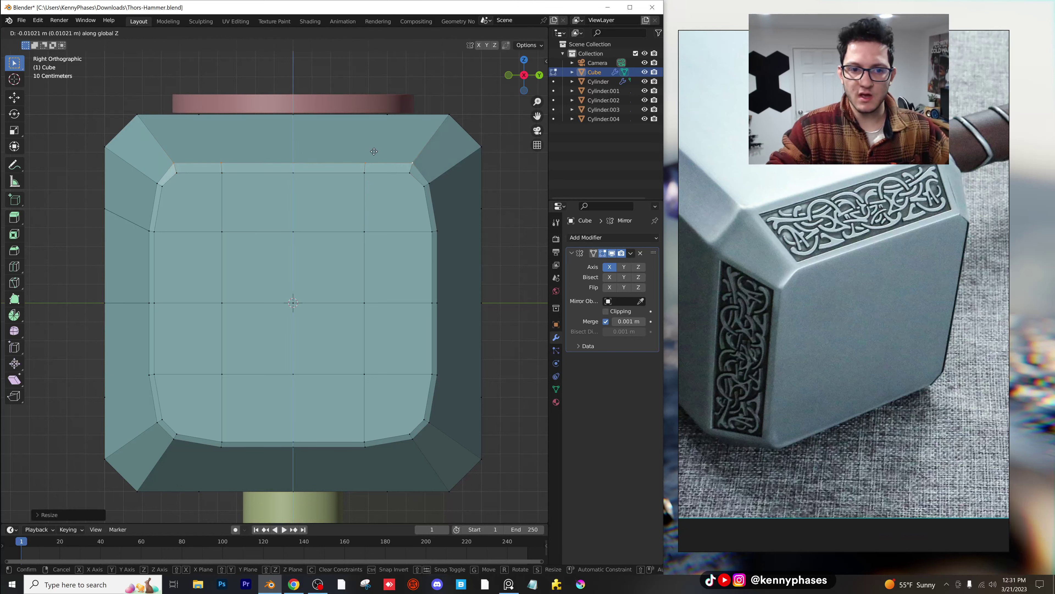
{"action": "left_click", "coordinate": [372, 153]}
{"action": "scroll", "coordinate": [430, 254], "scroll_direction": "up", "scroll_amount": 2}
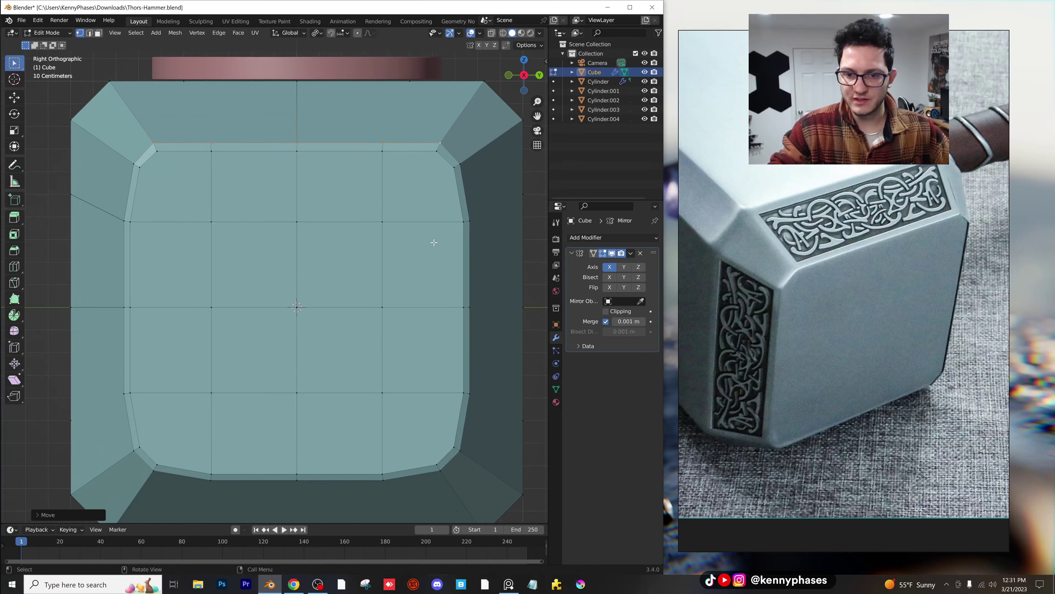
Step: Try to flatten the inner row of vertices along the end face's right edge by scaling to 0 along X
{"action": "left_click", "coordinate": [389, 159]}
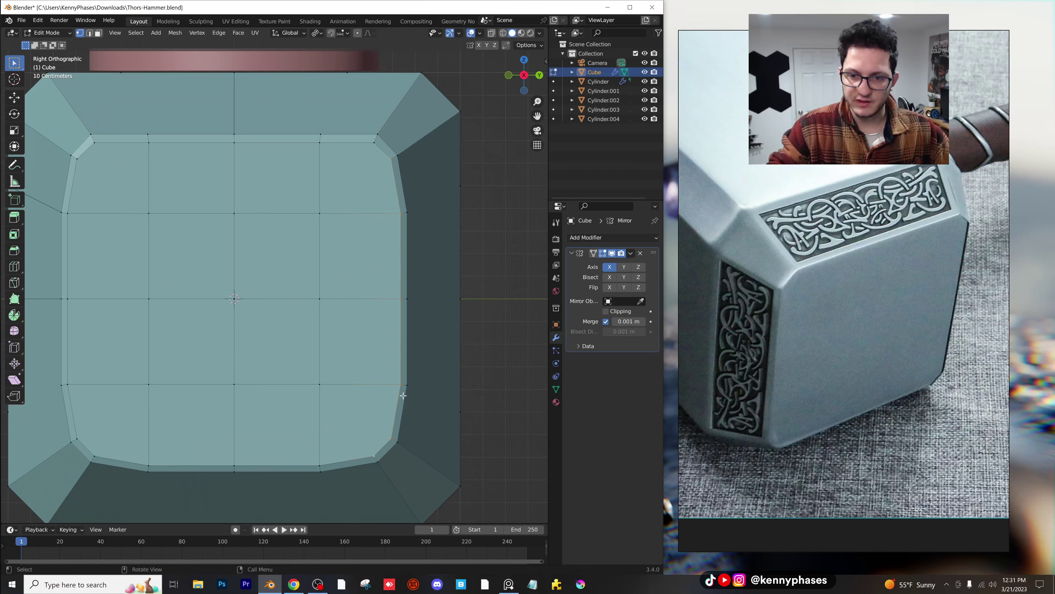
{"action": "key", "text": "s"}
{"action": "key", "text": "x"}
{"action": "key", "text": "0"}
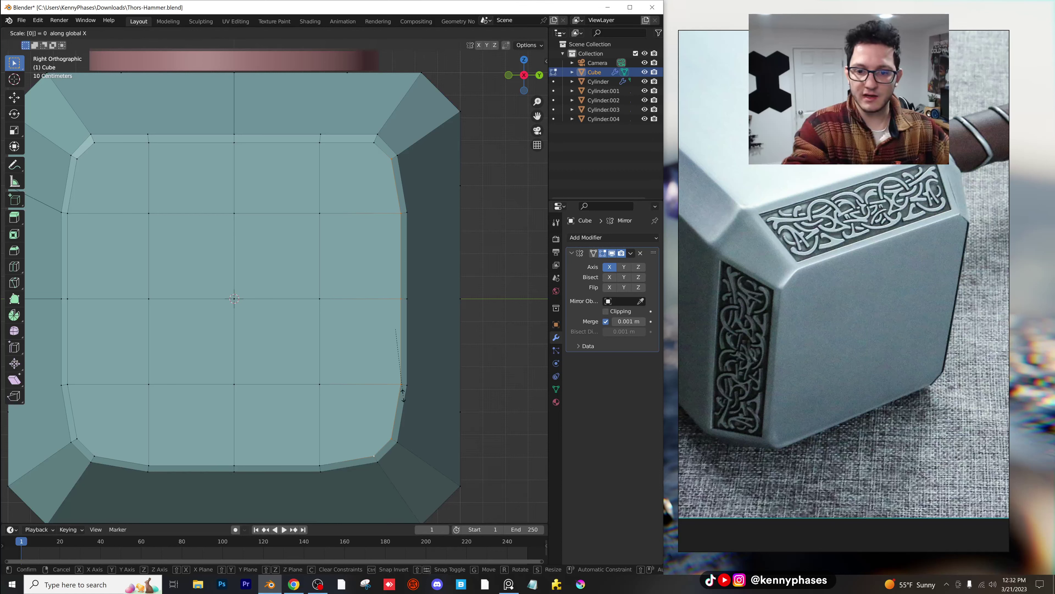
{"action": "key", "text": "Return"}
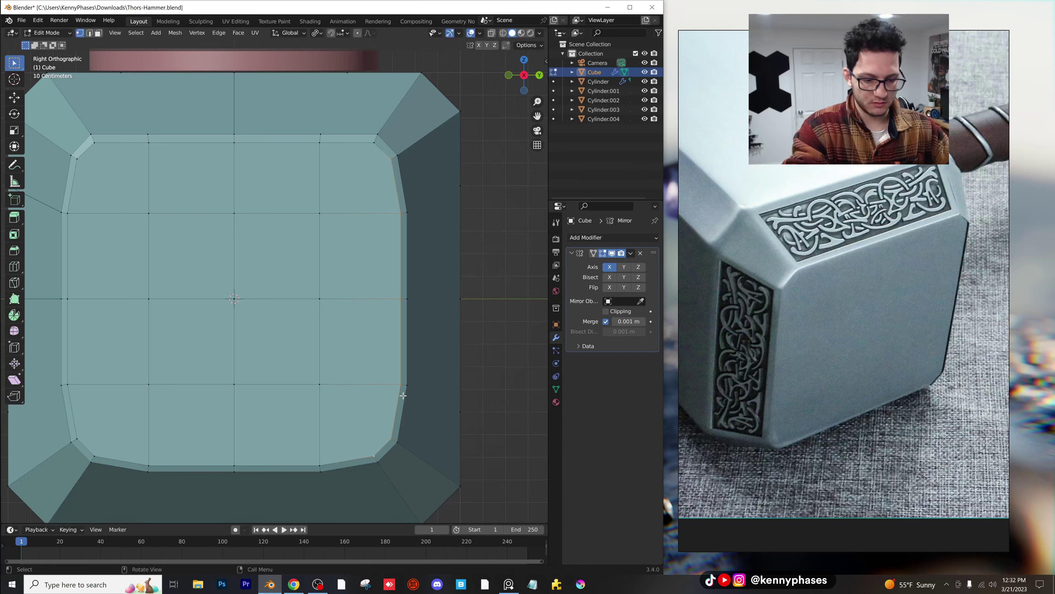
Step: Try to scale the end face's right-edge vertices to 0 along Y and shift them inward
{"action": "key", "text": "s"}
{"action": "key", "text": "y"}
{"action": "left_click", "coordinate": [418, 339]}
{"action": "key", "text": "g"}
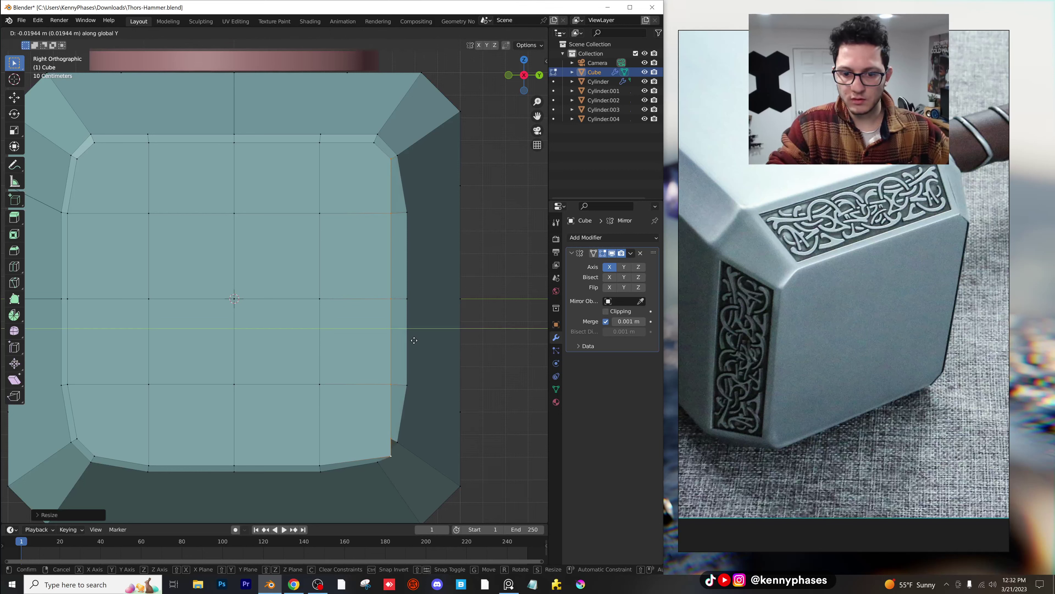
{"action": "left_click", "coordinate": [402, 339]}
{"action": "key", "text": "ctrl+z"}
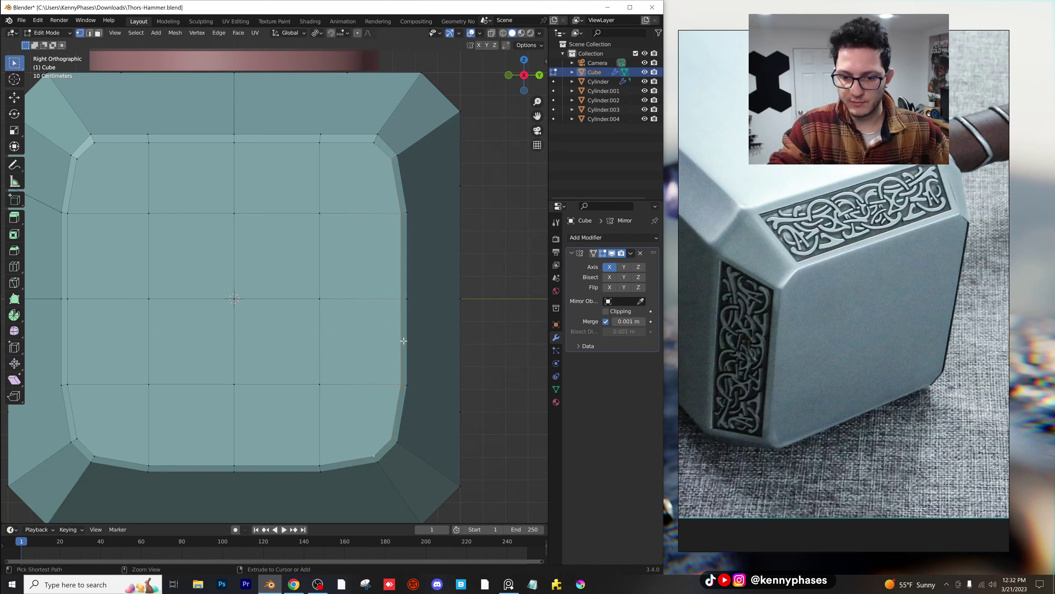
{"action": "scroll", "coordinate": [417, 399], "scroll_direction": "up", "scroll_amount": 1}
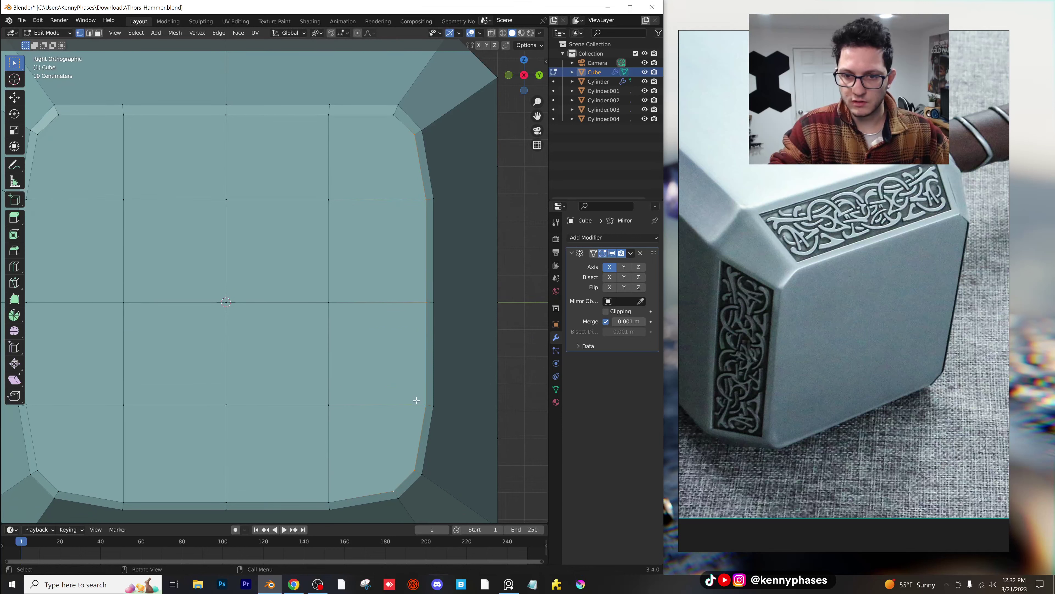
{"action": "type", "text": "sy0"}
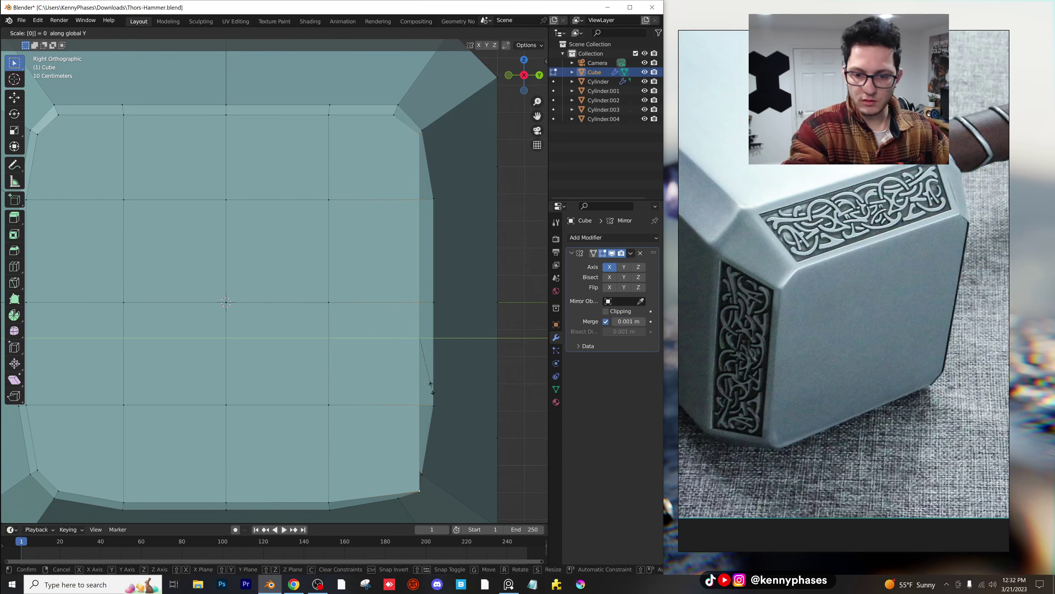
{"action": "key", "text": "Escape"}
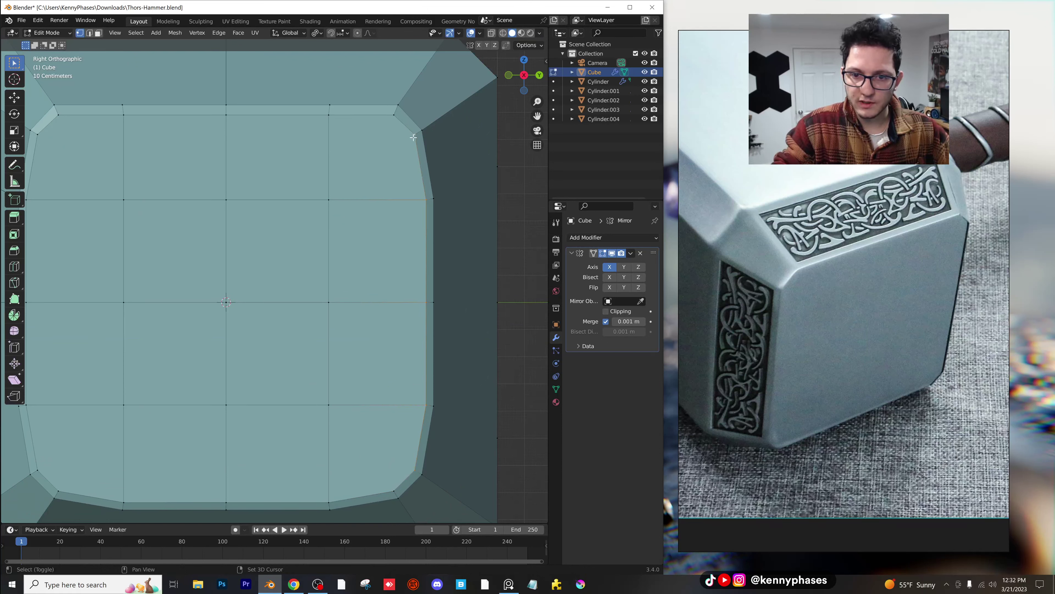
Step: Scale the inner row of vertices along the end face's right edge to 0 along Y and move it inward about 0.04 m
{"action": "type", "text": "sy0"}
{"action": "key", "text": "Return"}
{"action": "key", "text": "g"}
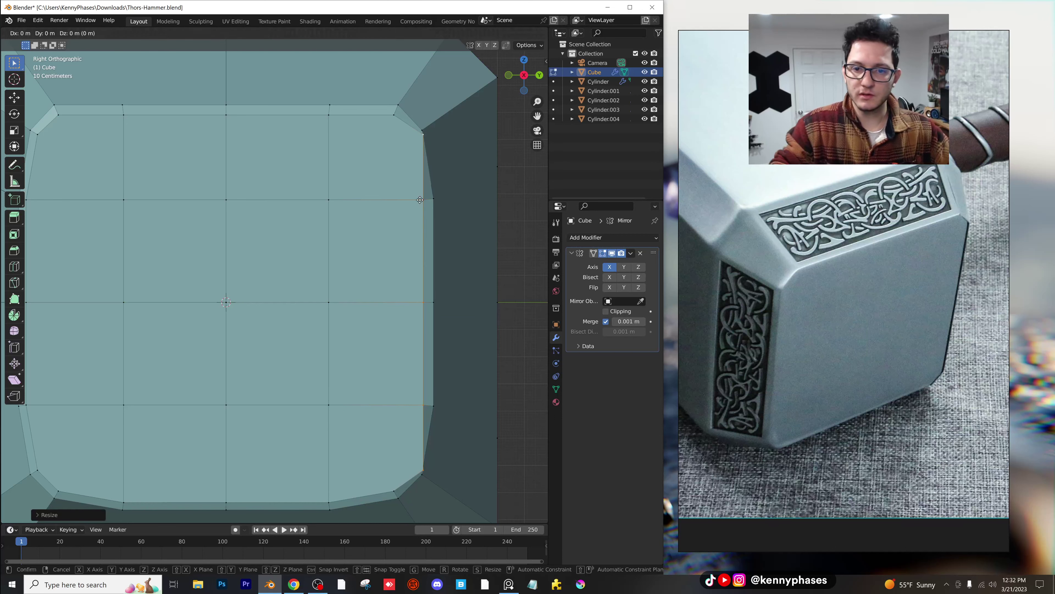
{"action": "key", "text": "y"}
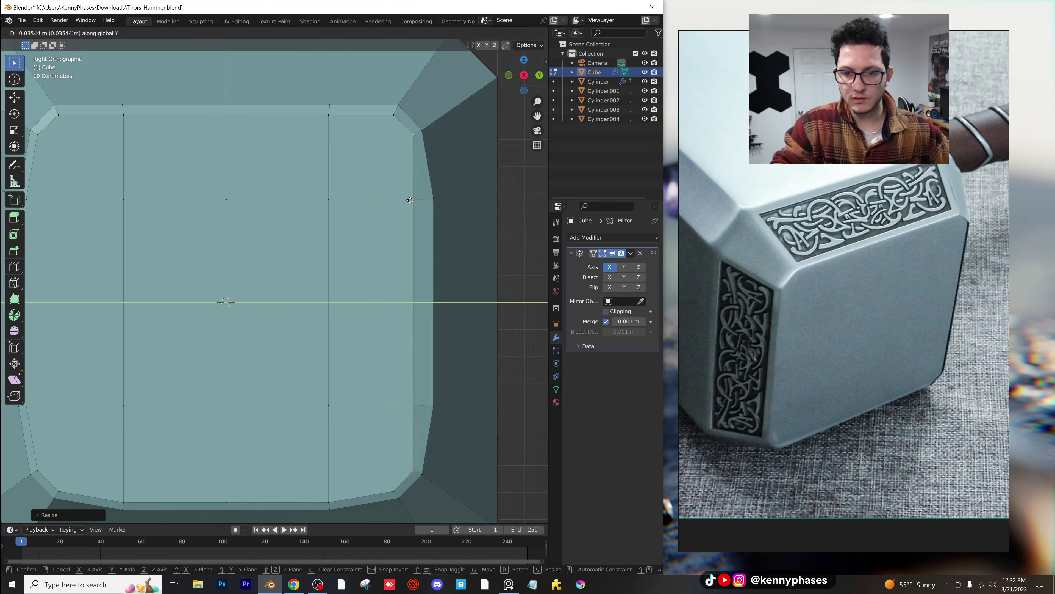
{"action": "left_click", "coordinate": [408, 200]}
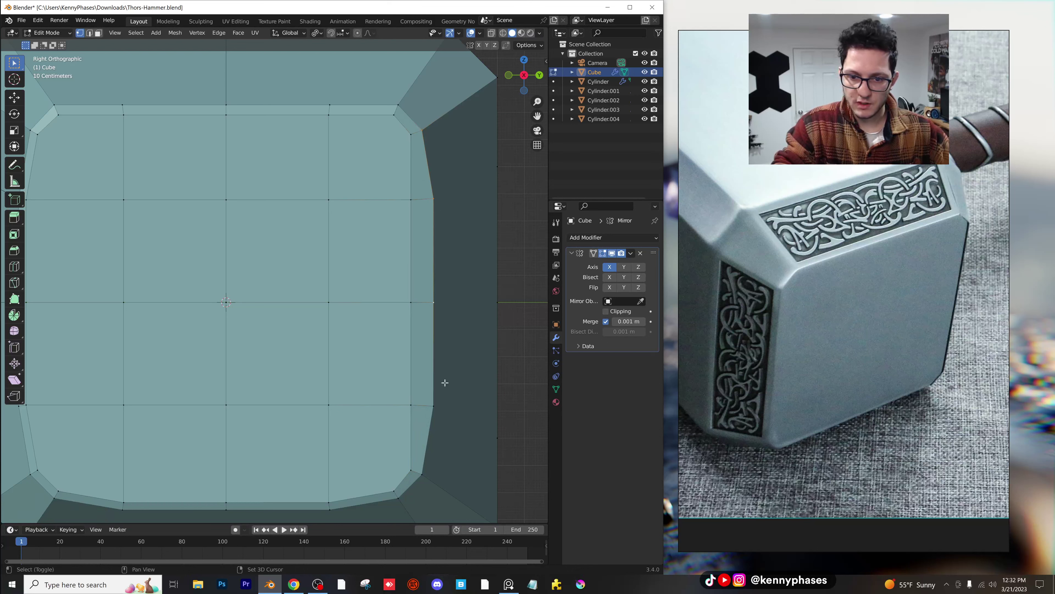
Step: Flatten the outer row of vertices along the end face's right edge to 0 along Y and move it slightly inward
{"action": "left_click", "coordinate": [422, 474], "text": "shift"}
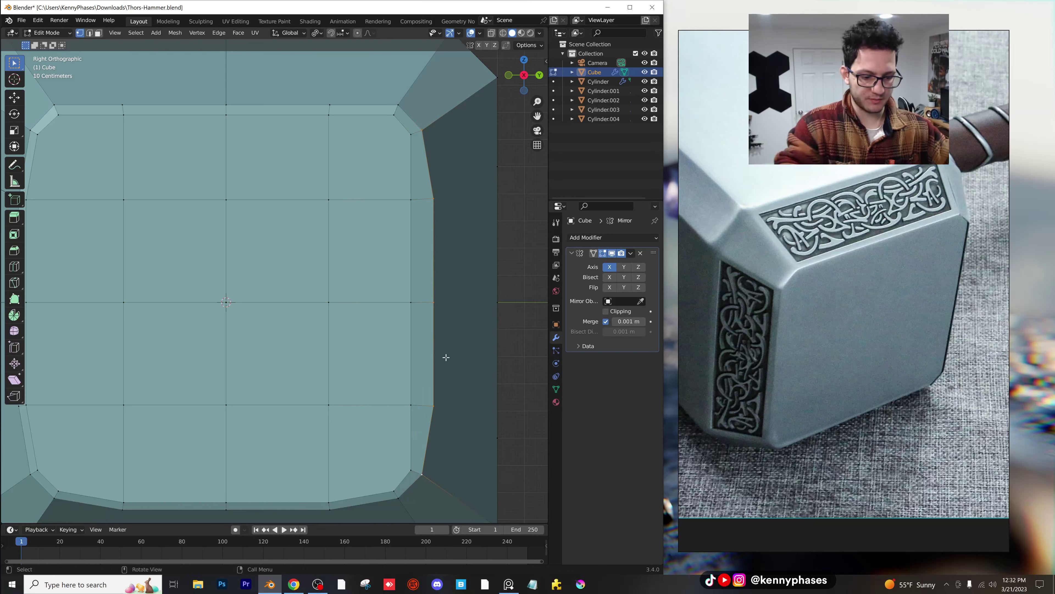
{"action": "key", "text": "s"}
{"action": "key", "text": "y"}
{"action": "key", "text": "0"}
{"action": "key", "text": "Return"}
{"action": "key", "text": "g"}
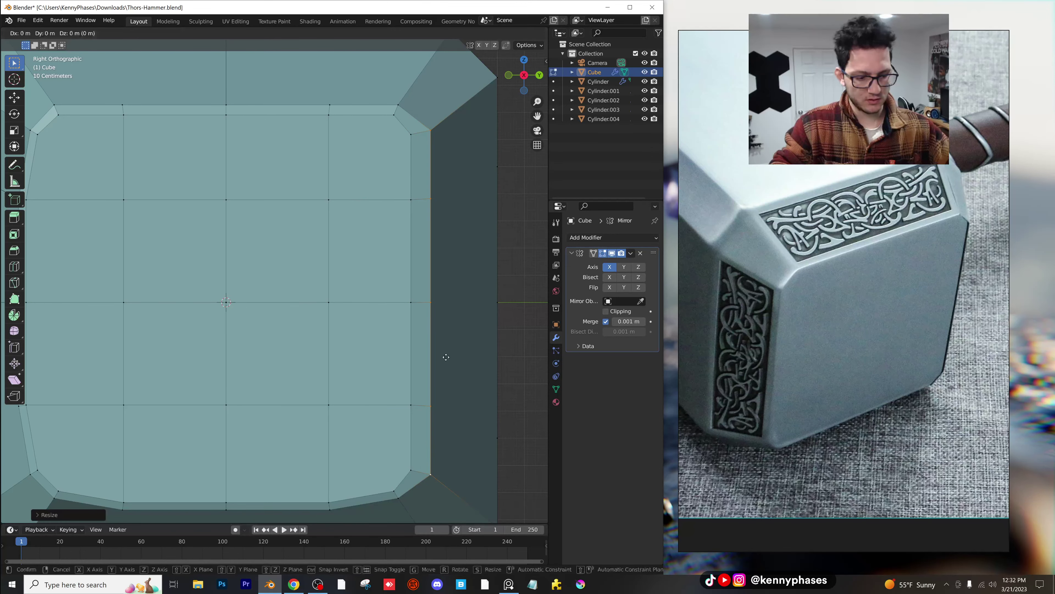
{"action": "left_click", "coordinate": [438, 354]}
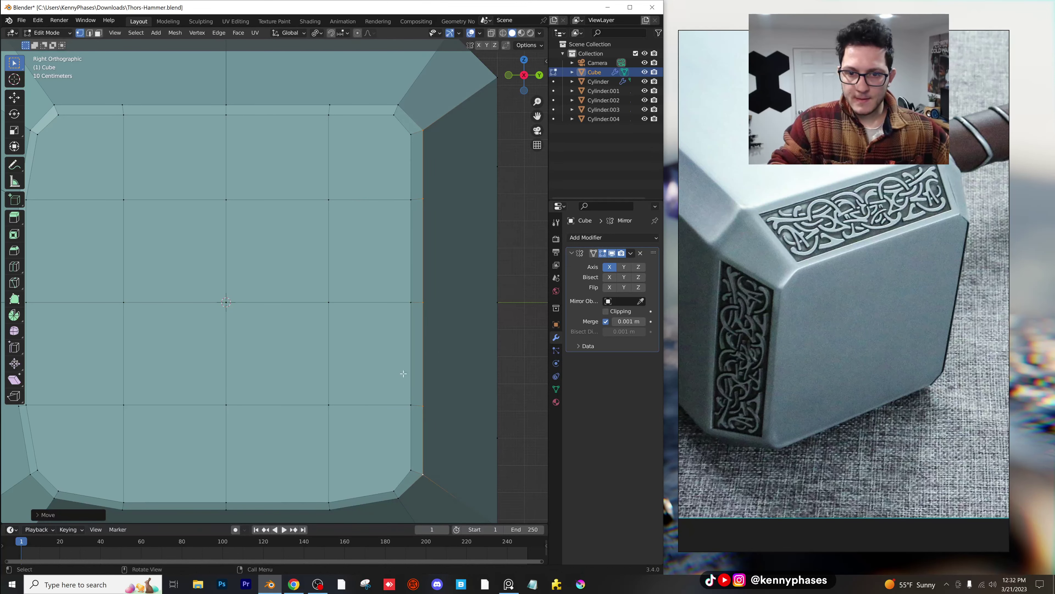
Step: In the right orthographic view, scale the inner vertex row along the end face's left edge to 0 along Y and move it inward about 0.03 m
{"action": "scroll", "coordinate": [427, 362], "scroll_direction": "down", "scroll_amount": 5}
{"action": "middle_click_drag", "start_coordinate": [329, 393], "coordinate": [320, 370]}
{"action": "scroll", "coordinate": [304, 387], "scroll_direction": "down", "scroll_amount": 10}
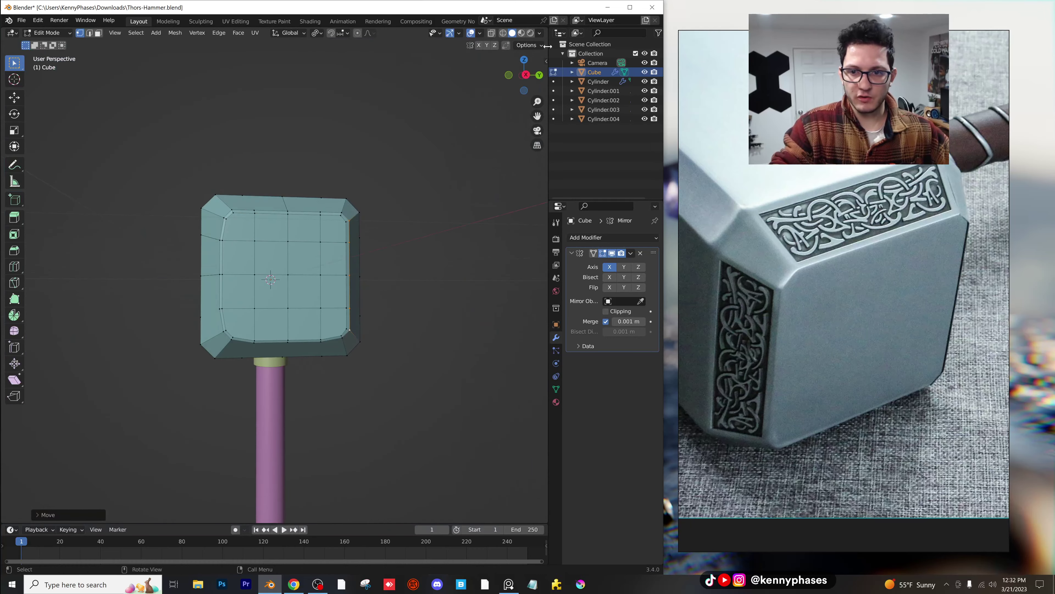
{"action": "left_click", "coordinate": [526, 75]}
{"action": "scroll", "coordinate": [177, 158], "scroll_direction": "up", "scroll_amount": 6}
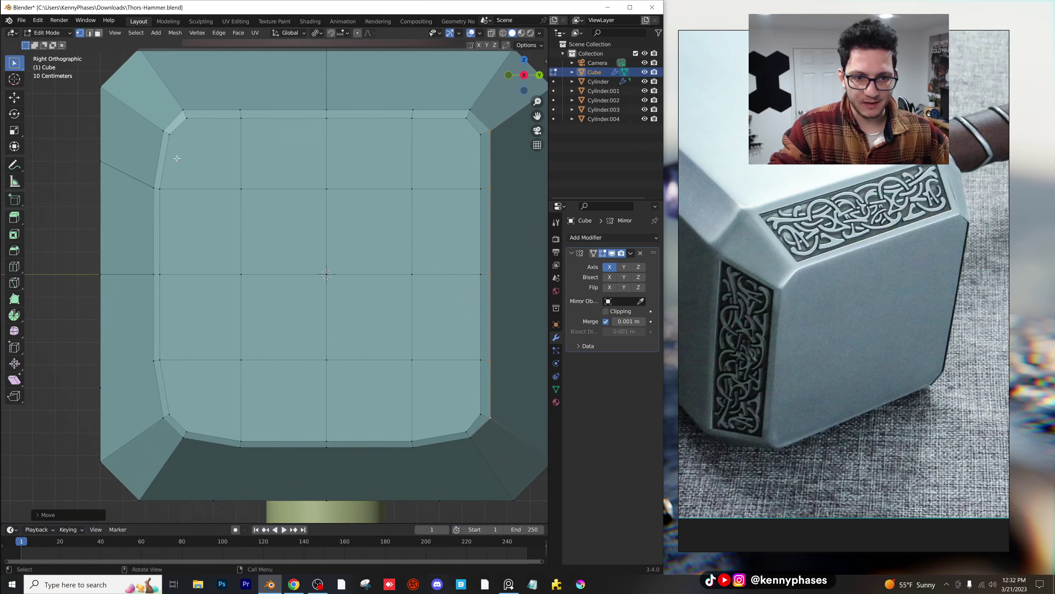
{"action": "left_click", "coordinate": [170, 137]}
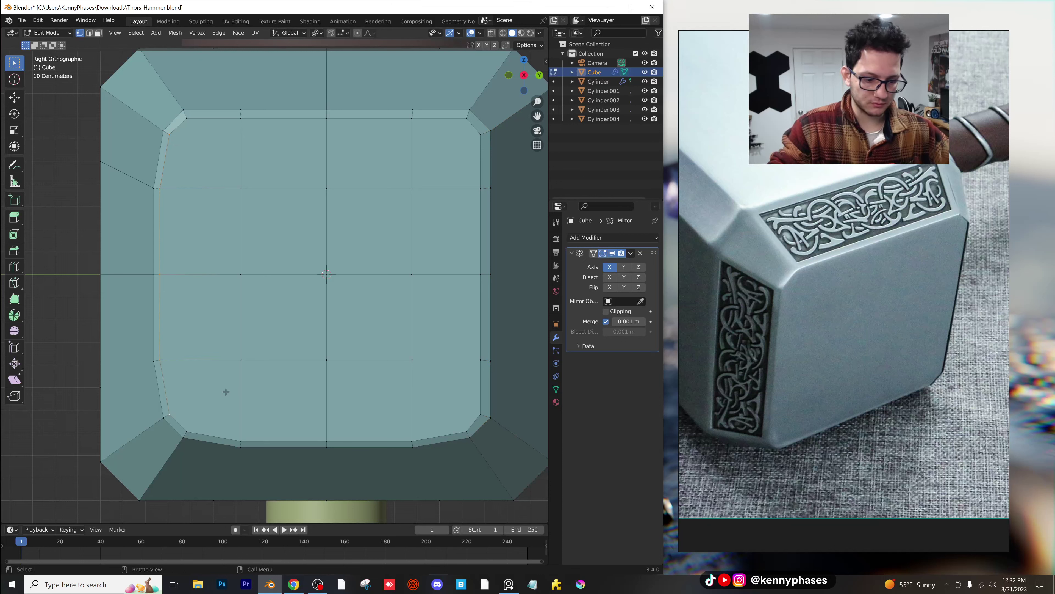
{"action": "key", "text": "s"}
{"action": "key", "text": "y"}
{"action": "key", "text": "0"}
{"action": "key", "text": "Return"}
{"action": "key", "text": "g"}
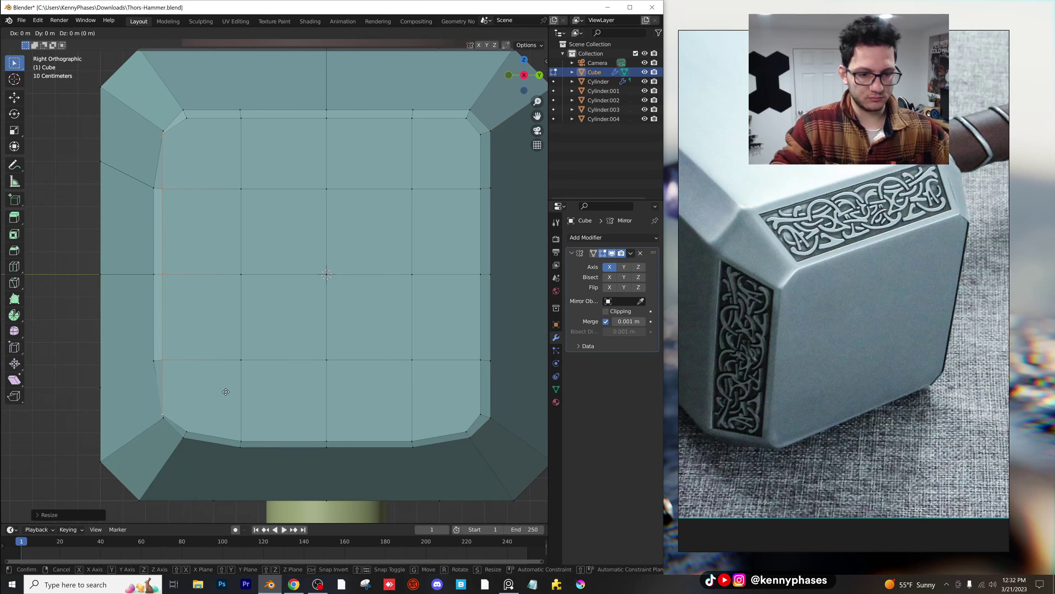
{"action": "key", "text": "y"}
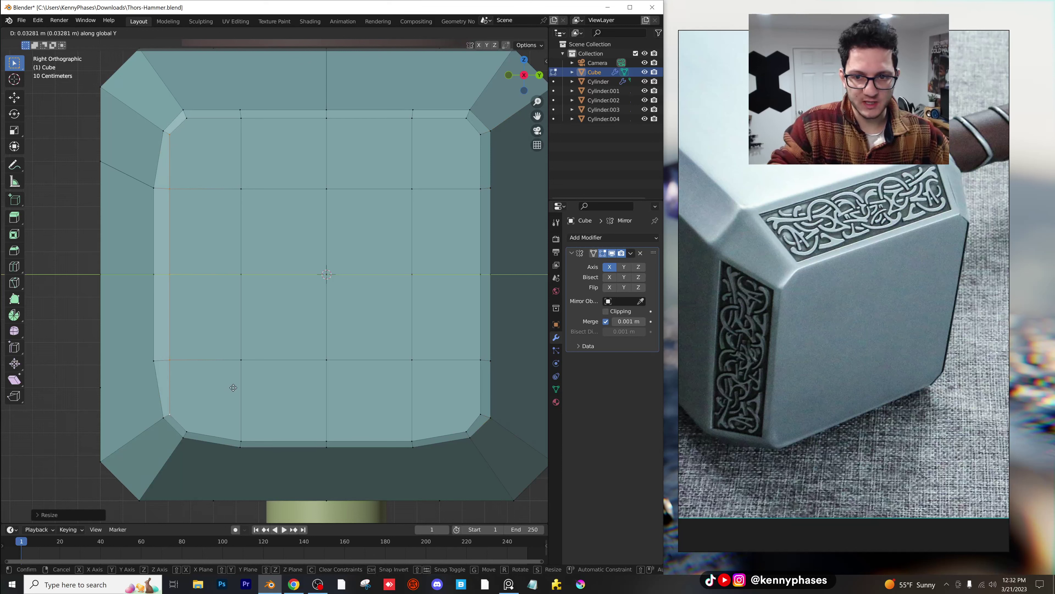
{"action": "left_click", "coordinate": [233, 387]}
Step: Flatten the outer row of vertices along the end face's left edge to 0 along Y and nudge it inward along Y
{"action": "left_click", "coordinate": [164, 132]}
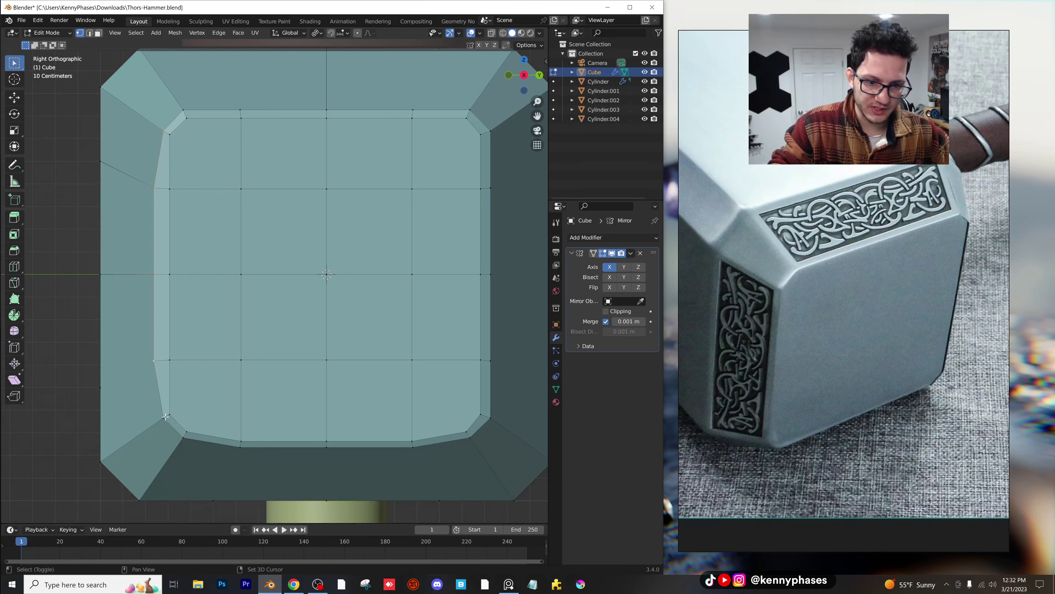
{"action": "key", "text": "s"}
{"action": "key", "text": "y"}
{"action": "key", "text": "0"}
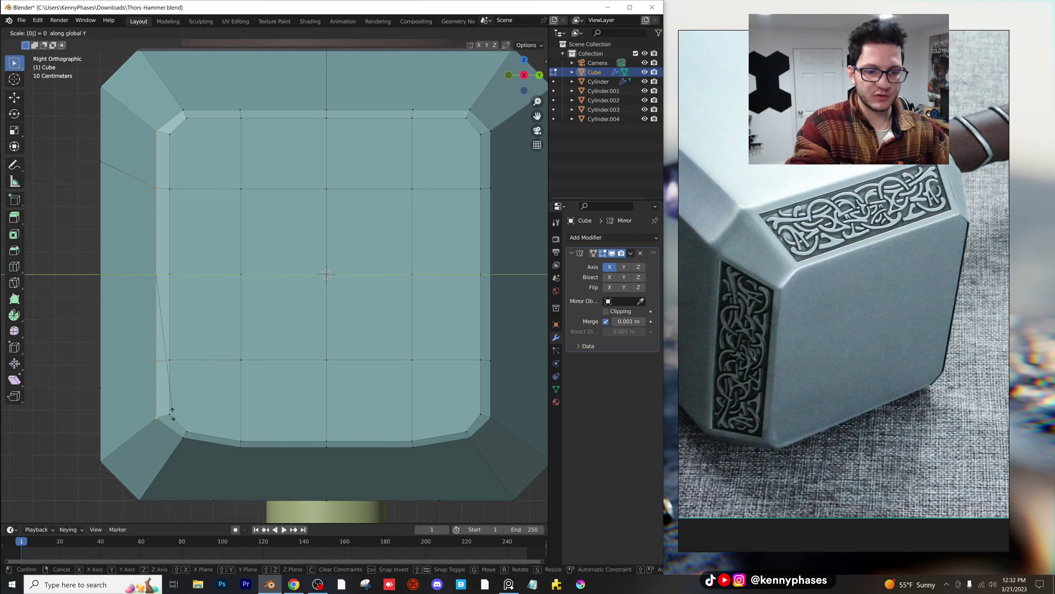
{"action": "left_click", "coordinate": [172, 414]}
{"action": "key", "text": "g"}
{"action": "key", "text": "y"}
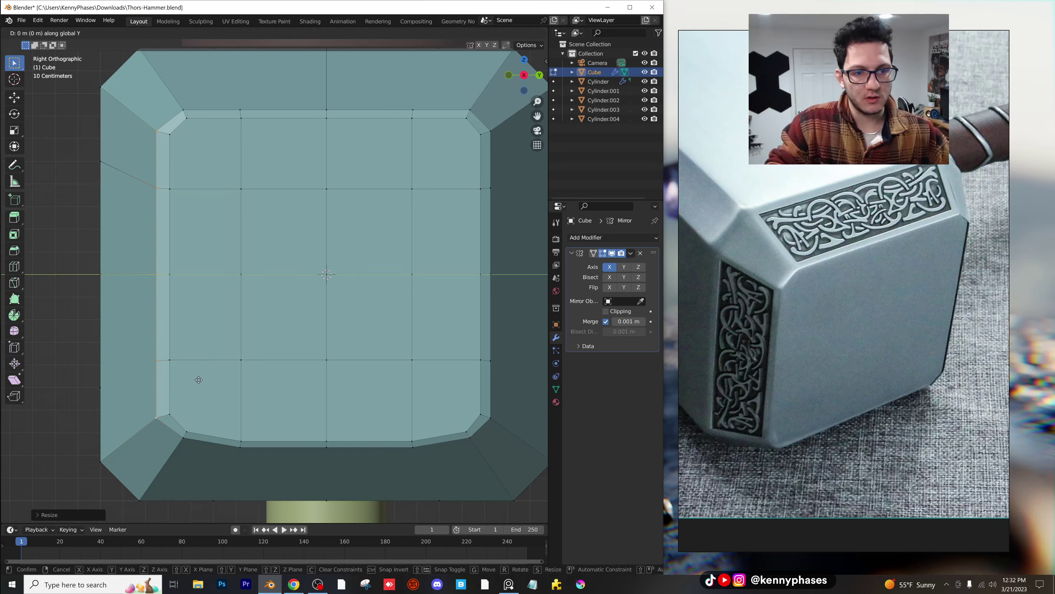
{"action": "left_click", "coordinate": [200, 379]}
Step: Scale the inner row of vertices along the end face's bottom edge to 0 along Z and raise it about 0.04 m
{"action": "left_click", "coordinate": [193, 441]}
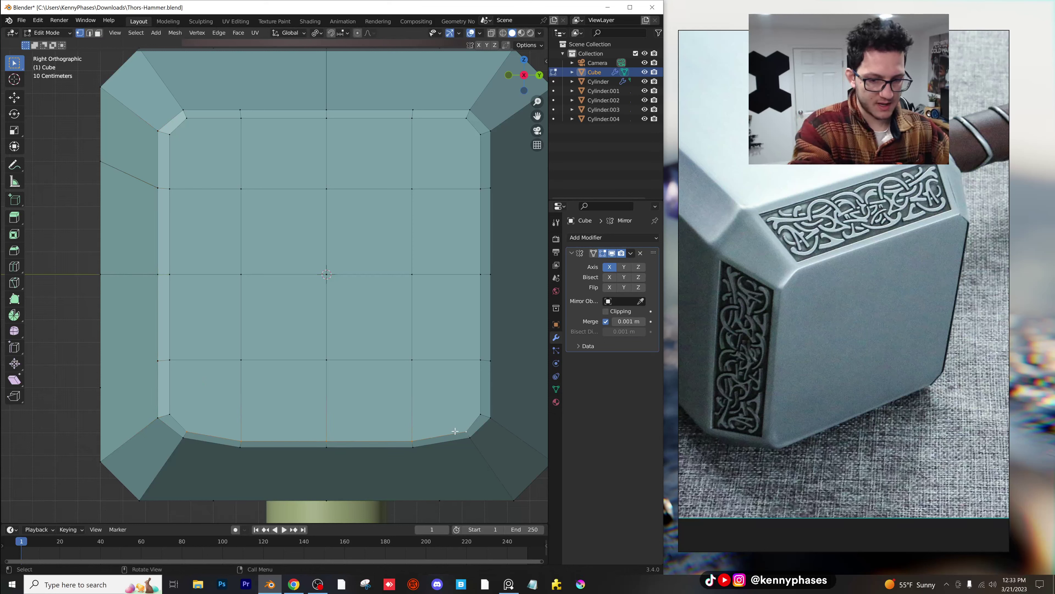
{"action": "key", "text": "s"}
{"action": "key", "text": "z"}
{"action": "key", "text": "0"}
{"action": "key", "text": "Return"}
{"action": "key", "text": "g"}
{"action": "key", "text": "z"}
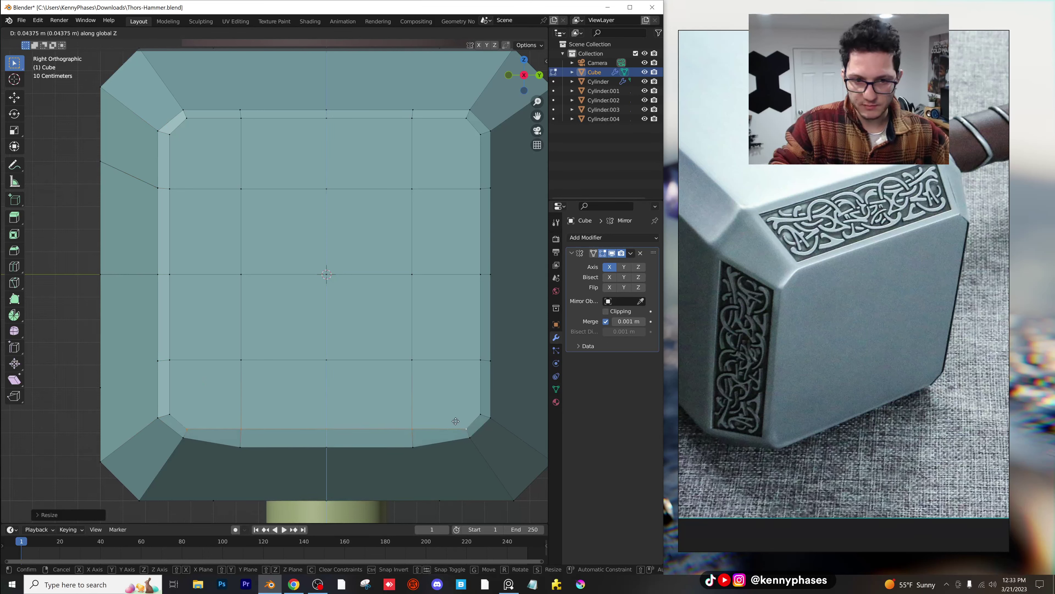
{"action": "left_click", "coordinate": [455, 421]}
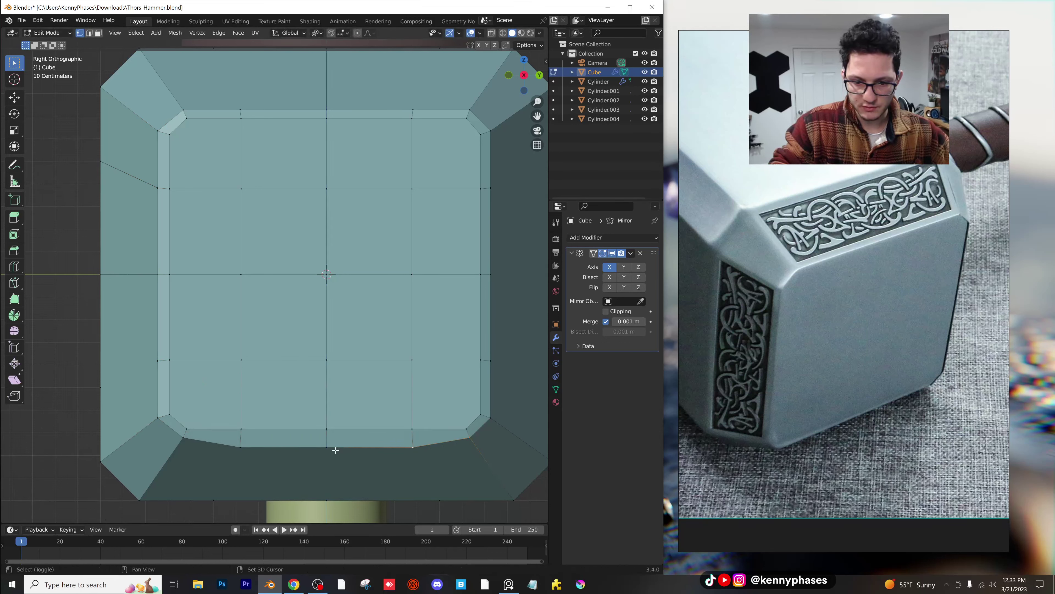
Step: Flatten the outer row of vertices along the end face's bottom edge to 0 along Z and move it slightly up
{"action": "key", "text": "s"}
{"action": "key", "text": "z"}
{"action": "key", "text": "0"}
{"action": "left_click", "coordinate": [241, 457]}
{"action": "key", "text": "g"}
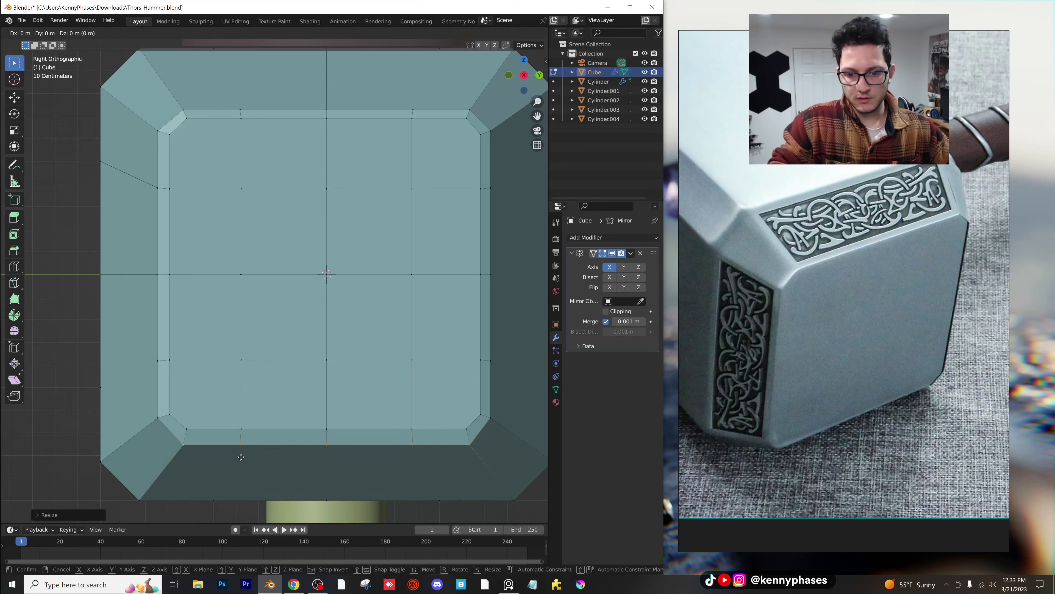
{"action": "key", "text": "z"}
{"action": "left_click", "coordinate": [249, 452]}
Step: Leave mesh editing, view the hammer head at an angle and save the file
{"action": "scroll", "coordinate": [269, 438], "scroll_direction": "down", "scroll_amount": 1}
{"action": "scroll", "coordinate": [269, 438], "scroll_direction": "down", "scroll_amount": 1}
{"action": "key", "text": "Tab"}
{"action": "middle_click_drag", "start_coordinate": [356, 311], "coordinate": [324, 325]}
{"action": "scroll", "coordinate": [363, 330], "scroll_direction": "up", "scroll_amount": 1}
{"action": "scroll", "coordinate": [318, 311], "scroll_direction": "up", "scroll_amount": 1}
{"action": "scroll", "coordinate": [318, 315], "scroll_direction": "down", "scroll_amount": 1}
{"action": "key", "text": "ctrl+s"}
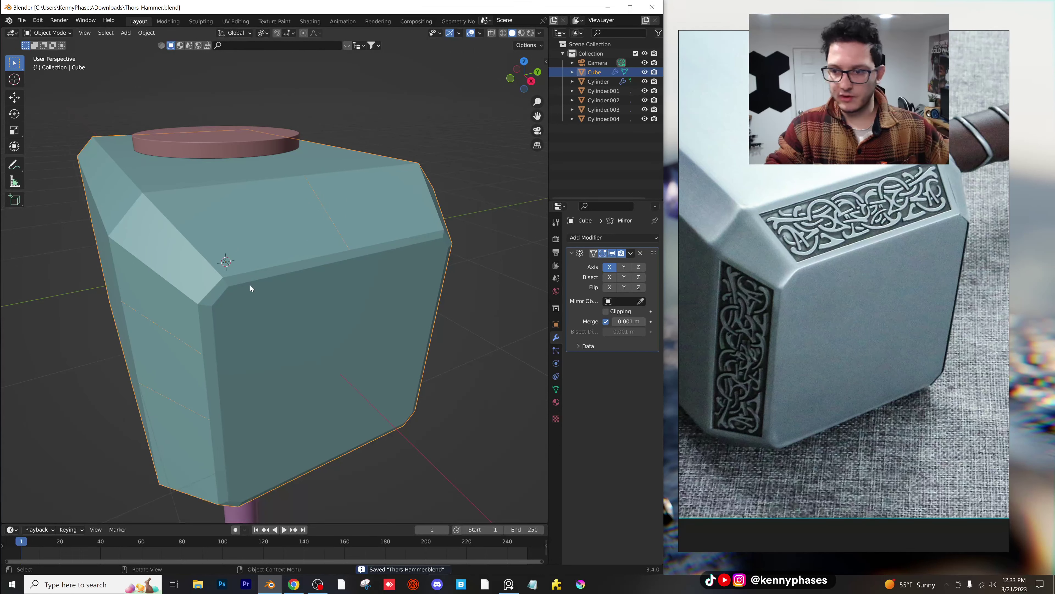
Step: Reopen the hammer head's mesh for editing with edge selection active
{"action": "scroll", "coordinate": [253, 289], "scroll_direction": "up", "scroll_amount": 3}
{"action": "key", "text": "Tab"}
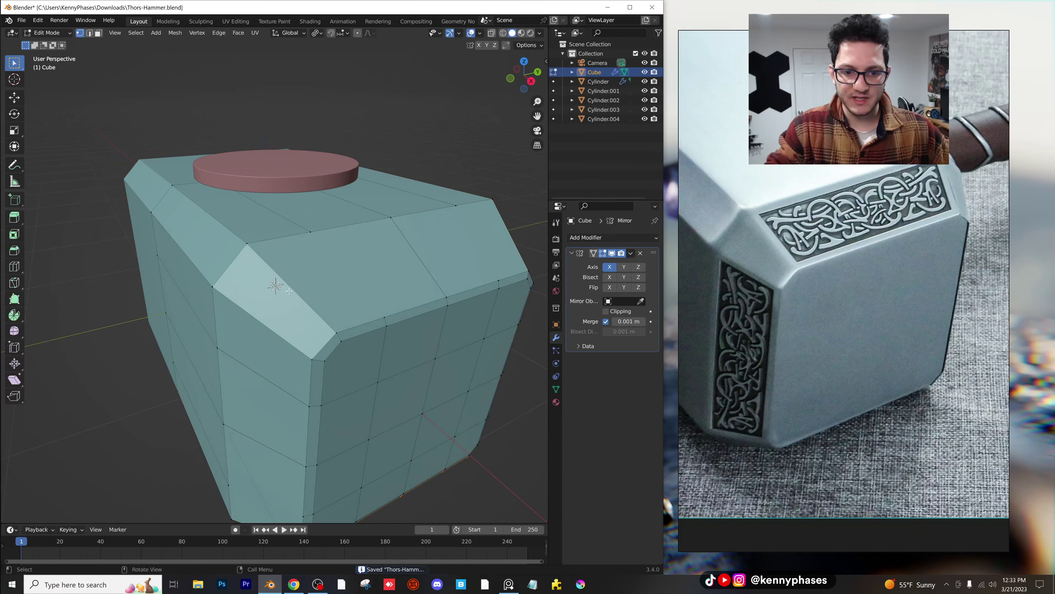
{"action": "key", "text": "2"}
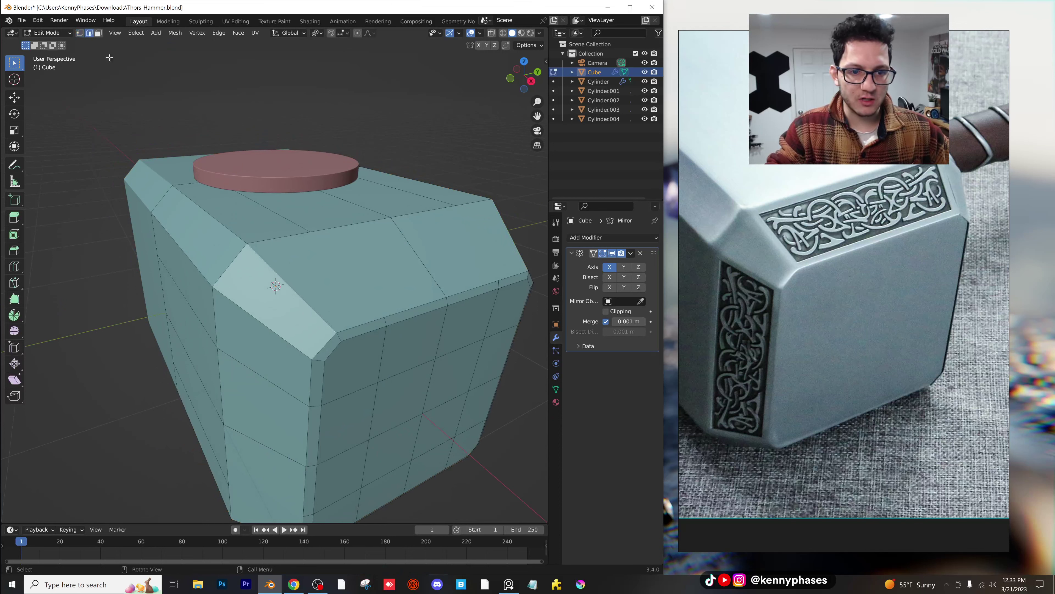
{"action": "left_click", "coordinate": [232, 234]}
{"action": "left_click", "coordinate": [296, 287], "text": "shift"}
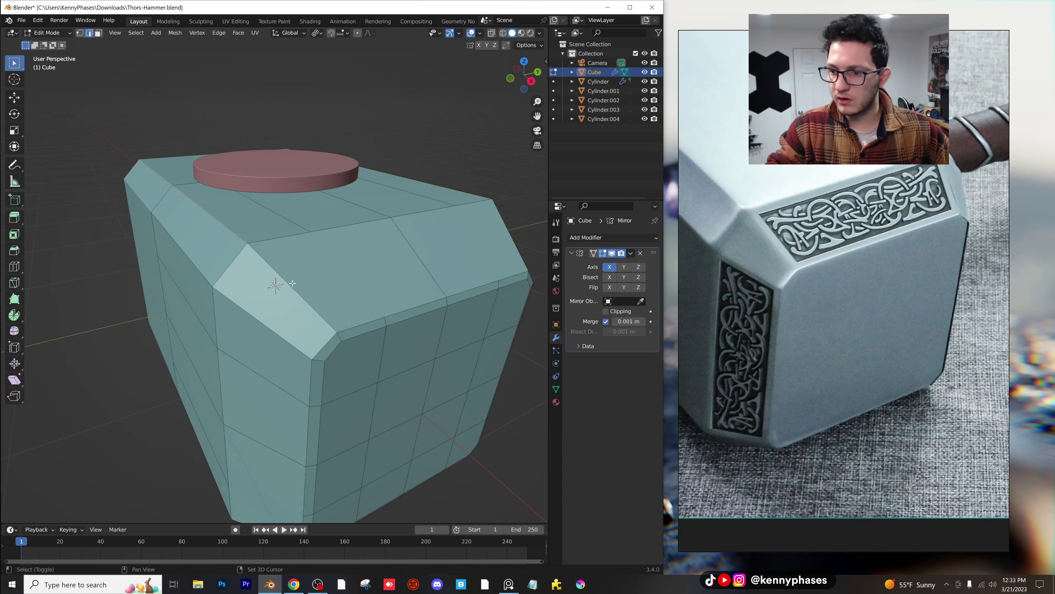
{"action": "left_click", "coordinate": [287, 239], "text": "shift"}
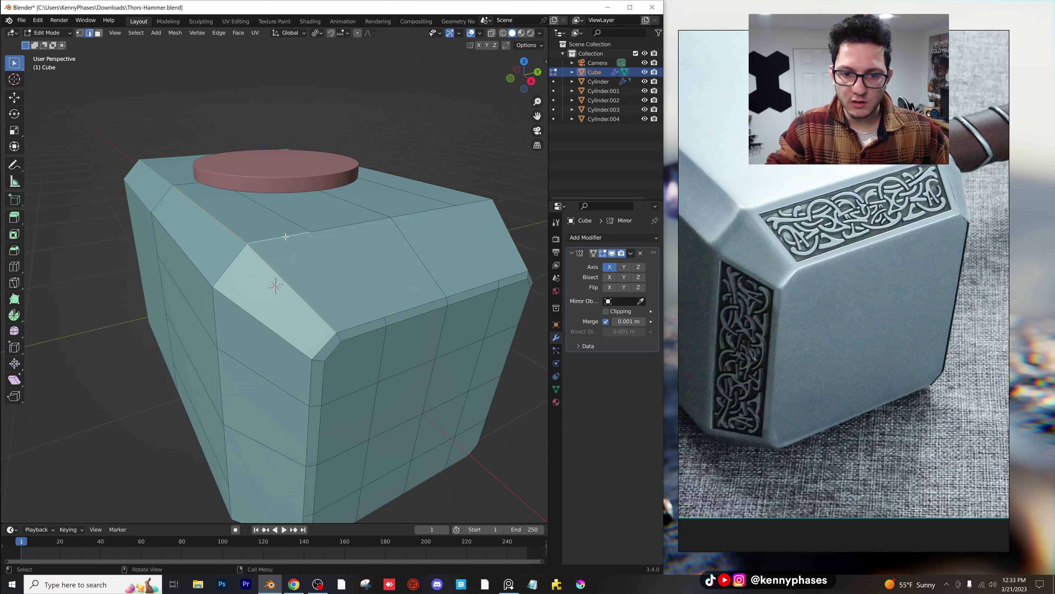
{"action": "middle_click_drag", "start_coordinate": [287, 239], "coordinate": [285, 237]}
{"action": "scroll", "coordinate": [242, 294], "scroll_direction": "up", "scroll_amount": 1}
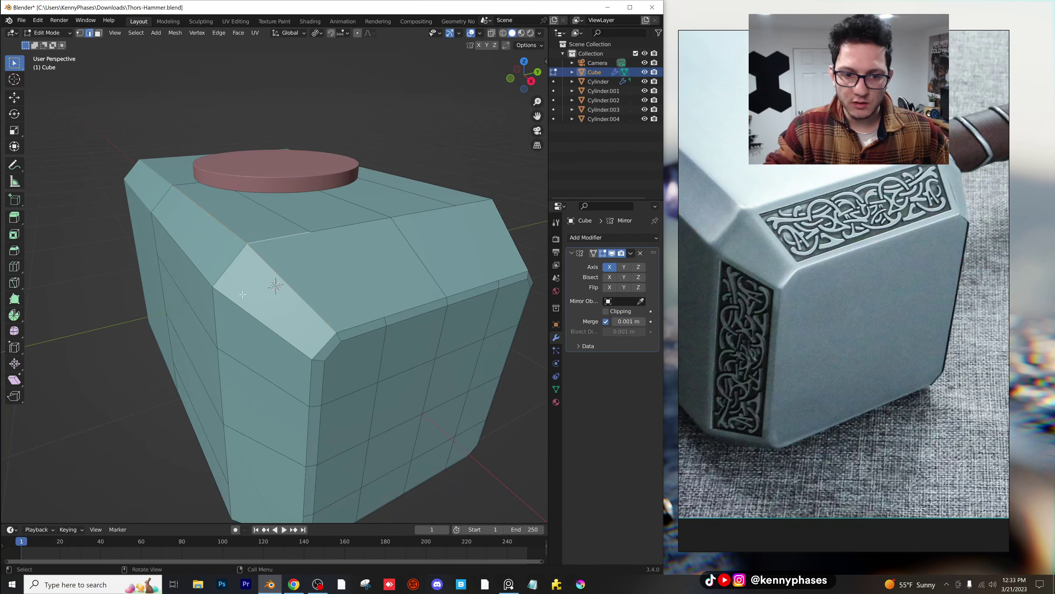
Step: Select the edges of the near long upper chamfer, the adjoining corner's sloping edges and the top edge run across the hammer head's end
{"action": "left_click", "coordinate": [188, 255]}
{"action": "left_click", "coordinate": [222, 227], "text": "shift"}
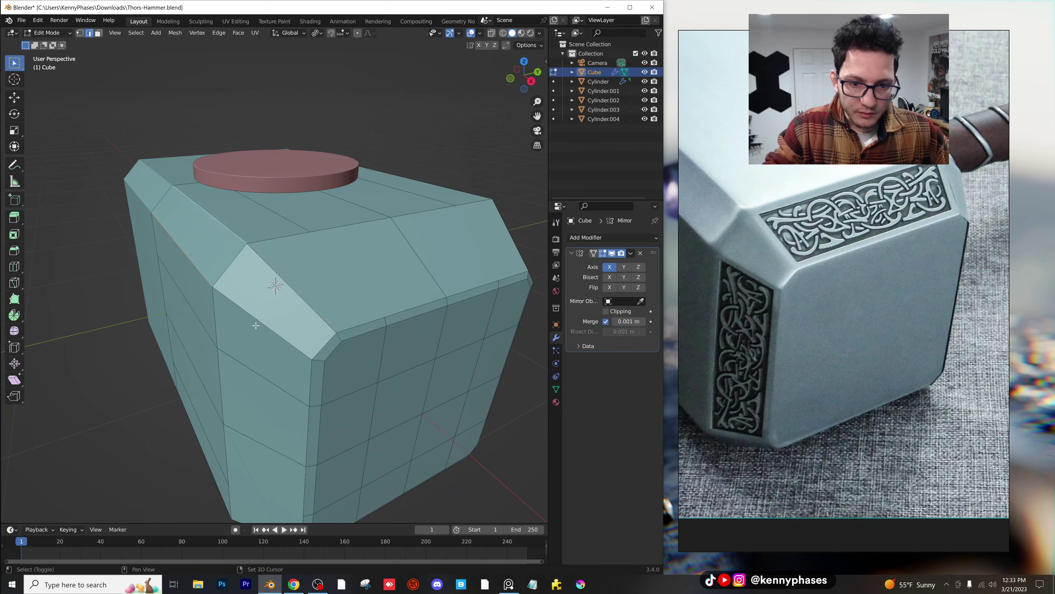
{"action": "left_click", "coordinate": [254, 322], "text": "shift"}
{"action": "left_click", "coordinate": [304, 292], "text": "shift"}
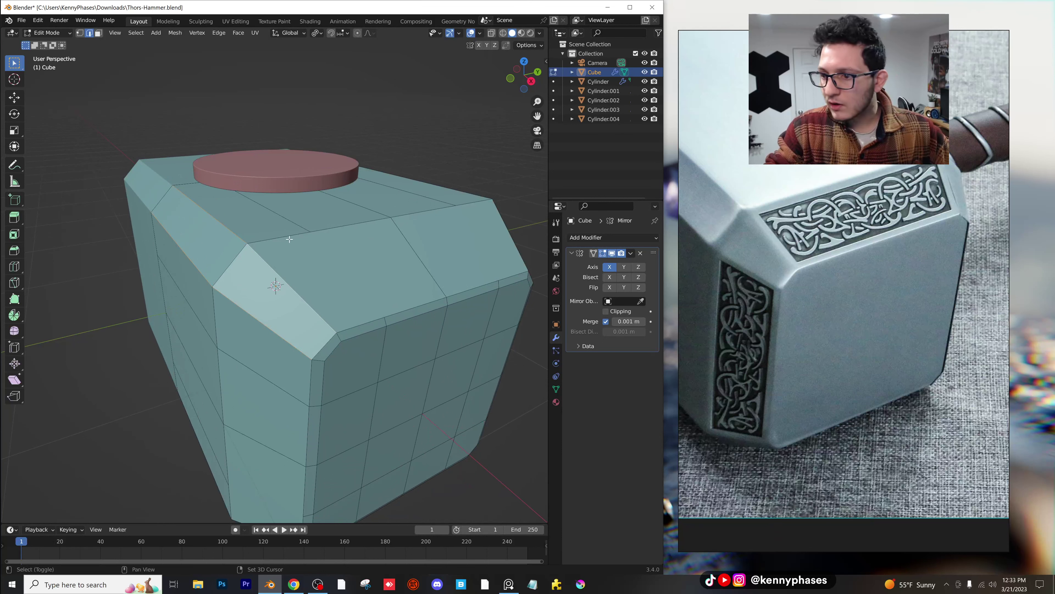
{"action": "left_click", "coordinate": [281, 236], "text": "shift"}
{"action": "left_click", "coordinate": [358, 225], "text": "shift"}
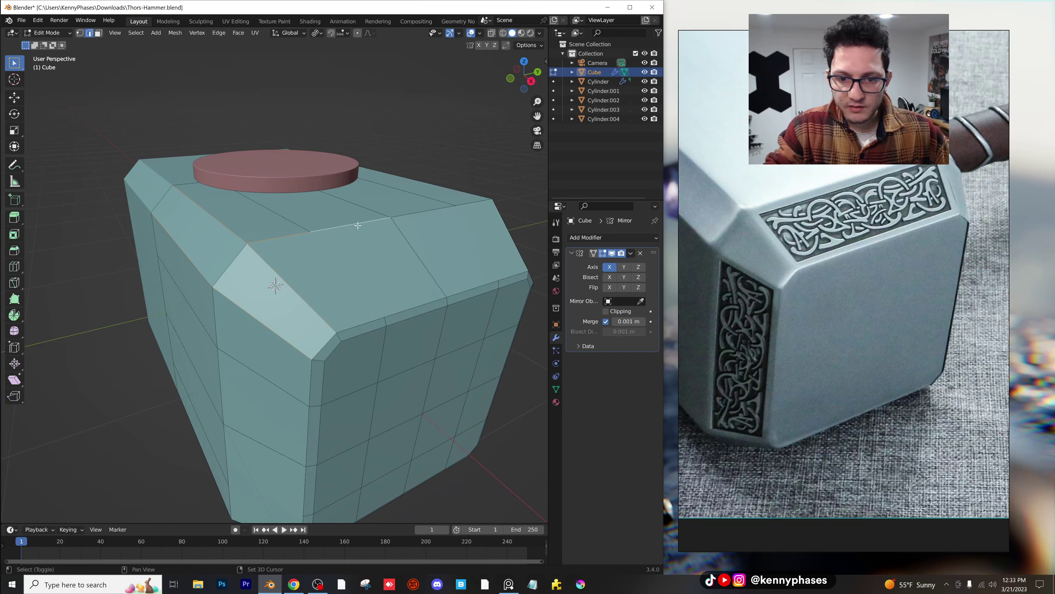
{"action": "left_click", "coordinate": [456, 207], "text": "shift"}
Step: Add the sloping edges and the short connecting edge of the opposite upper corner to the selection
{"action": "middle_click_drag", "start_coordinate": [456, 207], "coordinate": [332, 246]}
{"action": "left_click", "coordinate": [332, 246], "text": "shift"}
{"action": "left_click", "coordinate": [362, 284], "text": "shift"}
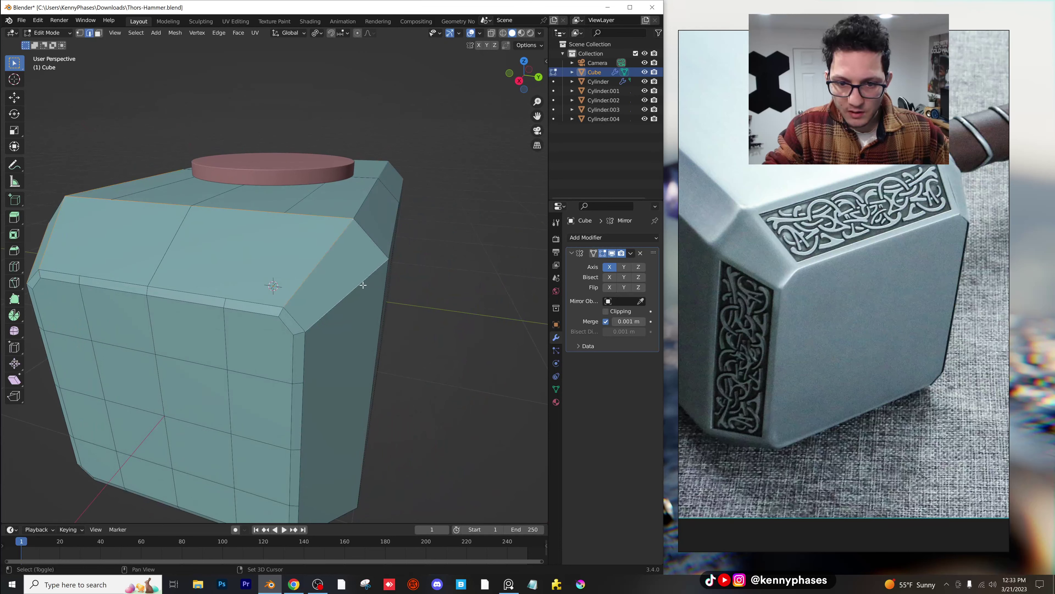
{"action": "left_click", "coordinate": [372, 244], "text": "shift"}
Step: Add the vertical side edges below that corner and the sloping edges of the lower corner to the selection
{"action": "middle_click_drag", "start_coordinate": [380, 305], "coordinate": [313, 279]}
{"action": "scroll", "coordinate": [313, 278], "scroll_direction": "up", "scroll_amount": 2}
{"action": "left_click", "coordinate": [351, 265], "text": "shift"}
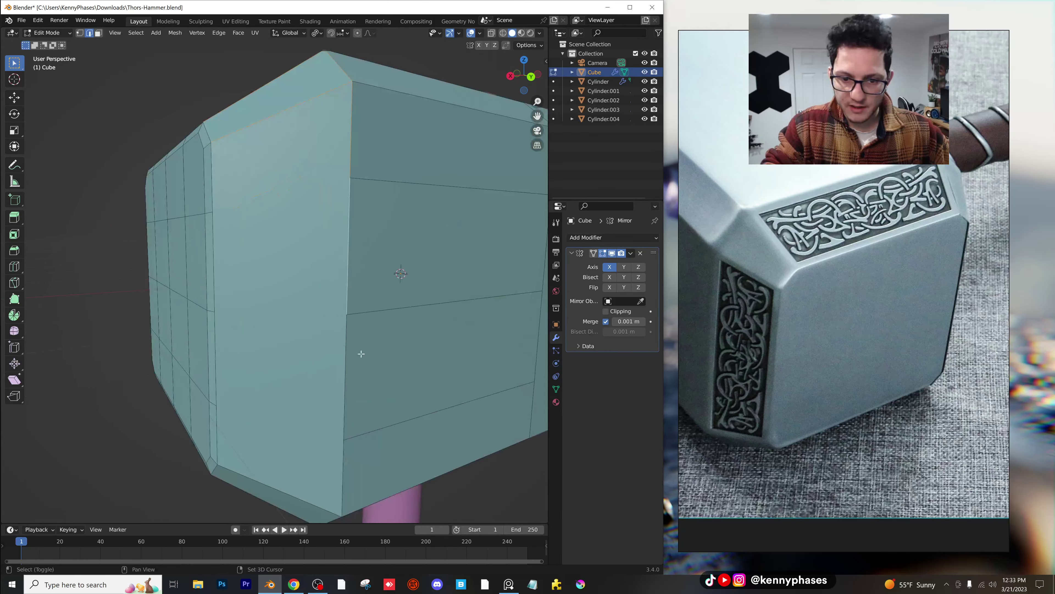
{"action": "left_click", "coordinate": [347, 352], "text": "shift"}
{"action": "mouse_move", "coordinate": [349, 353]}
{"action": "middle_mouse_down"}
{"action": "mouse_move", "coordinate": [357, 416]}
{"action": "mouse_move", "coordinate": [332, 346]}
{"action": "middle_mouse_up"}
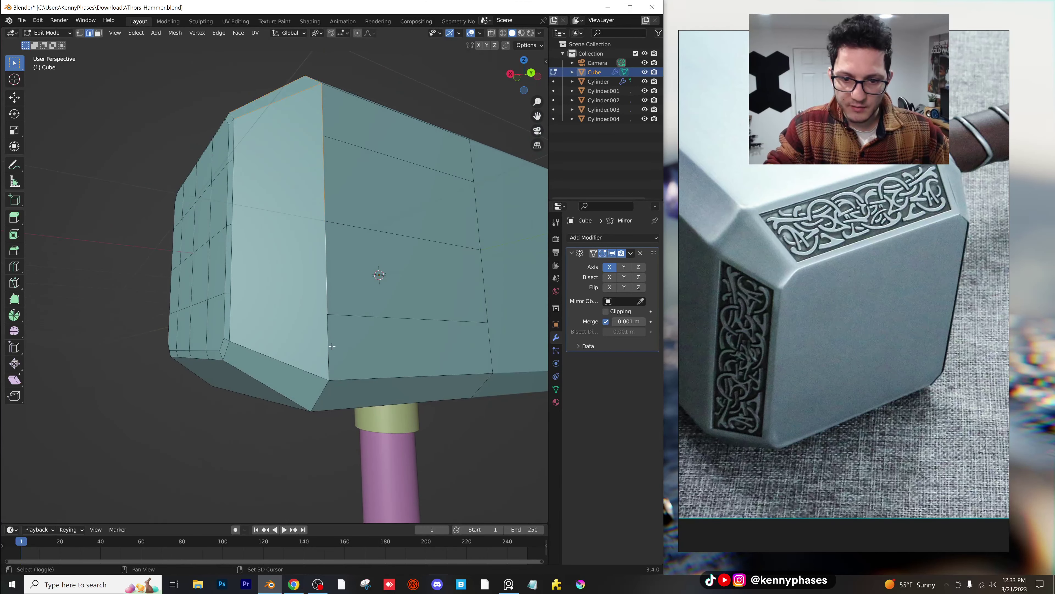
{"action": "left_click", "coordinate": [331, 346], "text": "shift"}
{"action": "left_click", "coordinate": [292, 366], "text": "shift"}
{"action": "left_click", "coordinate": [273, 388], "text": "shift"}
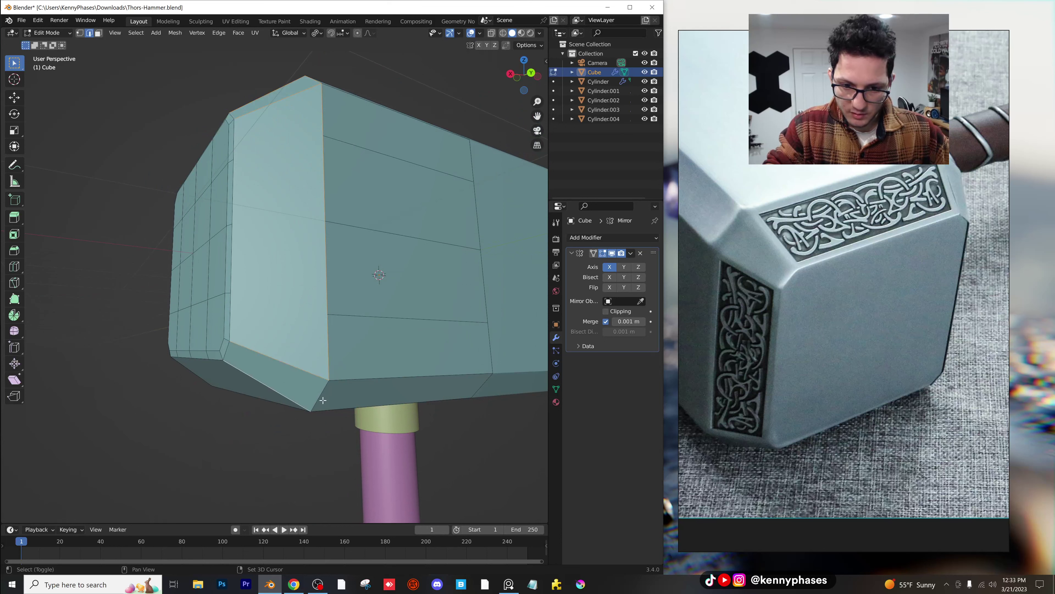
Step: Add the underside edges across the end, the other lower corner's sloping edges and the vertical edges above it to the selection
{"action": "middle_click_drag", "start_coordinate": [320, 398], "coordinate": [326, 318]}
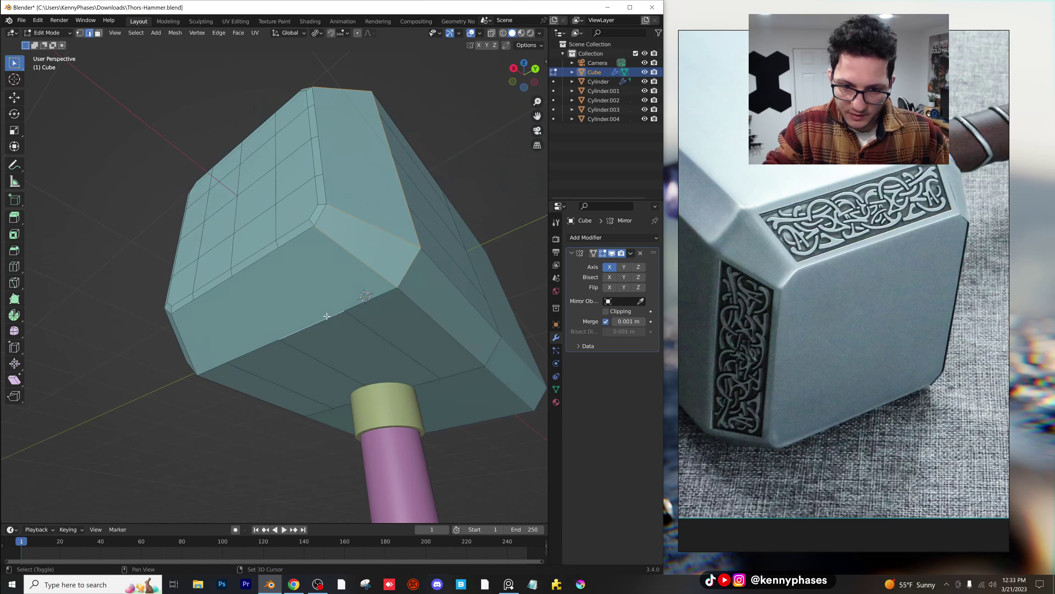
{"action": "middle_click_drag", "start_coordinate": [220, 368], "coordinate": [314, 351]}
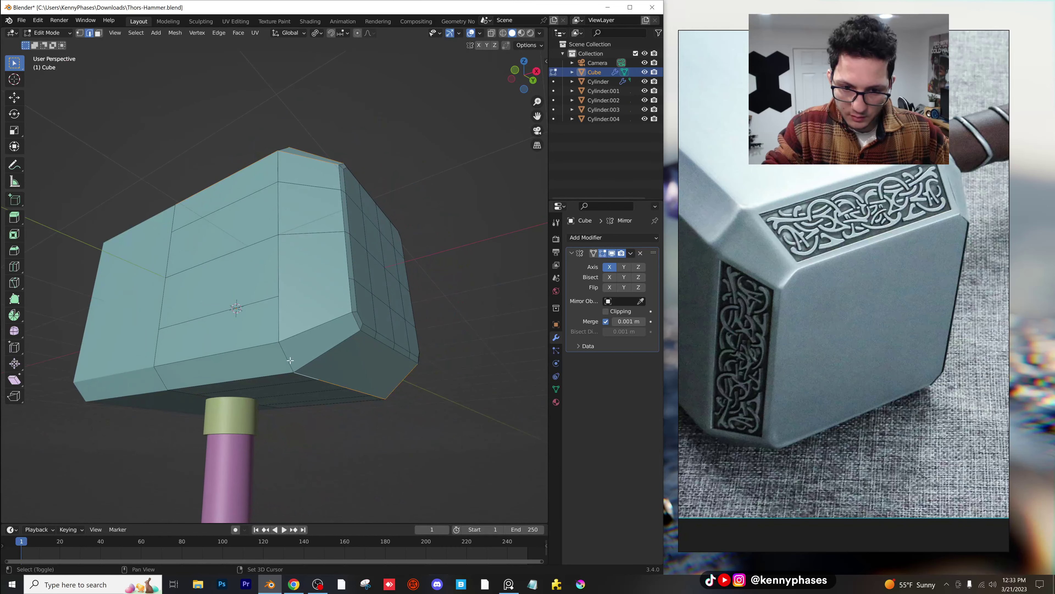
{"action": "left_click", "coordinate": [290, 360], "text": "shift"}
{"action": "left_click", "coordinate": [319, 356], "text": "shift"}
{"action": "left_click", "coordinate": [303, 331], "text": "shift"}
{"action": "left_click", "coordinate": [278, 319], "text": "shift"}
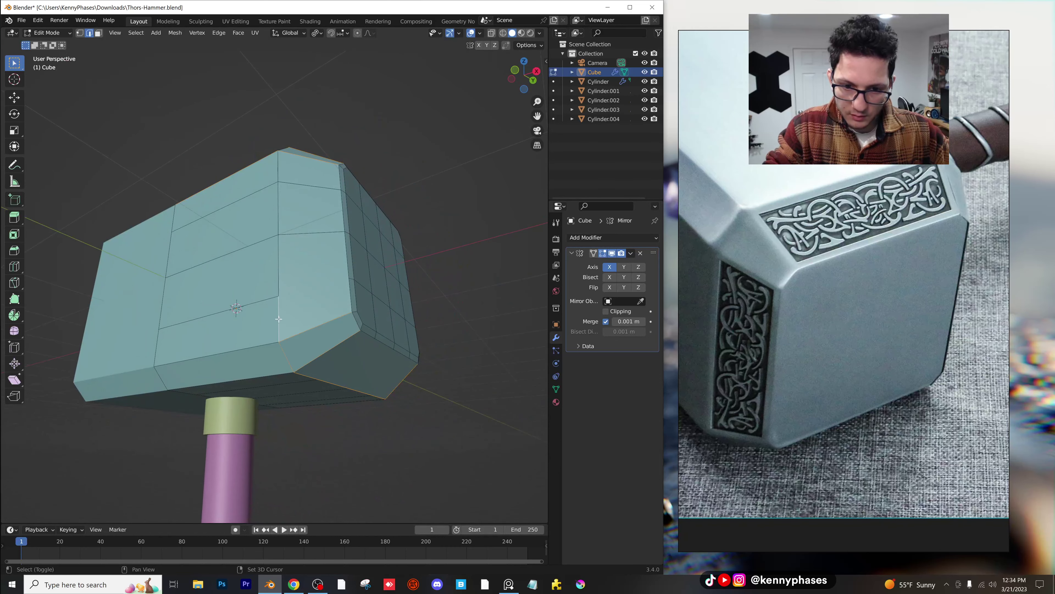
{"action": "left_click", "coordinate": [279, 263], "text": "shift"}
{"action": "left_click", "coordinate": [278, 208], "text": "shift"}
{"action": "left_click", "coordinate": [277, 166], "text": "shift"}
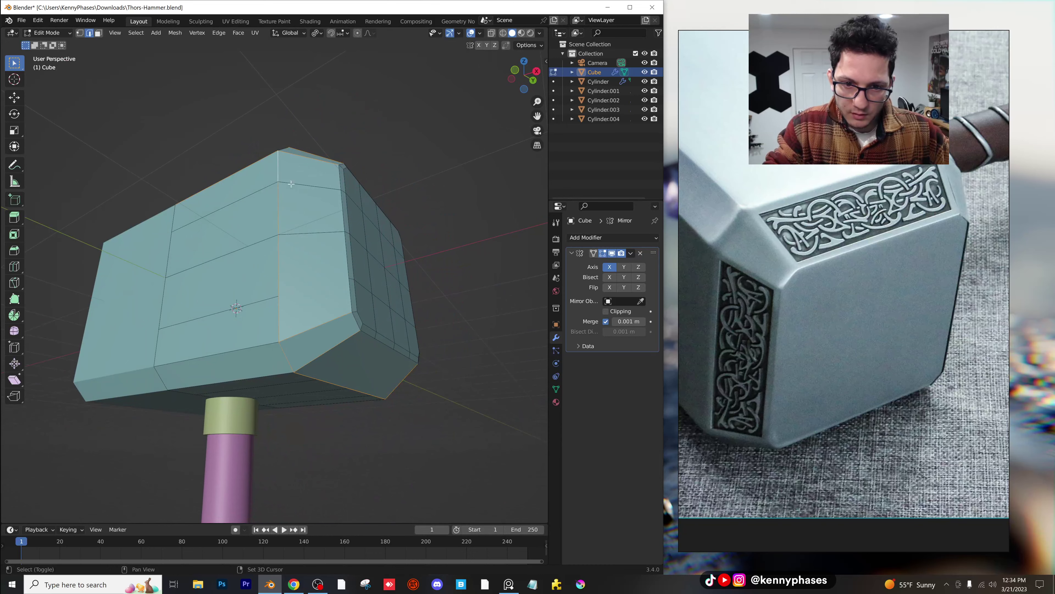
Step: Add the remaining long chamfer edges along the upper and lower sides of the hammer head to the selection
{"action": "middle_click_drag", "start_coordinate": [277, 166], "coordinate": [306, 249]}
{"action": "left_click", "coordinate": [307, 252], "text": "shift"}
{"action": "left_click", "coordinate": [333, 296], "text": "shift"}
{"action": "middle_click_drag", "start_coordinate": [332, 296], "coordinate": [311, 224]}
{"action": "left_click", "coordinate": [311, 224], "text": "shift"}
{"action": "left_click", "coordinate": [303, 274], "text": "shift"}
{"action": "middle_click_drag", "start_coordinate": [303, 274], "coordinate": [238, 327]}
{"action": "left_click", "coordinate": [225, 332], "text": "shift"}
{"action": "left_click", "coordinate": [236, 364], "text": "shift"}
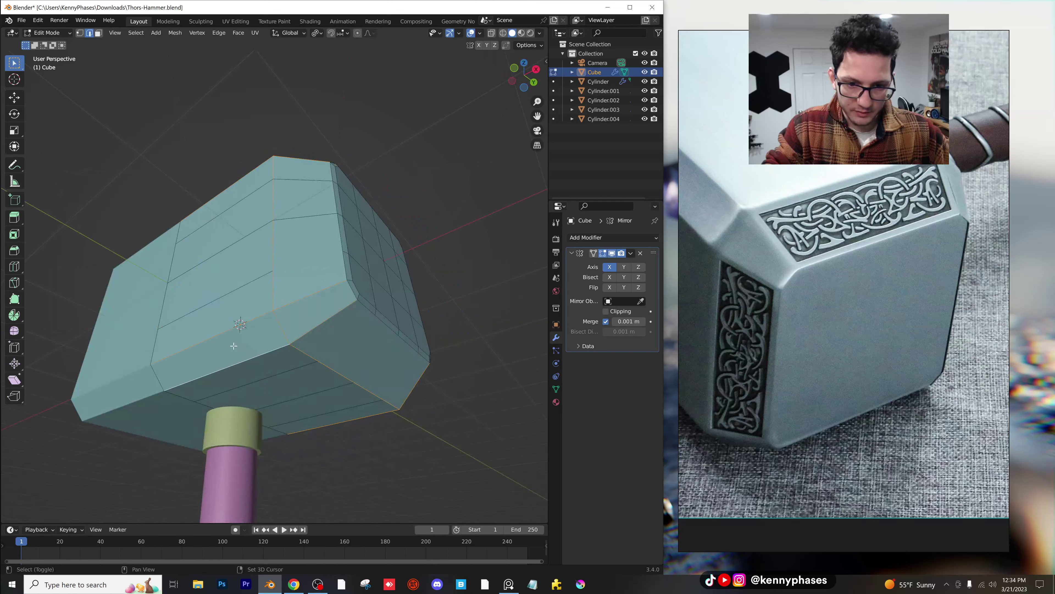
{"action": "middle_click_drag", "start_coordinate": [235, 364], "coordinate": [328, 242]}
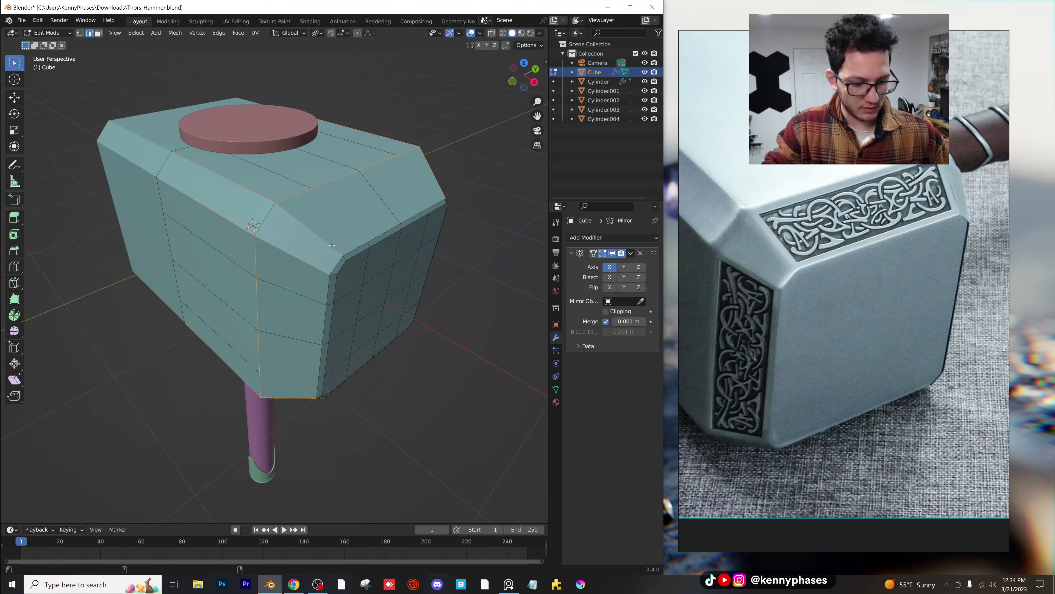
Step: Bevel the selected edges about 0.025 m wide with one segment, leave mesh editing and save the file
{"action": "key", "text": "ctrl+b"}
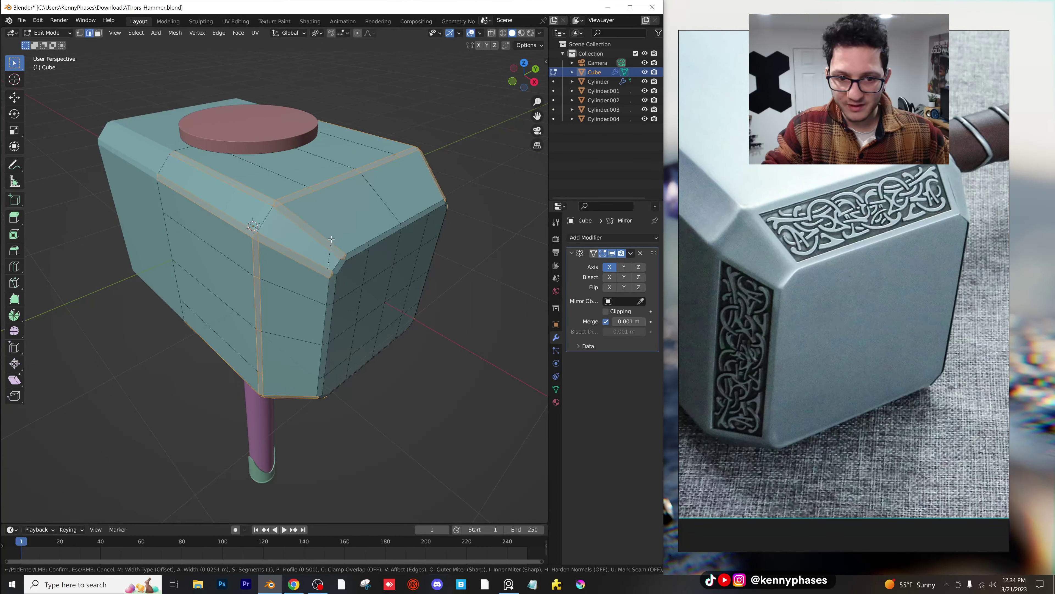
{"action": "left_click", "coordinate": [332, 241]}
{"action": "key", "text": "Tab"}
{"action": "key", "text": "ctrl+s"}
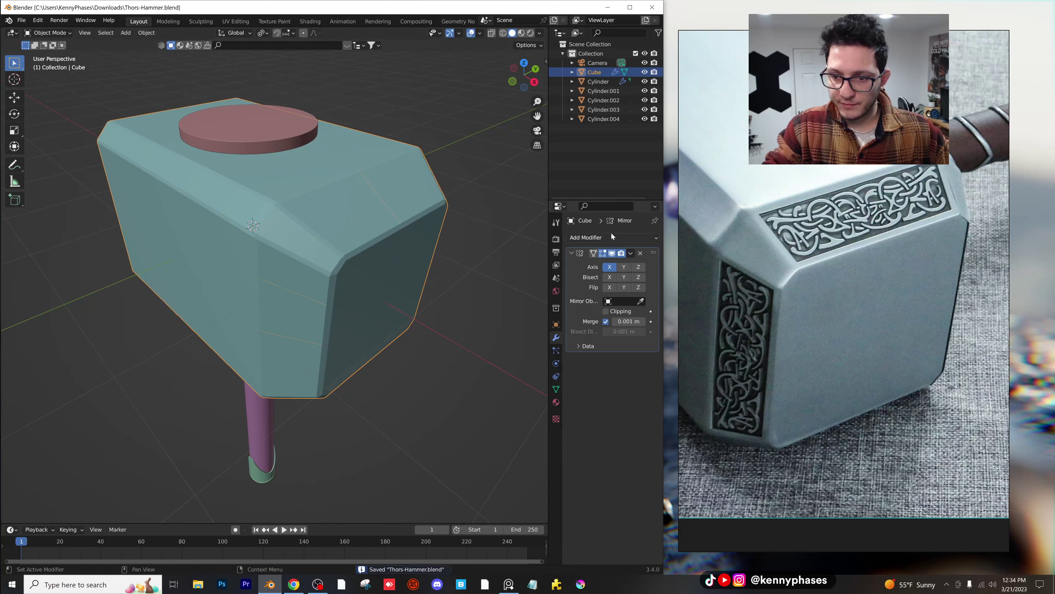
Step: Add a Subdivision Surface modifier to the hammer head and set its viewport level to 3
{"action": "left_click", "coordinate": [612, 236]}
{"action": "left_click", "coordinate": [498, 404]}
{"action": "left_click", "coordinate": [642, 384]}
Step: Add a loop cut around the hammer head's body, slide it close to the end chamfer's beveled edge and leave mesh editing
{"action": "key", "text": "Tab"}
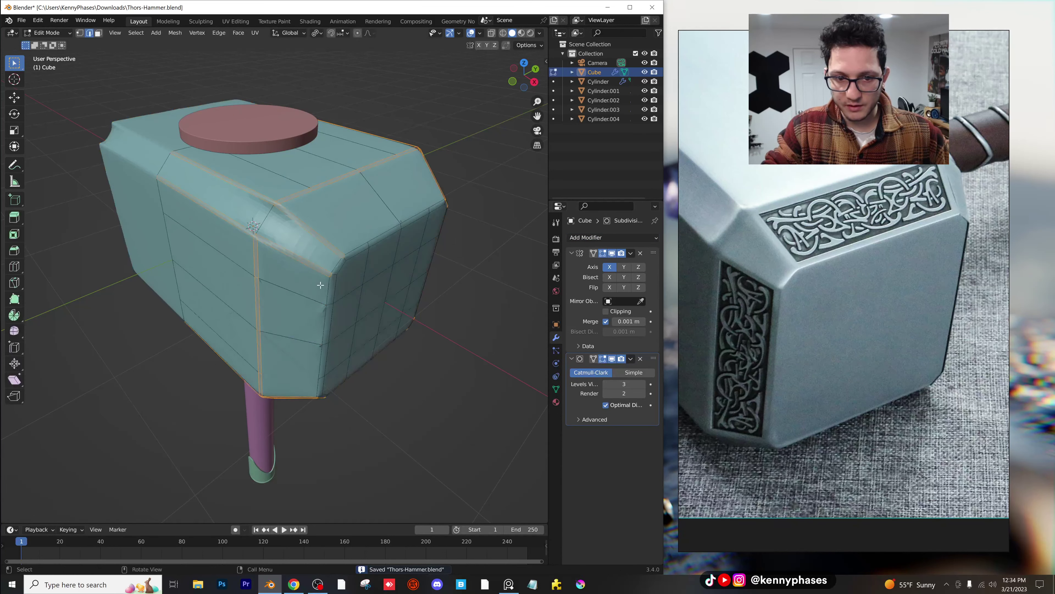
{"action": "middle_click_drag", "start_coordinate": [304, 278], "coordinate": [345, 291]}
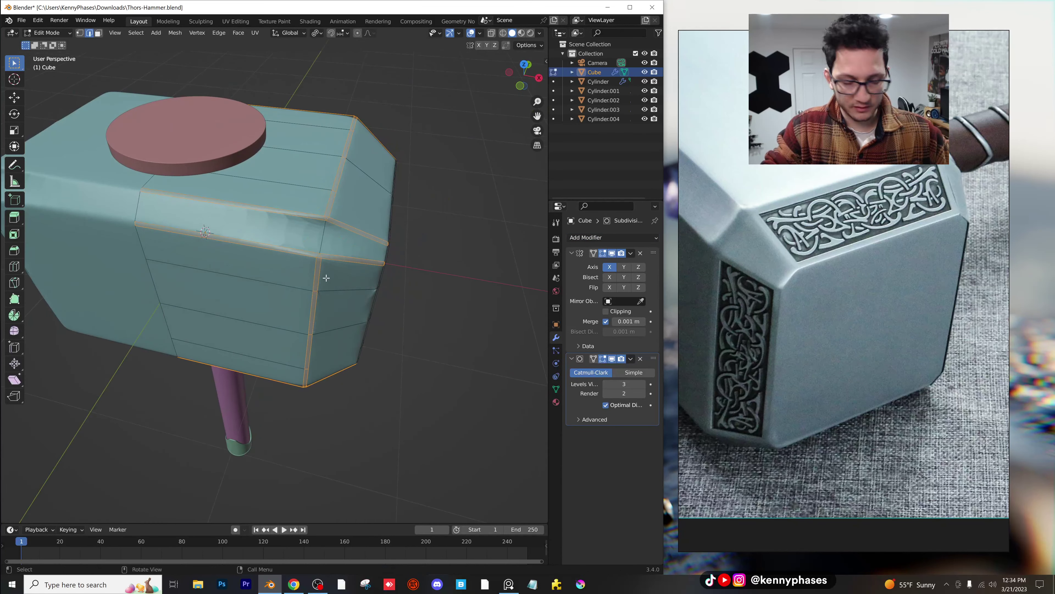
{"action": "key", "text": "ctrl+r"}
{"action": "left_click", "coordinate": [270, 210]}
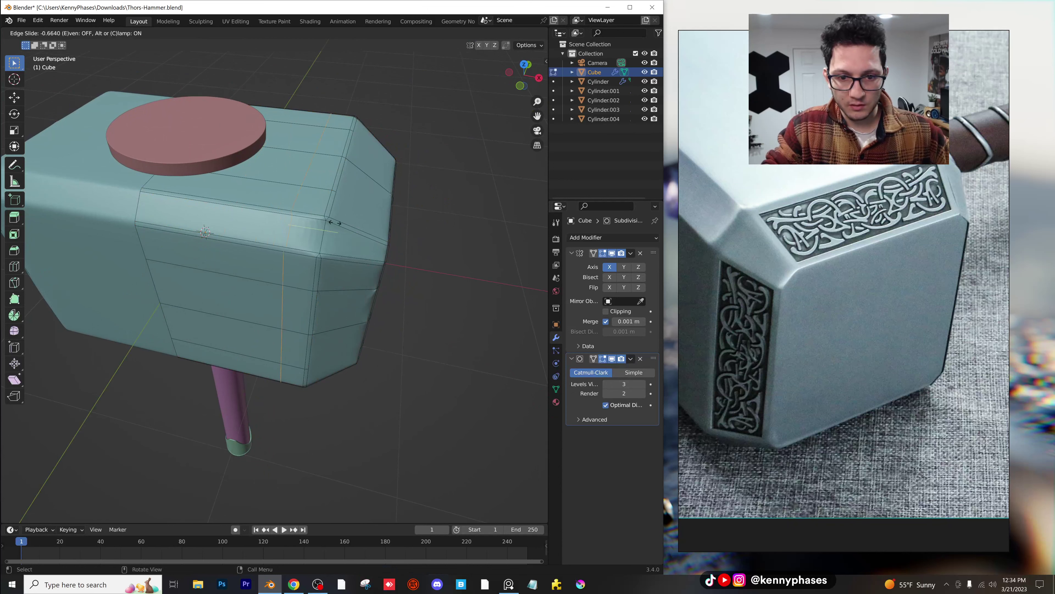
{"action": "left_click", "coordinate": [361, 226]}
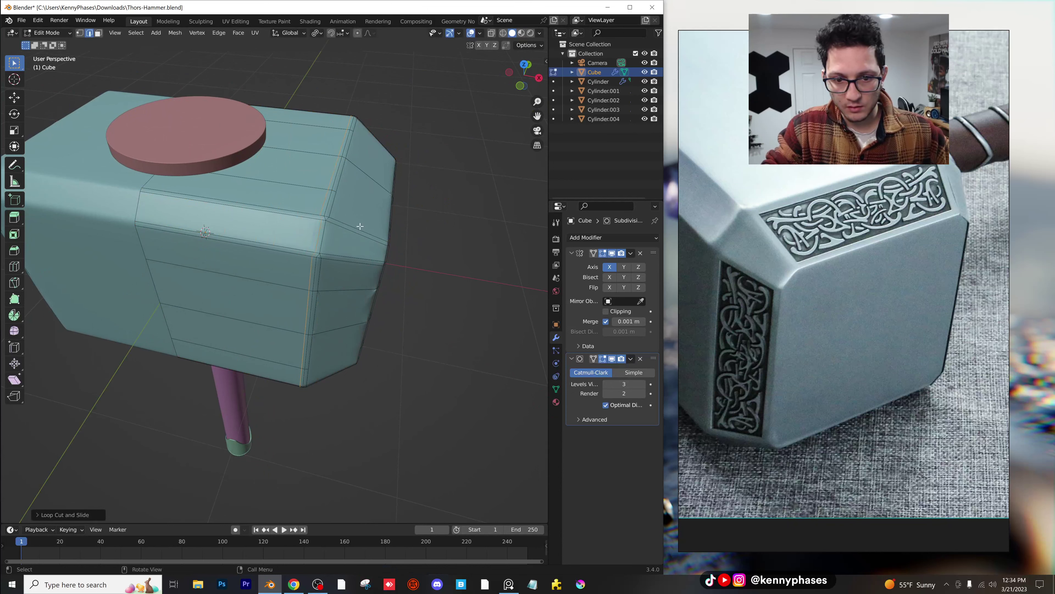
{"action": "key", "text": "ctrl+r"}
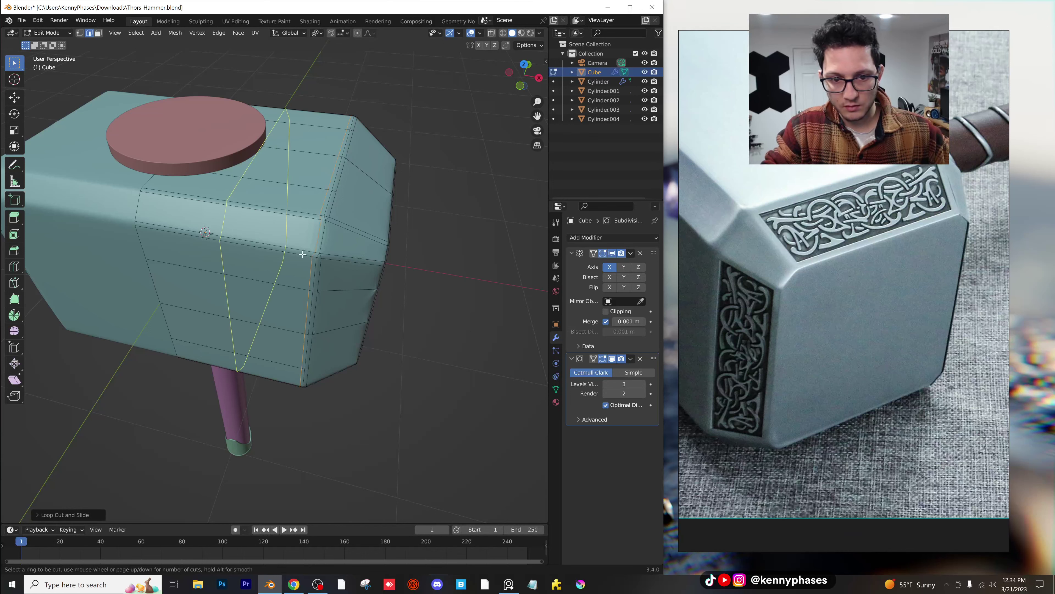
{"action": "key", "text": "Tab"}
{"action": "mouse_move", "coordinate": [374, 293]}
{"action": "middle_mouse_down"}
{"action": "mouse_move", "coordinate": [279, 244]}
{"action": "mouse_move", "coordinate": [268, 281]}
{"action": "mouse_move", "coordinate": [358, 289]}
{"action": "middle_mouse_up"}
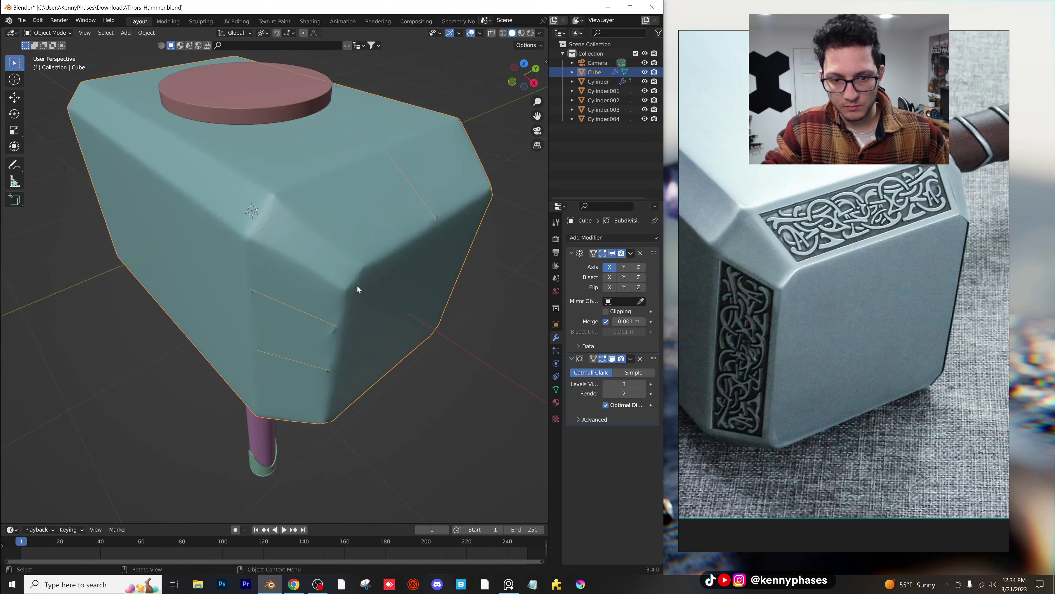
Step: Check the hammer head's edge loops in the mesh, return to object editing and apply Shade Smooth to the head
{"action": "key", "text": "Tab"}
{"action": "scroll", "coordinate": [305, 268], "scroll_direction": "up", "scroll_amount": 3}
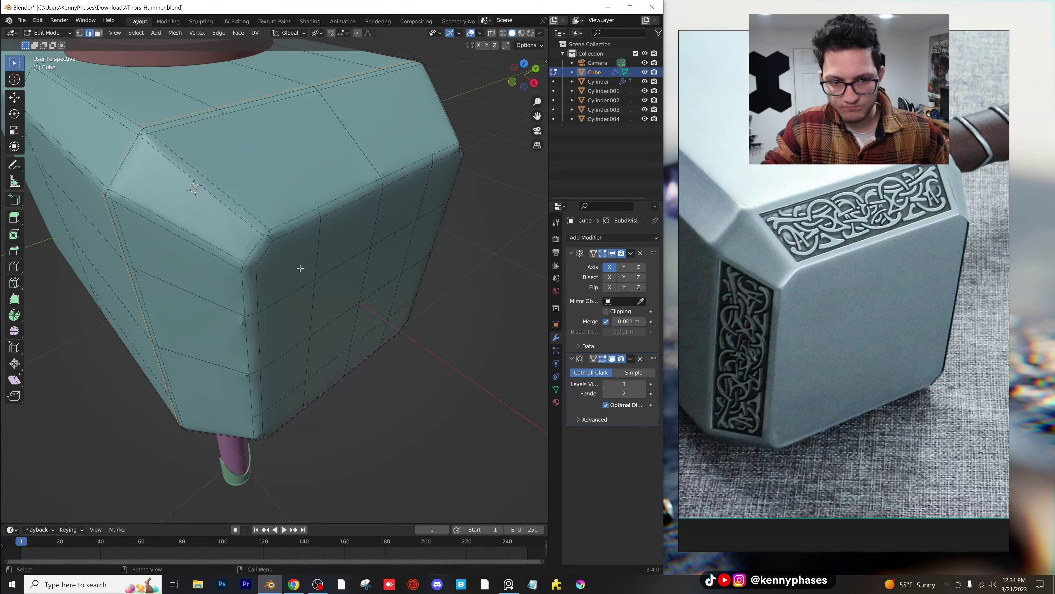
{"action": "scroll", "coordinate": [285, 267], "scroll_direction": "down", "scroll_amount": 3}
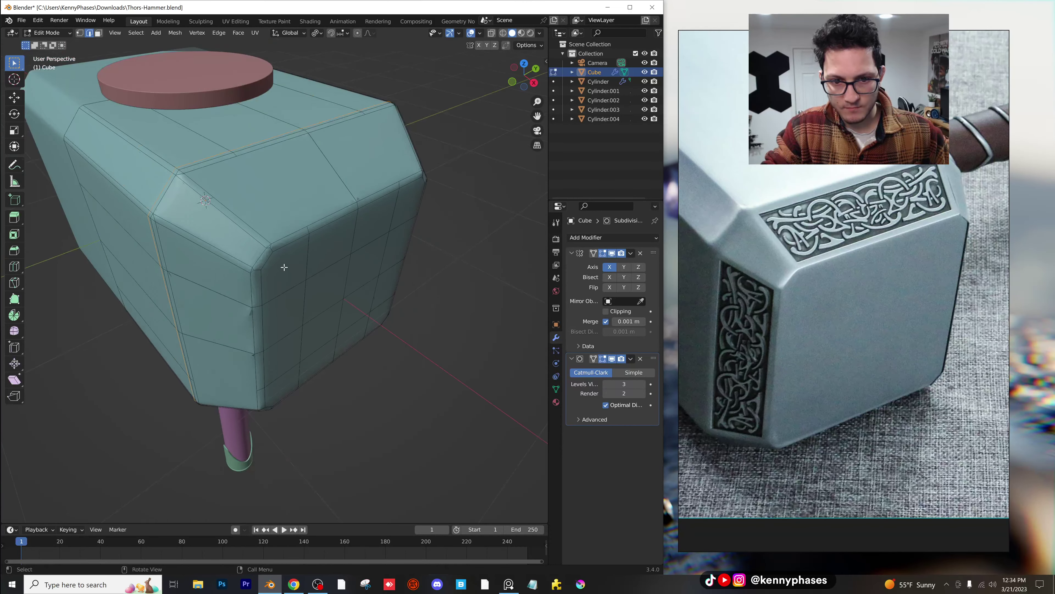
{"action": "middle_click_drag", "start_coordinate": [285, 267], "coordinate": [291, 243]}
{"action": "right_click", "coordinate": [290, 239]}
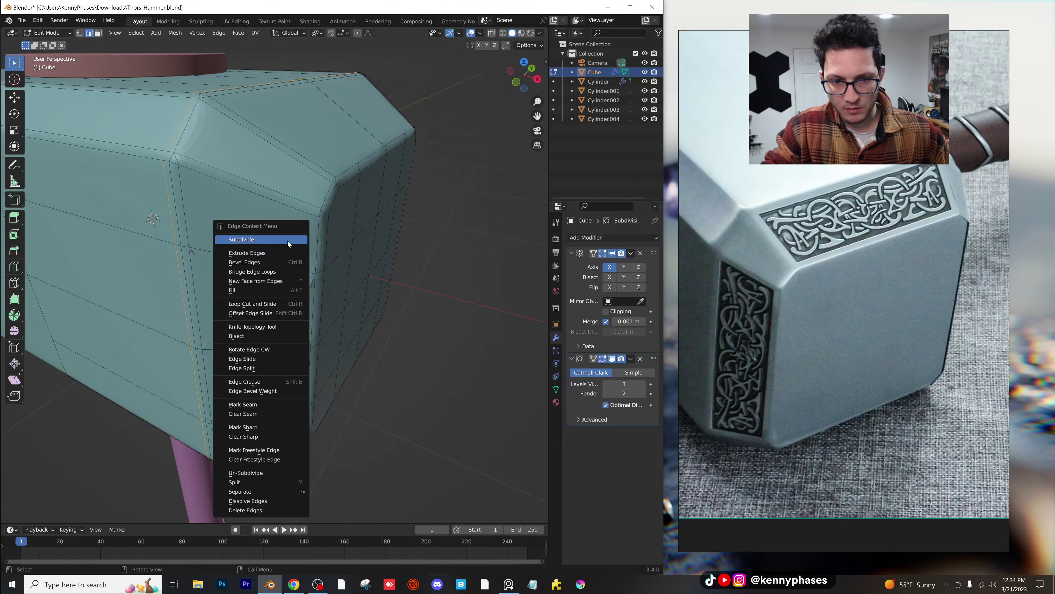
{"action": "key", "text": "Tab"}
{"action": "right_click", "coordinate": [309, 195]}
{"action": "left_click", "coordinate": [306, 205]}
{"action": "scroll", "coordinate": [327, 247], "scroll_direction": "down", "scroll_amount": 2}
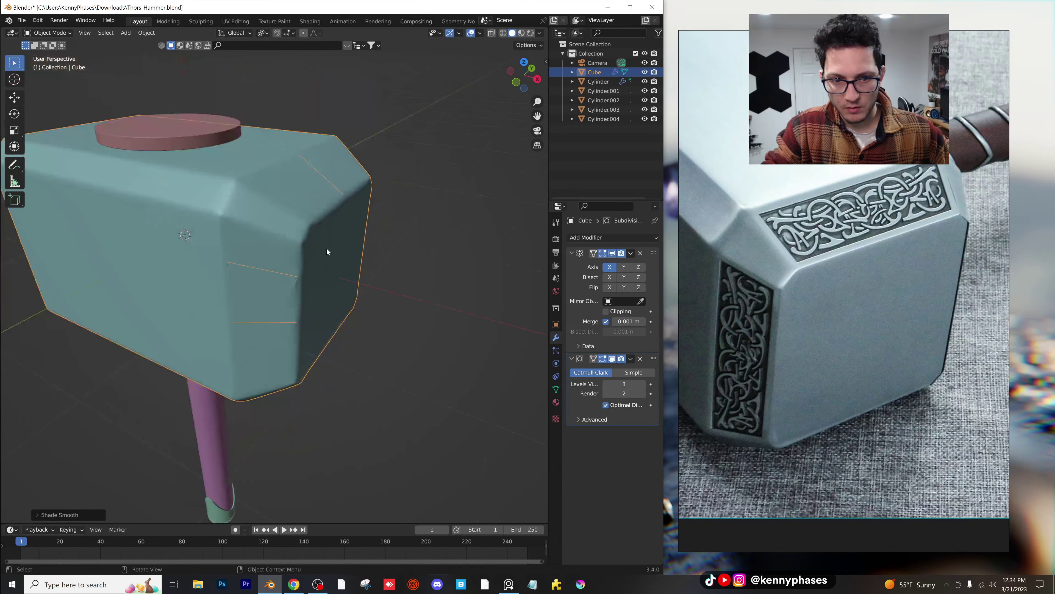
{"action": "middle_click_drag", "start_coordinate": [326, 248], "coordinate": [327, 250]}
Step: Enable Auto Smooth for the hammer head's normals and set the subdivision viewport level to 2
{"action": "left_click", "coordinate": [557, 389]}
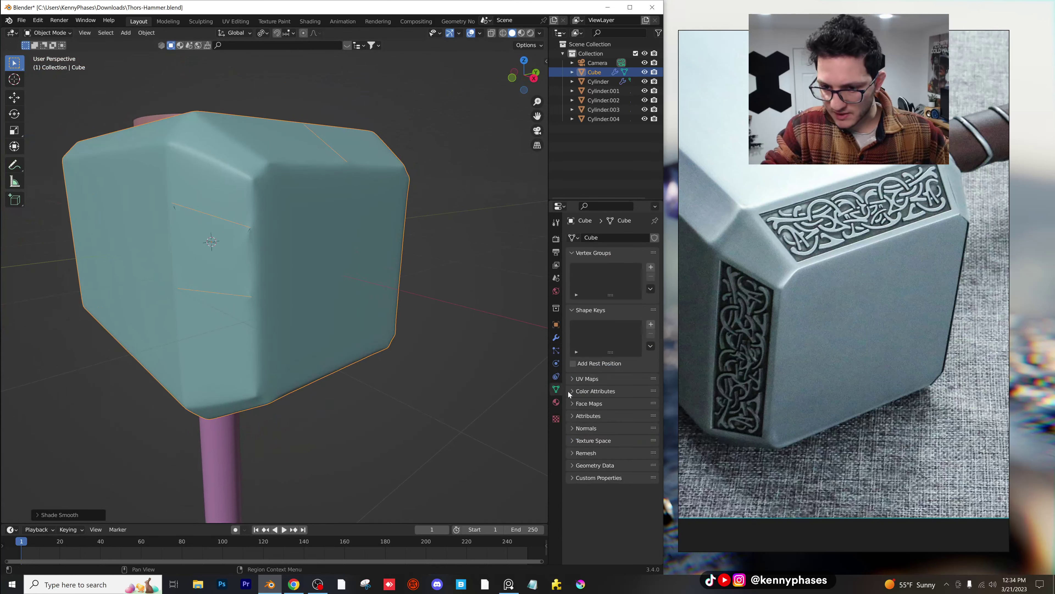
{"action": "left_click", "coordinate": [596, 428]}
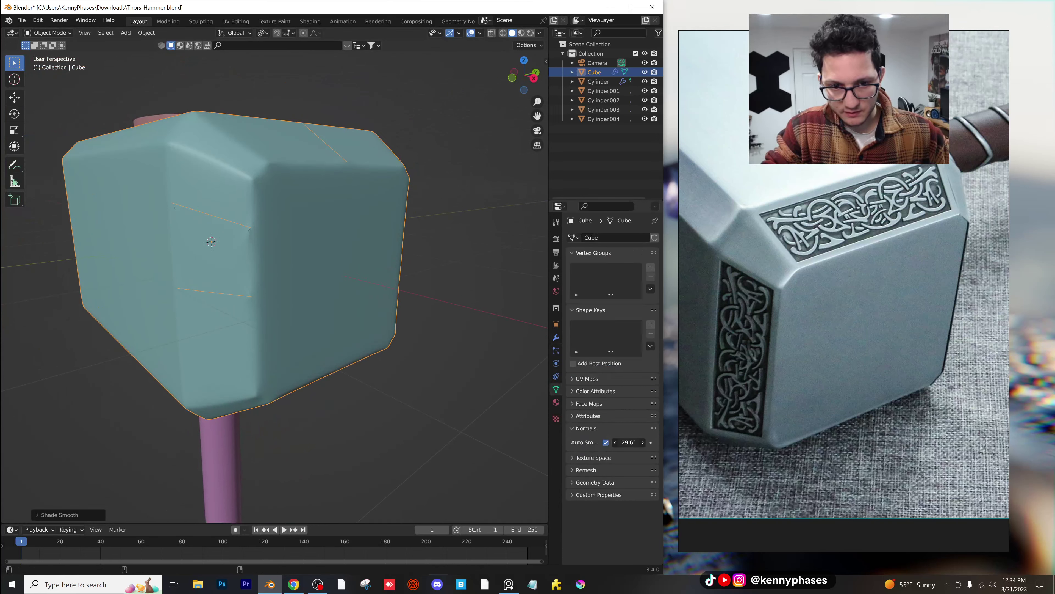
{"action": "left_click", "coordinate": [556, 338]}
{"action": "left_click", "coordinate": [606, 384]}
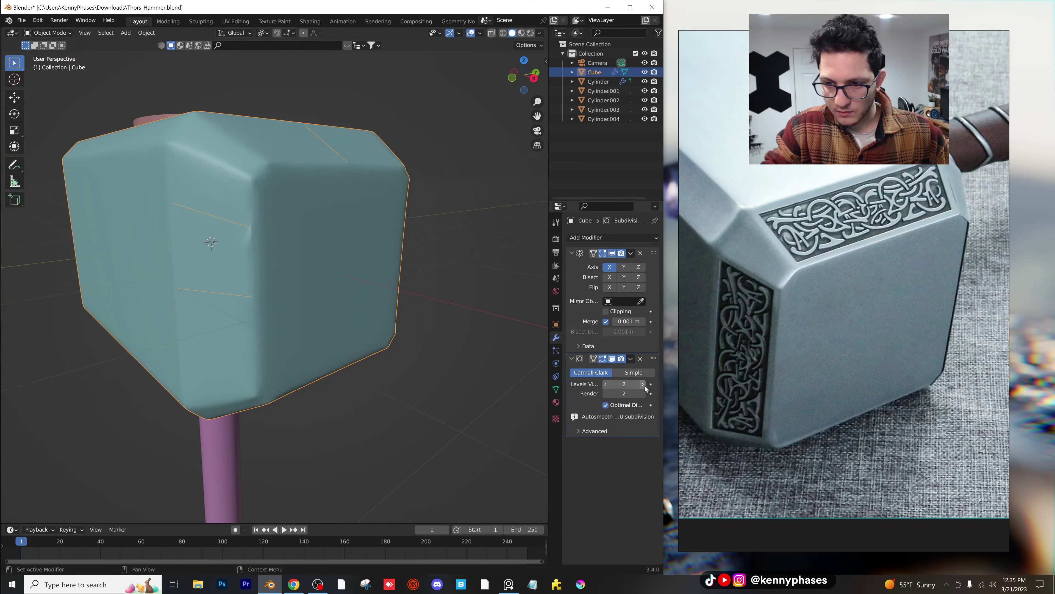
Step: Remove the Subdivision Surface modifier from the hammer head and apply Shade Smooth to it again
{"action": "left_click", "coordinate": [640, 358]}
{"action": "middle_click_drag", "start_coordinate": [436, 324], "coordinate": [306, 285]}
{"action": "right_click", "coordinate": [324, 279]}
{"action": "left_click", "coordinate": [321, 269]}
{"action": "scroll", "coordinate": [341, 309], "scroll_direction": "down", "scroll_amount": 5}
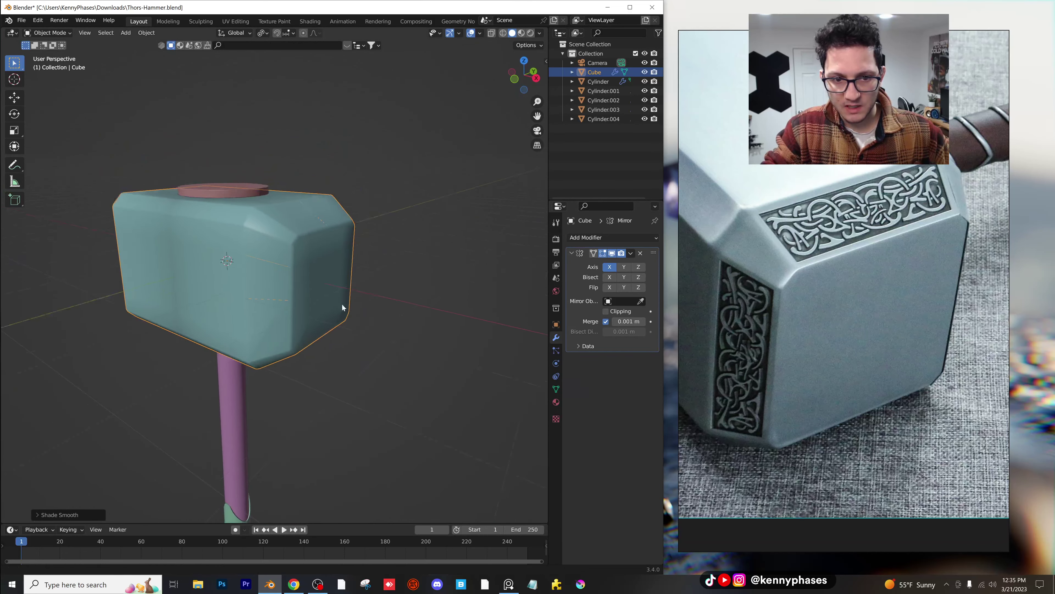
Step: Compare the whole hammer with the reference images, examining the head's engraved side panel, grooves and handle joint
{"action": "middle_click_drag", "start_coordinate": [379, 316], "coordinate": [491, 297]}
{"action": "scroll", "coordinate": [817, 285], "scroll_direction": "down", "scroll_amount": 5}
{"action": "middle_click_drag", "start_coordinate": [818, 285], "coordinate": [791, 298]}
{"action": "middle_click_drag", "start_coordinate": [886, 246], "coordinate": [830, 412]}
{"action": "middle_click_drag", "start_coordinate": [775, 137], "coordinate": [833, 204]}
{"action": "scroll", "coordinate": [833, 204], "scroll_direction": "up", "scroll_amount": 3}
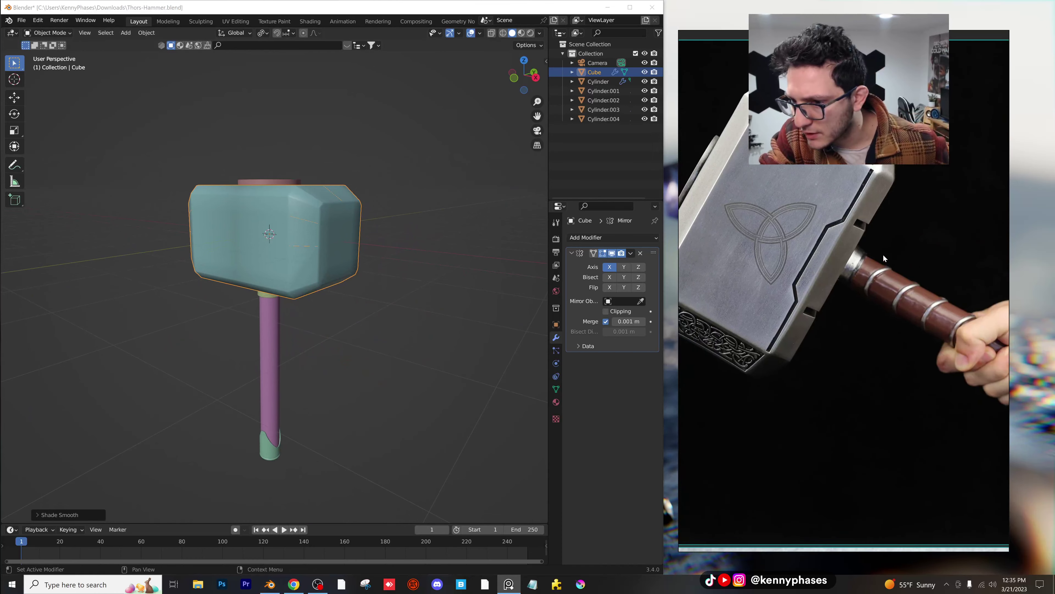
{"action": "scroll", "coordinate": [880, 270], "scroll_direction": "down", "scroll_amount": 6}
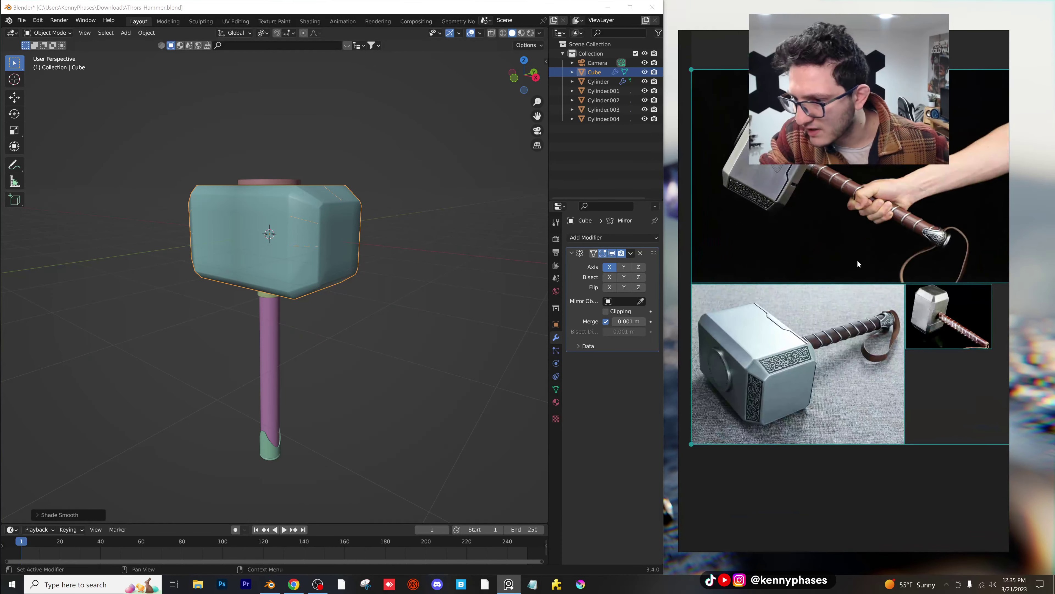
{"action": "scroll", "coordinate": [858, 260], "scroll_direction": "up", "scroll_amount": 5}
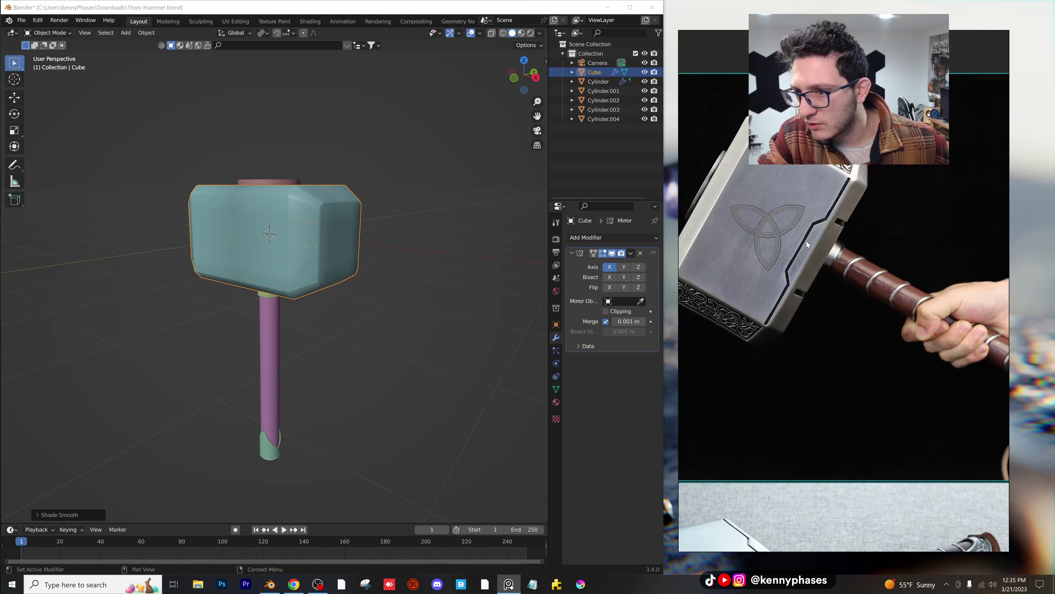
Step: Deselect the hammer head and save the file
{"action": "left_click", "coordinate": [394, 270]}
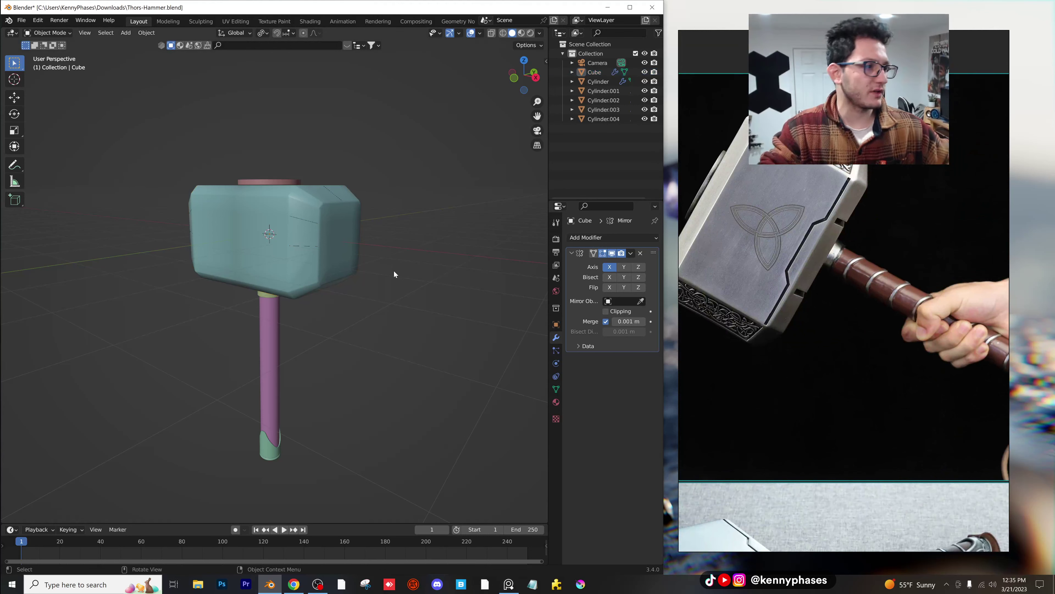
{"action": "key", "text": "ctrl+s"}
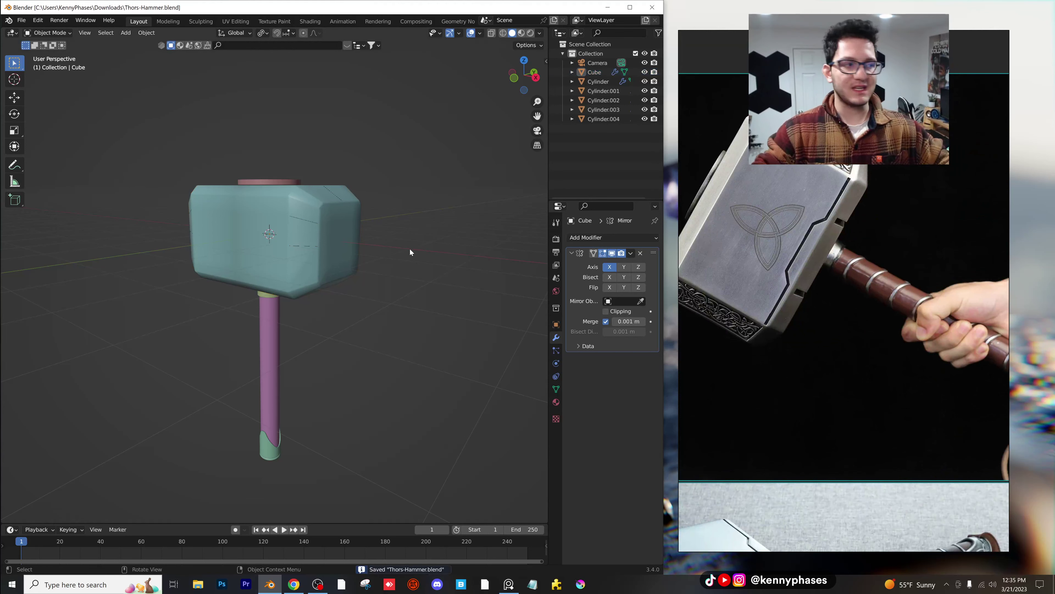
{"action": "middle_click_drag", "start_coordinate": [410, 252], "coordinate": [367, 271]}
{"action": "scroll", "coordinate": [367, 266], "scroll_direction": "up", "scroll_amount": 1}
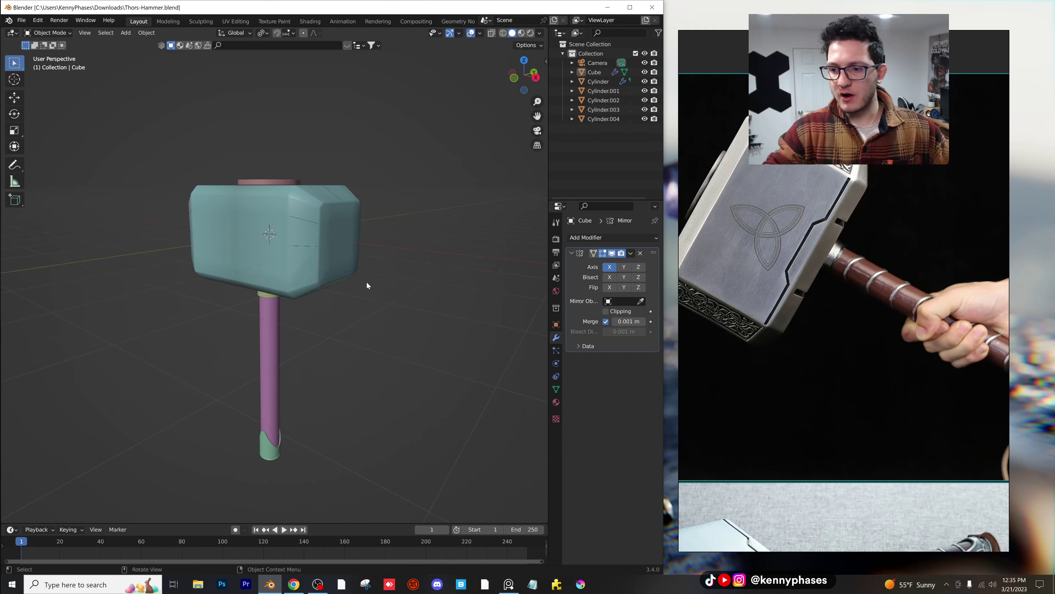
Step: Add a torus mesh for a handle ring in front view and reduce its segment count
{"action": "scroll", "coordinate": [781, 399], "scroll_direction": "down", "scroll_amount": 3}
{"action": "middle_click_drag", "start_coordinate": [786, 412], "coordinate": [777, 282]}
{"action": "scroll", "coordinate": [840, 373], "scroll_direction": "up", "scroll_amount": 3}
{"action": "scroll", "coordinate": [831, 334], "scroll_direction": "up", "scroll_amount": 2}
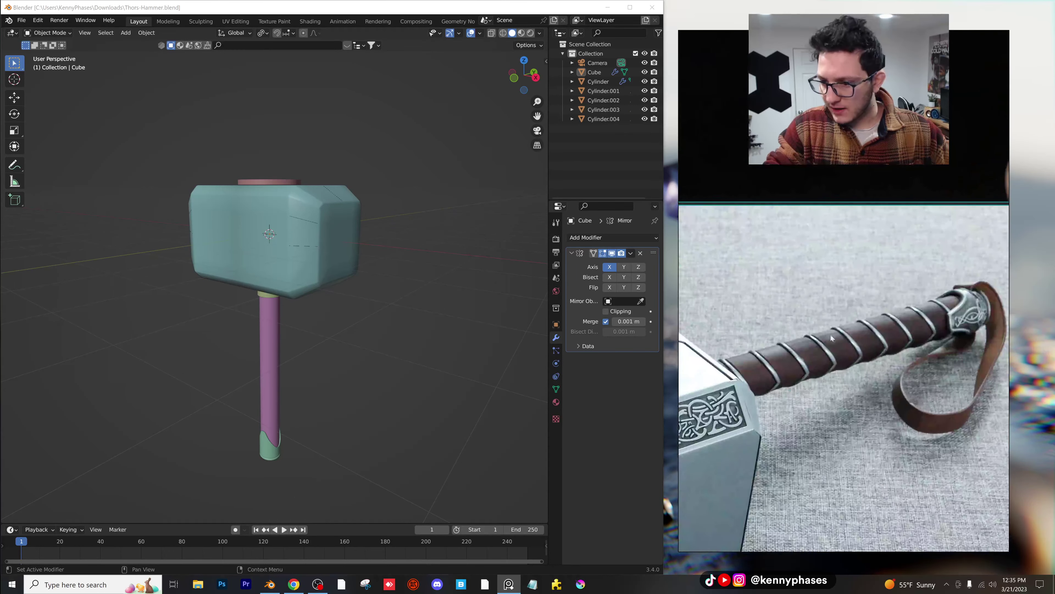
{"action": "middle_click_drag", "start_coordinate": [373, 387], "coordinate": [367, 391]}
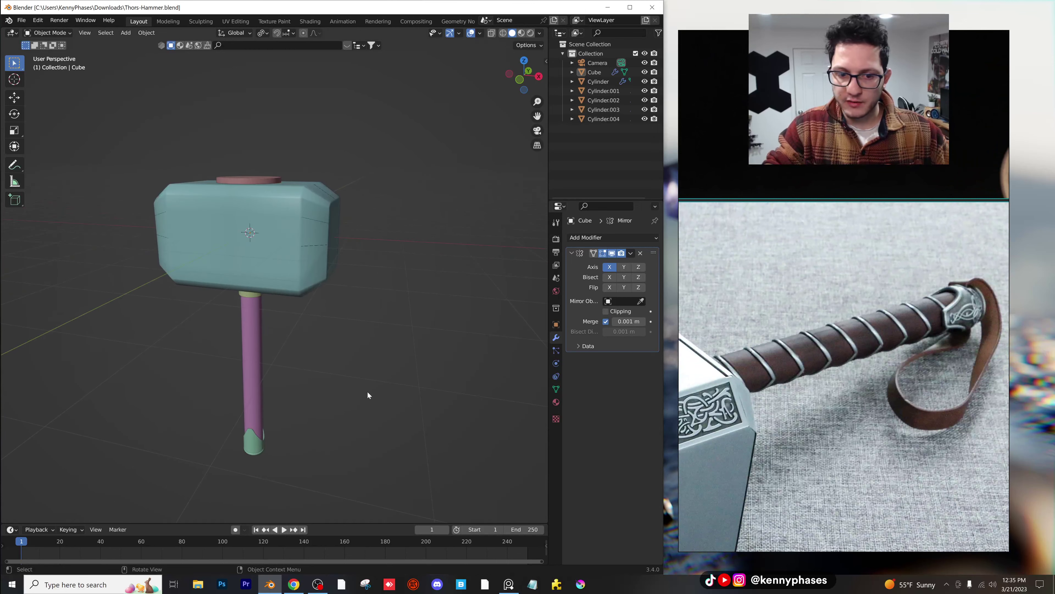
{"action": "key", "text": "KP_1"}
{"action": "scroll", "coordinate": [313, 252], "scroll_direction": "up", "scroll_amount": 3}
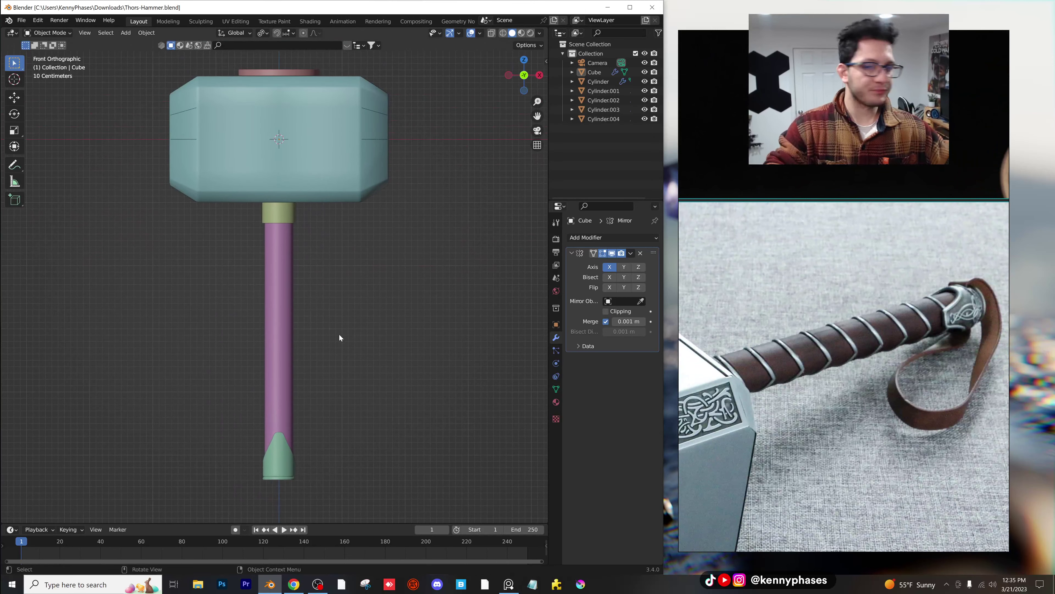
{"action": "left_click", "coordinate": [130, 33]}
{"action": "mouse_move", "coordinate": [134, 42]}
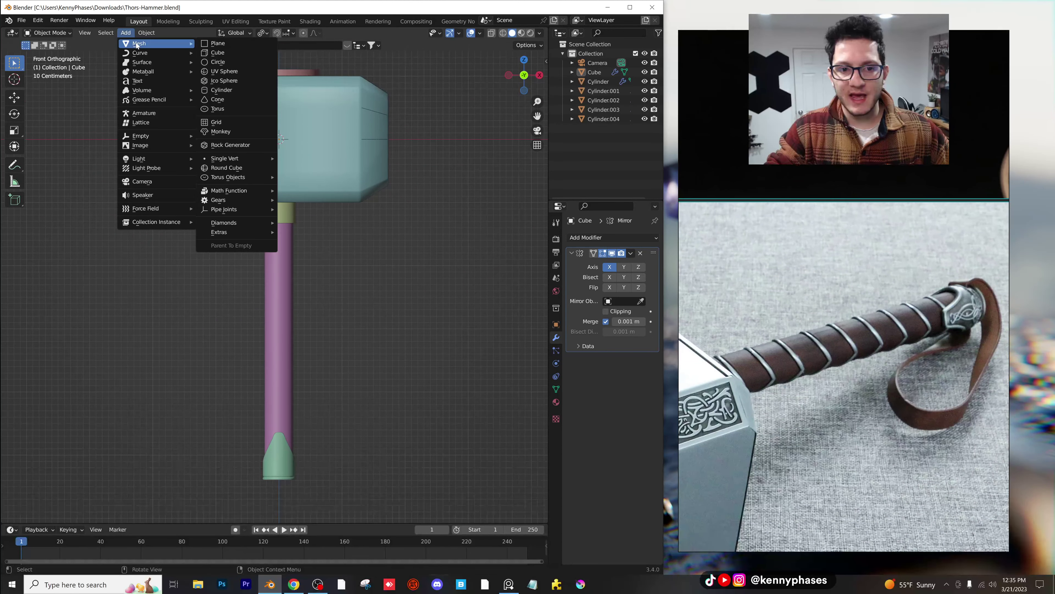
{"action": "left_click", "coordinate": [242, 109]}
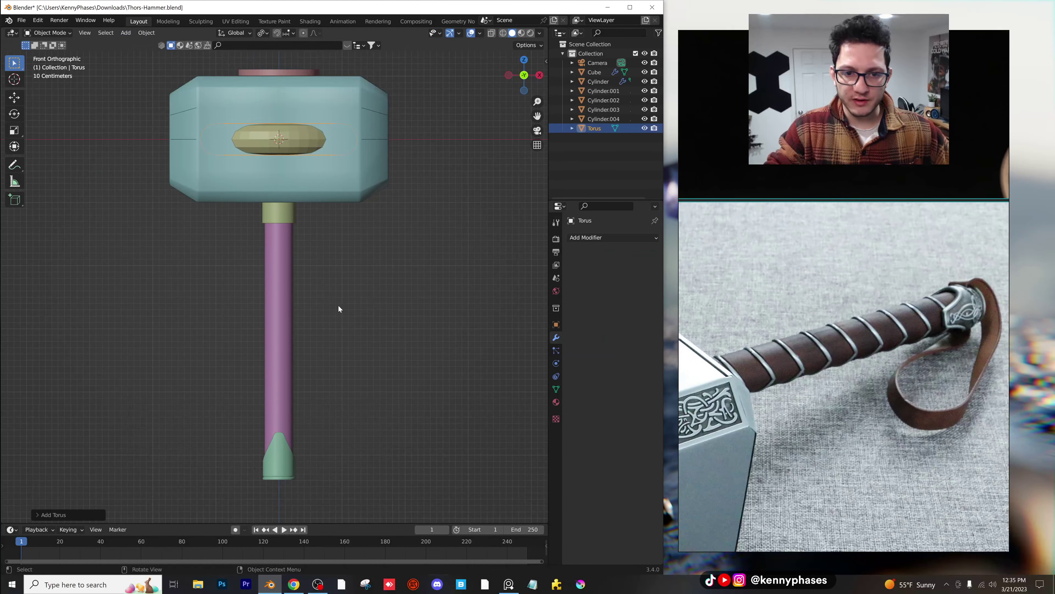
{"action": "left_click", "coordinate": [36, 514]}
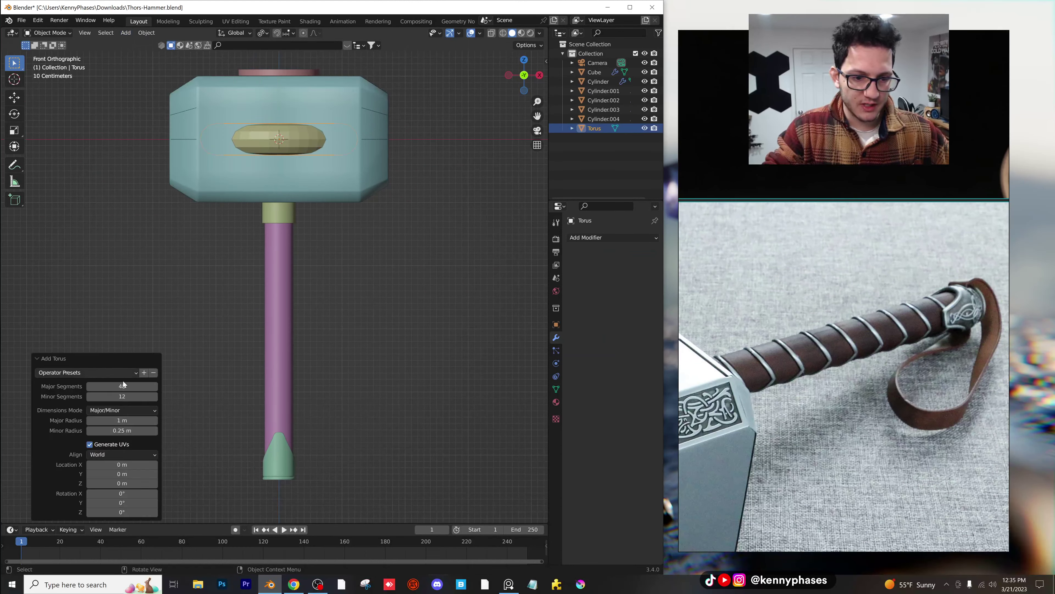
{"action": "left_click_drag", "start_coordinate": [132, 386], "coordinate": [73, 396]}
Step: Move the torus down about 2.6 m along Z onto the handle and scale it to 0.334
{"action": "key", "text": "g"}
{"action": "key", "text": "z"}
{"action": "left_click", "coordinate": [301, 376]}
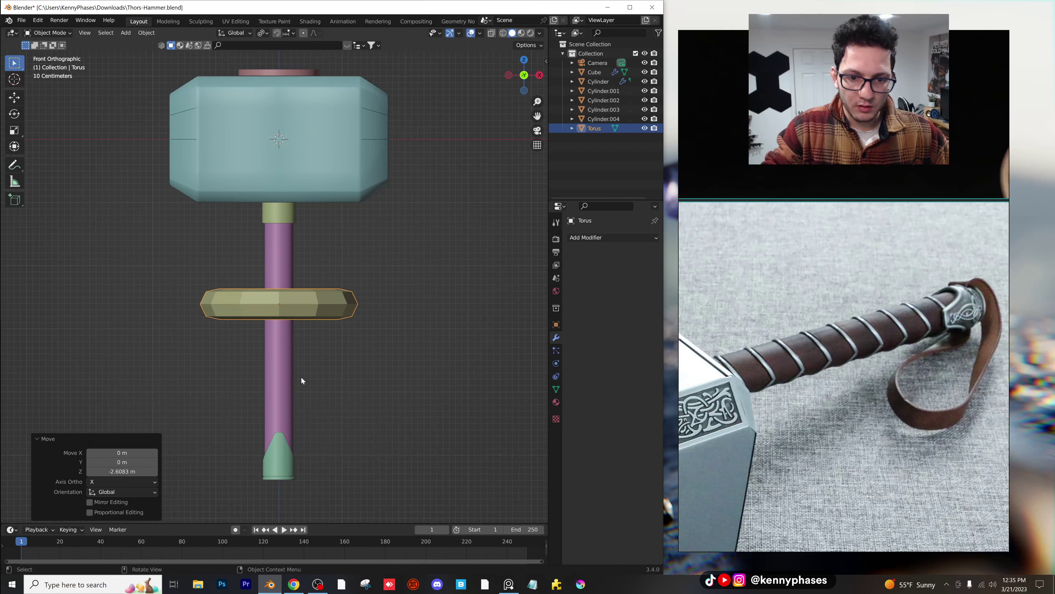
{"action": "middle_click_drag", "start_coordinate": [301, 377], "coordinate": [302, 411]}
{"action": "scroll", "coordinate": [308, 374], "scroll_direction": "up", "scroll_amount": 2}
{"action": "key", "text": "s"}
{"action": "left_click", "coordinate": [327, 298]}
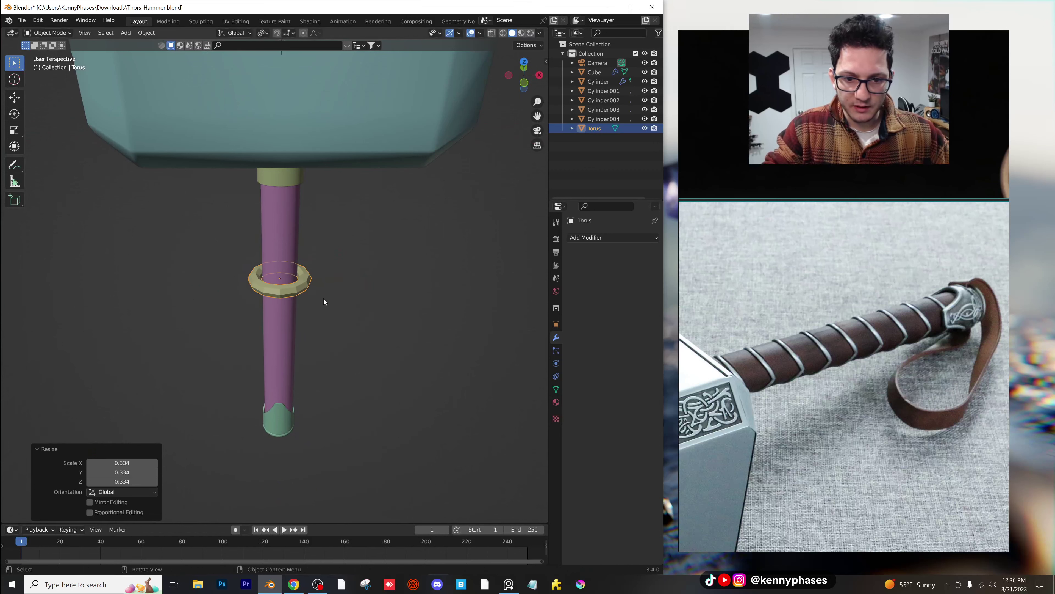
Step: Delete the vertices on the right half of the torus, selecting through the mesh with X-ray on
{"action": "scroll", "coordinate": [326, 298], "scroll_direction": "up", "scroll_amount": 4}
{"action": "scroll", "coordinate": [446, 286], "scroll_direction": "up", "scroll_amount": 3}
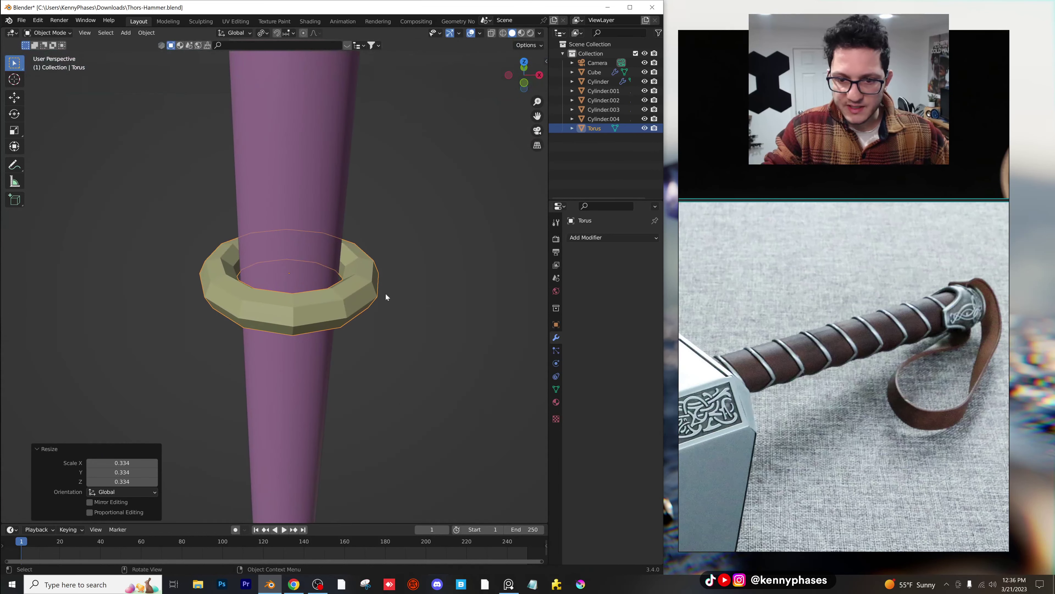
{"action": "left_click", "coordinate": [523, 84]}
{"action": "scroll", "coordinate": [391, 348], "scroll_direction": "down", "scroll_amount": 1}
{"action": "middle_click_drag", "start_coordinate": [391, 348], "coordinate": [370, 263], "text": "shift"}
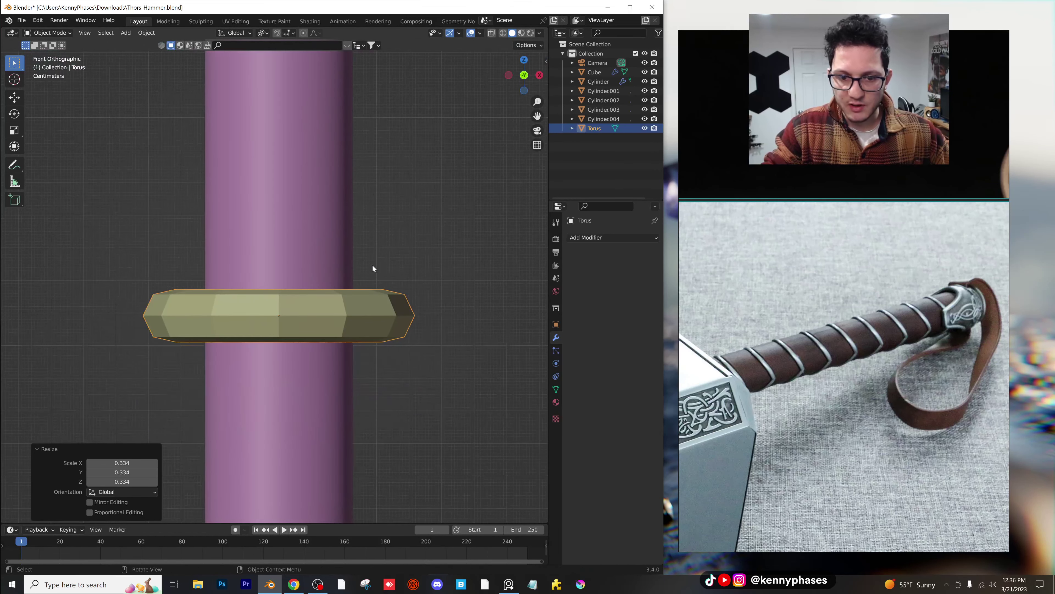
{"action": "key", "text": "Tab"}
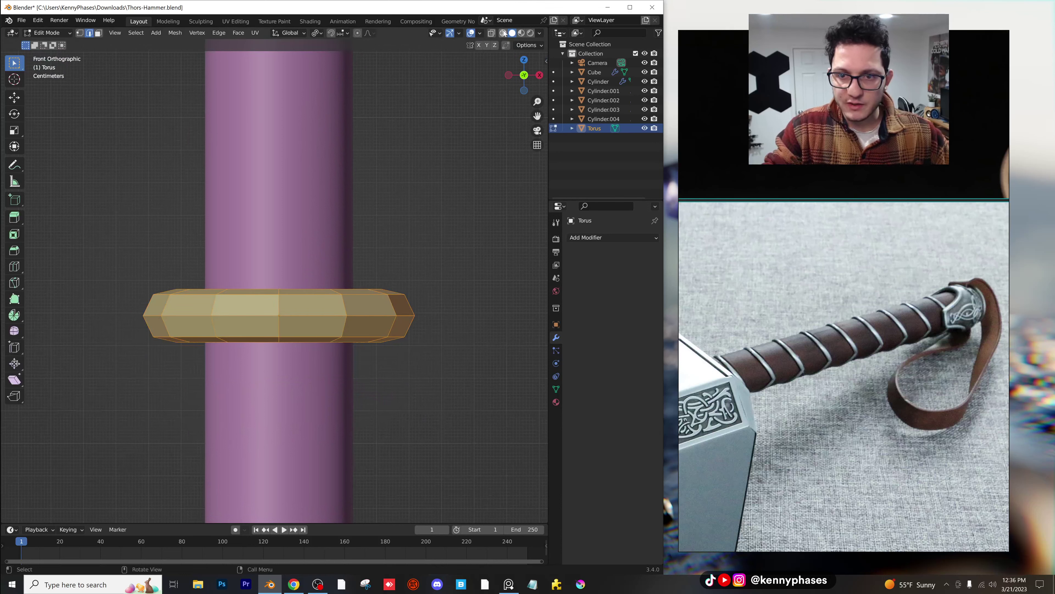
{"action": "left_click", "coordinate": [491, 33]}
{"action": "left_click_drag", "start_coordinate": [449, 244], "coordinate": [307, 415]}
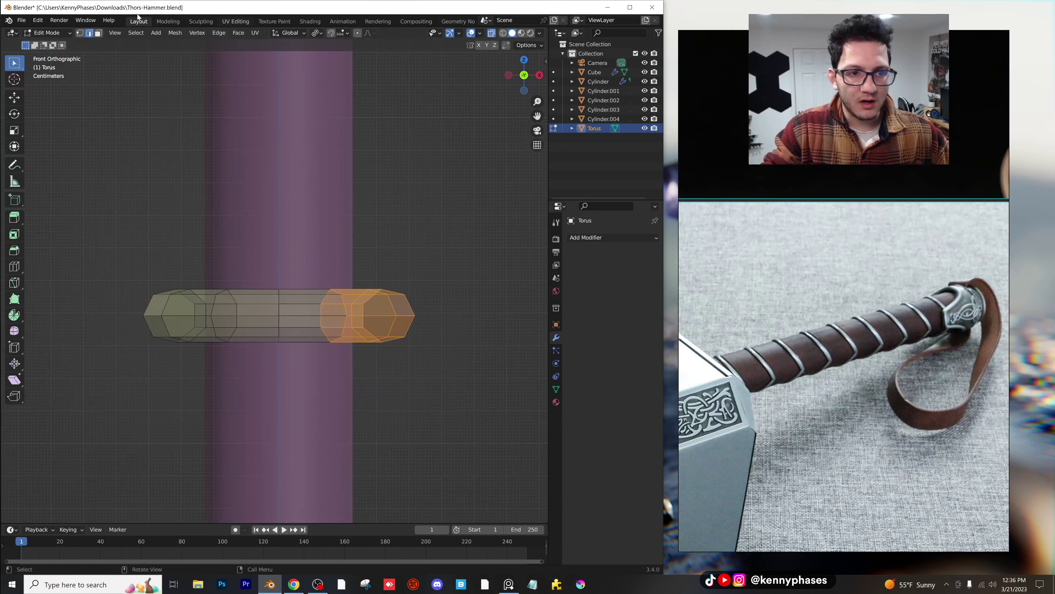
{"action": "left_click_drag", "start_coordinate": [460, 246], "coordinate": [316, 415]}
{"action": "key", "text": "x"}
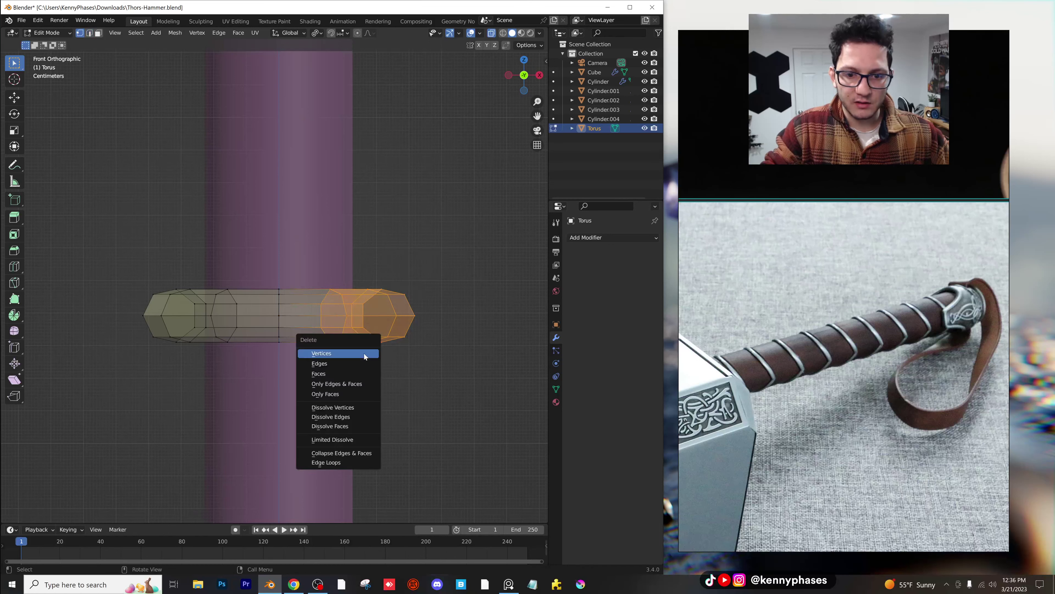
{"action": "left_click", "coordinate": [363, 352]}
Step: Add a Mirror modifier on the X axis to the remaining half of the torus
{"action": "key", "text": "Tab"}
{"action": "left_click", "coordinate": [595, 237]}
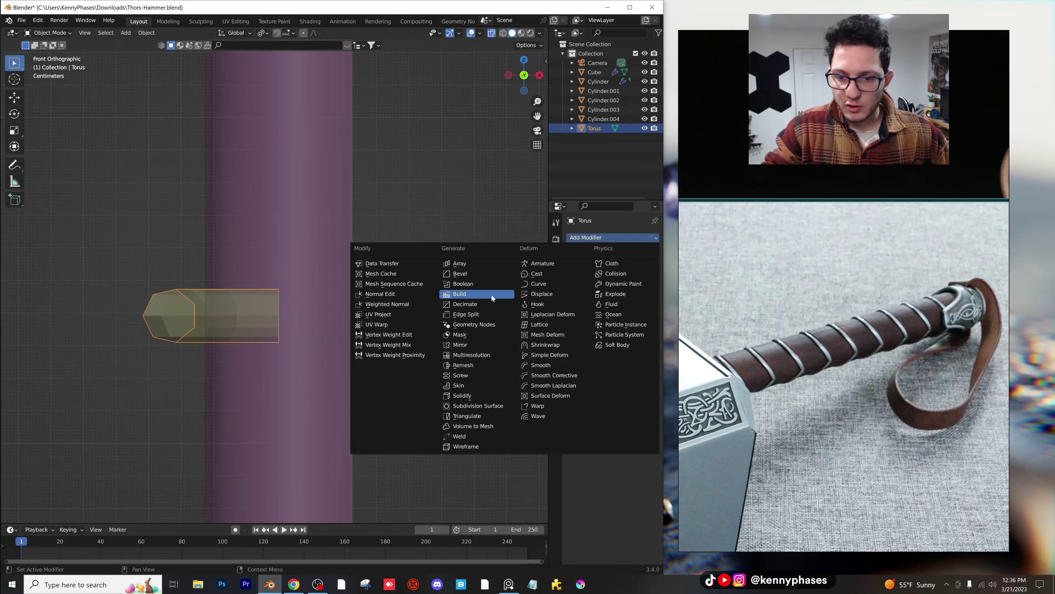
{"action": "left_click", "coordinate": [473, 346]}
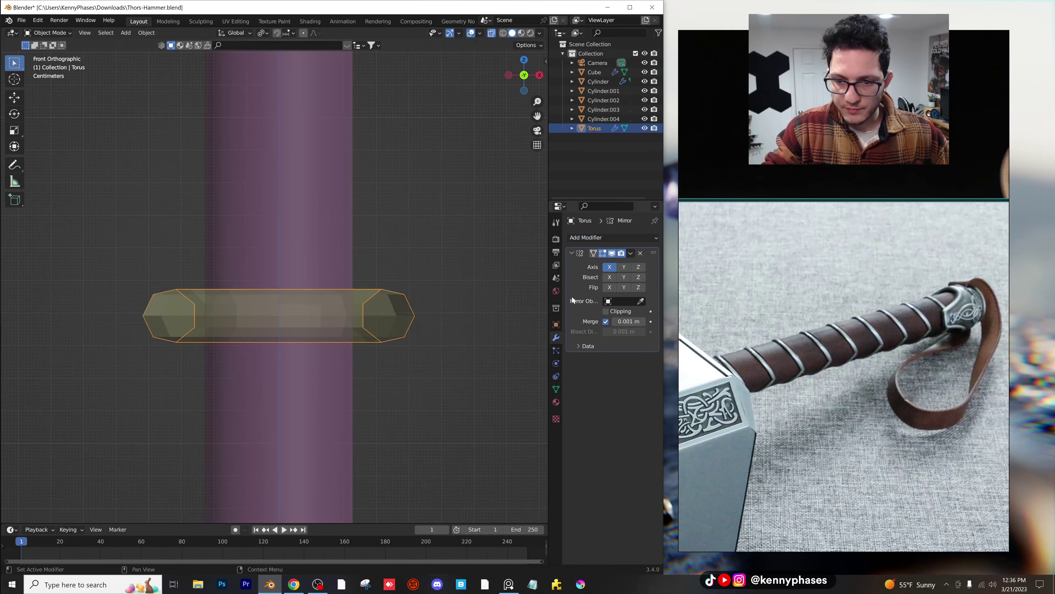
Step: Try tilting the ring by rotating the whole object and its half mesh, undoing each rotation
{"action": "key", "text": "r"}
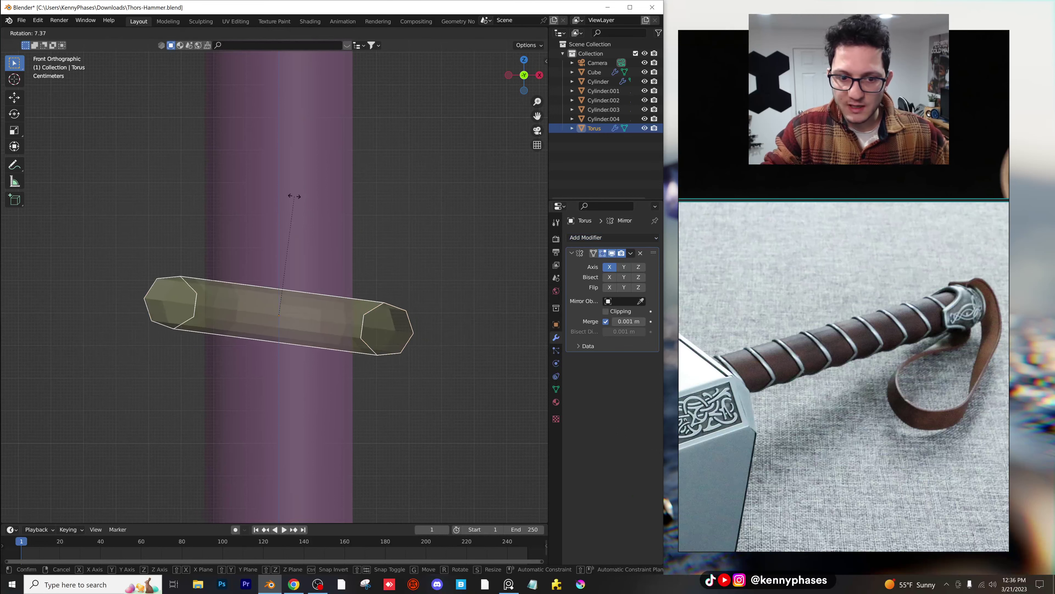
{"action": "left_click", "coordinate": [307, 202]}
{"action": "key", "text": "ctrl+z"}
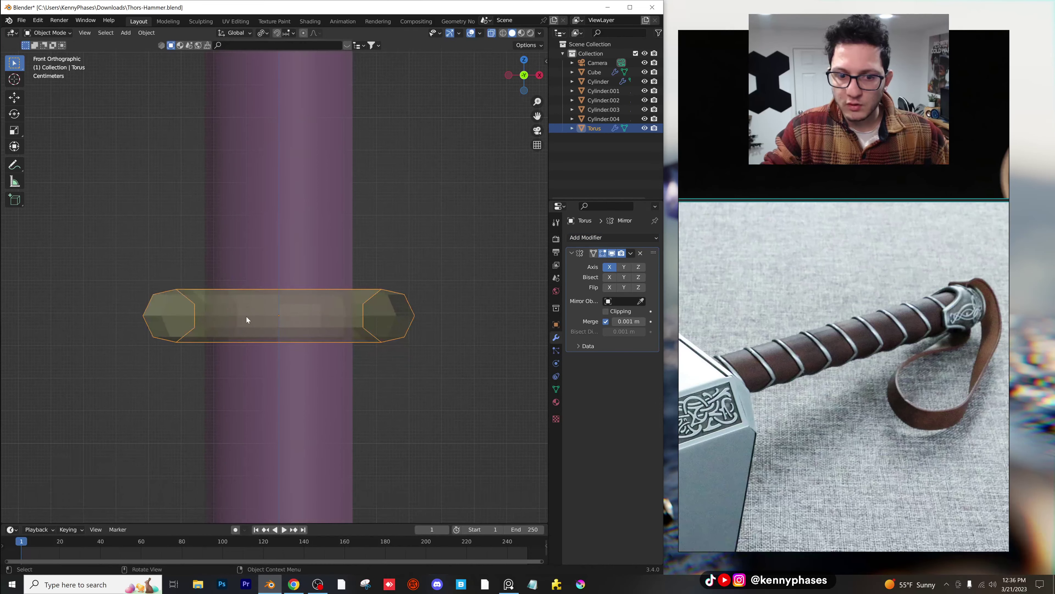
{"action": "left_click", "coordinate": [247, 316]}
{"action": "key", "text": "Tab"}
{"action": "key", "text": "Tab"}
{"action": "left_click", "coordinate": [172, 307]}
{"action": "key", "text": "Tab"}
{"action": "left_click_drag", "start_coordinate": [139, 252], "coordinate": [301, 372]}
{"action": "key", "text": "r"}
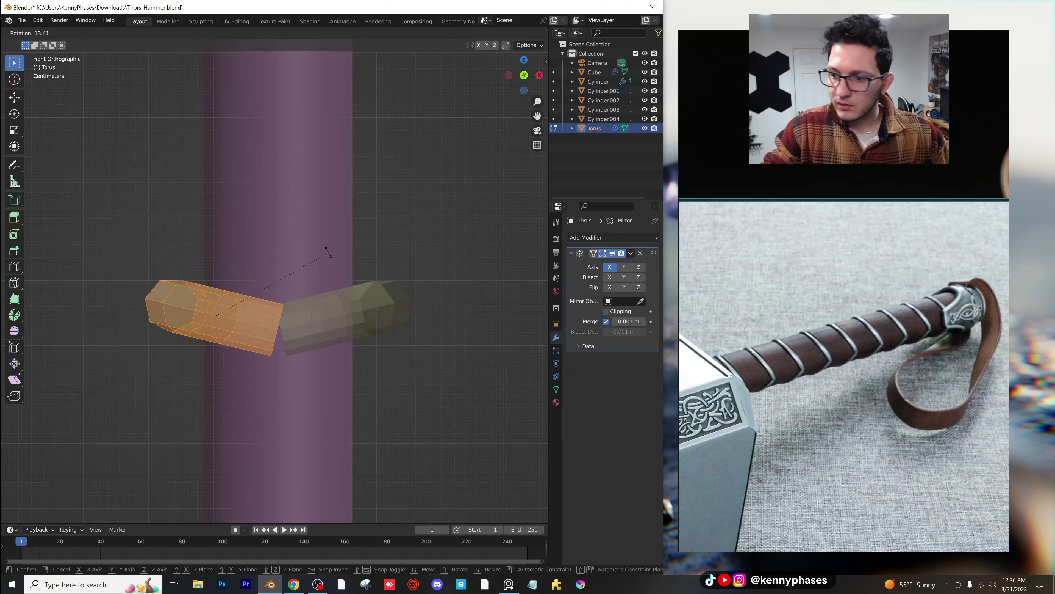
{"action": "left_click", "coordinate": [328, 252]}
{"action": "key", "text": "ctrl+z"}
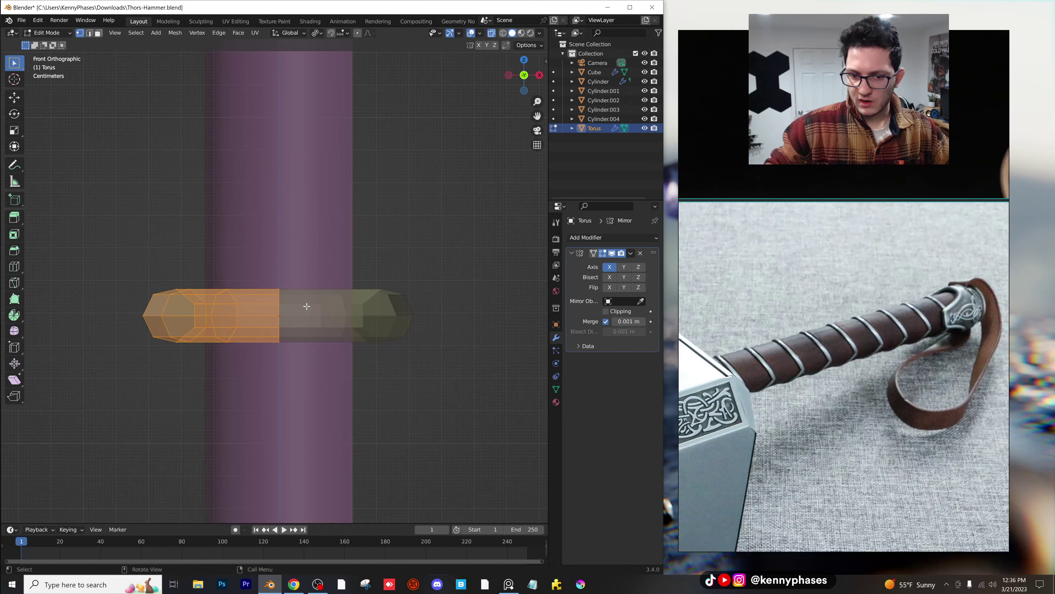
{"action": "key", "text": "Tab"}
{"action": "left_click", "coordinate": [125, 33]}
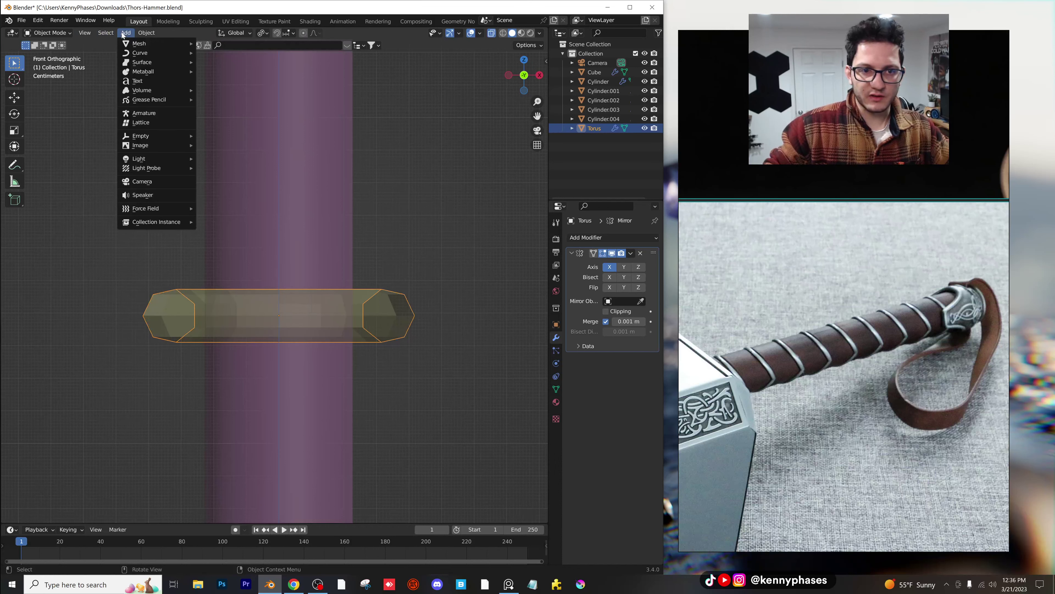
Step: Scale the torus to 0.681 so that it fits tightly around the handle
{"action": "middle_click_drag", "start_coordinate": [280, 267], "coordinate": [251, 297]}
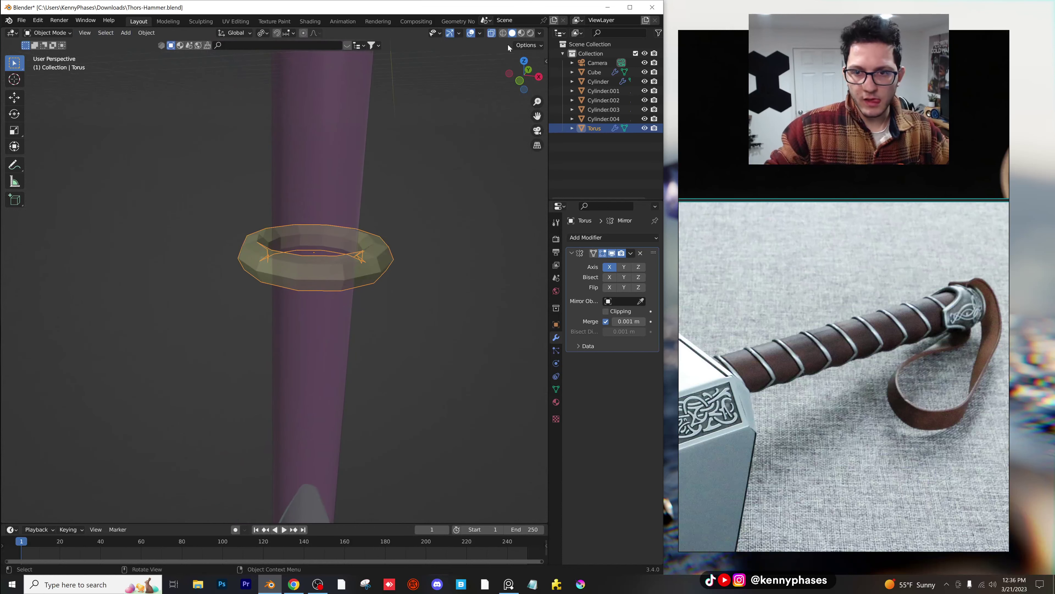
{"action": "middle_click_drag", "start_coordinate": [436, 174], "coordinate": [396, 237]}
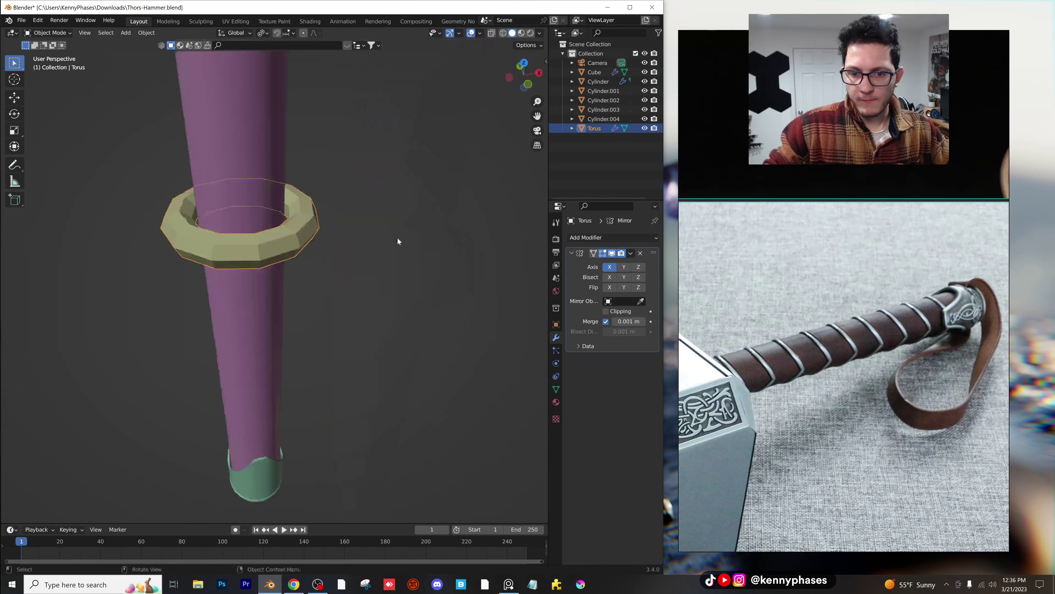
{"action": "key", "text": "s"}
{"action": "left_click", "coordinate": [353, 228]}
Step: Enable proportional editing with Sharp falloff for the torus mesh and turn on X-ray in front view
{"action": "scroll", "coordinate": [220, 214], "scroll_direction": "up", "scroll_amount": 1}
{"action": "middle_click_drag", "start_coordinate": [297, 267], "coordinate": [357, 316], "text": "shift"}
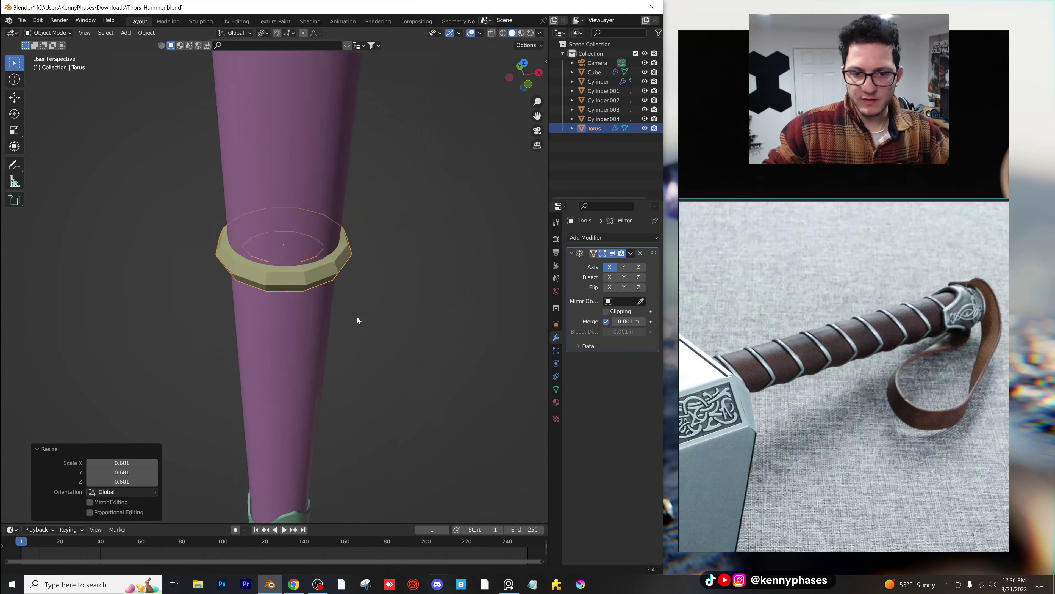
{"action": "scroll", "coordinate": [335, 285], "scroll_direction": "up", "scroll_amount": 3}
{"action": "middle_click_drag", "start_coordinate": [314, 253], "coordinate": [333, 234]}
{"action": "key", "text": "Tab"}
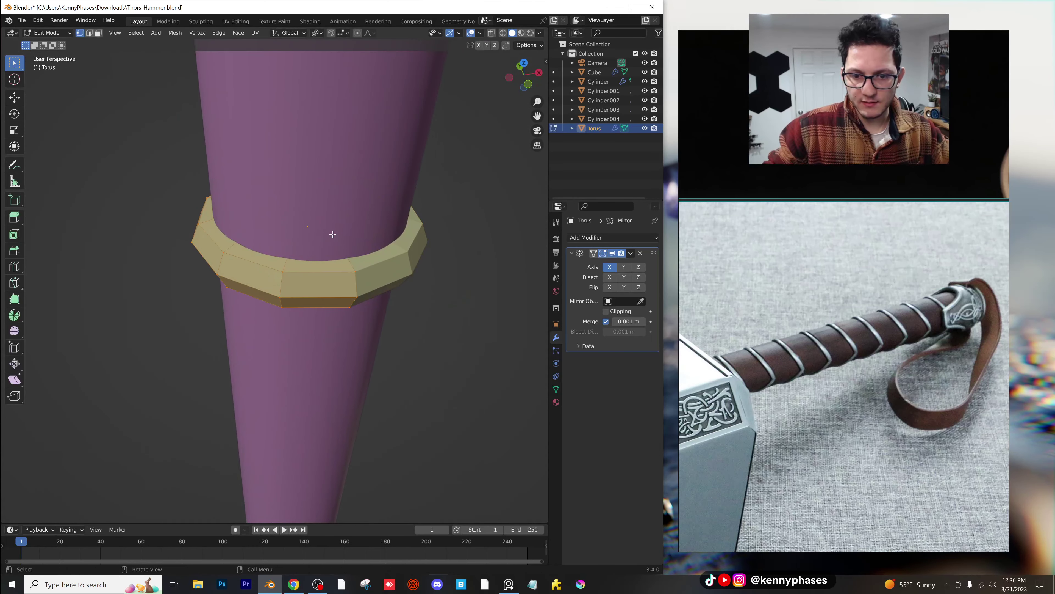
{"action": "left_click", "coordinate": [527, 85]}
{"action": "scroll", "coordinate": [406, 160], "scroll_direction": "down", "scroll_amount": 5}
{"action": "middle_click_drag", "start_coordinate": [393, 292], "coordinate": [266, 197], "text": "shift"}
{"action": "scroll", "coordinate": [328, 346], "scroll_direction": "up", "scroll_amount": 3}
{"action": "middle_click_drag", "start_coordinate": [327, 346], "coordinate": [366, 241], "text": "shift"}
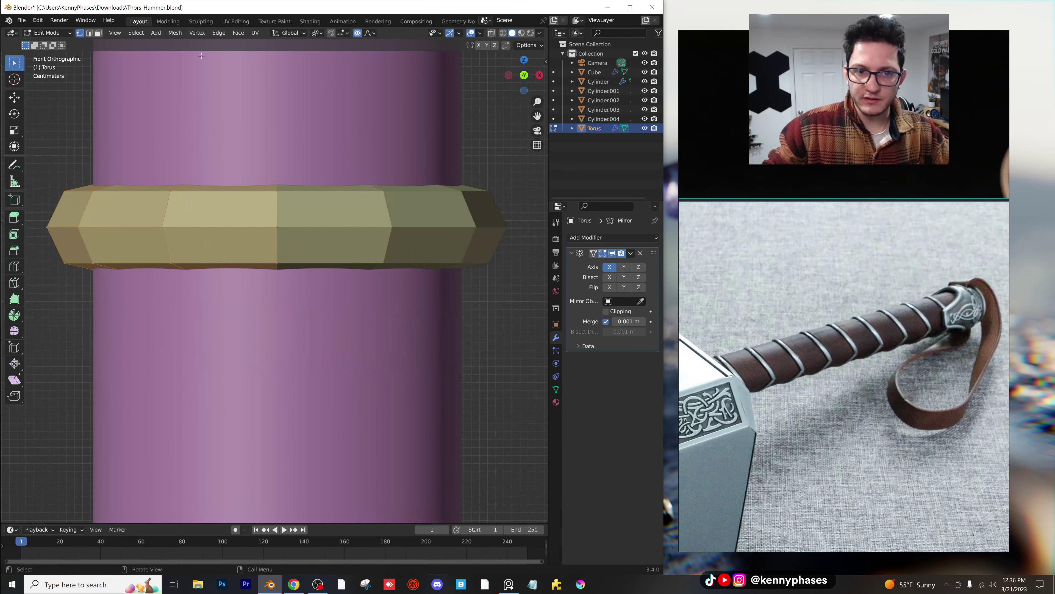
{"action": "left_click", "coordinate": [491, 35]}
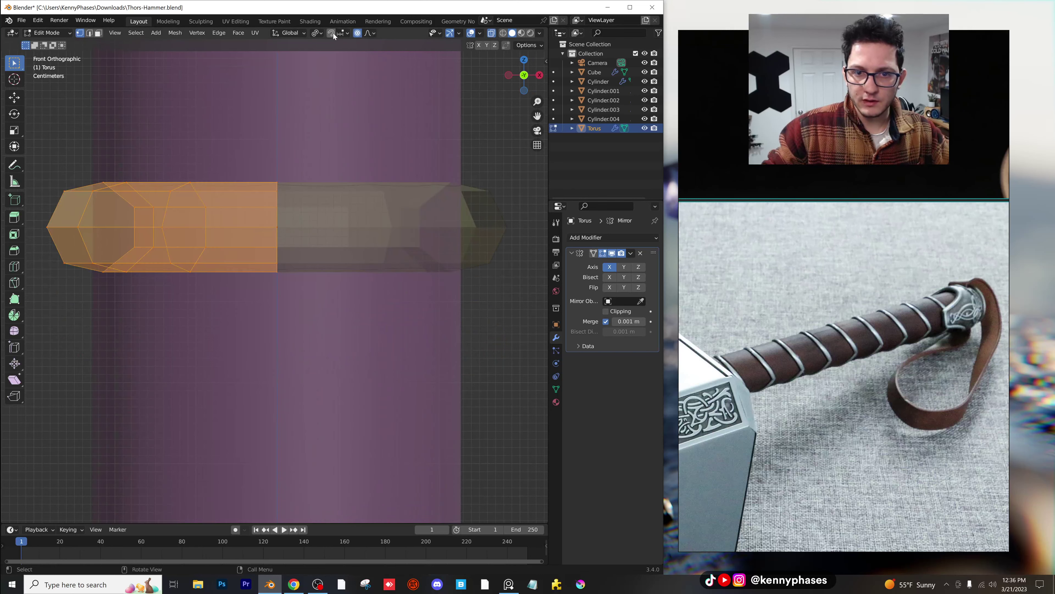
{"action": "left_click", "coordinate": [372, 33]}
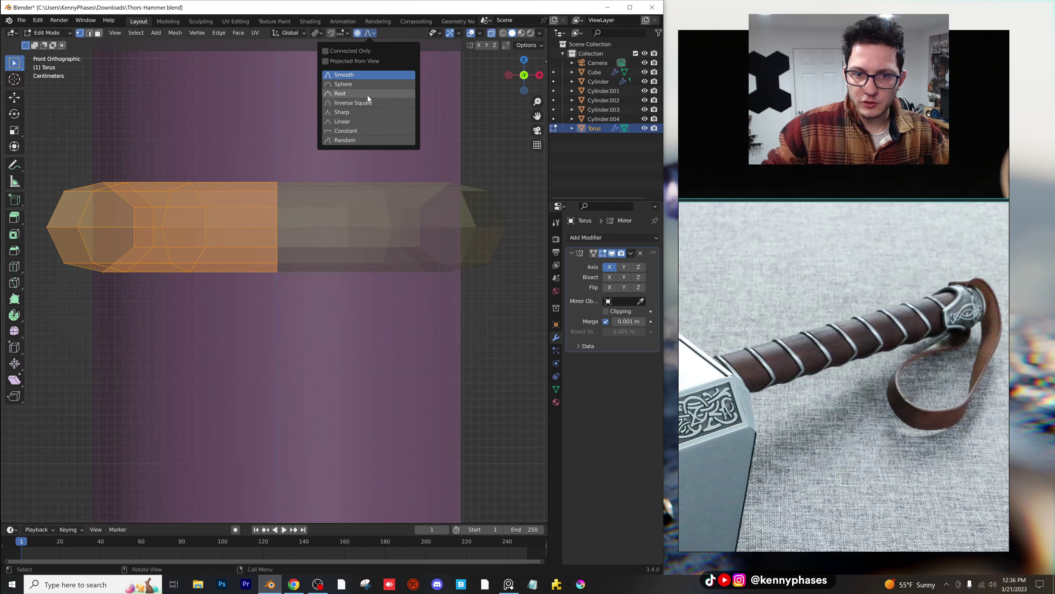
{"action": "left_click", "coordinate": [370, 112]}
Step: Pull the torus's centre seam vertices down about 0.1 m along Z into a V shape and save the file
{"action": "left_click_drag", "start_coordinate": [318, 155], "coordinate": [240, 322]}
{"action": "key", "text": "g"}
{"action": "key", "text": "z"}
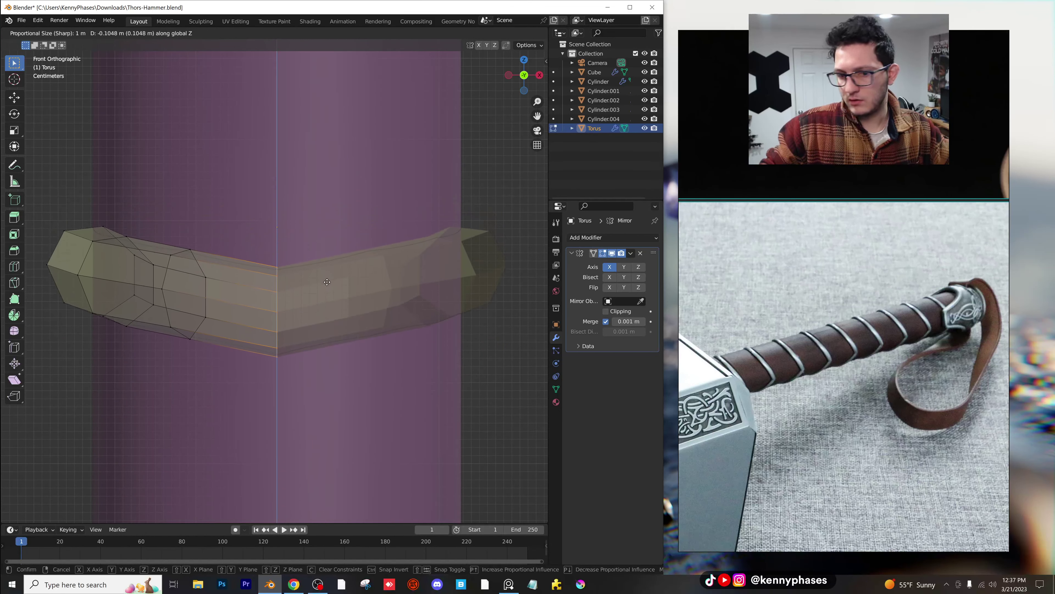
{"action": "left_click", "coordinate": [326, 282]}
{"action": "key", "text": "Tab"}
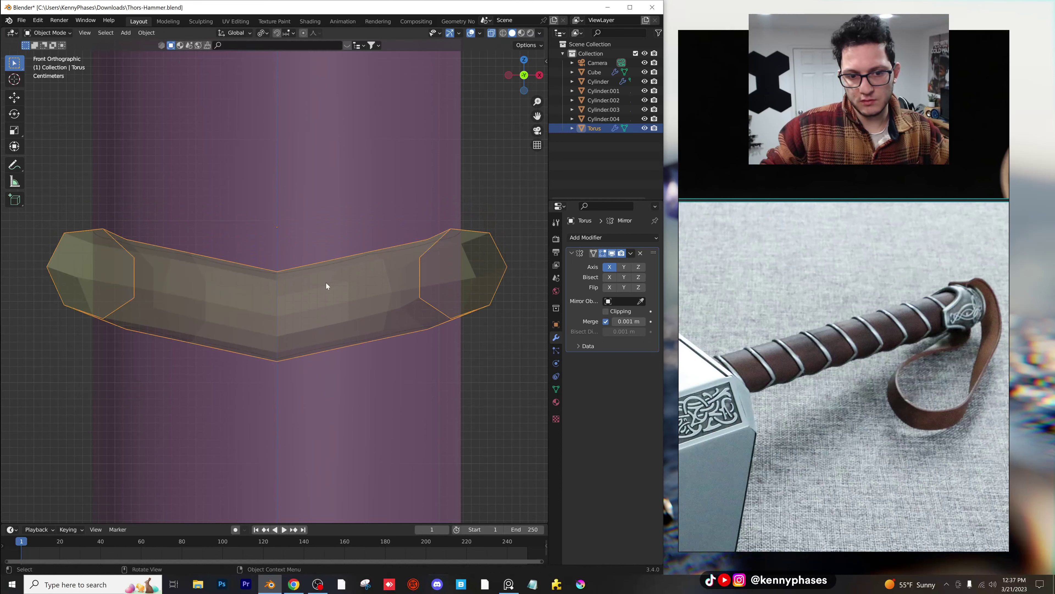
{"action": "key", "text": "ctrl+s"}
Step: Add a Subdivision Surface modifier to the handle ring and set its viewport level to 2
{"action": "left_click", "coordinate": [590, 237]}
{"action": "left_click", "coordinate": [478, 406]}
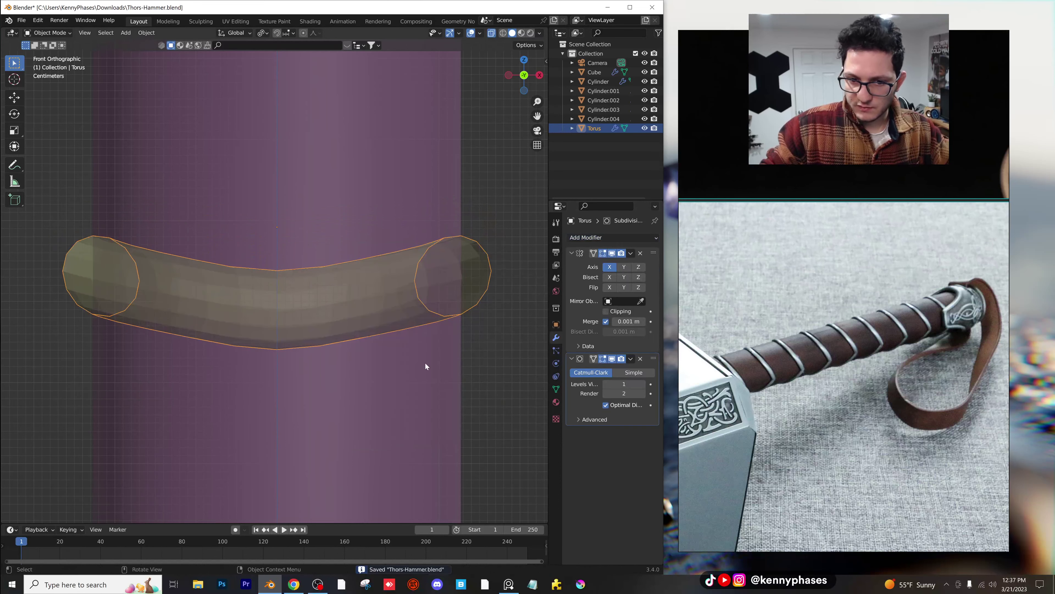
{"action": "key", "text": "ctrl+2"}
{"action": "scroll", "coordinate": [421, 328], "scroll_direction": "down", "scroll_amount": 1}
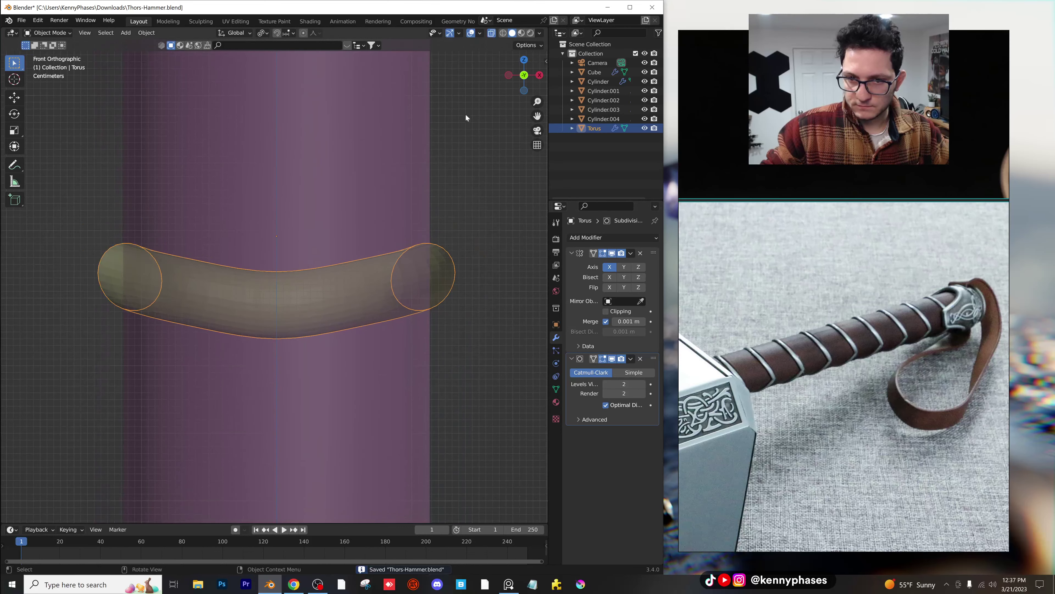
Step: Turn off X-ray and add an Array modifier to the handle ring
{"action": "left_click", "coordinate": [491, 32]}
{"action": "scroll", "coordinate": [327, 314], "scroll_direction": "down", "scroll_amount": 3}
{"action": "middle_click_drag", "start_coordinate": [328, 314], "coordinate": [420, 282]}
{"action": "left_click", "coordinate": [632, 238]}
{"action": "left_click", "coordinate": [478, 263]}
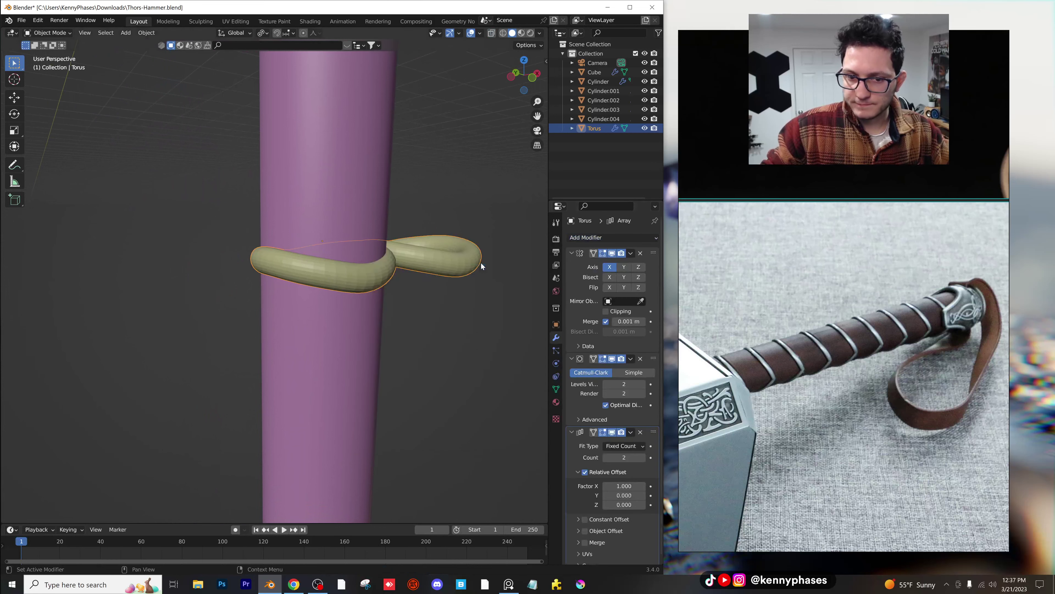
Step: Set the torus array's relative offset to 0 on X and -1 on Z
{"action": "scroll", "coordinate": [610, 480], "scroll_direction": "down", "scroll_amount": 1}
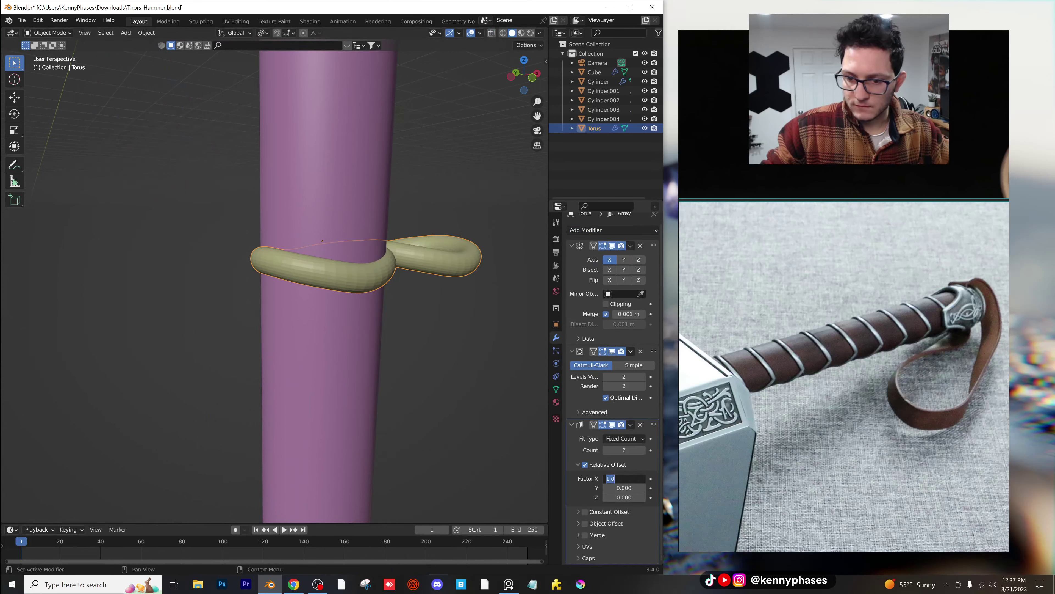
{"action": "type", "text": "0"}
{"action": "key", "text": "Tab"}
{"action": "key", "text": "Tab"}
{"action": "type", "text": "-1"}
{"action": "key", "text": "Return"}
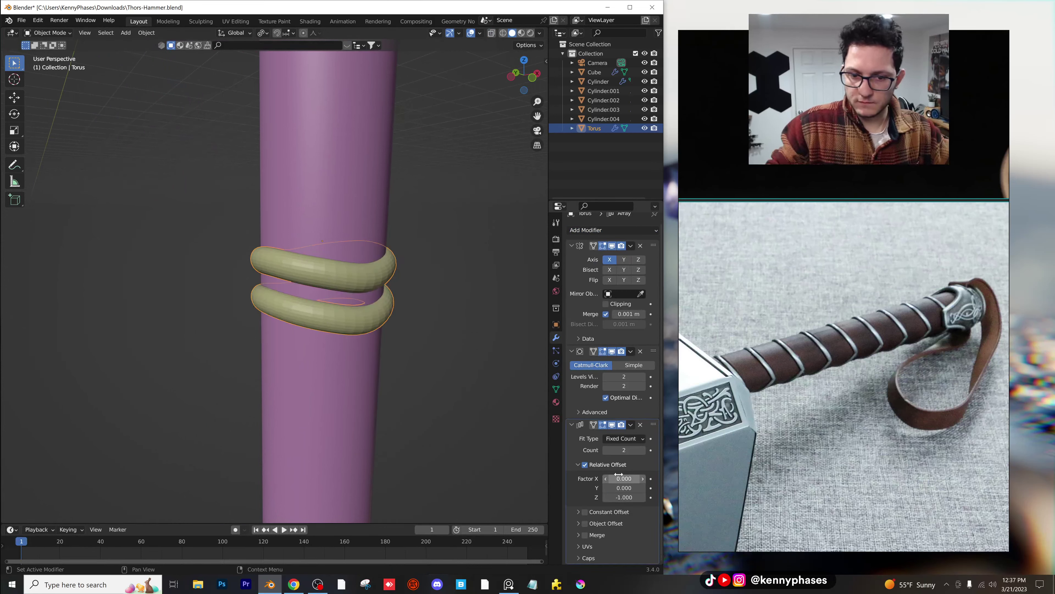
Step: Move the torus rings up the handle by about 1.04 m along Z, just below the collar
{"action": "scroll", "coordinate": [359, 239], "scroll_direction": "down", "scroll_amount": 5}
{"action": "key", "text": "g"}
{"action": "key", "text": "z"}
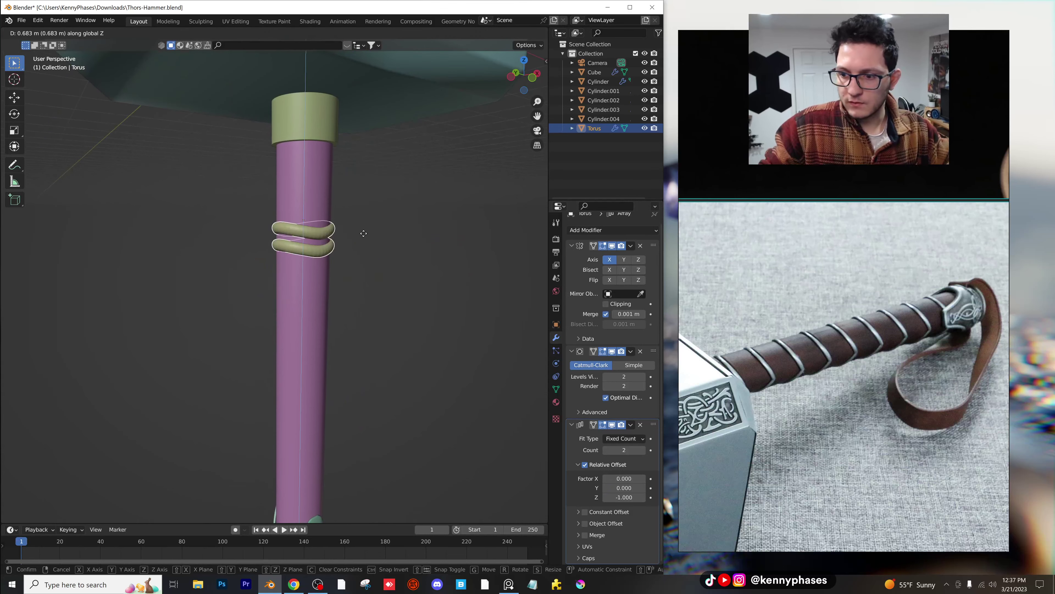
{"action": "left_click", "coordinate": [384, 211]}
{"action": "scroll", "coordinate": [412, 340], "scroll_direction": "down", "scroll_amount": 3}
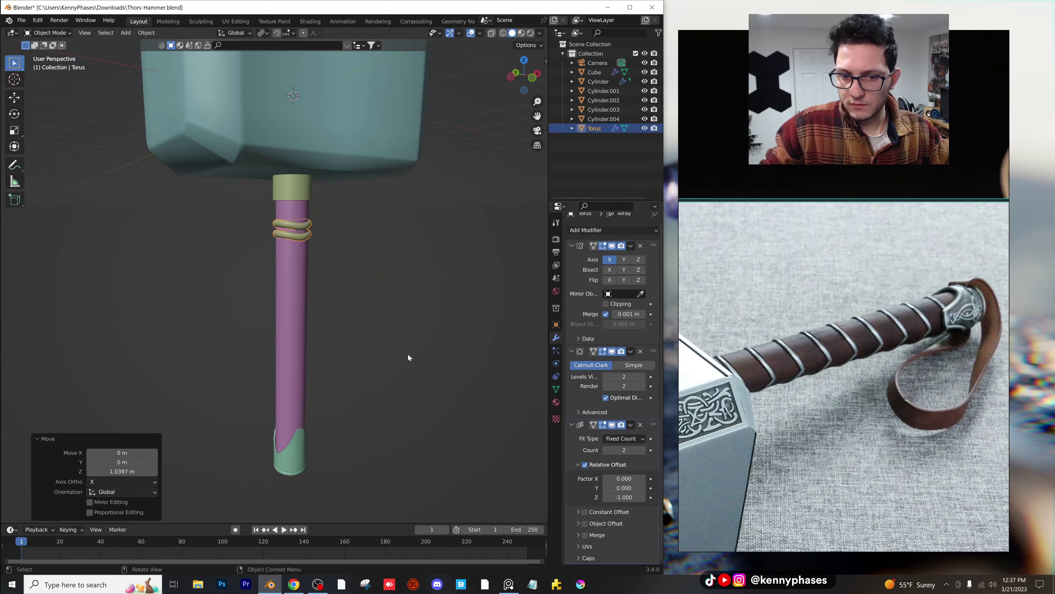
Step: Set the torus array to a count of 9 with a relative Z offset of -2.790 along the handle
{"action": "middle_click_drag", "start_coordinate": [413, 345], "coordinate": [410, 323], "text": "shift"}
{"action": "left_click_drag", "start_coordinate": [631, 452], "coordinate": [607, 452]}
{"action": "left_click_drag", "start_coordinate": [628, 497], "coordinate": [609, 497]}
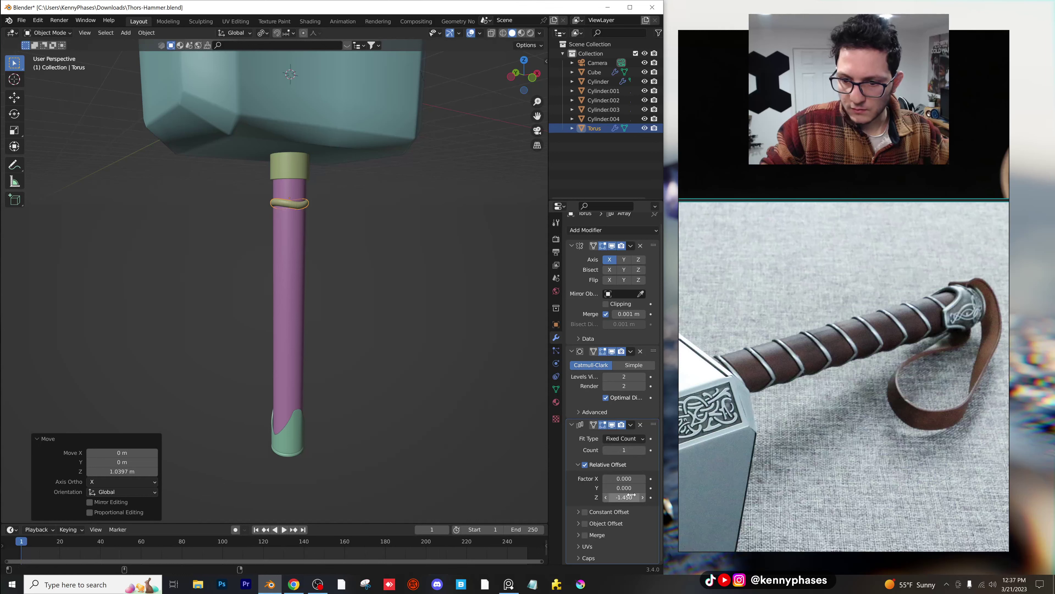
{"action": "mouse_move", "coordinate": [627, 452]}
{"action": "left_mouse_down"}
{"action": "mouse_move", "coordinate": [648, 450]}
{"action": "mouse_move", "coordinate": [618, 449]}
{"action": "left_mouse_up"}
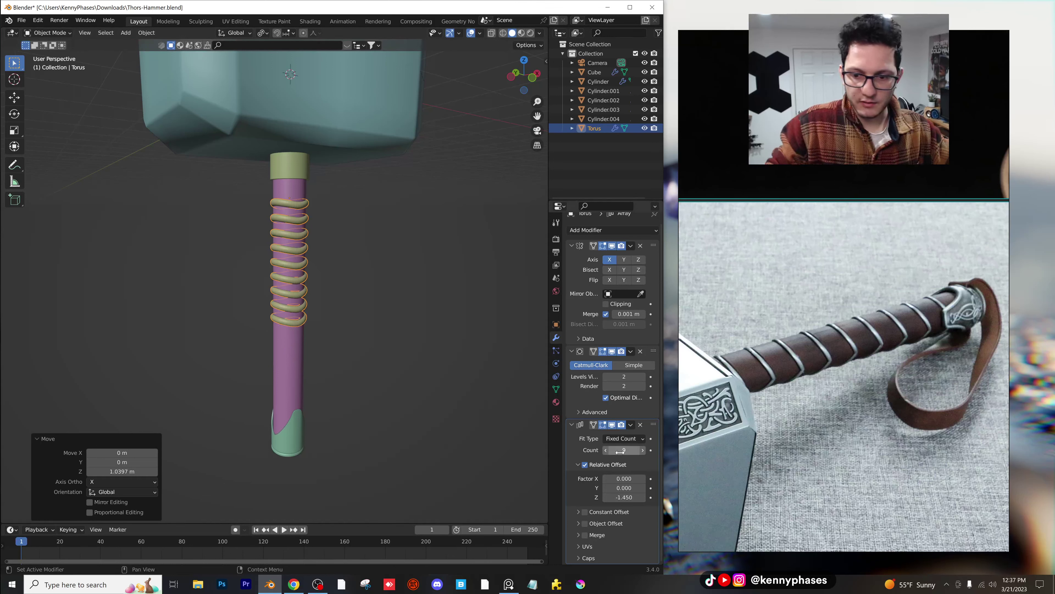
{"action": "key", "text": "Return"}
{"action": "left_click_drag", "start_coordinate": [624, 497], "coordinate": [581, 497]}
{"action": "scroll", "coordinate": [477, 174], "scroll_direction": "up", "scroll_amount": 2}
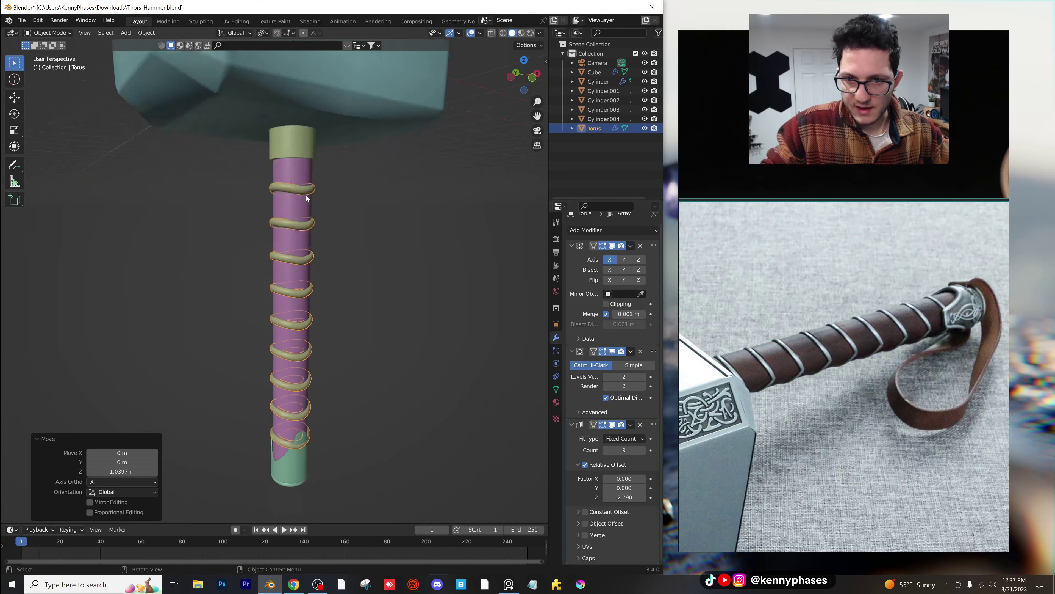
Step: Flatten the torus rings by scaling them to about 0.786 along Z in front view
{"action": "left_click", "coordinate": [531, 80]}
{"action": "scroll", "coordinate": [362, 218], "scroll_direction": "up", "scroll_amount": 6}
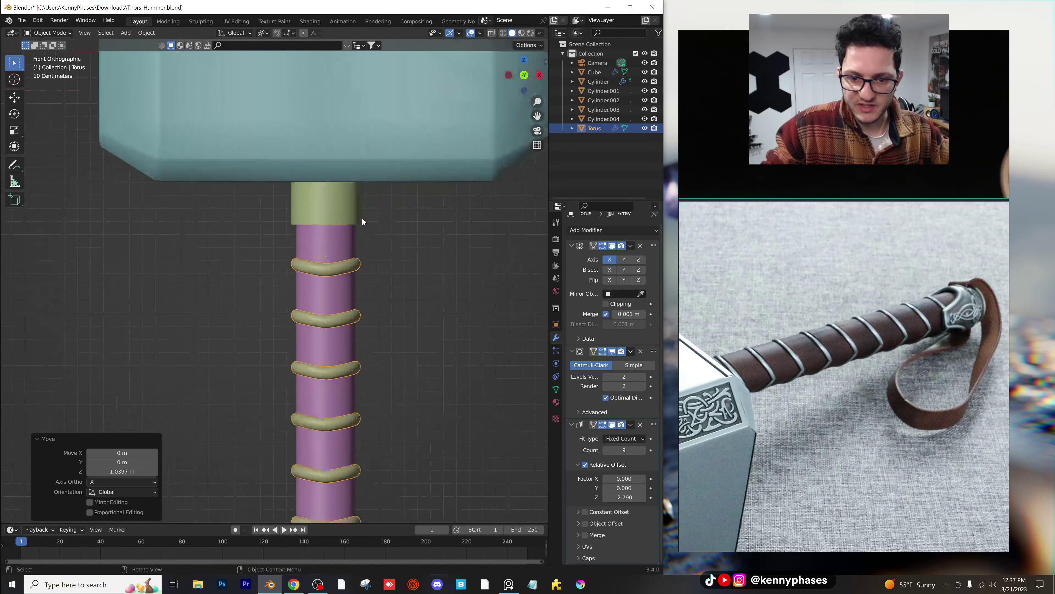
{"action": "scroll", "coordinate": [364, 270], "scroll_direction": "up", "scroll_amount": 2}
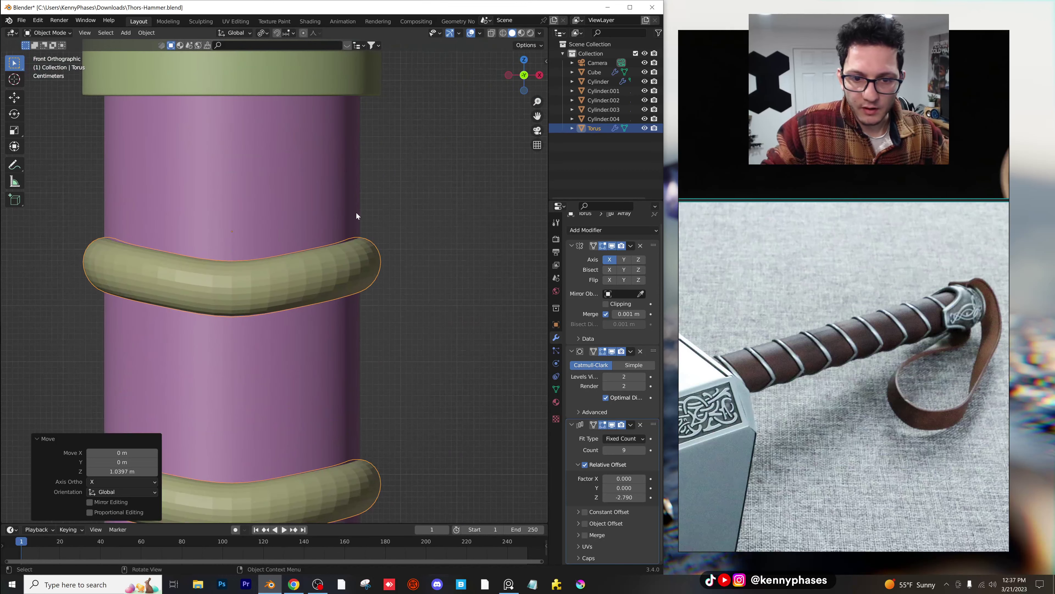
{"action": "key", "text": "s"}
{"action": "key", "text": "z"}
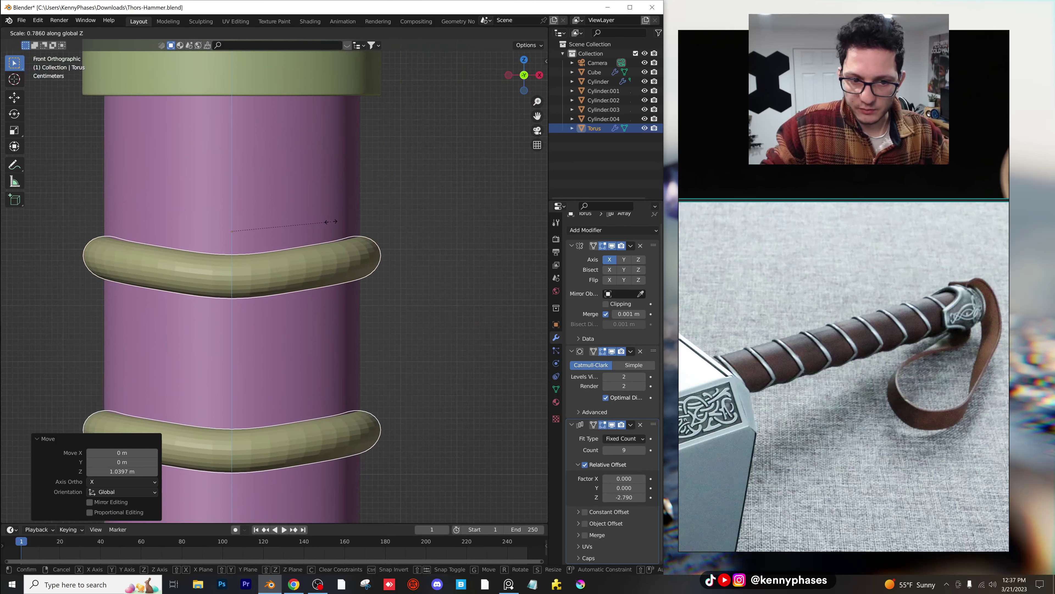
{"action": "left_click", "coordinate": [329, 223]}
Step: Move the flattened rings up by about 0.06 m along Z toward the collar
{"action": "key", "text": "g"}
{"action": "key", "text": "z"}
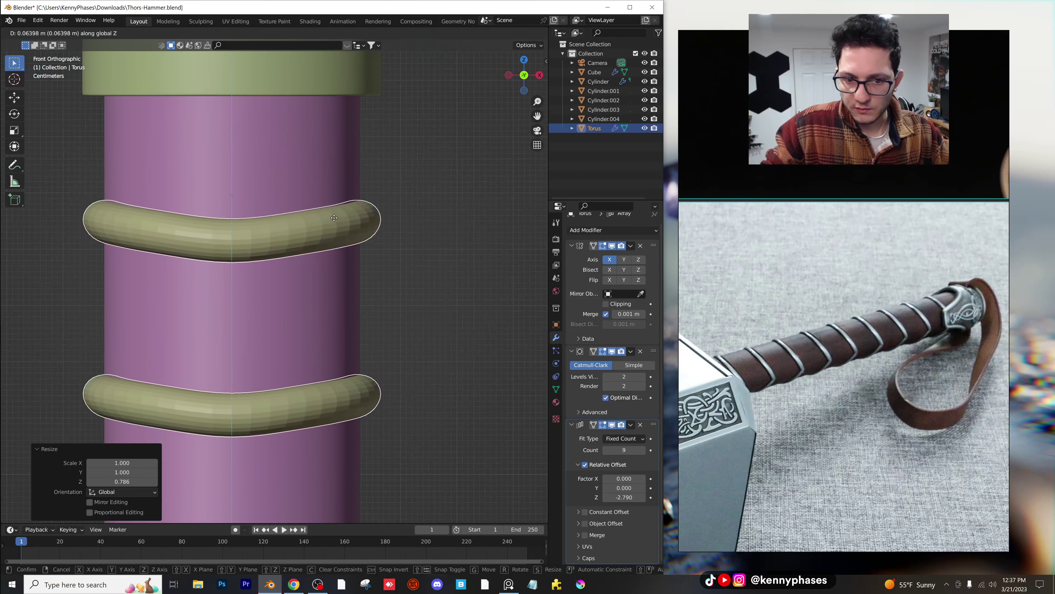
{"action": "left_click", "coordinate": [317, 222]}
{"action": "scroll", "coordinate": [318, 223], "scroll_direction": "up", "scroll_amount": 1}
{"action": "right_click", "coordinate": [318, 220]}
{"action": "left_click", "coordinate": [314, 224]}
Step: Enter Edit Mode on the torus and turn on X-ray display around the topmost ring
{"action": "key", "text": "Tab"}
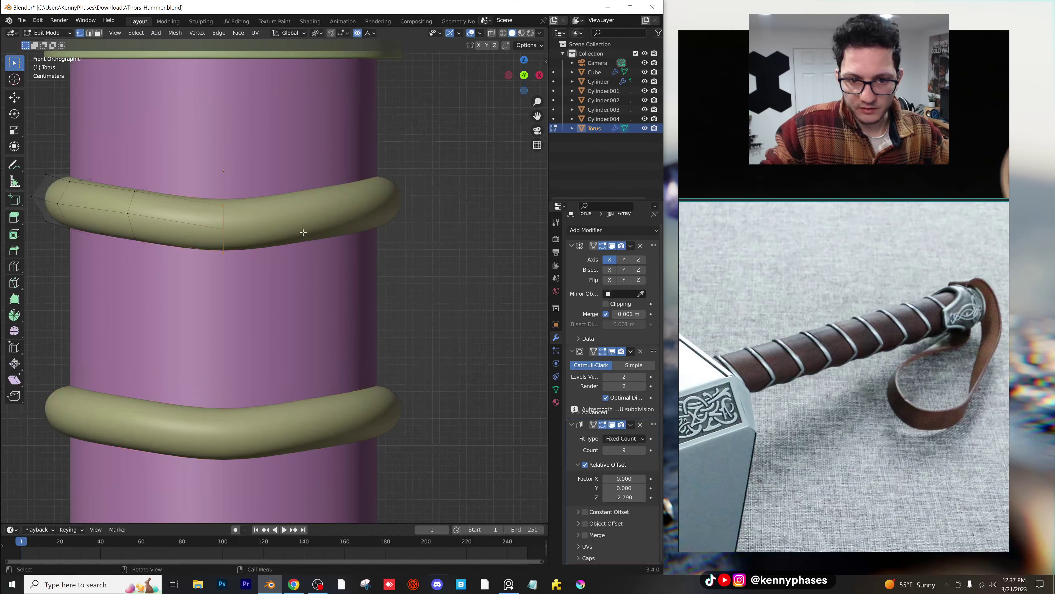
{"action": "middle_click_drag", "start_coordinate": [274, 234], "coordinate": [342, 266], "text": "shift"}
{"action": "scroll", "coordinate": [382, 292], "scroll_direction": "up", "scroll_amount": 1}
{"action": "scroll", "coordinate": [336, 307], "scroll_direction": "up", "scroll_amount": 1}
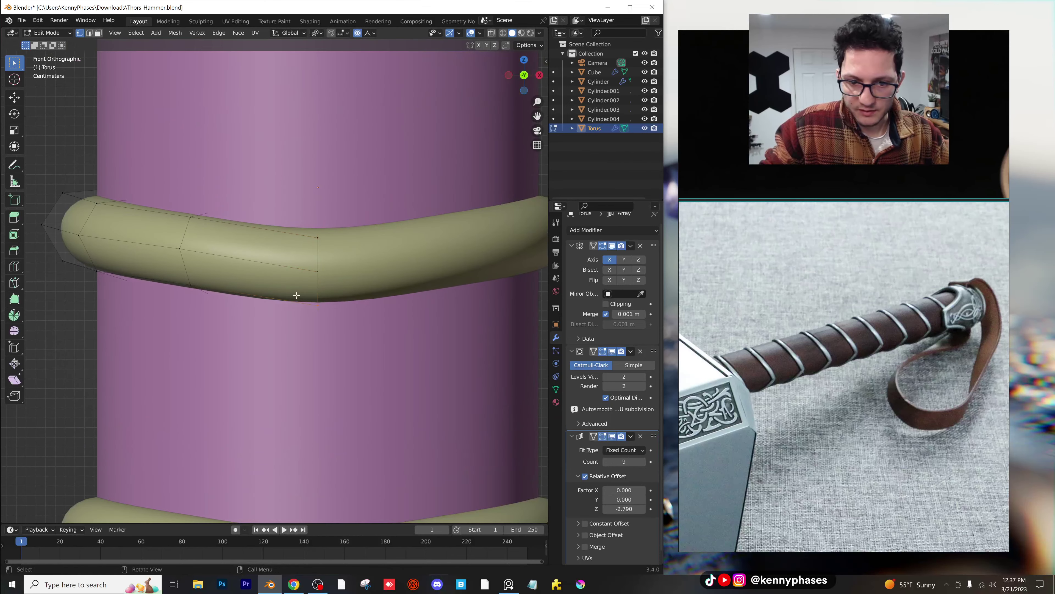
{"action": "left_click", "coordinate": [491, 33]}
Step: Try to lower the bottom seam vertices of the top ring along Z with proportional editing, and undo the move
{"action": "left_click_drag", "start_coordinate": [412, 360], "coordinate": [286, 281]}
{"action": "key", "text": "g"}
{"action": "key", "text": "z"}
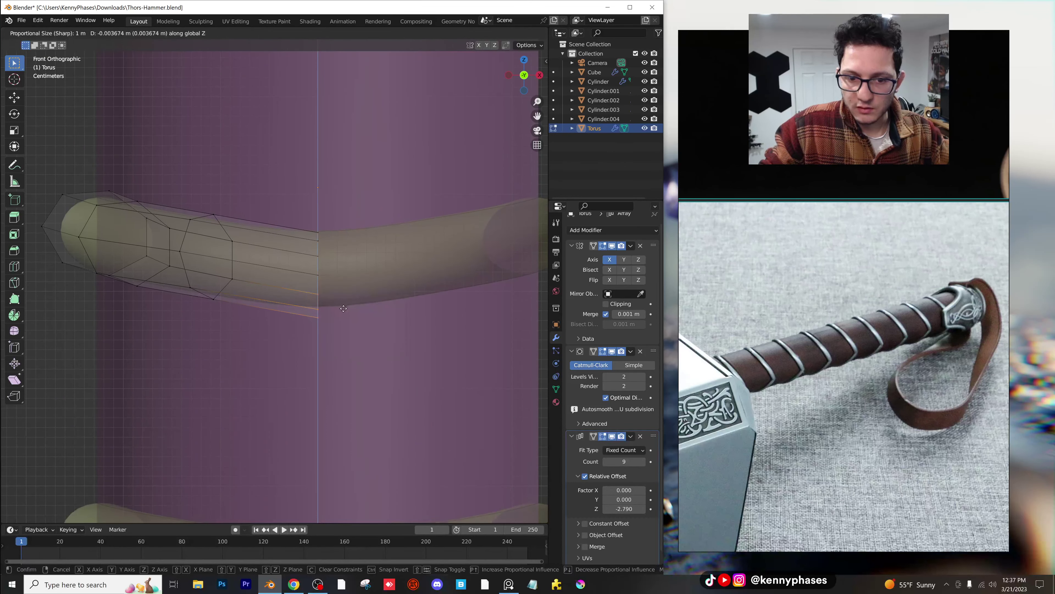
{"action": "left_click", "coordinate": [346, 311]}
{"action": "key", "text": "ctrl+z"}
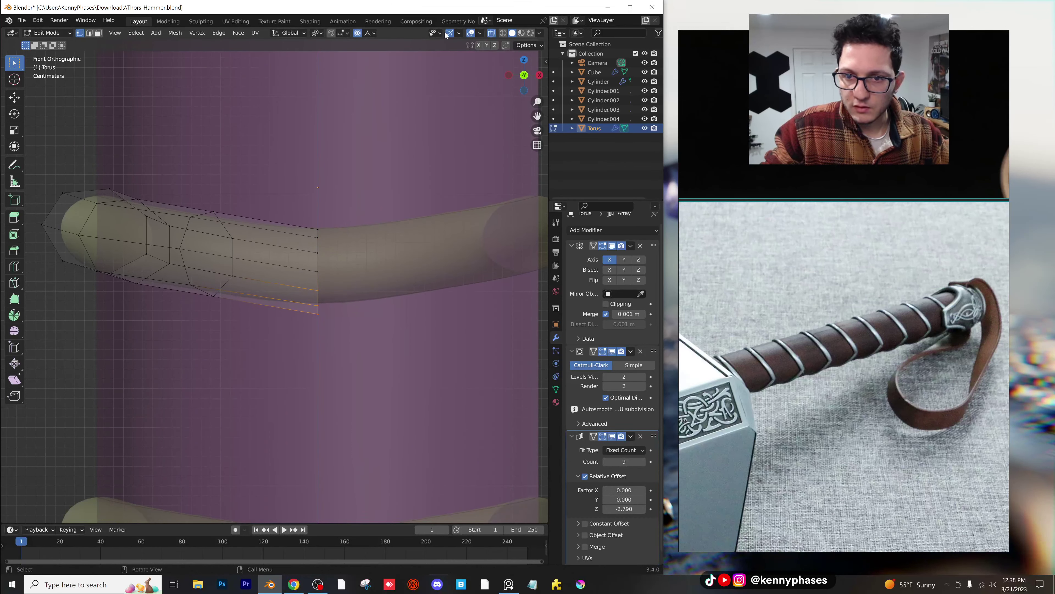
Step: Try to pull only the lower seam vertices down along Z without proportional editing, and undo the move
{"action": "left_click_drag", "start_coordinate": [349, 333], "coordinate": [306, 296]}
{"action": "key", "text": "g"}
{"action": "key", "text": "z"}
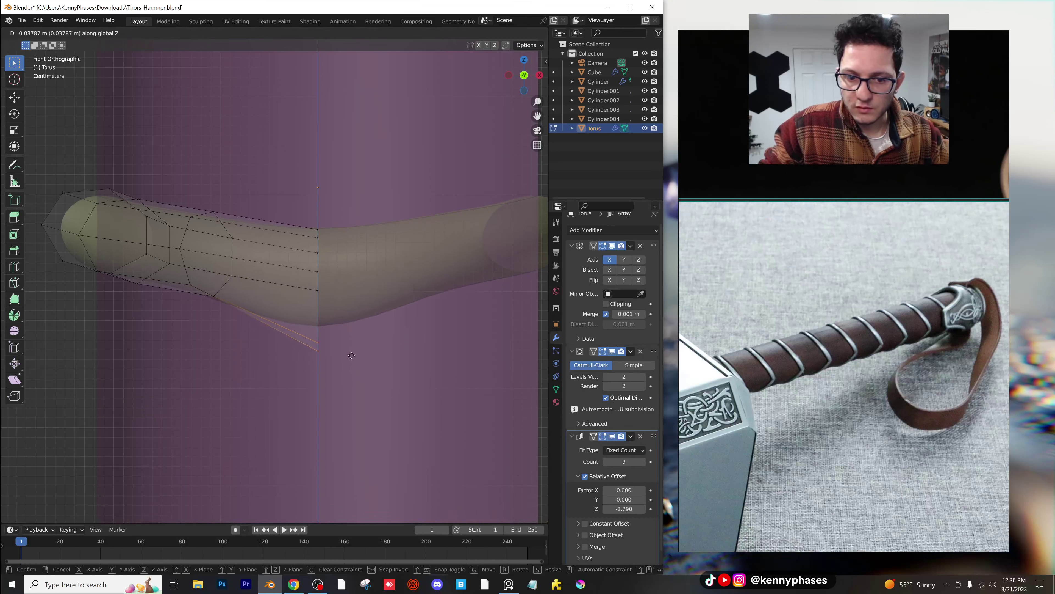
{"action": "left_click", "coordinate": [349, 354]}
{"action": "key", "text": "ctrl+z"}
Step: Move the lowest seam vertices of the top ring down about 0.028 m along Z and return to Object Mode
{"action": "left_click_drag", "start_coordinate": [340, 341], "coordinate": [307, 314]}
{"action": "key", "text": "g"}
{"action": "key", "text": "z"}
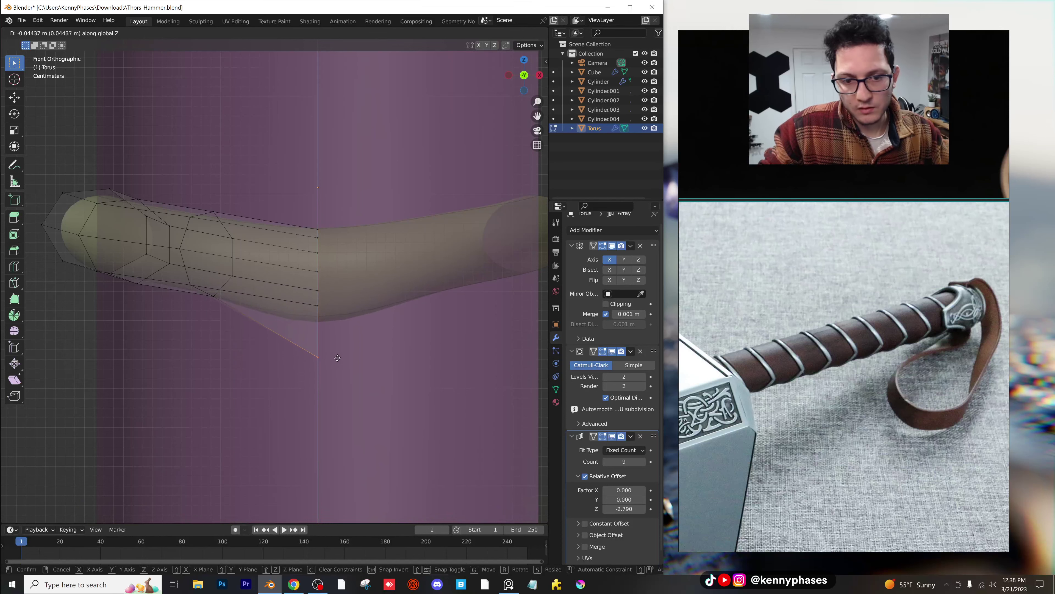
{"action": "left_click", "coordinate": [347, 343]}
{"action": "middle_click_drag", "start_coordinate": [346, 343], "coordinate": [312, 366]}
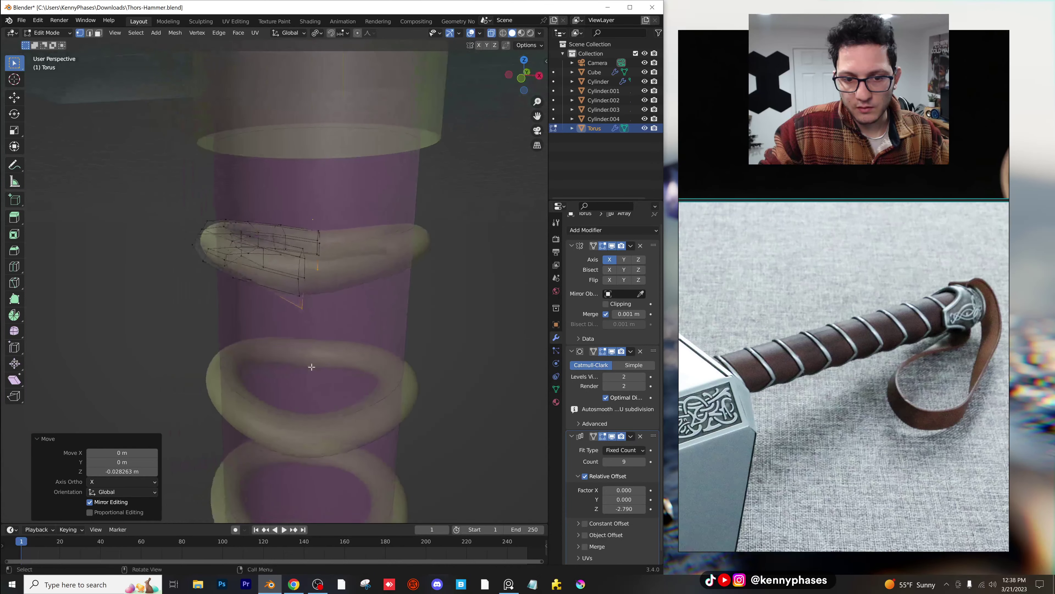
{"action": "scroll", "coordinate": [312, 366], "scroll_direction": "up", "scroll_amount": 2}
{"action": "key", "text": "Tab"}
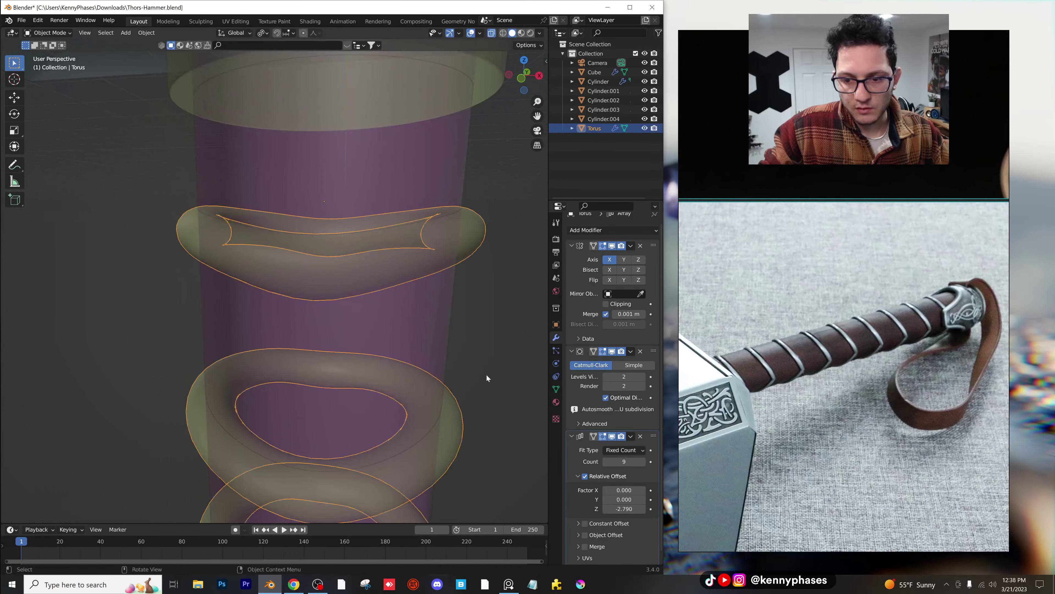
Step: Remove the Subdivision Surface modifier from the torus rings and turn off X-ray display
{"action": "left_click", "coordinate": [640, 352]}
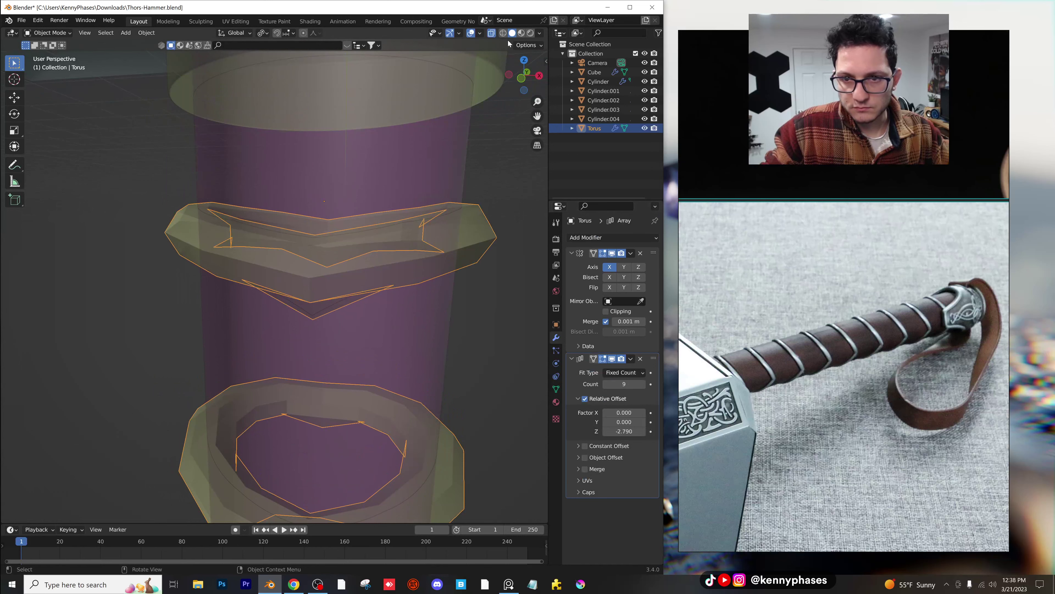
{"action": "left_click", "coordinate": [492, 33]}
{"action": "scroll", "coordinate": [417, 342], "scroll_direction": "down", "scroll_amount": 4}
{"action": "middle_click_drag", "start_coordinate": [416, 342], "coordinate": [393, 183]}
{"action": "scroll", "coordinate": [344, 395], "scroll_direction": "down", "scroll_amount": 3}
{"action": "scroll", "coordinate": [394, 184], "scroll_direction": "down", "scroll_amount": 3}
{"action": "middle_click_drag", "start_coordinate": [310, 246], "coordinate": [313, 232]}
{"action": "scroll", "coordinate": [313, 232], "scroll_direction": "up", "scroll_amount": 3}
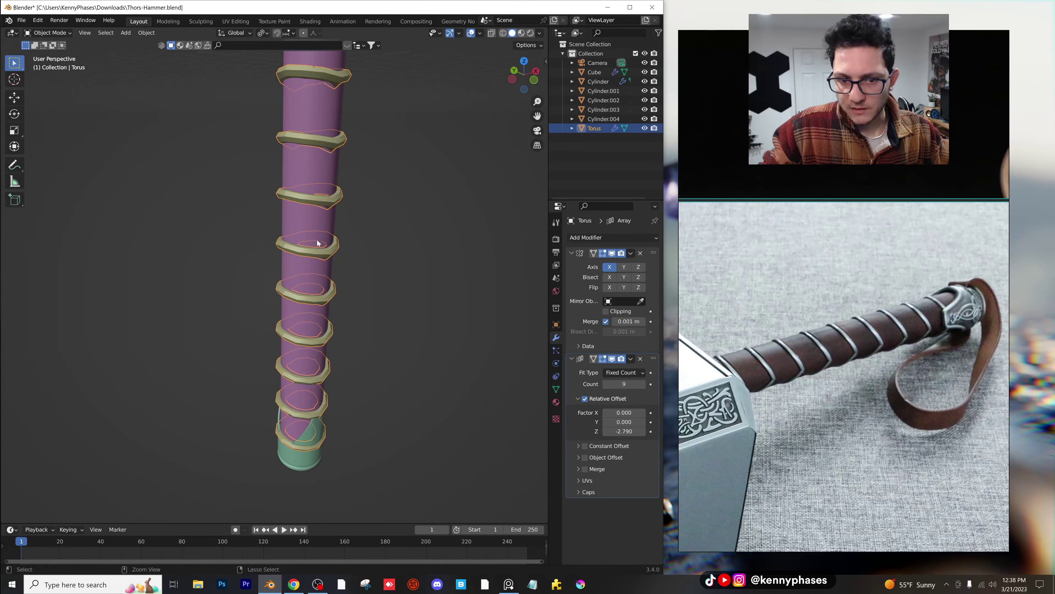
Step: Save the file and set the ring array's relative Z offset to -2.580
{"action": "key", "text": "ctrl+s"}
{"action": "middle_click_drag", "start_coordinate": [349, 278], "coordinate": [355, 293]}
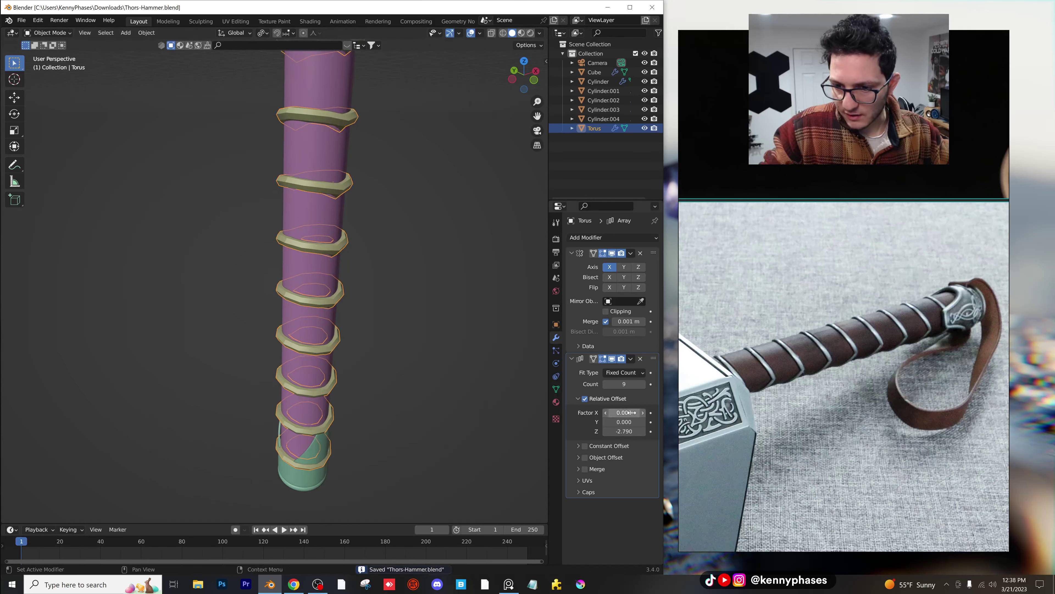
{"action": "left_click_drag", "start_coordinate": [627, 431], "coordinate": [637, 431]}
Step: Scale the cap at the bottom end of the handle up uniformly by about 1.126
{"action": "left_click", "coordinate": [316, 448]}
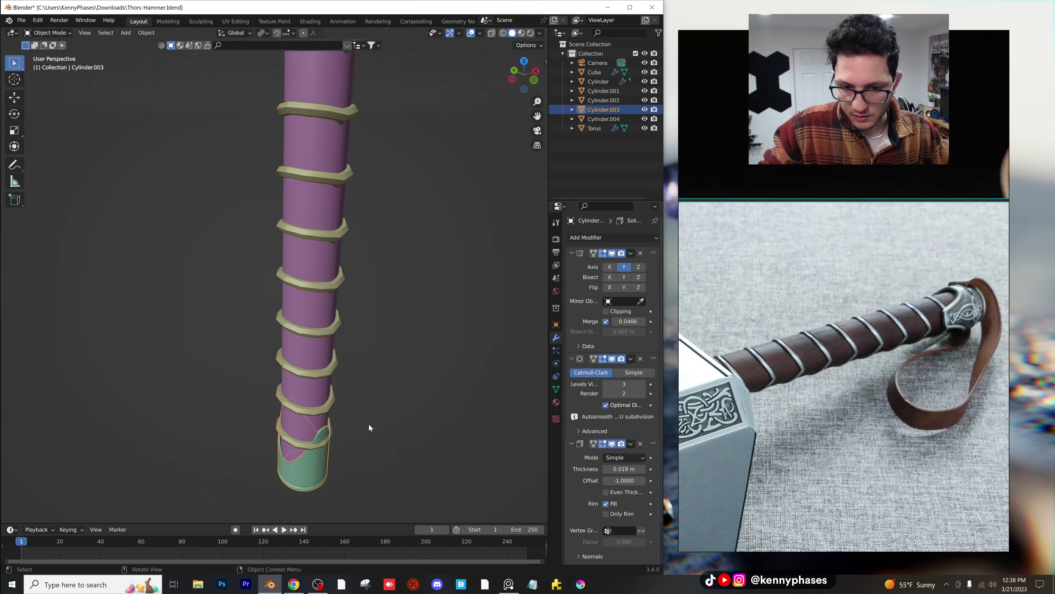
{"action": "key", "text": "s"}
{"action": "left_click", "coordinate": [379, 419]}
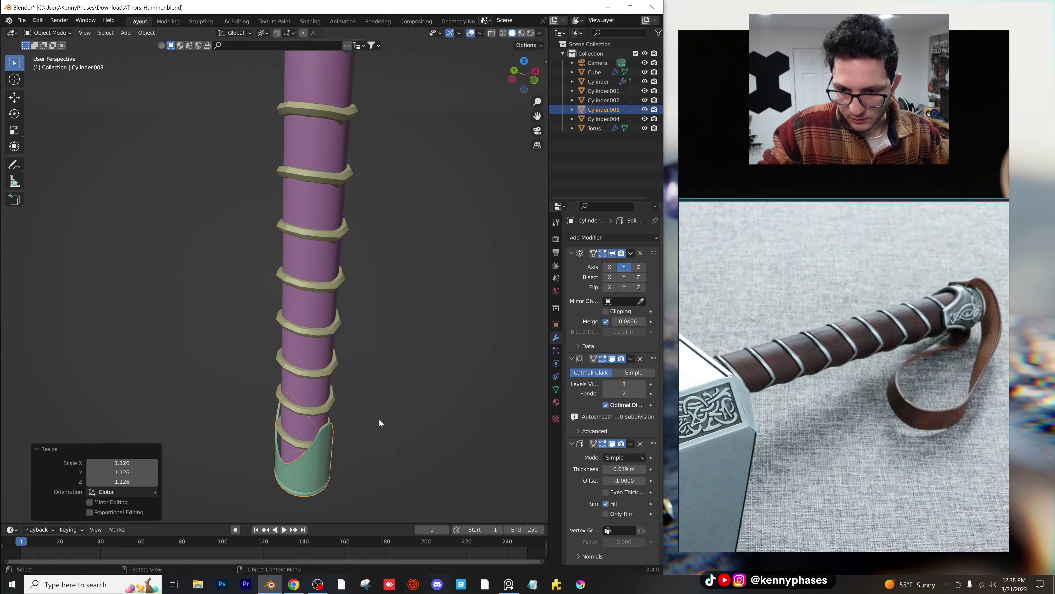
Step: Set the end cap's Solidify thickness to 0.043 m and scale the cap down by about 0.938
{"action": "left_click_drag", "start_coordinate": [620, 468], "coordinate": [628, 469]}
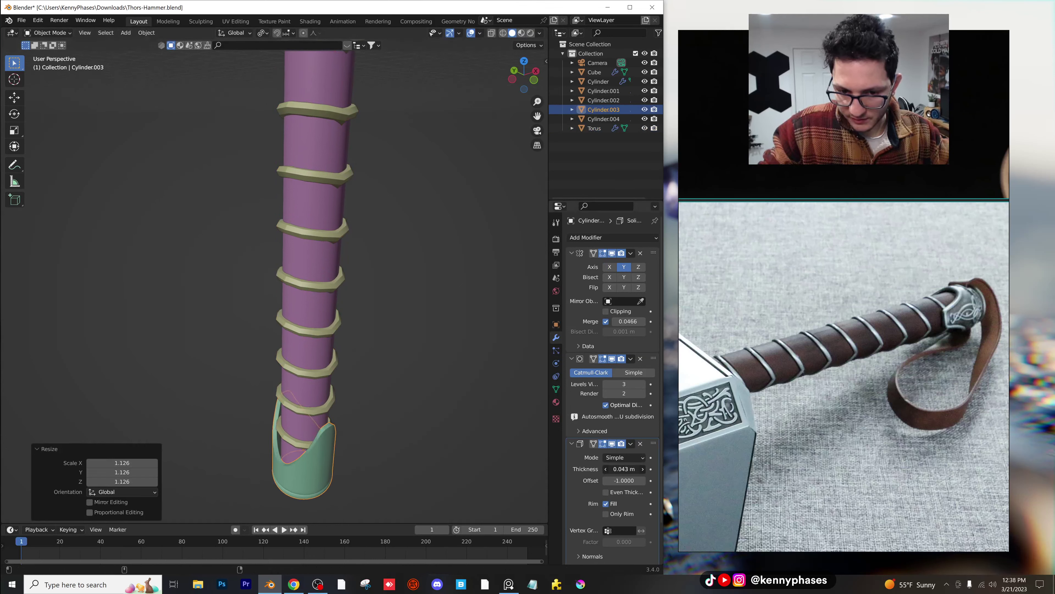
{"action": "key", "text": "s"}
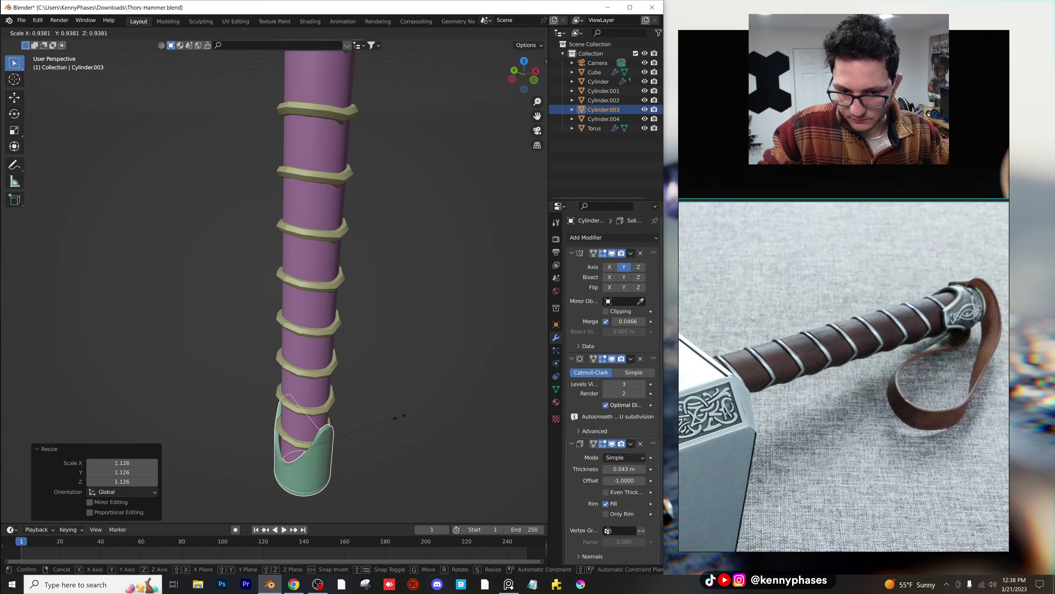
{"action": "left_click", "coordinate": [400, 417]}
Step: Try a Subdivision Surface modifier at the end of the torus rings' modifier stack, and remove it
{"action": "scroll", "coordinate": [286, 381], "scroll_direction": "down", "scroll_amount": 1}
{"action": "middle_click_drag", "start_coordinate": [288, 381], "coordinate": [286, 373]}
{"action": "middle_click_drag", "start_coordinate": [322, 179], "coordinate": [339, 305], "text": "shift"}
{"action": "scroll", "coordinate": [340, 305], "scroll_direction": "down", "scroll_amount": 1}
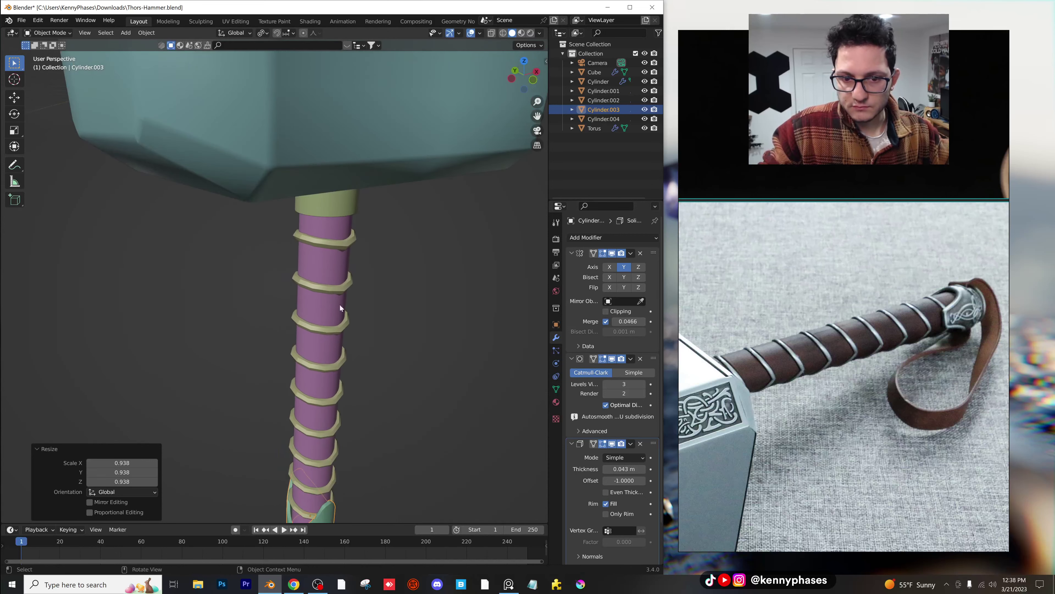
{"action": "scroll", "coordinate": [340, 307], "scroll_direction": "up", "scroll_amount": 2}
{"action": "left_click", "coordinate": [367, 213]}
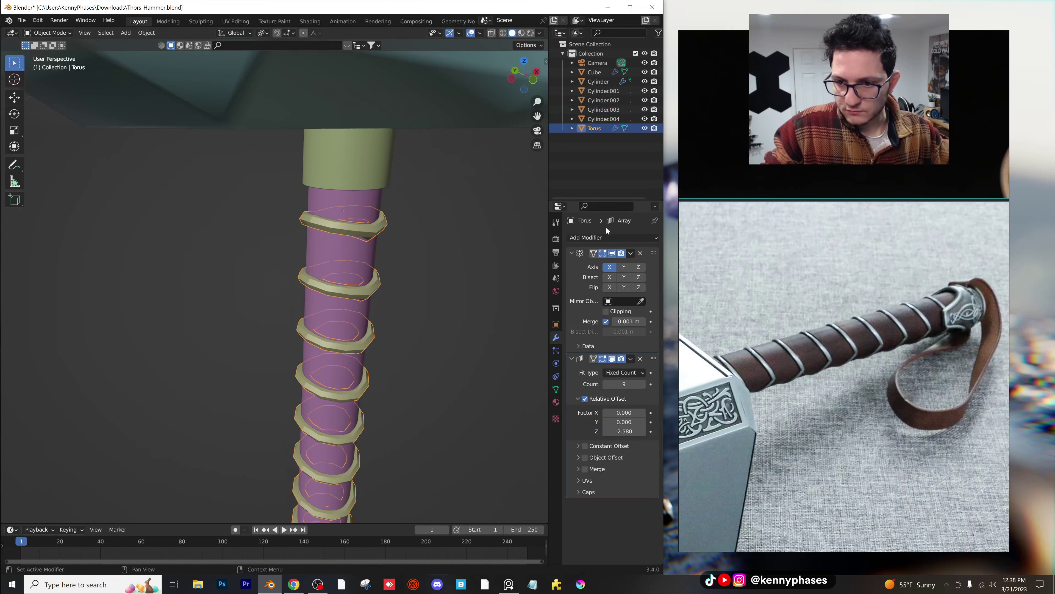
{"action": "left_click", "coordinate": [590, 237]}
{"action": "left_click", "coordinate": [493, 407]}
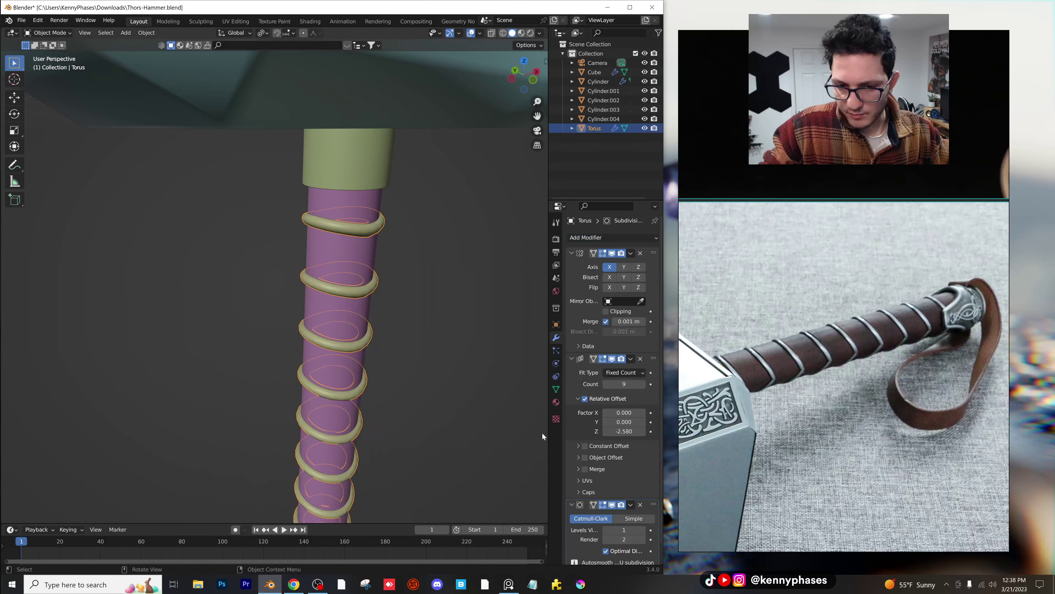
{"action": "left_click", "coordinate": [644, 505]}
Step: Save the file and add an Edge Split modifier to the torus rings
{"action": "middle_click_drag", "start_coordinate": [433, 373], "coordinate": [364, 334]}
{"action": "scroll", "coordinate": [391, 347], "scroll_direction": "down", "scroll_amount": 5}
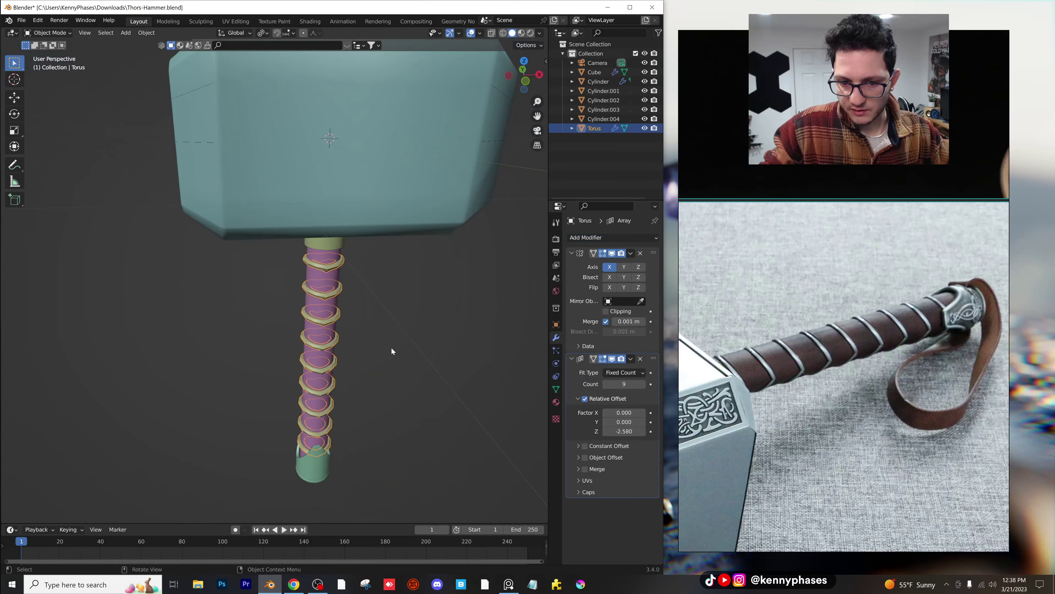
{"action": "key", "text": "ctrl+s"}
{"action": "scroll", "coordinate": [378, 338], "scroll_direction": "up", "scroll_amount": 3}
{"action": "scroll", "coordinate": [300, 324], "scroll_direction": "up", "scroll_amount": 3}
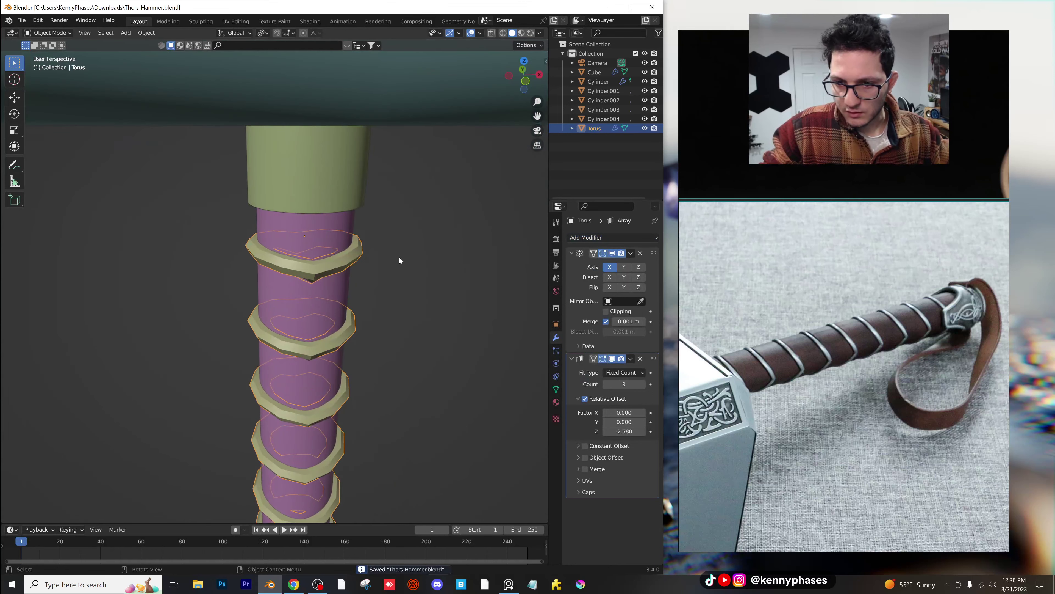
{"action": "left_click", "coordinate": [594, 237]}
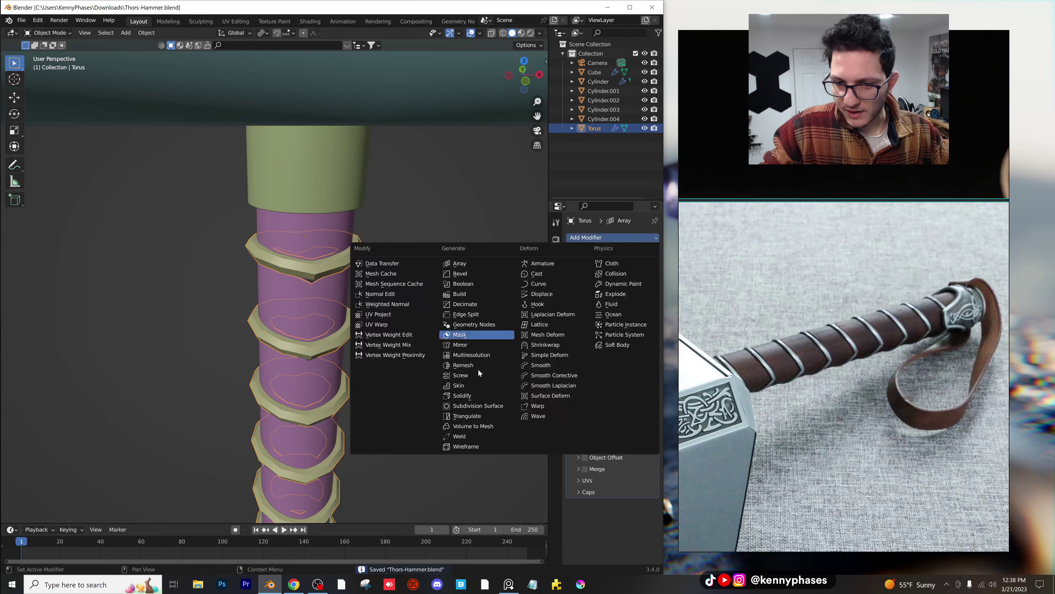
{"action": "left_click", "coordinate": [477, 315]}
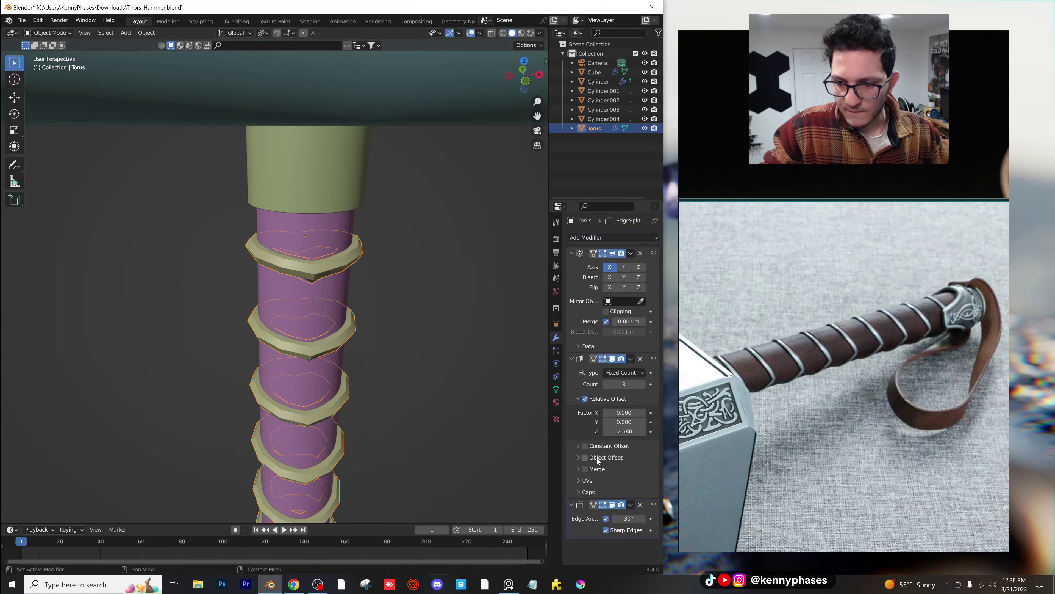
Step: Add a Subdivision Surface modifier after the Edge Split and collapse the Mirror and Array modifier settings
{"action": "left_click", "coordinate": [605, 239]}
{"action": "left_click", "coordinate": [483, 407]}
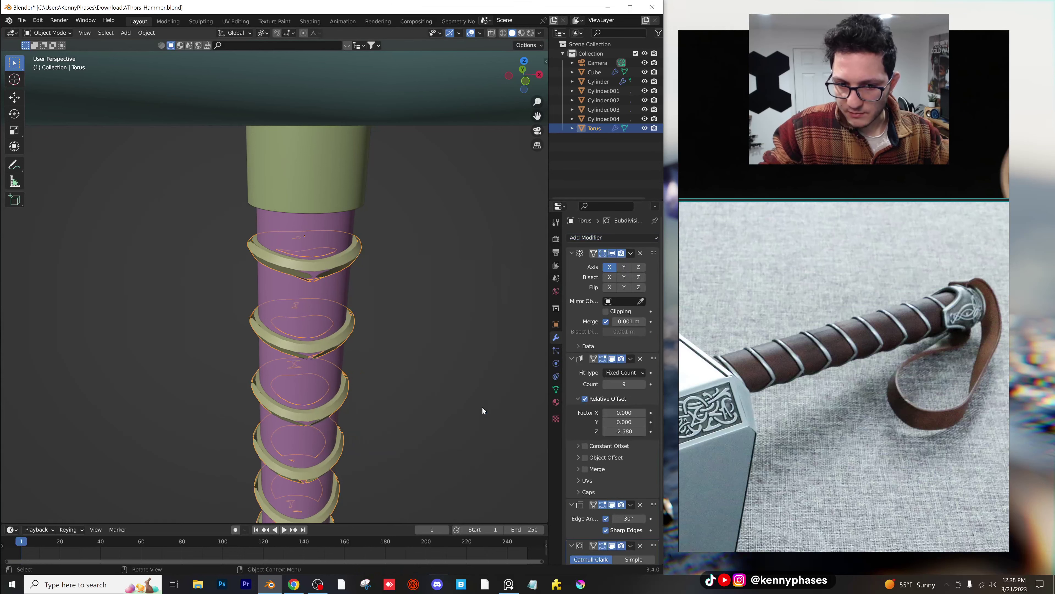
{"action": "left_click", "coordinate": [571, 253]}
{"action": "left_click", "coordinate": [572, 265]}
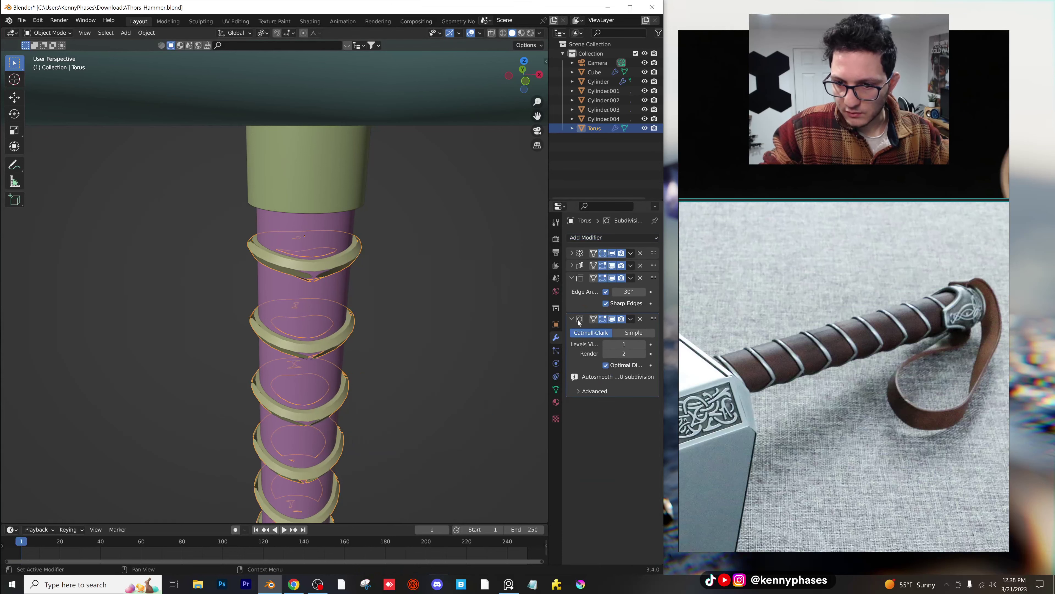
Step: Raise the torus rings' Subdivision viewport level to 2 and remove their Edge Split modifier
{"action": "left_click", "coordinate": [642, 344]}
{"action": "mouse_move", "coordinate": [342, 353]}
{"action": "middle_mouse_down"}
{"action": "mouse_move", "coordinate": [388, 331]}
{"action": "mouse_move", "coordinate": [388, 315]}
{"action": "mouse_move", "coordinate": [377, 305]}
{"action": "mouse_move", "coordinate": [315, 354]}
{"action": "mouse_move", "coordinate": [327, 352]}
{"action": "middle_mouse_up"}
{"action": "left_click", "coordinate": [640, 278]}
{"action": "scroll", "coordinate": [326, 346], "scroll_direction": "down", "scroll_amount": 5}
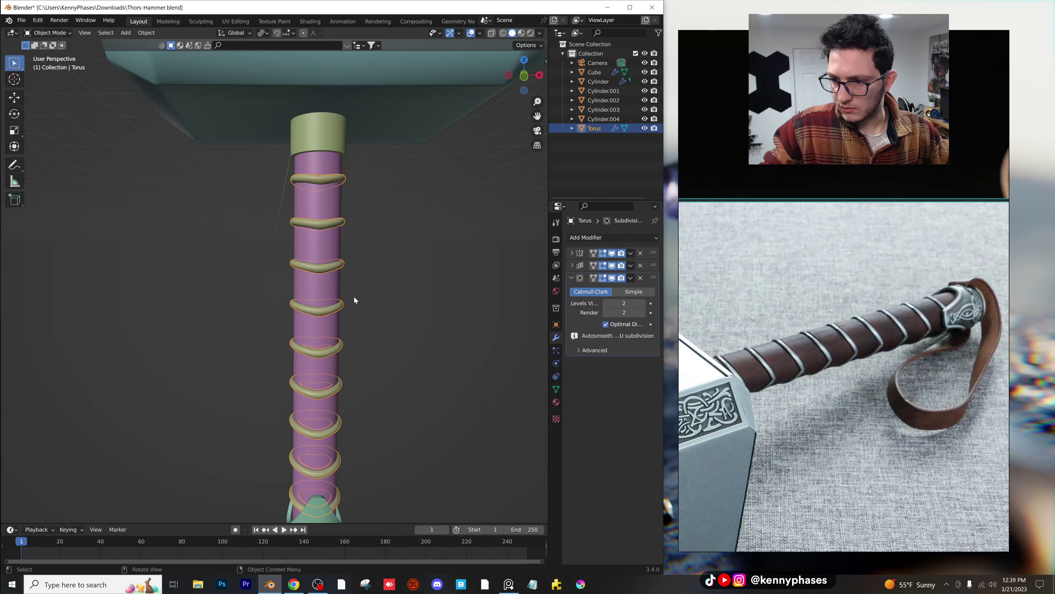
{"action": "middle_click_drag", "start_coordinate": [346, 308], "coordinate": [208, 179]}
{"action": "scroll", "coordinate": [250, 208], "scroll_direction": "down", "scroll_amount": 3}
{"action": "scroll", "coordinate": [829, 283], "scroll_direction": "down", "scroll_amount": 4}
{"action": "scroll", "coordinate": [862, 283], "scroll_direction": "up", "scroll_amount": 5}
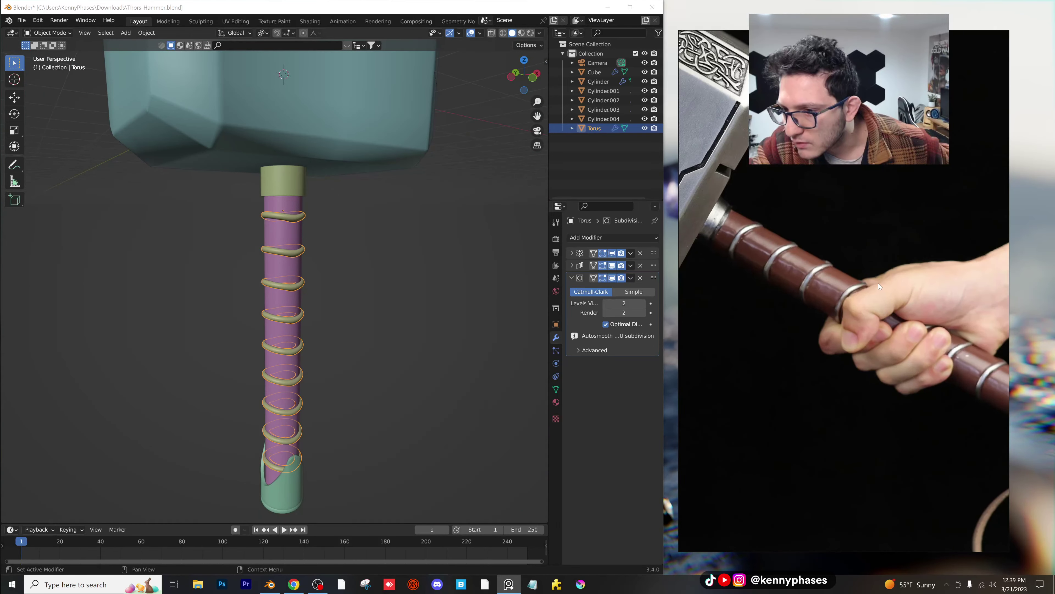
{"action": "middle_click_drag", "start_coordinate": [878, 283], "coordinate": [882, 288]}
Step: Bend the rings by moving their selected vertices up about 0.071 m along Z with sharp proportional editing
{"action": "middle_click_drag", "start_coordinate": [394, 207], "coordinate": [311, 287]}
{"action": "key", "text": "Tab"}
{"action": "scroll", "coordinate": [358, 189], "scroll_direction": "up", "scroll_amount": 8}
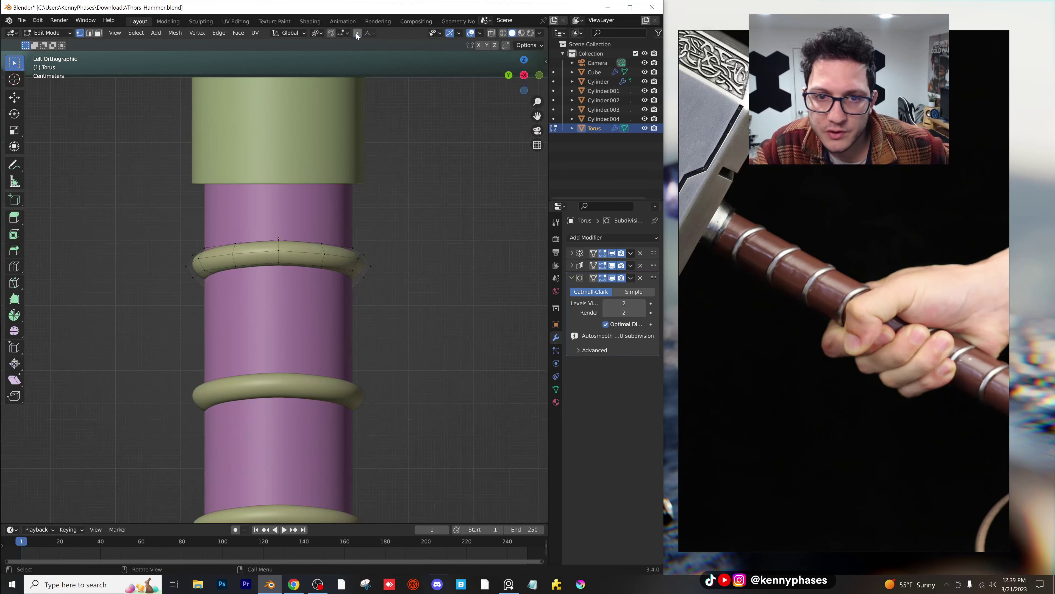
{"action": "key", "text": "g"}
{"action": "key", "text": "z"}
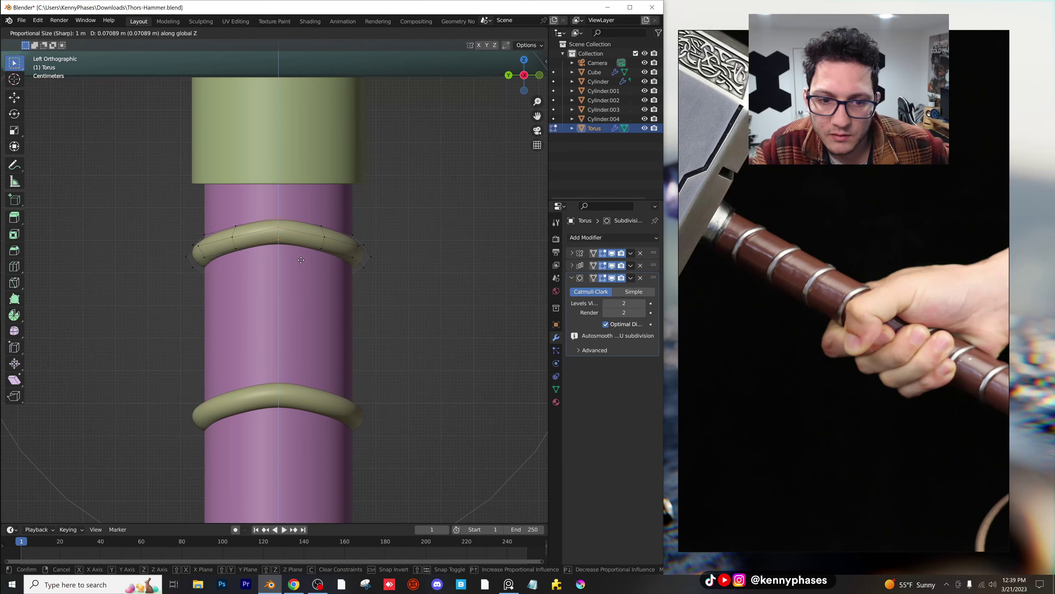
{"action": "left_click", "coordinate": [301, 260]}
{"action": "middle_click_drag", "start_coordinate": [301, 260], "coordinate": [339, 302]}
{"action": "key", "text": "Tab"}
{"action": "scroll", "coordinate": [291, 289], "scroll_direction": "down", "scroll_amount": 3}
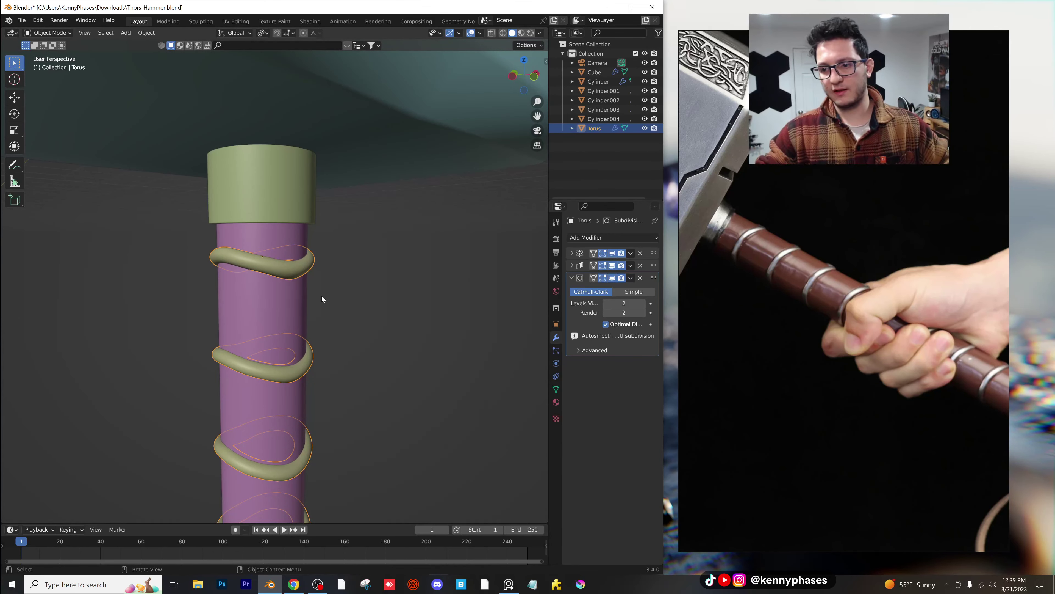
{"action": "middle_click_drag", "start_coordinate": [321, 295], "coordinate": [291, 304]}
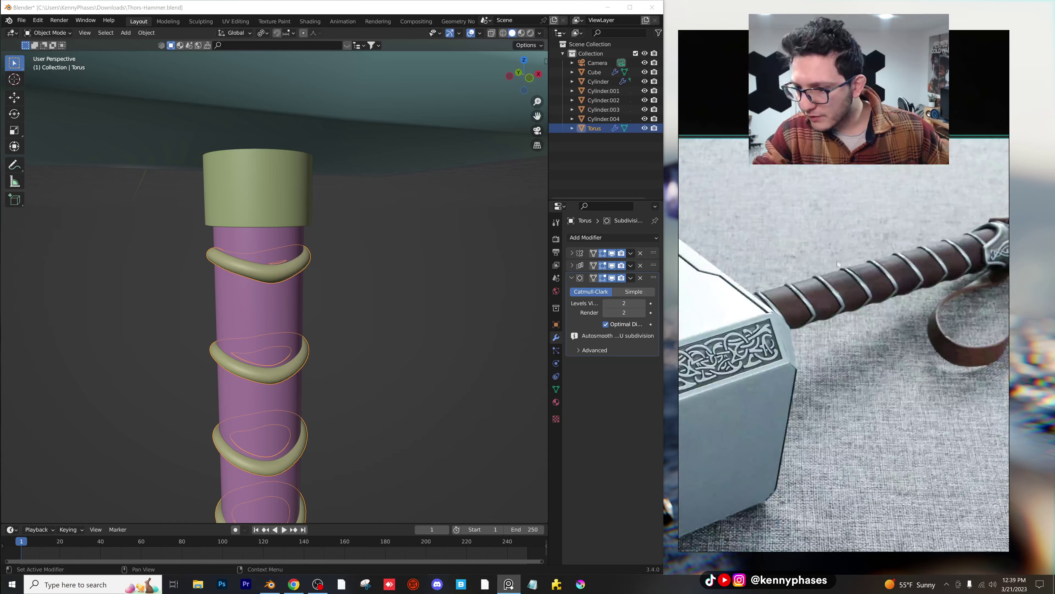
Step: Duplicate the torus rings and place the copy beside the handle, about 0.596 m away in X and -0.524 m in Y
{"action": "middle_click_drag", "start_coordinate": [319, 380], "coordinate": [344, 321]}
{"action": "key", "text": "shift+d"}
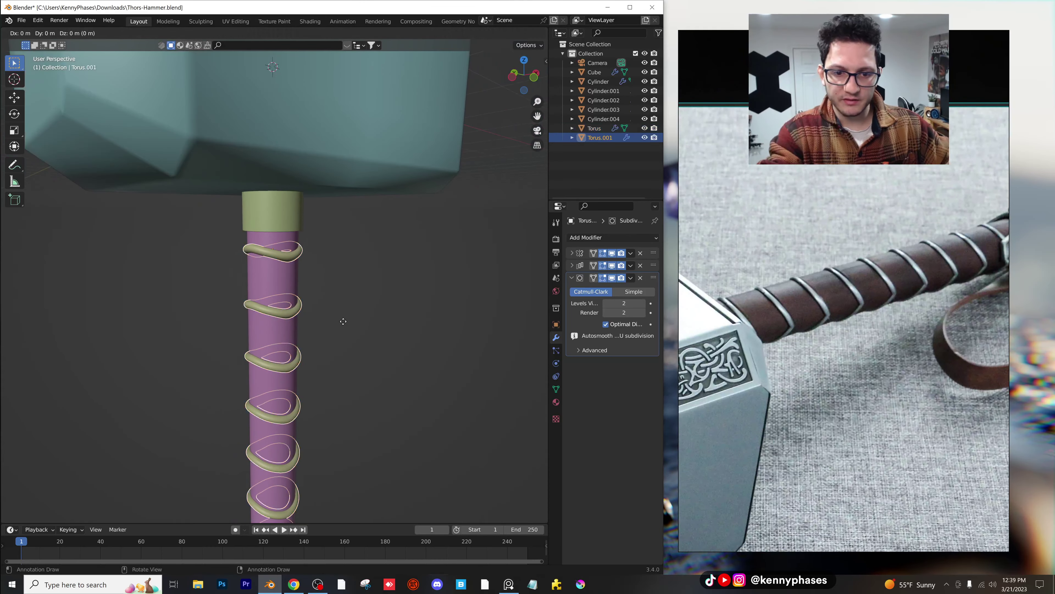
{"action": "key", "text": "Escape"}
{"action": "key", "text": "g"}
{"action": "left_click", "coordinate": [403, 333]}
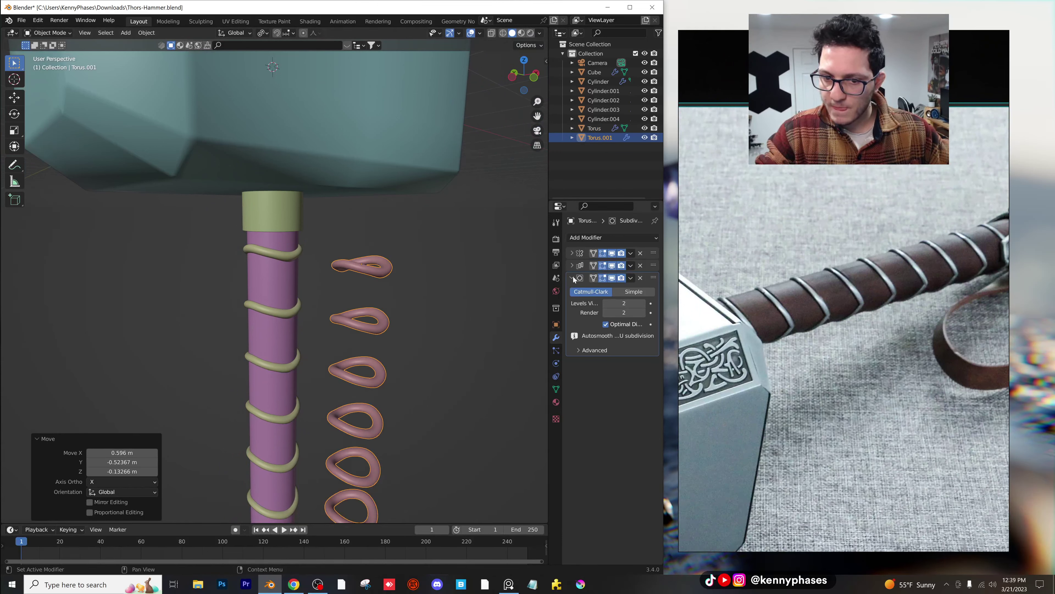
Step: Reposition the duplicated rings near the handle in front view and scale them up by 1.171
{"action": "left_click", "coordinate": [514, 75]}
{"action": "key", "text": "g"}
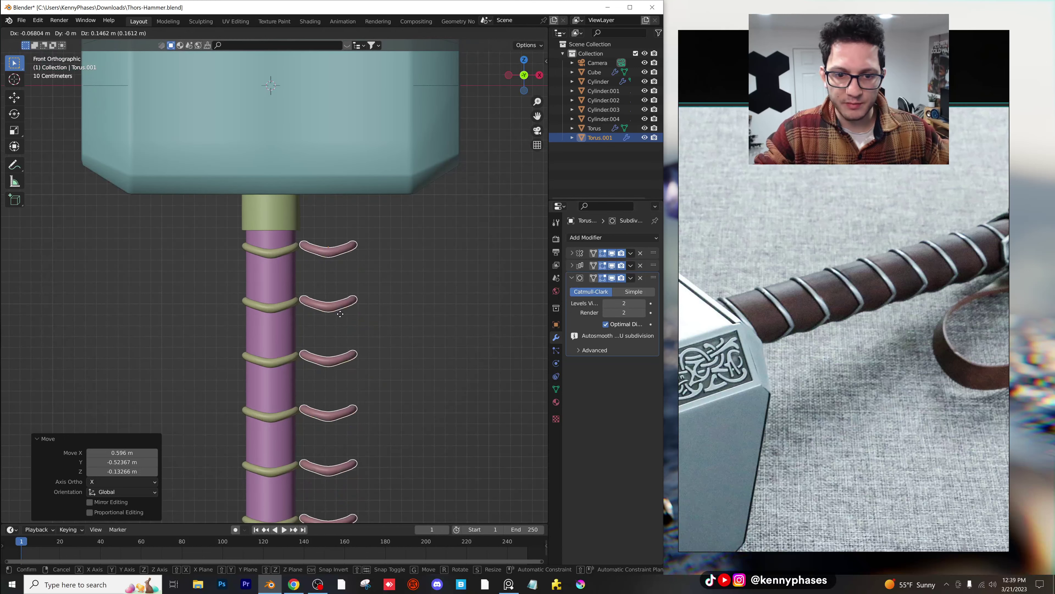
{"action": "left_click", "coordinate": [382, 255]}
{"action": "key", "text": "s"}
{"action": "left_click", "coordinate": [397, 254]}
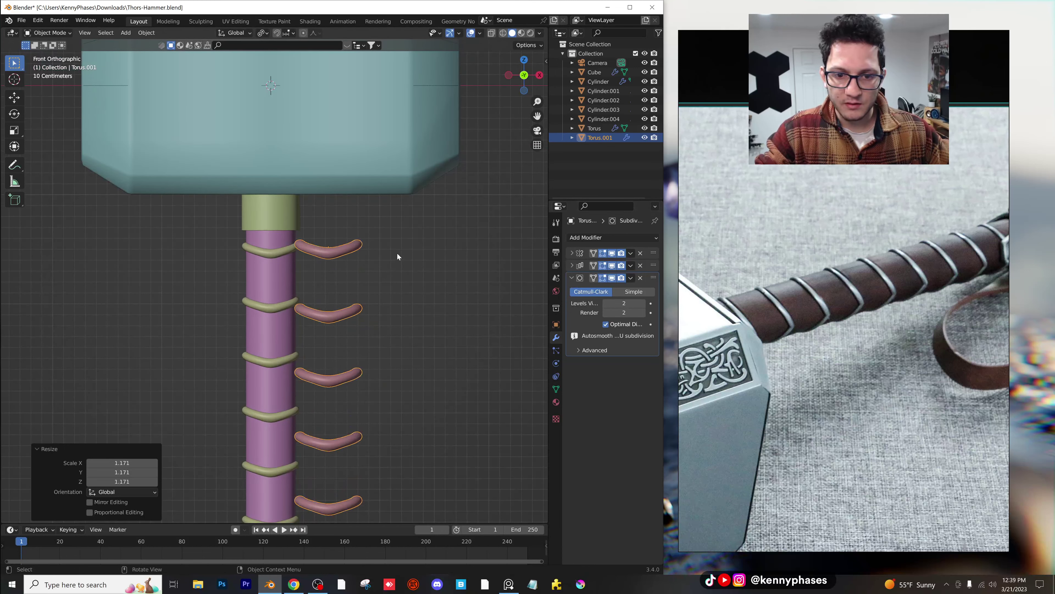
Step: Centre the enlarged rings on the handle, moving them about -0.524 m in X and 0.534 m in Y
{"action": "left_click", "coordinate": [524, 75]}
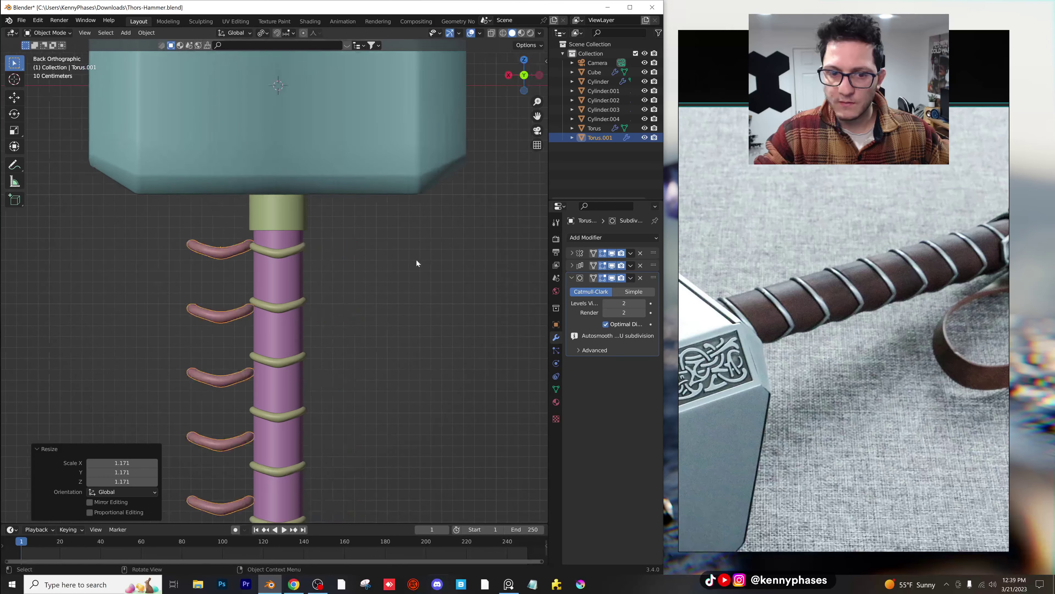
{"action": "key", "text": "g"}
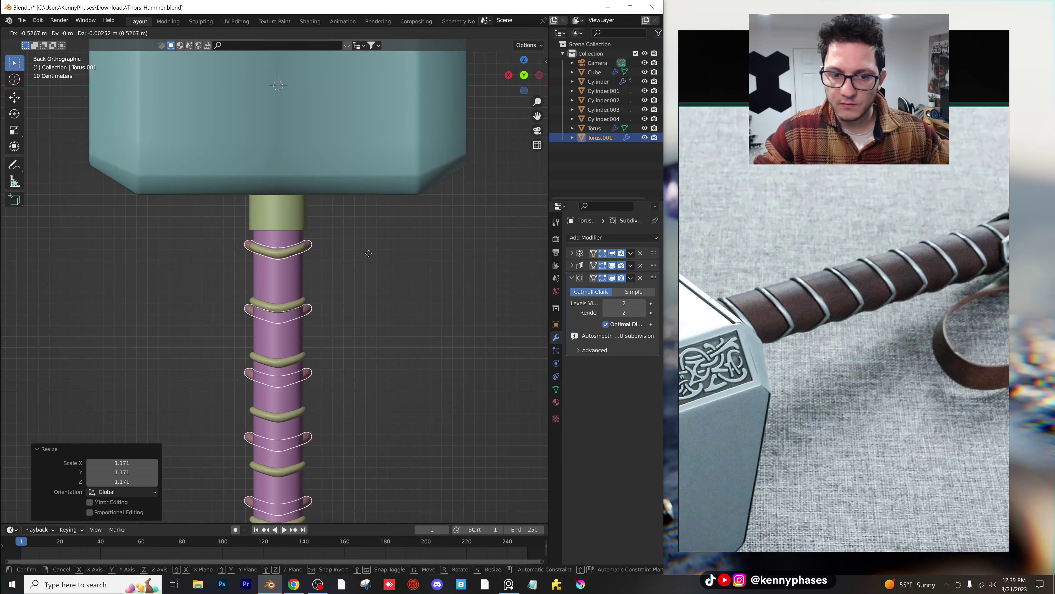
{"action": "left_click", "coordinate": [369, 255]}
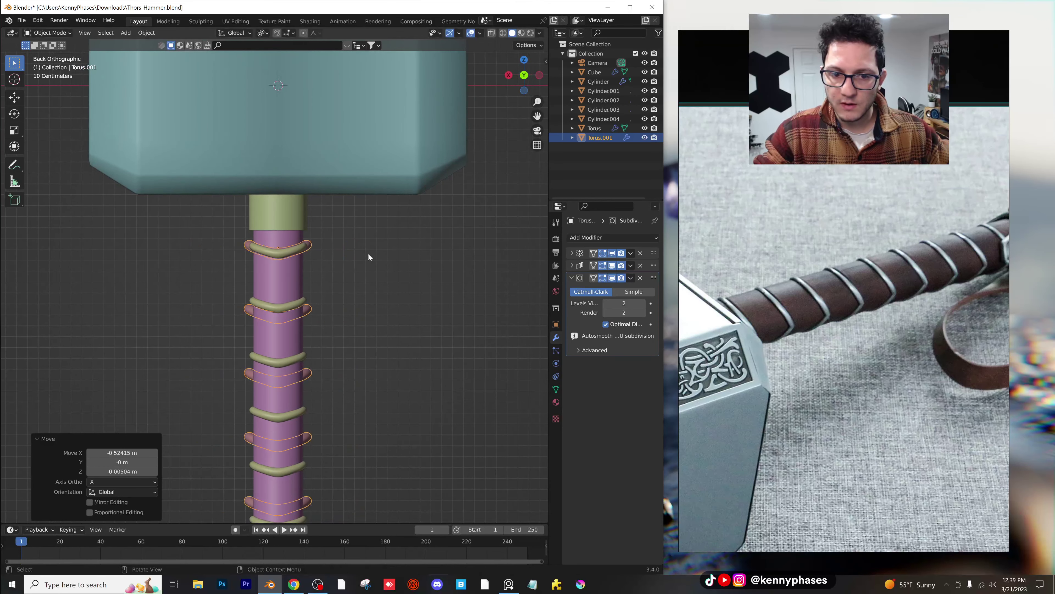
{"action": "left_click", "coordinate": [508, 74]}
{"action": "key", "text": "g"}
{"action": "left_click", "coordinate": [346, 298]}
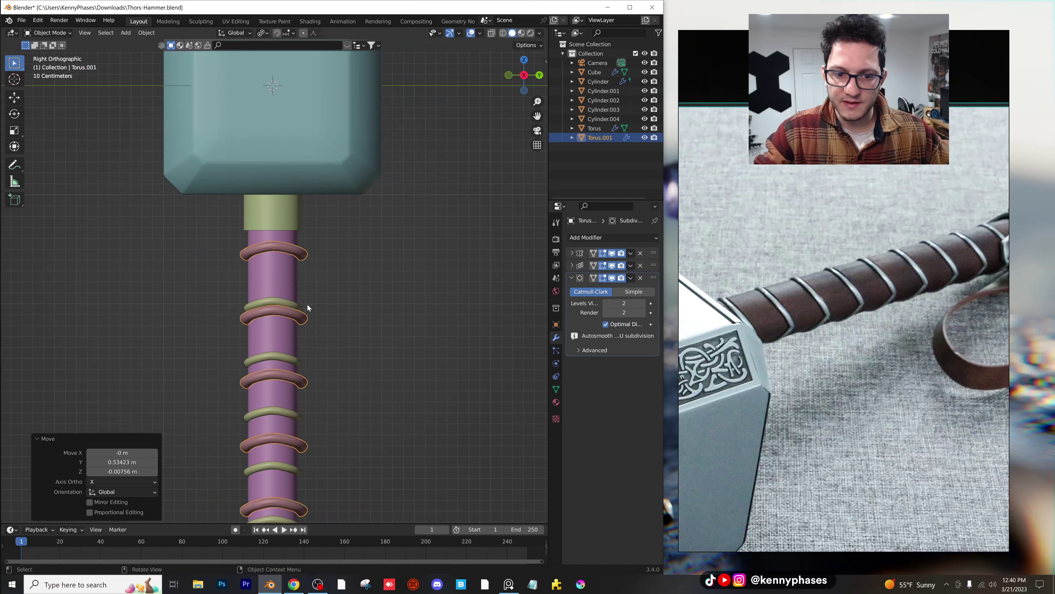
Step: Set the Array modifier's relative Z offset on the enlarged rings to -2.200 to match the original ring spacing
{"action": "middle_click_drag", "start_coordinate": [346, 298], "coordinate": [354, 329]}
{"action": "scroll", "coordinate": [316, 316], "scroll_direction": "up", "scroll_amount": 5}
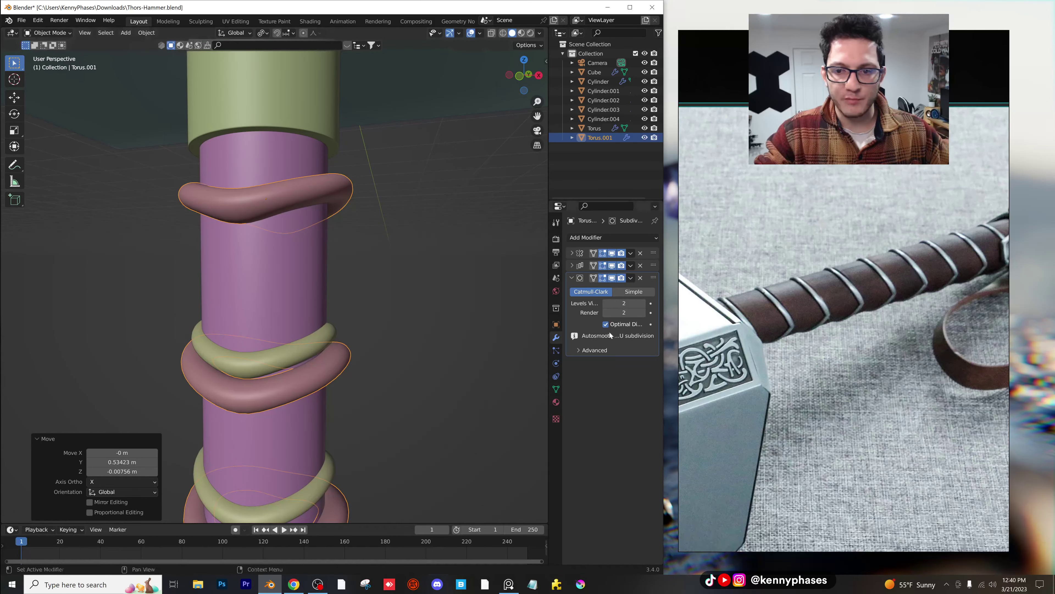
{"action": "left_click", "coordinate": [581, 281]}
{"action": "left_click", "coordinate": [572, 266]}
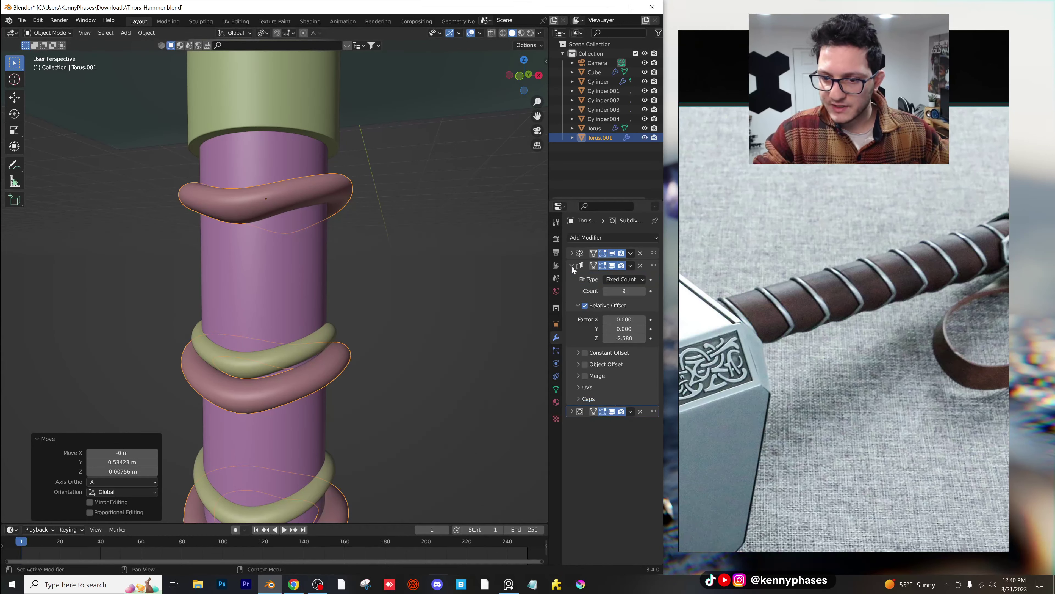
{"action": "left_click", "coordinate": [573, 253]}
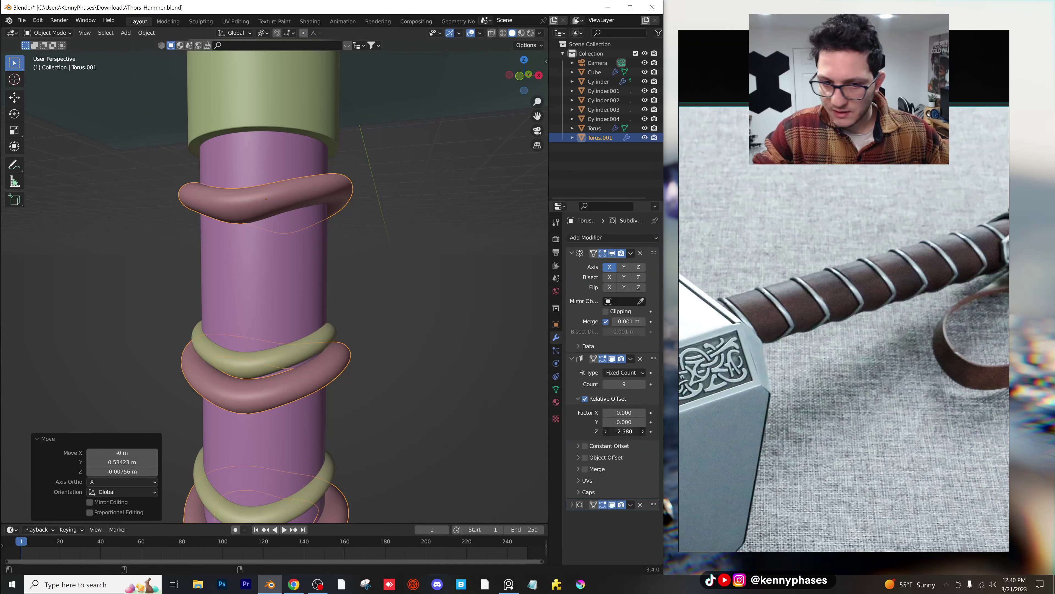
{"action": "left_click_drag", "start_coordinate": [624, 431], "coordinate": [642, 431]}
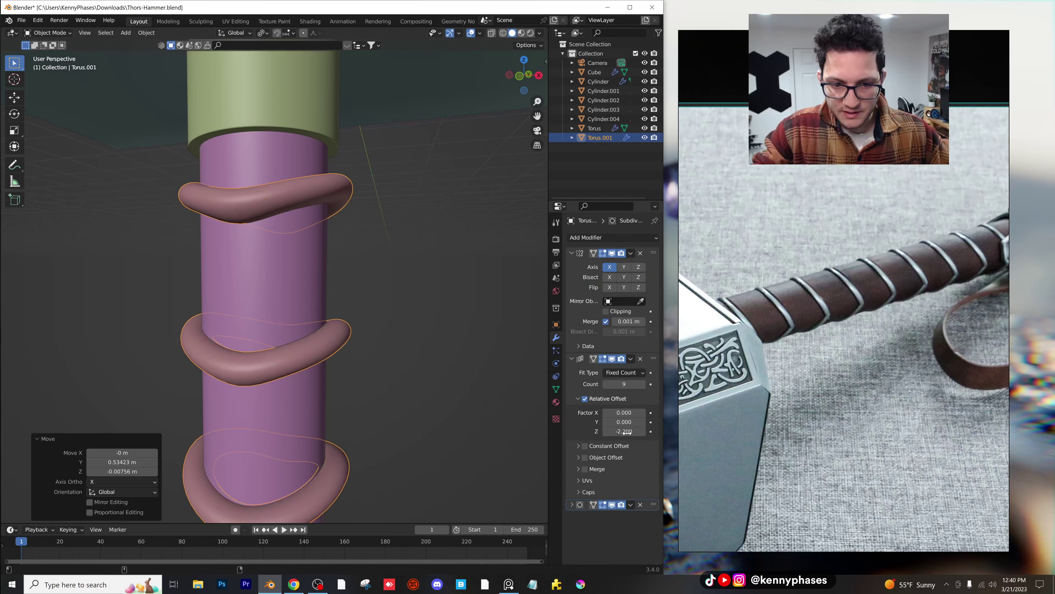
Step: Examine the enlarged rings' spacing down to the end cap in front view against the Array offset
{"action": "left_click", "coordinate": [519, 77]}
{"action": "scroll", "coordinate": [461, 381], "scroll_direction": "down", "scroll_amount": 1}
{"action": "middle_click_drag", "start_coordinate": [462, 382], "coordinate": [466, 255], "text": "shift"}
{"action": "scroll", "coordinate": [395, 412], "scroll_direction": "down", "scroll_amount": 5}
{"action": "middle_click_drag", "start_coordinate": [367, 475], "coordinate": [223, 324], "text": "shift"}
{"action": "scroll", "coordinate": [403, 279], "scroll_direction": "up", "scroll_amount": 5}
{"action": "scroll", "coordinate": [312, 281], "scroll_direction": "up", "scroll_amount": 1}
{"action": "scroll", "coordinate": [311, 278], "scroll_direction": "up", "scroll_amount": 2}
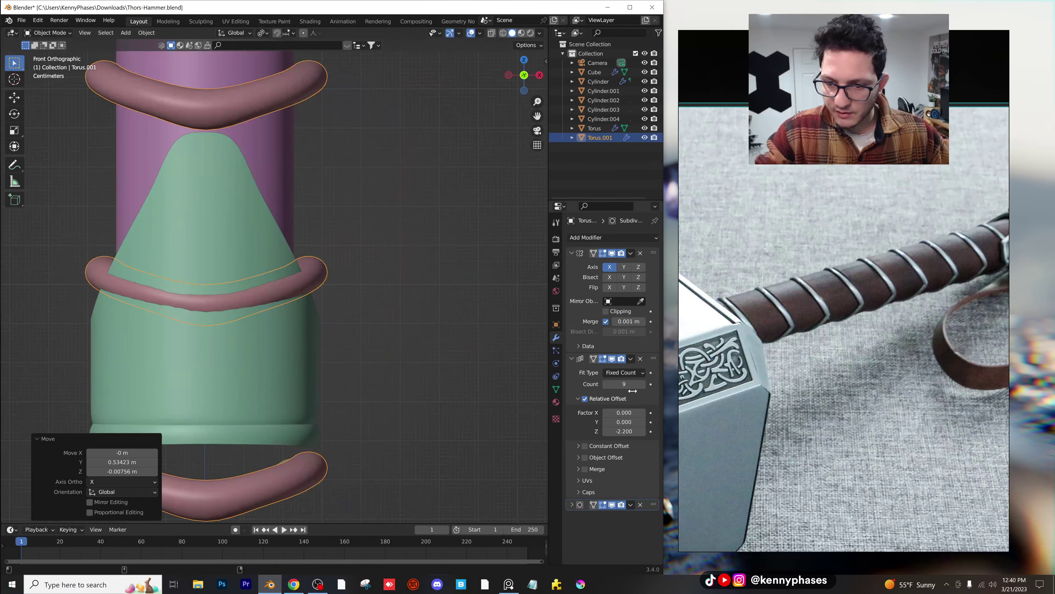
{"action": "left_click_drag", "start_coordinate": [624, 431], "coordinate": [627, 431]}
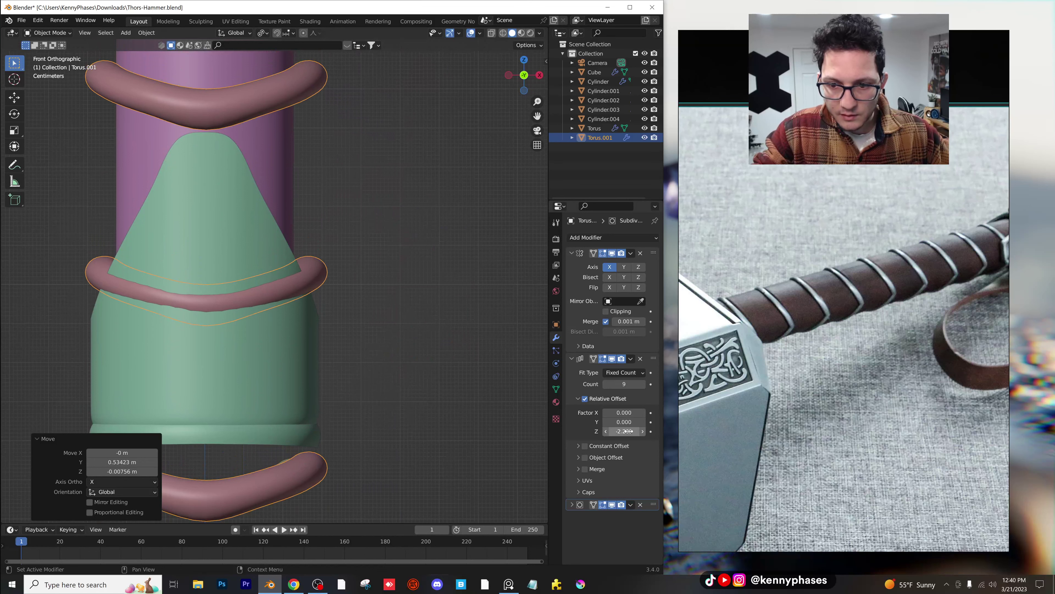
Step: Apply the Mirror, Array and Subdivision modifiers on the enlarged rings
{"action": "left_click", "coordinate": [631, 252]}
{"action": "left_click", "coordinate": [587, 264]}
{"action": "left_click", "coordinate": [631, 253]}
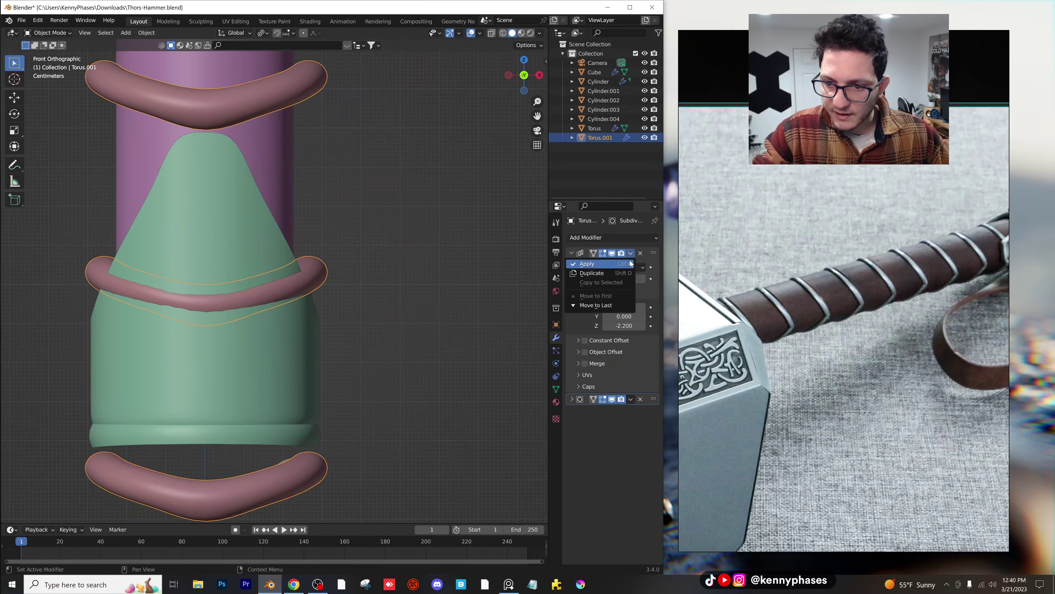
{"action": "left_click", "coordinate": [587, 264]}
{"action": "left_click", "coordinate": [631, 253]}
{"action": "left_click", "coordinate": [586, 263]}
Step: Cut the enlarged rings out of the handle grip using the Bool Tool's Brush Boolean Difference
{"action": "middle_click_drag", "start_coordinate": [473, 281], "coordinate": [359, 241]}
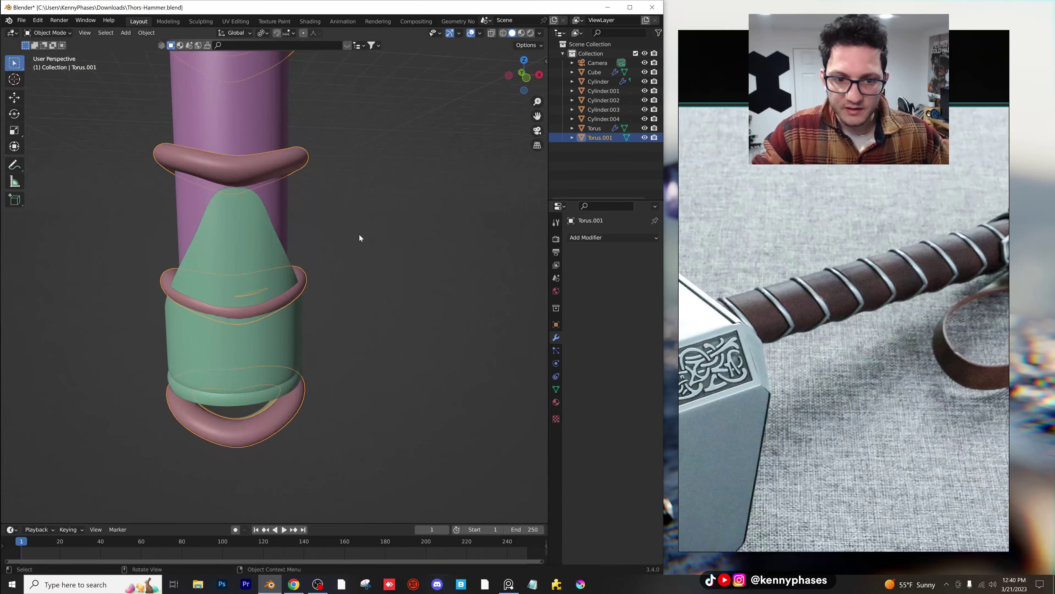
{"action": "middle_click_drag", "start_coordinate": [342, 182], "coordinate": [416, 288], "text": "shift"}
{"action": "left_click", "coordinate": [416, 288]}
{"action": "left_click", "coordinate": [350, 268]}
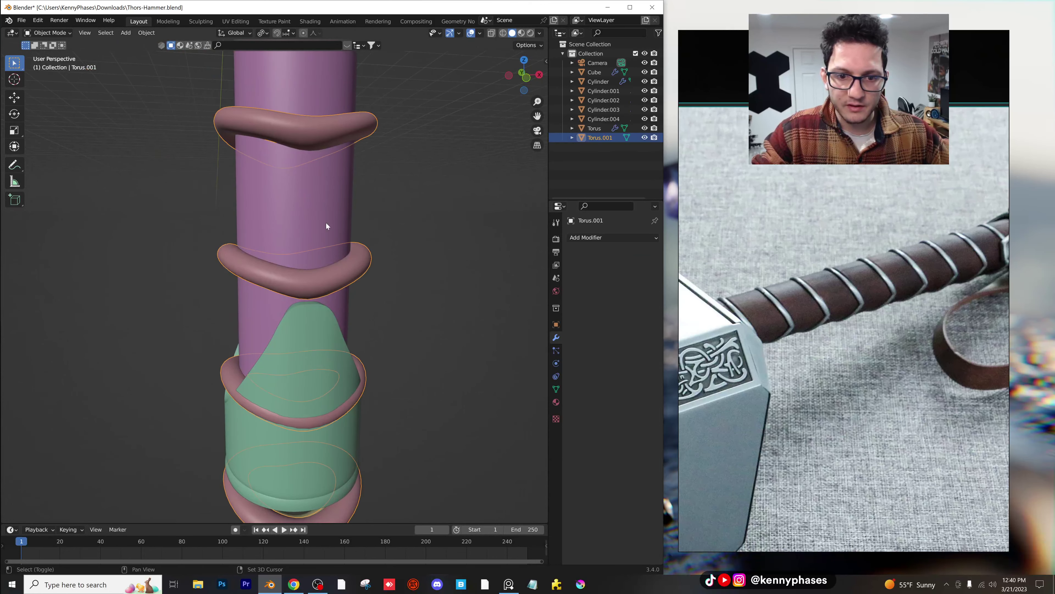
{"action": "left_click", "coordinate": [326, 225], "text": "shift"}
{"action": "key", "text": "shift+ctrl+b"}
{"action": "key", "text": "Down"}
{"action": "key", "text": "Down"}
{"action": "key", "text": "Down"}
{"action": "key", "text": "Down"}
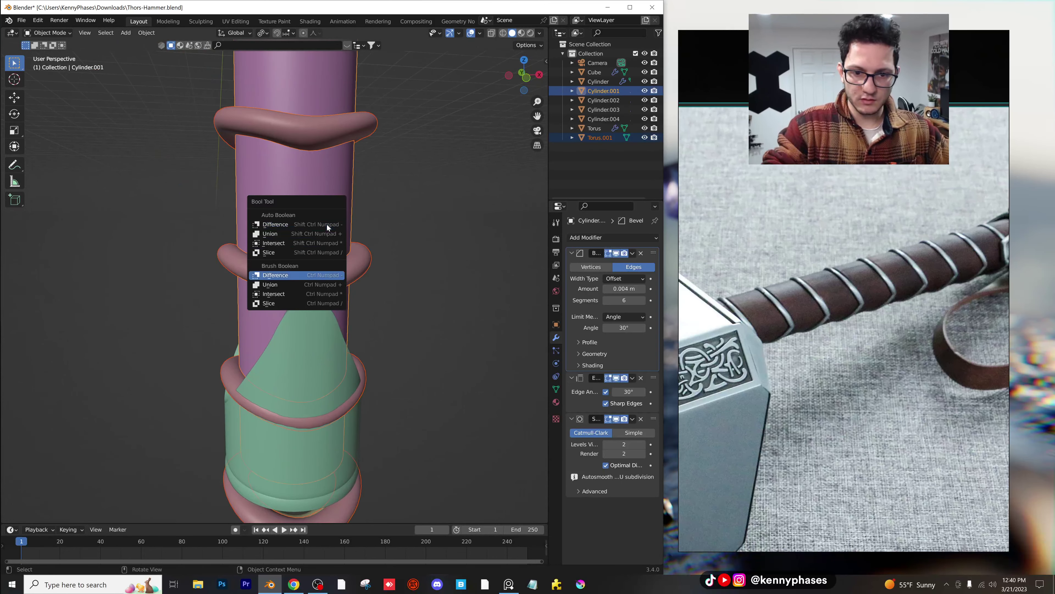
{"action": "key", "text": "Return"}
{"action": "left_click", "coordinate": [502, 216]}
{"action": "scroll", "coordinate": [408, 233], "scroll_direction": "down", "scroll_amount": 1}
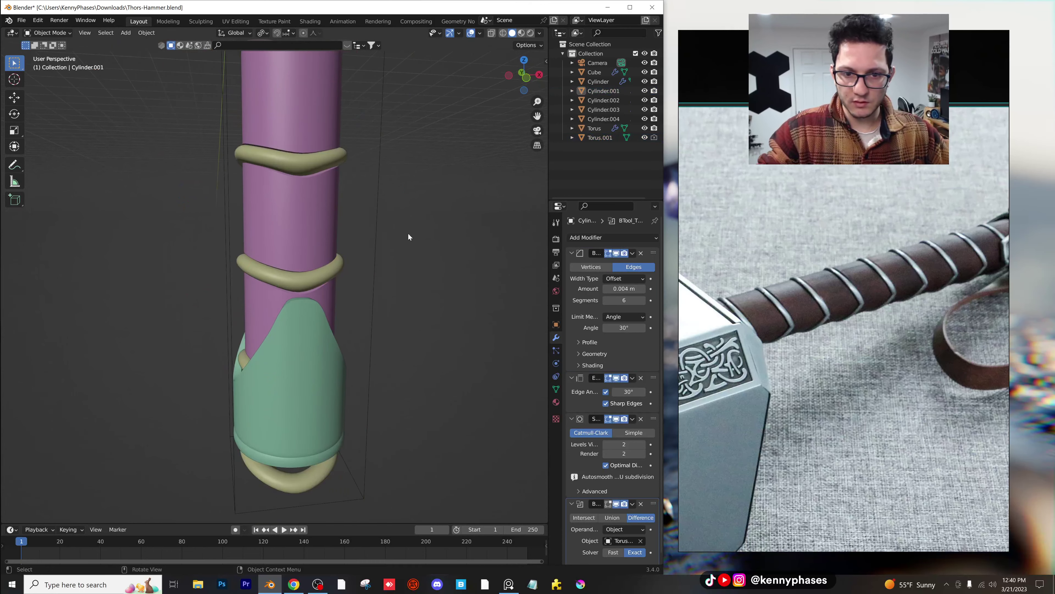
Step: Inspect the ring cuts along the handle and save the file
{"action": "middle_click_drag", "start_coordinate": [329, 169], "coordinate": [380, 314], "text": "shift"}
{"action": "scroll", "coordinate": [375, 292], "scroll_direction": "up", "scroll_amount": 2}
{"action": "scroll", "coordinate": [335, 296], "scroll_direction": "up", "scroll_amount": 1}
{"action": "scroll", "coordinate": [380, 314], "scroll_direction": "down", "scroll_amount": 7}
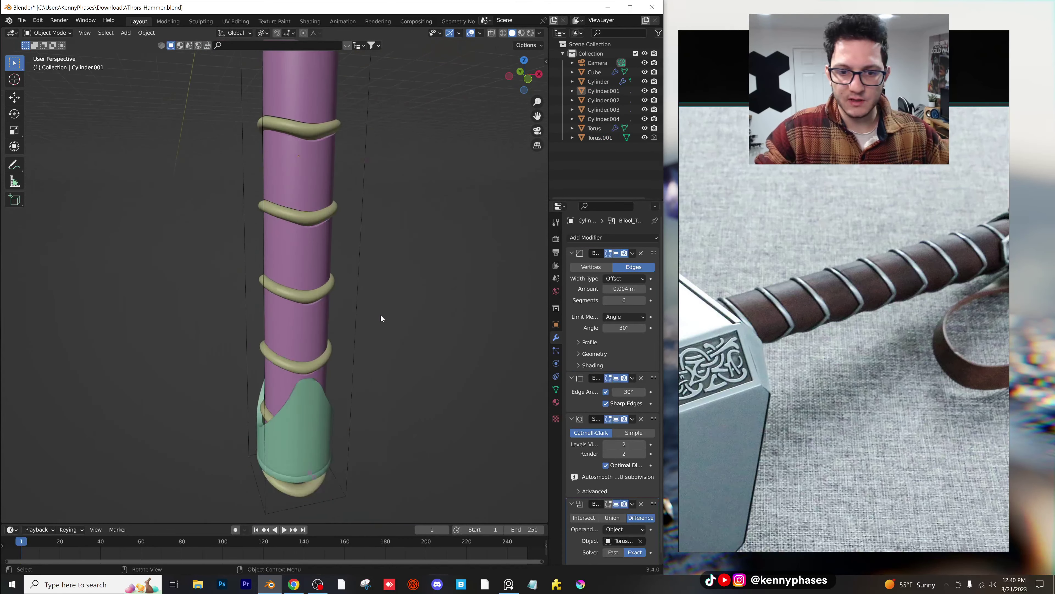
{"action": "middle_click_drag", "start_coordinate": [357, 205], "coordinate": [389, 293], "text": "shift"}
{"action": "scroll", "coordinate": [351, 304], "scroll_direction": "up", "scroll_amount": 5}
{"action": "key", "text": "ctrl+s"}
Step: Show the viewport in rendered shading and set the render engine to Cycles with GPU Compute
{"action": "left_click", "coordinate": [530, 35]}
{"action": "left_click", "coordinate": [556, 240]}
{"action": "left_click", "coordinate": [632, 237]}
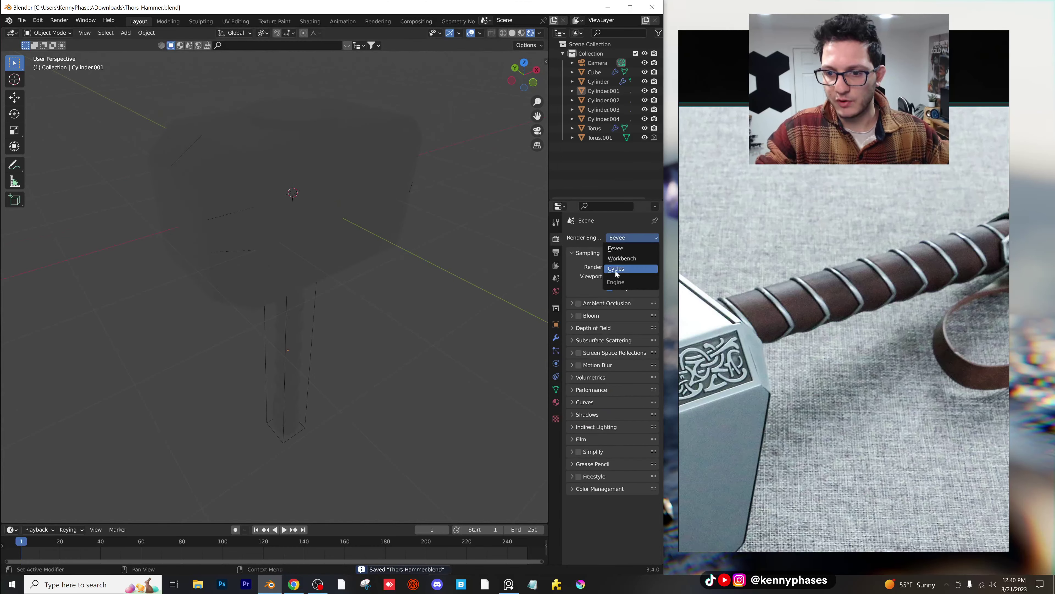
{"action": "left_click", "coordinate": [617, 269]}
{"action": "left_click", "coordinate": [632, 260]}
{"action": "left_click", "coordinate": [626, 285]}
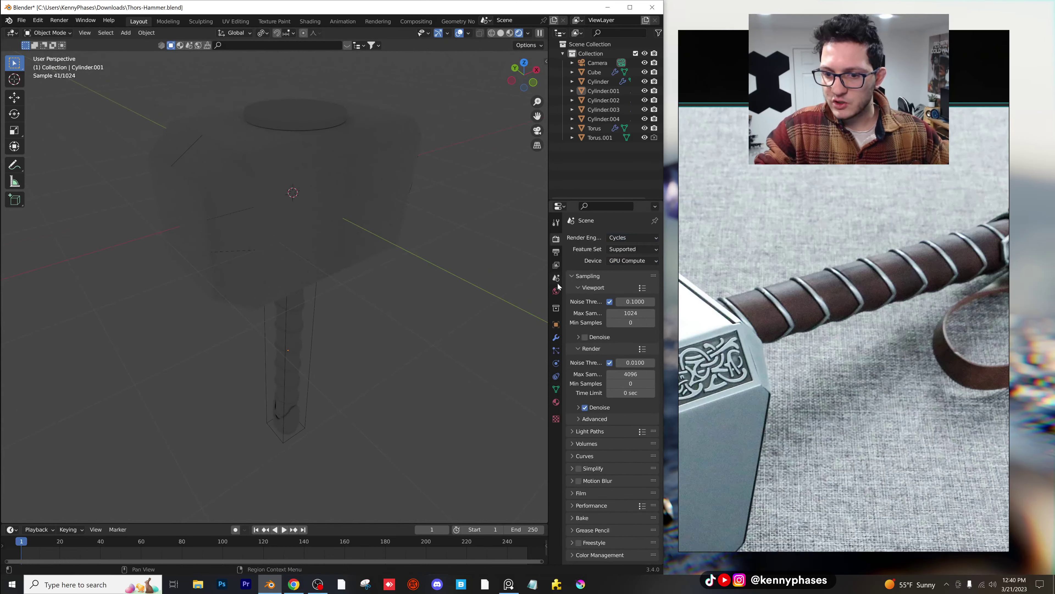
Step: Assign an environment texture to the world background colour using the cape_hill image
{"action": "left_click", "coordinate": [556, 289]}
{"action": "left_click", "coordinate": [607, 296]}
{"action": "left_click", "coordinate": [394, 336]}
{"action": "left_click", "coordinate": [632, 307]}
{"action": "scroll", "coordinate": [426, 257], "scroll_direction": "down", "scroll_amount": 4}
Step: Change the shading mode of the hammer head and save the file
{"action": "middle_click_drag", "start_coordinate": [426, 257], "coordinate": [351, 229]}
{"action": "middle_click_drag", "start_coordinate": [271, 166], "coordinate": [316, 222], "text": "shift"}
{"action": "left_click", "coordinate": [315, 222]}
{"action": "right_click", "coordinate": [316, 222]}
{"action": "left_click", "coordinate": [300, 231]}
{"action": "mouse_move", "coordinate": [402, 286]}
{"action": "middle_mouse_down"}
{"action": "mouse_move", "coordinate": [422, 282]}
{"action": "mouse_move", "coordinate": [446, 300]}
{"action": "middle_mouse_up"}
{"action": "middle_click_drag", "start_coordinate": [373, 253], "coordinate": [336, 253]}
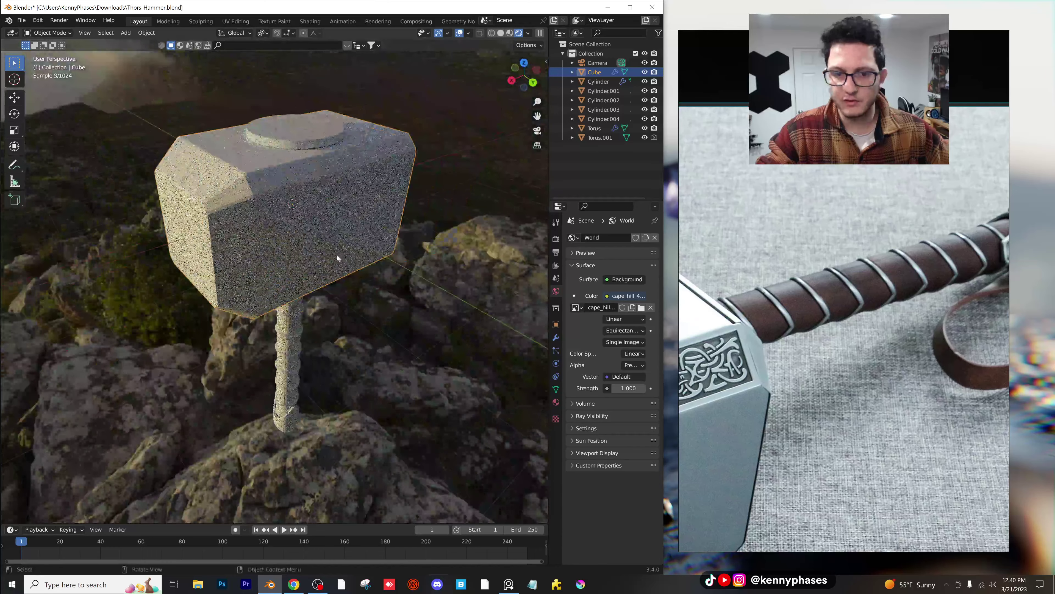
{"action": "key", "text": "ctrl+s"}
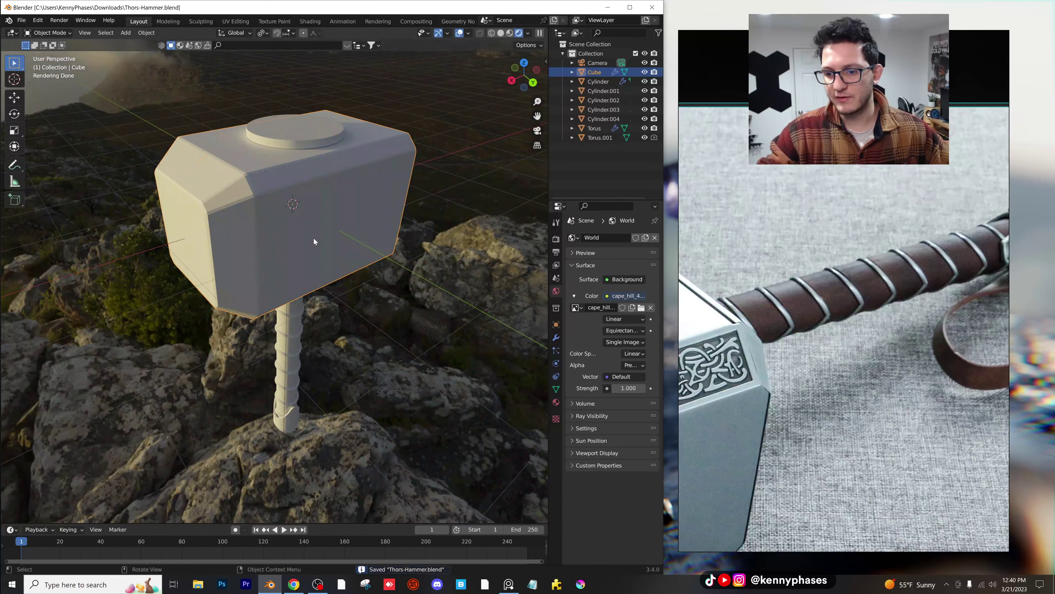
Step: Open the recent file Realtime_Materials.blend and display its material spheres in rendered shading
{"action": "scroll", "coordinate": [848, 316], "scroll_direction": "down", "scroll_amount": 5}
{"action": "scroll", "coordinate": [756, 308], "scroll_direction": "up", "scroll_amount": 3}
{"action": "mouse_move", "coordinate": [746, 270]}
{"action": "middle_mouse_down"}
{"action": "mouse_move", "coordinate": [804, 272]}
{"action": "mouse_move", "coordinate": [747, 269]}
{"action": "middle_mouse_up"}
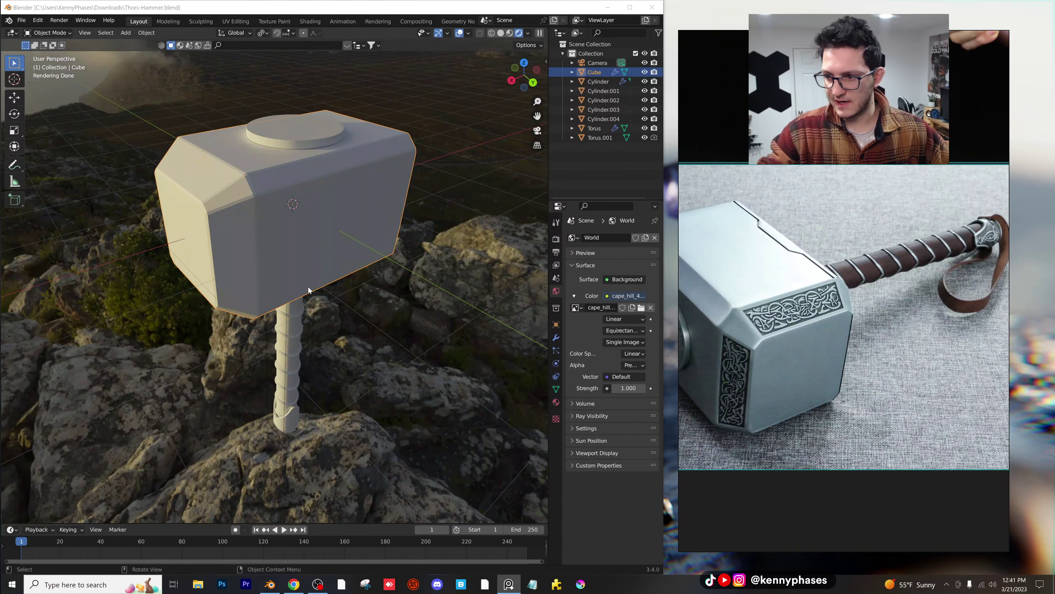
{"action": "left_click", "coordinate": [17, 22]}
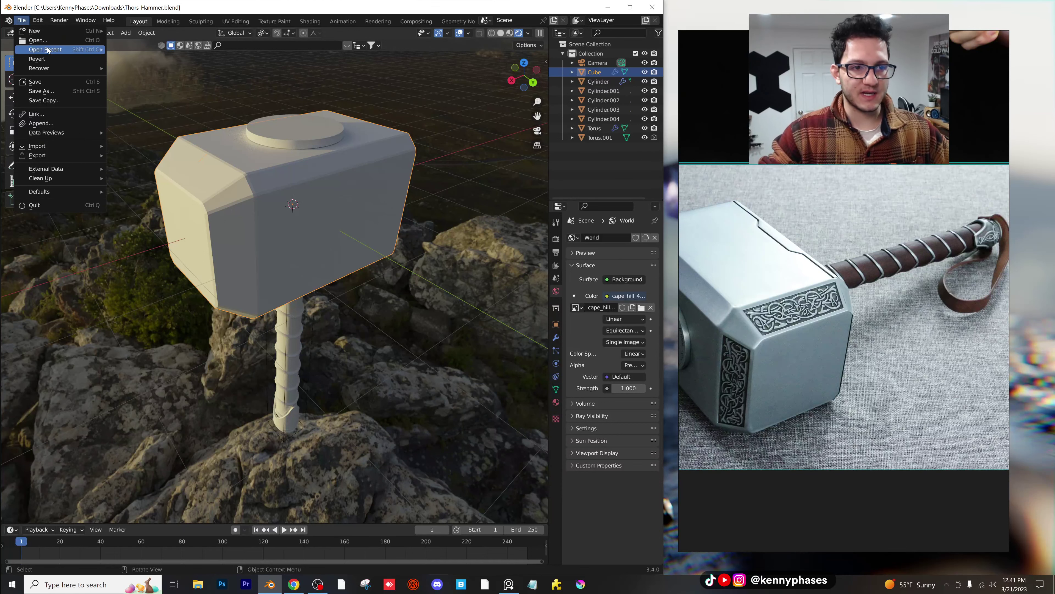
{"action": "mouse_move", "coordinate": [45, 49]}
{"action": "left_click", "coordinate": [153, 68]}
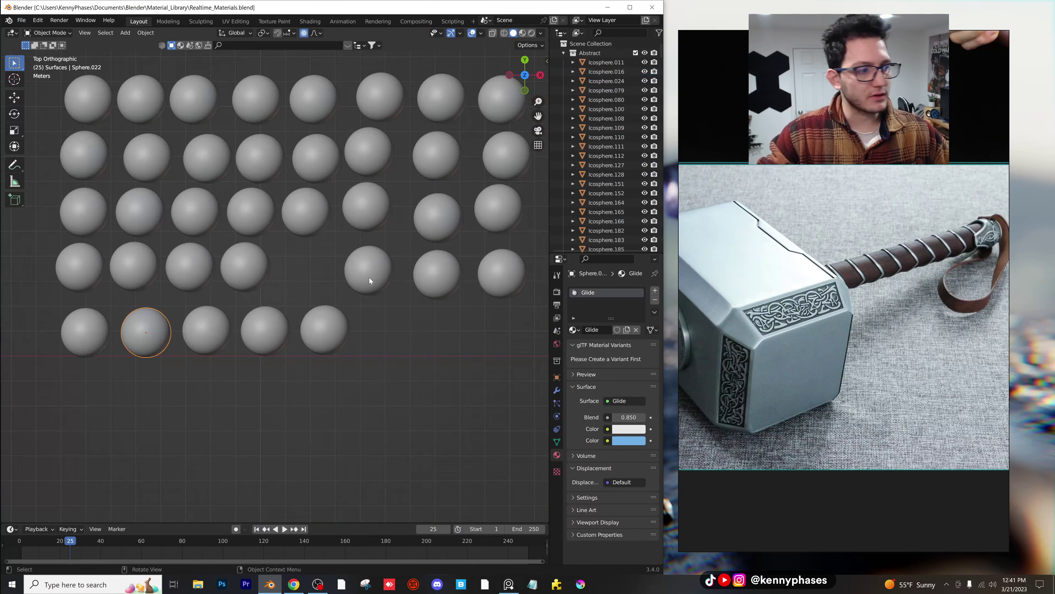
{"action": "left_click", "coordinate": [407, 352]}
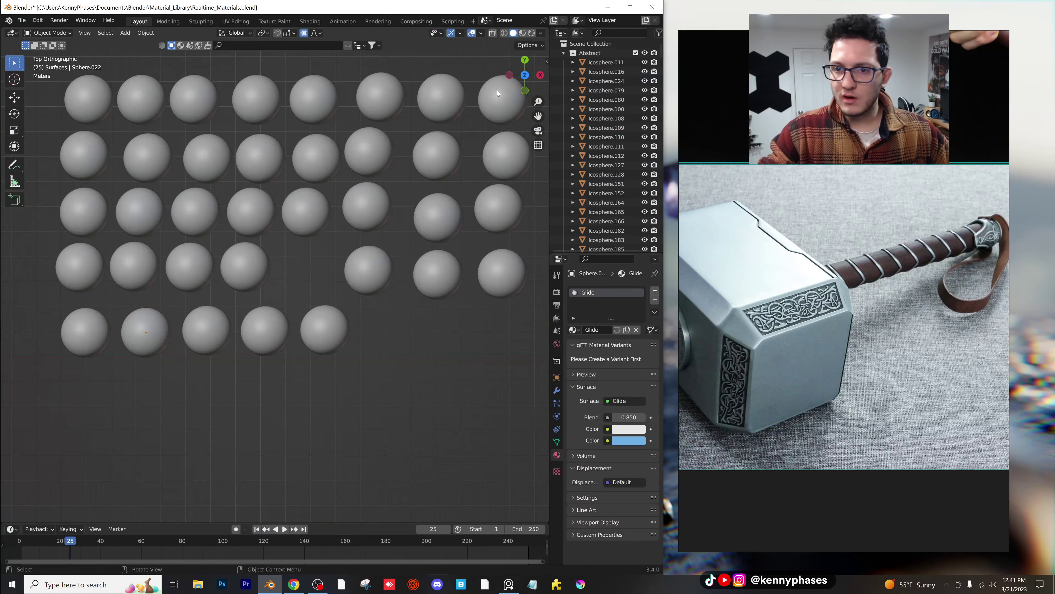
{"action": "left_click", "coordinate": [532, 33]}
{"action": "scroll", "coordinate": [309, 403], "scroll_direction": "down", "scroll_amount": 4}
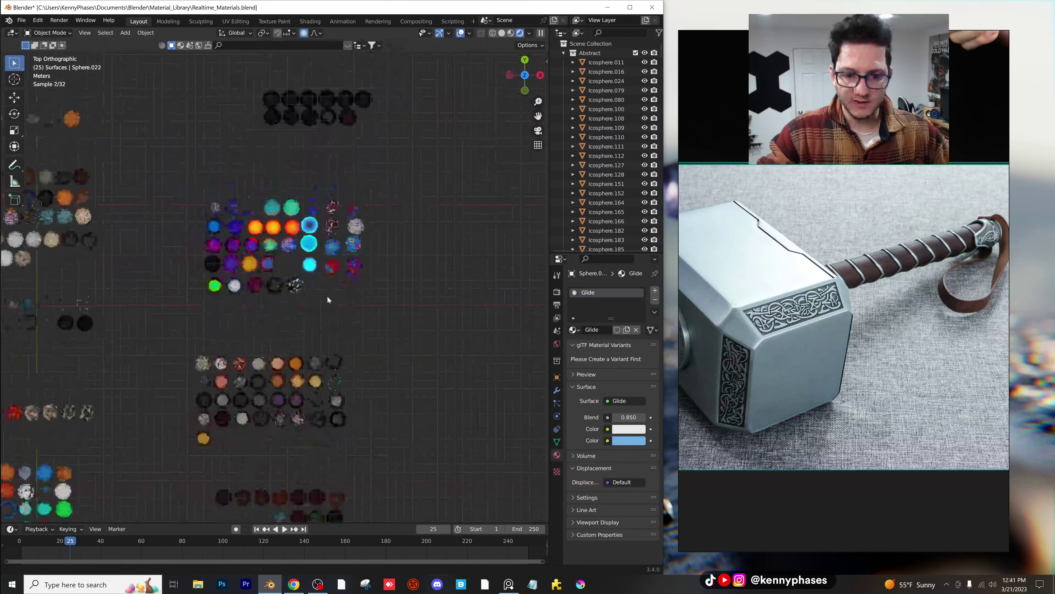
Step: Select the leather and metal material spheres, including Top-grain leather and Galvanised steel, and copy them
{"action": "scroll", "coordinate": [327, 299], "scroll_direction": "up", "scroll_amount": 6}
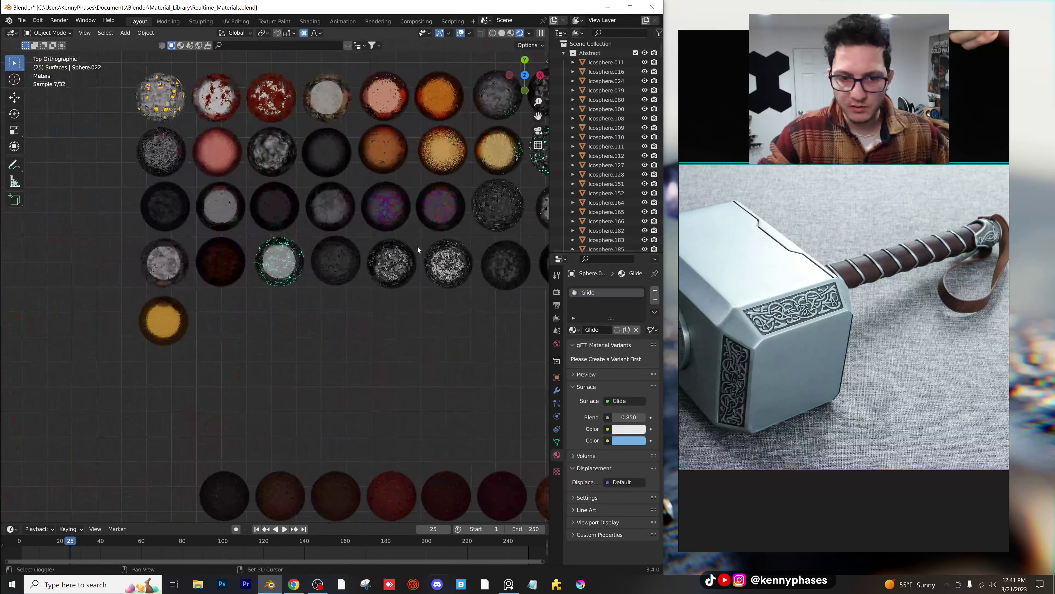
{"action": "middle_click_drag", "start_coordinate": [417, 245], "coordinate": [258, 260], "text": "shift"}
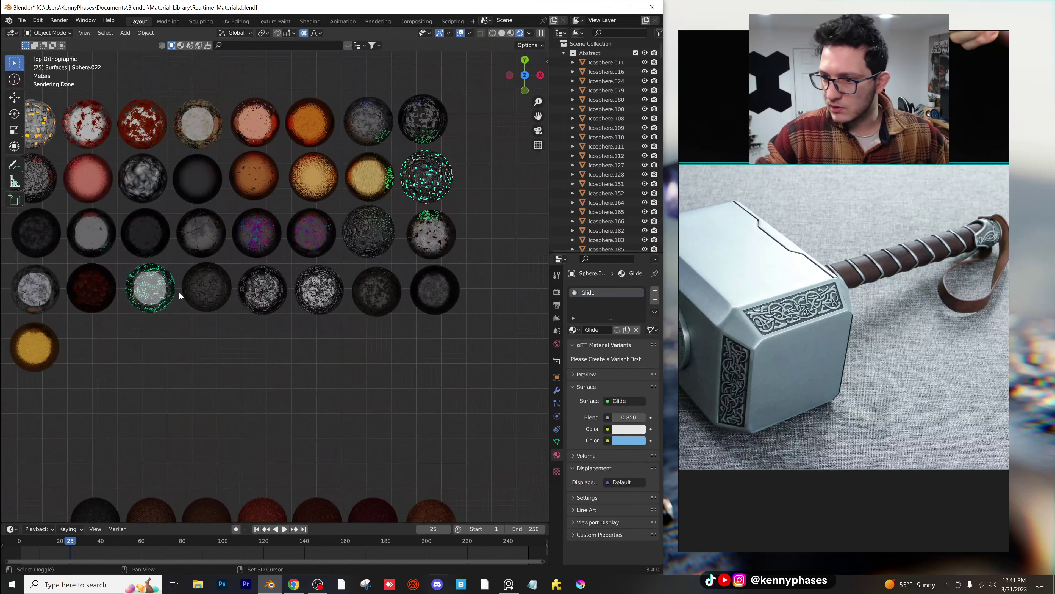
{"action": "middle_click_drag", "start_coordinate": [207, 208], "coordinate": [239, 42], "text": "shift"}
{"action": "scroll", "coordinate": [274, 278], "scroll_direction": "up", "scroll_amount": 3}
{"action": "left_click", "coordinate": [184, 262]}
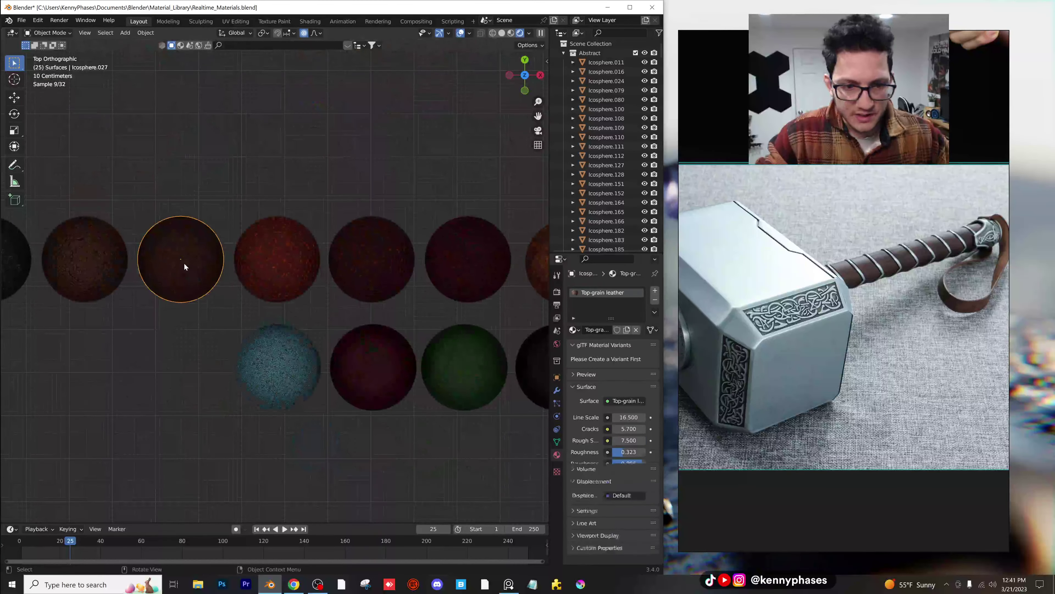
{"action": "scroll", "coordinate": [186, 265], "scroll_direction": "down", "scroll_amount": 3}
{"action": "middle_click_drag", "start_coordinate": [187, 265], "coordinate": [291, 265], "text": "shift"}
{"action": "left_click", "coordinate": [161, 323], "text": "shift"}
{"action": "left_click", "coordinate": [333, 321], "text": "shift"}
{"action": "left_click", "coordinate": [542, 323], "text": "shift"}
{"action": "key", "text": "ctrl+c"}
Step: Add the Brushed Gold sphere to the selection and copy all the selected spheres
{"action": "scroll", "coordinate": [918, 193], "scroll_direction": "down", "scroll_amount": 5}
{"action": "scroll", "coordinate": [902, 190], "scroll_direction": "up", "scroll_amount": 2}
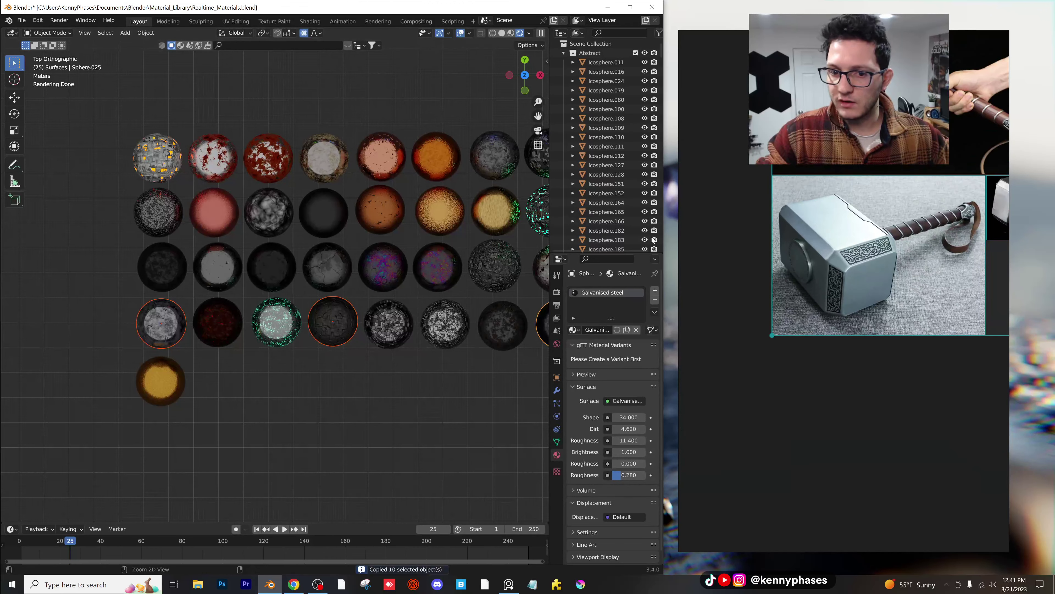
{"action": "middle_click_drag", "start_coordinate": [435, 251], "coordinate": [380, 260], "text": "shift"}
{"action": "scroll", "coordinate": [379, 260], "scroll_direction": "up", "scroll_amount": 1}
{"action": "left_click", "coordinate": [449, 223], "text": "shift"}
{"action": "key", "text": "ctrl+c"}
Step: Reopen the recent file Thors-Hammer.blend and paste the copied material spheres into the scene
{"action": "left_click", "coordinate": [21, 20]}
{"action": "mouse_move", "coordinate": [45, 49]}
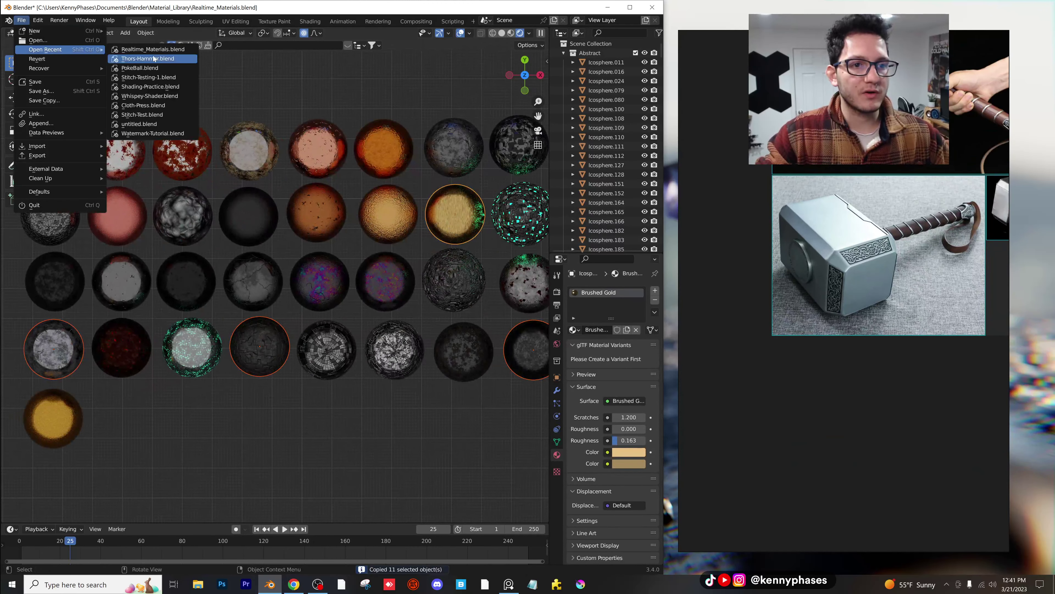
{"action": "left_click", "coordinate": [166, 50]}
{"action": "left_click", "coordinate": [291, 309]}
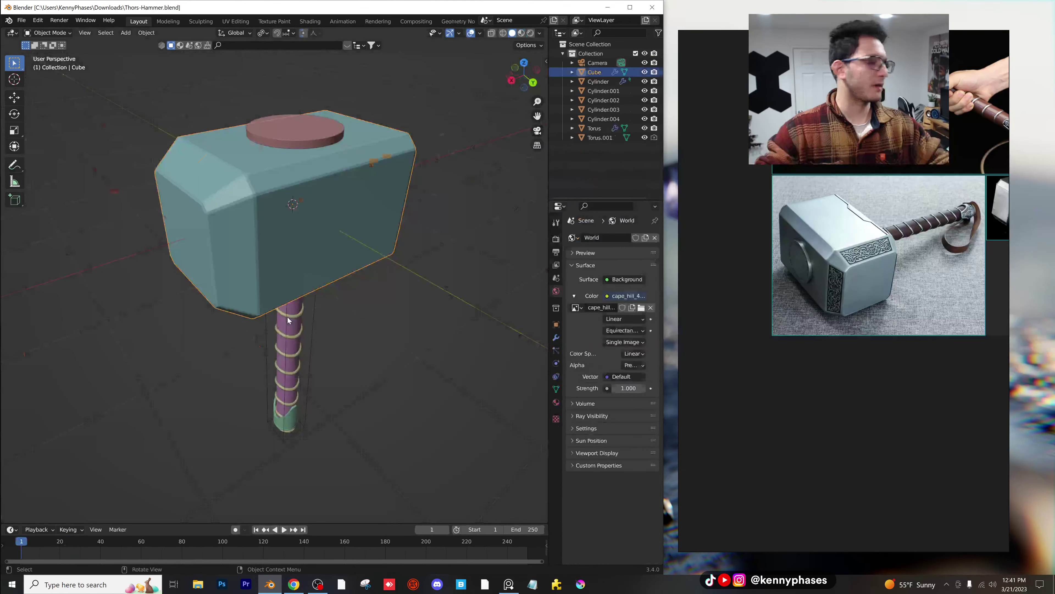
{"action": "scroll", "coordinate": [416, 322], "scroll_direction": "down", "scroll_amount": 3}
{"action": "key", "text": "ctrl+v"}
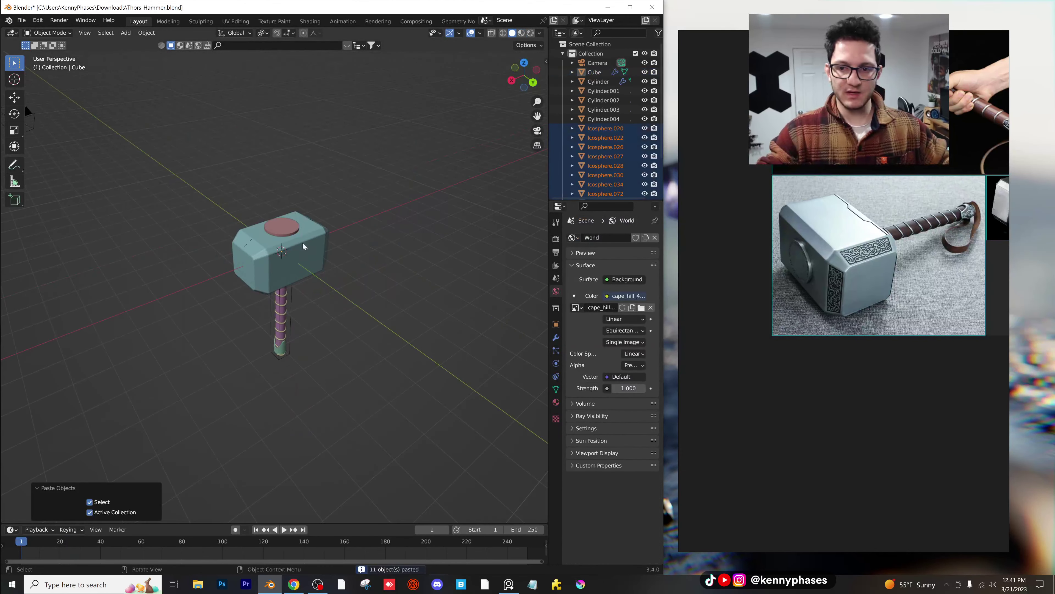
Step: Move the pasted spheres to a new collection named hide, then hide and collapse that collection
{"action": "key", "text": "m"}
{"action": "left_click", "coordinate": [318, 266]}
{"action": "type", "text": "hide"}
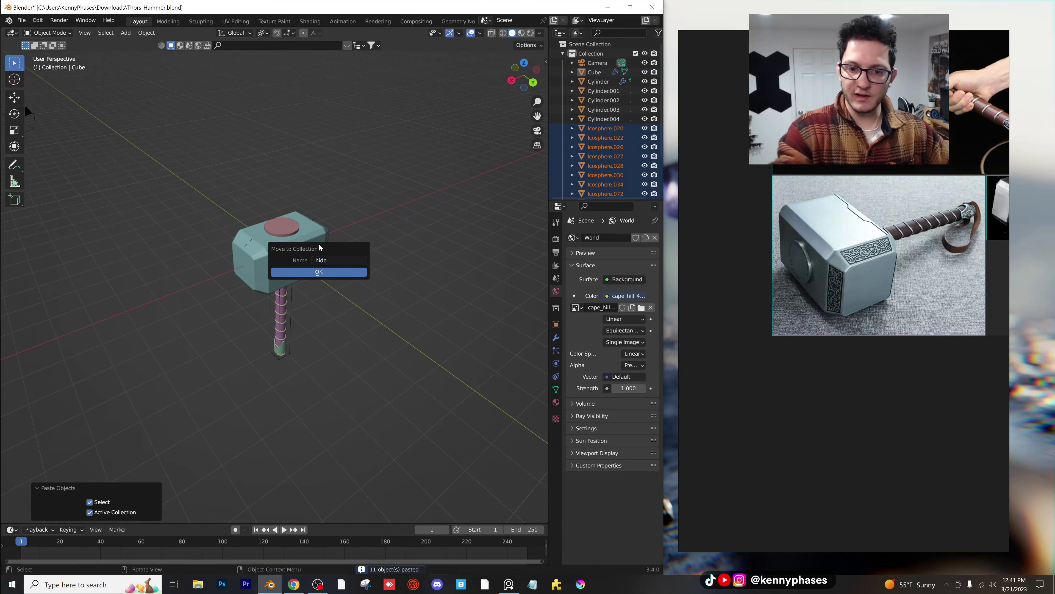
{"action": "key", "text": "Return"}
{"action": "left_click", "coordinate": [644, 147]}
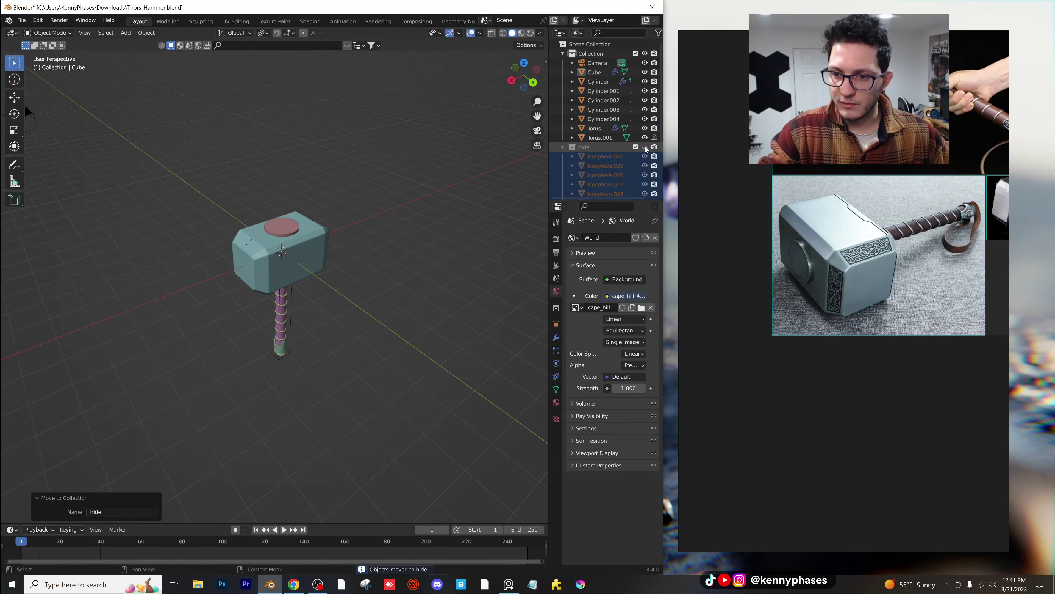
{"action": "left_click", "coordinate": [563, 147]}
Step: Show the hammer in rendered shading and check which materials are available for the hammer head
{"action": "key", "text": "z"}
{"action": "left_click", "coordinate": [365, 169]}
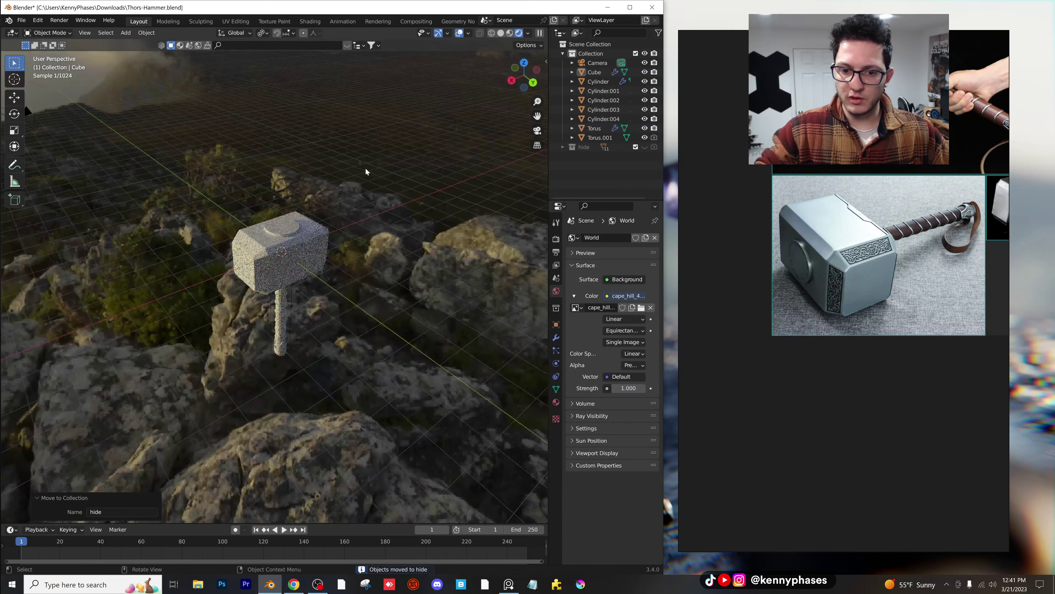
{"action": "scroll", "coordinate": [294, 271], "scroll_direction": "up", "scroll_amount": 5}
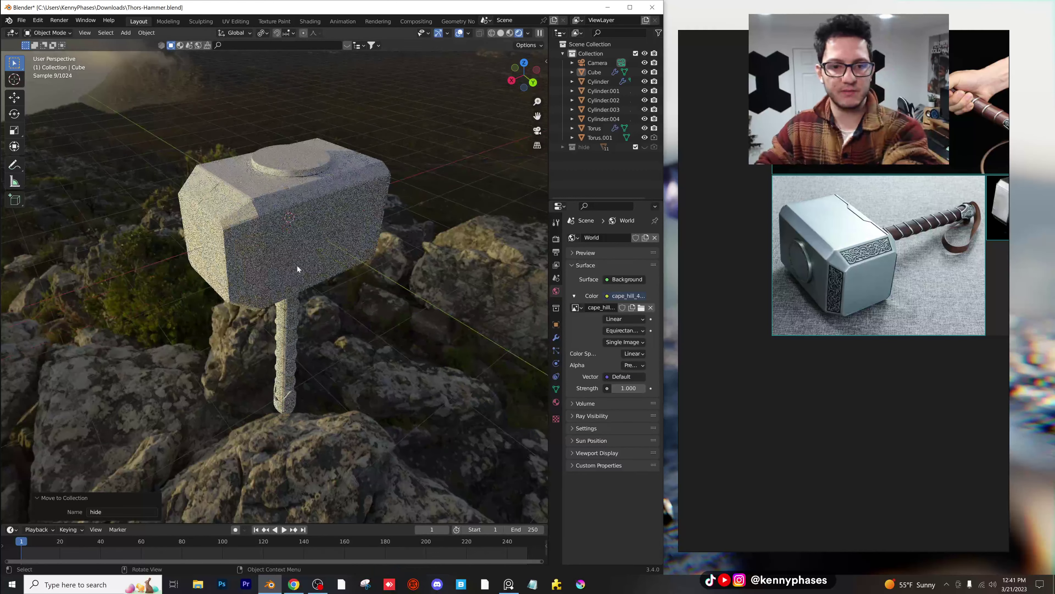
{"action": "left_click", "coordinate": [275, 190]}
{"action": "left_click", "coordinate": [556, 402]}
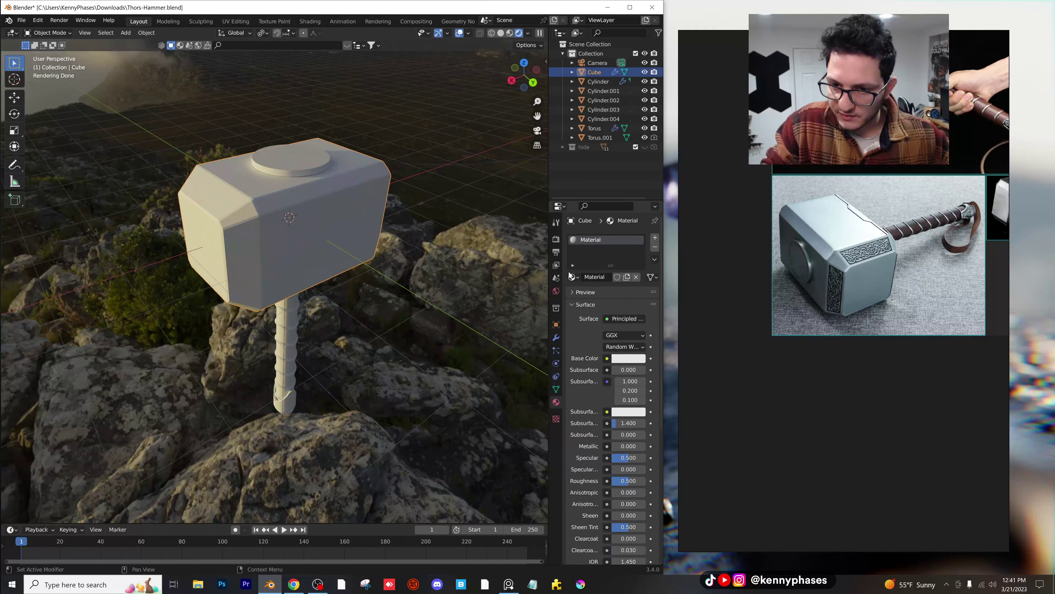
{"action": "left_click", "coordinate": [573, 276]}
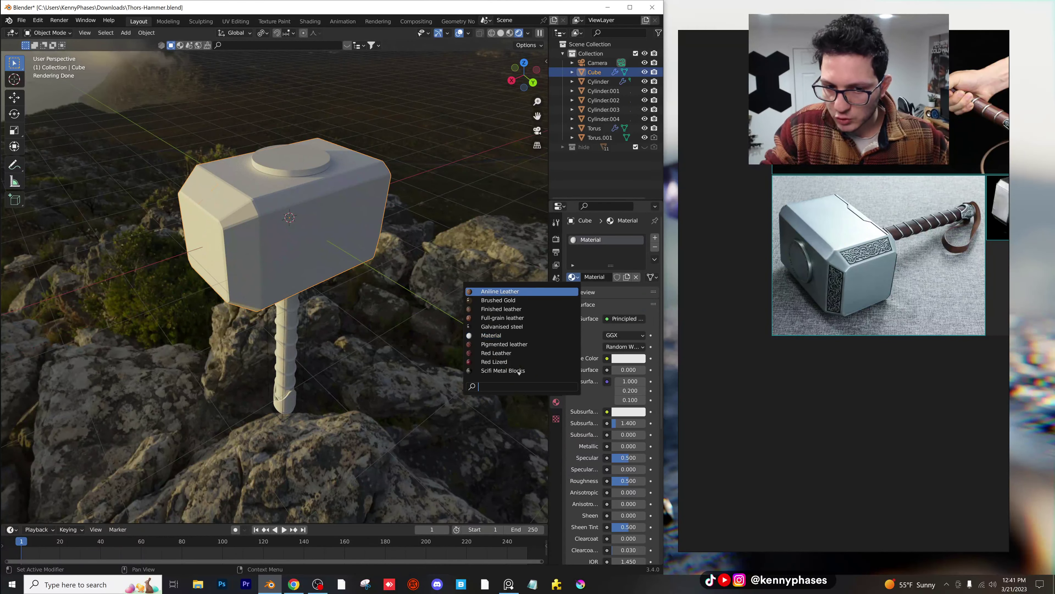
{"action": "scroll", "coordinate": [296, 346], "scroll_direction": "up", "scroll_amount": 6}
{"action": "scroll", "coordinate": [326, 334], "scroll_direction": "down", "scroll_amount": 4}
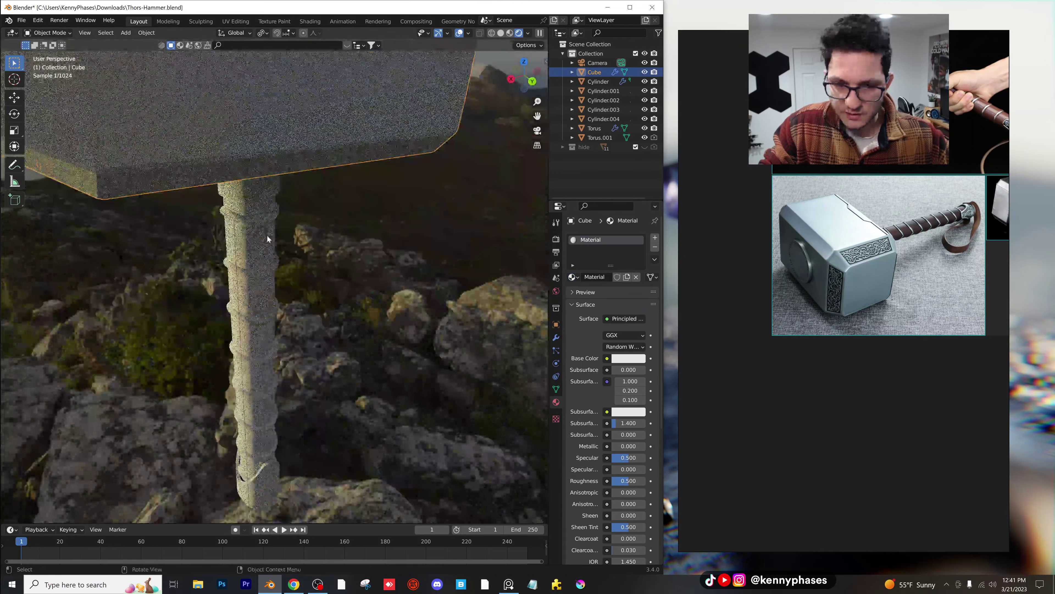
Step: Try the Finished leather and Aniline Leather materials on the handle grip
{"action": "left_click", "coordinate": [267, 235]}
{"action": "left_click", "coordinate": [571, 278]}
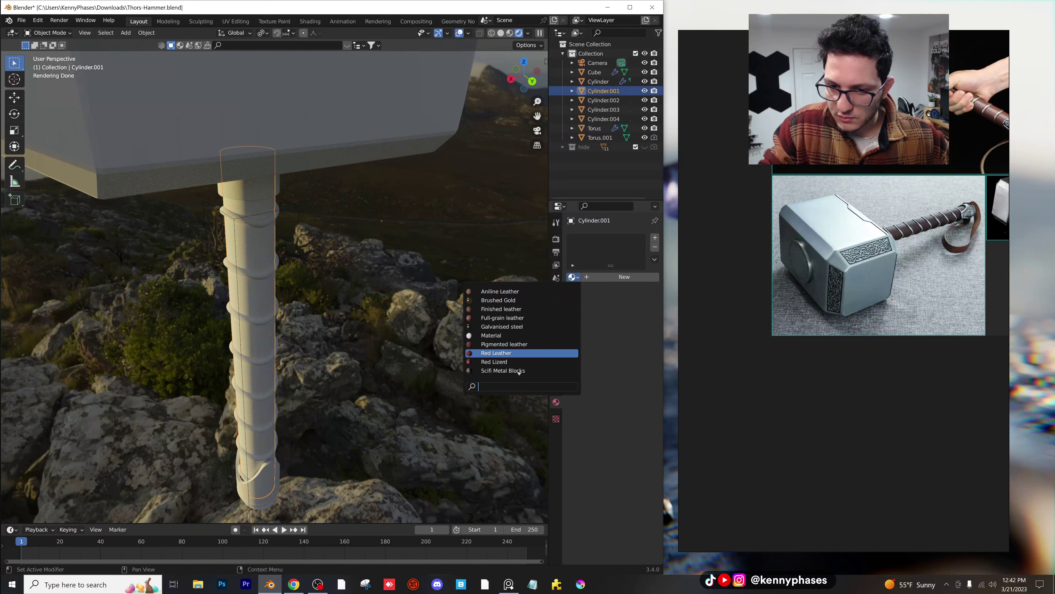
{"action": "scroll", "coordinate": [265, 252], "scroll_direction": "up", "scroll_amount": 3}
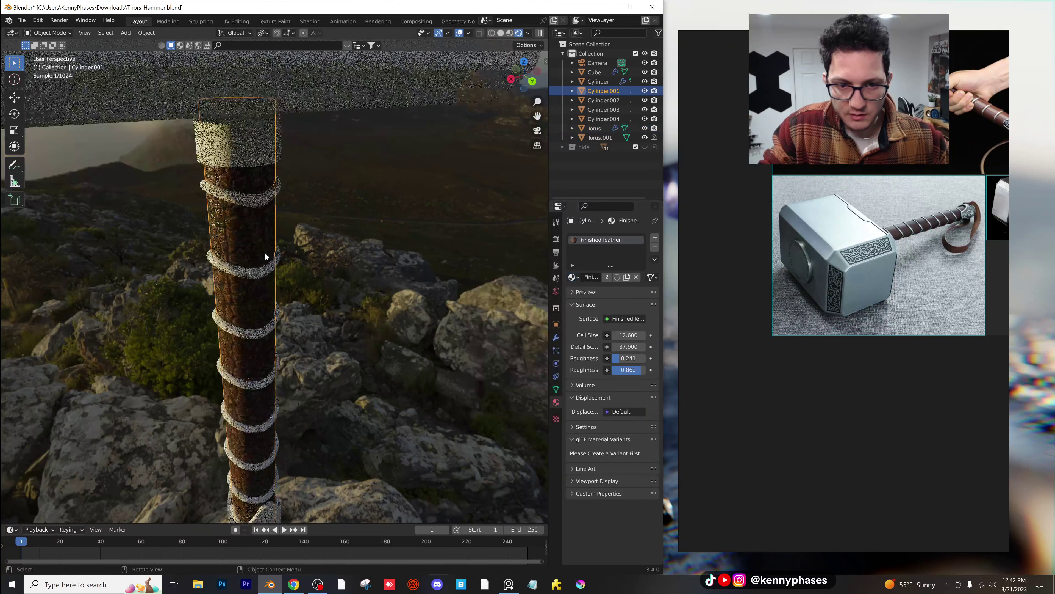
{"action": "middle_click_drag", "start_coordinate": [358, 295], "coordinate": [342, 272]}
{"action": "left_click", "coordinate": [572, 276]}
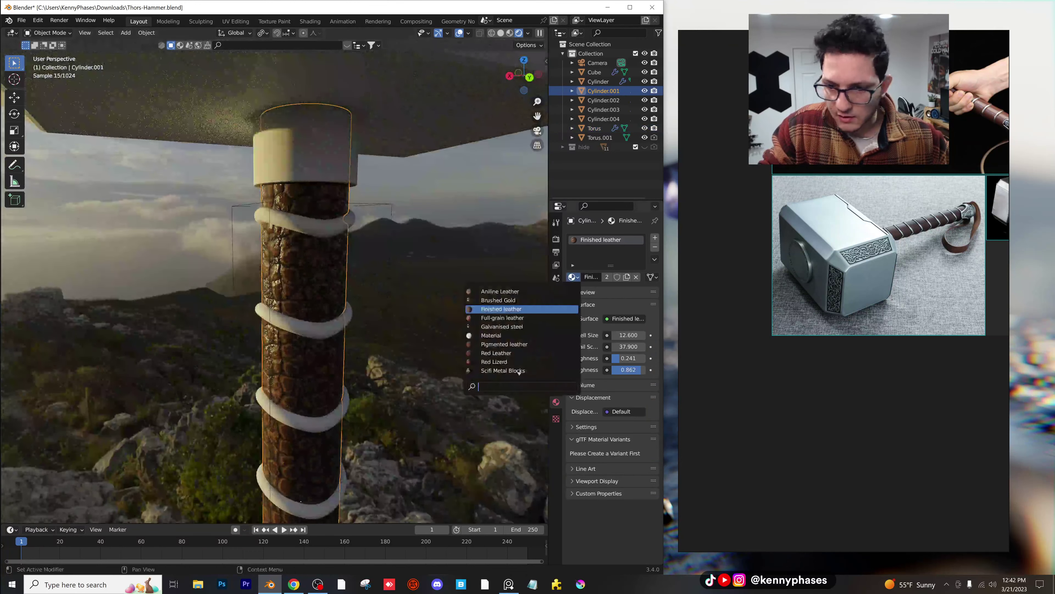
{"action": "left_click", "coordinate": [526, 292]}
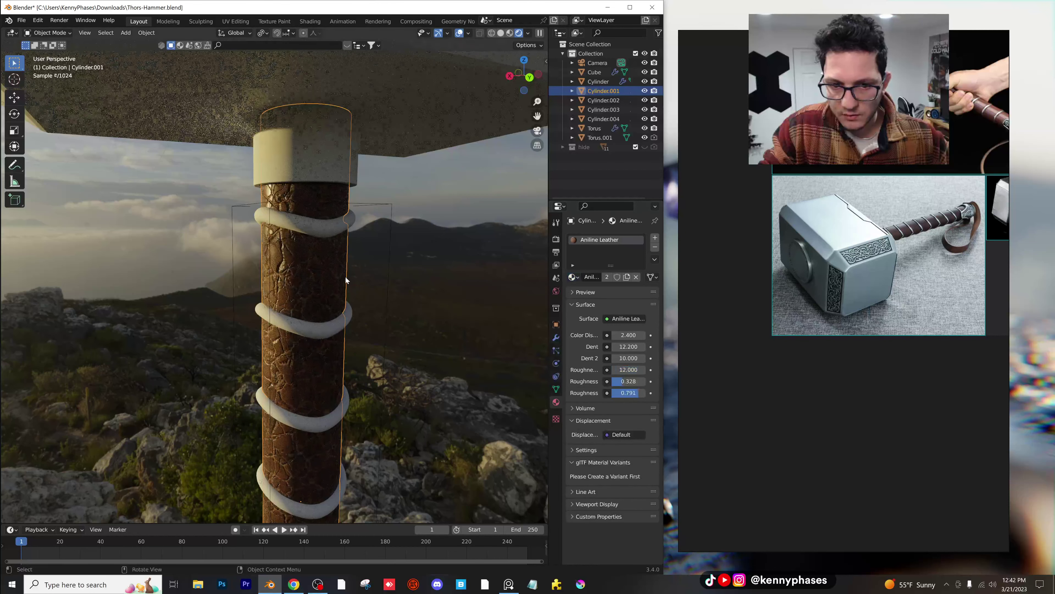
Step: Compare with the grip in the reference photo, assign Full-grain leather to the handle grip and set its cell size to 66.9
{"action": "left_click", "coordinate": [573, 277]}
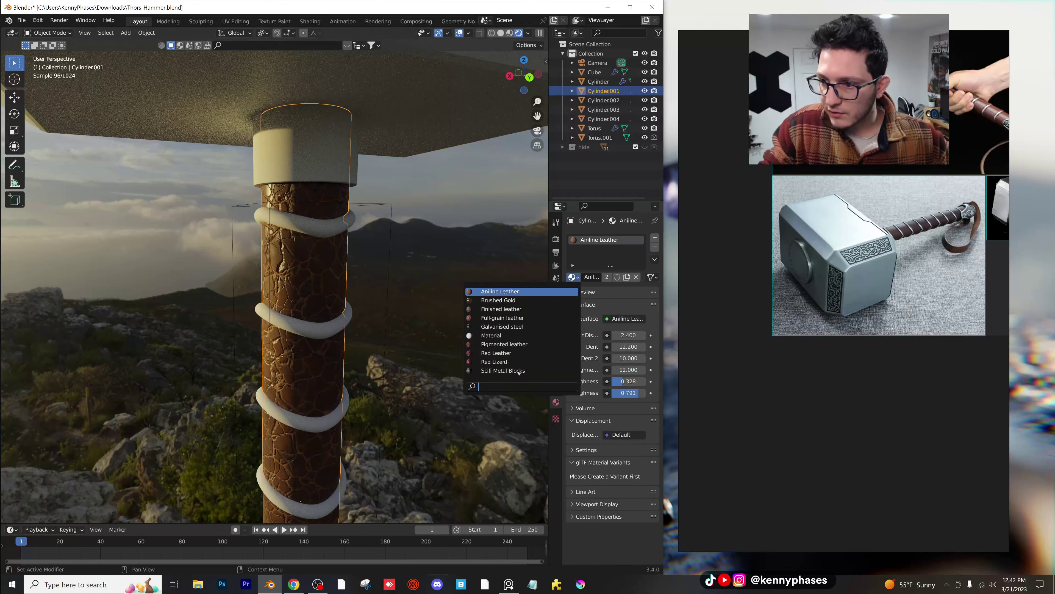
{"action": "left_click", "coordinate": [951, 207]}
{"action": "scroll", "coordinate": [951, 207], "scroll_direction": "up", "scroll_amount": 7}
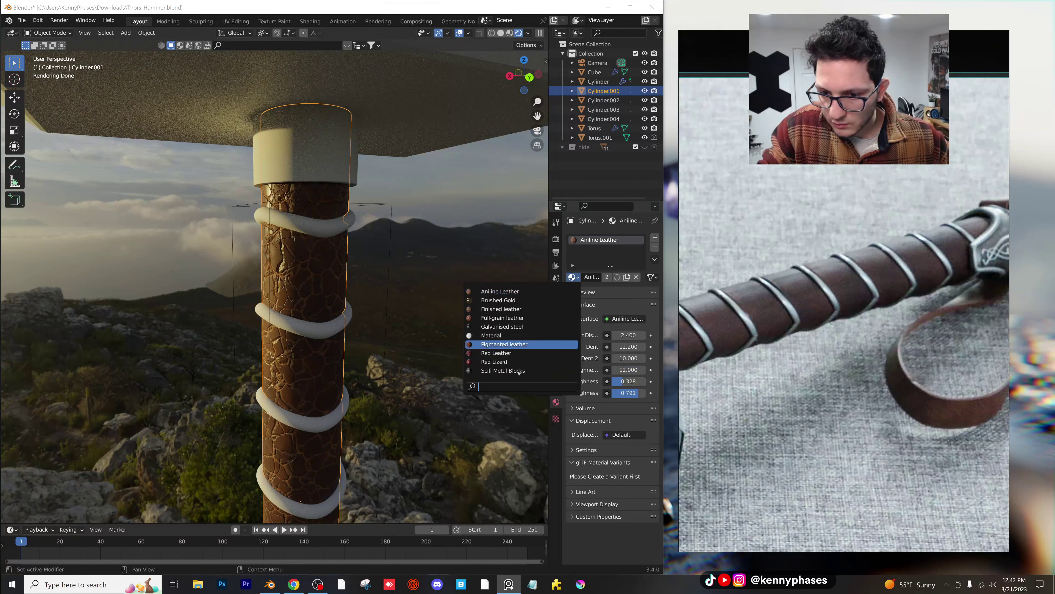
{"action": "left_click", "coordinate": [530, 319]}
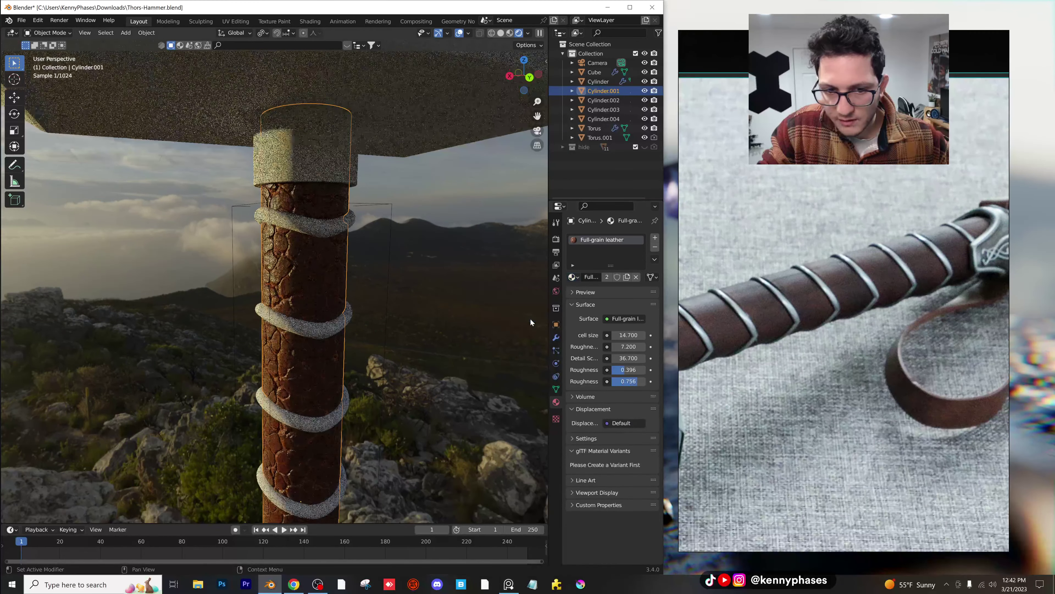
{"action": "left_click_drag", "start_coordinate": [623, 335], "coordinate": [668, 335]}
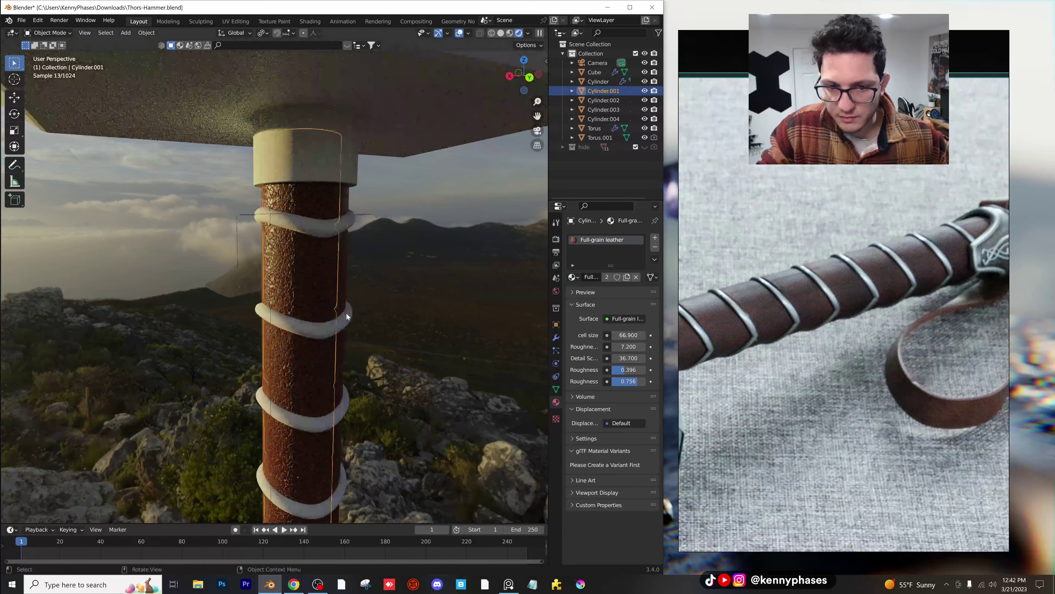
{"action": "scroll", "coordinate": [340, 318], "scroll_direction": "down", "scroll_amount": 3}
{"action": "scroll", "coordinate": [338, 299], "scroll_direction": "down", "scroll_amount": 5}
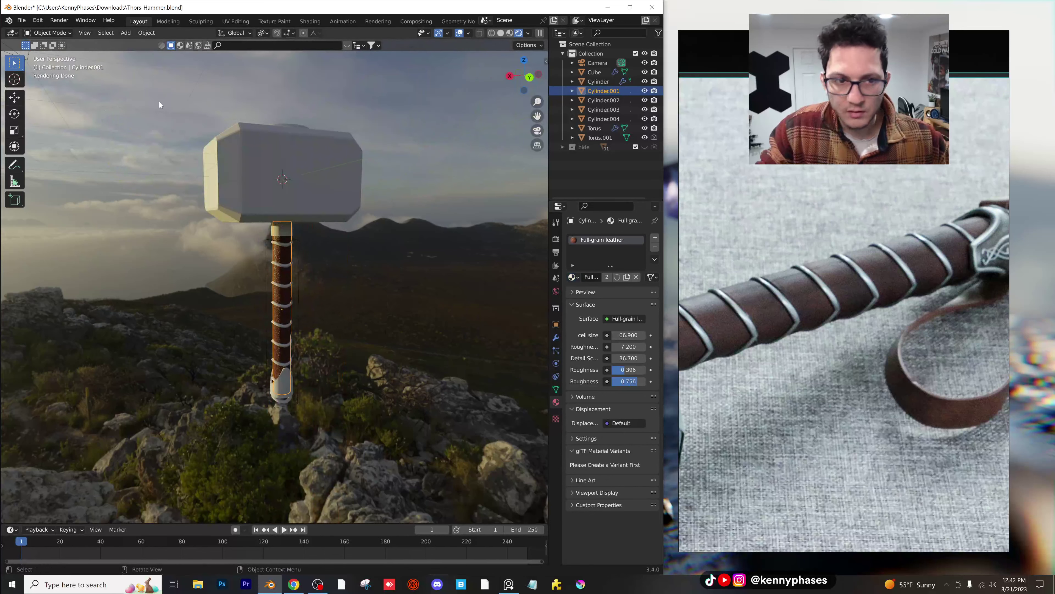
Step: Add a plane and scale it up into a large floor beneath the hammer
{"action": "left_click", "coordinate": [126, 32]}
{"action": "mouse_move", "coordinate": [174, 46]}
{"action": "left_click", "coordinate": [212, 43]}
{"action": "scroll", "coordinate": [339, 285], "scroll_direction": "down", "scroll_amount": 4}
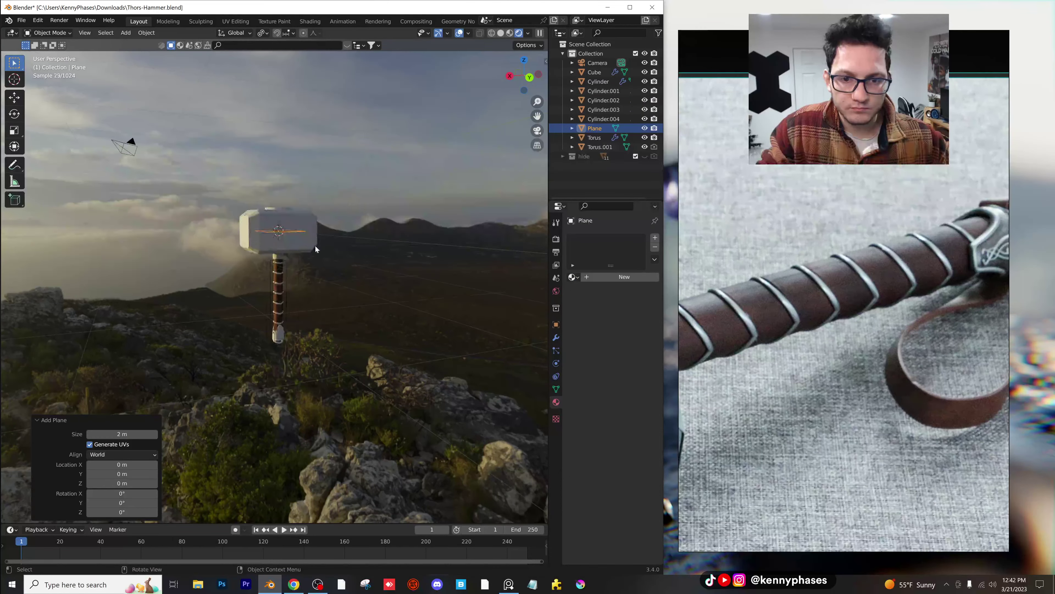
{"action": "key", "text": "s"}
{"action": "left_click", "coordinate": [485, 224]}
{"action": "key", "text": "s"}
{"action": "left_click", "coordinate": [324, 274]}
{"action": "middle_click_drag", "start_coordinate": [339, 313], "coordinate": [345, 304]}
Step: Replace the world's environment image with the aristea_wreck HDRI from the HDRIs folder
{"action": "left_click", "coordinate": [556, 291]}
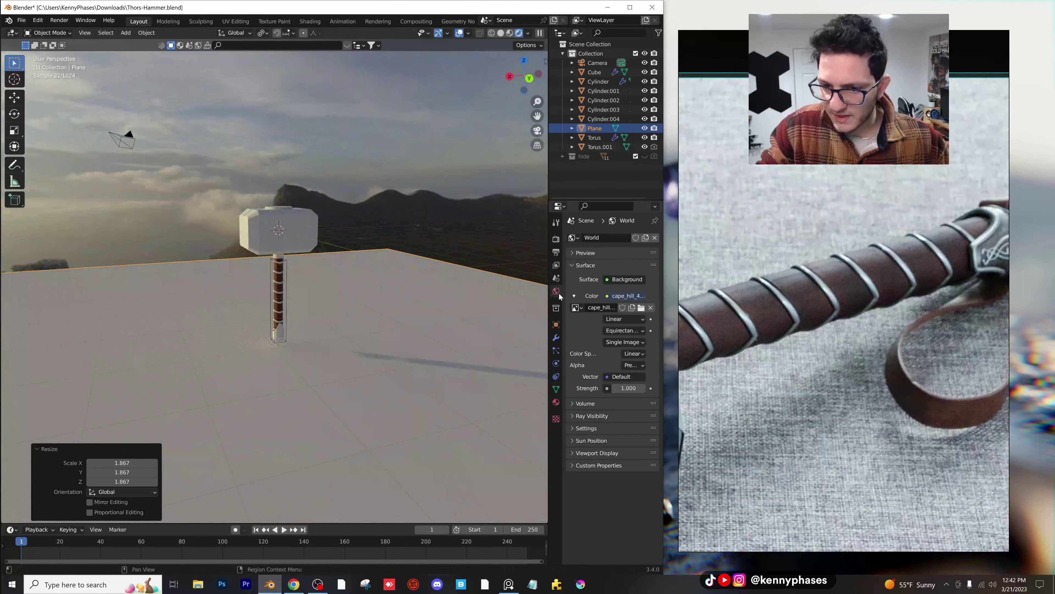
{"action": "left_click", "coordinate": [641, 308]}
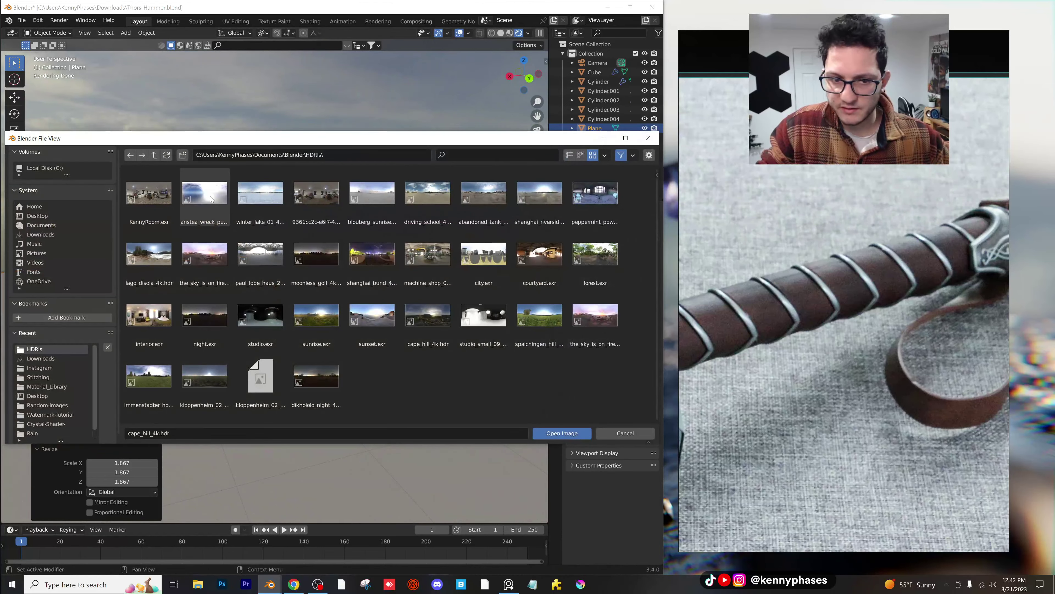
{"action": "double_click", "coordinate": [190, 197]}
{"action": "scroll", "coordinate": [277, 292], "scroll_direction": "up", "scroll_amount": 5}
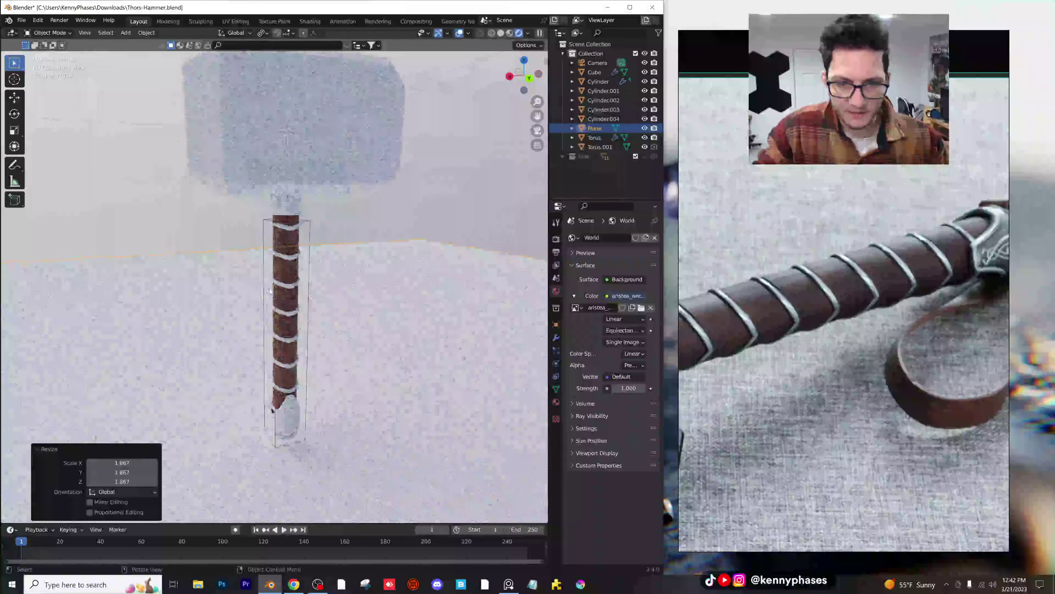
Step: Give the rings around the handle a new material with Metallic 1.0 and Roughness 0
{"action": "left_click", "coordinate": [297, 228]}
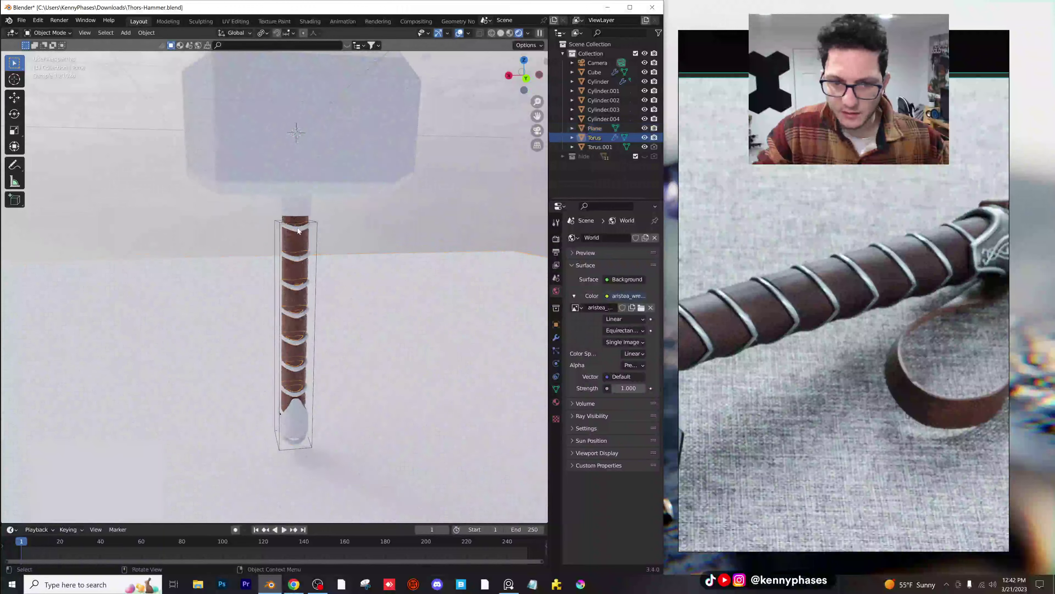
{"action": "scroll", "coordinate": [310, 226], "scroll_direction": "up", "scroll_amount": 3}
{"action": "left_click", "coordinate": [556, 403]}
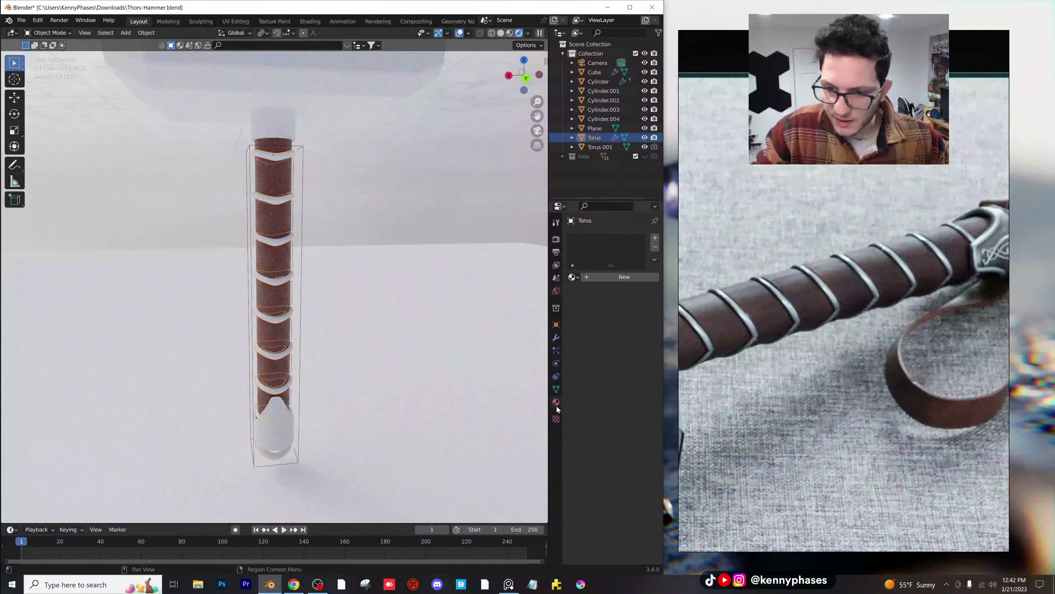
{"action": "left_click", "coordinate": [624, 277]}
{"action": "left_click_drag", "start_coordinate": [621, 446], "coordinate": [646, 446]}
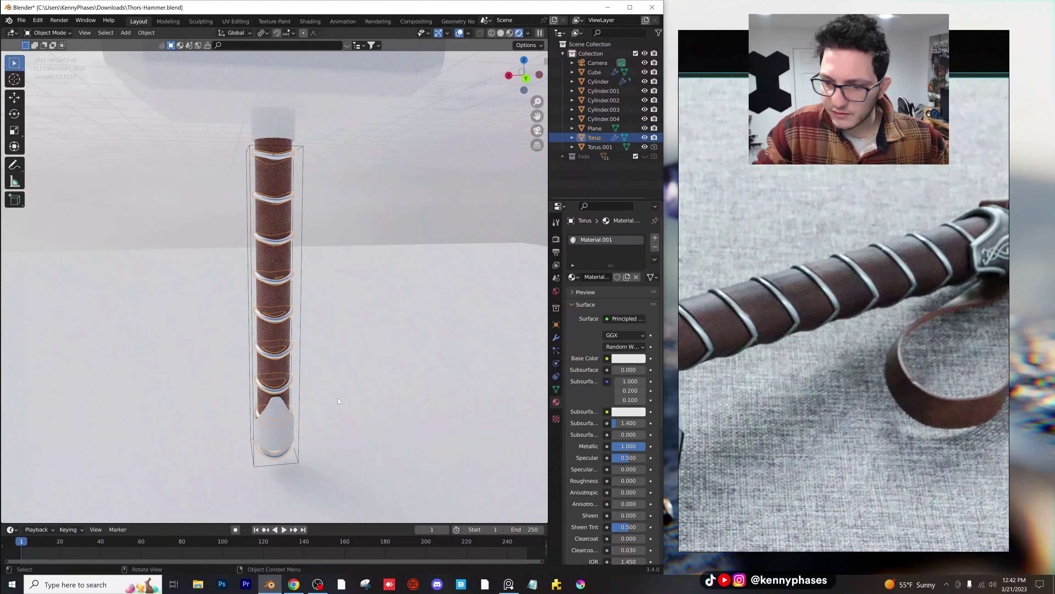
Step: Link the rings' metallic material to the cap at the lower end of the handle
{"action": "left_click", "coordinate": [273, 433]}
{"action": "left_click", "coordinate": [275, 395], "text": "shift"}
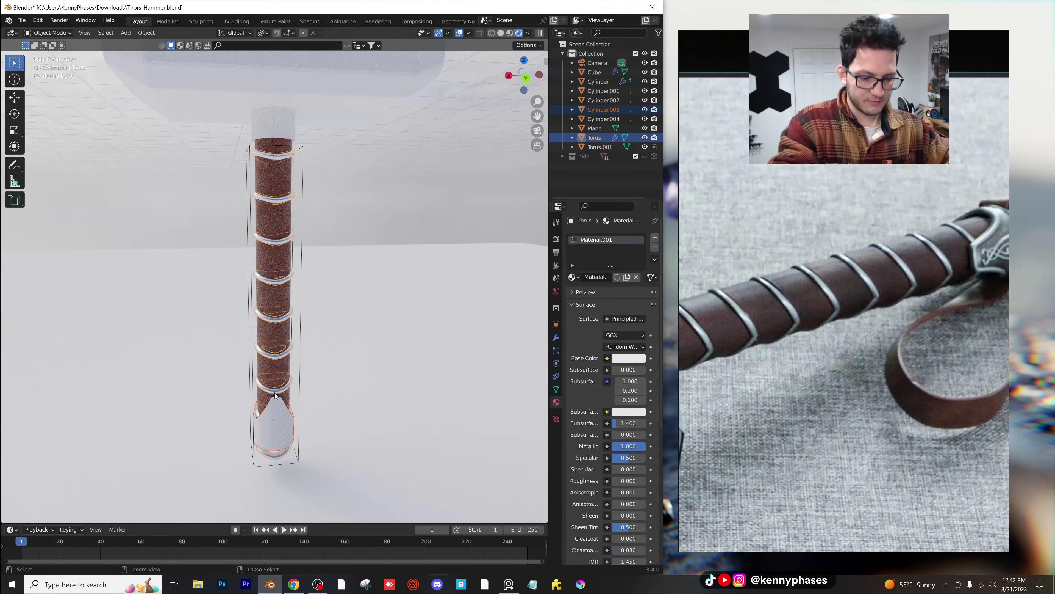
{"action": "key", "text": "ctrl+l"}
{"action": "key", "text": "Up"}
{"action": "key", "text": "Up"}
{"action": "key", "text": "Up"}
{"action": "key", "text": "Up"}
{"action": "key", "text": "Up"}
{"action": "key", "text": "Return"}
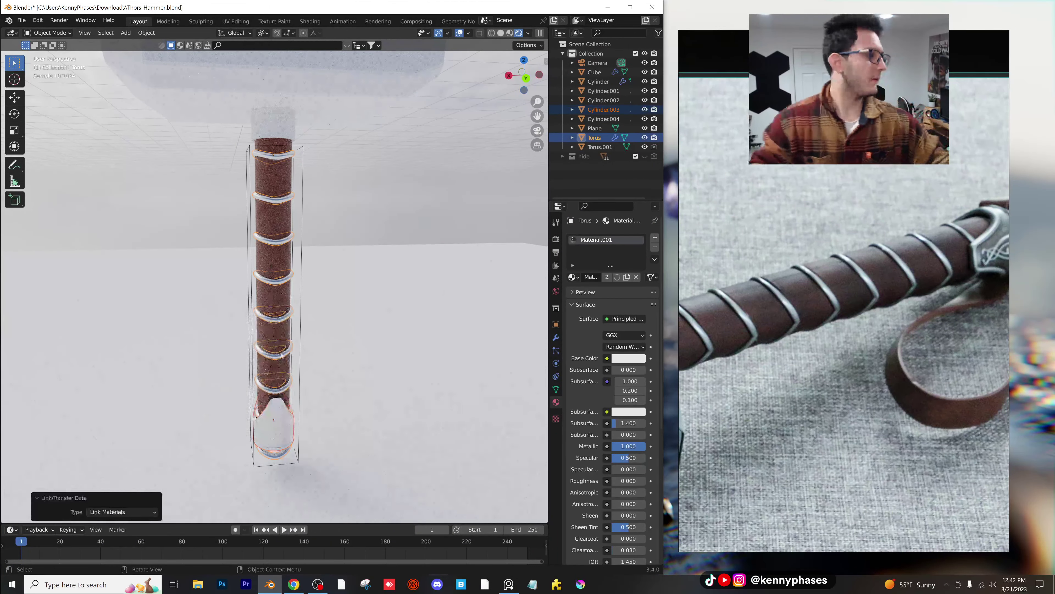
{"action": "scroll", "coordinate": [333, 274], "scroll_direction": "down", "scroll_amount": 2}
{"action": "middle_click_drag", "start_coordinate": [334, 274], "coordinate": [348, 321], "text": "shift"}
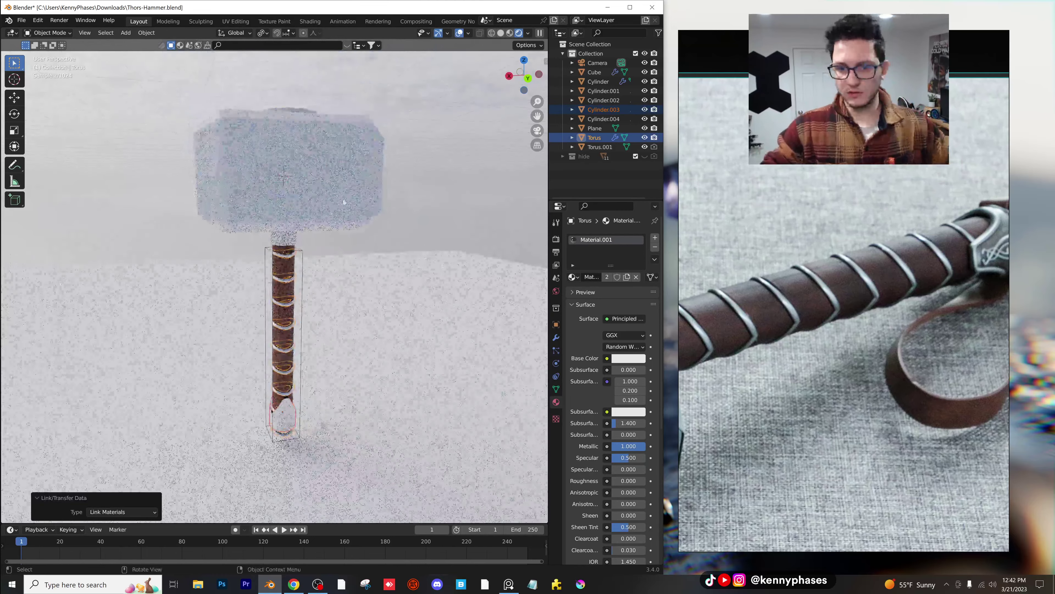
{"action": "left_click", "coordinate": [287, 170]}
{"action": "middle_click_drag", "start_coordinate": [285, 155], "coordinate": [316, 174]}
{"action": "left_click", "coordinate": [573, 277]}
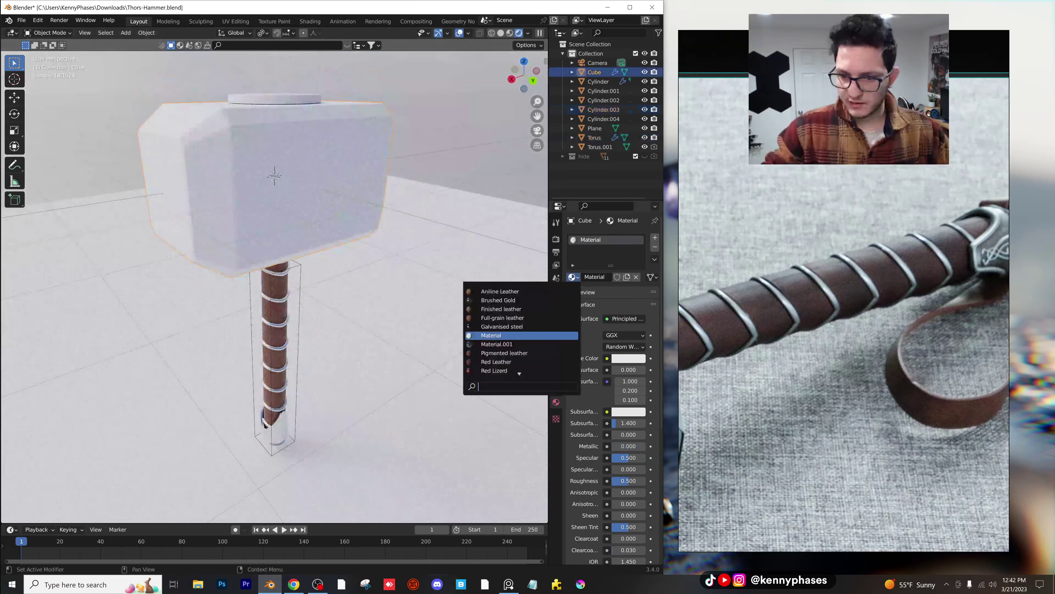
{"action": "scroll", "coordinate": [519, 368], "scroll_direction": "down", "scroll_amount": 3}
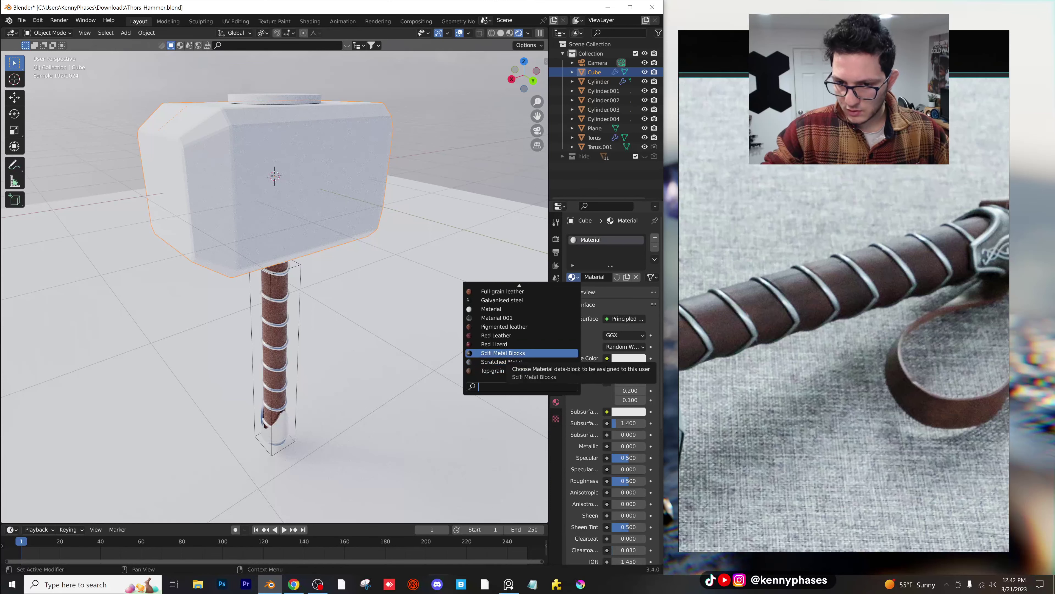
Step: Assign the existing Scifi Metal Blocks material to the floor plane
{"action": "left_click", "coordinate": [443, 259]}
{"action": "left_click", "coordinate": [573, 276]}
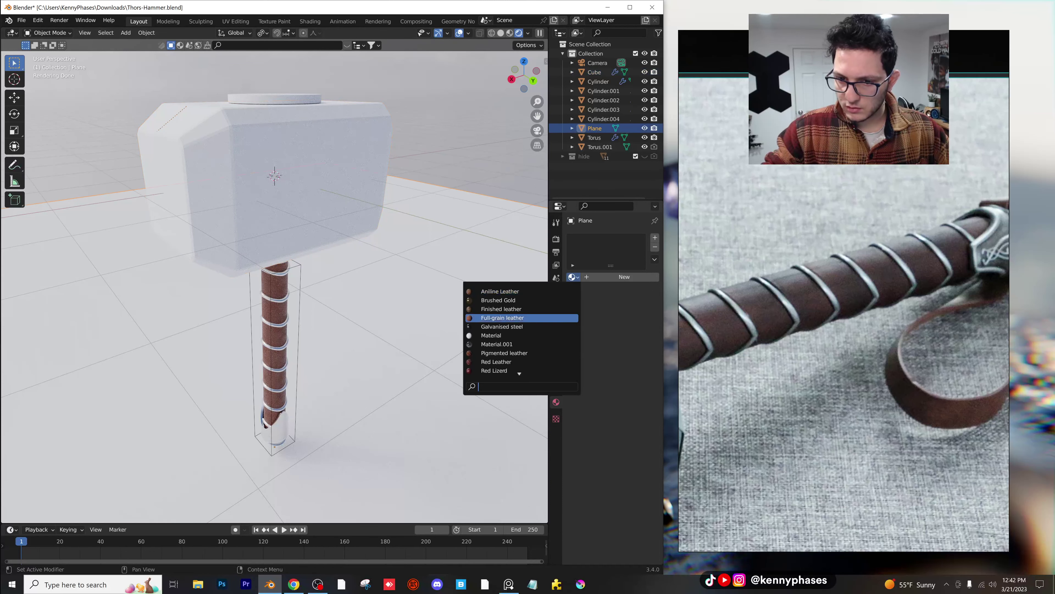
{"action": "left_click", "coordinate": [508, 352]}
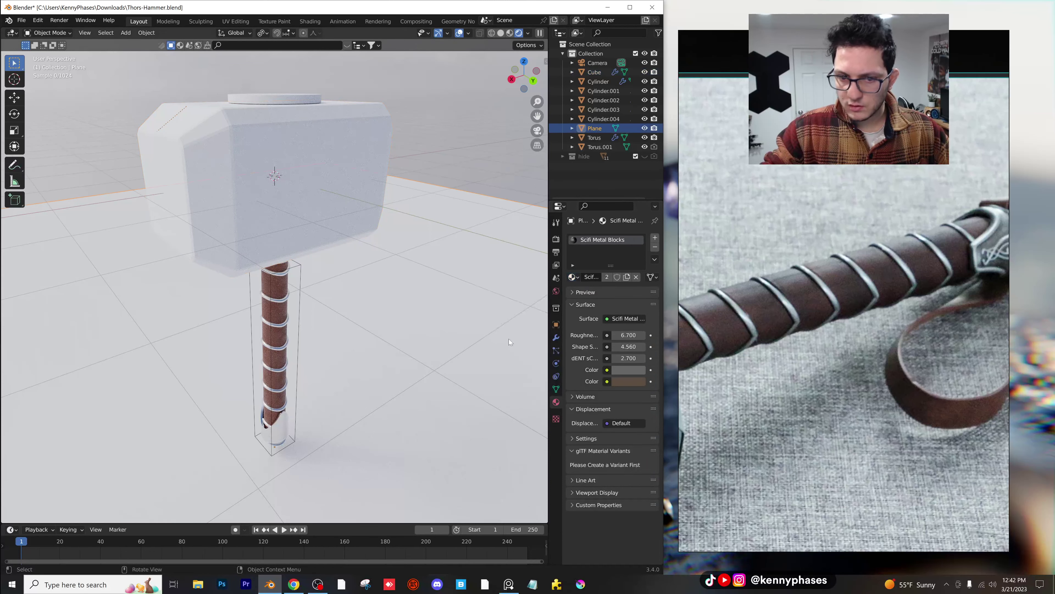
Step: Replace the hammer head's material with the existing Brushed Gold material
{"action": "left_click", "coordinate": [355, 218]}
{"action": "middle_click_drag", "start_coordinate": [353, 175], "coordinate": [368, 237], "text": "shift"}
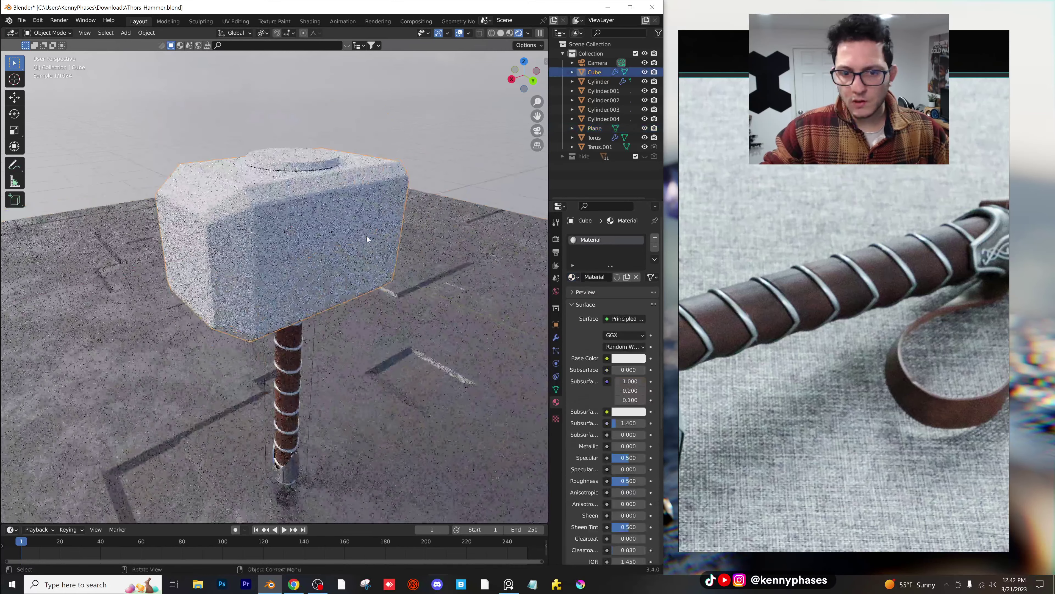
{"action": "scroll", "coordinate": [368, 237], "scroll_direction": "up", "scroll_amount": 1}
{"action": "left_click", "coordinate": [572, 277]}
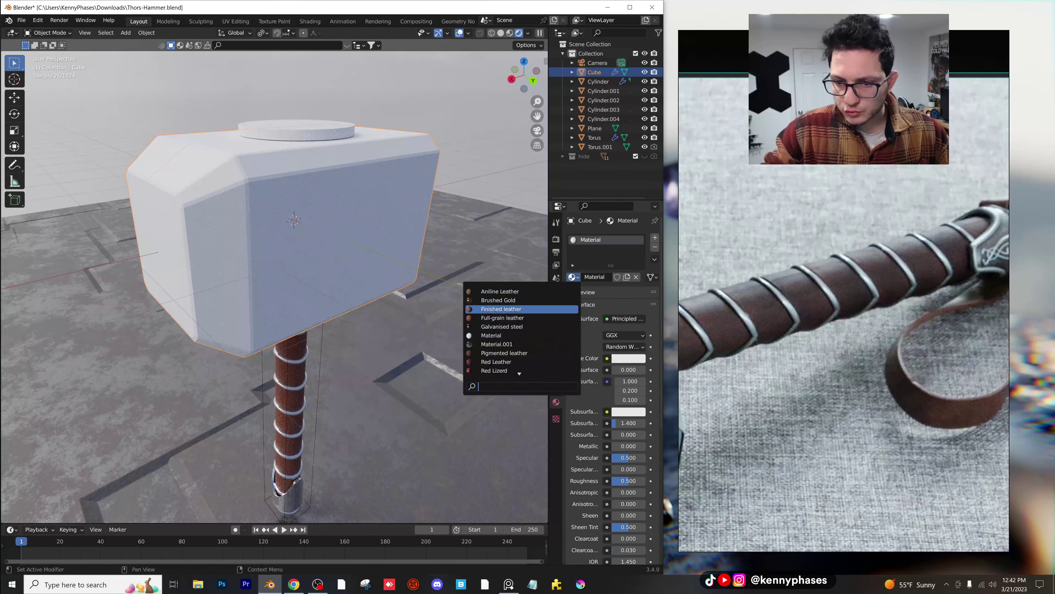
{"action": "key", "text": "Return"}
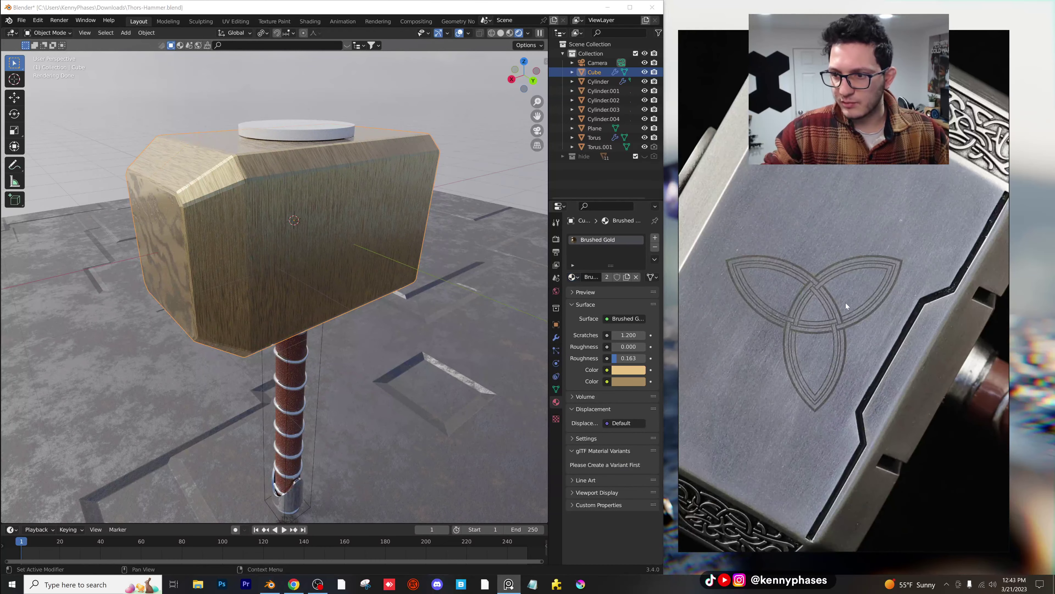
Step: Set the saturation of the Brushed Gold material's first color to 0 and turn its second color neutral gray
{"action": "left_click", "coordinate": [622, 370]}
{"action": "left_click", "coordinate": [594, 337]}
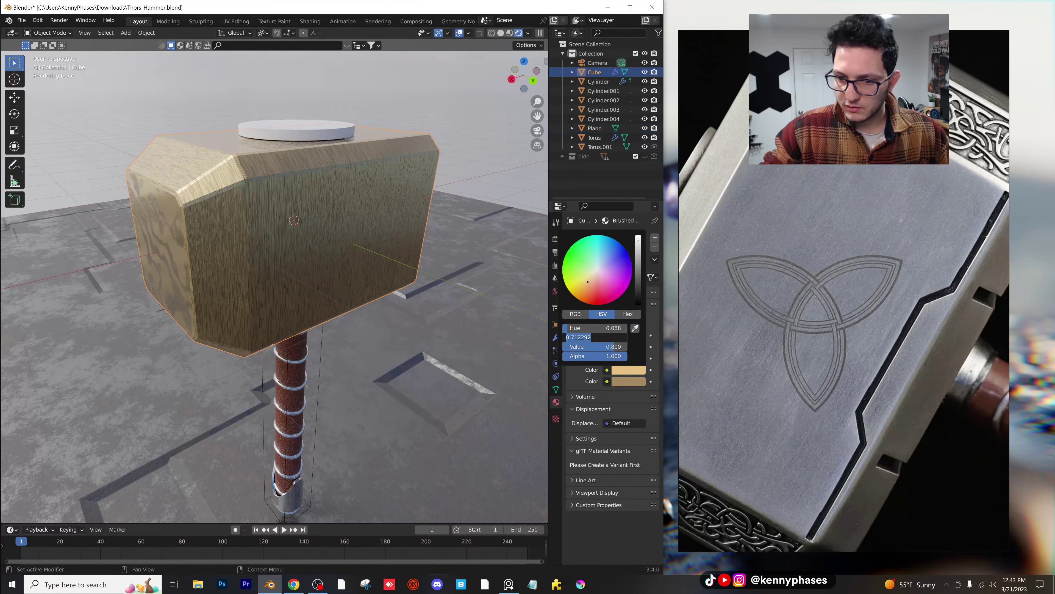
{"action": "type", "text": "0"}
{"action": "key", "text": "Return"}
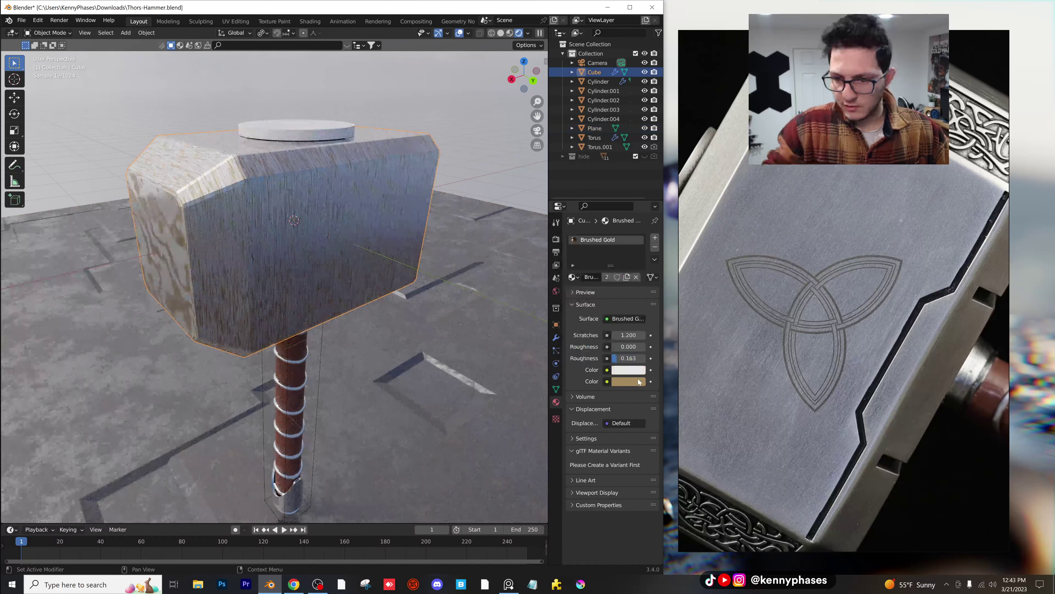
{"action": "left_click", "coordinate": [626, 379]}
{"action": "left_click", "coordinate": [607, 351]}
{"action": "type", "text": "0.702547"}
{"action": "key", "text": "Return"}
Step: Link the hammer head's brushed metal material to the round disc on top of the head
{"action": "scroll", "coordinate": [336, 282], "scroll_direction": "down", "scroll_amount": 4}
{"action": "scroll", "coordinate": [325, 260], "scroll_direction": "up", "scroll_amount": 4}
{"action": "scroll", "coordinate": [330, 276], "scroll_direction": "down", "scroll_amount": 2}
{"action": "left_click", "coordinate": [326, 222], "text": "shift"}
{"action": "left_click", "coordinate": [327, 223], "text": "shift"}
{"action": "key", "text": "ctrl+l"}
{"action": "left_click", "coordinate": [327, 222]}
Step: Link the hammer head's brushed metal material to the handle's rings and lower end cap
{"action": "scroll", "coordinate": [329, 291], "scroll_direction": "up", "scroll_amount": 4}
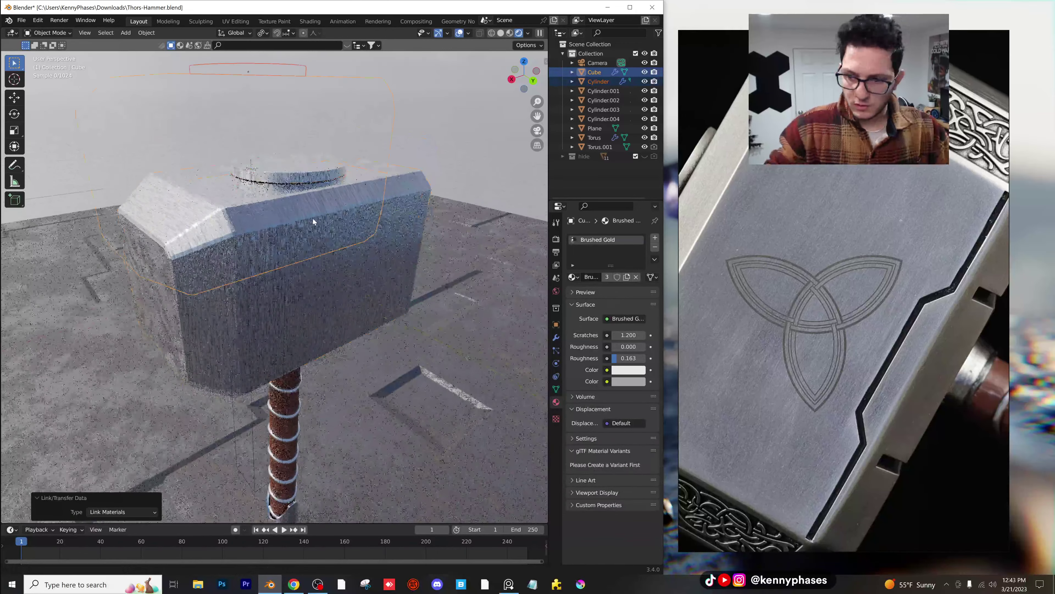
{"action": "middle_click_drag", "start_coordinate": [295, 402], "coordinate": [279, 321], "text": "shift"}
{"action": "scroll", "coordinate": [252, 401], "scroll_direction": "up", "scroll_amount": 3}
{"action": "left_click", "coordinate": [246, 425]}
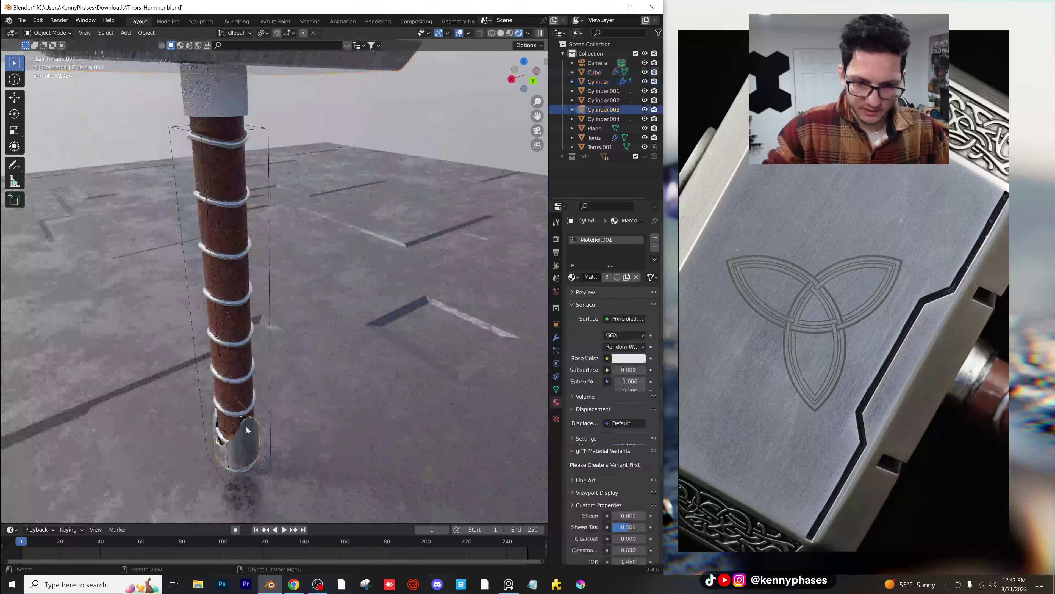
{"action": "left_click", "coordinate": [252, 398], "text": "shift"}
{"action": "scroll", "coordinate": [322, 248], "scroll_direction": "down", "scroll_amount": 2}
{"action": "scroll", "coordinate": [307, 191], "scroll_direction": "down", "scroll_amount": 2}
{"action": "left_click", "coordinate": [307, 190], "text": "shift"}
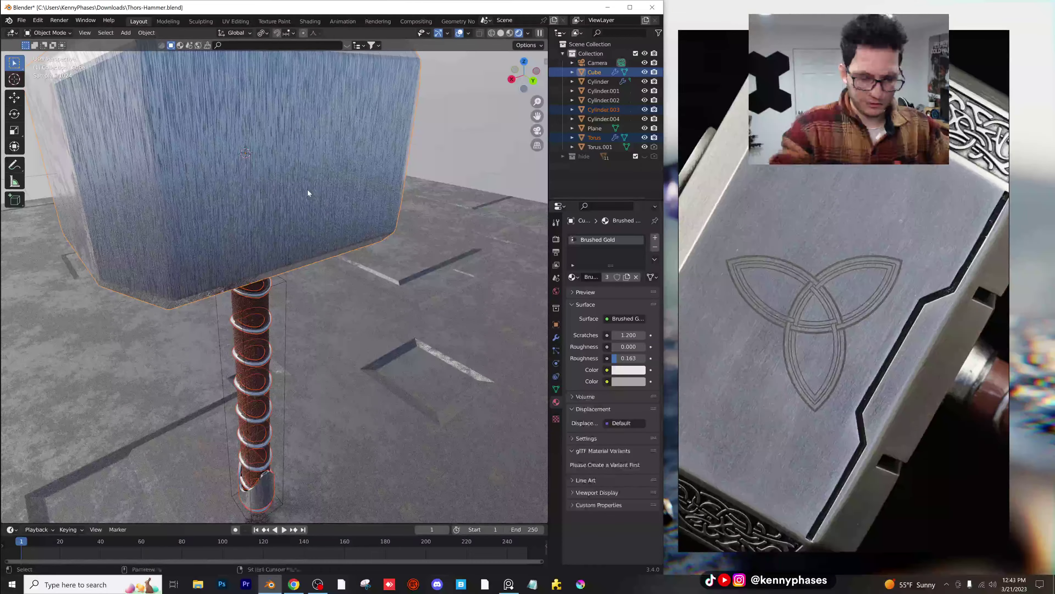
{"action": "key", "text": "ctrl+l"}
{"action": "left_click", "coordinate": [308, 190]}
Step: Select only the hammer head and save the file
{"action": "scroll", "coordinate": [306, 233], "scroll_direction": "up", "scroll_amount": 3}
{"action": "scroll", "coordinate": [306, 233], "scroll_direction": "down", "scroll_amount": 3}
{"action": "middle_click_drag", "start_coordinate": [400, 310], "coordinate": [290, 222]}
{"action": "left_click", "coordinate": [290, 221]}
{"action": "key", "text": "ctrl+s"}
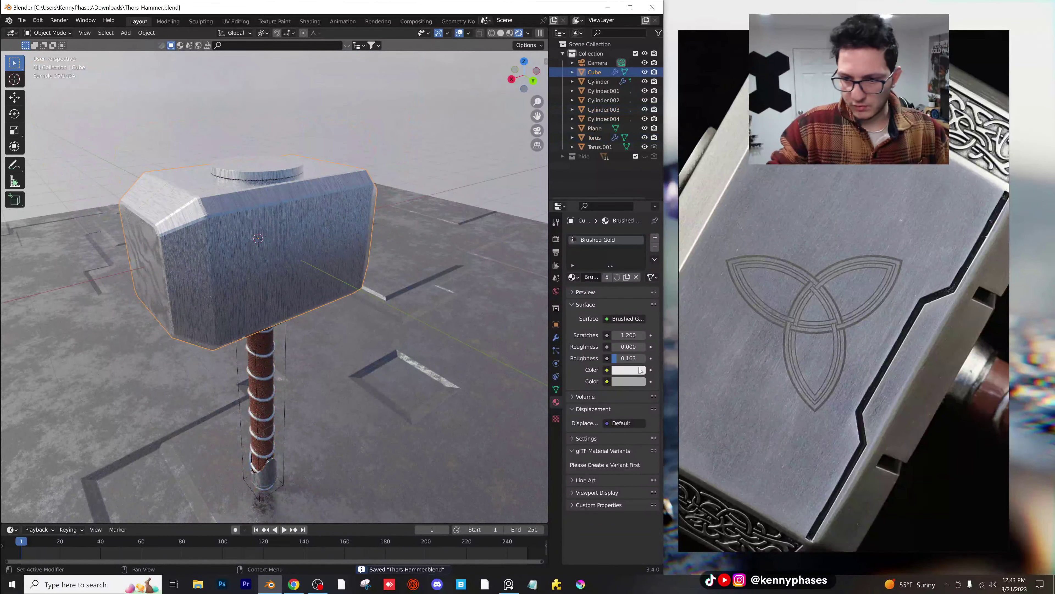
Step: Examine the nodes inside the Brushed Gold group in the Shading workspace with the viewport in rendered shading
{"action": "left_click", "coordinate": [309, 21]}
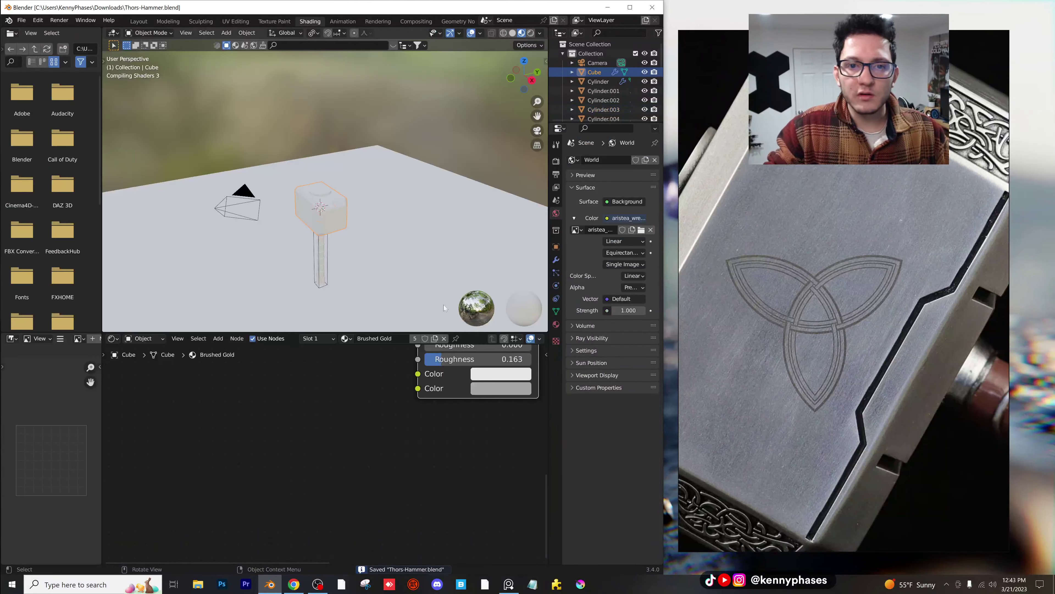
{"action": "scroll", "coordinate": [355, 208], "scroll_direction": "up", "scroll_amount": 7}
{"action": "key", "text": "z"}
{"action": "left_click", "coordinate": [357, 158]}
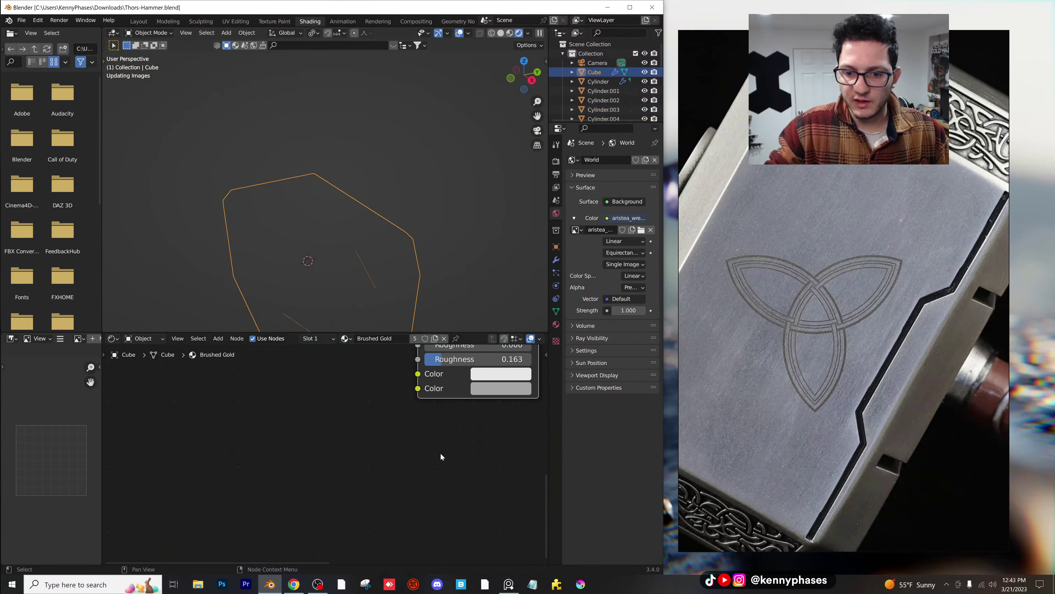
{"action": "scroll", "coordinate": [436, 453], "scroll_direction": "down", "scroll_amount": 6}
{"action": "middle_click_drag", "start_coordinate": [422, 417], "coordinate": [390, 477]}
{"action": "key", "text": "Tab"}
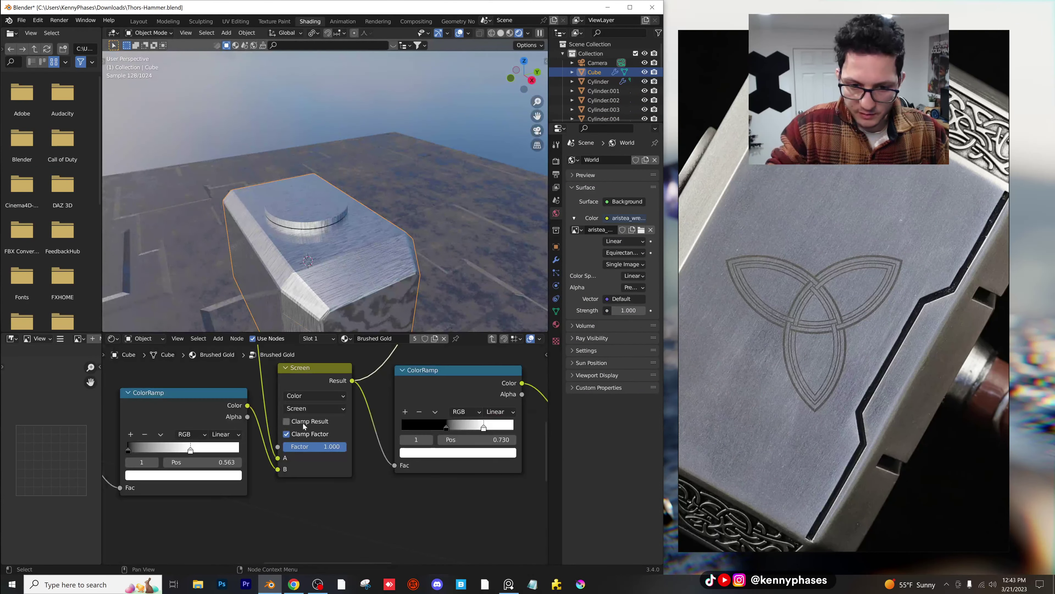
{"action": "middle_click_drag", "start_coordinate": [446, 477], "coordinate": [485, 481]}
{"action": "scroll", "coordinate": [290, 451], "scroll_direction": "down", "scroll_amount": 1}
{"action": "middle_click_drag", "start_coordinate": [144, 451], "coordinate": [380, 456]}
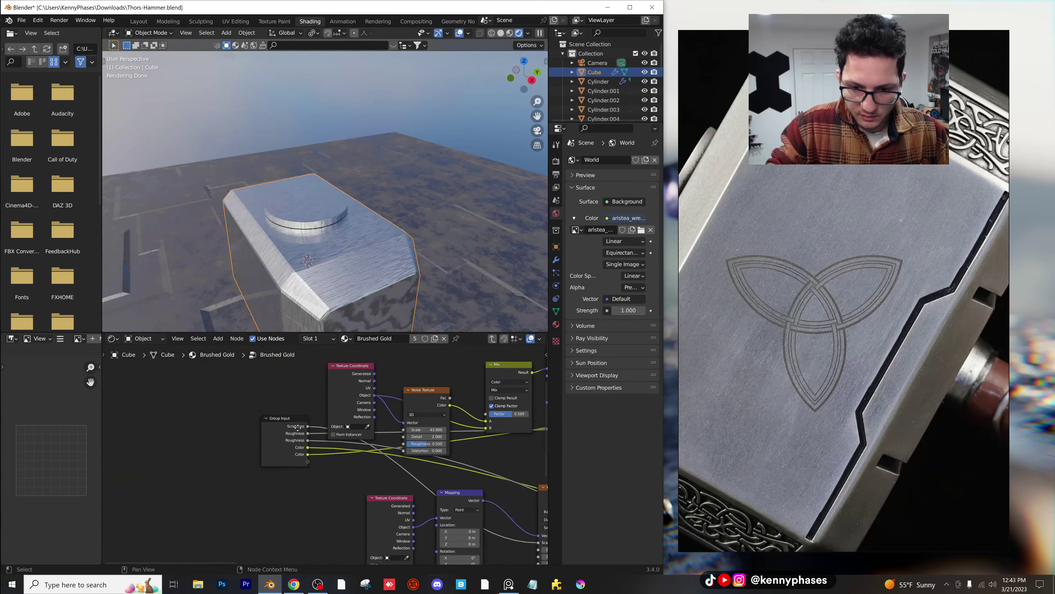
{"action": "middle_click_drag", "start_coordinate": [433, 504], "coordinate": [268, 414]}
{"action": "scroll", "coordinate": [295, 423], "scroll_direction": "up", "scroll_amount": 5}
{"action": "middle_click_drag", "start_coordinate": [320, 434], "coordinate": [359, 435]}
Step: Return to the Layout workspace, select the floor plane and save the file
{"action": "left_click", "coordinate": [139, 22]}
{"action": "left_click", "coordinate": [323, 200]}
{"action": "key", "text": "ctrl+s"}
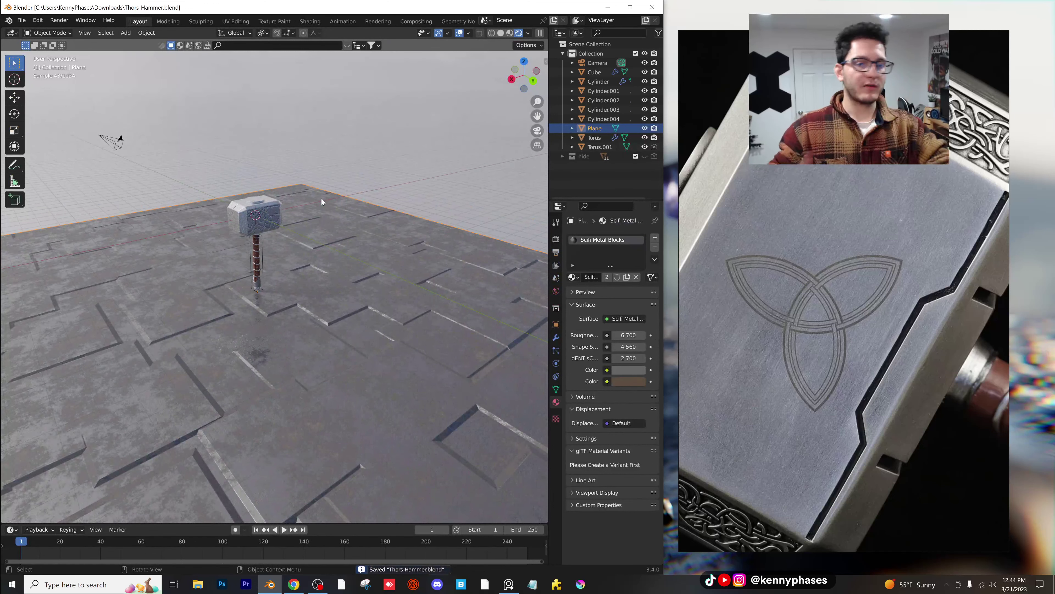
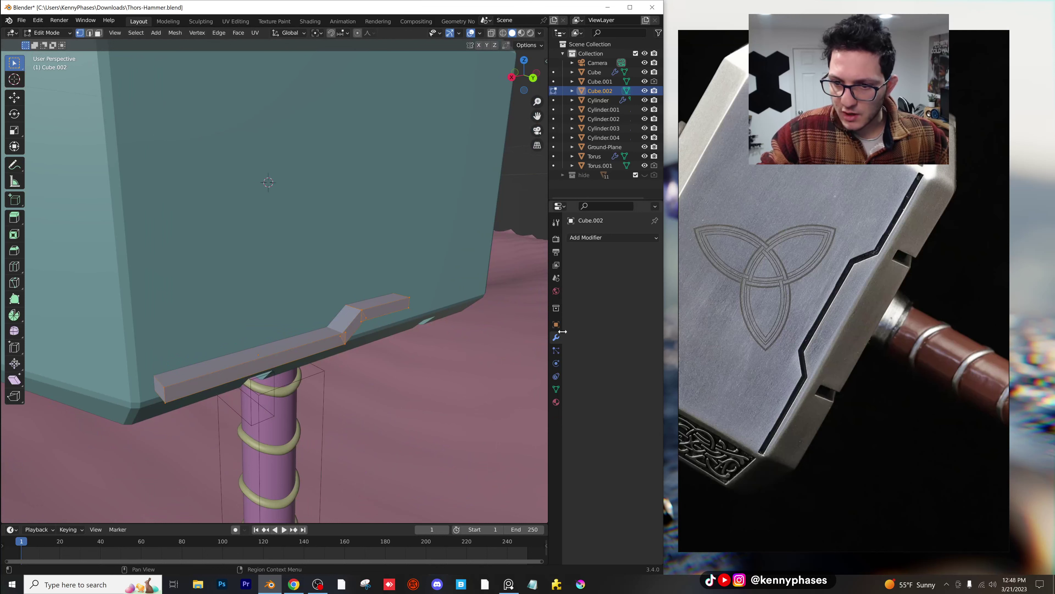
Step: Leave Edit Mode and add a Remesh modifier to the bent bar along the hammer head's lower edge
{"action": "key", "text": "Tab"}
{"action": "left_click", "coordinate": [577, 239]}
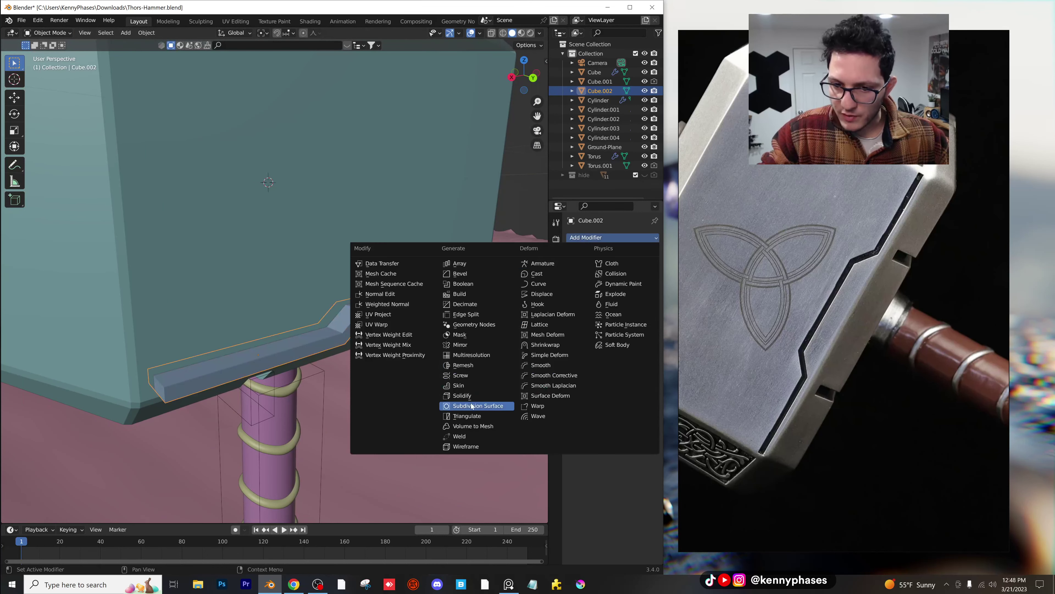
{"action": "left_click", "coordinate": [494, 376]}
{"action": "scroll", "coordinate": [457, 357], "scroll_direction": "up", "scroll_amount": 2}
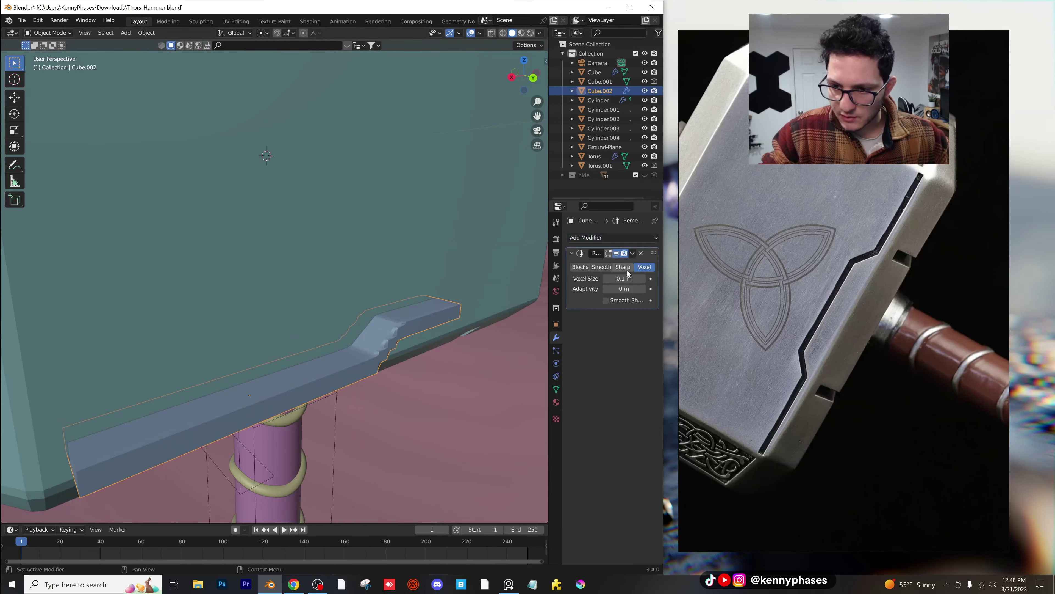
Step: Try the bar's Remesh modifier in Smooth mode with an octree depth of 9
{"action": "left_click", "coordinate": [601, 268]}
{"action": "left_click", "coordinate": [628, 300]}
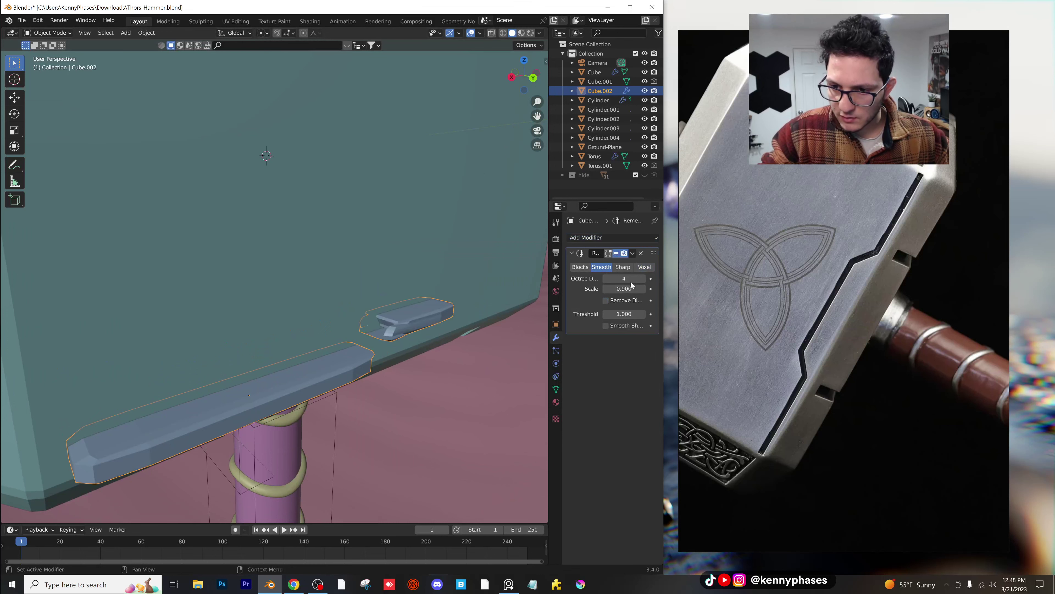
{"action": "left_click", "coordinate": [642, 279]}
{"action": "left_click", "coordinate": [642, 279]}
{"action": "left_click", "coordinate": [642, 278]}
{"action": "left_click", "coordinate": [642, 278]}
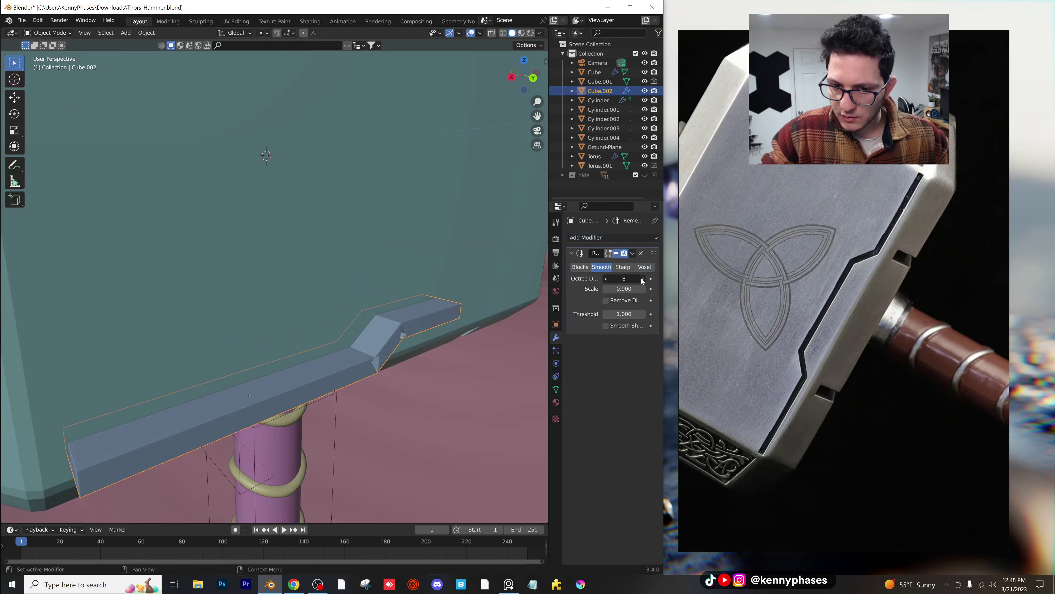
{"action": "middle_click_drag", "start_coordinate": [449, 307], "coordinate": [357, 300]}
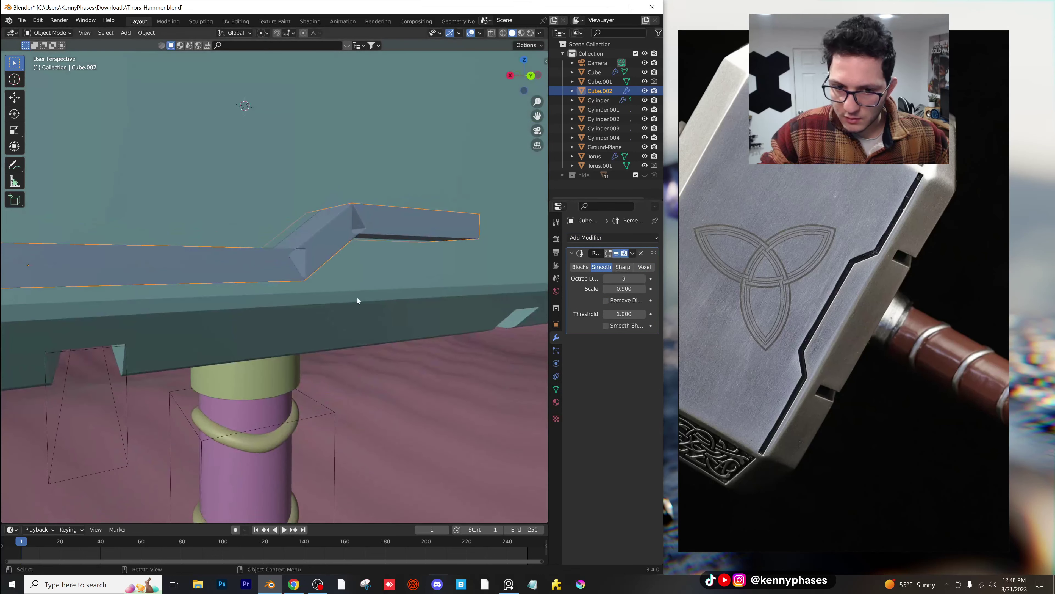
Step: Set the bar's Remesh modifier to Voxel mode with a voxel size of 0.0284 m and apply it
{"action": "left_click", "coordinate": [645, 267]}
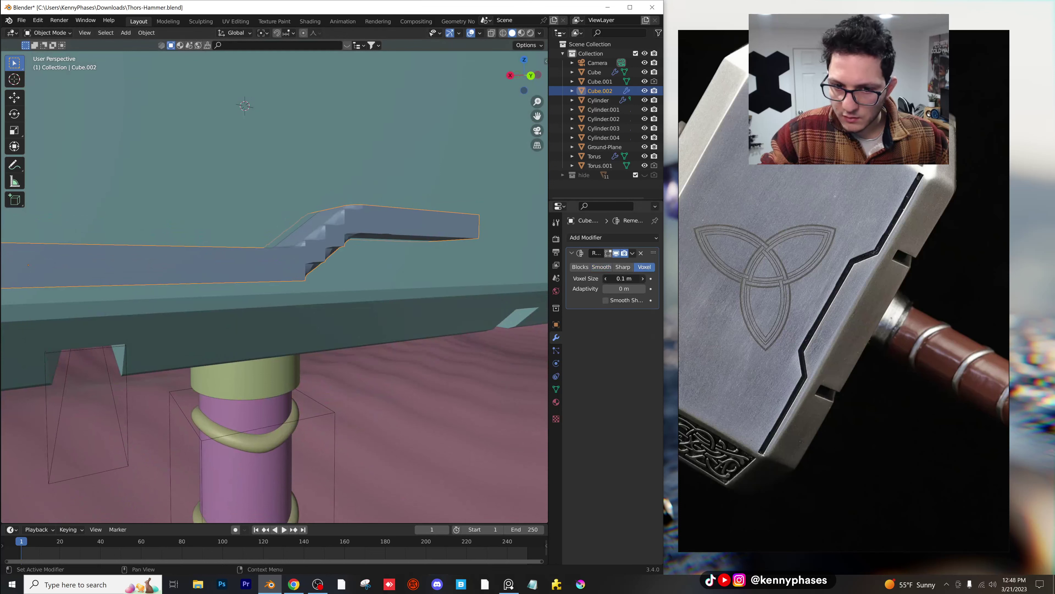
{"action": "left_click", "coordinate": [644, 279]}
{"action": "left_click", "coordinate": [644, 278]}
{"action": "mouse_move", "coordinate": [607, 277]}
{"action": "left_mouse_down"}
{"action": "mouse_move", "coordinate": [623, 278]}
{"action": "mouse_move", "coordinate": [614, 278]}
{"action": "left_mouse_up"}
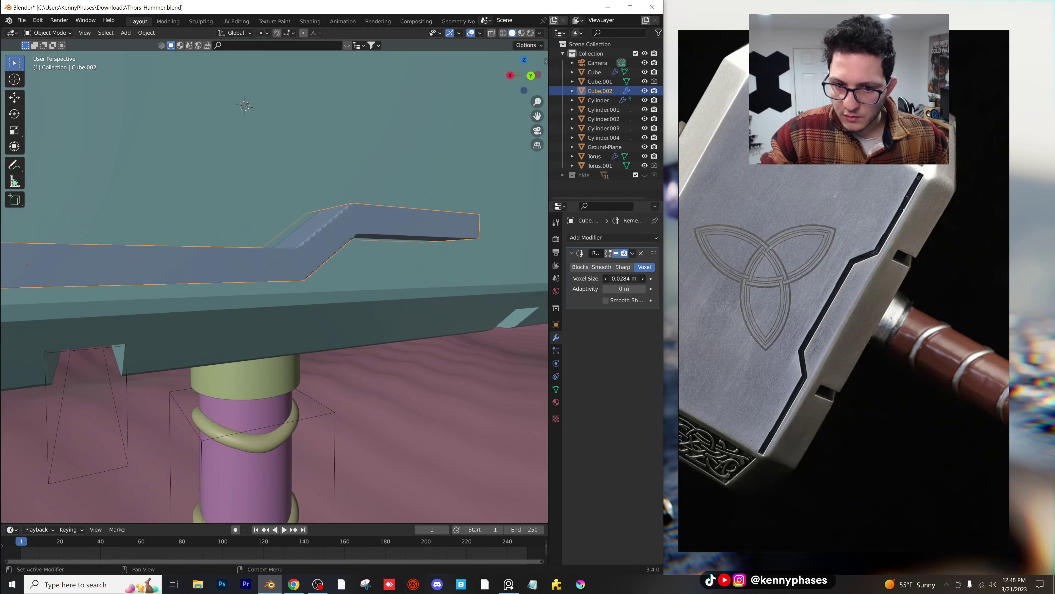
{"action": "middle_click_drag", "start_coordinate": [291, 270], "coordinate": [323, 292]}
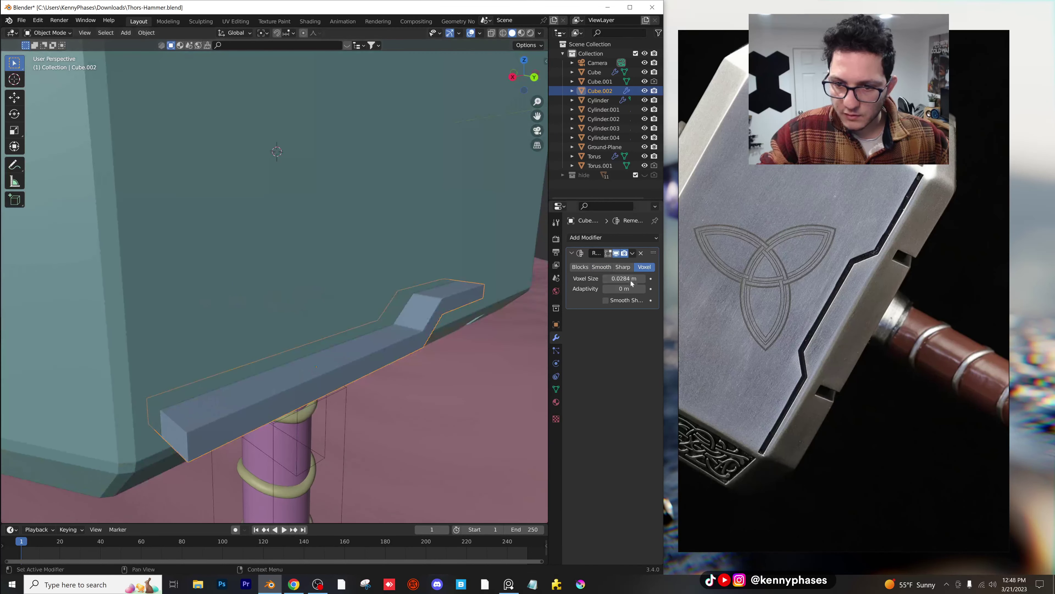
{"action": "left_click", "coordinate": [632, 253]}
{"action": "left_click", "coordinate": [626, 265]}
Step: Cut the bent bar from the hammer head with a Bool Tool brush difference and move that Boolean above the Mirror modifier
{"action": "left_click", "coordinate": [346, 290], "text": "shift"}
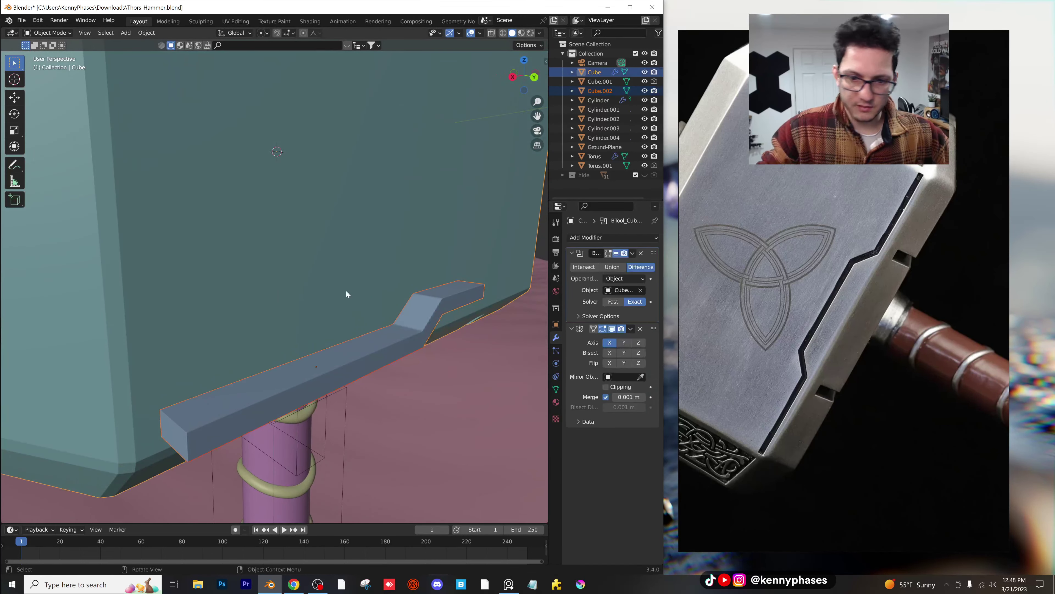
{"action": "key", "text": "shift+ctrl+b"}
{"action": "key", "text": "f"}
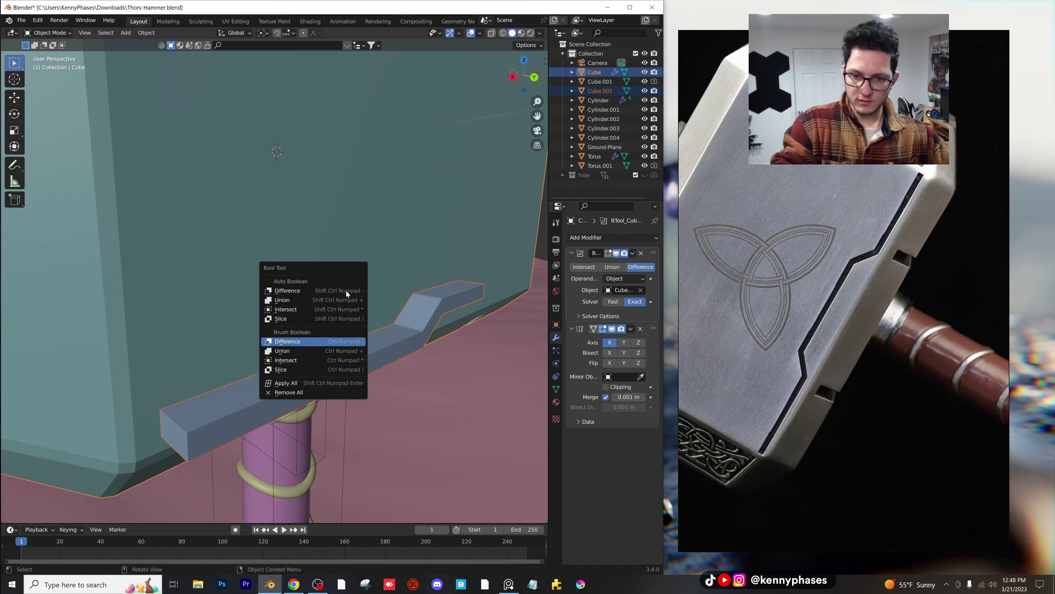
{"action": "middle_click_drag", "start_coordinate": [351, 290], "coordinate": [338, 268]}
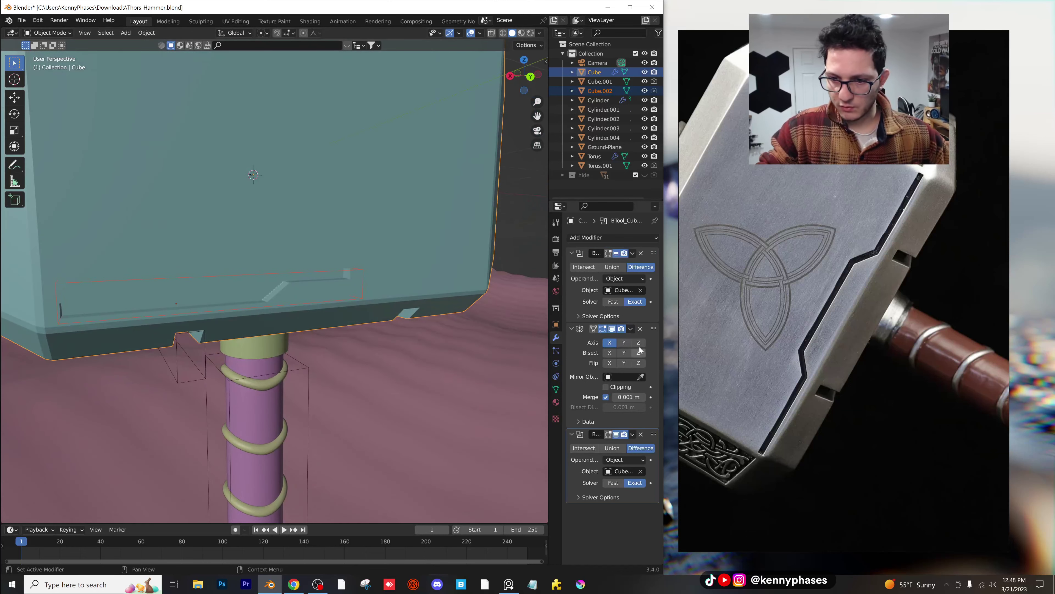
{"action": "left_click_drag", "start_coordinate": [654, 434], "coordinate": [653, 275]}
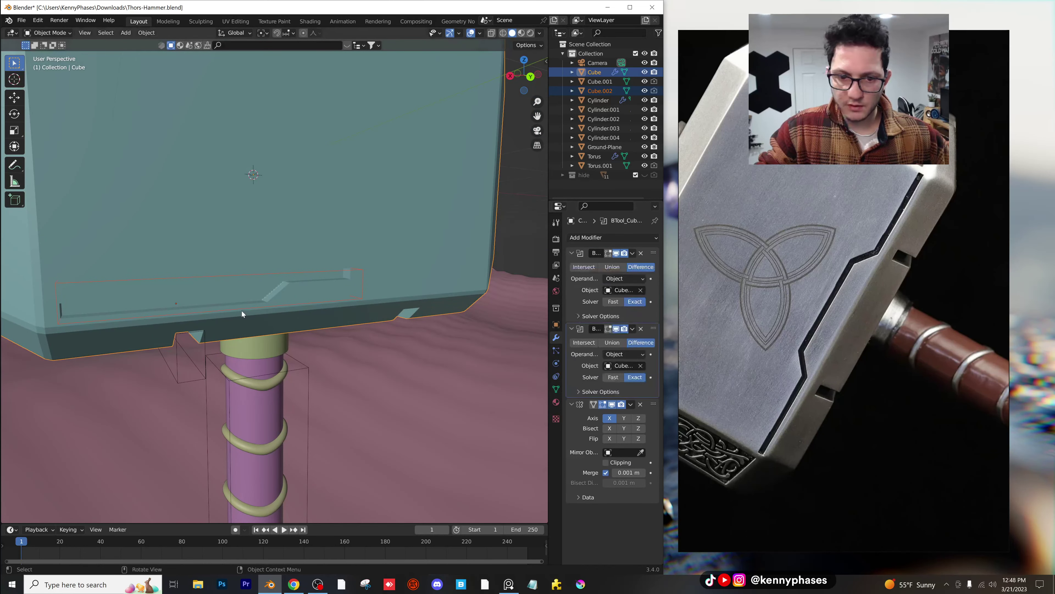
Step: Deselect everything, switch the viewport to rendered shading and save the file
{"action": "key", "text": "alt+a"}
{"action": "scroll", "coordinate": [246, 314], "scroll_direction": "down", "scroll_amount": 5}
{"action": "key", "text": "z"}
{"action": "mouse_move", "coordinate": [353, 316]}
{"action": "middle_mouse_down"}
{"action": "mouse_move", "coordinate": [361, 278]}
{"action": "mouse_move", "coordinate": [367, 306]}
{"action": "middle_mouse_up"}
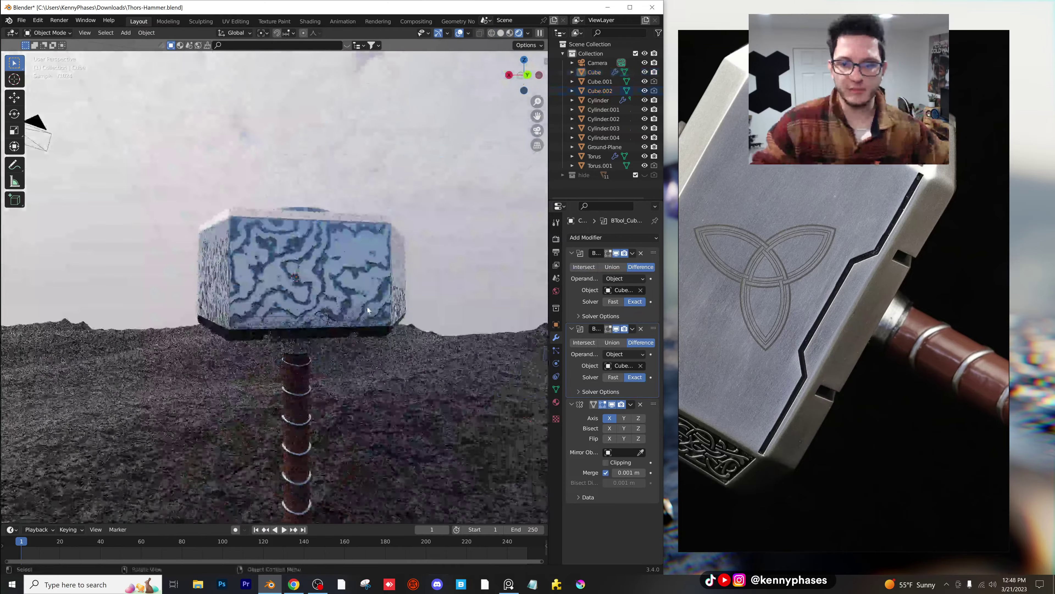
{"action": "key", "text": "ctrl+s"}
Step: Inspect the cut on the hammer head's face and undo the Boolean difference made with the bent bar
{"action": "scroll", "coordinate": [330, 327], "scroll_direction": "up", "scroll_amount": 1}
{"action": "scroll", "coordinate": [331, 327], "scroll_direction": "up", "scroll_amount": 5}
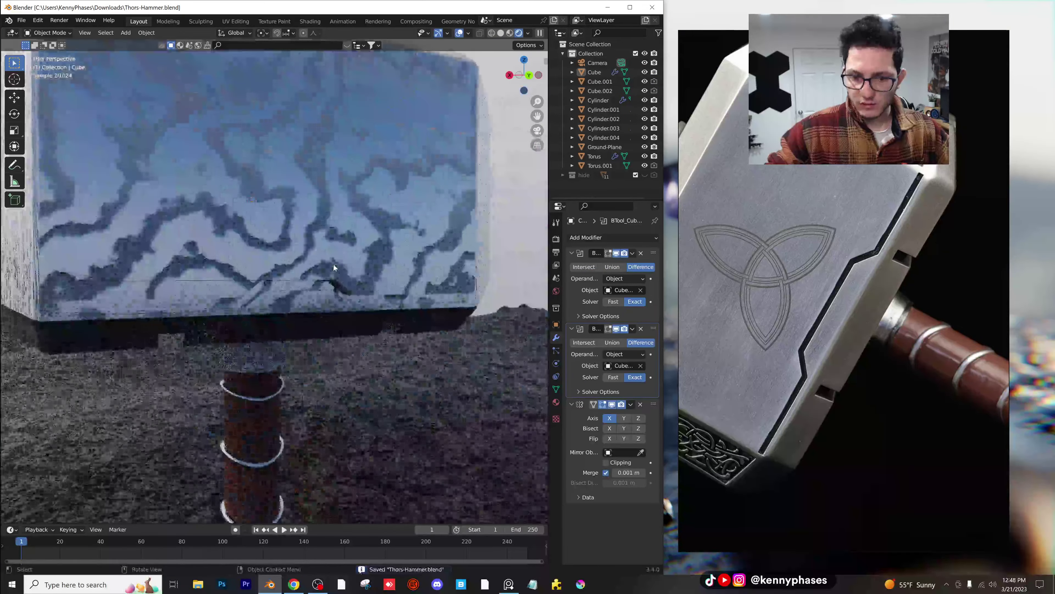
{"action": "scroll", "coordinate": [333, 263], "scroll_direction": "down", "scroll_amount": 3}
{"action": "mouse_move", "coordinate": [345, 289]}
{"action": "middle_mouse_down"}
{"action": "mouse_move", "coordinate": [367, 261]}
{"action": "mouse_move", "coordinate": [384, 306]}
{"action": "mouse_move", "coordinate": [358, 300]}
{"action": "middle_mouse_up"}
{"action": "scroll", "coordinate": [384, 307], "scroll_direction": "up", "scroll_amount": 2}
{"action": "left_click", "coordinate": [377, 296]}
{"action": "key", "text": "ctrl+z"}
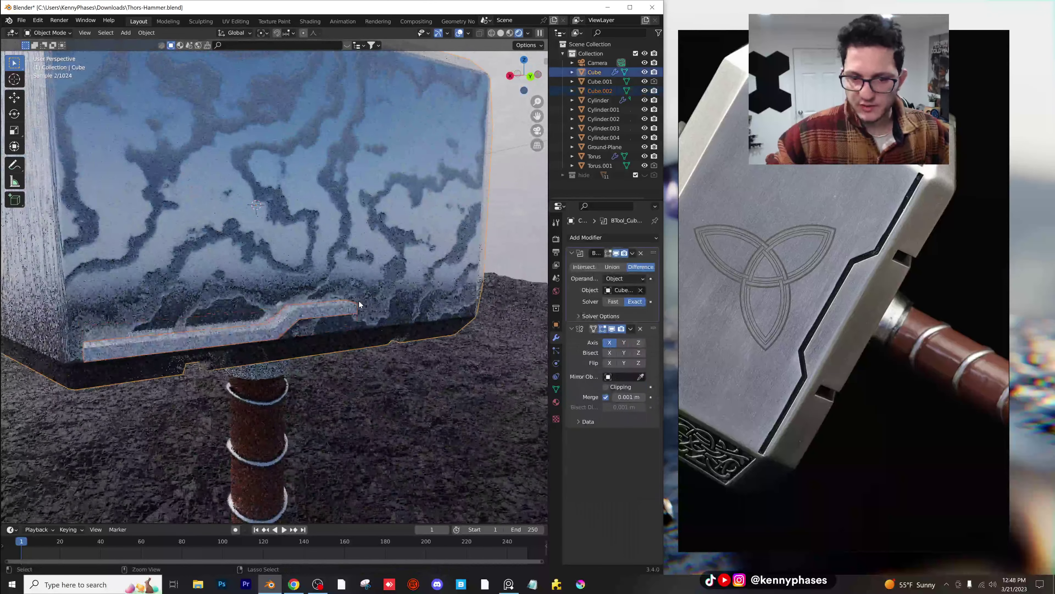
Step: Select only the bent bar on the hammer head, switch to solid shading and check its mesh in Edit Mode
{"action": "left_click", "coordinate": [359, 306]}
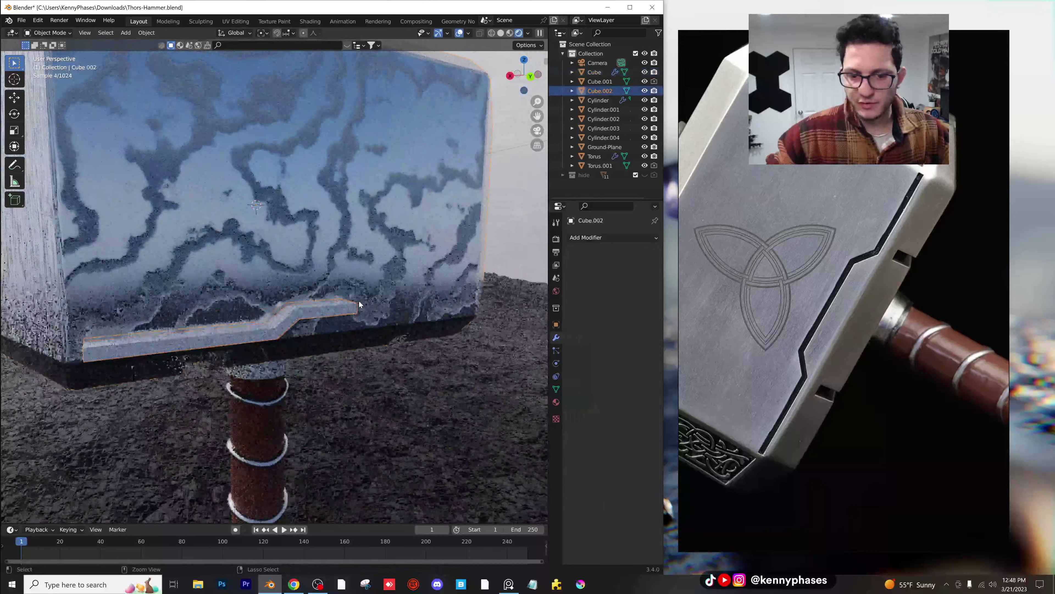
{"action": "left_click", "coordinate": [502, 33]}
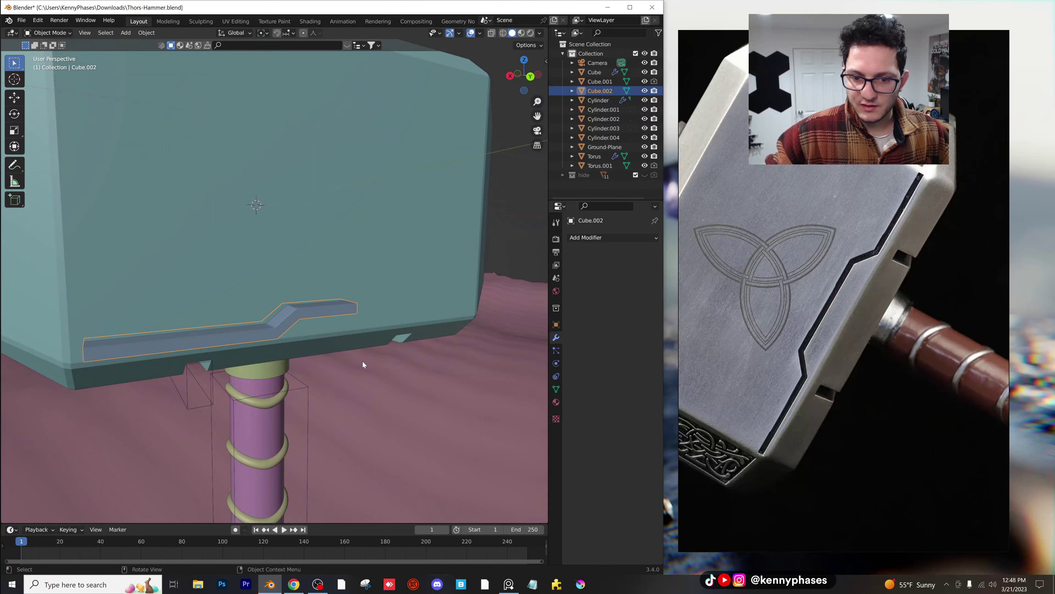
{"action": "scroll", "coordinate": [345, 353], "scroll_direction": "down", "scroll_amount": 5}
{"action": "scroll", "coordinate": [315, 308], "scroll_direction": "up", "scroll_amount": 8}
{"action": "key", "text": "Tab"}
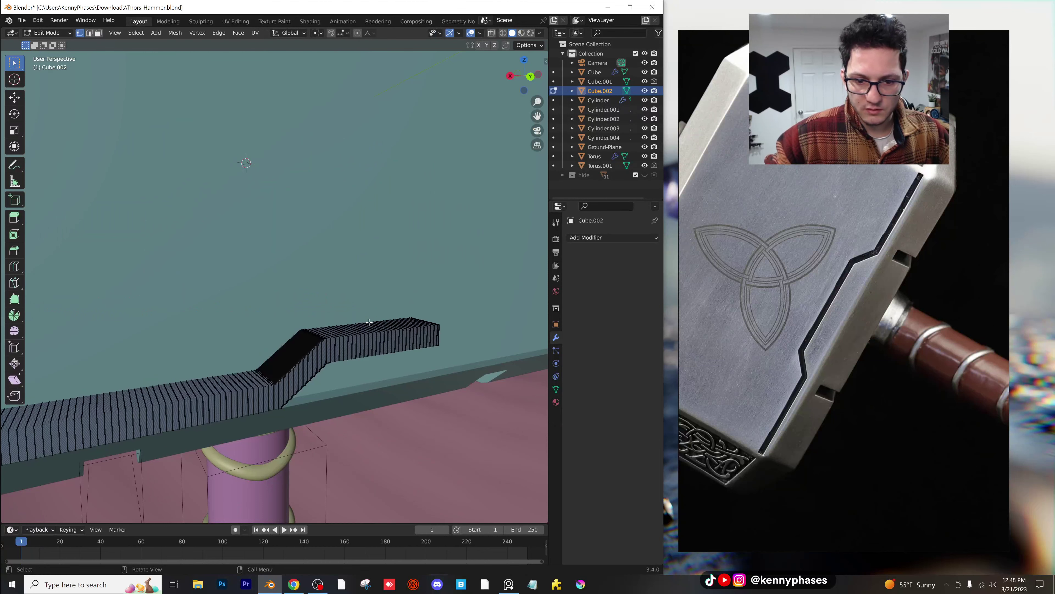
{"action": "key", "text": "Tab"}
Step: Duplicate the bent bar and move the copy 0.44314 m along Y, out in front of the hammer head
{"action": "scroll", "coordinate": [362, 326], "scroll_direction": "down", "scroll_amount": 5}
{"action": "key", "text": "shift+d"}
{"action": "right_click", "coordinate": [383, 350]}
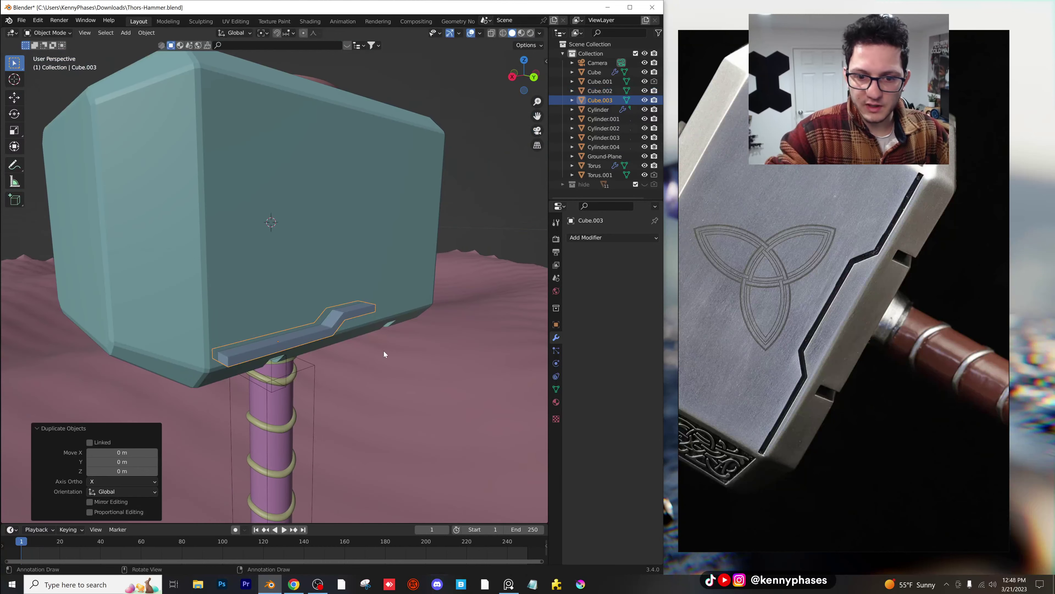
{"action": "key", "text": "g"}
{"action": "key", "text": "y"}
{"action": "left_click", "coordinate": [398, 361]}
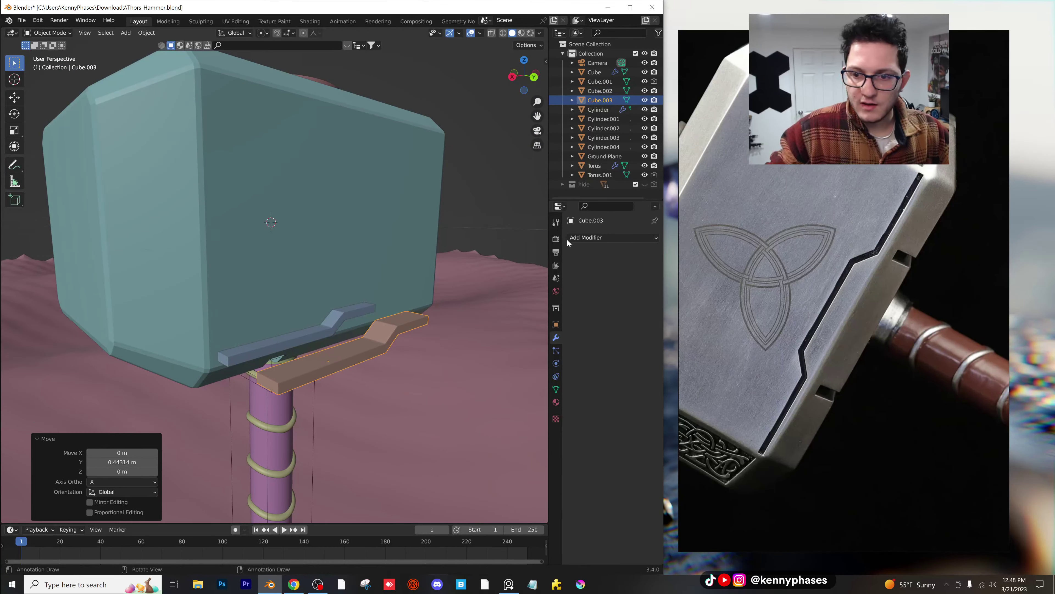
Step: Add a Mirror modifier to the duplicated bar, try the Y axis and return it to X
{"action": "left_click", "coordinate": [611, 238]}
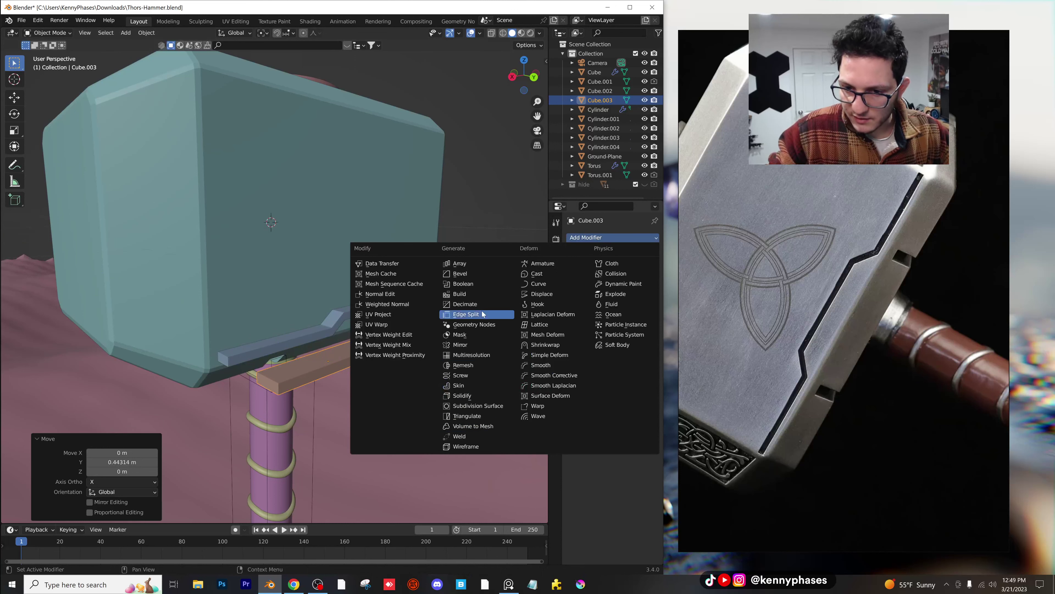
{"action": "left_click", "coordinate": [483, 349]}
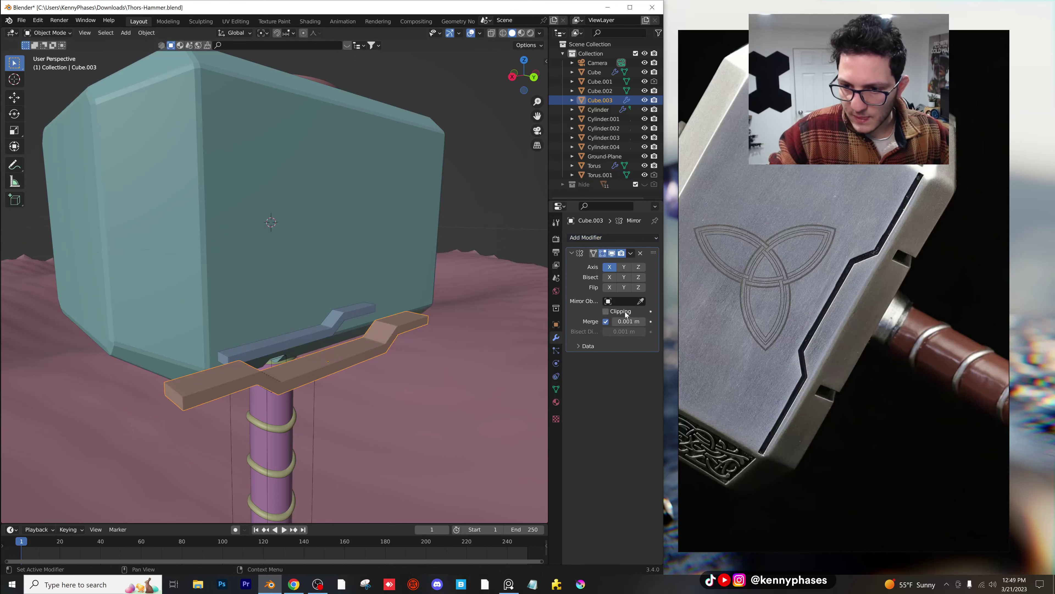
{"action": "left_click", "coordinate": [609, 268]}
{"action": "middle_click_drag", "start_coordinate": [401, 320], "coordinate": [397, 323]}
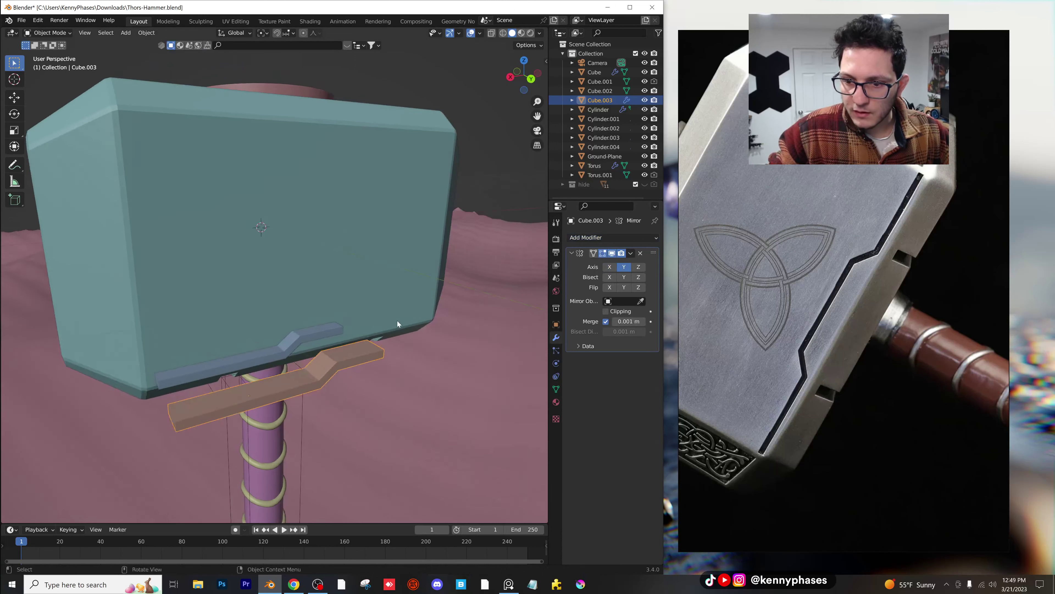
{"action": "left_click", "coordinate": [610, 267]}
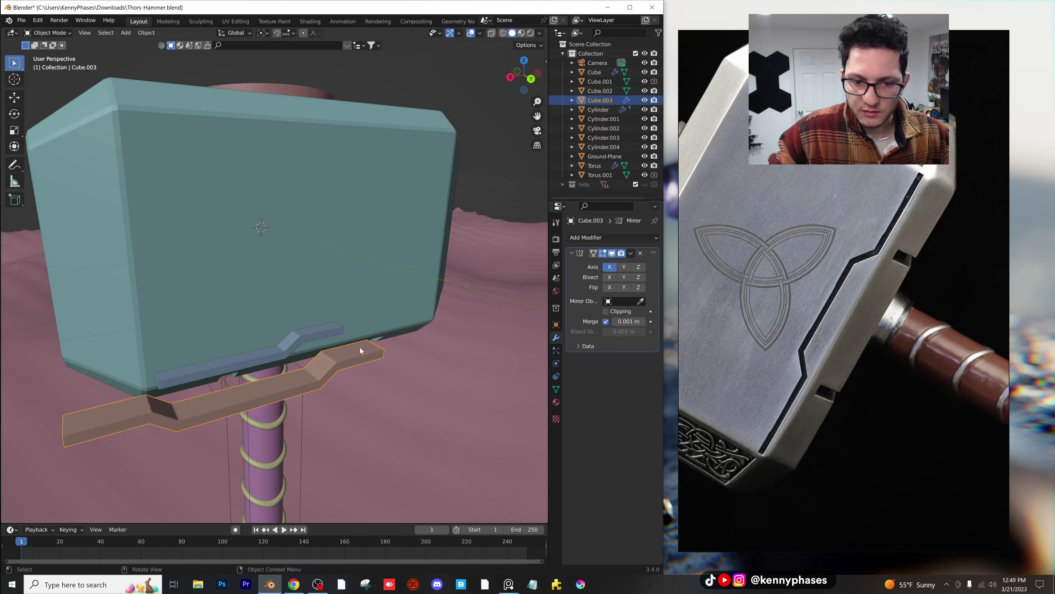
{"action": "scroll", "coordinate": [360, 347], "scroll_direction": "down", "scroll_amount": 5}
{"action": "middle_click_drag", "start_coordinate": [328, 329], "coordinate": [319, 332]}
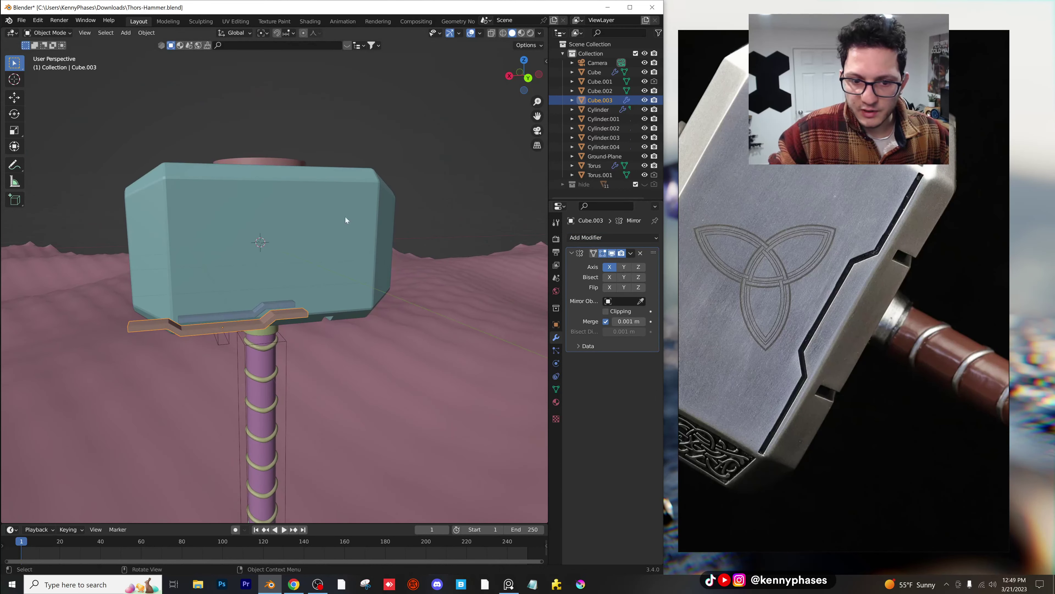
{"action": "scroll", "coordinate": [324, 299], "scroll_direction": "up", "scroll_amount": 3}
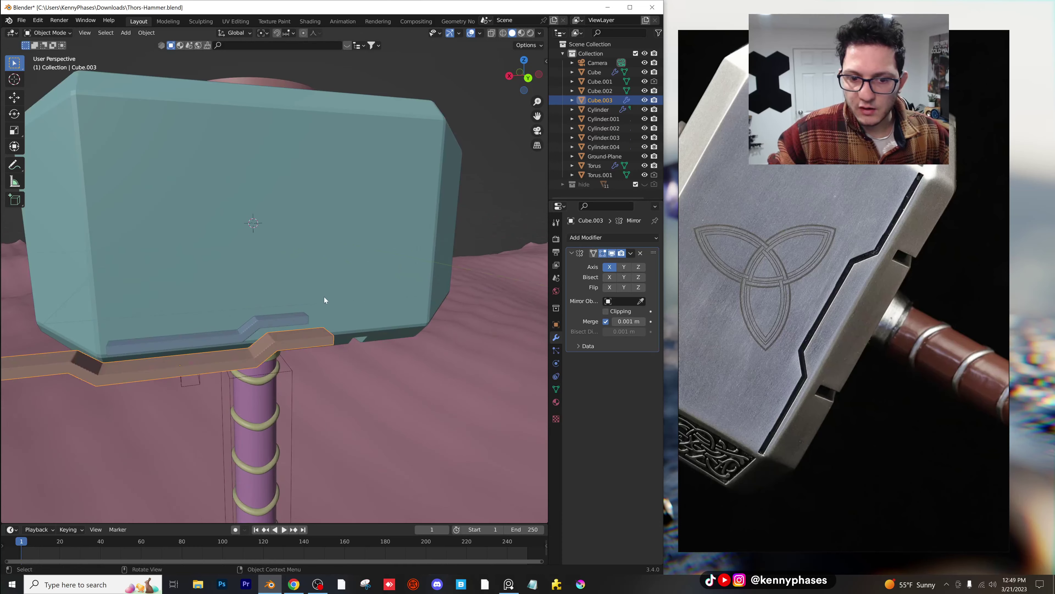
Step: Add a Plain Axes empty at the centre of the hammer head and move it forward along the Y axis
{"action": "left_click", "coordinate": [126, 32]}
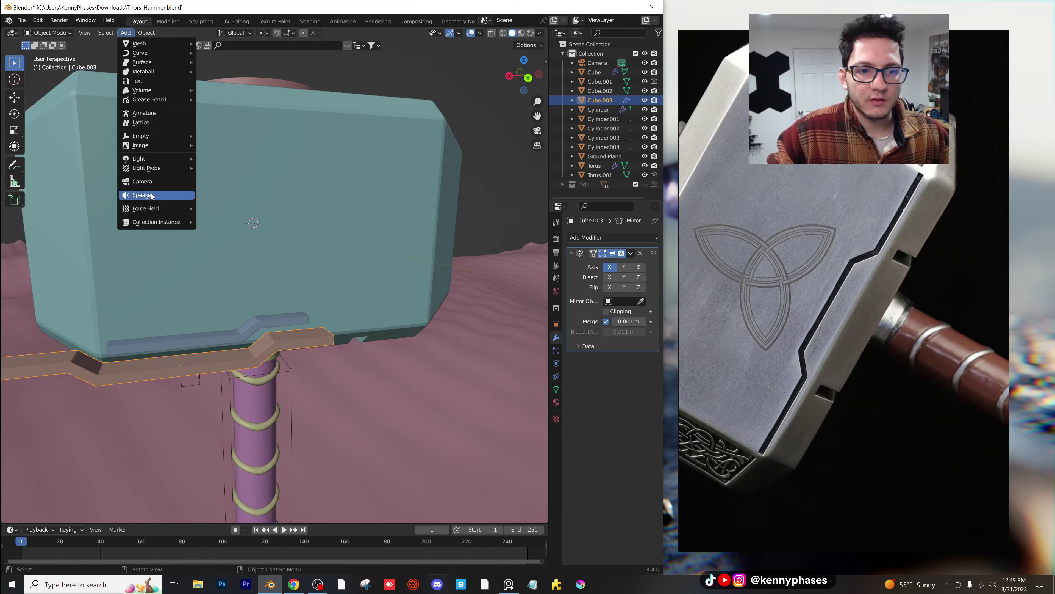
{"action": "mouse_move", "coordinate": [157, 139]}
{"action": "left_click", "coordinate": [227, 136]}
{"action": "scroll", "coordinate": [327, 293], "scroll_direction": "down", "scroll_amount": 5}
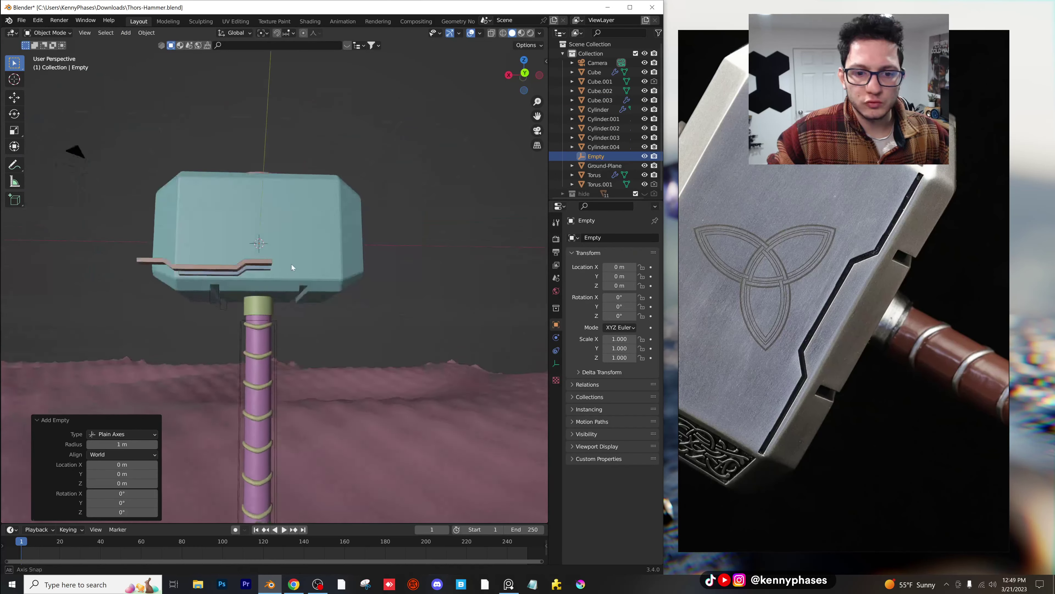
{"action": "middle_click_drag", "start_coordinate": [303, 283], "coordinate": [328, 311]}
{"action": "key", "text": "g"}
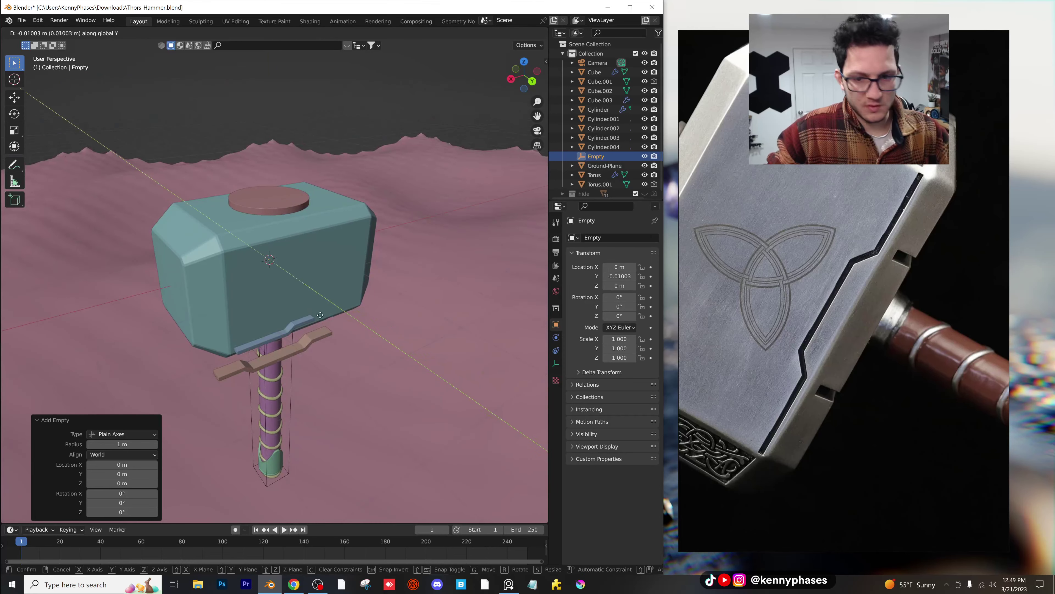
{"action": "key", "text": "y"}
{"action": "left_click", "coordinate": [366, 332]}
Step: Set the Empty as the mirror object of the duplicated bar's Mirror modifier
{"action": "left_click", "coordinate": [325, 337]}
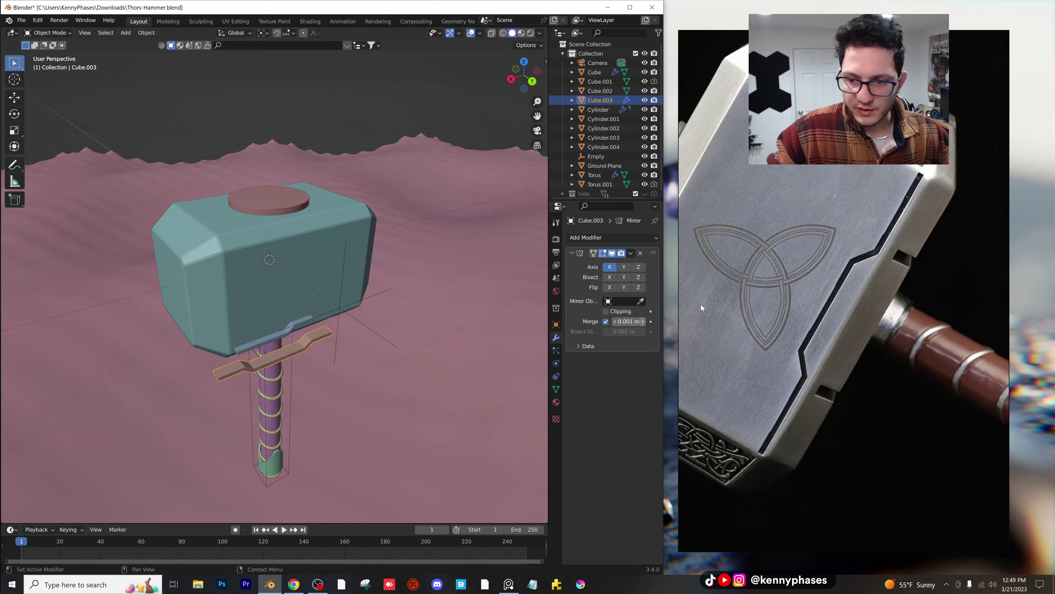
{"action": "left_click", "coordinate": [642, 301]}
{"action": "left_click", "coordinate": [369, 293]}
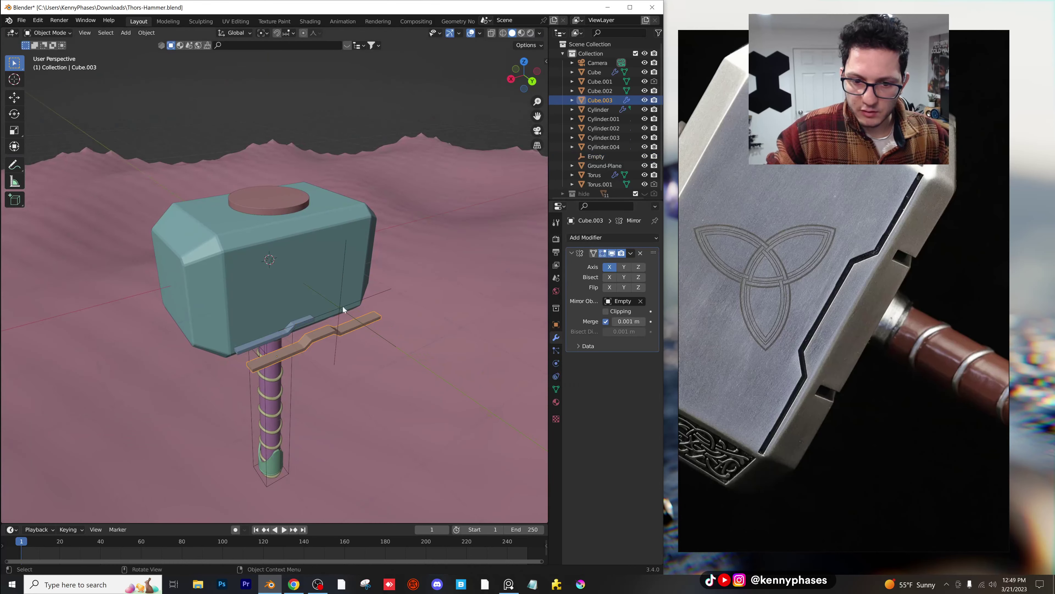
Step: Scale the duplicated, mirrored bar thinner along the Y axis
{"action": "middle_click_drag", "start_coordinate": [343, 306], "coordinate": [303, 296]}
{"action": "scroll", "coordinate": [302, 298], "scroll_direction": "up", "scroll_amount": 5}
{"action": "scroll", "coordinate": [381, 346], "scroll_direction": "up", "scroll_amount": 1}
{"action": "middle_click_drag", "start_coordinate": [391, 348], "coordinate": [420, 355]}
{"action": "key", "text": "s"}
{"action": "key", "text": "y"}
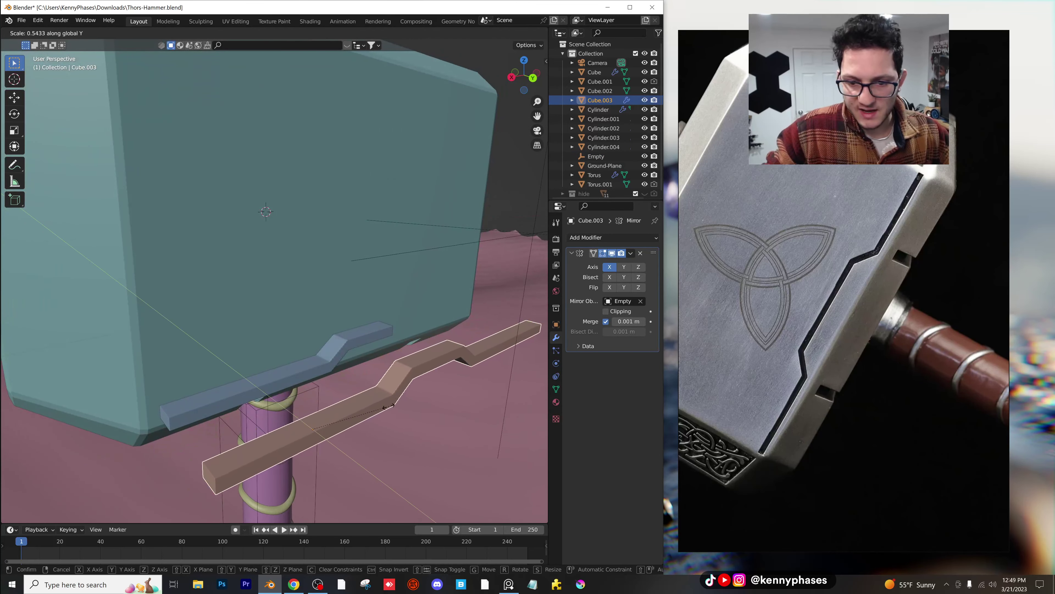
{"action": "left_click", "coordinate": [334, 364]}
Step: Cut the original bent bar from the hammer head with a Bool Tool brush difference and place that Boolean above the Mirror modifier
{"action": "left_click", "coordinate": [328, 363]}
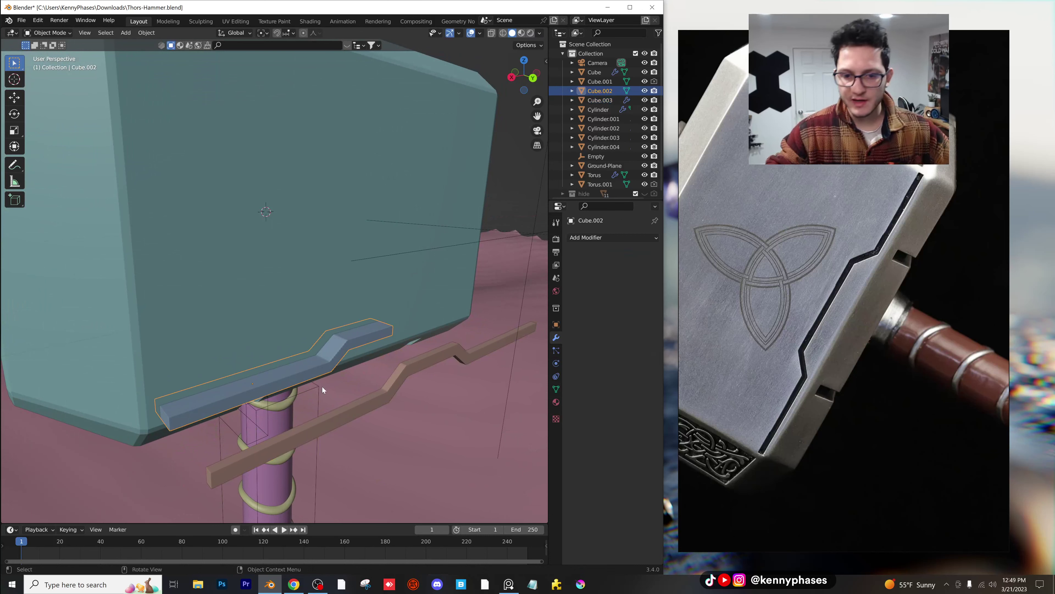
{"action": "left_click", "coordinate": [301, 297], "text": "shift"}
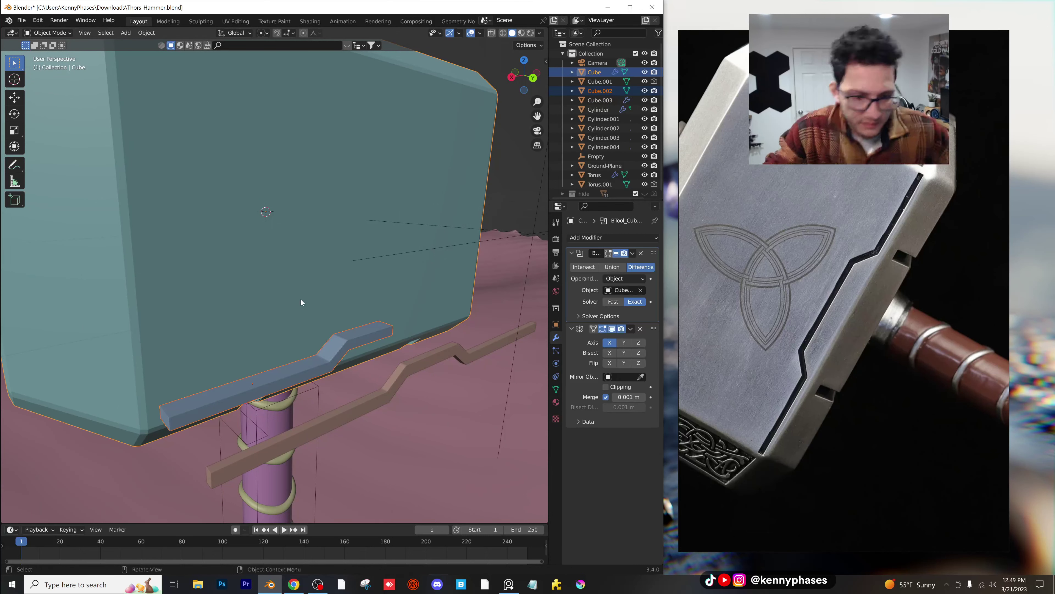
{"action": "key", "text": "shift+ctrl+b"}
{"action": "key", "text": "d"}
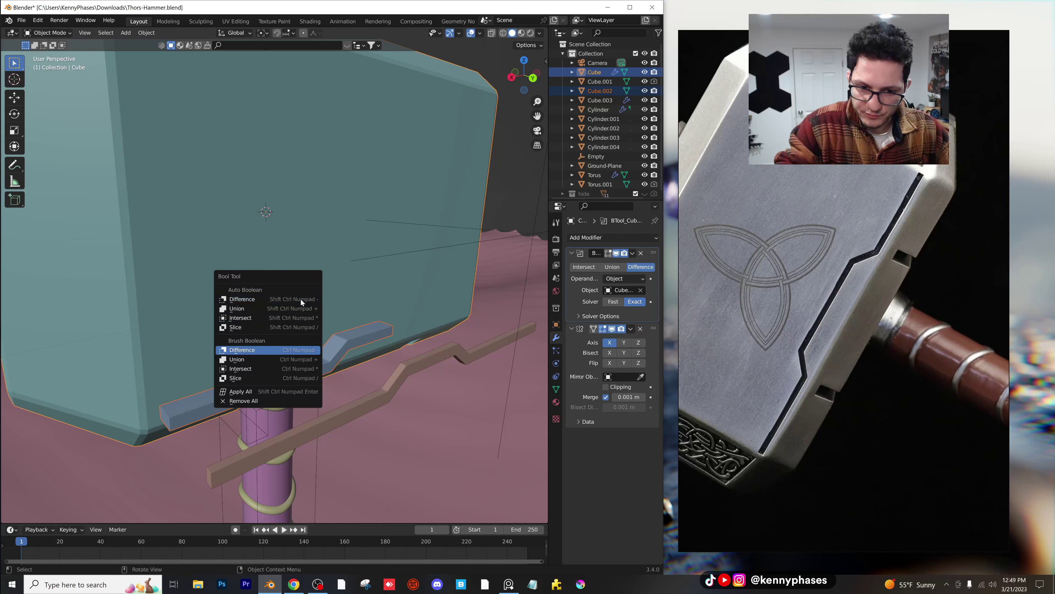
{"action": "key", "text": "Return"}
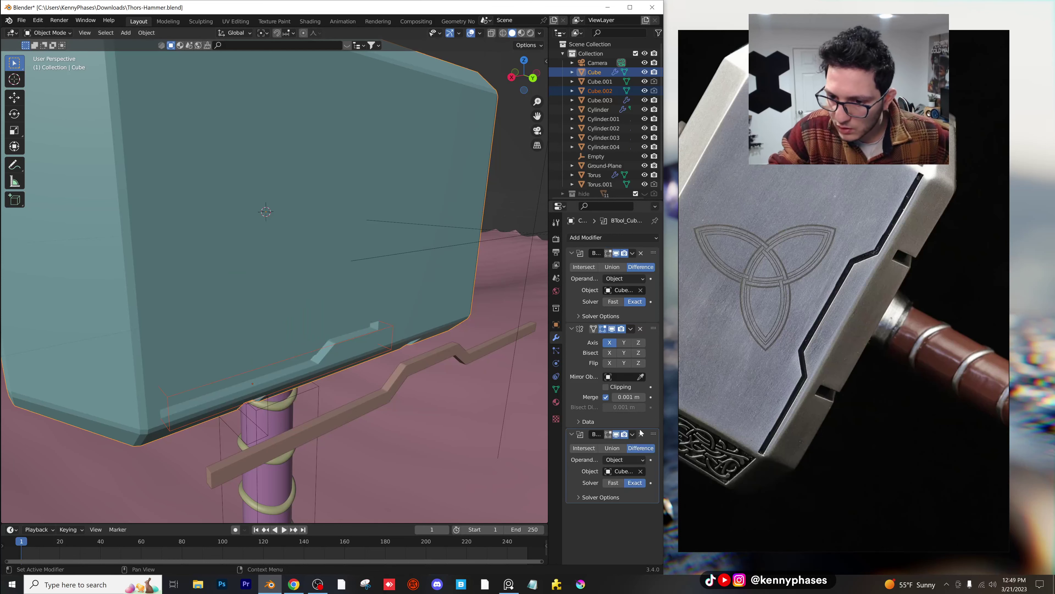
{"action": "left_click_drag", "start_coordinate": [641, 433], "coordinate": [642, 332]}
{"action": "scroll", "coordinate": [380, 372], "scroll_direction": "down", "scroll_amount": 1}
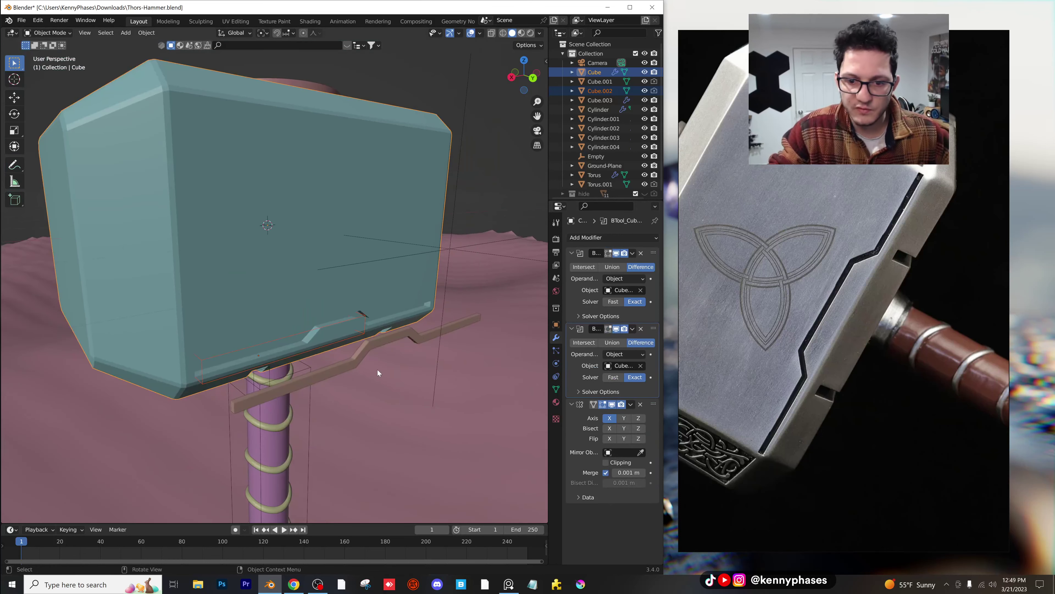
Step: Raise the mirrored bar 0.07385 m along Z and move it -0.51435 m along Y into the carved groove
{"action": "left_click", "coordinate": [376, 338]}
{"action": "scroll", "coordinate": [423, 383], "scroll_direction": "up", "scroll_amount": 3}
{"action": "key", "text": "g"}
{"action": "key", "text": "z"}
{"action": "left_click", "coordinate": [356, 371]}
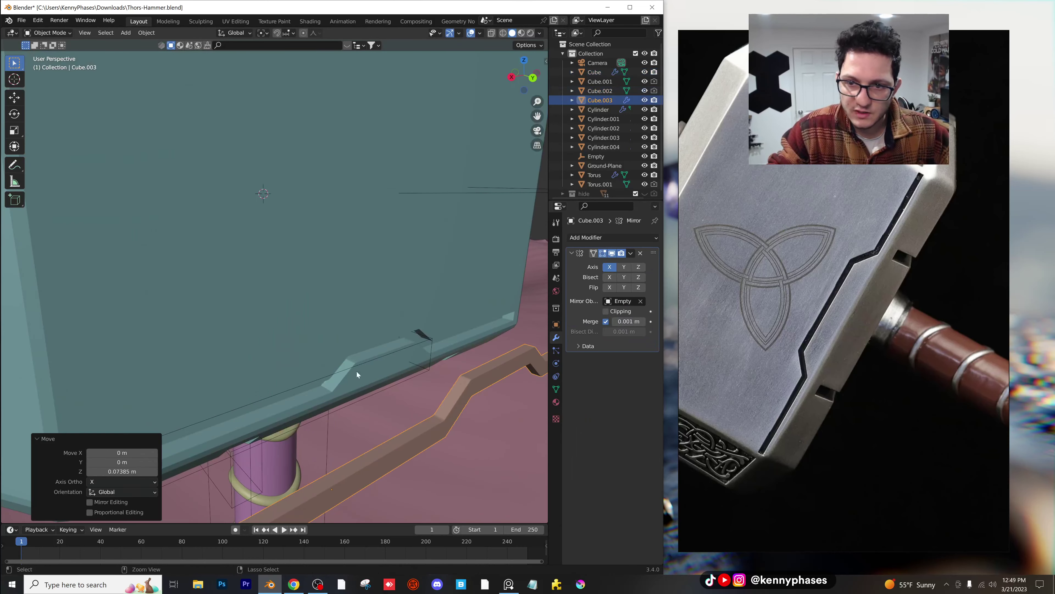
{"action": "key", "text": "g"}
{"action": "key", "text": "y"}
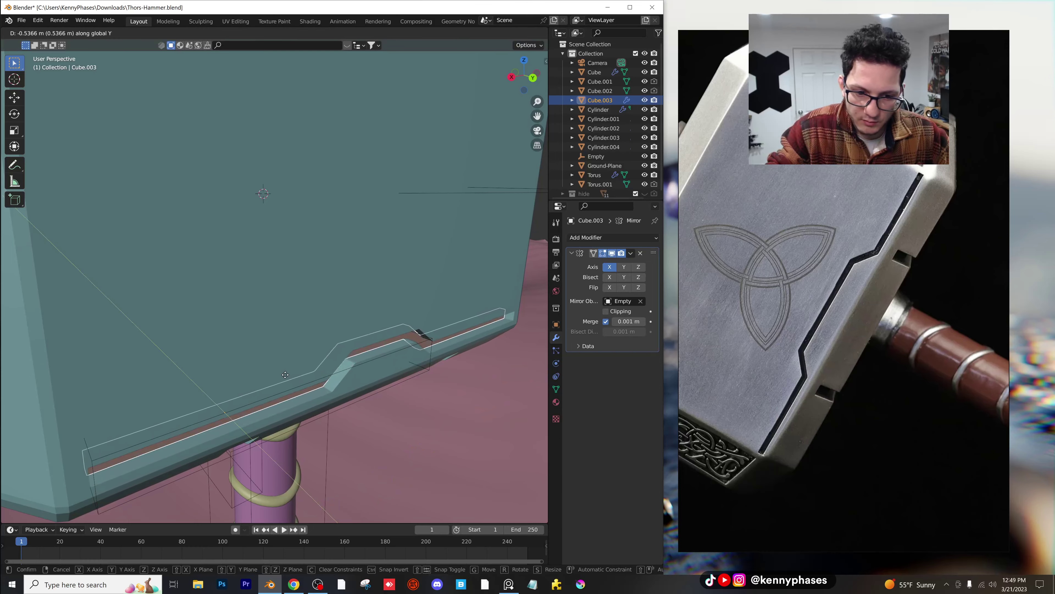
{"action": "left_click", "coordinate": [286, 373]}
Step: Switch to rendered shading and give the inlaid bar a new material with a near-black base color
{"action": "left_click", "coordinate": [529, 34]}
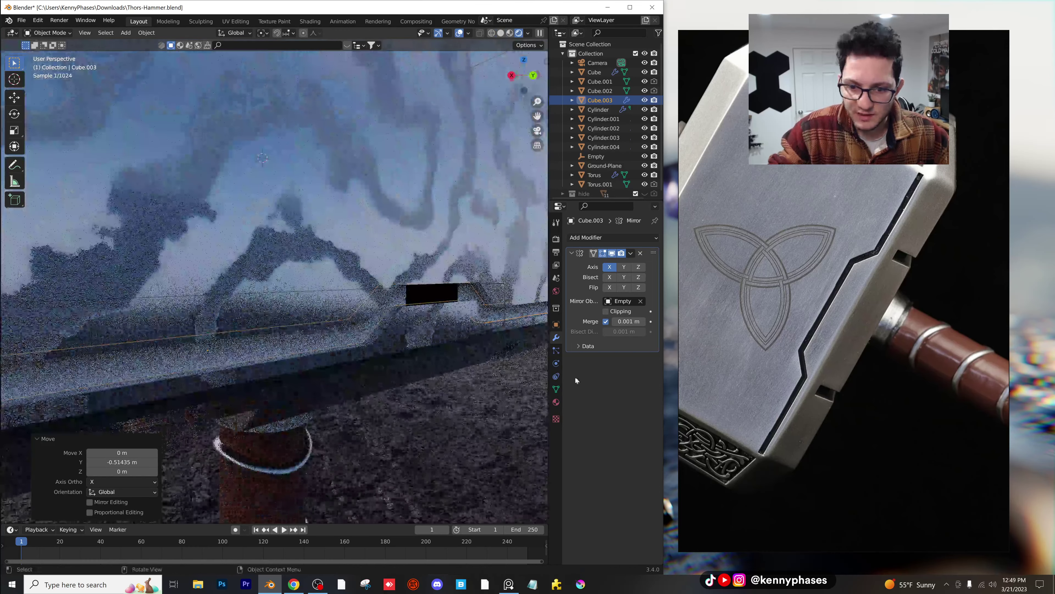
{"action": "left_click", "coordinate": [556, 402]}
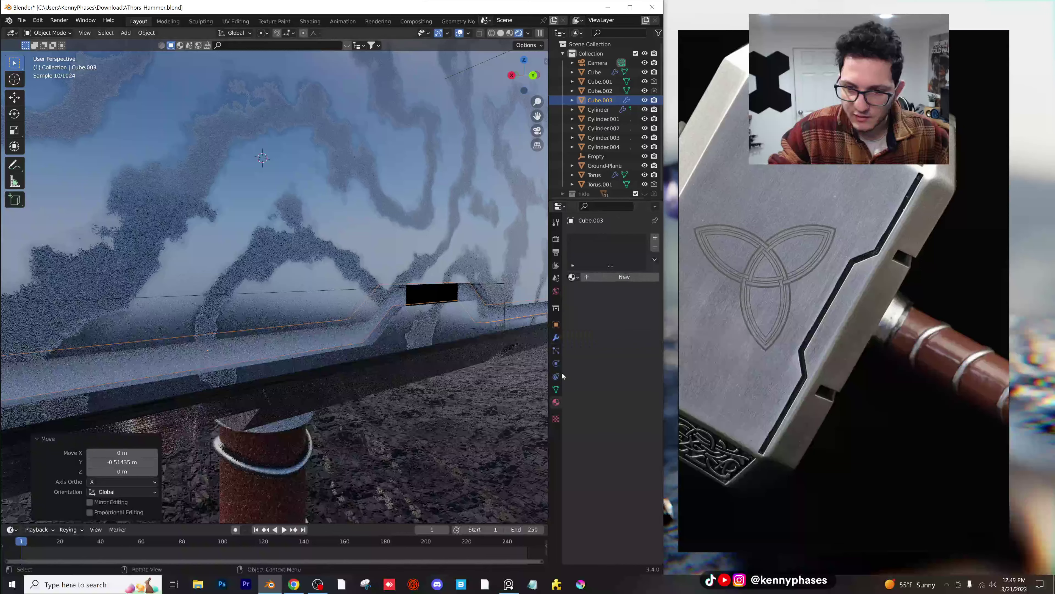
{"action": "left_click", "coordinate": [614, 279]}
{"action": "left_click", "coordinate": [628, 358]}
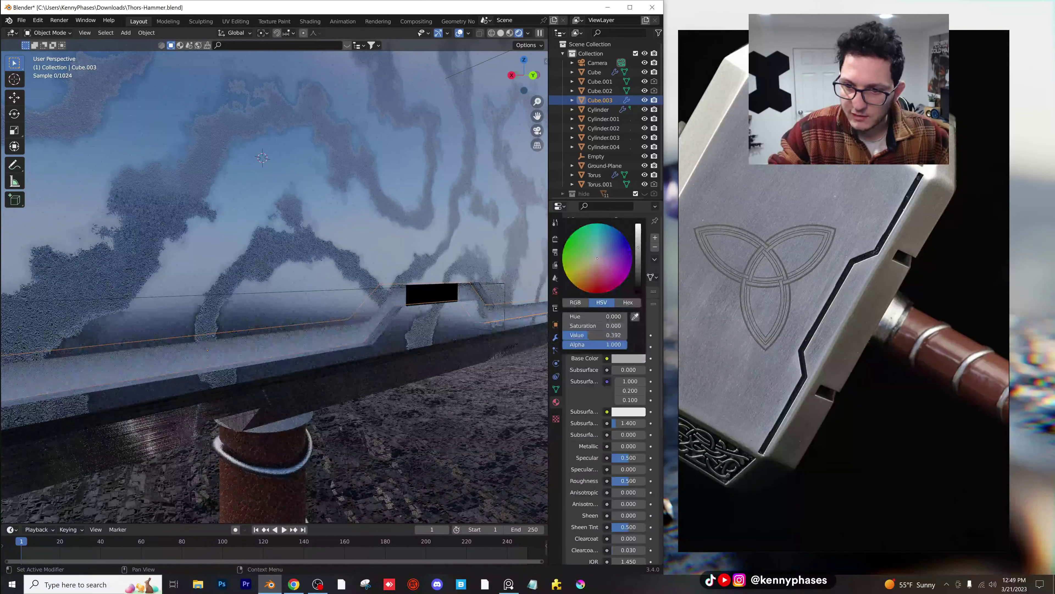
{"action": "left_click_drag", "start_coordinate": [638, 247], "coordinate": [638, 279]}
{"action": "scroll", "coordinate": [394, 320], "scroll_direction": "down", "scroll_amount": 3}
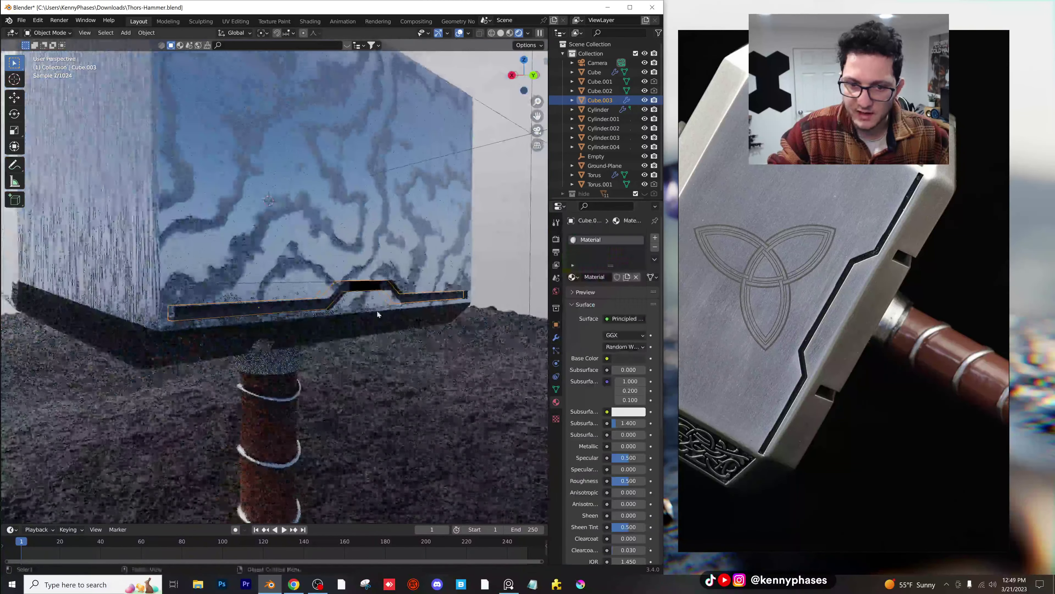
Step: Nudge the dark inlaid bar slightly outward along Y in the groove and save the file
{"action": "scroll", "coordinate": [377, 310], "scroll_direction": "up", "scroll_amount": 3}
{"action": "key", "text": "g"}
{"action": "key", "text": "y"}
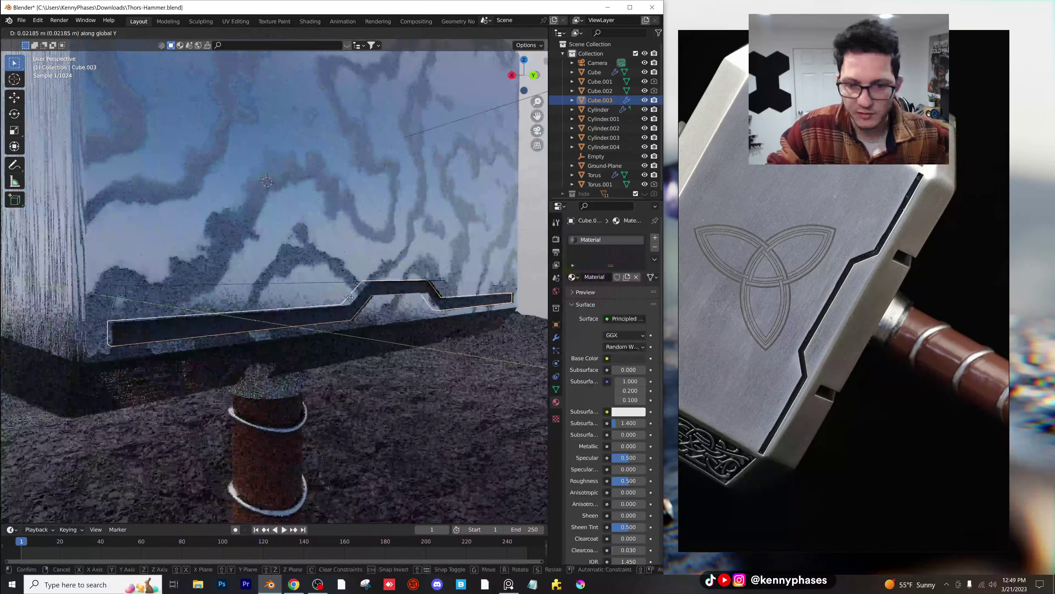
{"action": "left_click", "coordinate": [356, 297]}
{"action": "left_click", "coordinate": [526, 273]}
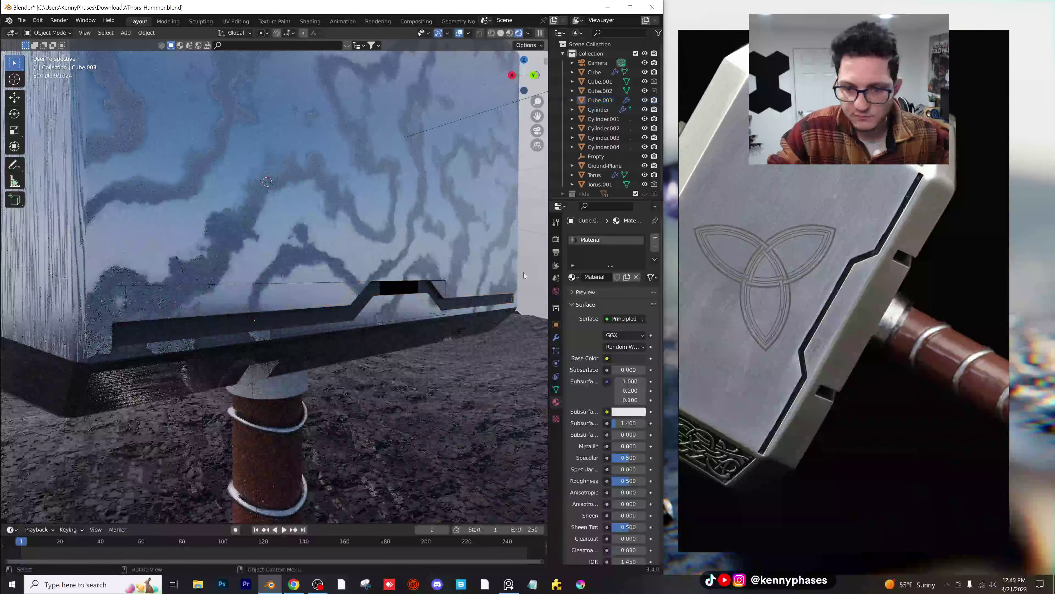
{"action": "left_click", "coordinate": [336, 317]}
{"action": "key", "text": "ctrl+s"}
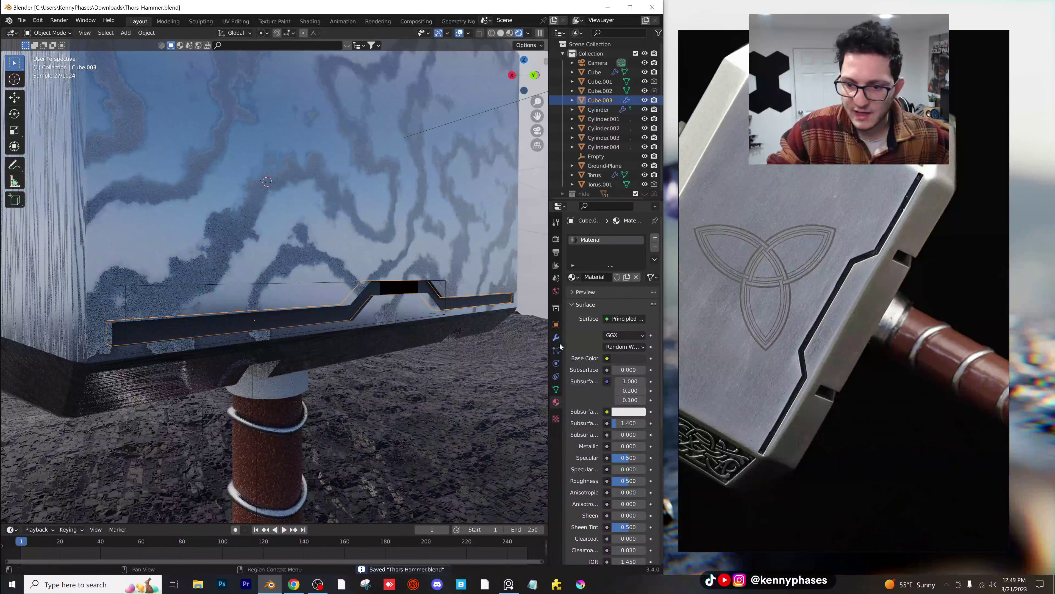
Step: Add a second Mirror modifier to the inlaid bar on the Y axis only, with the hammer head Cube as mirror object
{"action": "left_click", "coordinate": [556, 338]}
{"action": "left_click", "coordinate": [613, 238]}
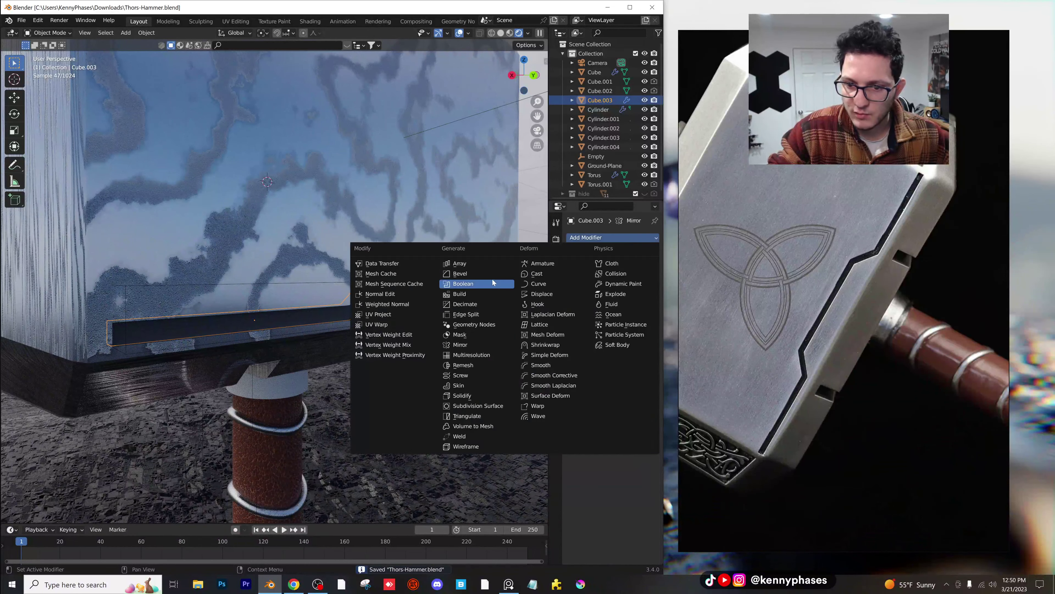
{"action": "left_click", "coordinate": [485, 342]}
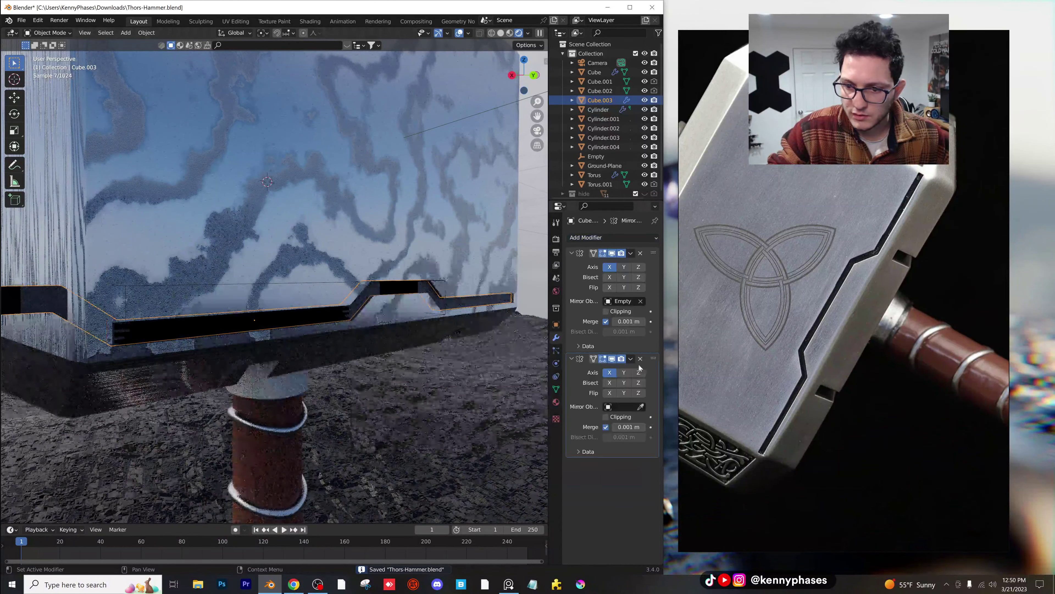
{"action": "left_click", "coordinate": [612, 374]}
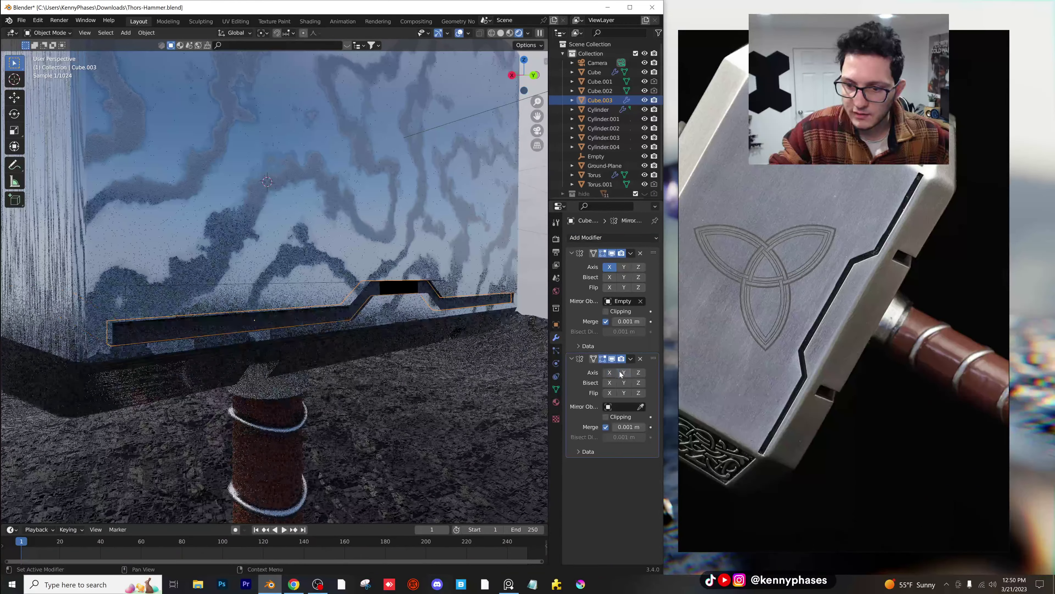
{"action": "left_click", "coordinate": [623, 372]}
{"action": "left_click", "coordinate": [641, 406]}
{"action": "left_click", "coordinate": [359, 192]}
{"action": "scroll", "coordinate": [393, 315], "scroll_direction": "down", "scroll_amount": 4}
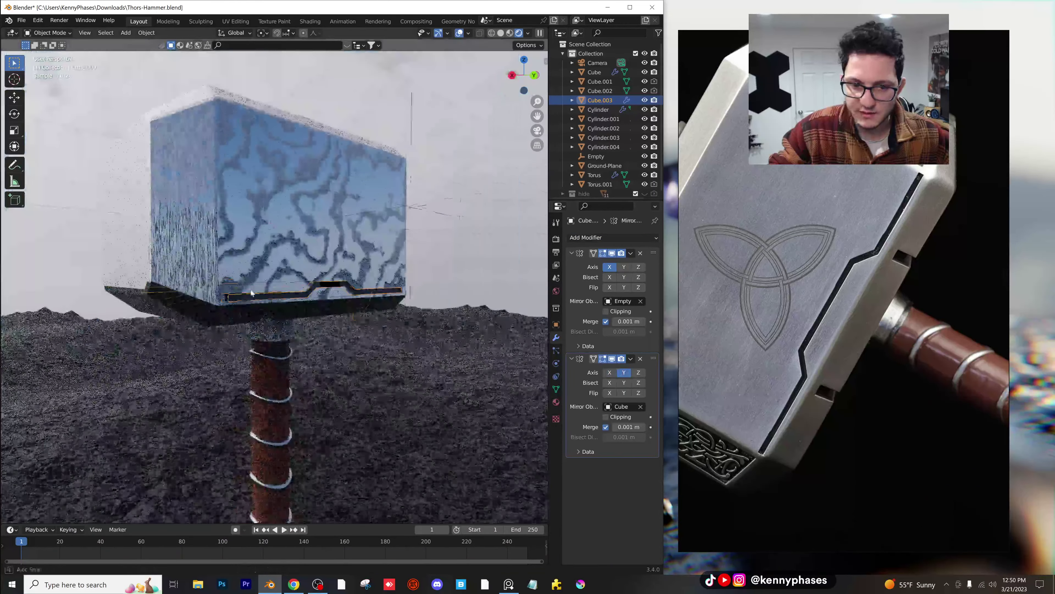
Step: Check the opposite side of the head and try the Y axis of the inlaid bar's first Mirror modifier
{"action": "middle_click_drag", "start_coordinate": [248, 295], "coordinate": [339, 301]}
{"action": "scroll", "coordinate": [347, 308], "scroll_direction": "up", "scroll_amount": 3}
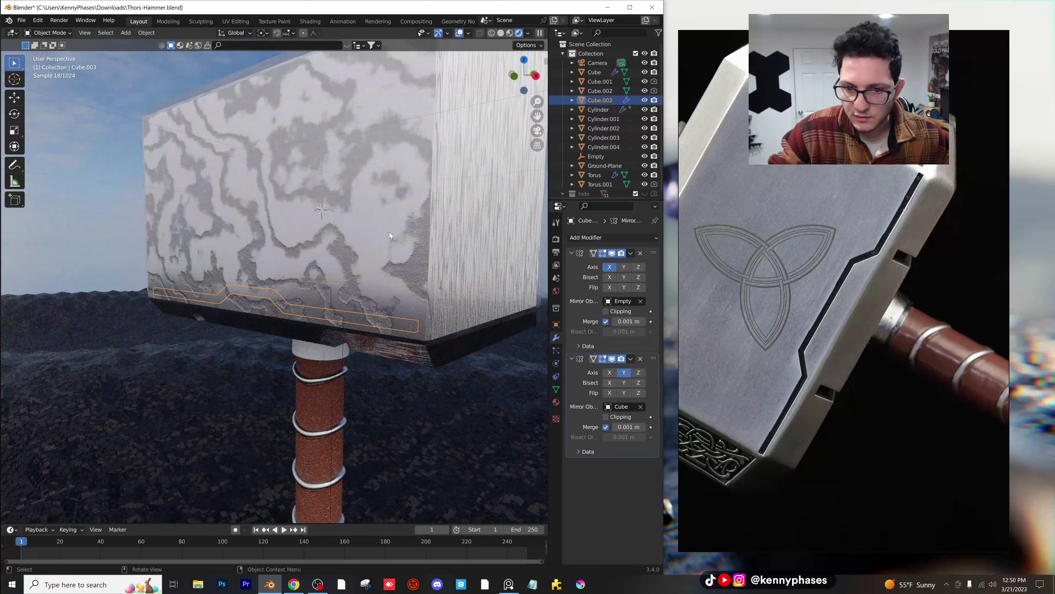
{"action": "left_click", "coordinate": [624, 268]}
{"action": "left_click", "coordinate": [623, 269]}
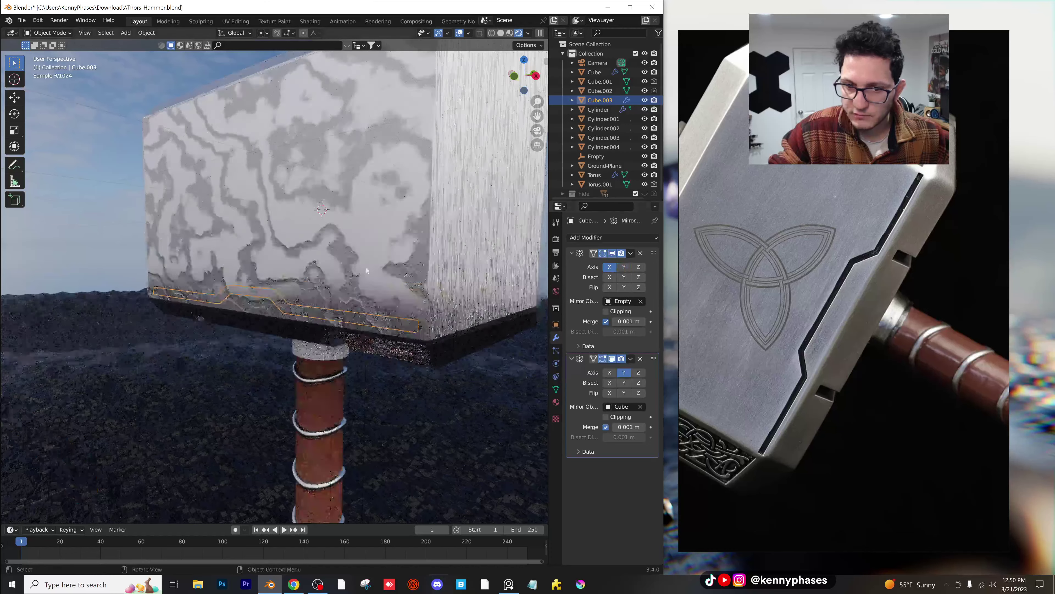
Step: Save the file and inspect the mirrored inlay on both sides of the hammer head
{"action": "middle_click_drag", "start_coordinate": [366, 270], "coordinate": [284, 271]}
{"action": "left_click", "coordinate": [285, 270]}
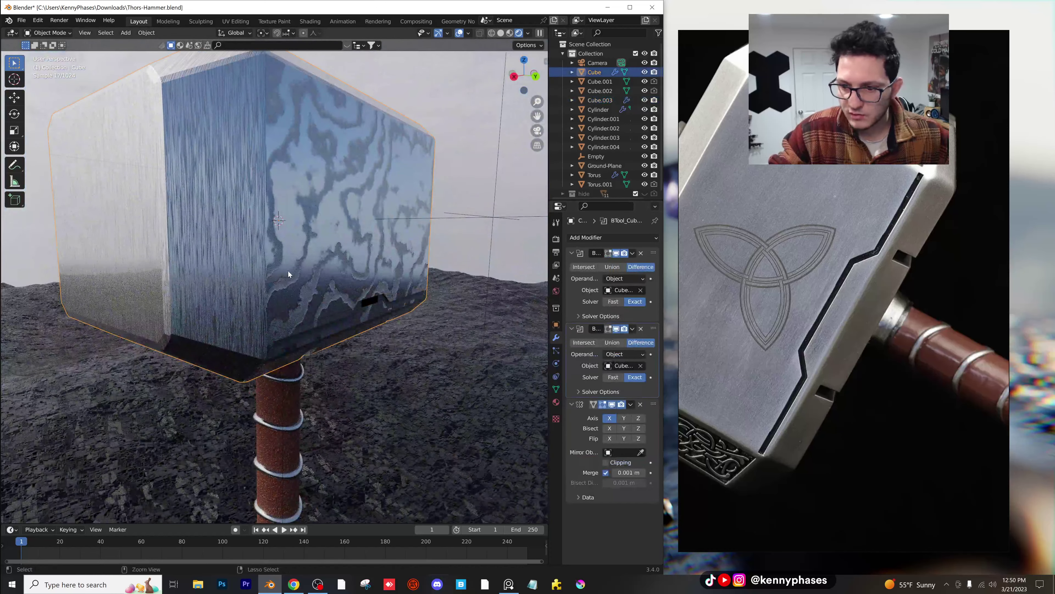
{"action": "key", "text": "ctrl+s"}
{"action": "left_click", "coordinate": [324, 325]}
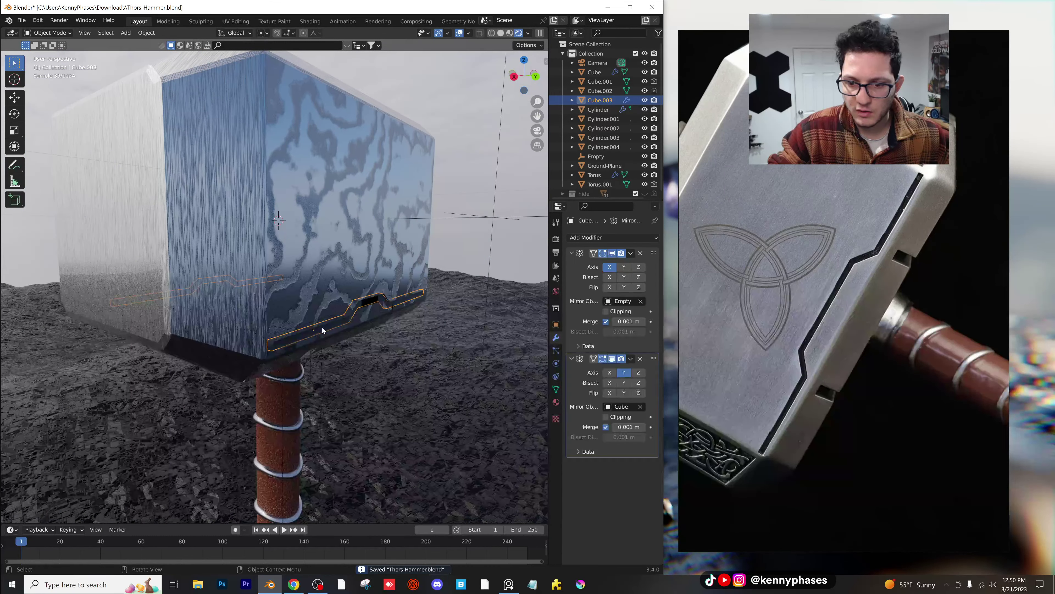
{"action": "scroll", "coordinate": [312, 310], "scroll_direction": "down", "scroll_amount": 3}
{"action": "mouse_move", "coordinate": [317, 311]}
{"action": "middle_mouse_down"}
{"action": "mouse_move", "coordinate": [380, 311]}
{"action": "mouse_move", "coordinate": [300, 314]}
{"action": "middle_mouse_up"}
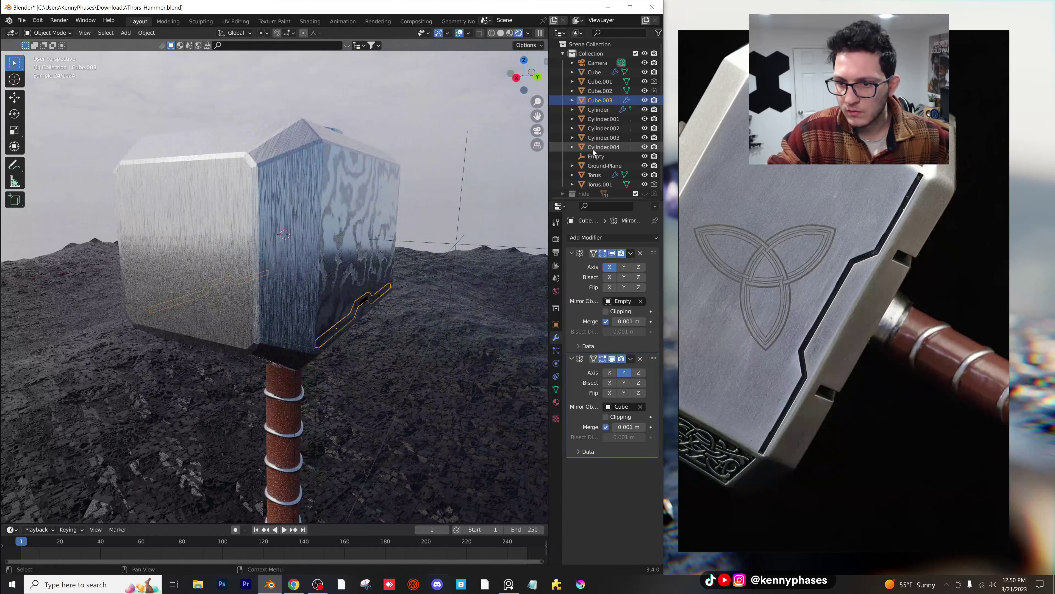
{"action": "scroll", "coordinate": [591, 175], "scroll_direction": "down", "scroll_amount": 1}
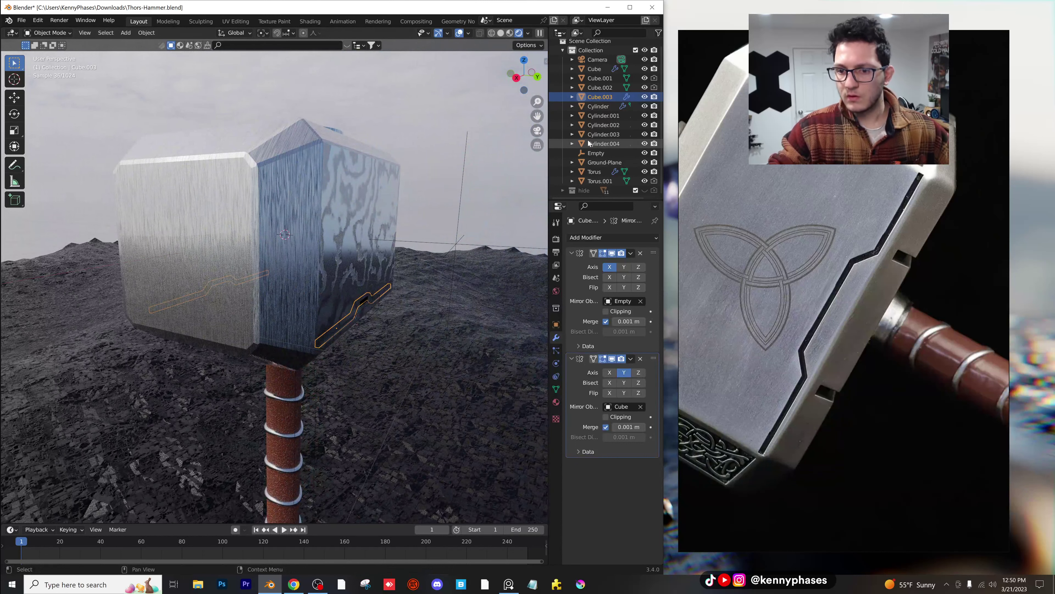
Step: Switch to solid shading and add a Mirror modifier to the groove cutter Cube.002
{"action": "left_click", "coordinate": [500, 32]}
{"action": "middle_click_drag", "start_coordinate": [384, 317], "coordinate": [372, 308]}
{"action": "scroll", "coordinate": [372, 308], "scroll_direction": "up", "scroll_amount": 2}
{"action": "left_click", "coordinate": [315, 310]}
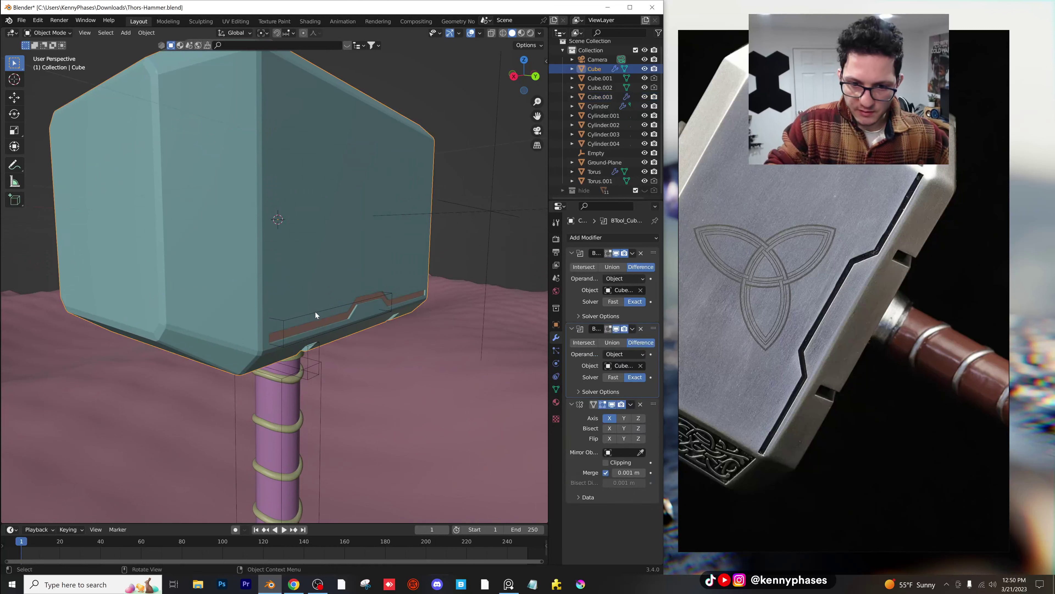
{"action": "left_click", "coordinate": [588, 239]}
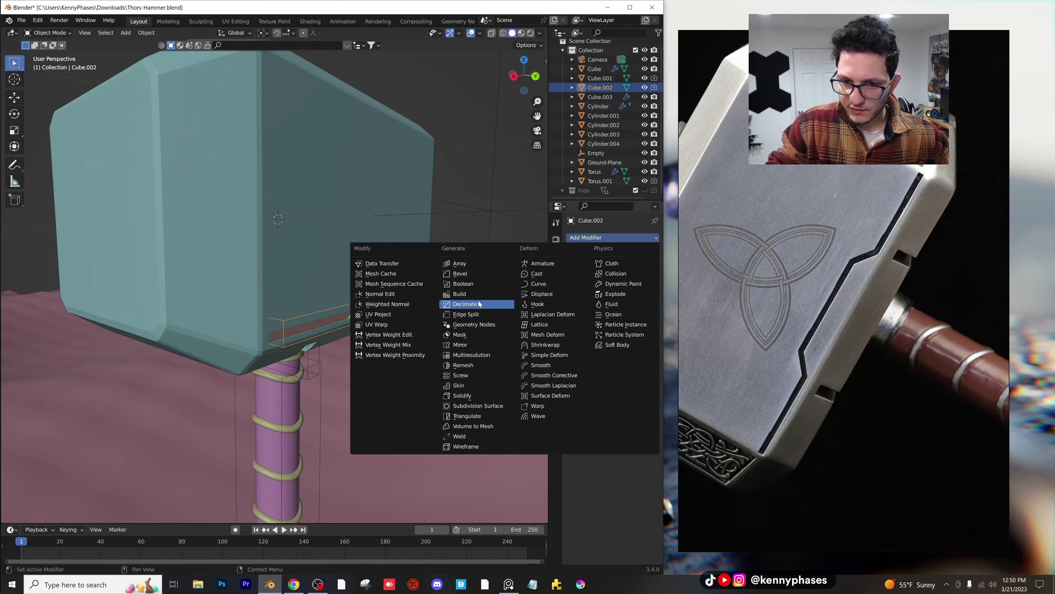
{"action": "left_click", "coordinate": [482, 347]}
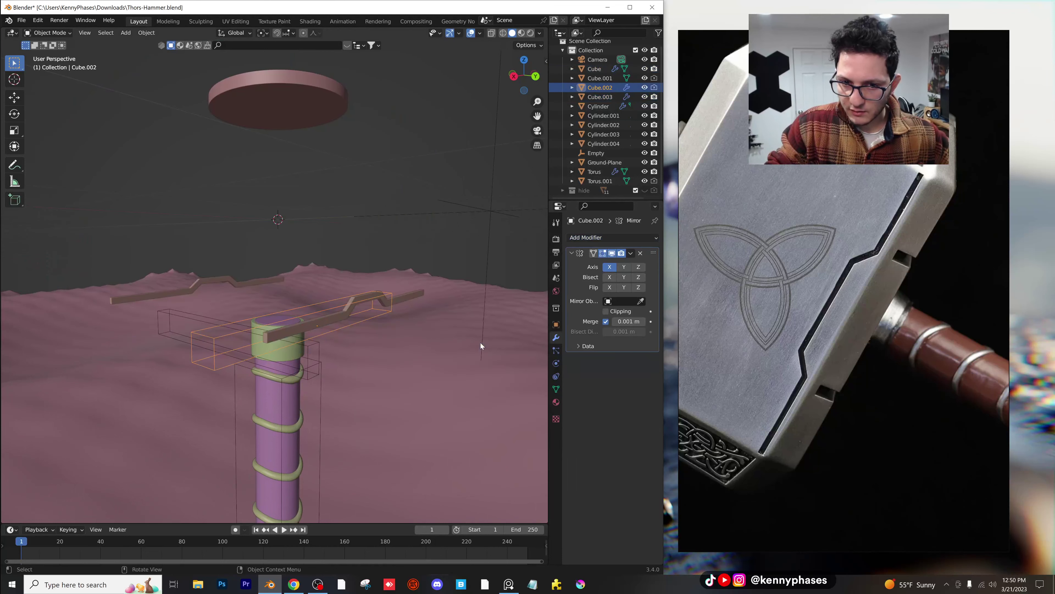
Step: Set the groove cutter's Mirror modifier to the Y axis only, with the disc on top of the head as mirror object
{"action": "mouse_move", "coordinate": [382, 327]}
{"action": "middle_mouse_down"}
{"action": "mouse_move", "coordinate": [325, 311]}
{"action": "mouse_move", "coordinate": [339, 337]}
{"action": "mouse_move", "coordinate": [332, 326]}
{"action": "mouse_move", "coordinate": [375, 322]}
{"action": "middle_mouse_up"}
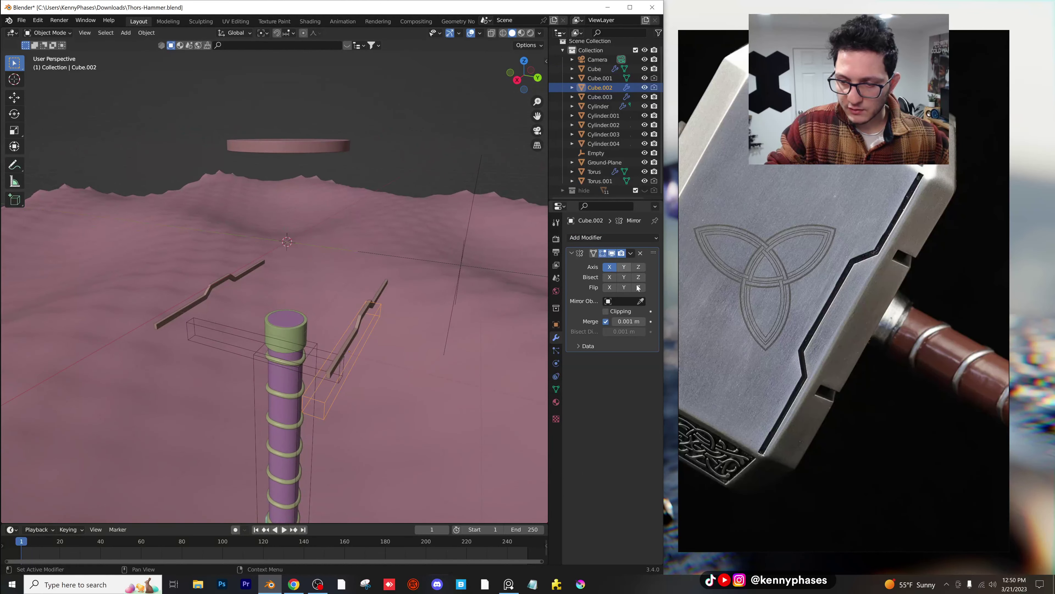
{"action": "left_click", "coordinate": [431, 261]}
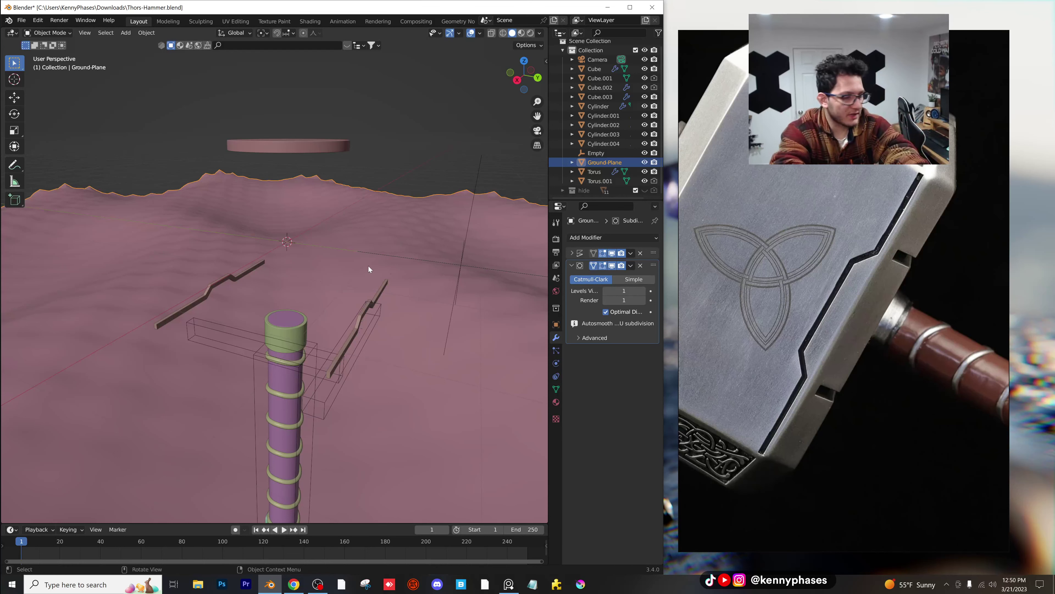
{"action": "left_click", "coordinate": [372, 315]}
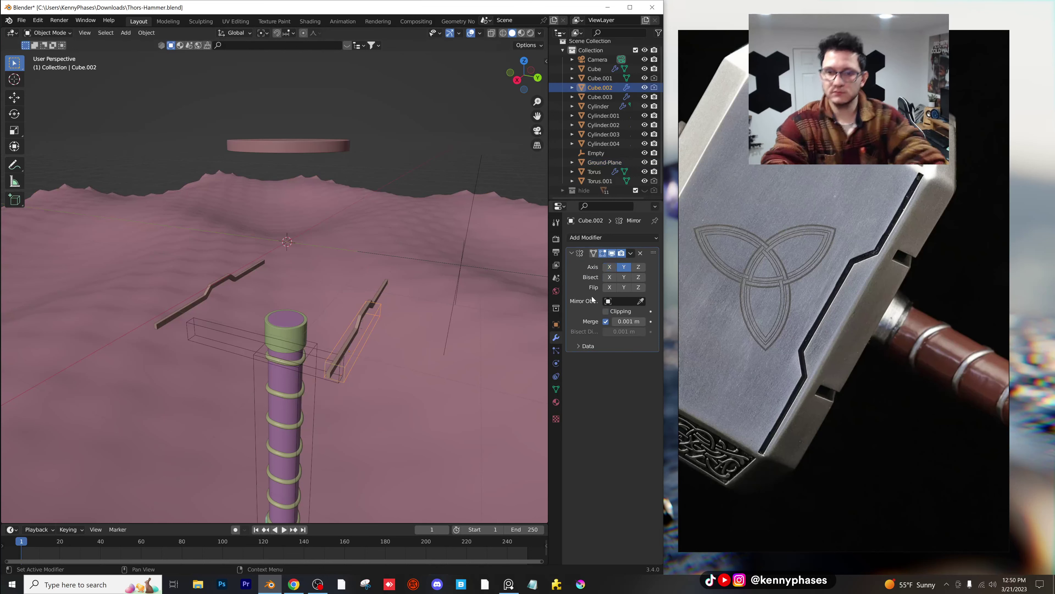
{"action": "left_click", "coordinate": [641, 301]}
{"action": "left_click", "coordinate": [346, 146]}
{"action": "middle_click_drag", "start_coordinate": [346, 236], "coordinate": [327, 284]}
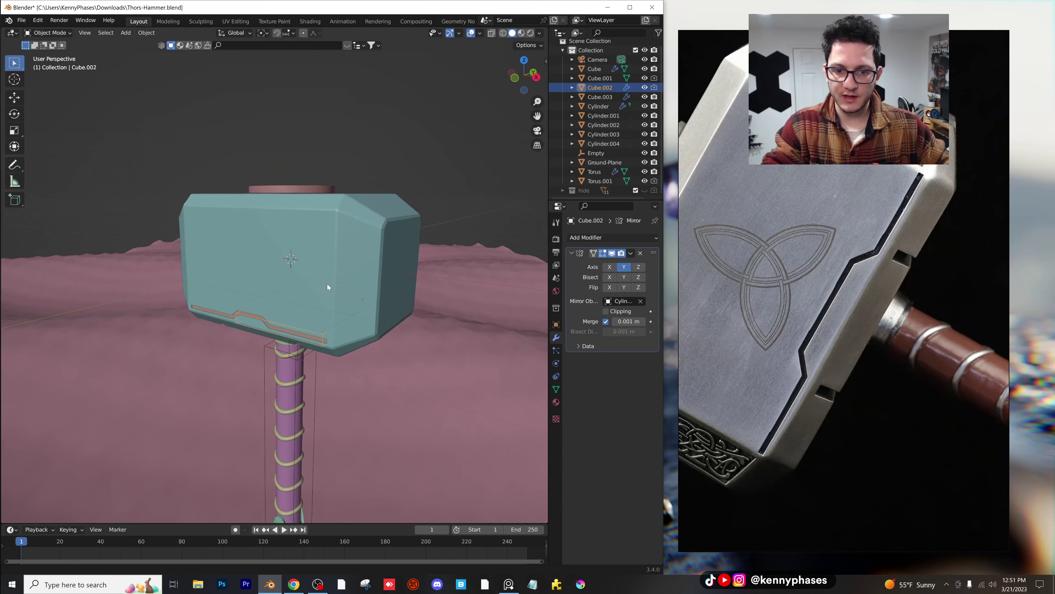
Step: Save the file and switch the viewport back to rendered shading
{"action": "key", "text": "ctrl+s"}
{"action": "key", "text": "z"}
{"action": "left_click", "coordinate": [395, 103]}
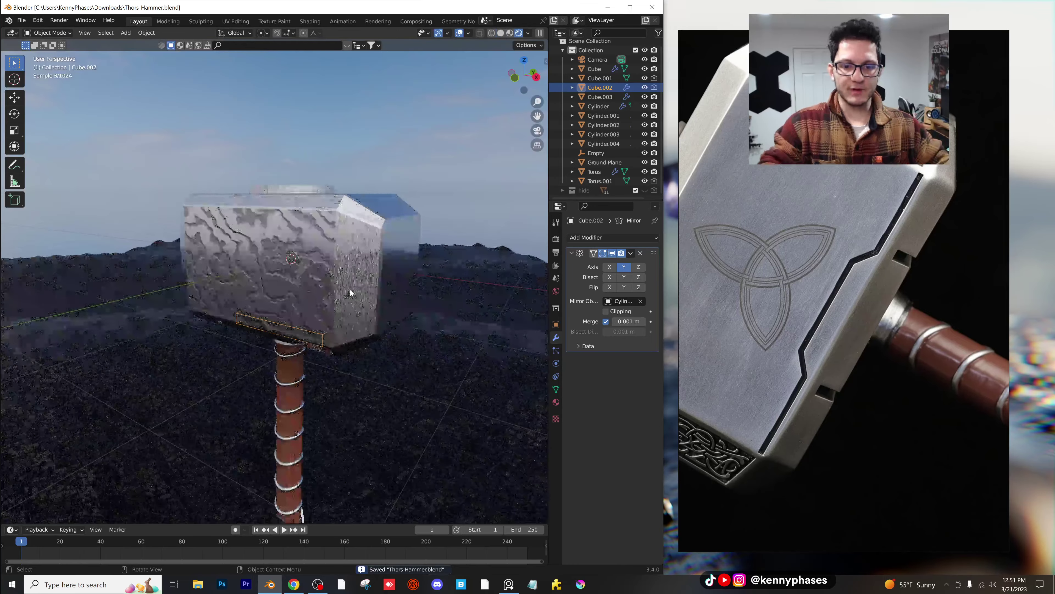
Step: Set the base color of the inlaid bar's material to black
{"action": "middle_click_drag", "start_coordinate": [326, 309], "coordinate": [354, 333]}
{"action": "scroll", "coordinate": [326, 302], "scroll_direction": "up", "scroll_amount": 2}
{"action": "left_click", "coordinate": [355, 333]}
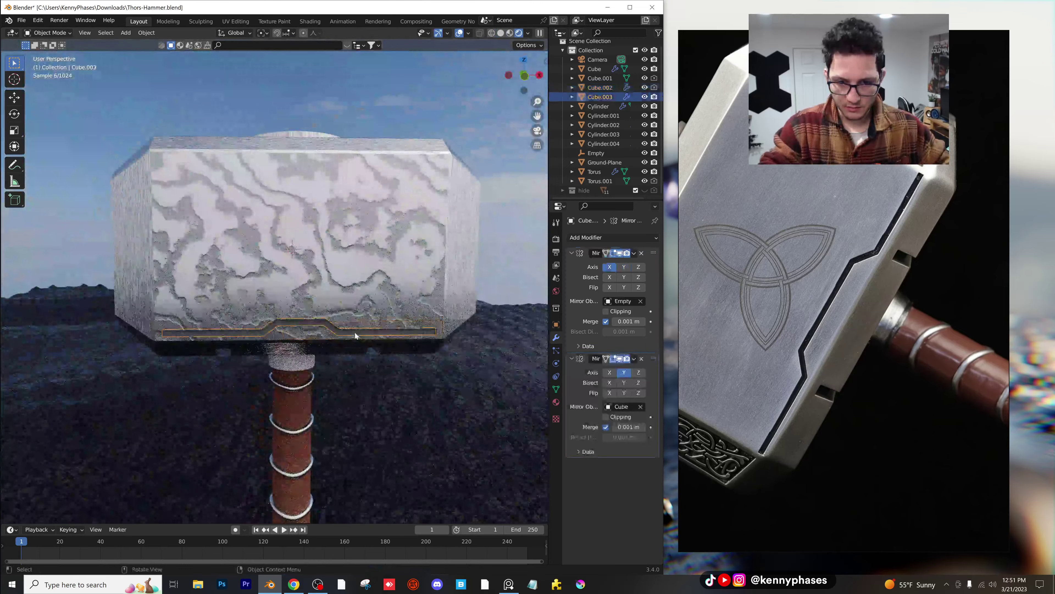
{"action": "left_click", "coordinate": [556, 402]}
{"action": "left_click", "coordinate": [640, 358]}
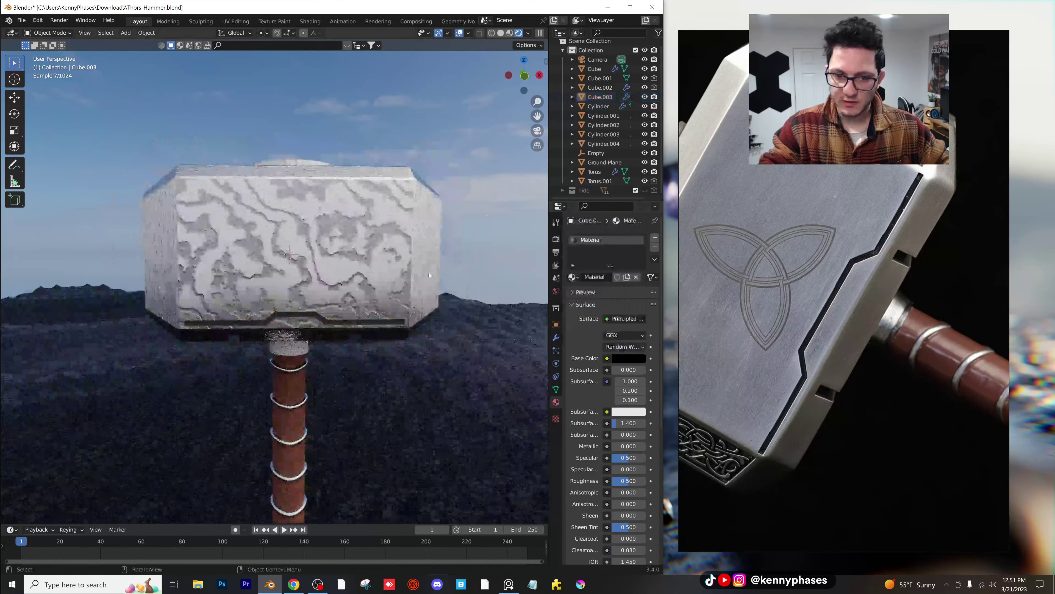
Step: Set the Array modifier count of the handle's wire rings to 8
{"action": "scroll", "coordinate": [428, 275], "scroll_direction": "down", "scroll_amount": 5}
{"action": "middle_click_drag", "start_coordinate": [413, 284], "coordinate": [303, 301]}
{"action": "scroll", "coordinate": [312, 292], "scroll_direction": "up", "scroll_amount": 5}
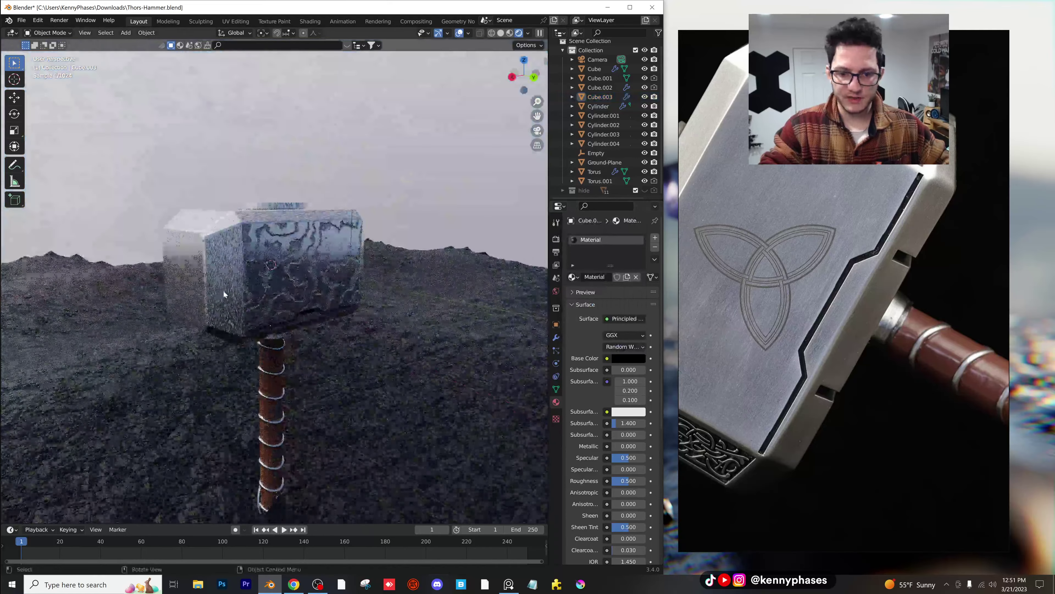
{"action": "middle_click_drag", "start_coordinate": [223, 290], "coordinate": [287, 341]}
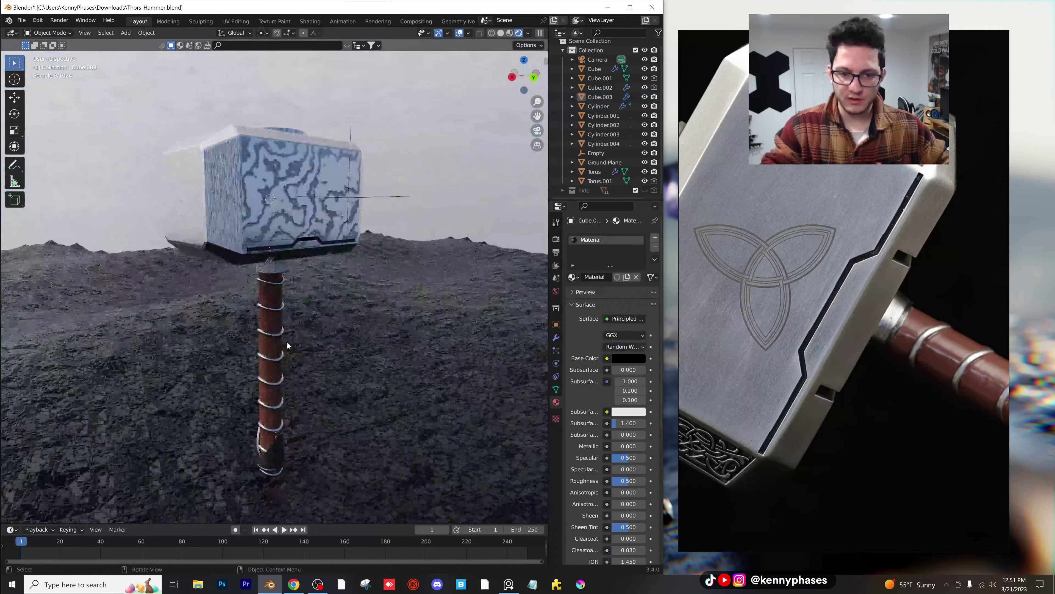
{"action": "scroll", "coordinate": [288, 342], "scroll_direction": "up", "scroll_amount": 4}
{"action": "scroll", "coordinate": [308, 272], "scroll_direction": "up", "scroll_amount": 4}
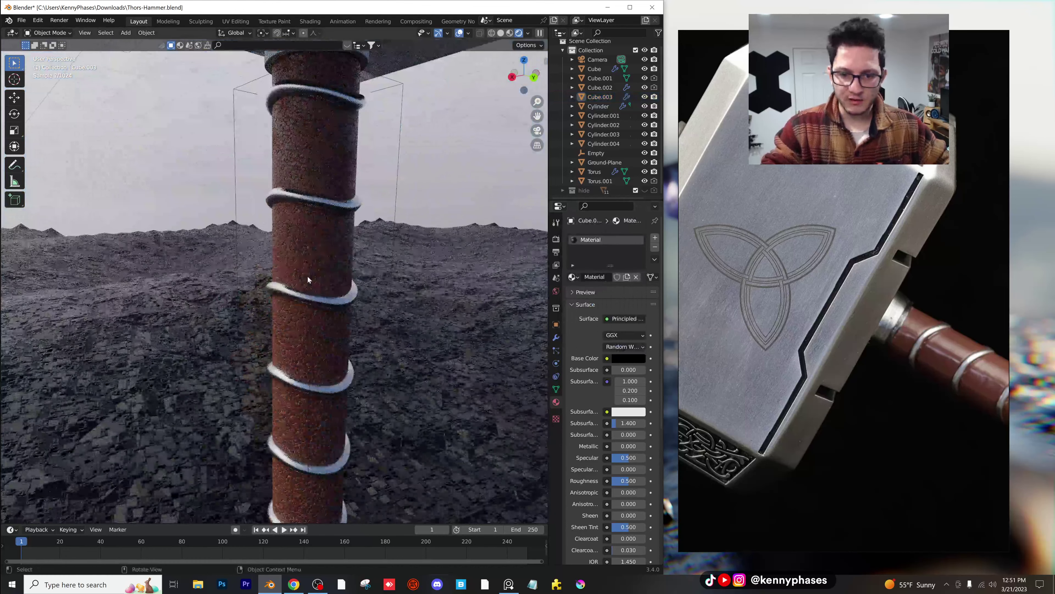
{"action": "left_click", "coordinate": [358, 202]}
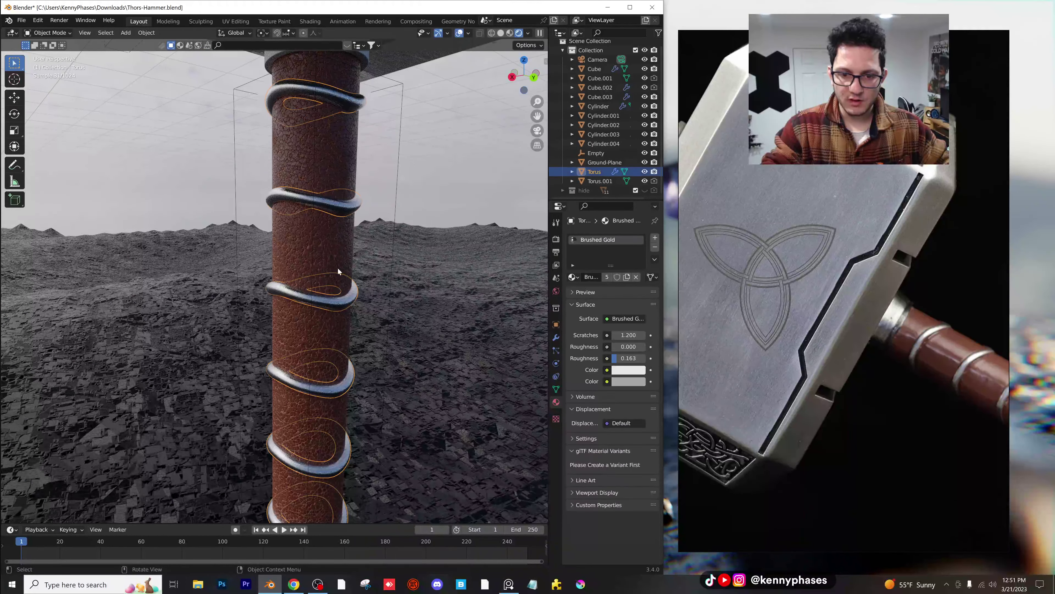
{"action": "scroll", "coordinate": [340, 316], "scroll_direction": "down", "scroll_amount": 5}
{"action": "middle_click_drag", "start_coordinate": [330, 335], "coordinate": [327, 320]}
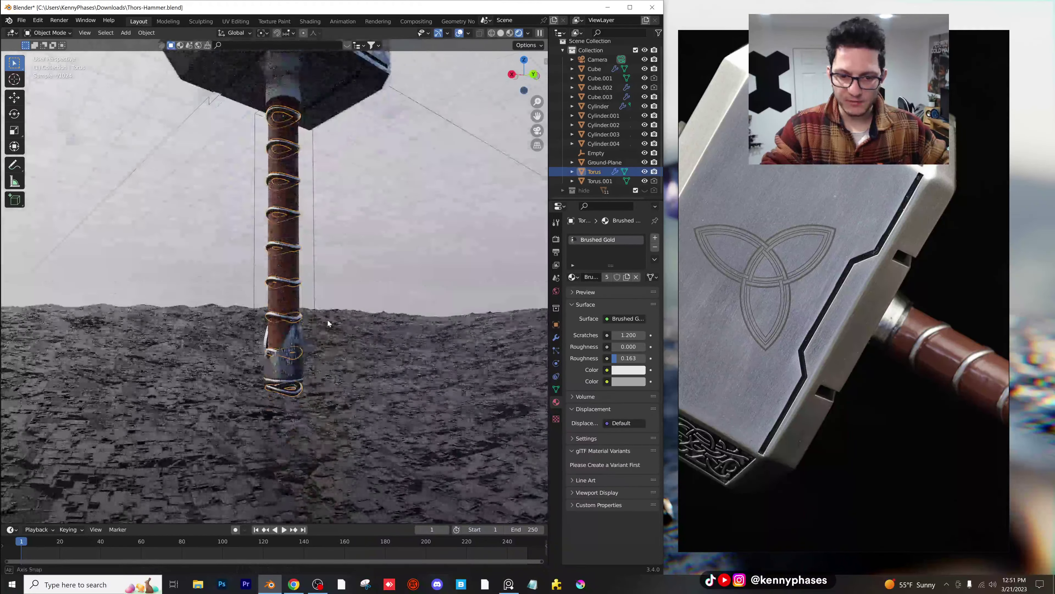
{"action": "left_click", "coordinate": [551, 339]}
{"action": "left_click", "coordinate": [571, 265]}
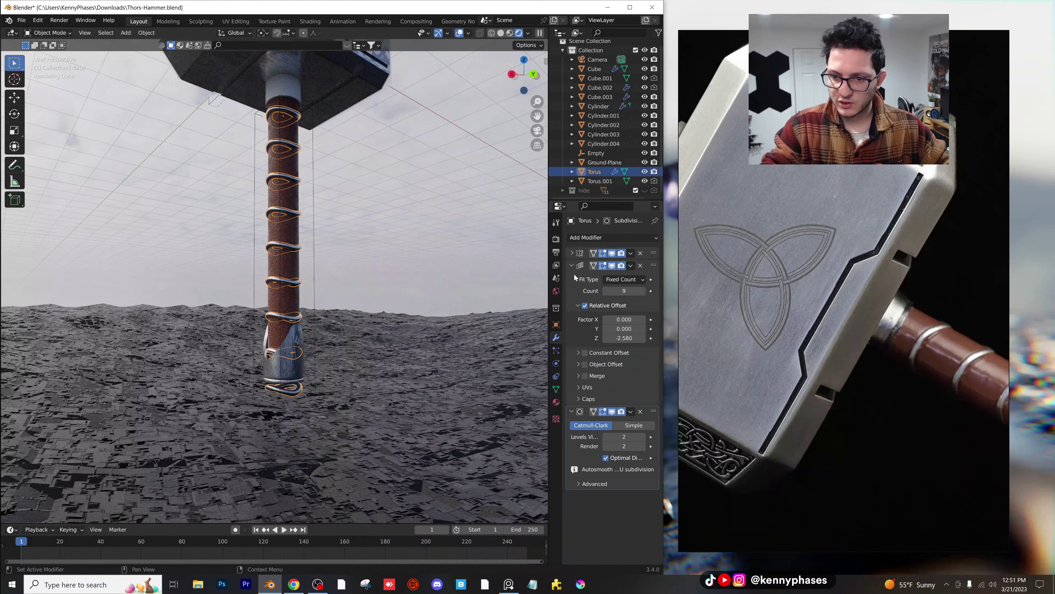
{"action": "left_click", "coordinate": [605, 291]}
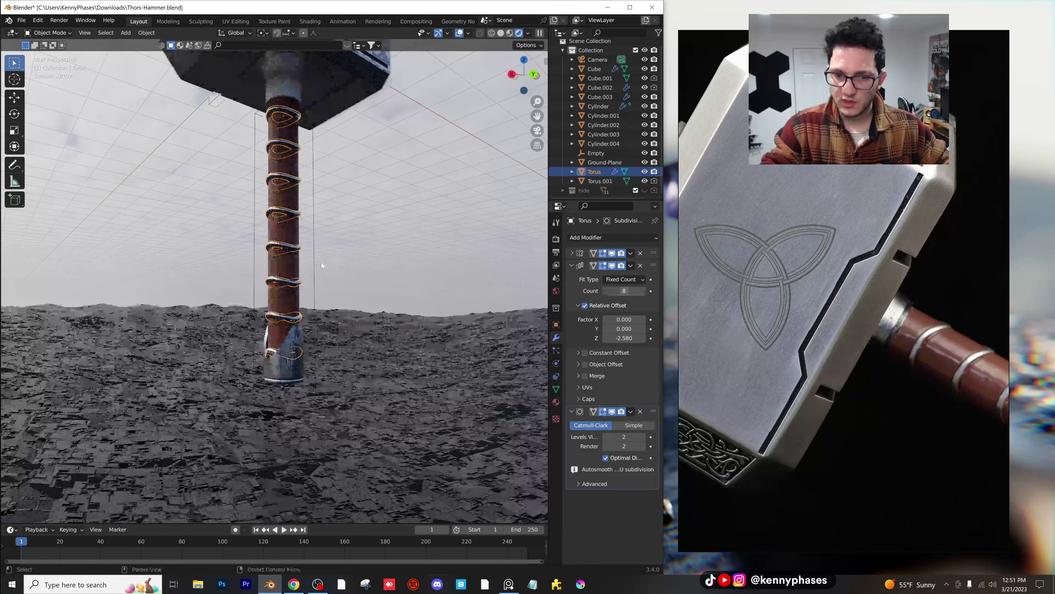
Step: Return to solid shading, look over the whole hammer, and save the file
{"action": "middle_click_drag", "start_coordinate": [321, 262], "coordinate": [243, 261], "text": "shift"}
{"action": "scroll", "coordinate": [335, 287], "scroll_direction": "down", "scroll_amount": 1}
{"action": "scroll", "coordinate": [346, 217], "scroll_direction": "down", "scroll_amount": 3}
{"action": "mouse_move", "coordinate": [346, 217]}
{"action": "middle_mouse_down", "text": "shift"}
{"action": "mouse_move", "coordinate": [324, 278]}
{"action": "mouse_move", "coordinate": [271, 279]}
{"action": "mouse_move", "coordinate": [226, 253]}
{"action": "mouse_move", "coordinate": [188, 146]}
{"action": "middle_mouse_up", "text": "shift"}
{"action": "key", "text": "z"}
{"action": "scroll", "coordinate": [279, 282], "scroll_direction": "down", "scroll_amount": 1}
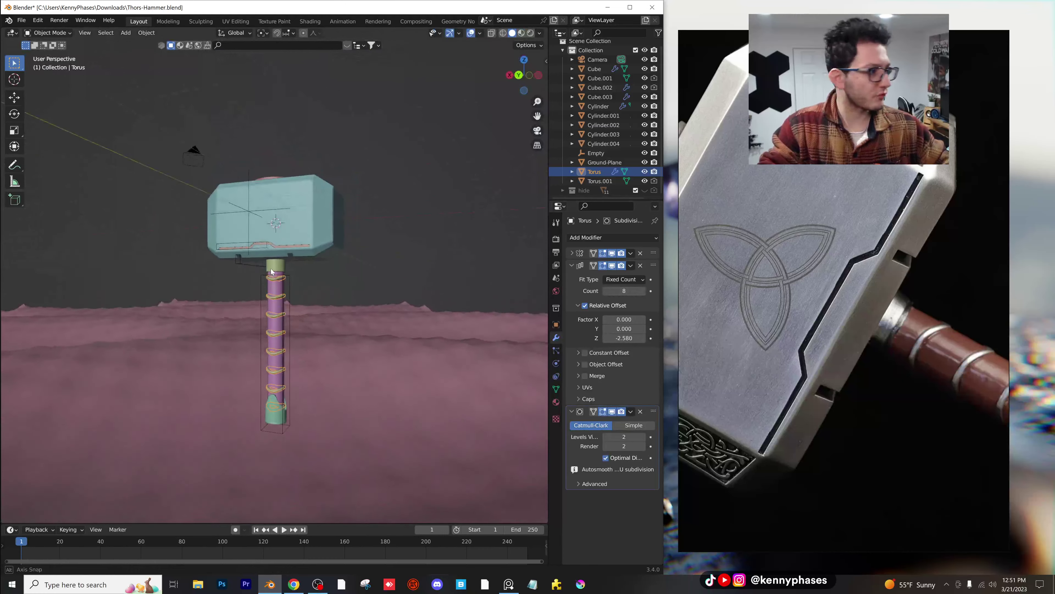
{"action": "scroll", "coordinate": [176, 134], "scroll_direction": "up", "scroll_amount": 6}
{"action": "middle_click_drag", "start_coordinate": [339, 282], "coordinate": [384, 289]}
{"action": "scroll", "coordinate": [357, 267], "scroll_direction": "down", "scroll_amount": 2}
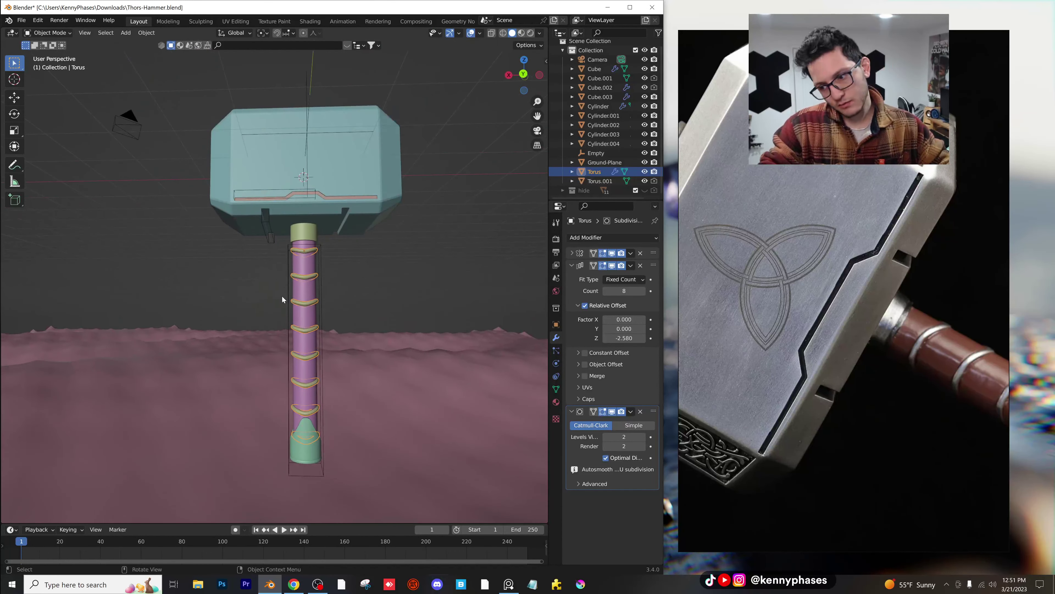
{"action": "mouse_move", "coordinate": [283, 296]}
{"action": "middle_mouse_down"}
{"action": "mouse_move", "coordinate": [359, 279]}
{"action": "mouse_move", "coordinate": [316, 290]}
{"action": "mouse_move", "coordinate": [314, 332]}
{"action": "mouse_move", "coordinate": [432, 322]}
{"action": "mouse_move", "coordinate": [302, 334]}
{"action": "mouse_move", "coordinate": [327, 316]}
{"action": "mouse_move", "coordinate": [330, 285]}
{"action": "mouse_move", "coordinate": [291, 290]}
{"action": "middle_mouse_up"}
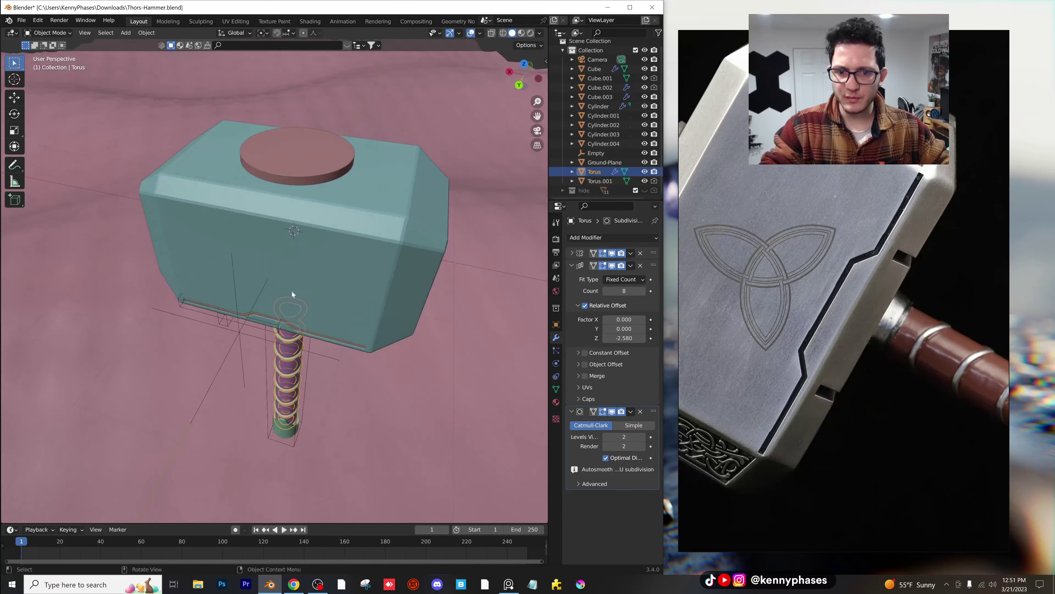
{"action": "key", "text": "ctrl+s"}
Step: Add a Curly Curve object to the scene
{"action": "middle_click_drag", "start_coordinate": [433, 206], "coordinate": [312, 258]}
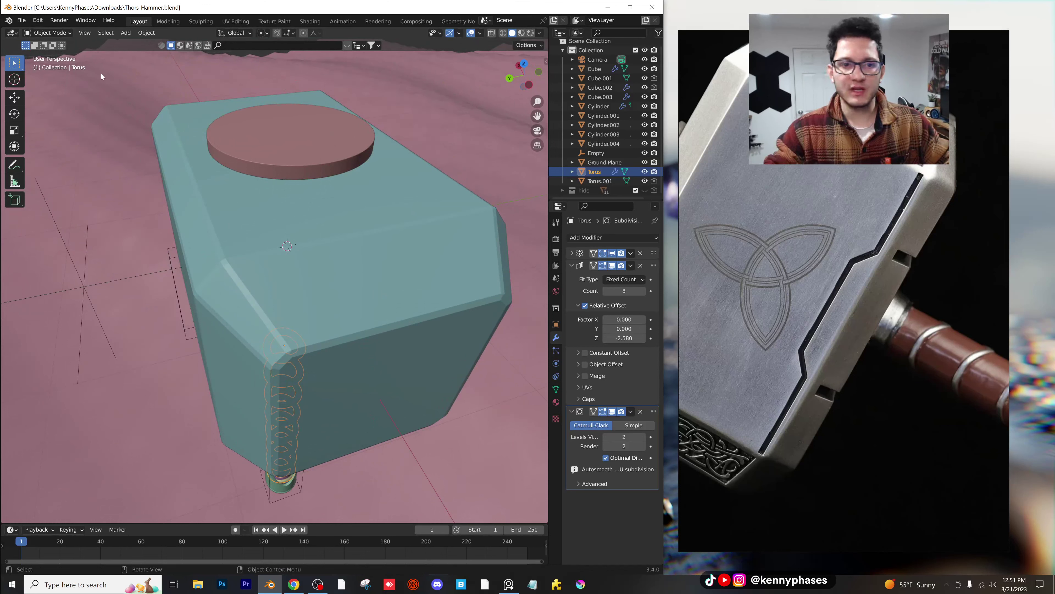
{"action": "left_click", "coordinate": [124, 33]}
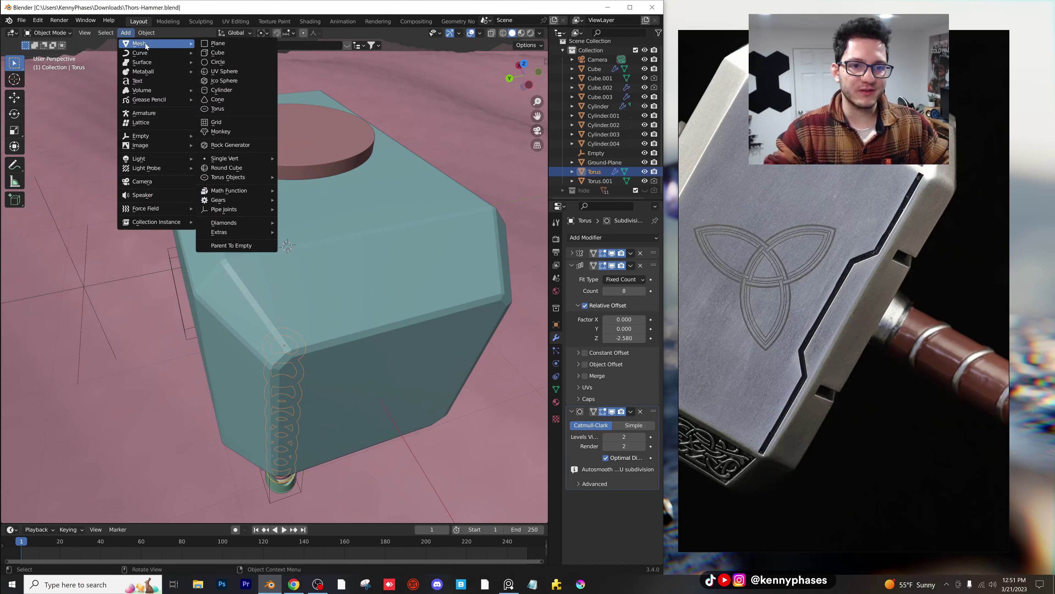
{"action": "mouse_move", "coordinate": [128, 55]}
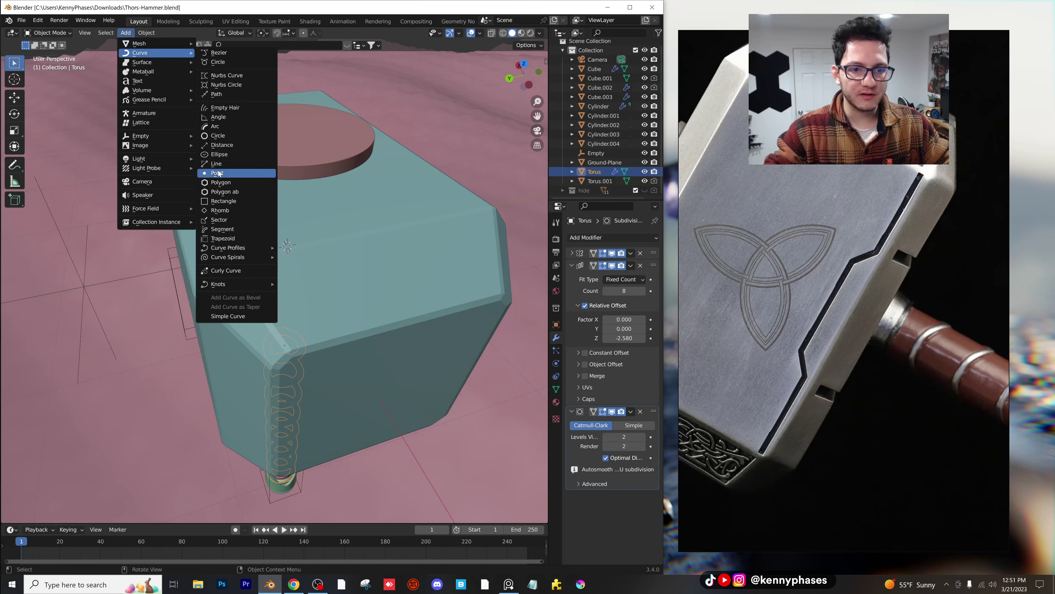
{"action": "mouse_move", "coordinate": [240, 258]}
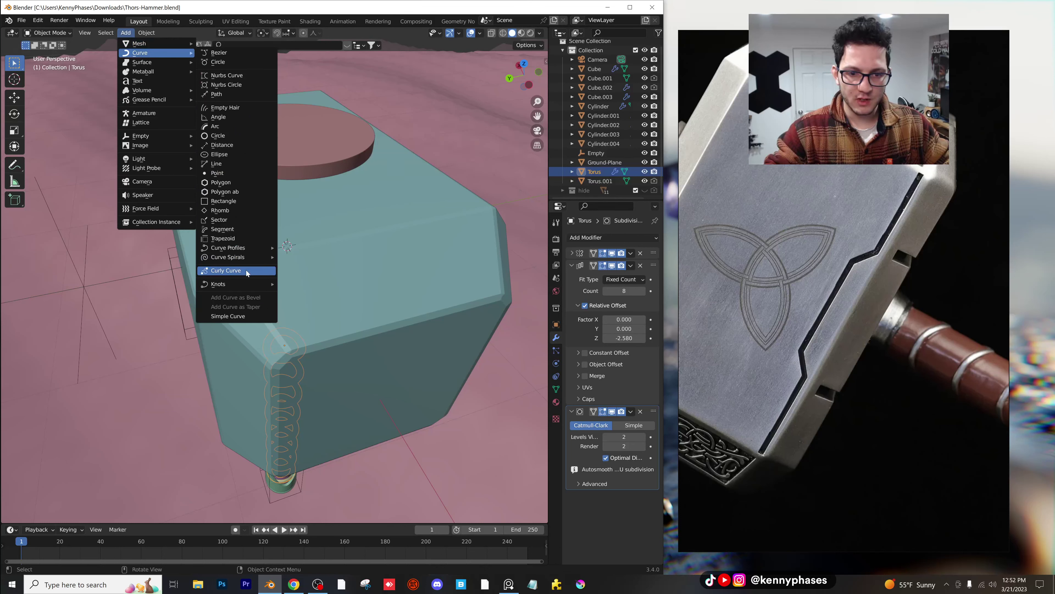
{"action": "left_click", "coordinate": [245, 270]}
Step: Move the curly curve 1.5692 m up along Z so it sits above the hammer head
{"action": "scroll", "coordinate": [245, 270], "scroll_direction": "down", "scroll_amount": 3}
{"action": "middle_click_drag", "start_coordinate": [246, 270], "coordinate": [326, 294]}
{"action": "key", "text": "Tab"}
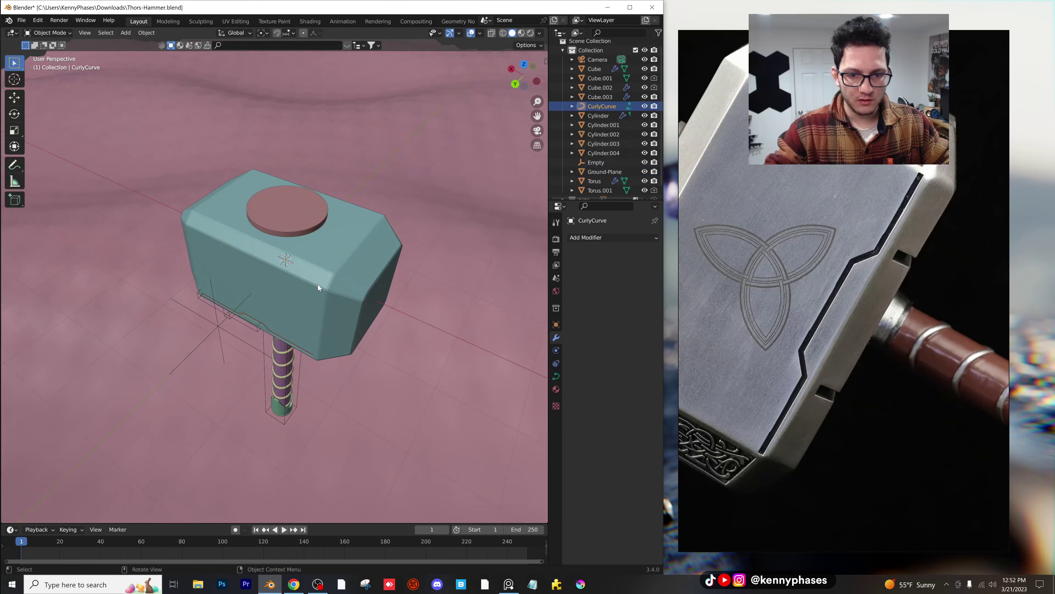
{"action": "key", "text": "g"}
{"action": "key", "text": "z"}
{"action": "left_click", "coordinate": [314, 212]}
{"action": "scroll", "coordinate": [298, 265], "scroll_direction": "up", "scroll_amount": 4}
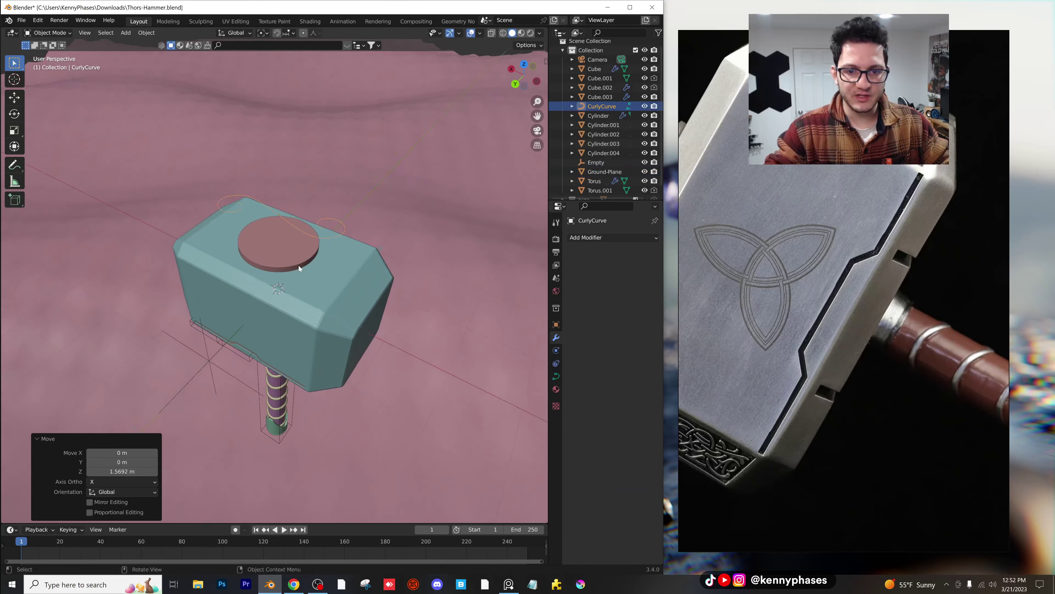
{"action": "middle_click_drag", "start_coordinate": [305, 236], "coordinate": [292, 266], "text": "shift"}
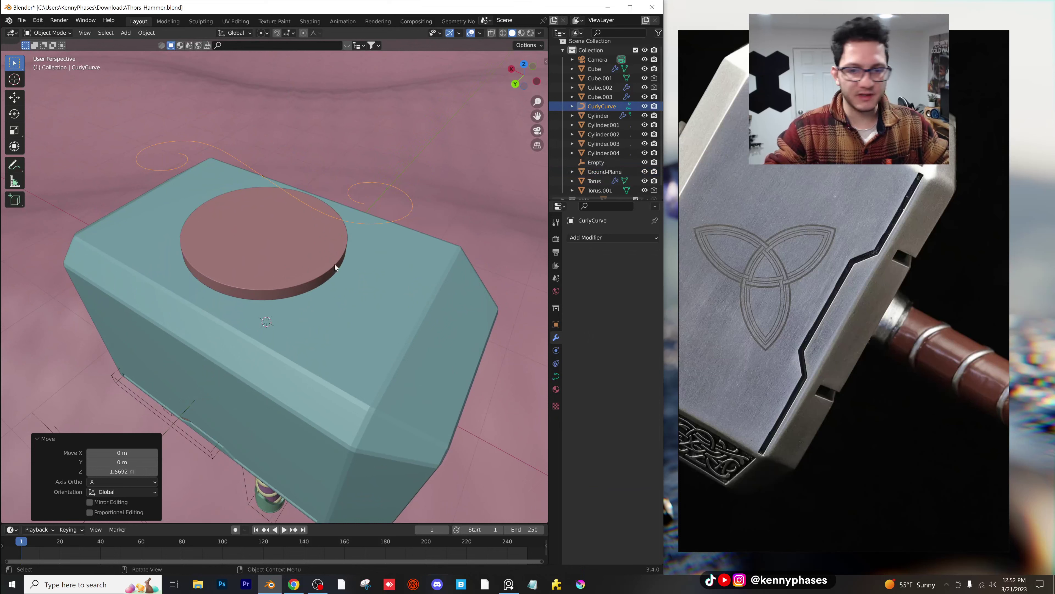
Step: Set the curly curve's round bevel depth to 0.04 m and try out the Object and Profile bevel types
{"action": "left_click", "coordinate": [556, 376]}
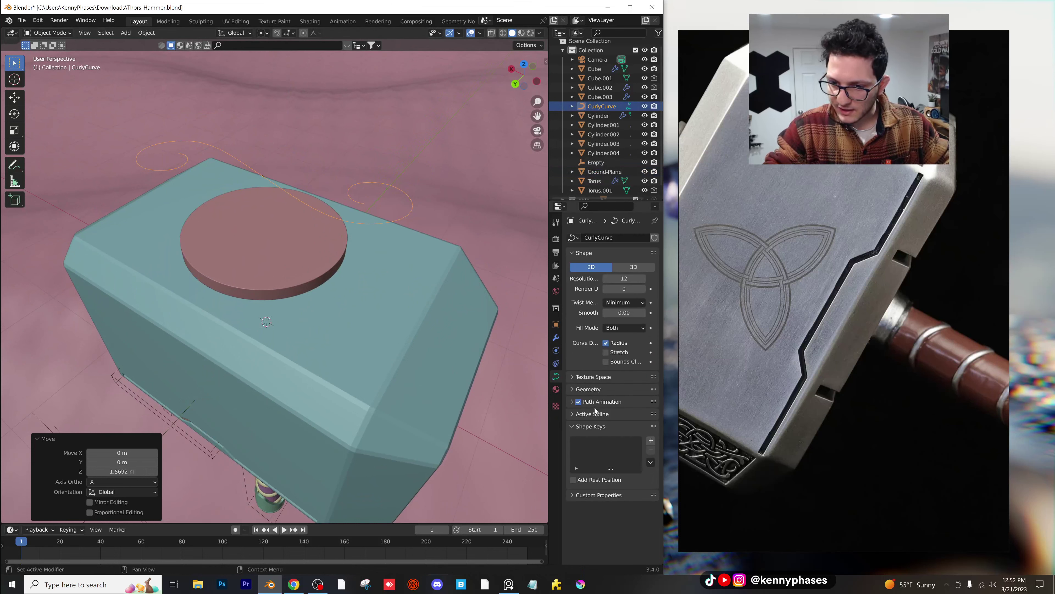
{"action": "left_click", "coordinate": [595, 390]}
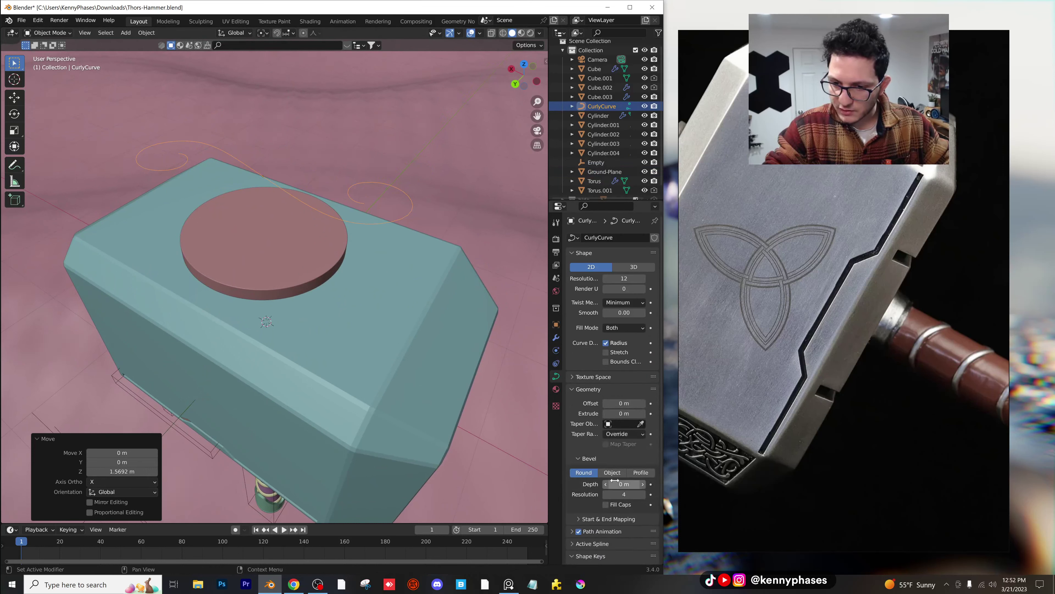
{"action": "mouse_move", "coordinate": [615, 481]}
{"action": "left_mouse_down"}
{"action": "mouse_move", "coordinate": [648, 481]}
{"action": "mouse_move", "coordinate": [620, 481]}
{"action": "left_mouse_up"}
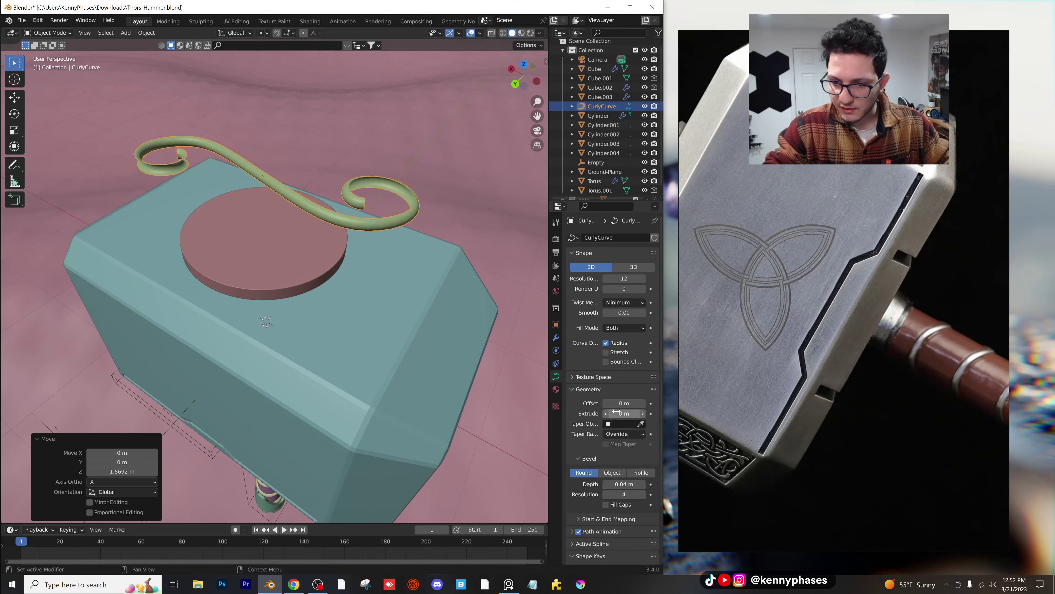
{"action": "left_click", "coordinate": [616, 472]}
{"action": "left_click", "coordinate": [644, 473]}
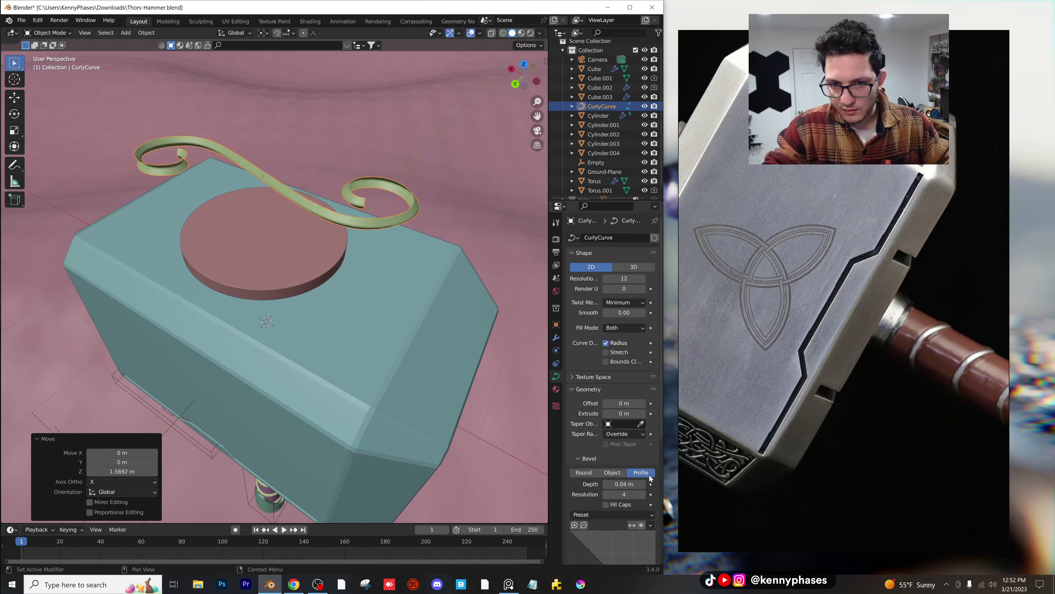
{"action": "left_click", "coordinate": [593, 473]}
Step: Scale the curly curve above the hammer head down to about 0.489 of its size
{"action": "middle_click_drag", "start_coordinate": [383, 248], "coordinate": [363, 360]}
{"action": "scroll", "coordinate": [407, 224], "scroll_direction": "up", "scroll_amount": 2}
{"action": "scroll", "coordinate": [382, 233], "scroll_direction": "down", "scroll_amount": 5}
{"action": "key", "text": "s"}
{"action": "left_click", "coordinate": [363, 231]}
{"action": "scroll", "coordinate": [348, 238], "scroll_direction": "up", "scroll_amount": 5}
{"action": "scroll", "coordinate": [362, 360], "scroll_direction": "down", "scroll_amount": 1}
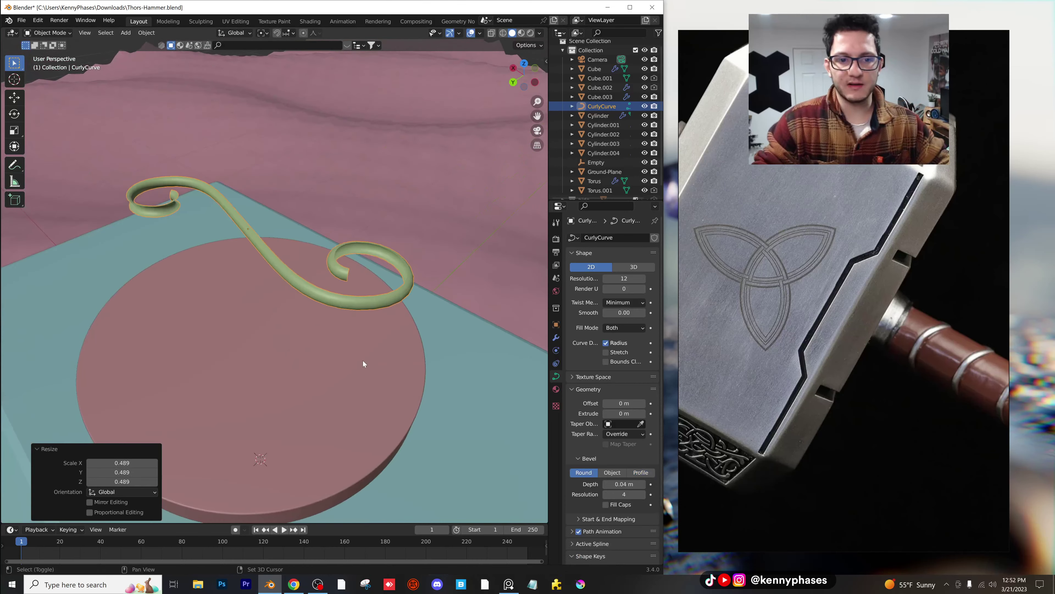
Step: Set the curly curve's geometry offset and extrude to 0.01 m each and its bevel depth to 0
{"action": "scroll", "coordinate": [308, 276], "scroll_direction": "down", "scroll_amount": 4}
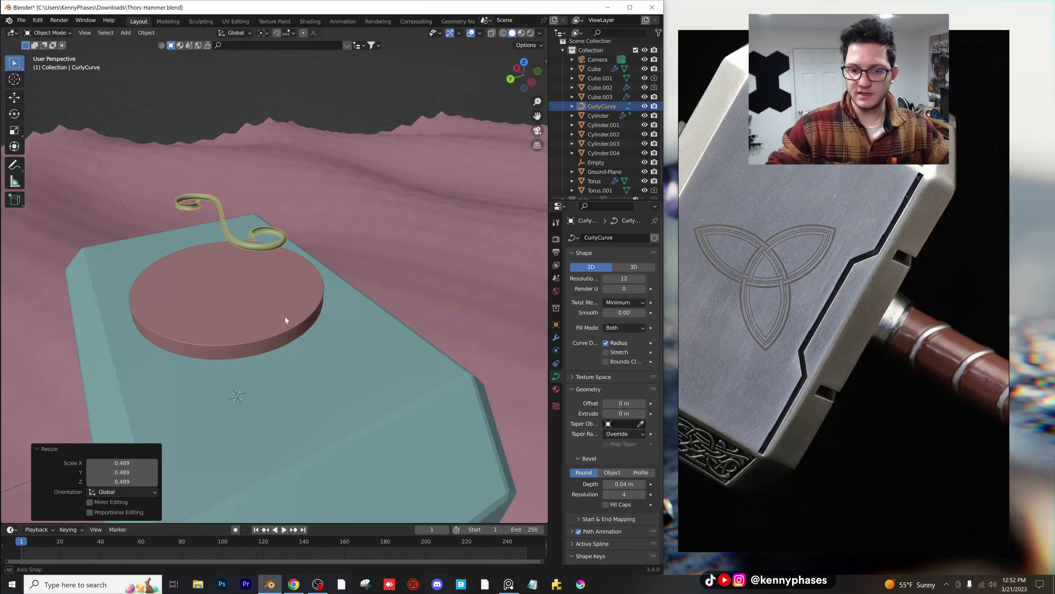
{"action": "middle_click_drag", "start_coordinate": [285, 317], "coordinate": [325, 234]}
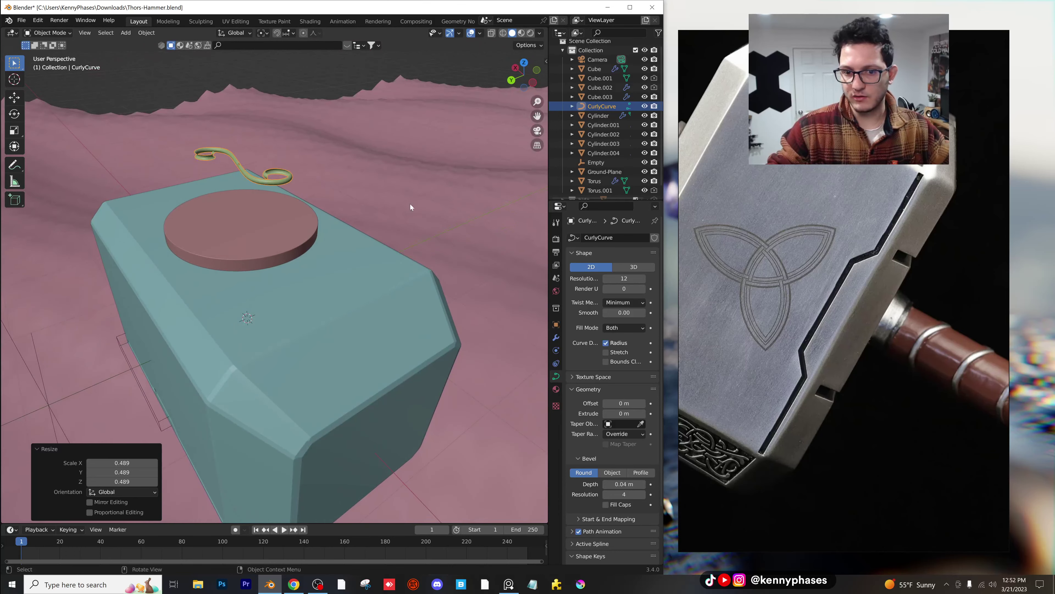
{"action": "middle_click_drag", "start_coordinate": [269, 254], "coordinate": [271, 279]}
{"action": "scroll", "coordinate": [294, 270], "scroll_direction": "up", "scroll_amount": 2}
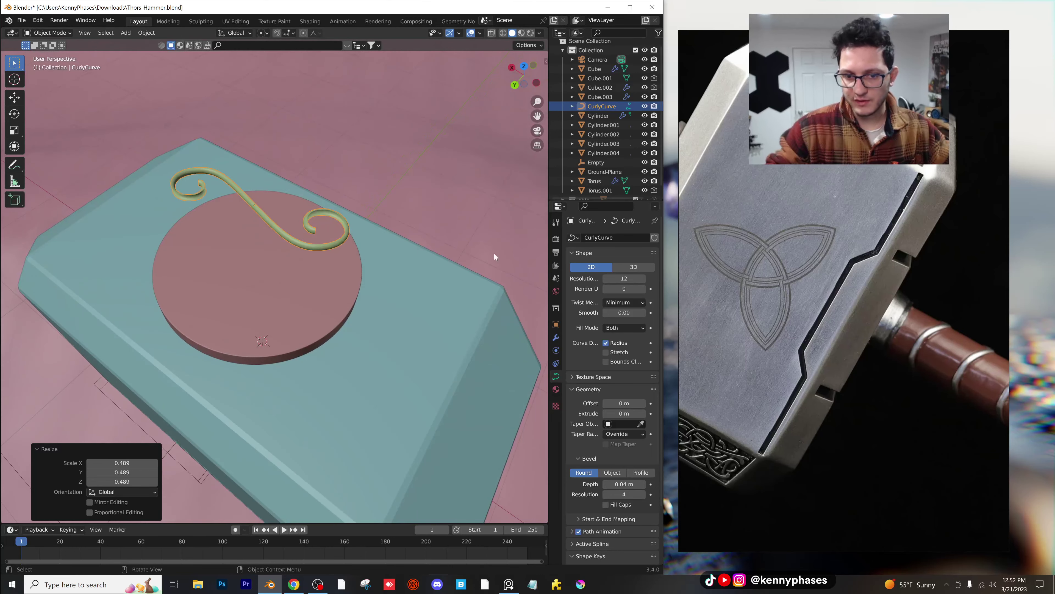
{"action": "scroll", "coordinate": [315, 269], "scroll_direction": "up", "scroll_amount": 3}
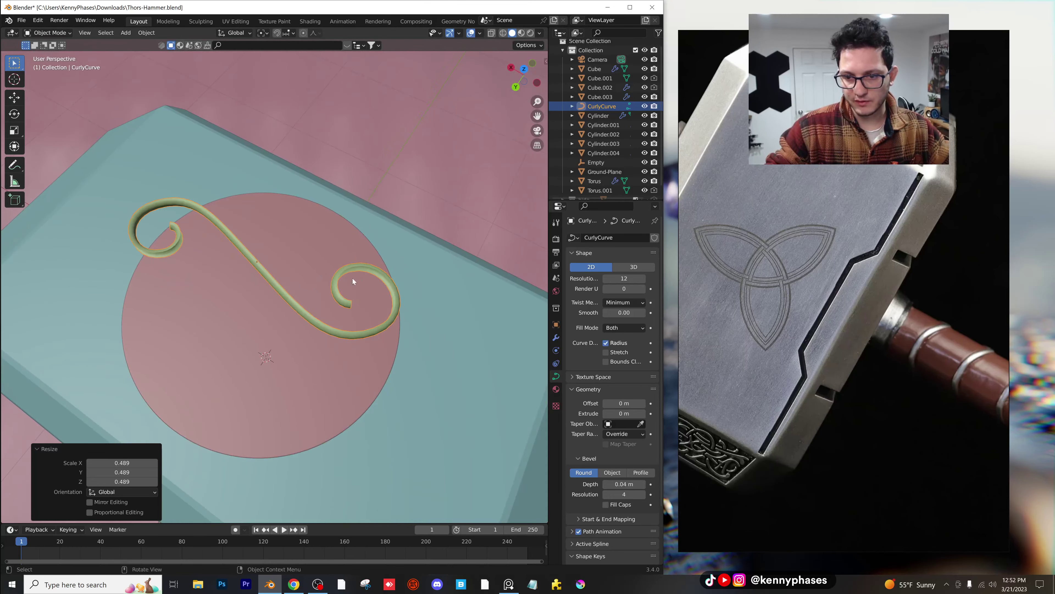
{"action": "left_click", "coordinate": [573, 253]}
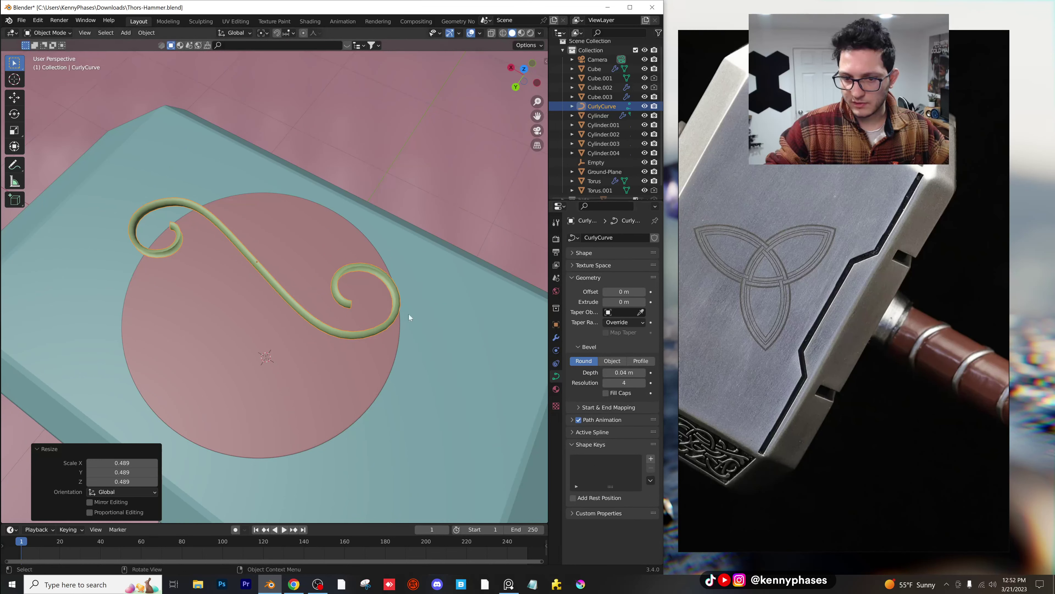
{"action": "scroll", "coordinate": [398, 319], "scroll_direction": "up", "scroll_amount": 6}
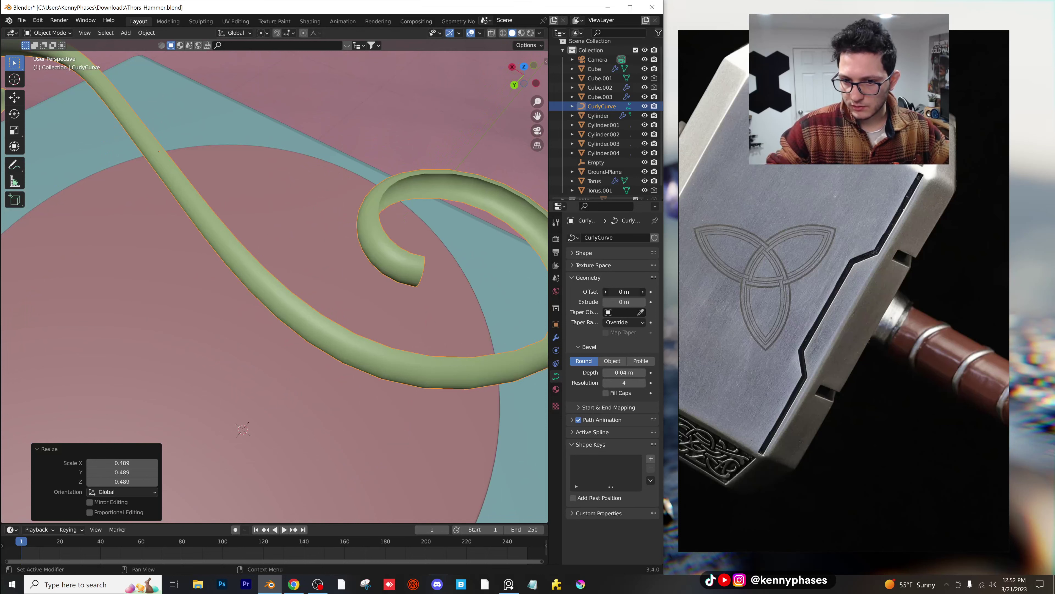
{"action": "left_click_drag", "start_coordinate": [624, 291], "coordinate": [628, 291]}
{"action": "left_click_drag", "start_coordinate": [623, 302], "coordinate": [626, 302]}
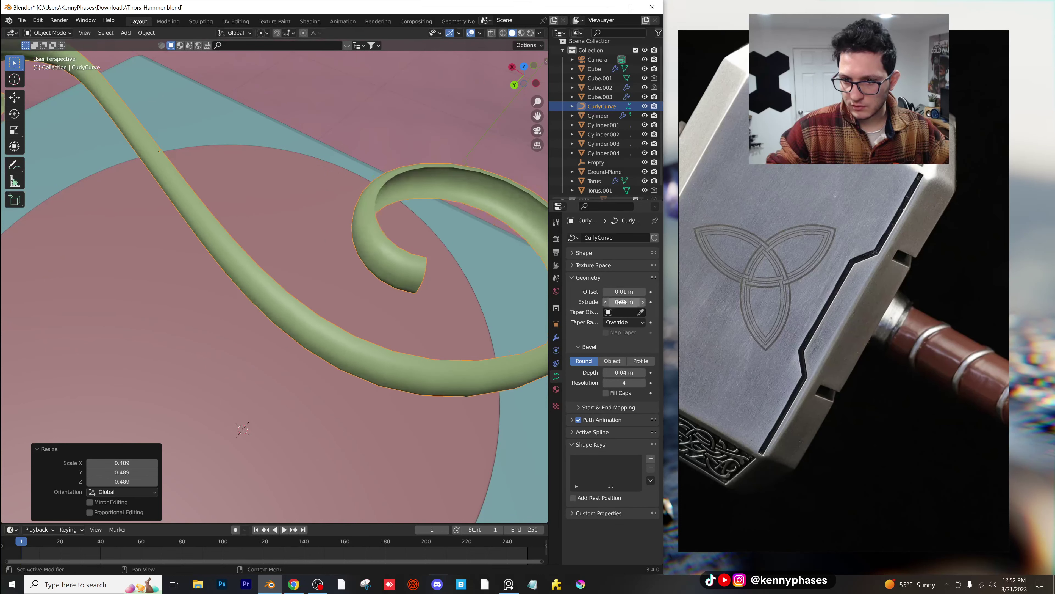
{"action": "type", "text": "0"}
{"action": "key", "text": "Return"}
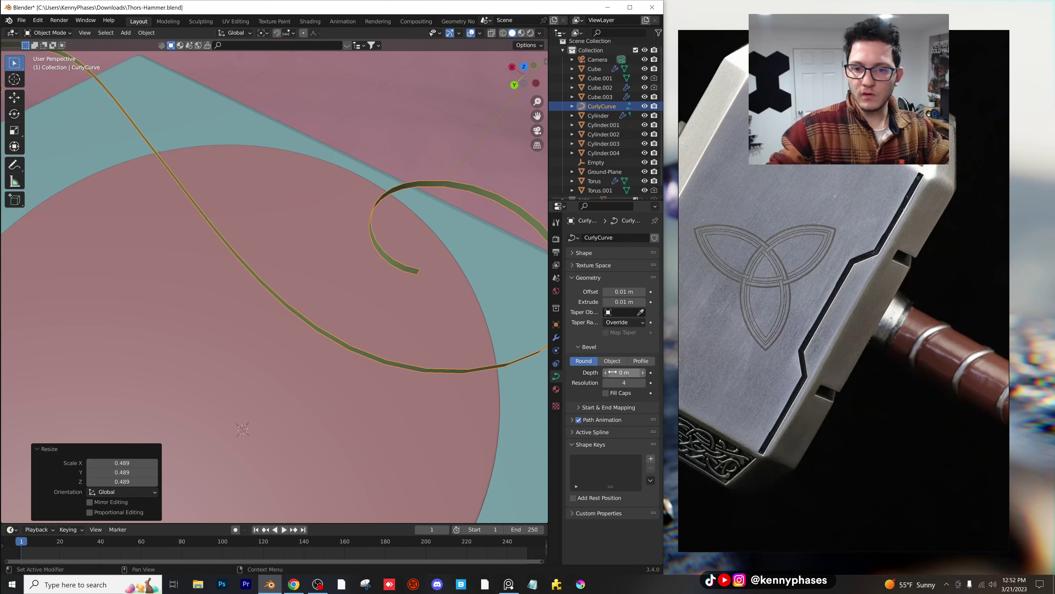
Step: Raise the curly curve's preview resolution to 18 and convert it to a mesh
{"action": "scroll", "coordinate": [374, 262], "scroll_direction": "down", "scroll_amount": 4}
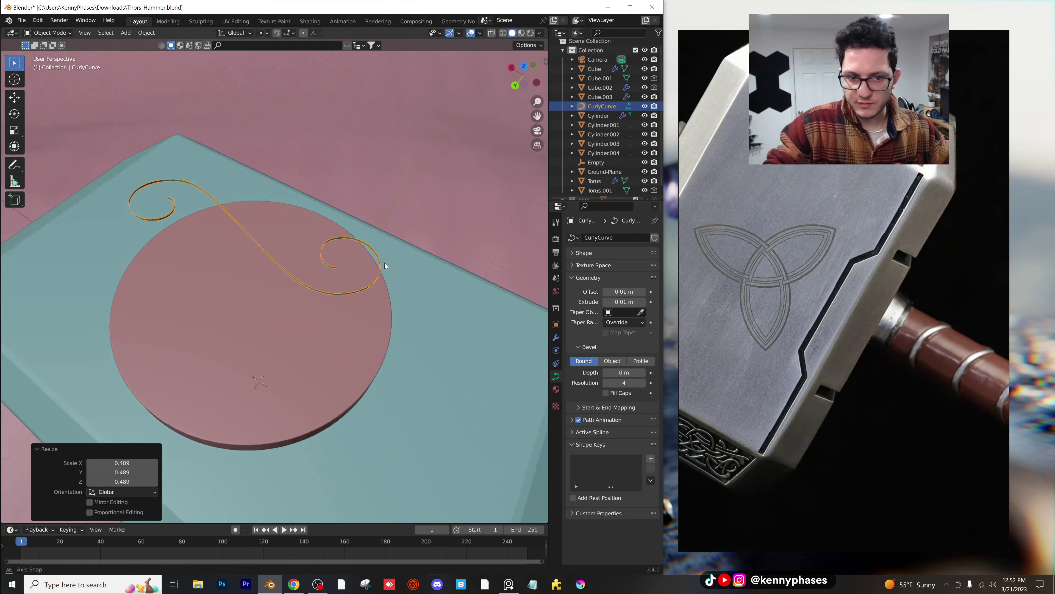
{"action": "middle_click_drag", "start_coordinate": [385, 262], "coordinate": [415, 276]}
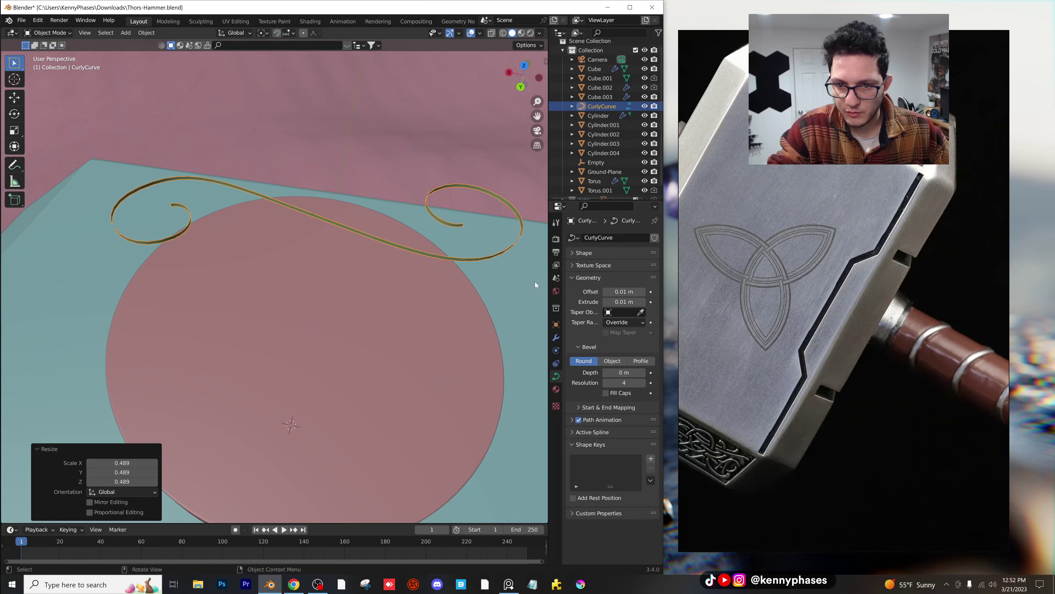
{"action": "left_click", "coordinate": [580, 253]}
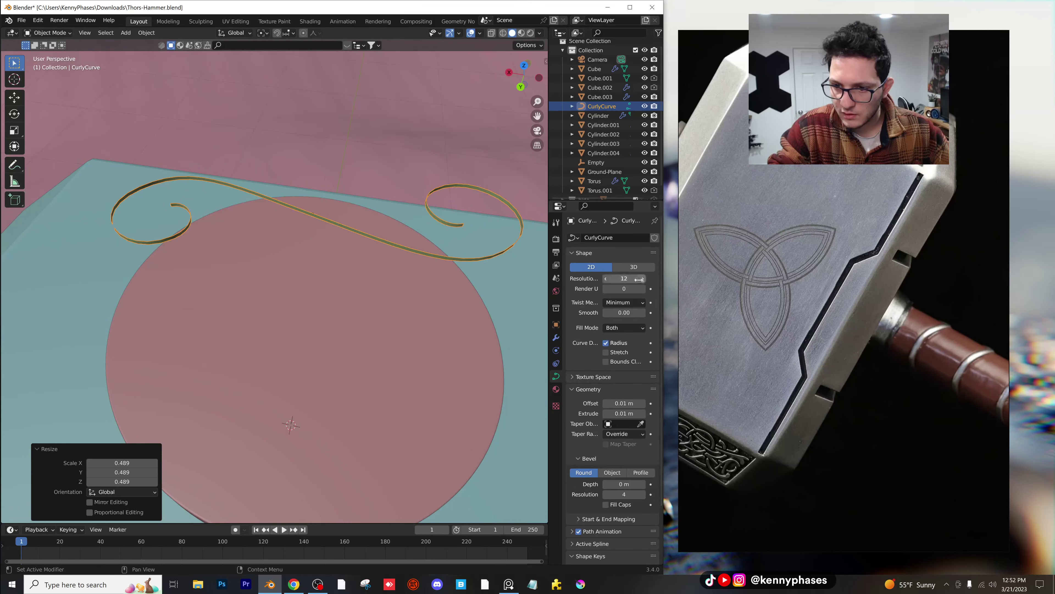
{"action": "right_click", "coordinate": [456, 195]}
{"action": "mouse_move", "coordinate": [455, 192]}
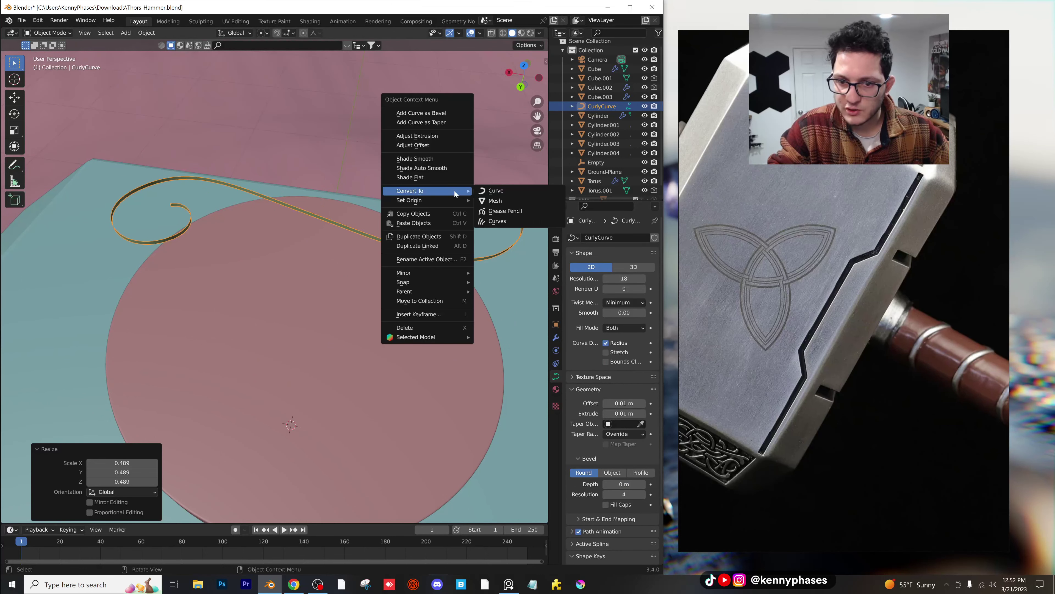
{"action": "left_click", "coordinate": [512, 203]}
Step: Add a Solidify modifier to the curl mesh
{"action": "left_click", "coordinate": [555, 338]}
{"action": "left_click", "coordinate": [588, 237]}
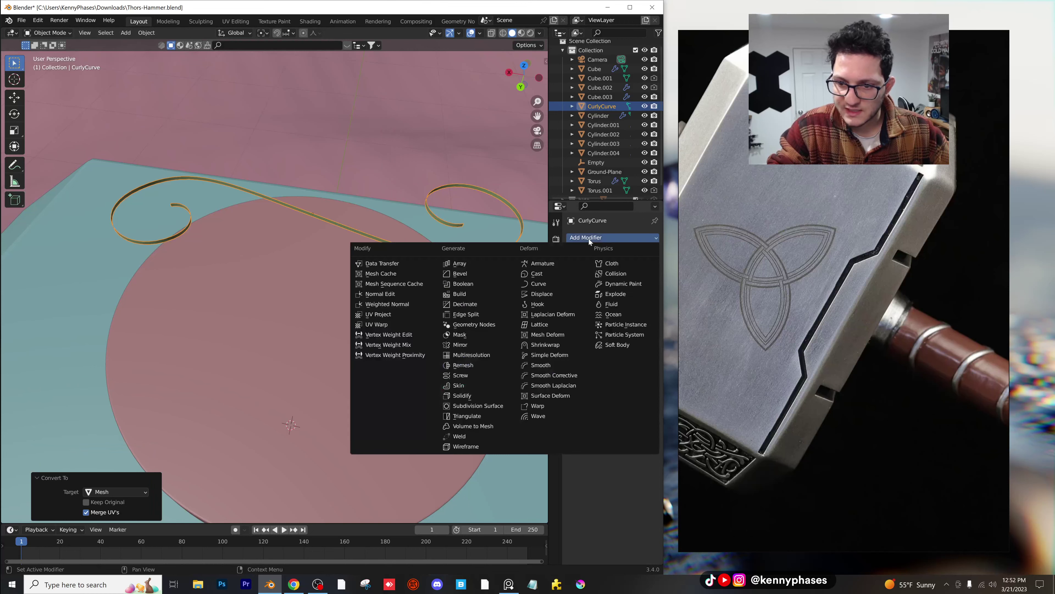
{"action": "left_click", "coordinate": [492, 395]}
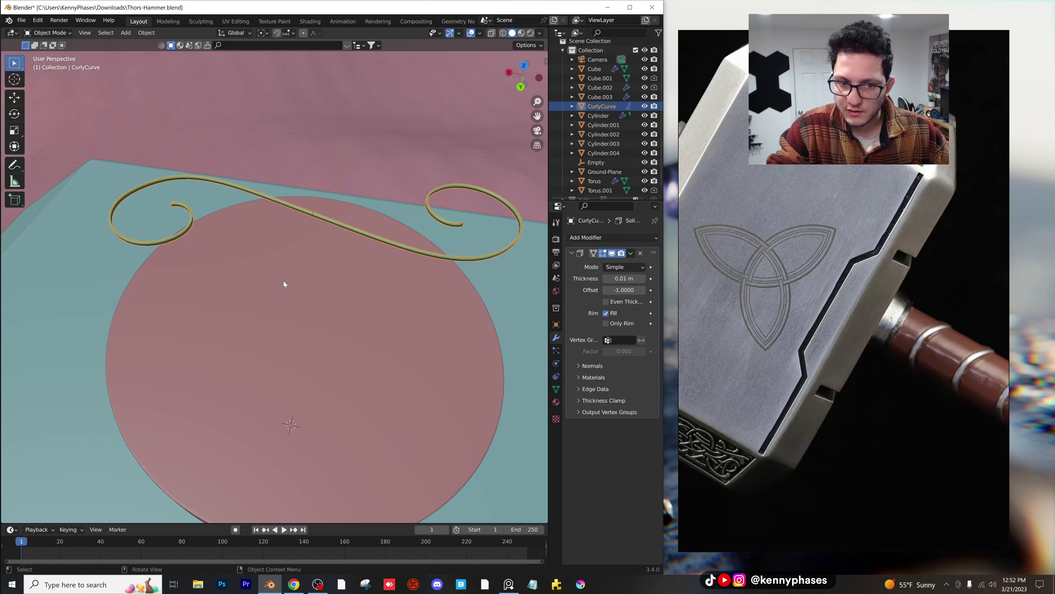
Step: Scale the curl to about 0.762 and move it beside the round disc on the hammer head
{"action": "middle_click_drag", "start_coordinate": [284, 281], "coordinate": [303, 289]}
{"action": "scroll", "coordinate": [304, 289], "scroll_direction": "down", "scroll_amount": 5}
{"action": "key", "text": "s"}
{"action": "left_click", "coordinate": [370, 258]}
{"action": "key", "text": "g"}
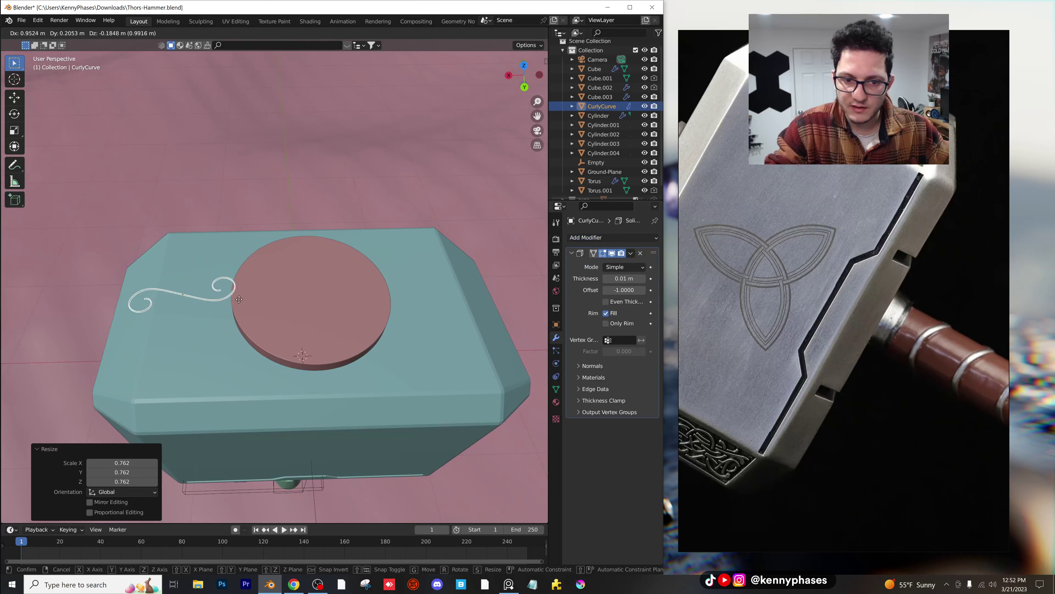
{"action": "left_click", "coordinate": [240, 299]}
Step: In top view, rotate the curl about 95° and move it over the slanted end face of the head
{"action": "middle_click_drag", "start_coordinate": [240, 299], "coordinate": [273, 293]}
{"action": "left_click", "coordinate": [522, 66]}
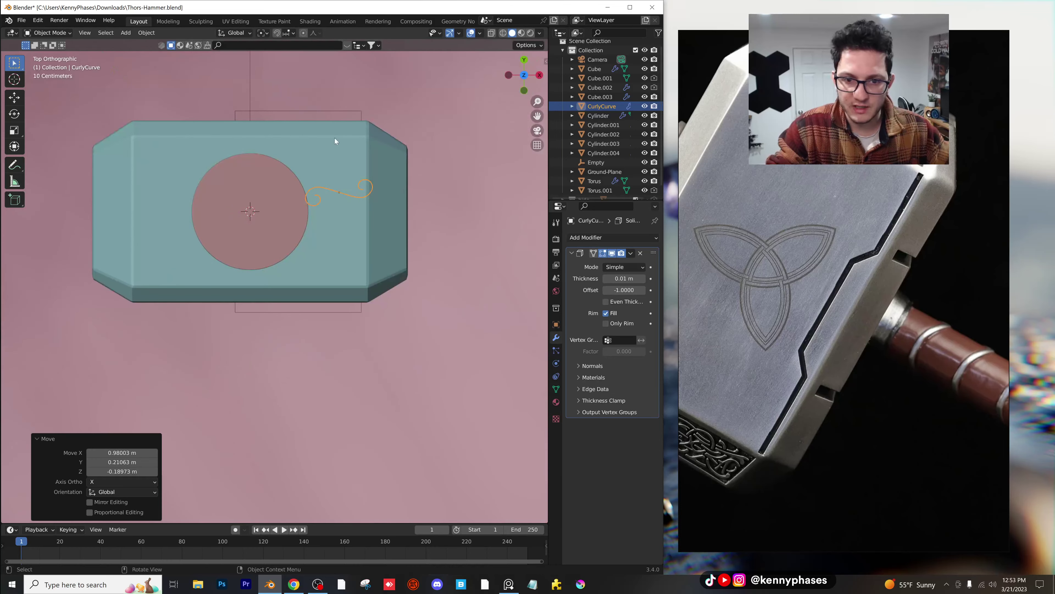
{"action": "key", "text": "r"}
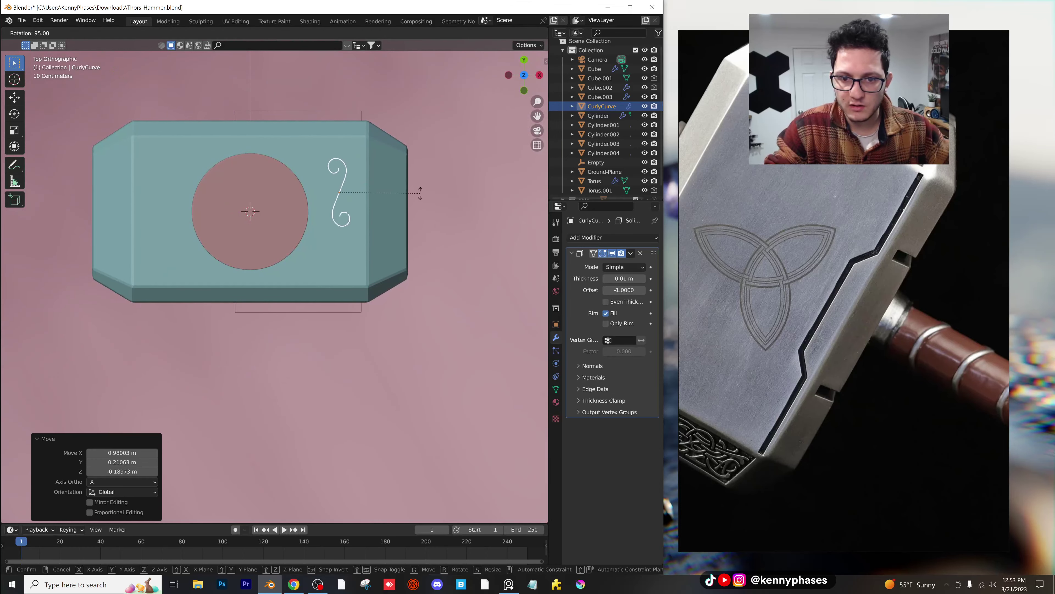
{"action": "left_click", "coordinate": [421, 193]}
{"action": "key", "text": "g"}
{"action": "left_click", "coordinate": [411, 225]}
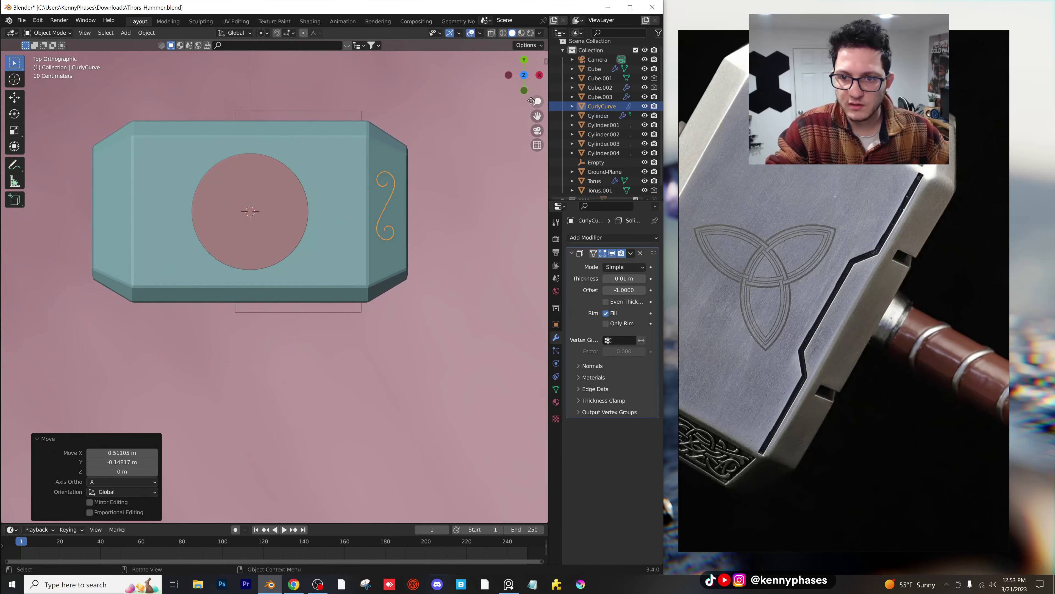
Step: In front view, lower the curl about 0.44 m and tilt it about 35° to match the slanted end face
{"action": "left_click", "coordinate": [524, 91]}
{"action": "key", "text": "g"}
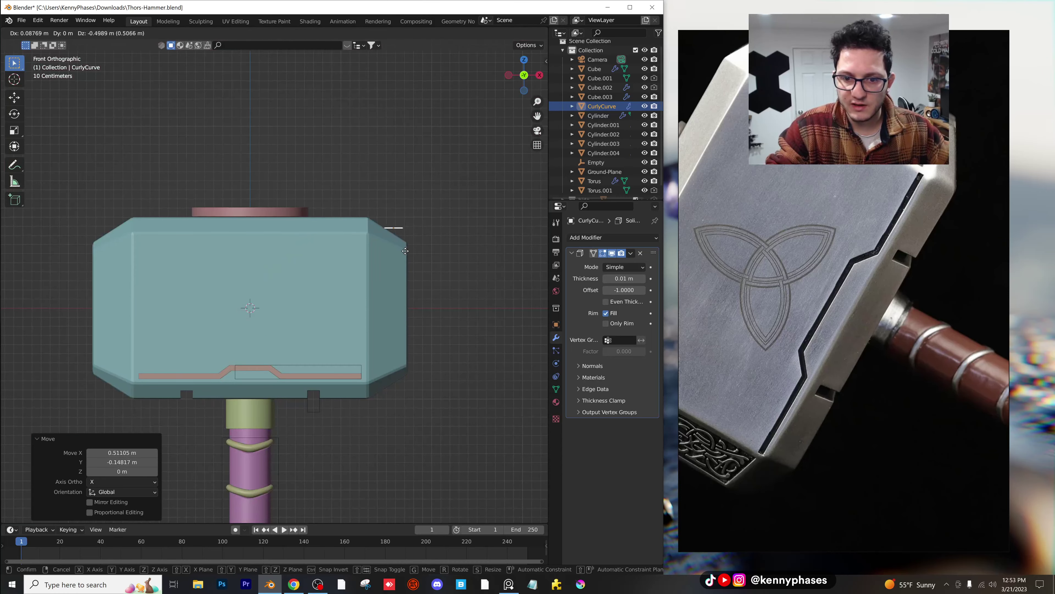
{"action": "left_click", "coordinate": [408, 243]}
{"action": "scroll", "coordinate": [408, 243], "scroll_direction": "up", "scroll_amount": 5}
{"action": "key", "text": "r"}
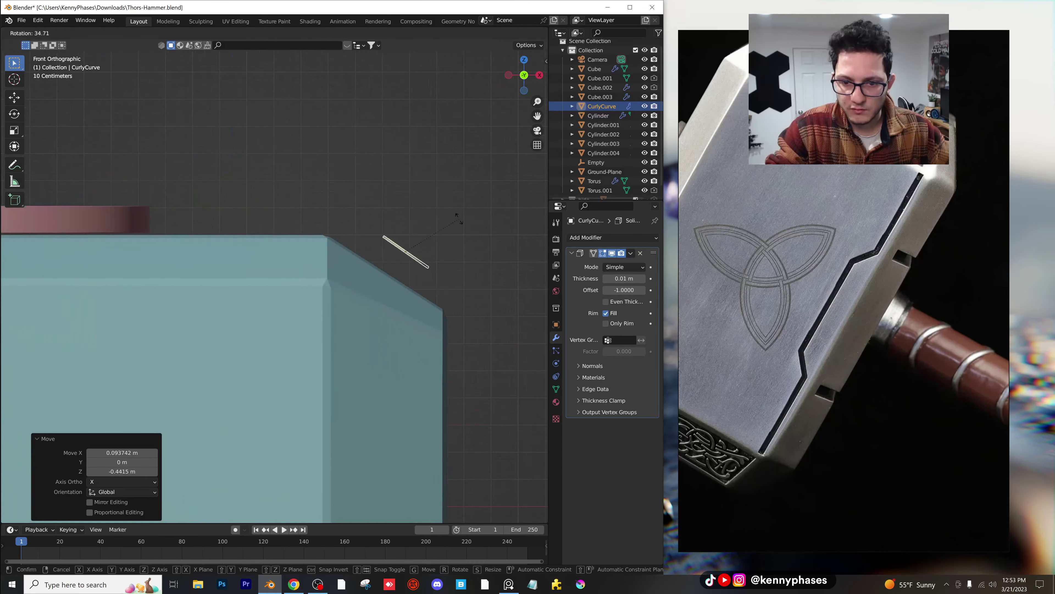
{"action": "left_click", "coordinate": [457, 215]}
Step: Move the tilted curl onto the slanted end face and scale it up by about 1.48
{"action": "key", "text": "g"}
{"action": "left_click", "coordinate": [438, 240]}
{"action": "key", "text": "s"}
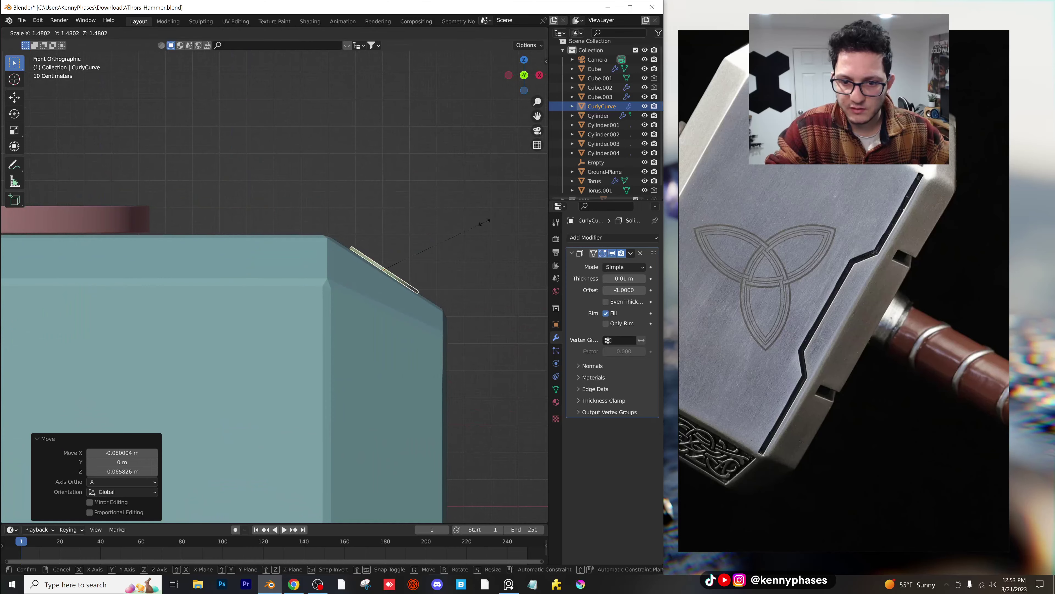
{"action": "left_click", "coordinate": [485, 222]}
Step: Try to center the curl on the slanted face by moving it freely in the perspective view
{"action": "scroll", "coordinate": [424, 260], "scroll_direction": "down", "scroll_amount": 3}
{"action": "middle_click_drag", "start_coordinate": [424, 261], "coordinate": [379, 288]}
{"action": "key", "text": "g"}
{"action": "left_click", "coordinate": [366, 294]}
{"action": "scroll", "coordinate": [372, 295], "scroll_direction": "up", "scroll_amount": 1}
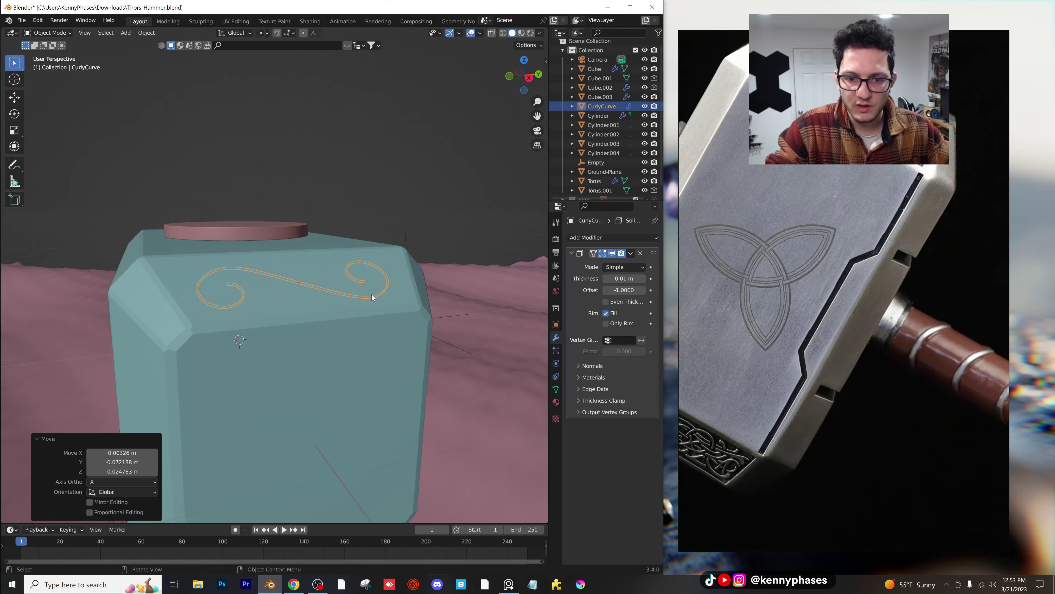
{"action": "scroll", "coordinate": [372, 294], "scroll_direction": "up", "scroll_amount": 2}
{"action": "key", "text": "ctrl+z"}
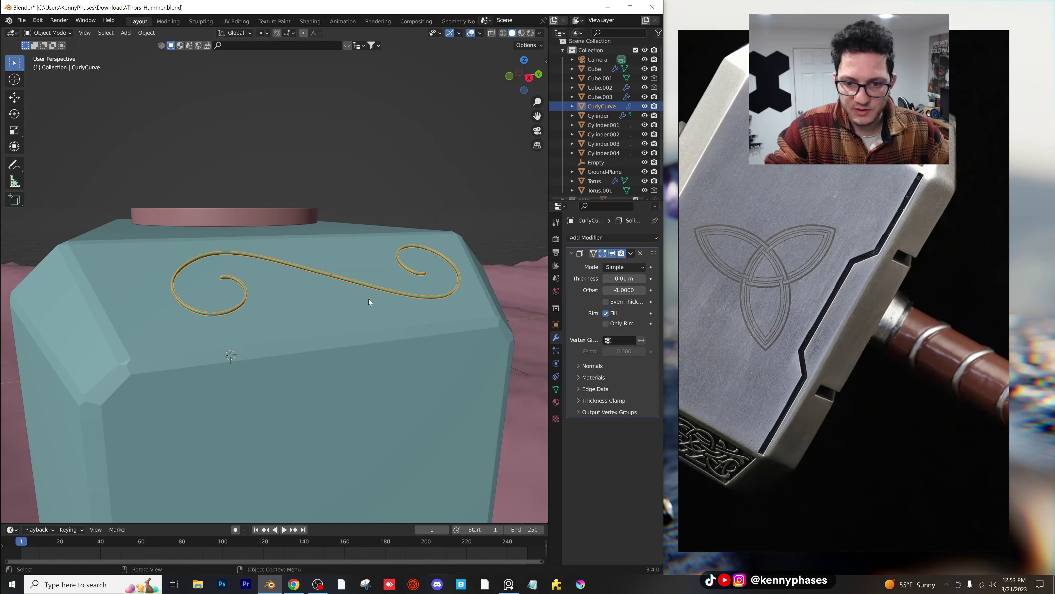
Step: Center the curl on the slanted face in top view and nudge it about 0.016 m down into the surface
{"action": "left_click", "coordinate": [524, 61]}
{"action": "key", "text": "g"}
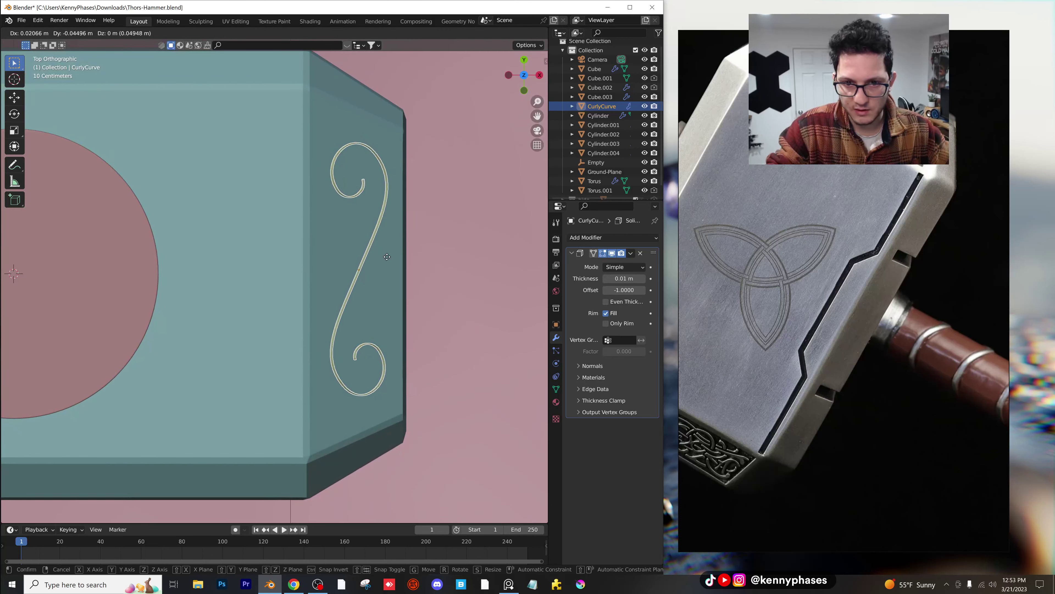
{"action": "left_click", "coordinate": [387, 257]}
{"action": "middle_click_drag", "start_coordinate": [395, 291], "coordinate": [291, 183]}
{"action": "key", "text": "g"}
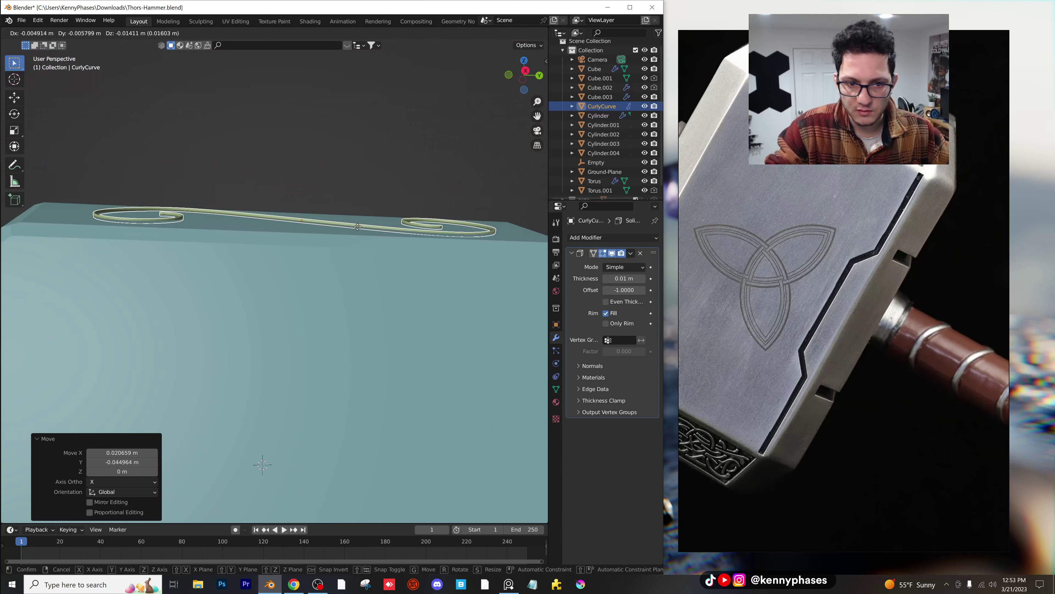
{"action": "left_click", "coordinate": [357, 227]}
Step: Check the curl on the brushed metal head in rendered shading, select it, and save the file
{"action": "key", "text": "z"}
{"action": "left_click", "coordinate": [372, 153]}
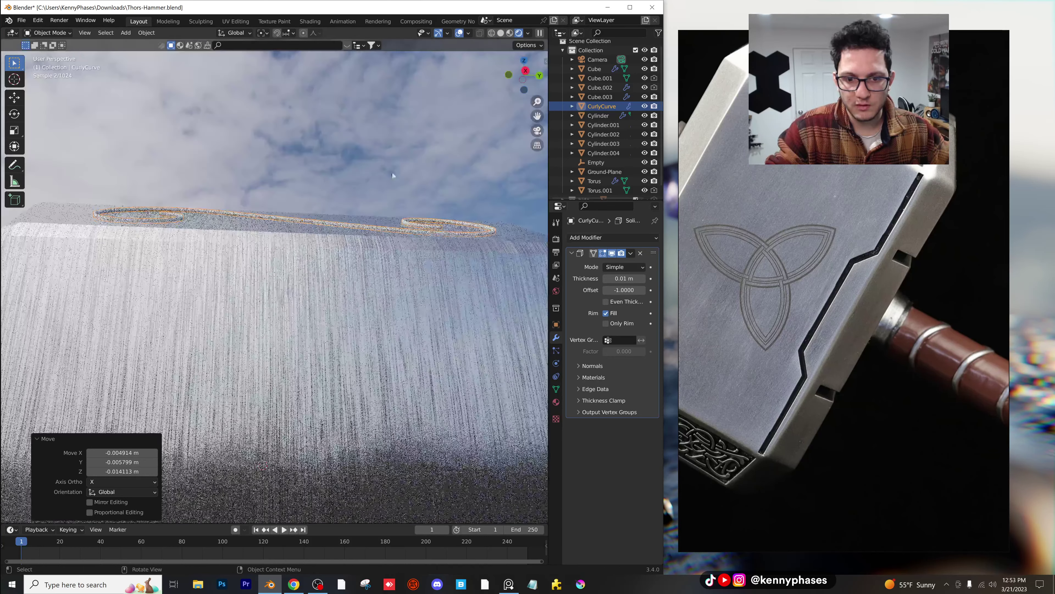
{"action": "middle_click_drag", "start_coordinate": [392, 172], "coordinate": [328, 266]}
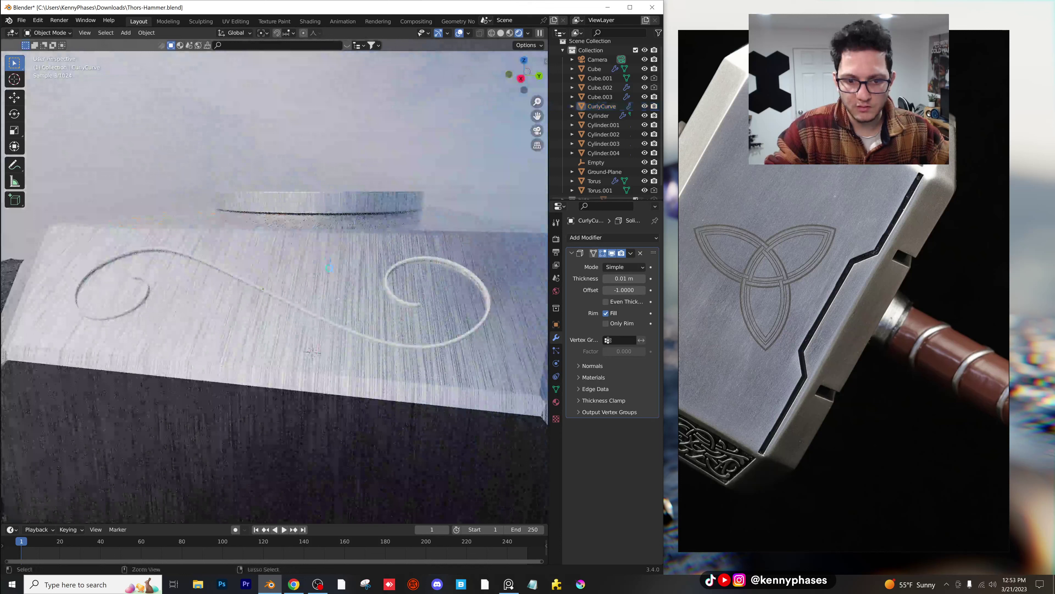
{"action": "left_click", "coordinate": [320, 318]}
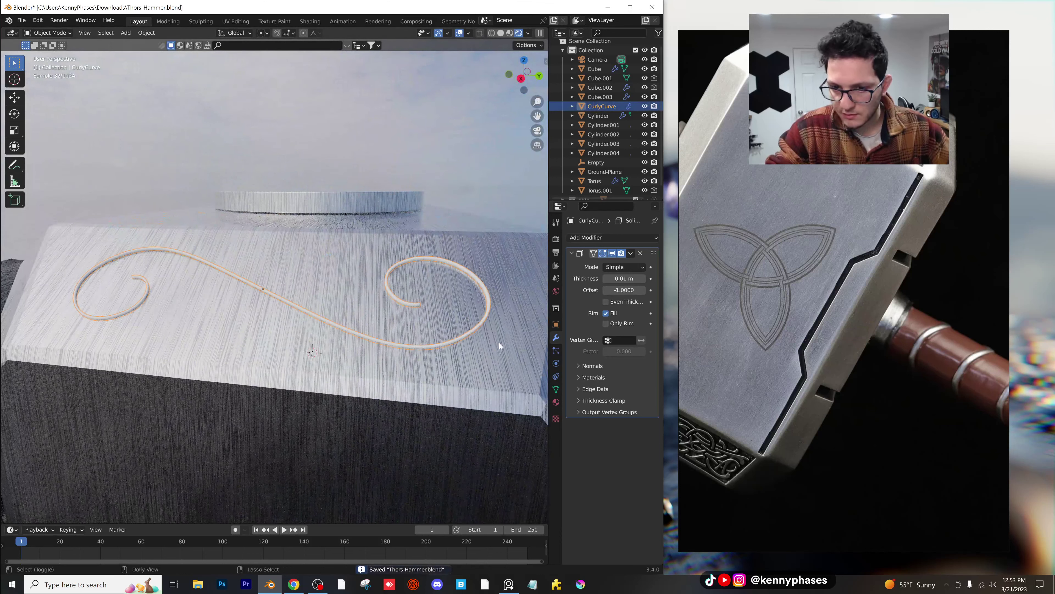
Step: Try selecting the curl and the hammer head together and using Select Linked by material
{"action": "left_click", "coordinate": [475, 281]}
{"action": "left_click", "coordinate": [478, 278]}
{"action": "left_click", "coordinate": [514, 280], "text": "shift"}
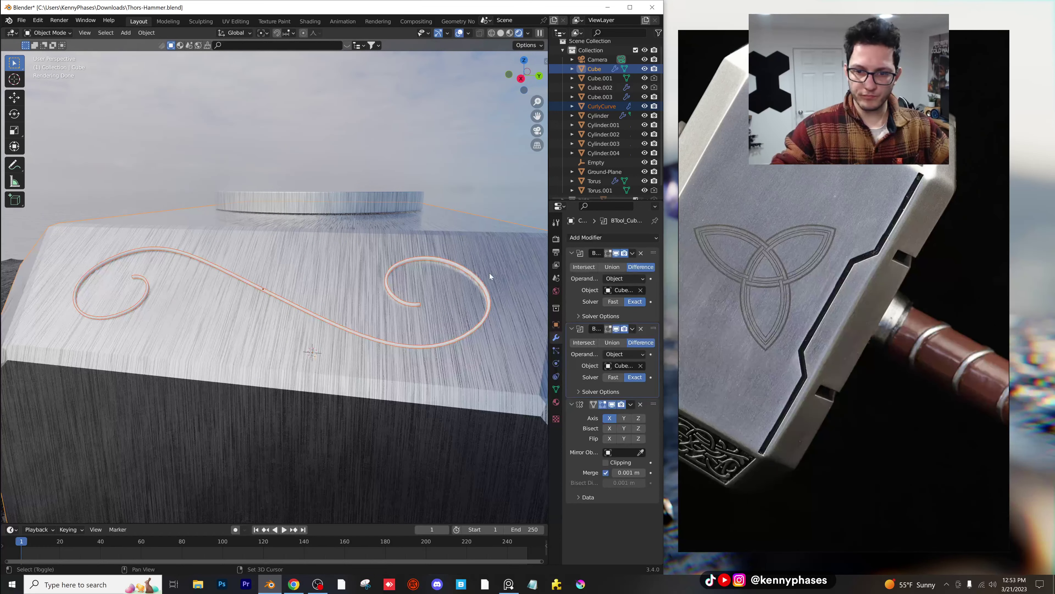
{"action": "key", "text": "shift+l"}
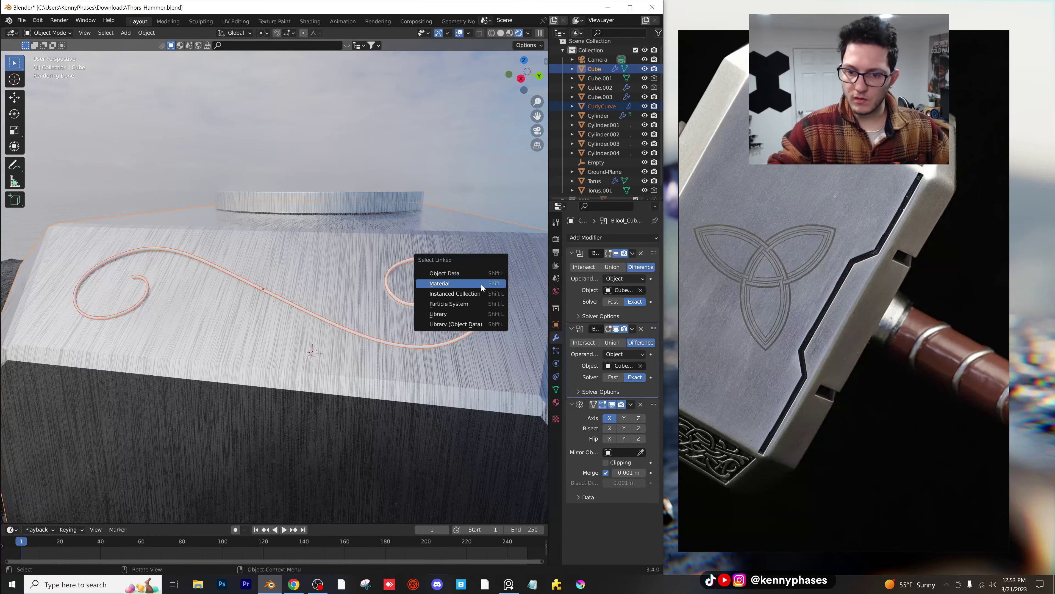
{"action": "left_click", "coordinate": [481, 287]}
{"action": "key", "text": "ctrl+z"}
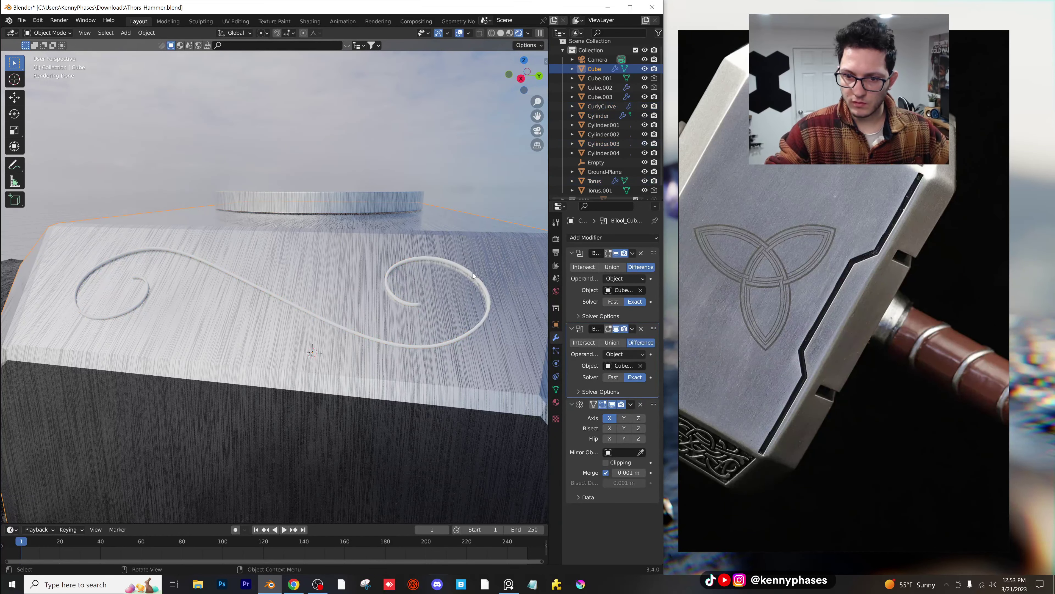
{"action": "key", "text": "shift+l"}
{"action": "left_click", "coordinate": [492, 267]}
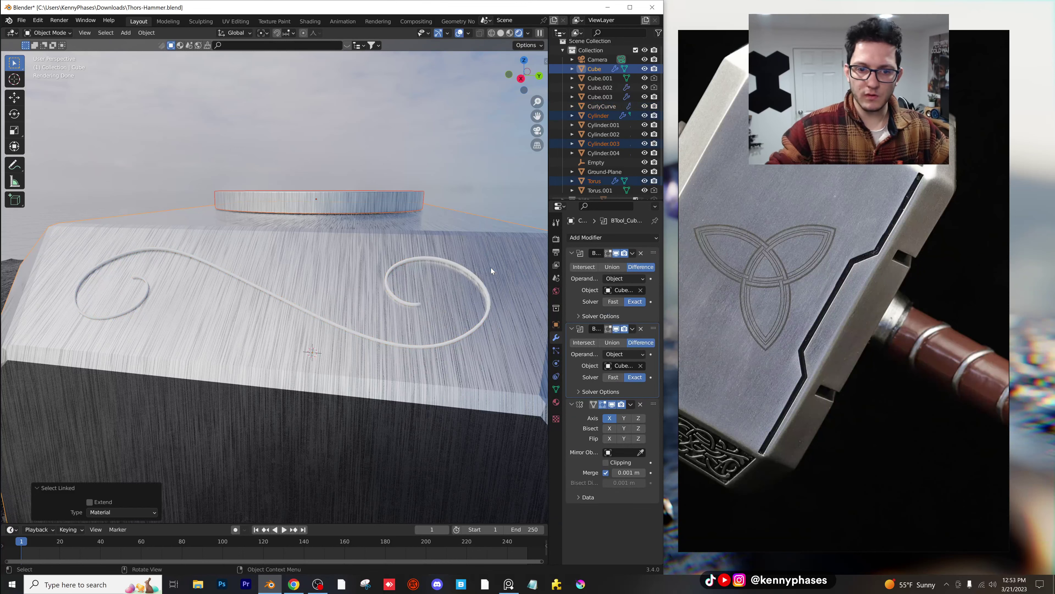
Step: Assign the existing Brushed Gold material to the curl and check it on the hammer head
{"action": "scroll", "coordinate": [467, 300], "scroll_direction": "up", "scroll_amount": 5}
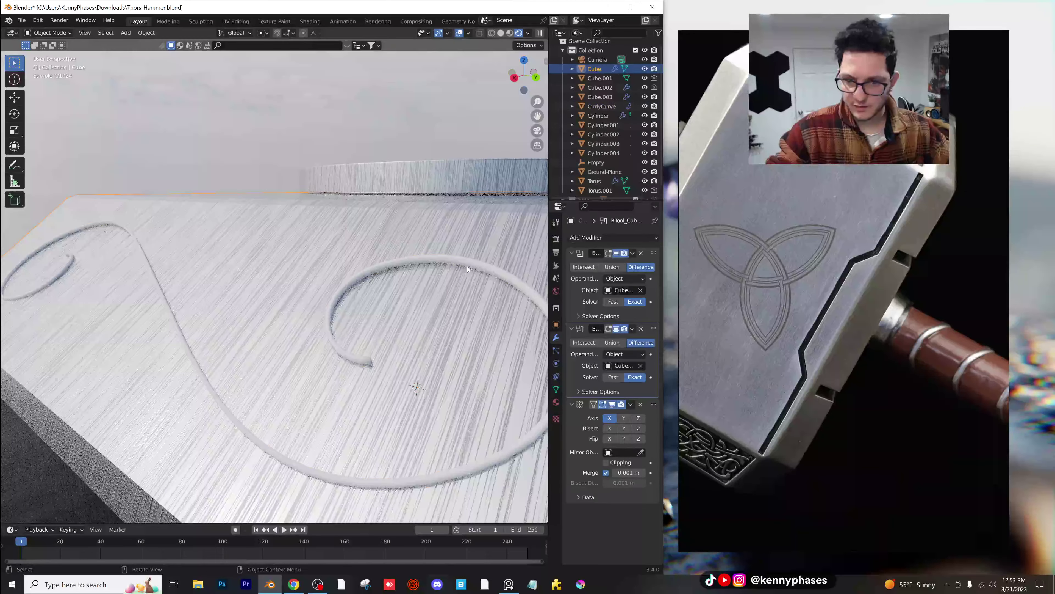
{"action": "left_click", "coordinate": [467, 266]}
{"action": "left_click", "coordinate": [555, 402]}
{"action": "left_click", "coordinate": [573, 276]}
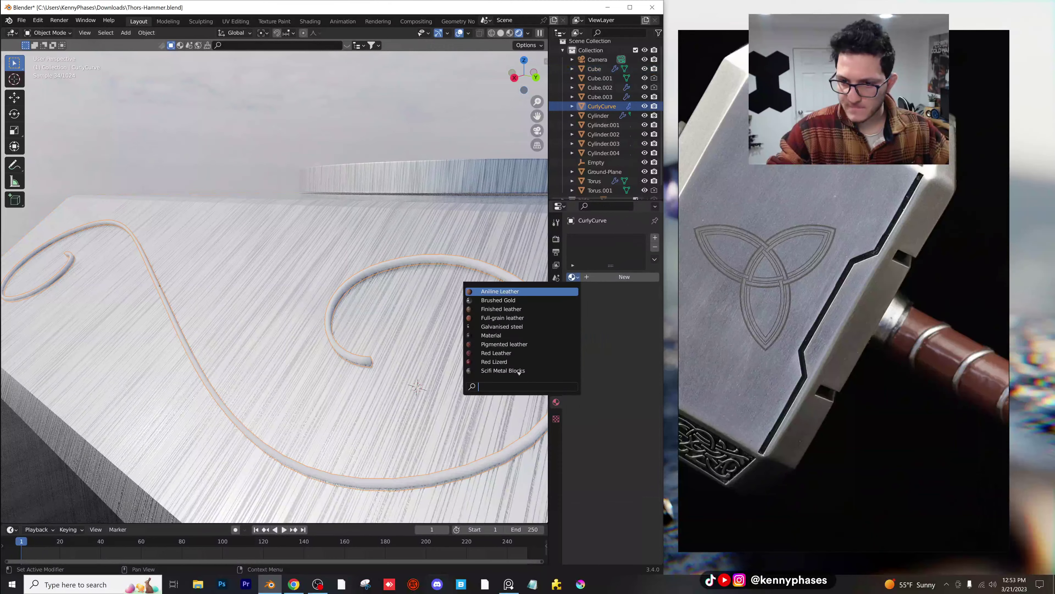
{"action": "left_click", "coordinate": [552, 301]}
{"action": "scroll", "coordinate": [347, 333], "scroll_direction": "down", "scroll_amount": 8}
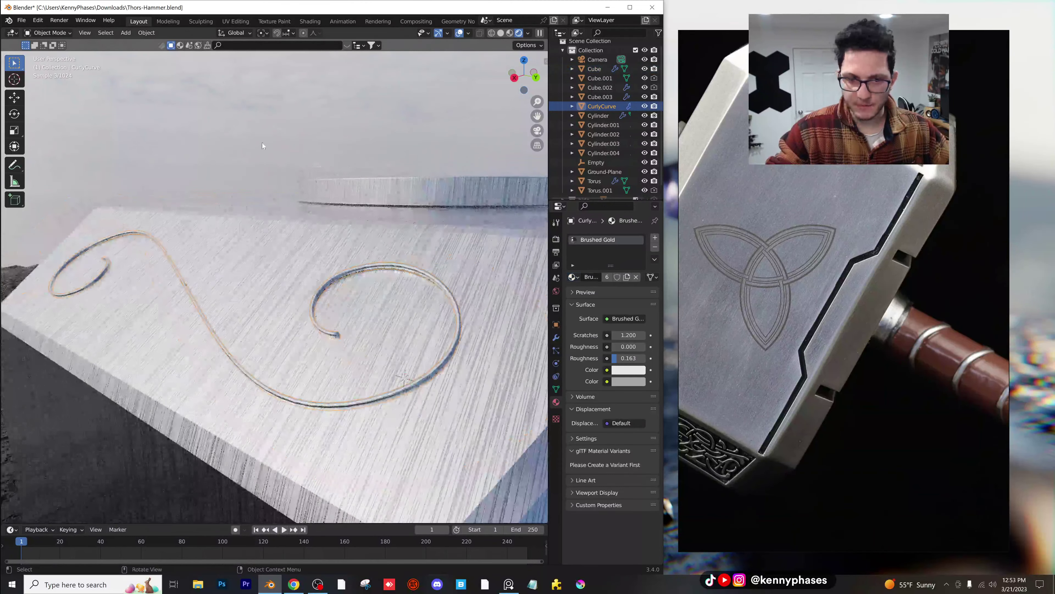
{"action": "key", "text": "alt+a"}
{"action": "middle_click_drag", "start_coordinate": [351, 337], "coordinate": [315, 314]}
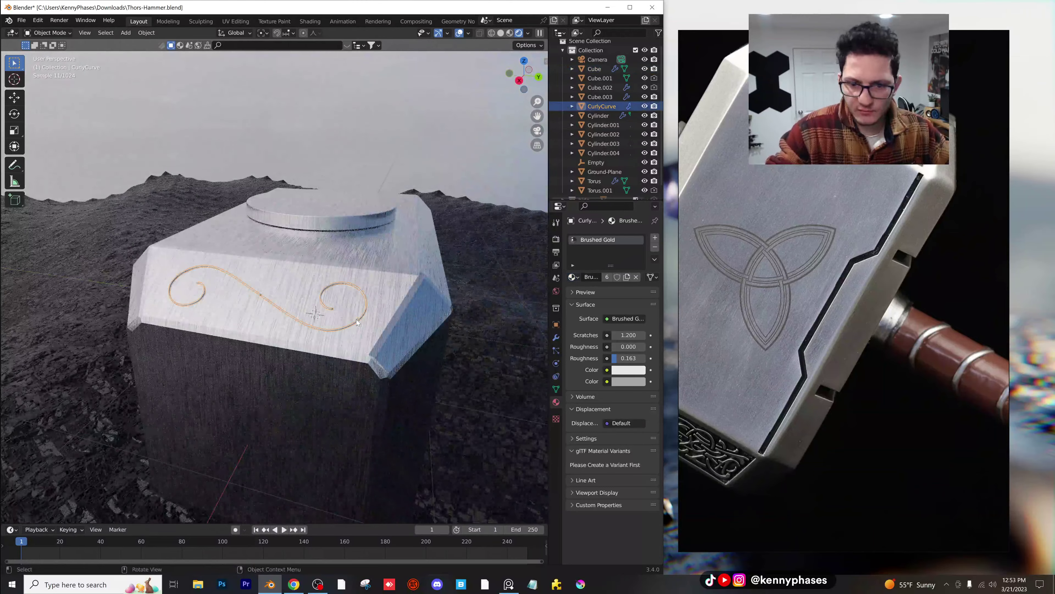
Step: Squeeze the curl along the global Y axis and move it in negative Y to the far end of the slanted face
{"action": "scroll", "coordinate": [356, 319], "scroll_direction": "up", "scroll_amount": 4}
{"action": "key", "text": "s"}
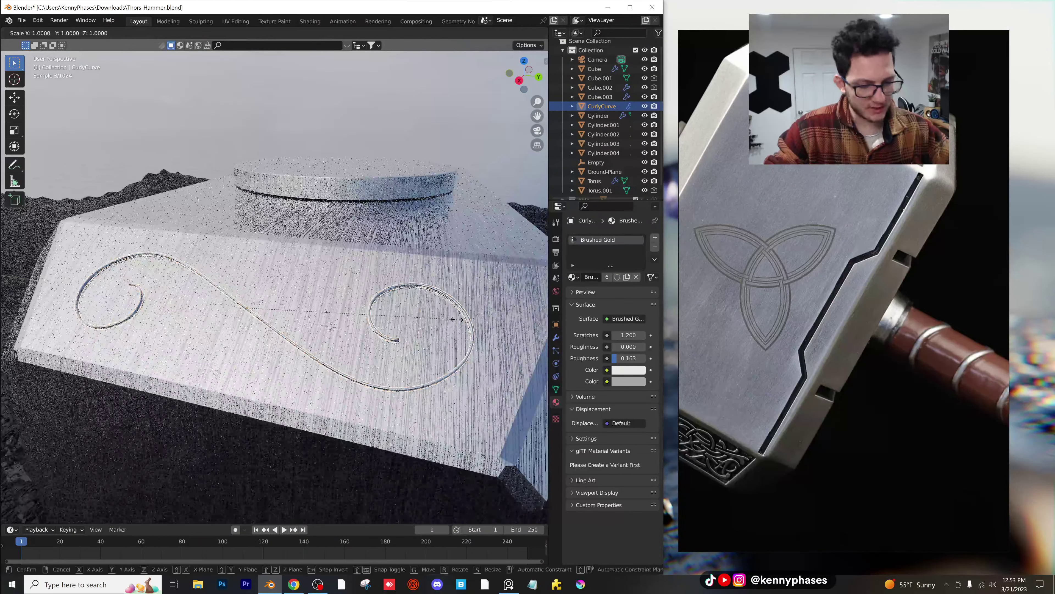
{"action": "key", "text": "y"}
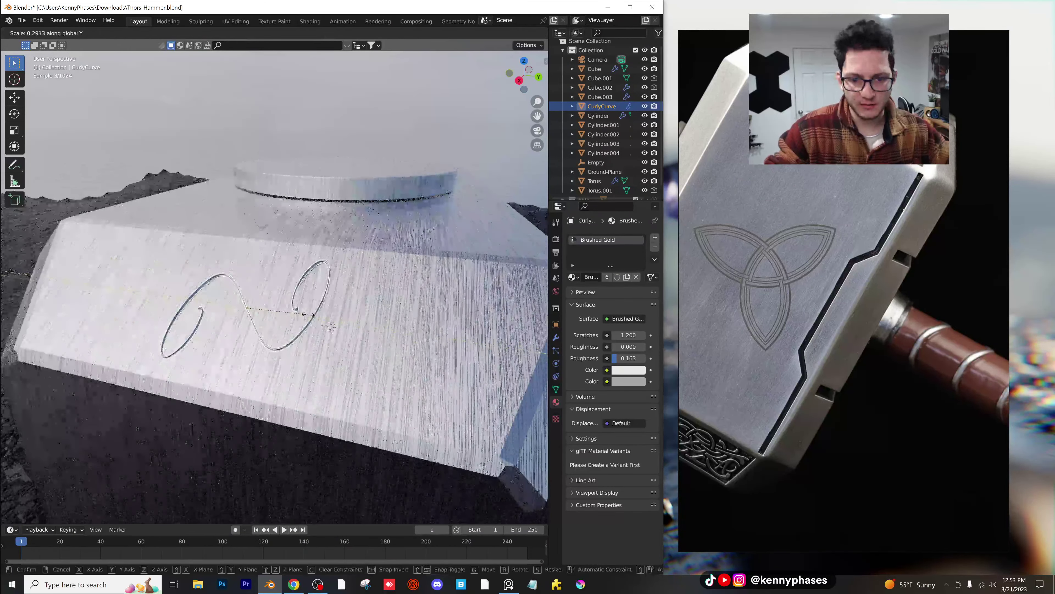
{"action": "left_click", "coordinate": [248, 307]}
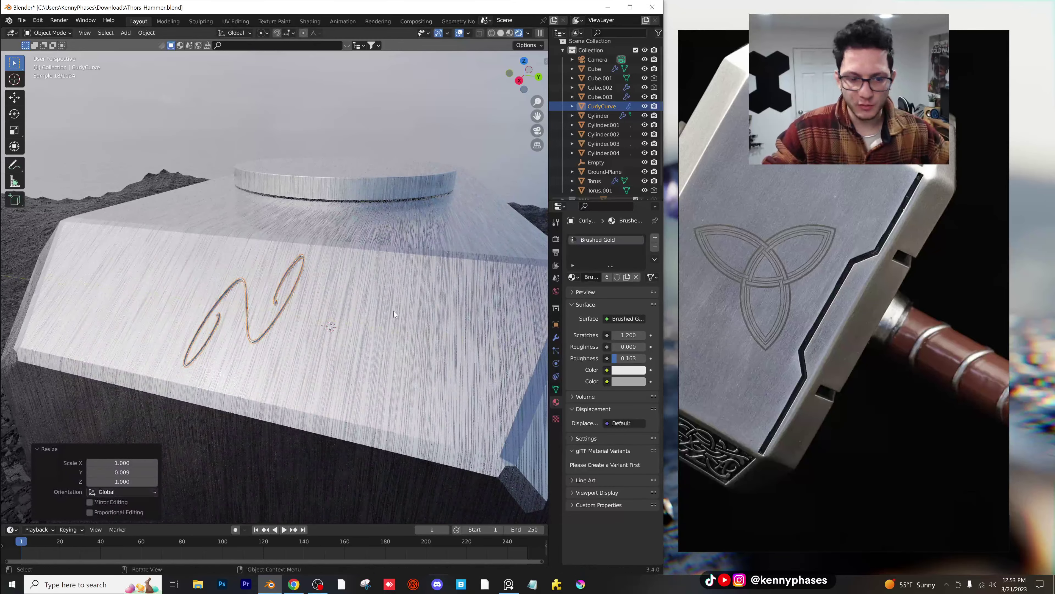
{"action": "key", "text": "g"}
{"action": "key", "text": "y"}
{"action": "left_click", "coordinate": [258, 298]}
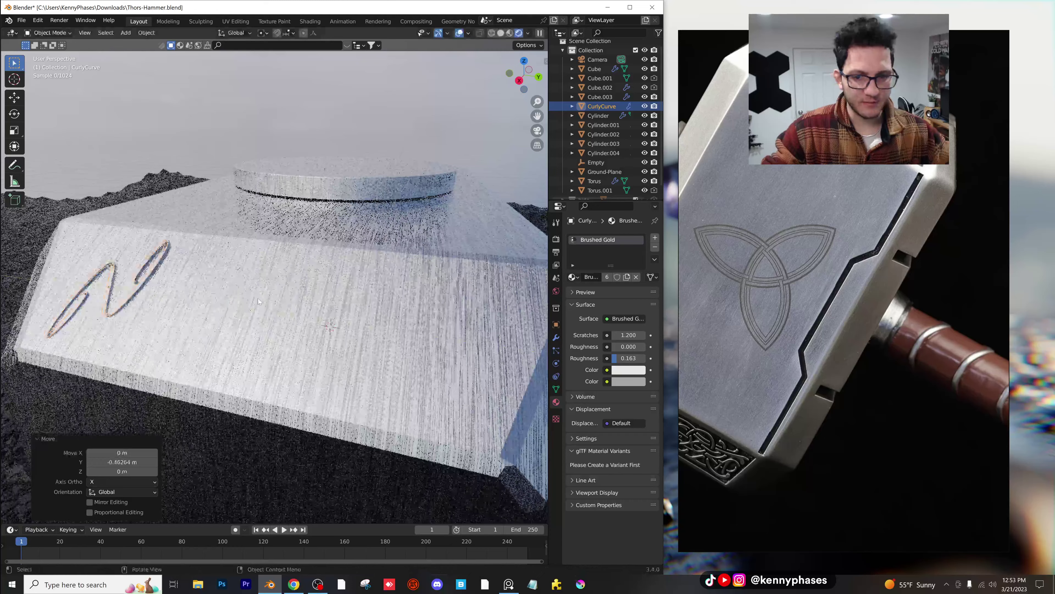
Step: Add an Array modifier to the curl with a count of 6 and a relative X offset of -1.150
{"action": "left_click", "coordinate": [556, 338]}
{"action": "left_click", "coordinate": [600, 238]}
{"action": "left_click", "coordinate": [459, 264]}
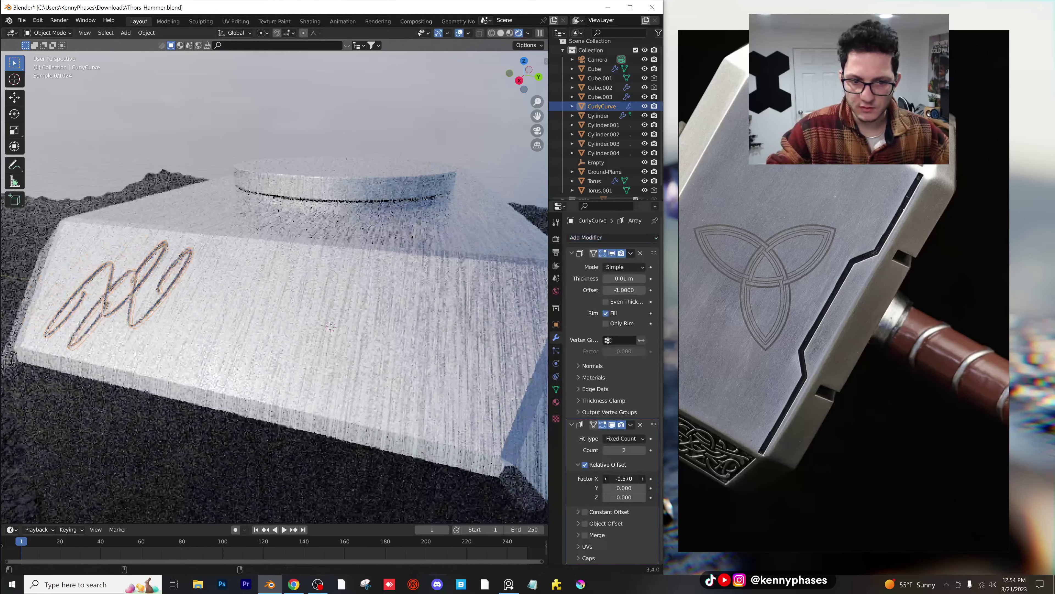
{"action": "left_click_drag", "start_coordinate": [623, 478], "coordinate": [600, 478]}
{"action": "left_click", "coordinate": [642, 450]}
{"action": "left_click", "coordinate": [642, 450]}
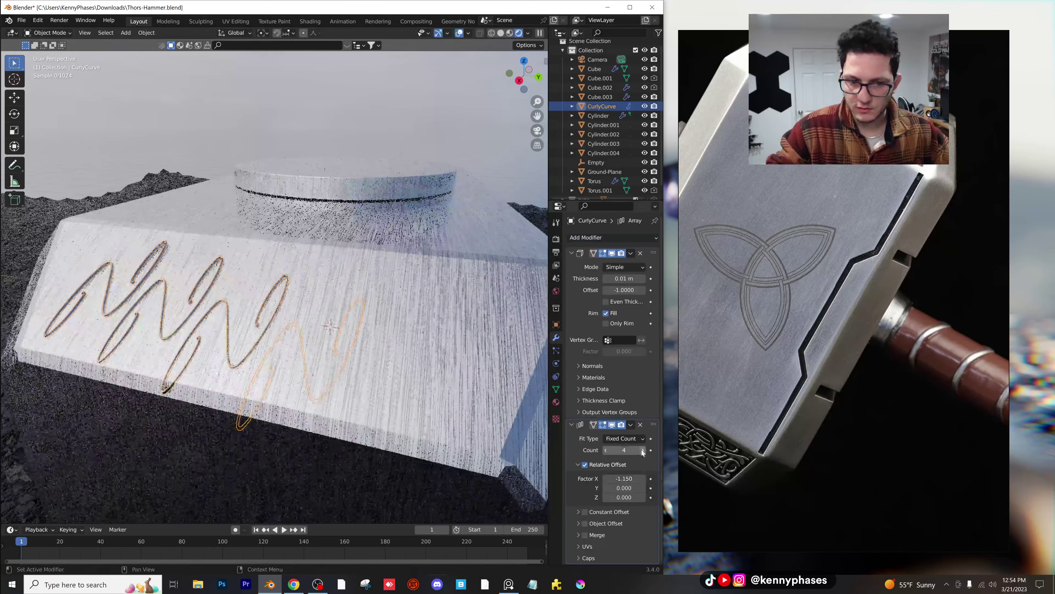
{"action": "left_click", "coordinate": [643, 450]}
{"action": "left_click", "coordinate": [643, 450]}
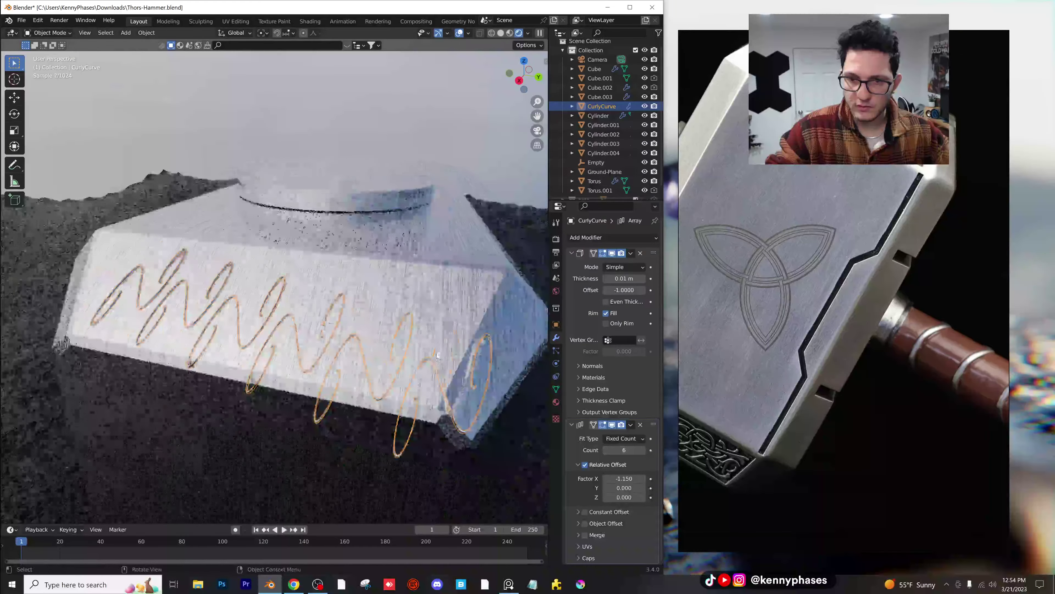
Step: Try to straighten the row of curls by adjusting its rotation values, and undo the changes
{"action": "key", "text": "n"}
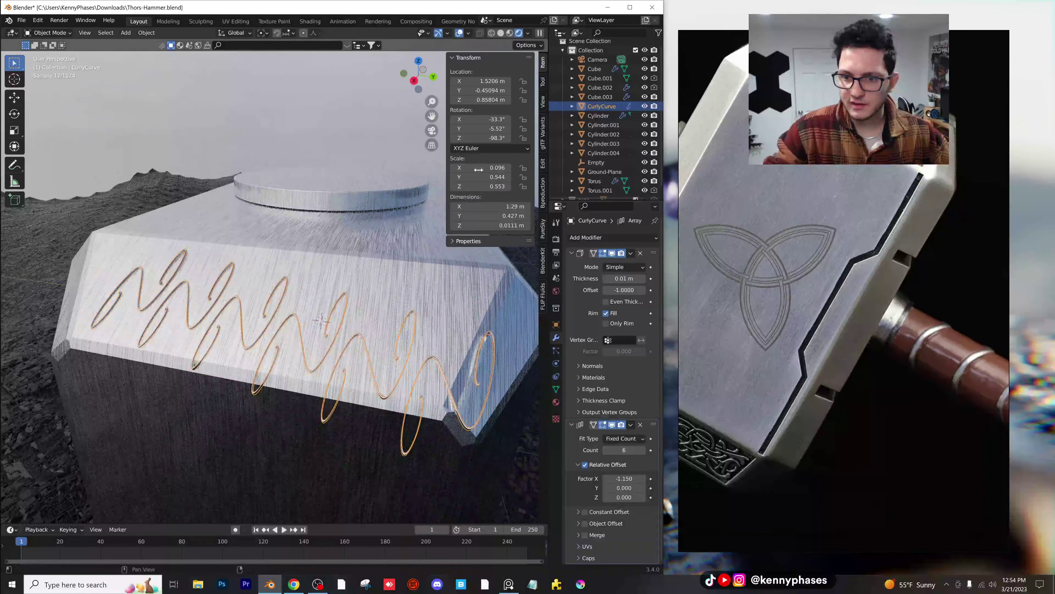
{"action": "left_click_drag", "start_coordinate": [490, 119], "coordinate": [498, 137]}
{"action": "key", "text": "Escape"}
{"action": "left_click_drag", "start_coordinate": [490, 128], "coordinate": [497, 128]}
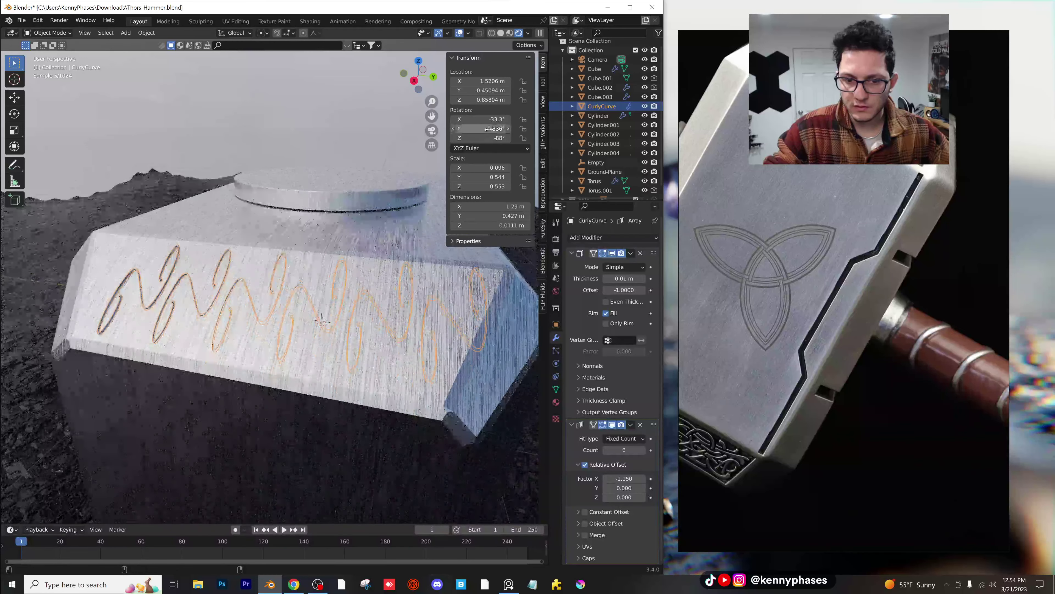
{"action": "key", "text": "ctrl+z"}
{"action": "key", "text": "ctrl+z"}
Step: In the right side view, rotate the row of curls by about -3.4° and scale it down to about 0.898
{"action": "scroll", "coordinate": [338, 277], "scroll_direction": "down", "scroll_amount": 4}
{"action": "scroll", "coordinate": [343, 304], "scroll_direction": "up", "scroll_amount": 4}
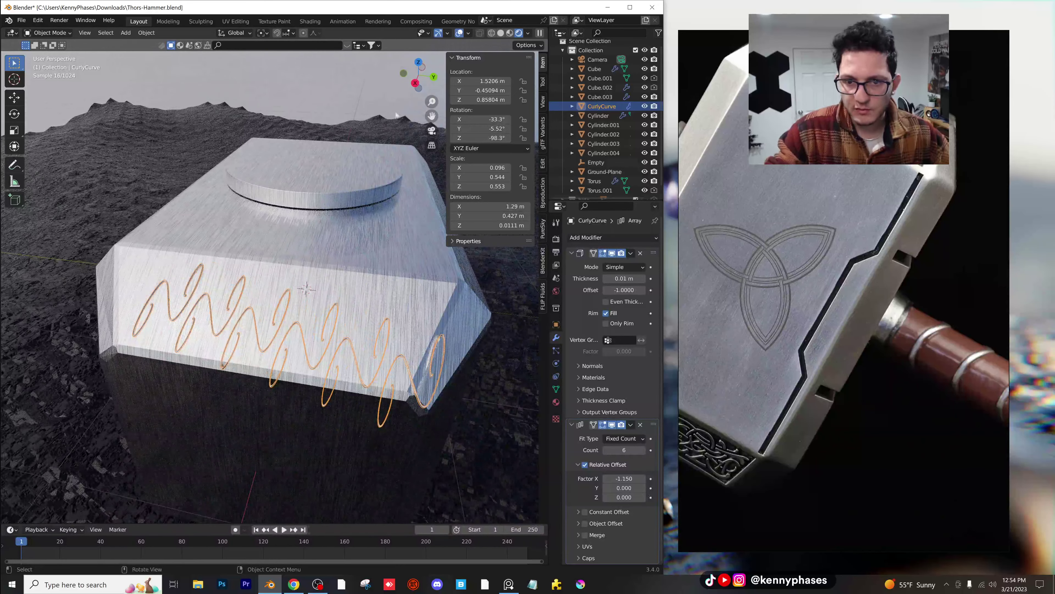
{"action": "left_click", "coordinate": [415, 84]}
{"action": "key", "text": "r"}
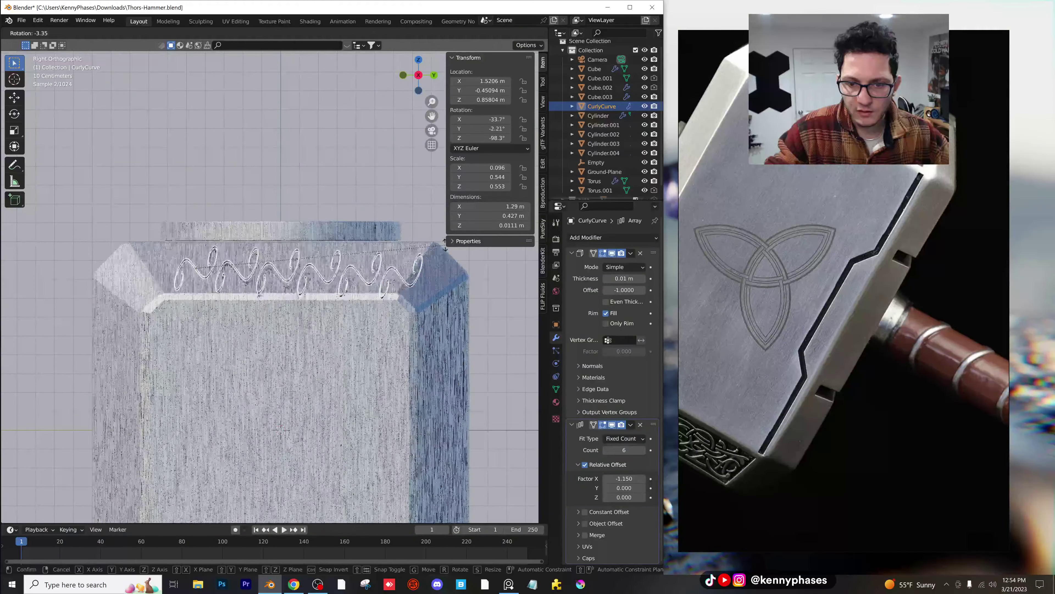
{"action": "left_click", "coordinate": [438, 245]}
{"action": "key", "text": "s"}
{"action": "left_click", "coordinate": [417, 255]}
Step: Move the row of curls up about 0.016 m, rotate it slightly to level it, and inspect it on the slanted face
{"action": "key", "text": "g"}
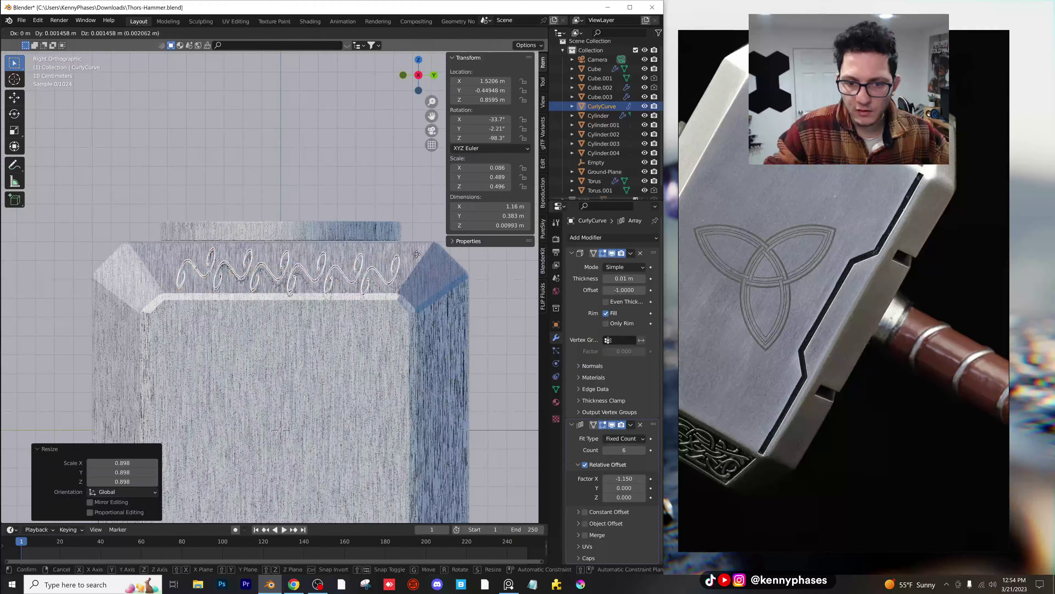
{"action": "left_click", "coordinate": [416, 252]}
{"action": "key", "text": "r"}
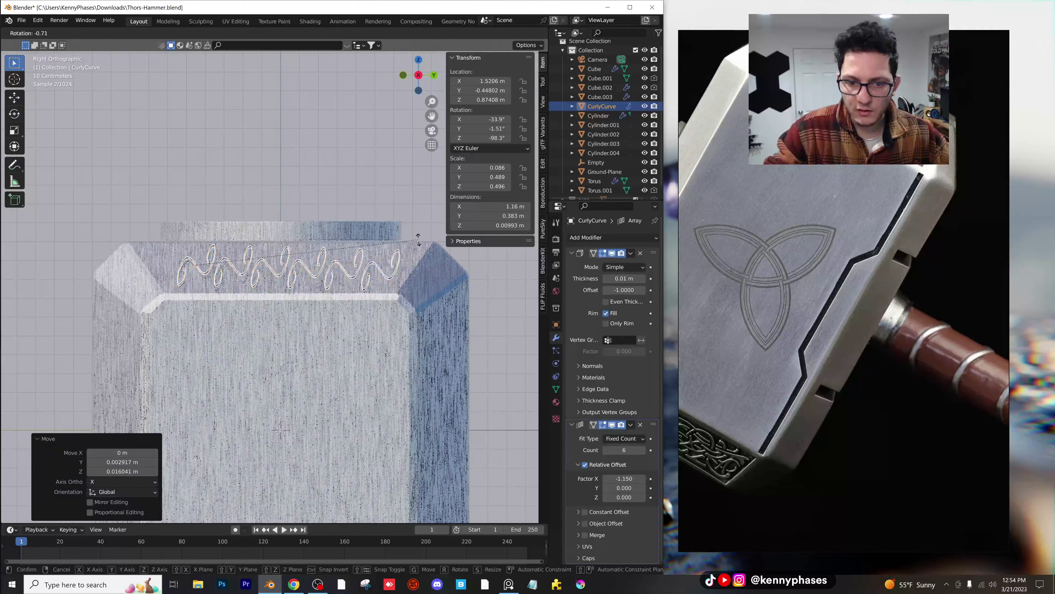
{"action": "left_click", "coordinate": [418, 238]}
{"action": "scroll", "coordinate": [365, 304], "scroll_direction": "down", "scroll_amount": 1}
{"action": "key", "text": "alt+a"}
{"action": "middle_click_drag", "start_coordinate": [364, 305], "coordinate": [312, 325]}
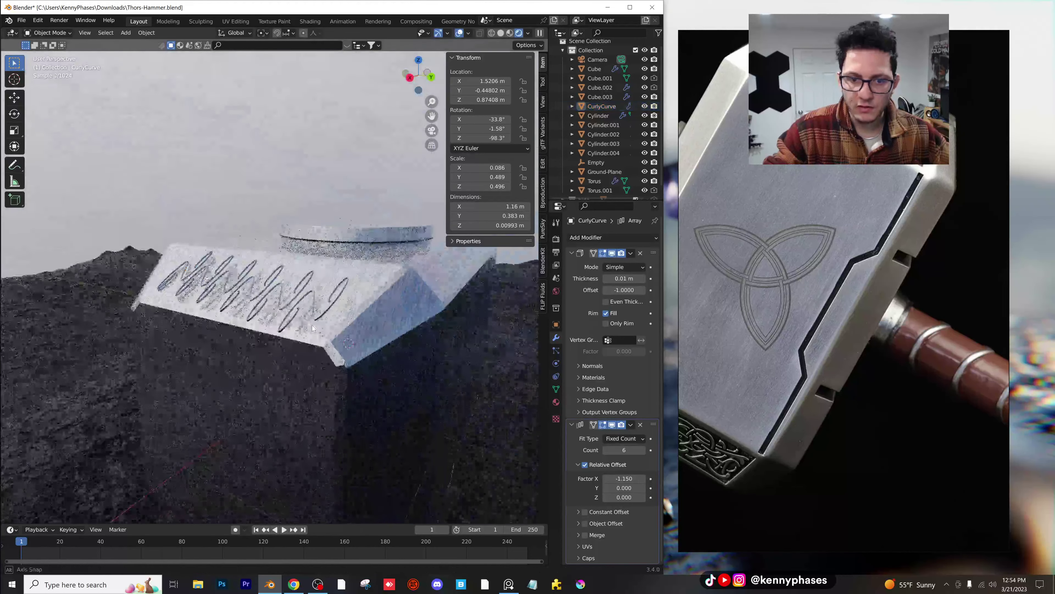
Step: In top view, move the row of curls about -0.089 m in X and -0.034 m in Y onto the slanted face
{"action": "scroll", "coordinate": [316, 307], "scroll_direction": "up", "scroll_amount": 3}
{"action": "left_click", "coordinate": [334, 300]}
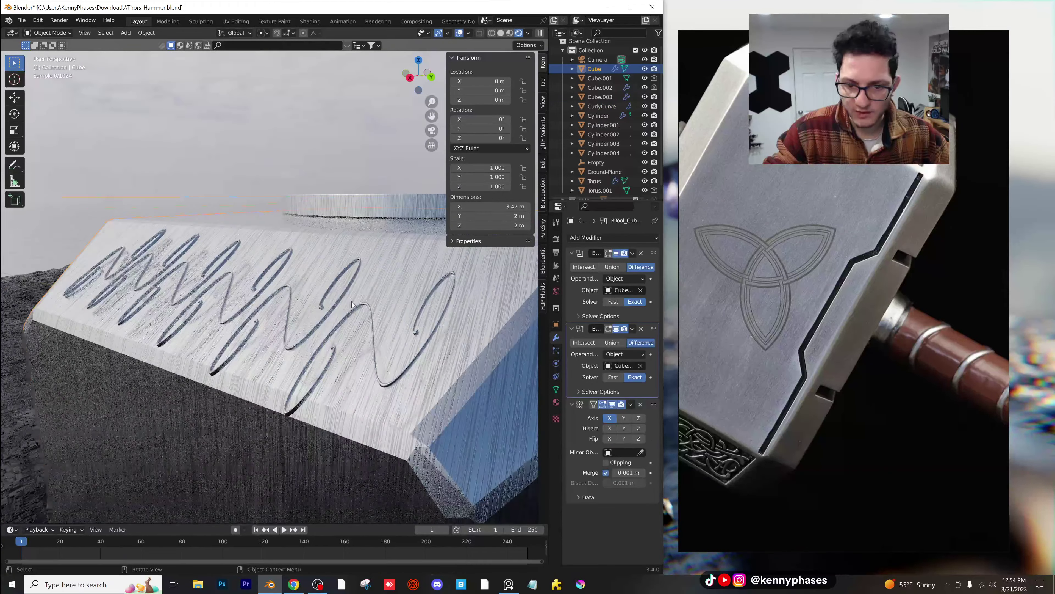
{"action": "scroll", "coordinate": [365, 308], "scroll_direction": "up", "scroll_amount": 3}
{"action": "left_click", "coordinate": [408, 335]}
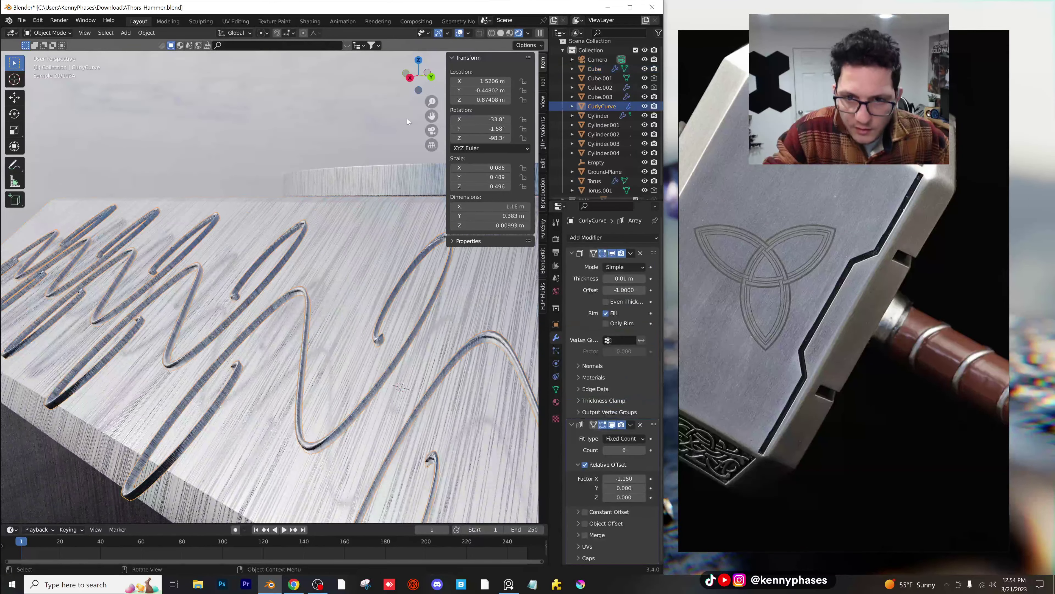
{"action": "left_click", "coordinate": [419, 61]}
{"action": "scroll", "coordinate": [399, 299], "scroll_direction": "down", "scroll_amount": 2}
{"action": "key", "text": "g"}
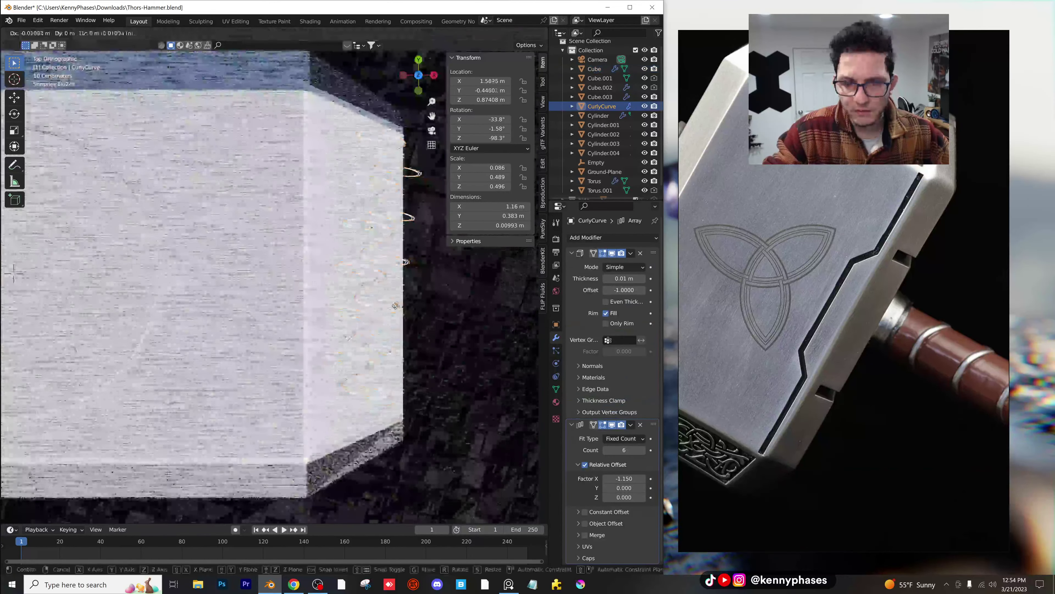
{"action": "left_click", "coordinate": [376, 311]}
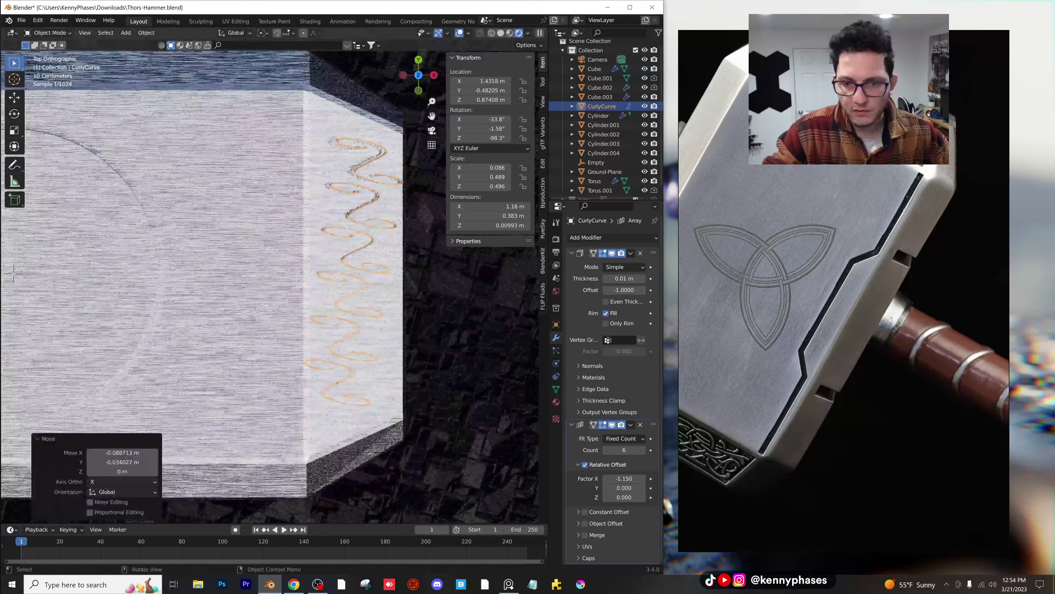
Step: In front view, rotate the row of curls about 0.78° to follow the slope of the face
{"action": "left_click", "coordinate": [418, 90]}
{"action": "key", "text": "r"}
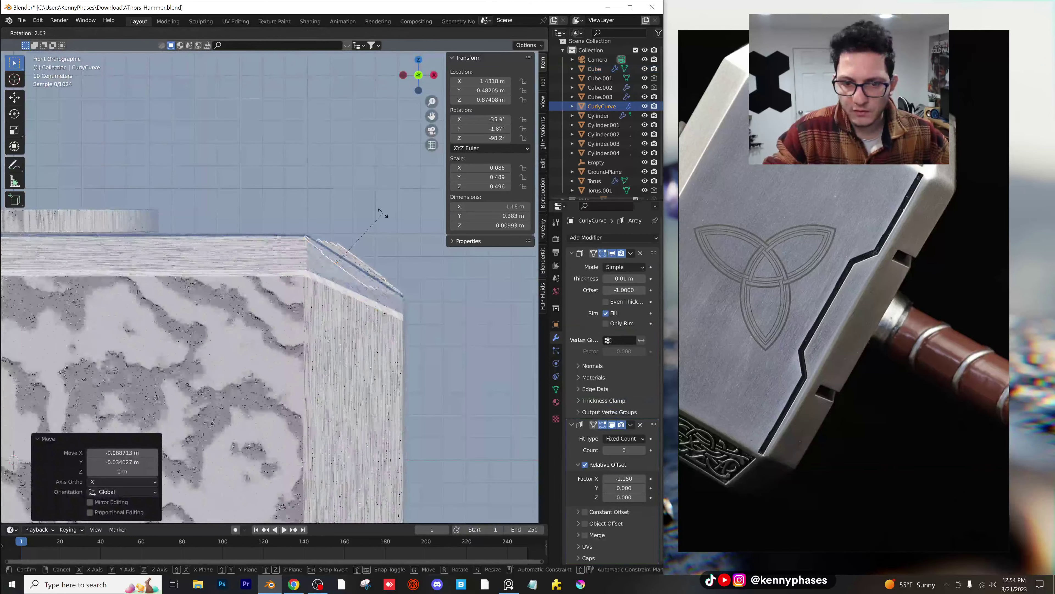
{"action": "left_click", "coordinate": [382, 218]}
Step: In the right side view, rotate the row of curls slightly and nudge it about 0.005 m in Y and 0.007 m in Z
{"action": "left_click", "coordinate": [434, 74]}
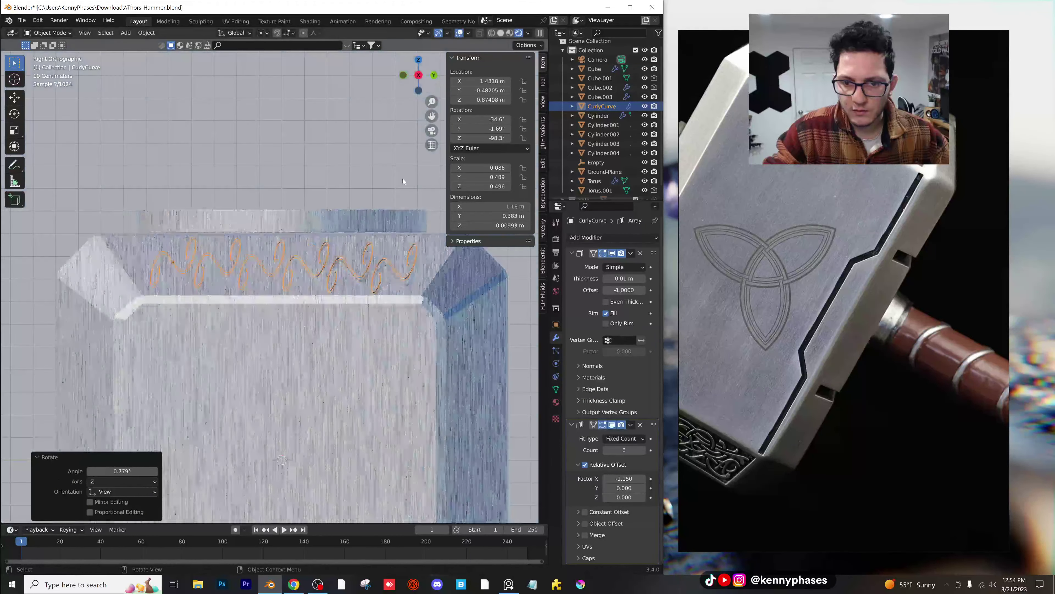
{"action": "key", "text": "r"}
{"action": "left_click", "coordinate": [409, 198]}
{"action": "key", "text": "g"}
{"action": "left_click", "coordinate": [410, 196]}
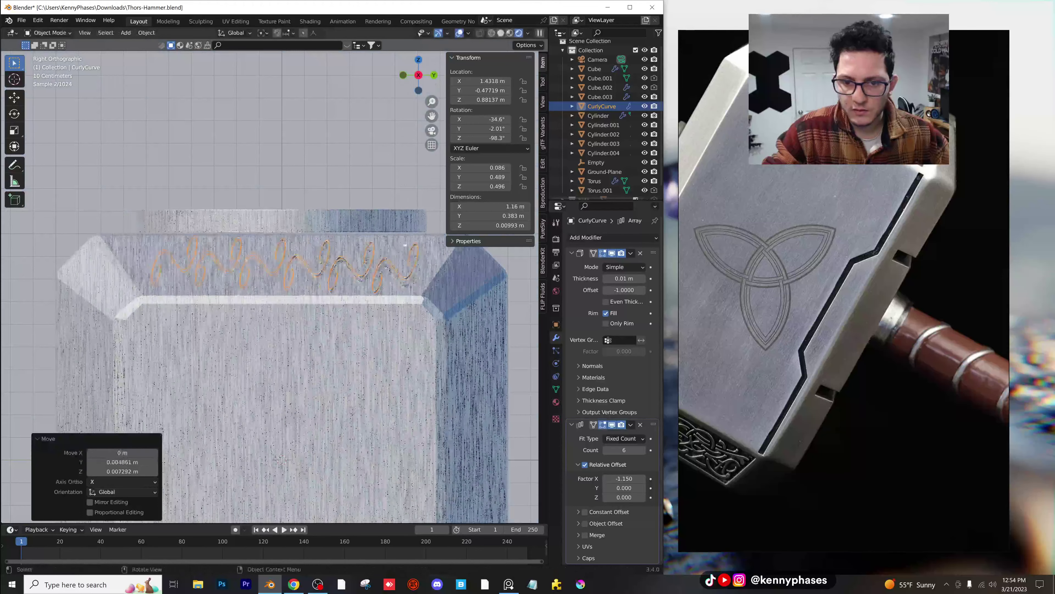
{"action": "left_click", "coordinate": [409, 195]}
Step: Raise the row of curls about 0.091 m along Z and set its rotation to X -39.2°, Y -2.01°, Z -95.1°
{"action": "left_click", "coordinate": [387, 266]}
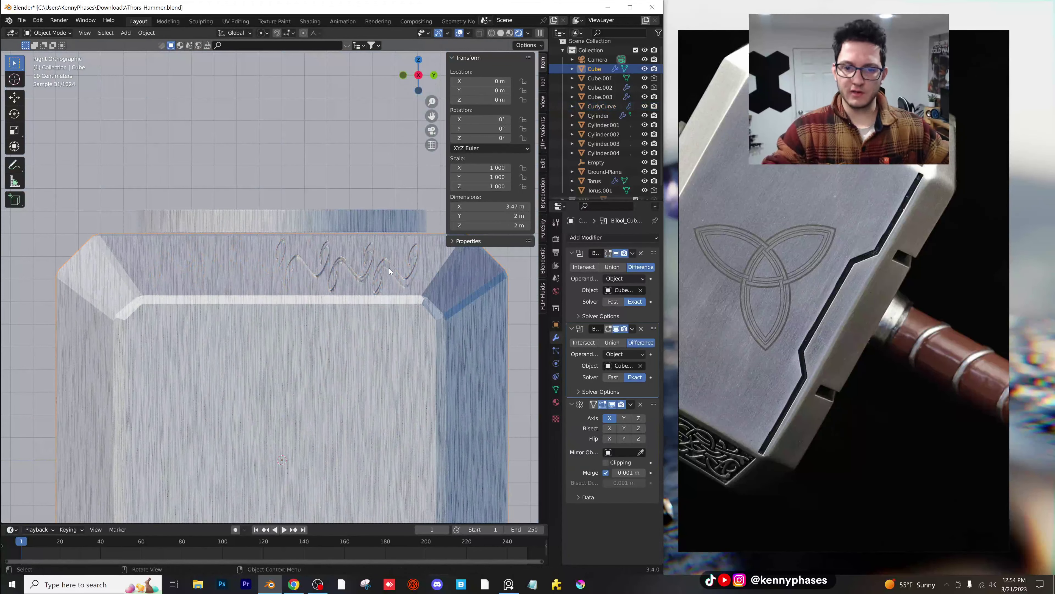
{"action": "middle_click_drag", "start_coordinate": [356, 260], "coordinate": [298, 274]}
{"action": "scroll", "coordinate": [301, 273], "scroll_direction": "down", "scroll_amount": 2}
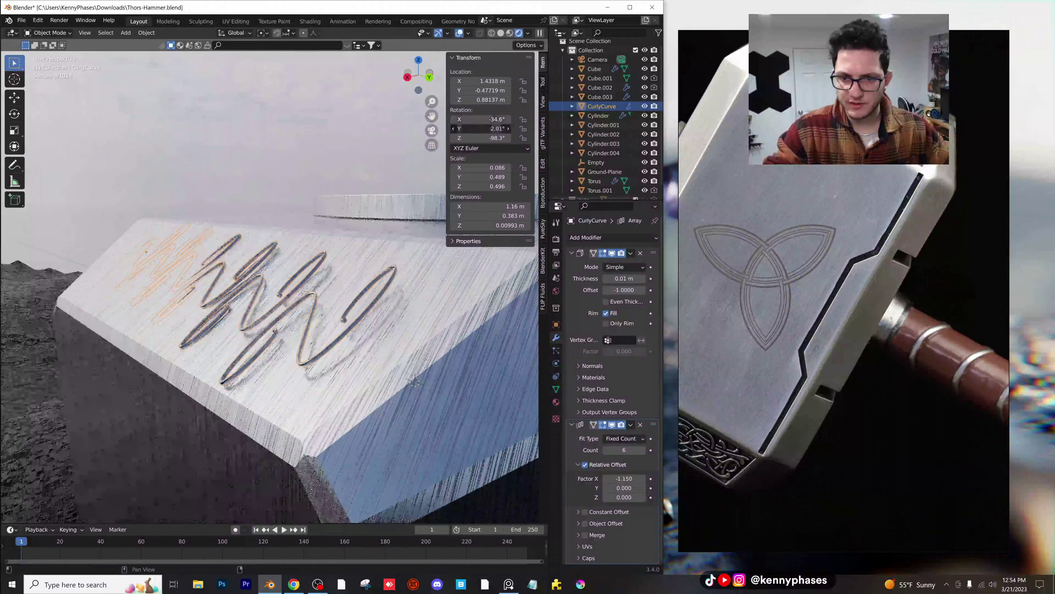
{"action": "key", "text": "g"}
{"action": "key", "text": "z"}
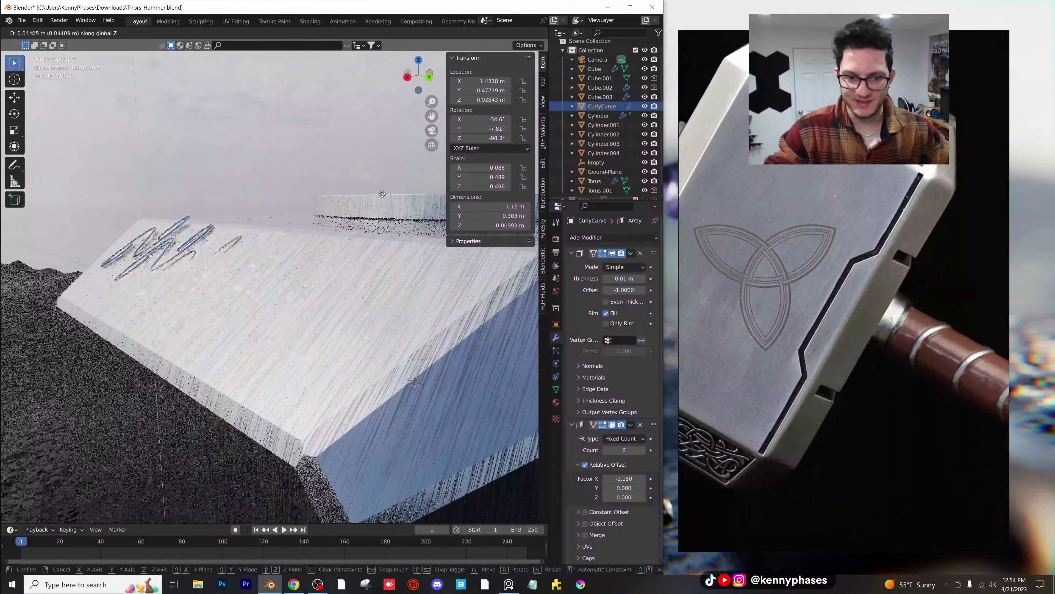
{"action": "left_click", "coordinate": [381, 186]}
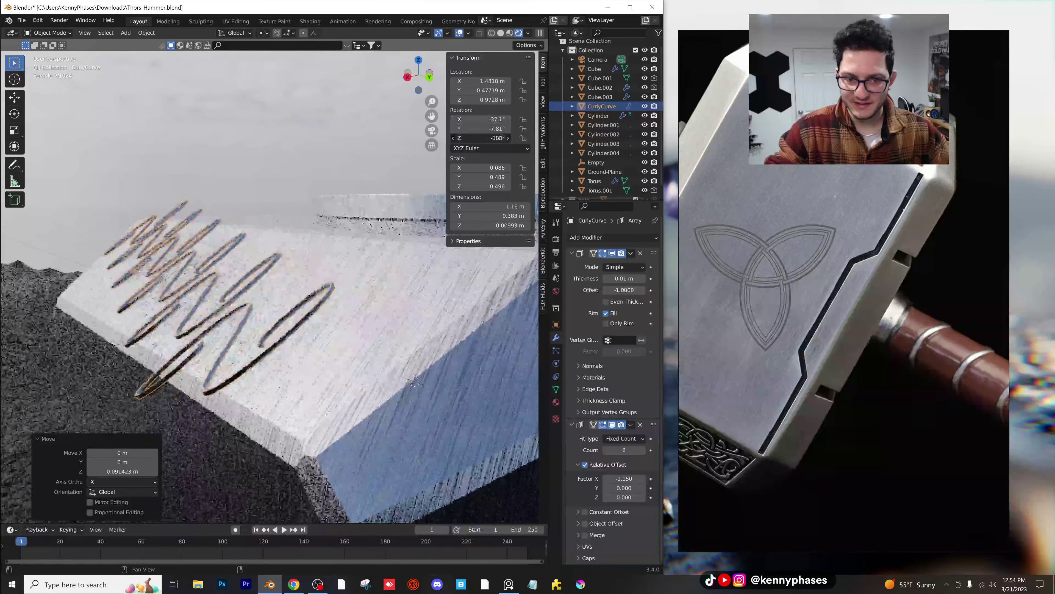
{"action": "mouse_move", "coordinate": [482, 138]}
{"action": "left_mouse_down"}
{"action": "mouse_move", "coordinate": [482, 129]}
{"action": "mouse_move", "coordinate": [521, 128]}
{"action": "mouse_move", "coordinate": [479, 120]}
{"action": "mouse_move", "coordinate": [469, 137]}
{"action": "mouse_move", "coordinate": [487, 129]}
{"action": "left_mouse_up"}
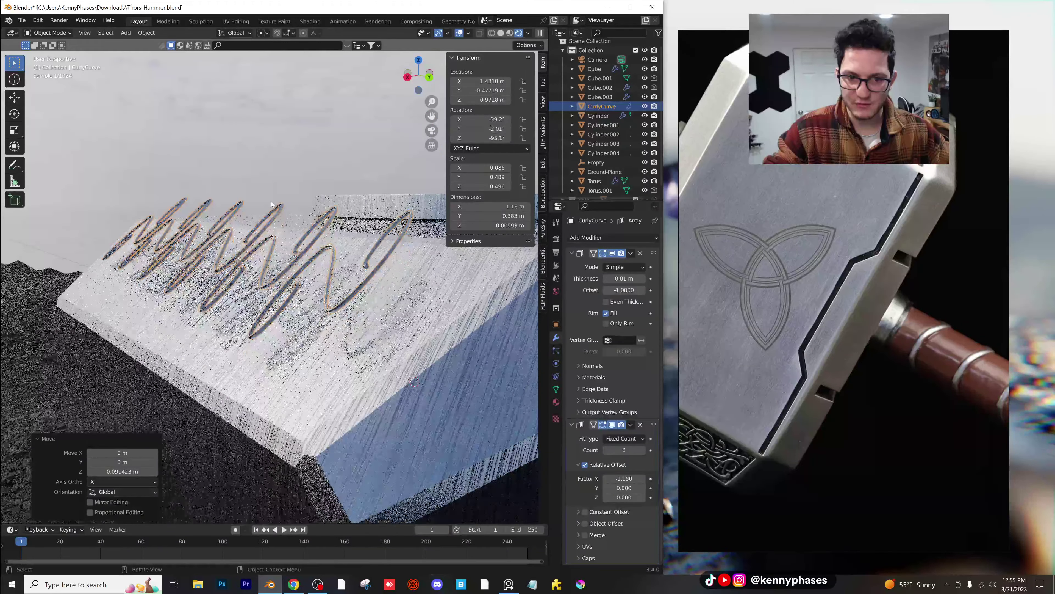
{"action": "middle_click_drag", "start_coordinate": [280, 238], "coordinate": [234, 244]}
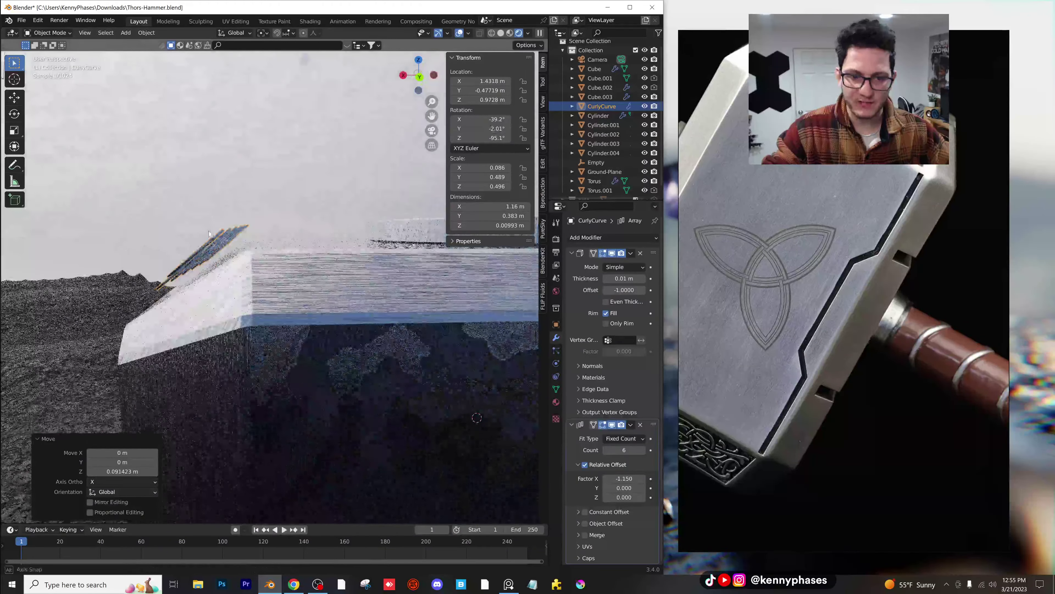
Step: Move the row of curls down onto the slanted face and rotate it to X -36°, Y -1.92°, Z -95.6°
{"action": "key", "text": "g"}
{"action": "left_click", "coordinate": [230, 247]}
{"action": "key", "text": "r"}
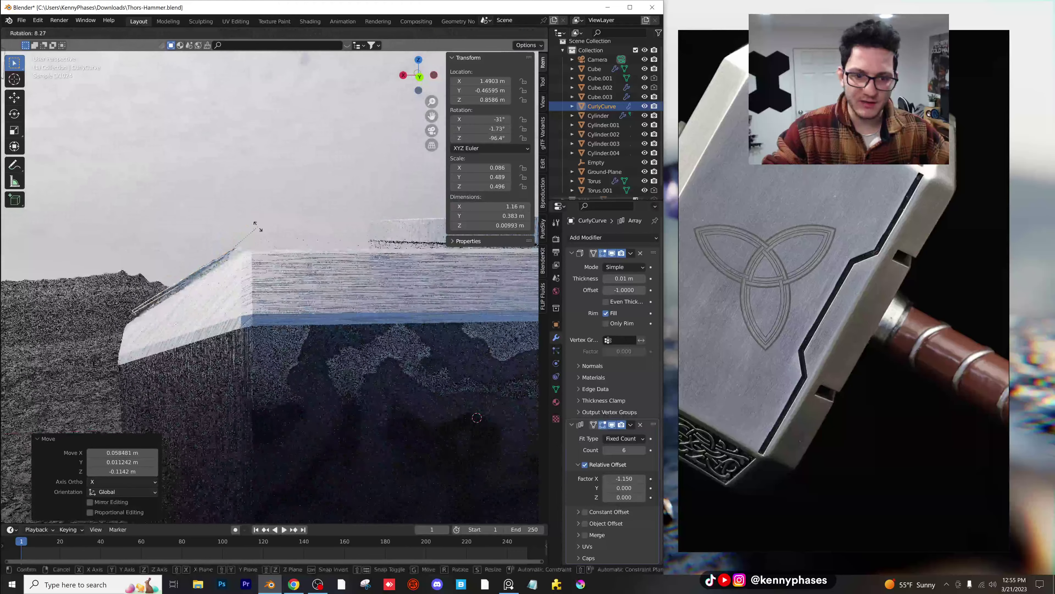
{"action": "left_click", "coordinate": [257, 222]}
{"action": "key", "text": "g"}
{"action": "left_click", "coordinate": [259, 216]}
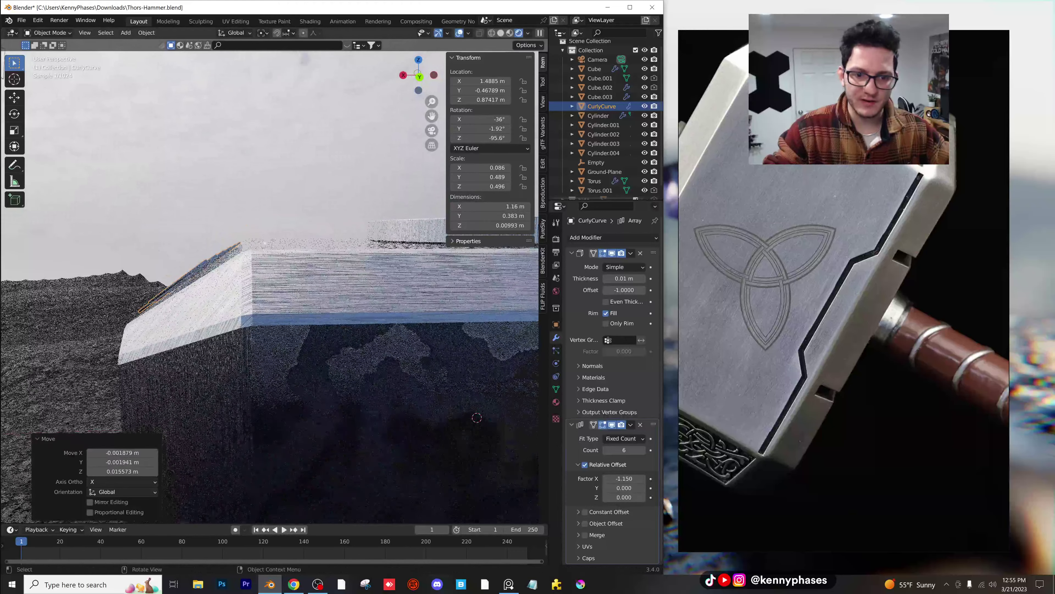
{"action": "middle_click_drag", "start_coordinate": [264, 237], "coordinate": [386, 312]}
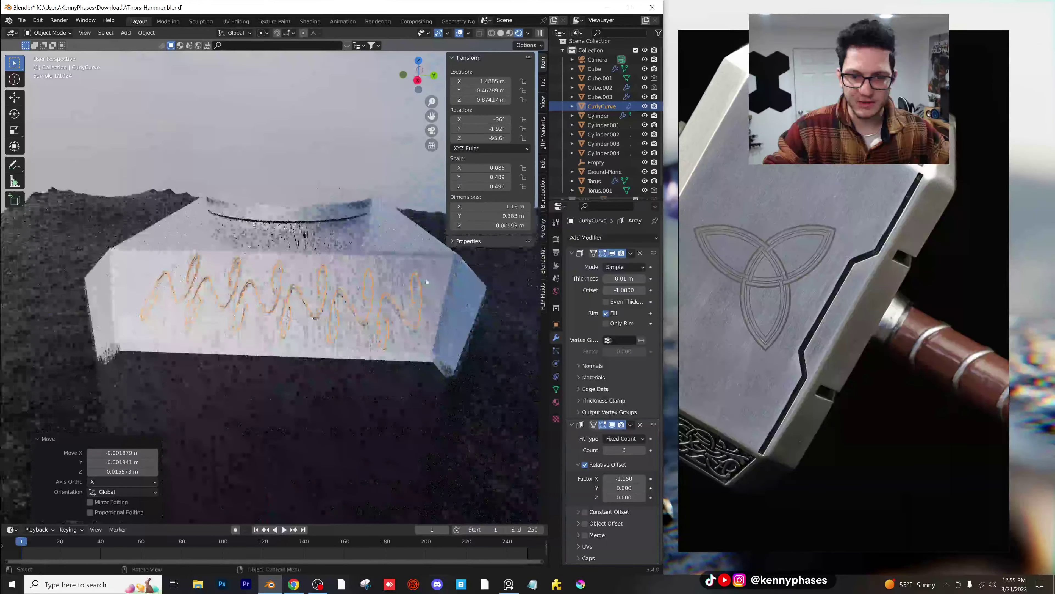
Step: Delete the row of curls from the slanted face and save the file
{"action": "key", "text": "alt+a"}
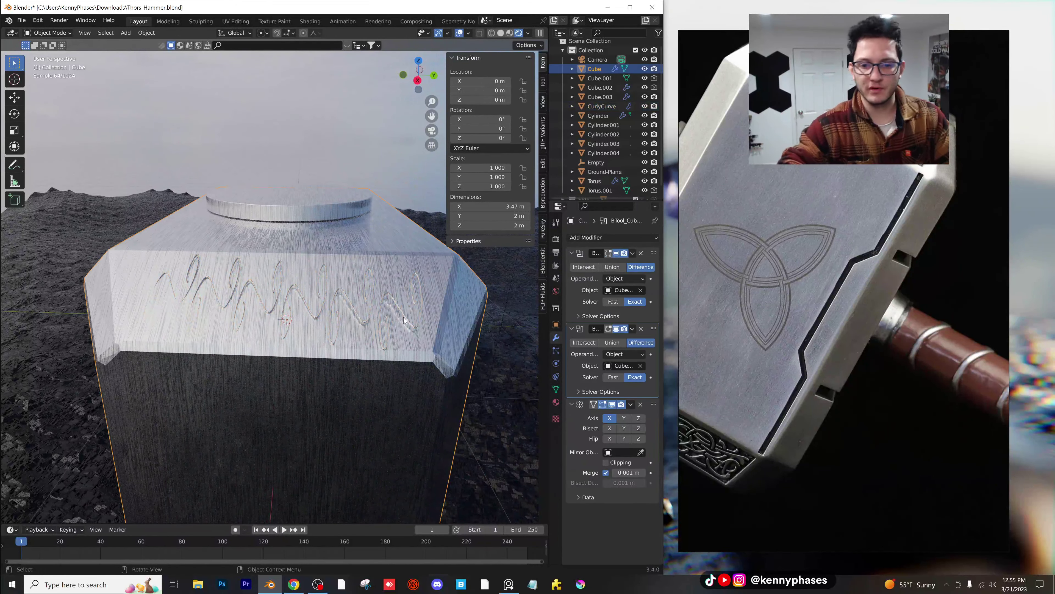
{"action": "left_click", "coordinate": [405, 319]}
{"action": "key", "text": "Delete"}
{"action": "middle_click_drag", "start_coordinate": [406, 319], "coordinate": [330, 226]}
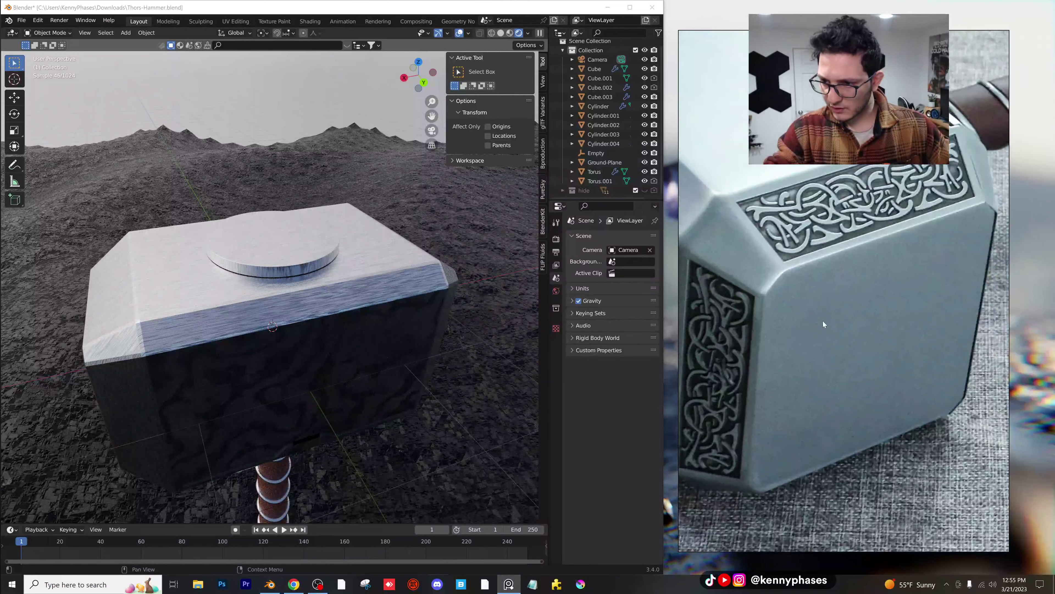
{"action": "middle_click_drag", "start_coordinate": [444, 305], "coordinate": [345, 297]}
{"action": "key", "text": "ctrl+s"}
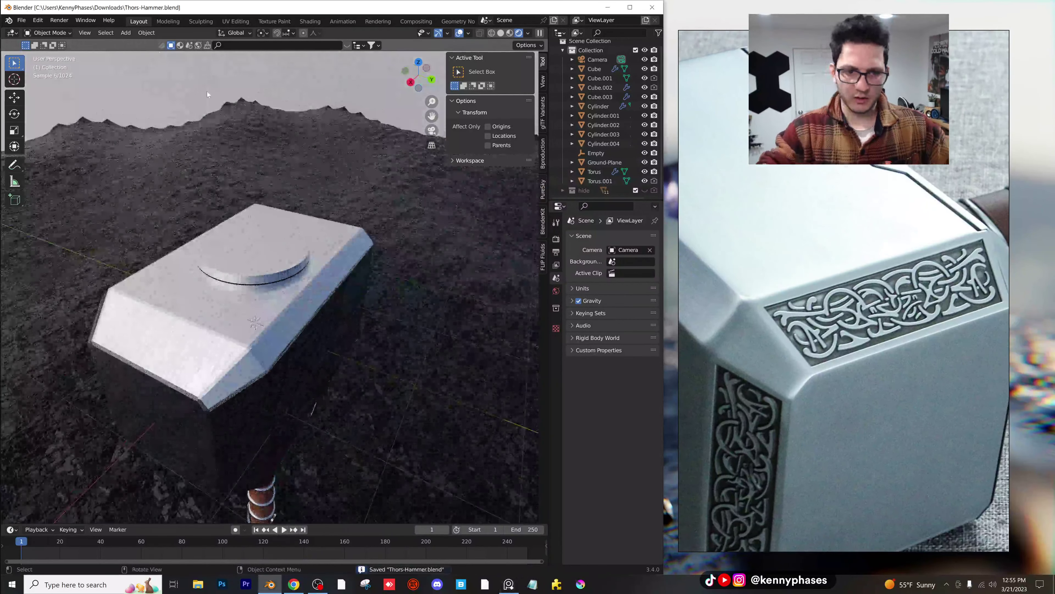
Step: In solid shading, add a cube, shrink it to about 0.081 m and raise it about 1.3 m along Z
{"action": "left_click", "coordinate": [501, 33]}
{"action": "left_click", "coordinate": [126, 33]}
{"action": "mouse_move", "coordinate": [158, 44]}
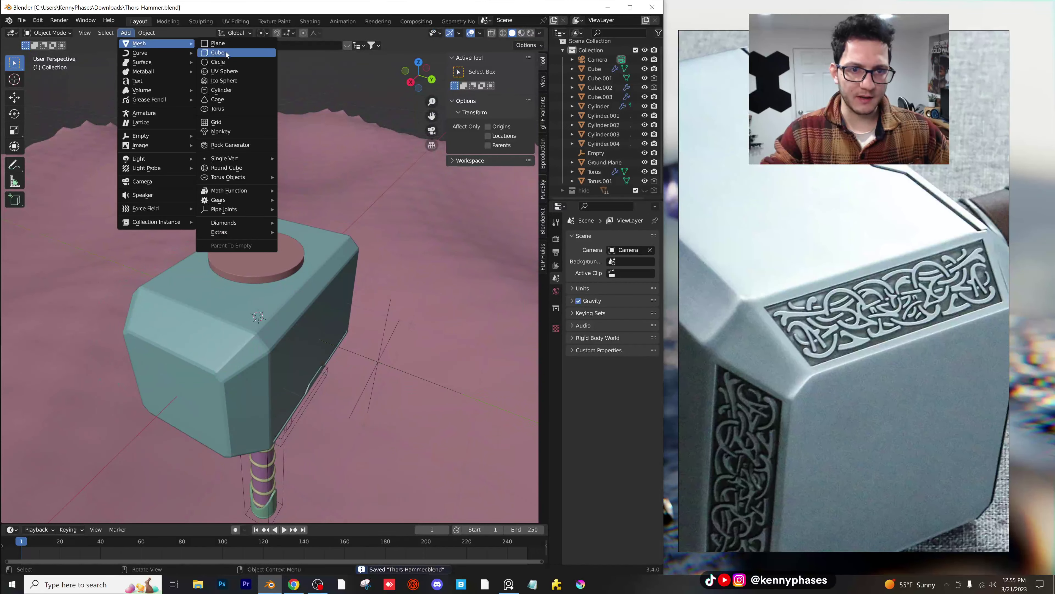
{"action": "left_click", "coordinate": [225, 54]}
{"action": "key", "text": "s"}
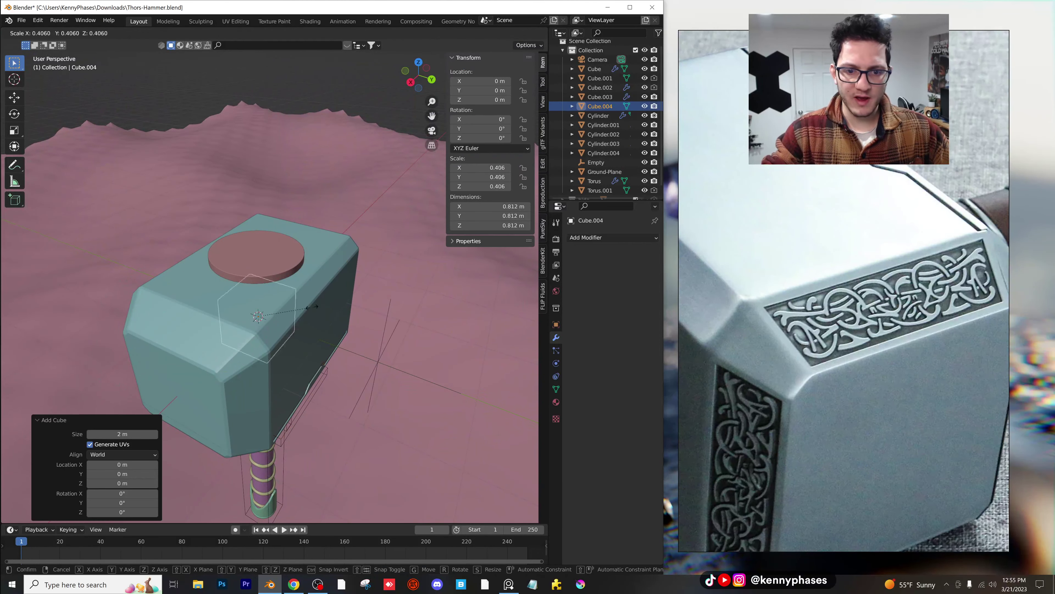
{"action": "left_click", "coordinate": [258, 317]}
{"action": "key", "text": "g"}
{"action": "key", "text": "z"}
{"action": "left_click", "coordinate": [274, 239]}
{"action": "key", "text": "s"}
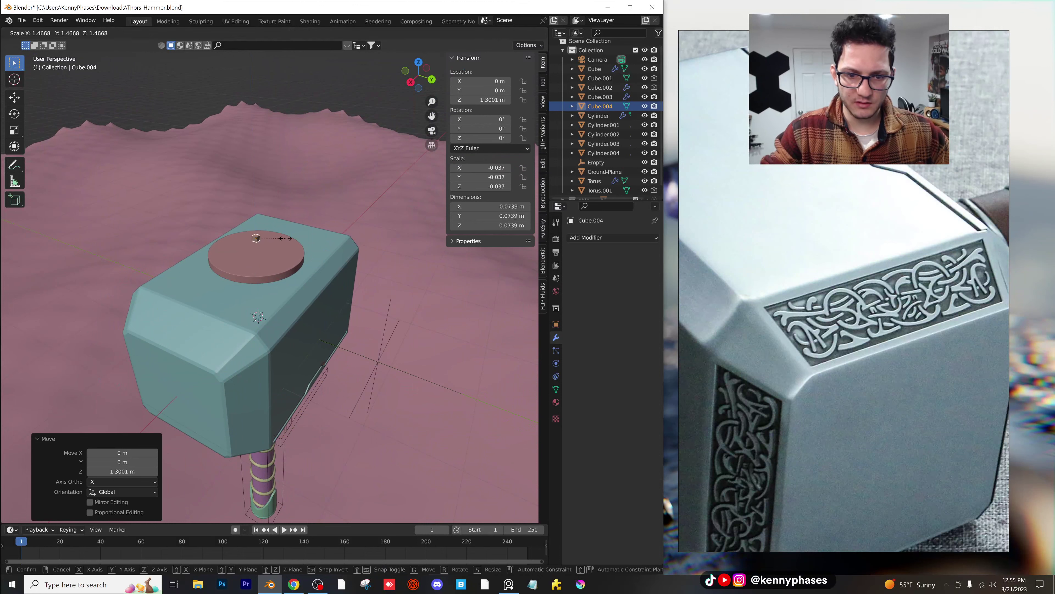
{"action": "left_click", "coordinate": [285, 239]}
Step: In top view, move the small cube about 1.415 m in X and -0.552 m in Y, over the slanted face
{"action": "left_click", "coordinate": [418, 62]}
{"action": "key", "text": "g"}
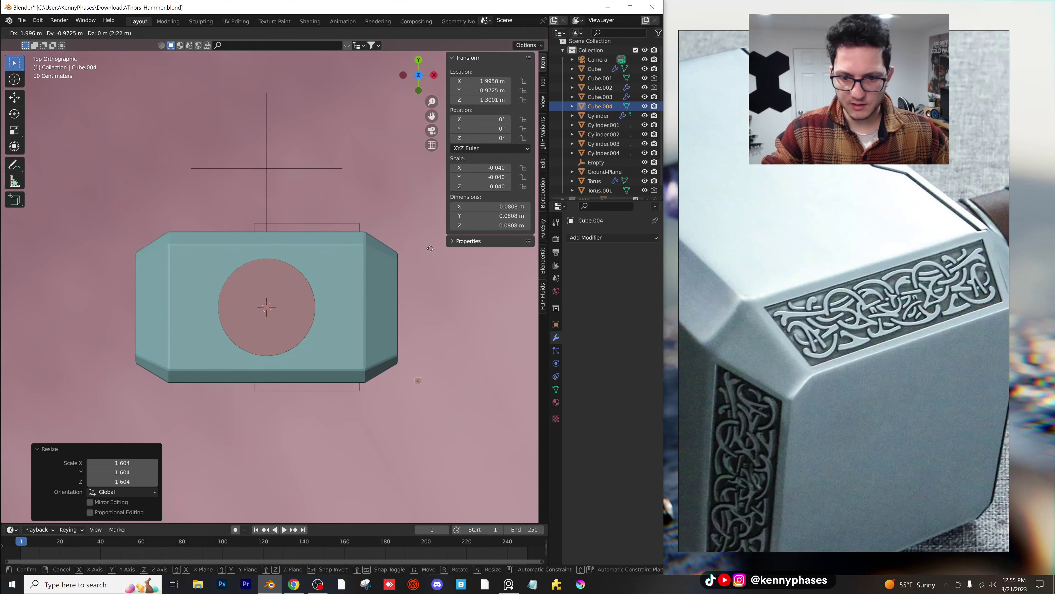
{"action": "left_click", "coordinate": [390, 219]}
Step: Add an Array modifier to the small cube with count 6 and relative offset X 0, Y -2.760, saving the file
{"action": "scroll", "coordinate": [390, 219], "scroll_direction": "up", "scroll_amount": 4}
{"action": "left_click", "coordinate": [595, 237]}
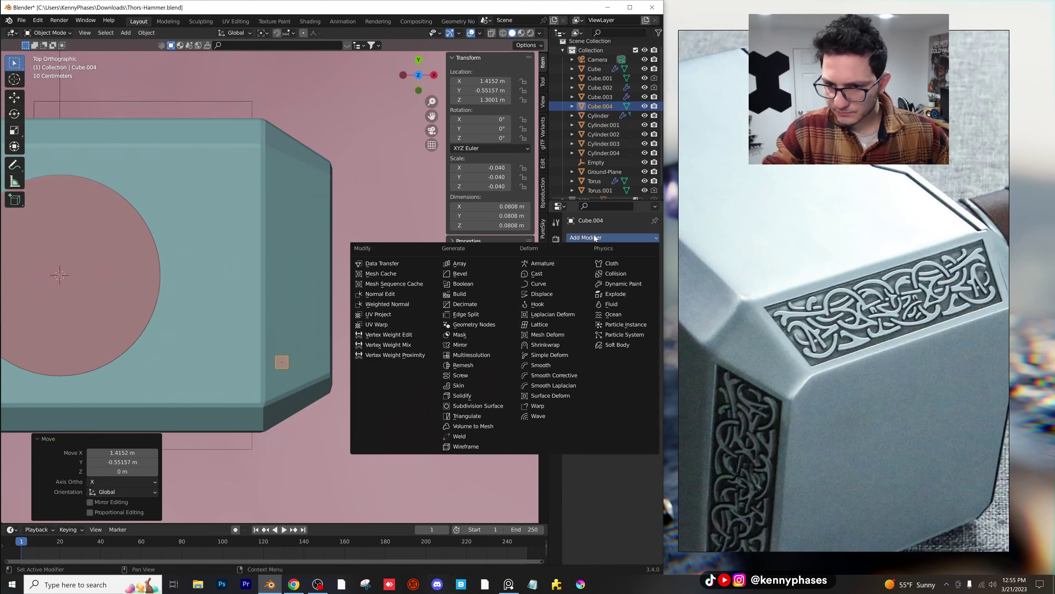
{"action": "left_click", "coordinate": [511, 266]}
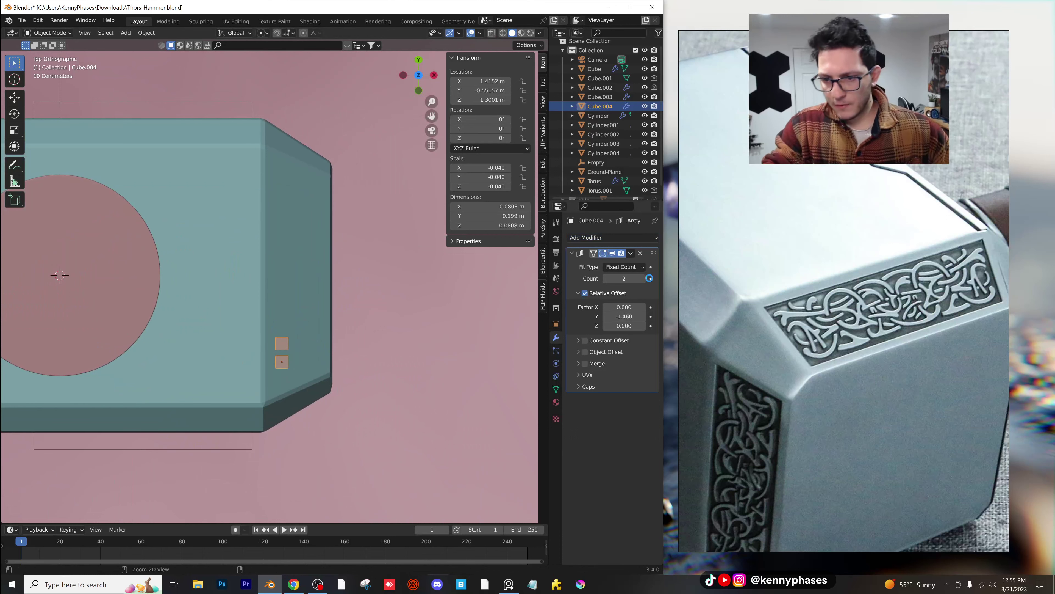
{"action": "key", "text": "ctrl+s"}
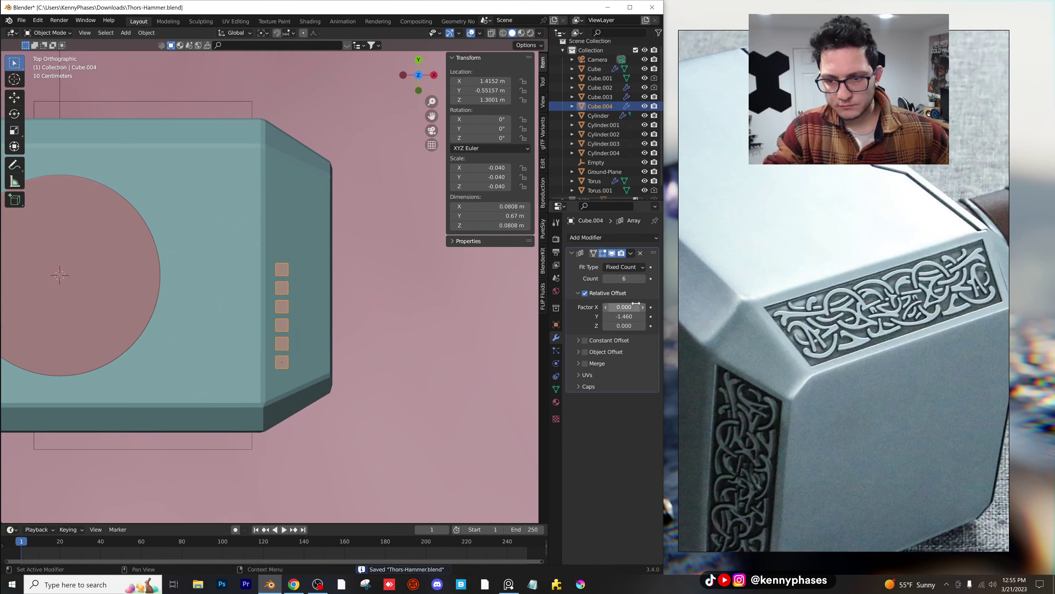
{"action": "left_click_drag", "start_coordinate": [631, 316], "coordinate": [619, 316]}
Step: Duplicate the Array modifier and set the copy to count 3 with relative offset X -1.440, Y 0
{"action": "left_click", "coordinate": [630, 253]}
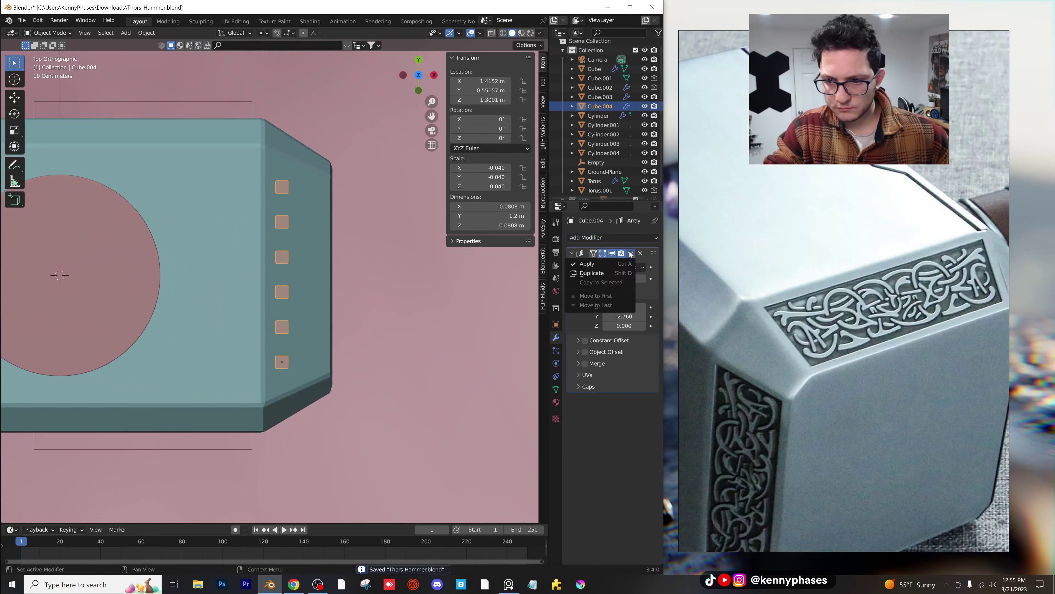
{"action": "left_click", "coordinate": [609, 273]}
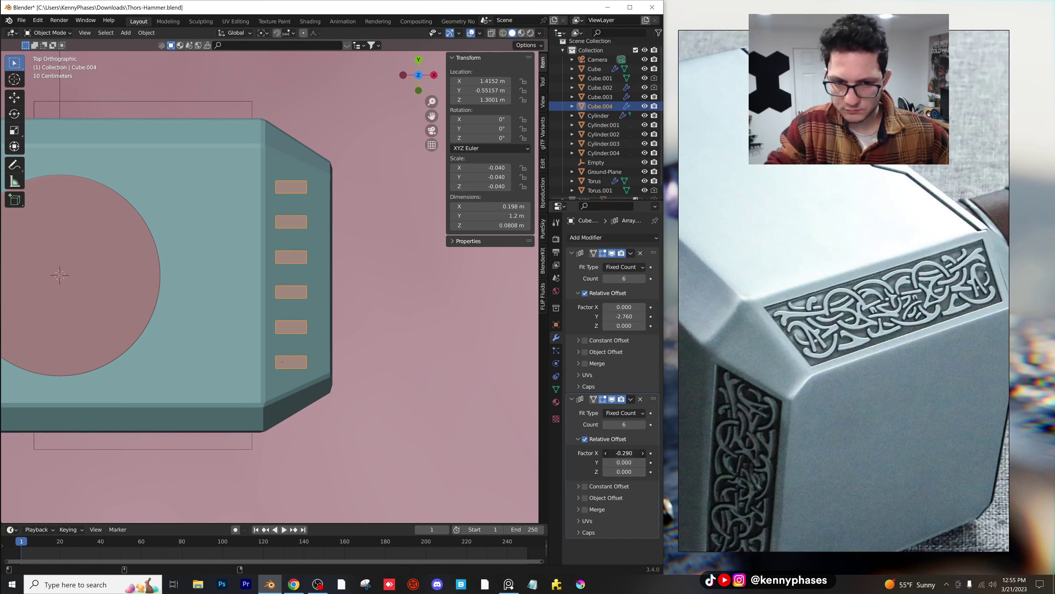
{"action": "left_click_drag", "start_coordinate": [625, 452], "coordinate": [604, 453]}
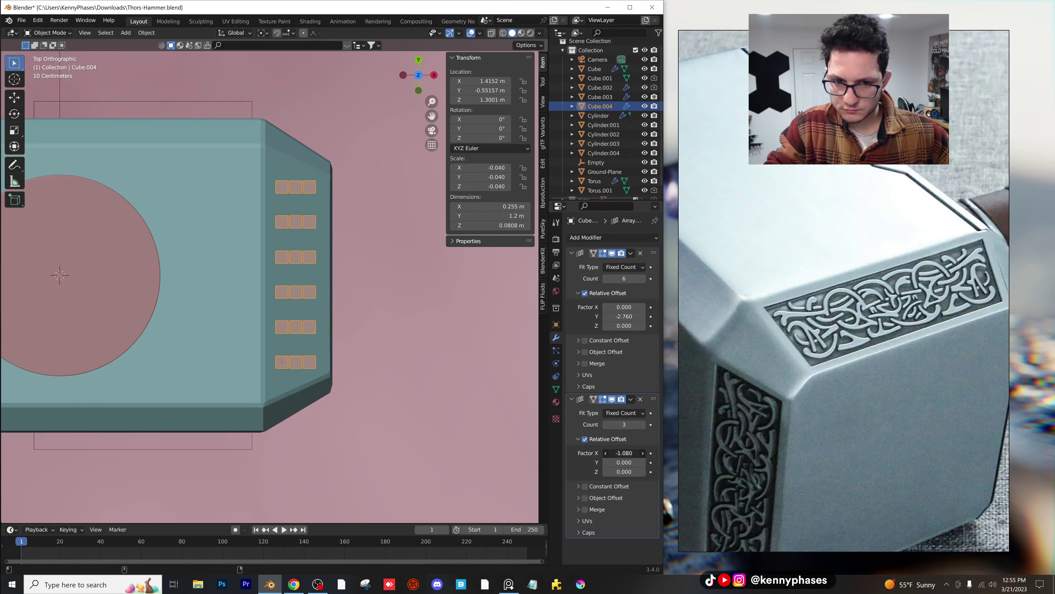
{"action": "left_click_drag", "start_coordinate": [624, 453], "coordinate": [617, 452]}
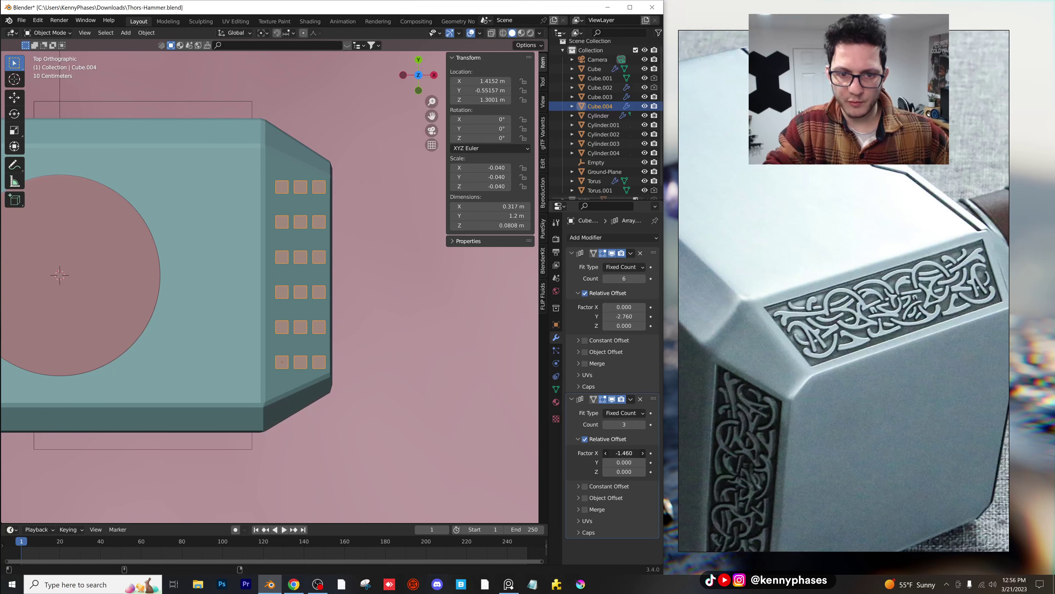
Step: In front view, rotate the cube grid to about 33.6° and move it to X 1.414 m, Z 0.932 m on the slanted face
{"action": "left_click", "coordinate": [419, 90]}
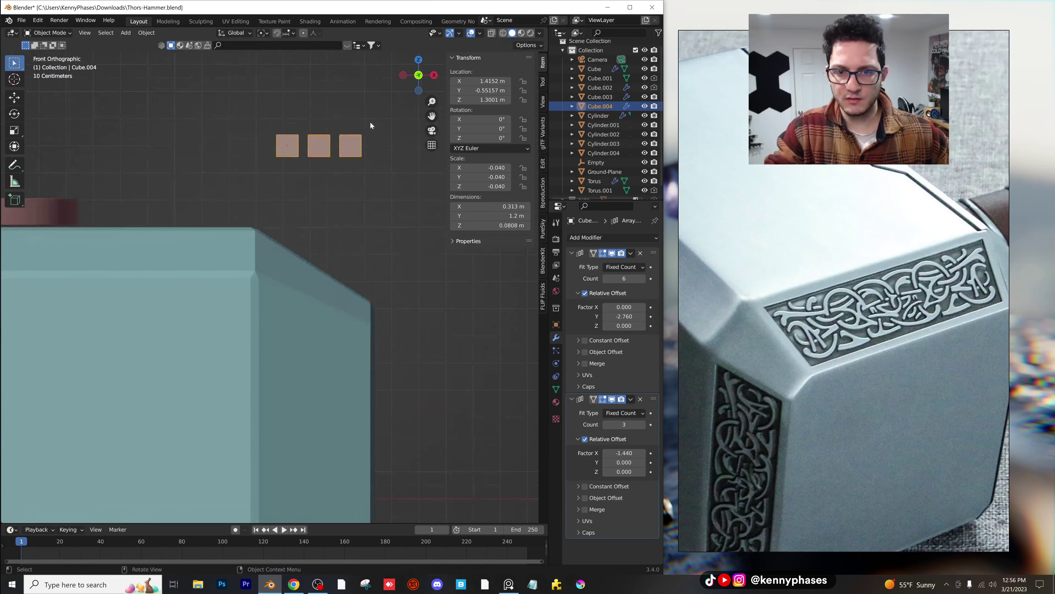
{"action": "key", "text": "r"}
{"action": "left_click", "coordinate": [371, 171]}
{"action": "key", "text": "g"}
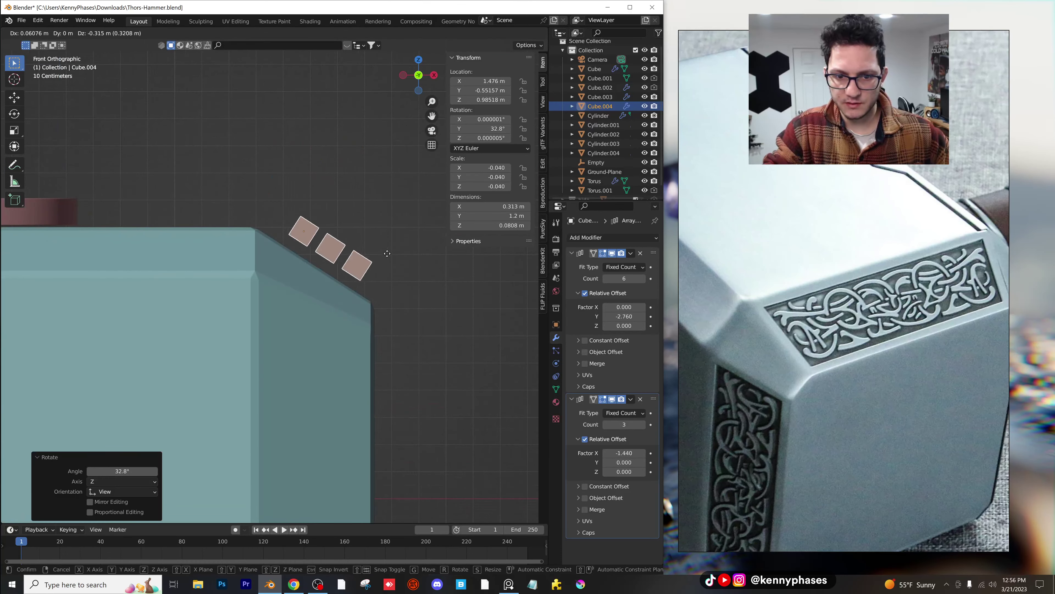
{"action": "left_click", "coordinate": [372, 233]}
{"action": "key", "text": "r"}
{"action": "left_click", "coordinate": [372, 233]}
{"action": "key", "text": "g"}
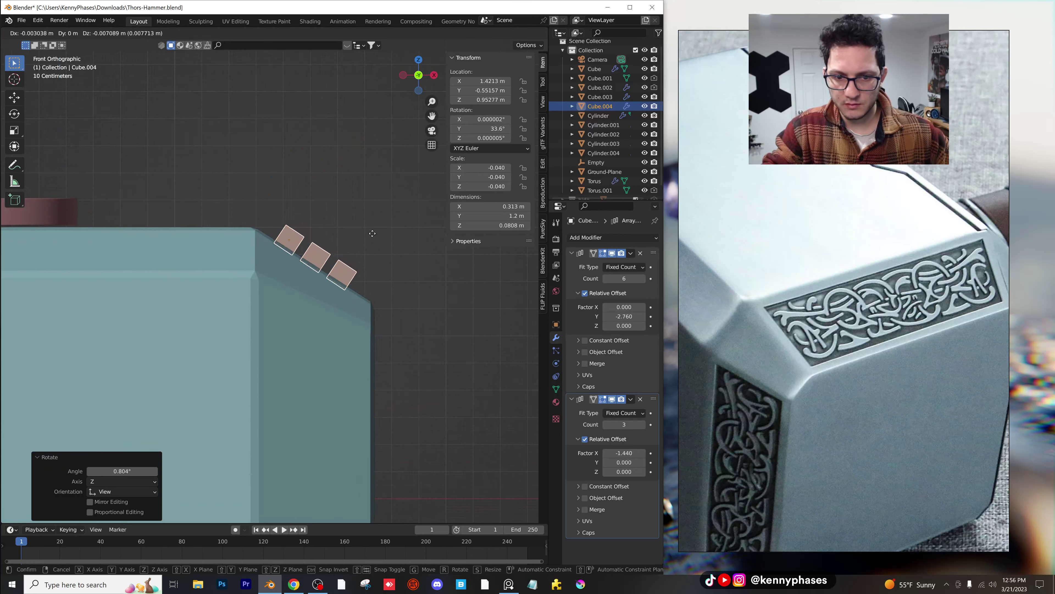
{"action": "left_click", "coordinate": [371, 238]}
Step: Cut the grid of small cubes out of the hammer head with a Bool Tool brush Difference
{"action": "middle_click_drag", "start_coordinate": [372, 243], "coordinate": [392, 293]}
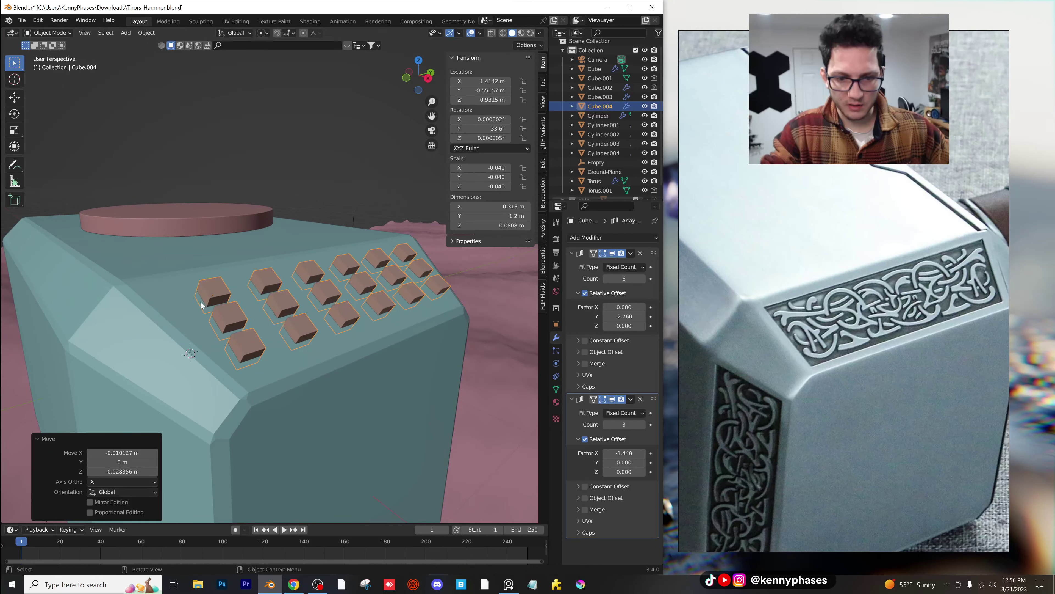
{"action": "left_click", "coordinate": [190, 303], "text": "shift"}
{"action": "key", "text": "shift+ctrl+b"}
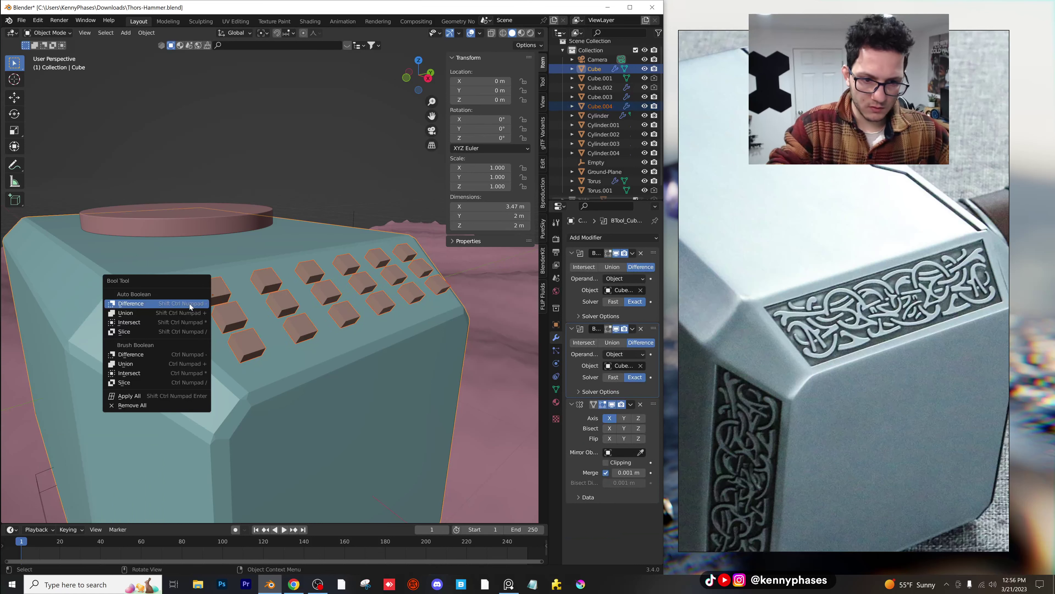
{"action": "key", "text": "Down"}
{"action": "key", "text": "Down"}
{"action": "key", "text": "Down"}
{"action": "key", "text": "Down"}
{"action": "key", "text": "Down"}
{"action": "key", "text": "Up"}
{"action": "key", "text": "Return"}
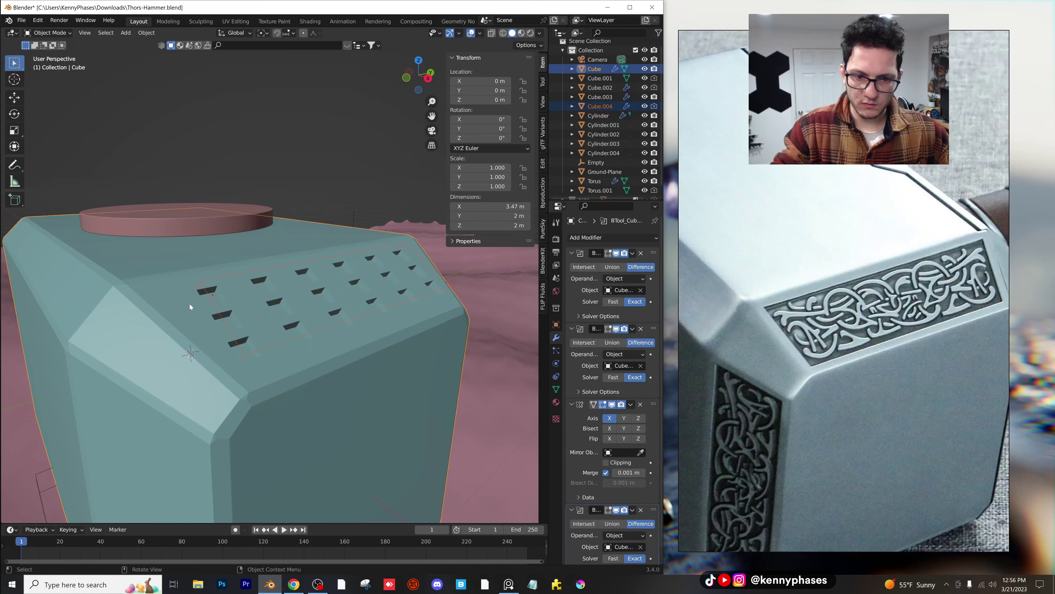
Step: Switch to rendered shading, inspect the hammer with its cut holes up close and as a whole, and save the file
{"action": "scroll", "coordinate": [340, 237], "scroll_direction": "down", "scroll_amount": 2}
{"action": "mouse_move", "coordinate": [340, 237]}
{"action": "middle_mouse_down"}
{"action": "mouse_move", "coordinate": [239, 267]}
{"action": "mouse_move", "coordinate": [219, 260]}
{"action": "mouse_move", "coordinate": [261, 184]}
{"action": "mouse_move", "coordinate": [228, 255]}
{"action": "mouse_move", "coordinate": [347, 276]}
{"action": "mouse_move", "coordinate": [307, 303]}
{"action": "mouse_move", "coordinate": [274, 283]}
{"action": "mouse_move", "coordinate": [249, 245]}
{"action": "mouse_move", "coordinate": [324, 245]}
{"action": "middle_mouse_up"}
{"action": "key", "text": "z"}
{"action": "left_click", "coordinate": [257, 160]}
{"action": "scroll", "coordinate": [249, 245], "scroll_direction": "up", "scroll_amount": 2}
{"action": "scroll", "coordinate": [340, 325], "scroll_direction": "up", "scroll_amount": 6}
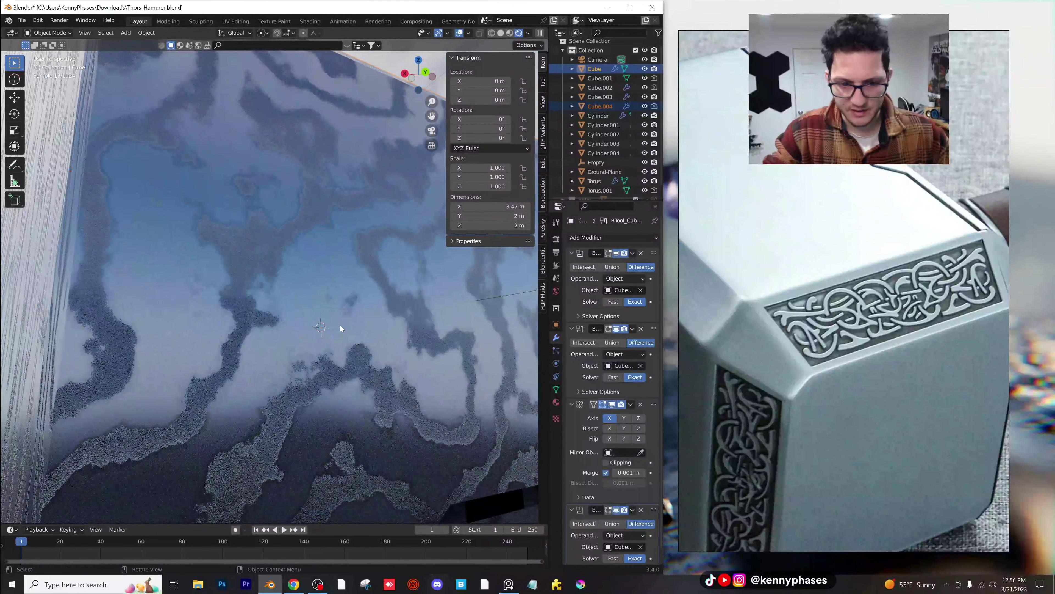
{"action": "scroll", "coordinate": [290, 334], "scroll_direction": "up", "scroll_amount": 3}
{"action": "middle_click_drag", "start_coordinate": [289, 334], "coordinate": [343, 220], "text": "shift"}
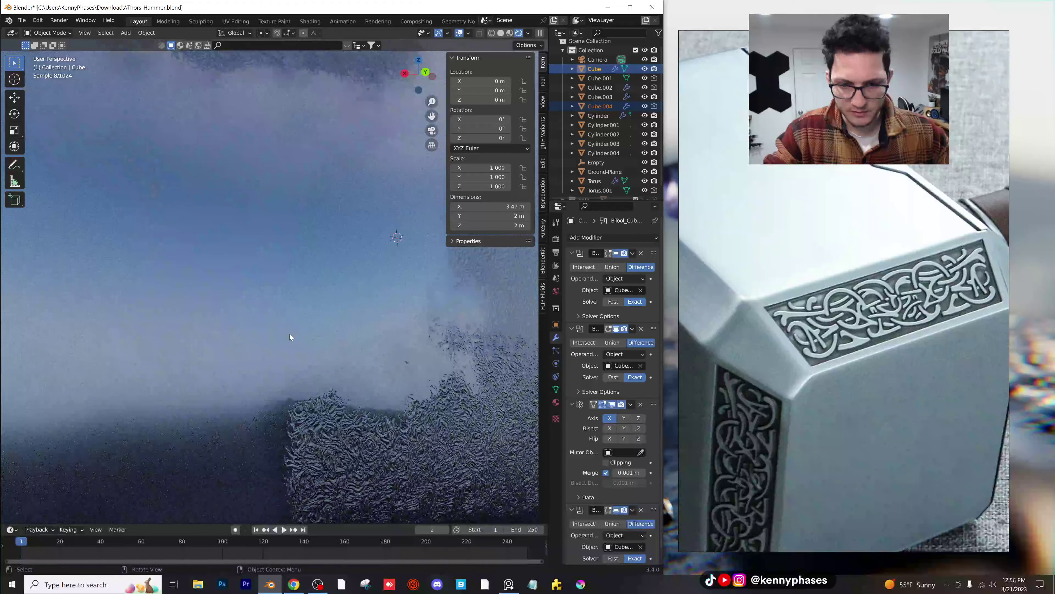
{"action": "scroll", "coordinate": [290, 333], "scroll_direction": "down", "scroll_amount": 8}
{"action": "middle_click_drag", "start_coordinate": [291, 332], "coordinate": [342, 277]}
{"action": "scroll", "coordinate": [342, 277], "scroll_direction": "up", "scroll_amount": 1}
{"action": "middle_click_drag", "start_coordinate": [281, 191], "coordinate": [279, 245], "text": "shift"}
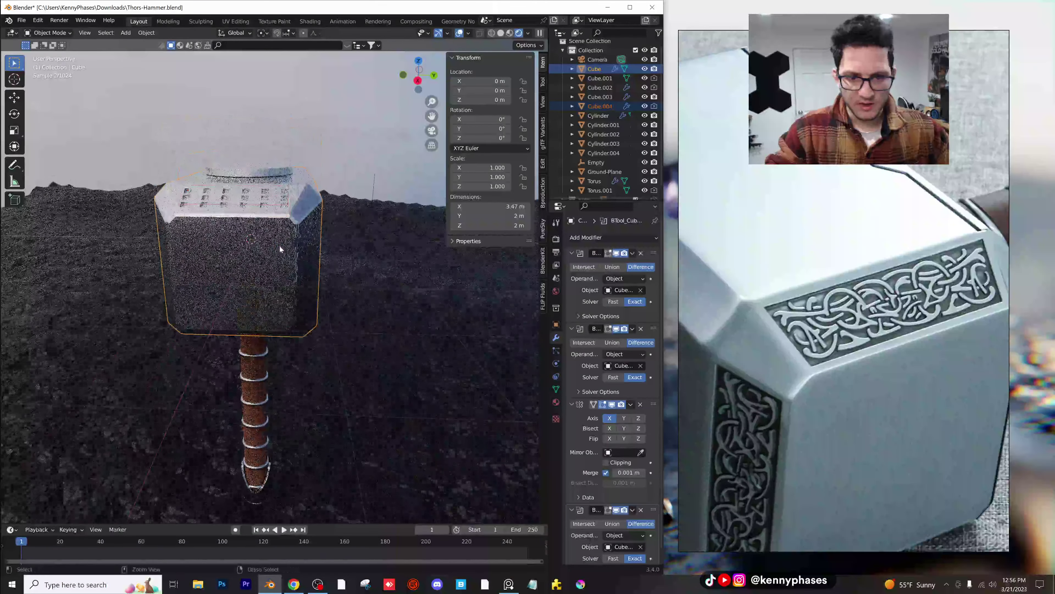
{"action": "key", "text": "ctrl+s"}
{"action": "middle_click_drag", "start_coordinate": [337, 269], "coordinate": [265, 274]}
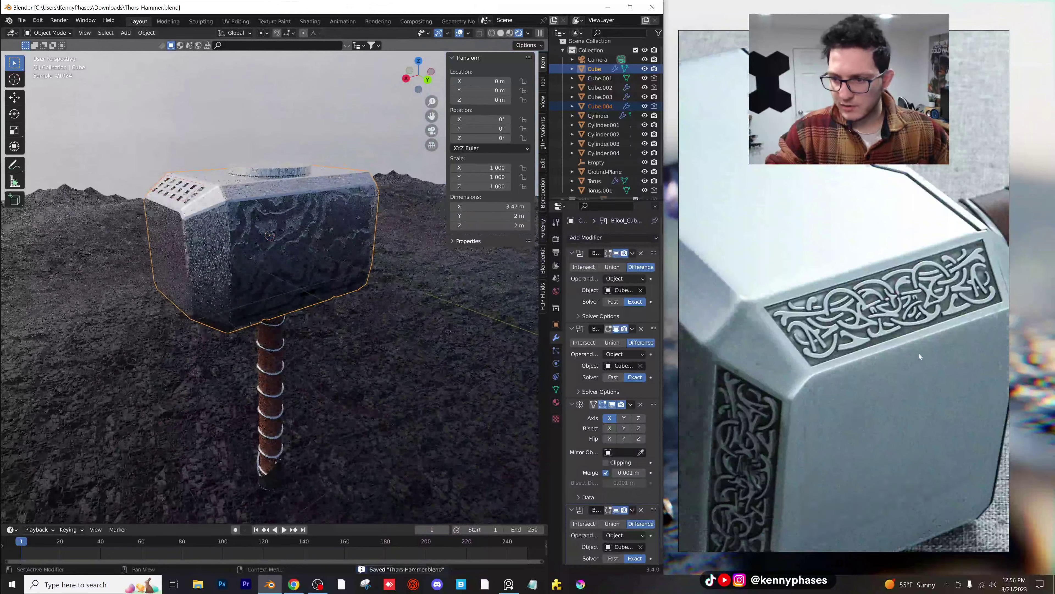
Step: Switch to the reference image viewer and examine the inscription on the round plate and the knotwork panels
{"action": "scroll", "coordinate": [918, 352], "scroll_direction": "down", "scroll_amount": 2}
{"action": "middle_click_drag", "start_coordinate": [919, 352], "coordinate": [1006, 316]}
{"action": "scroll", "coordinate": [800, 307], "scroll_direction": "up", "scroll_amount": 3}
{"action": "middle_click_drag", "start_coordinate": [801, 309], "coordinate": [853, 294]}
{"action": "scroll", "coordinate": [853, 296], "scroll_direction": "down", "scroll_amount": 2}
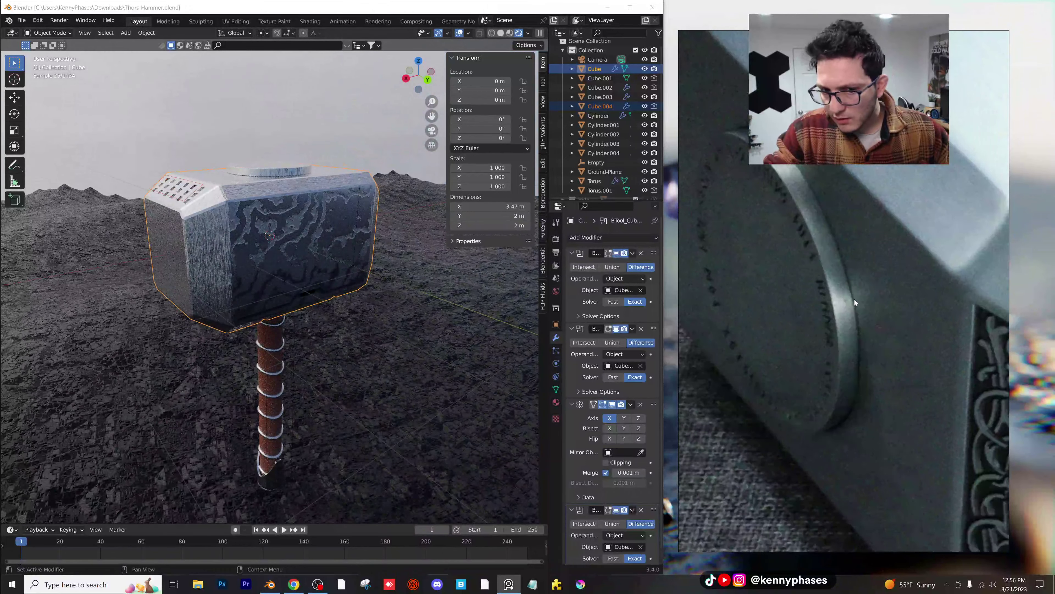
{"action": "middle_click_drag", "start_coordinate": [1001, 361], "coordinate": [817, 316]}
{"action": "middle_click_drag", "start_coordinate": [922, 291], "coordinate": [843, 373]}
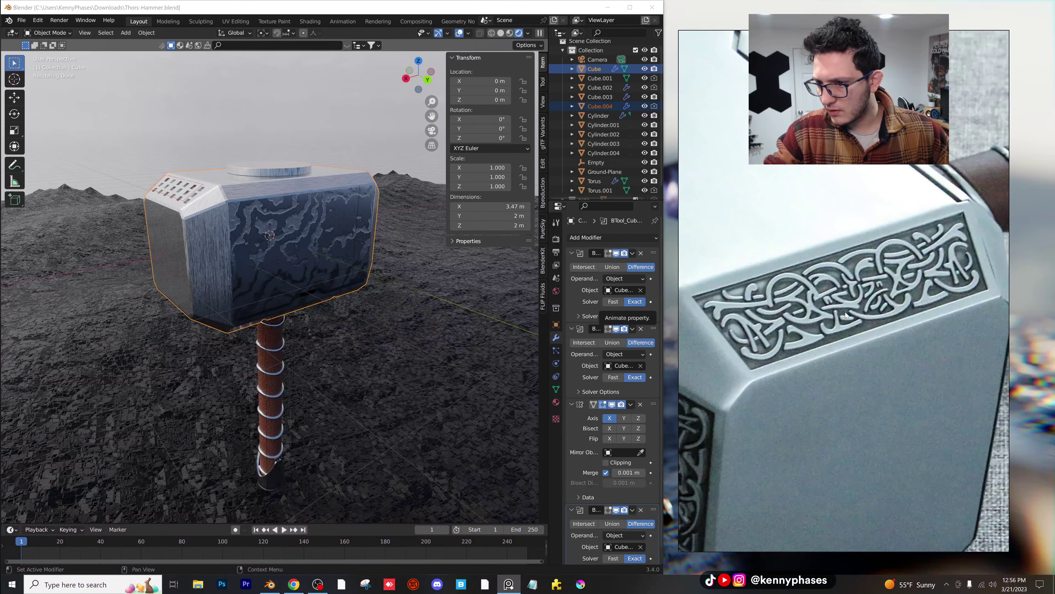
Step: Switch the viewport to solid shading and add a text object above the round plate on the hammer head
{"action": "scroll", "coordinate": [282, 218], "scroll_direction": "up", "scroll_amount": 3}
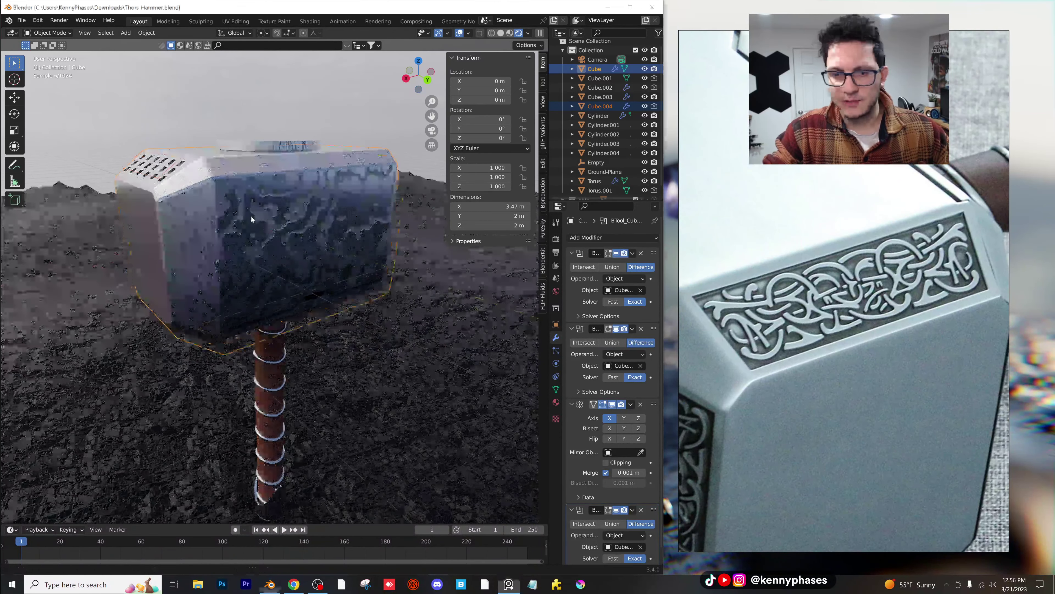
{"action": "middle_click_drag", "start_coordinate": [237, 203], "coordinate": [278, 240], "text": "shift"}
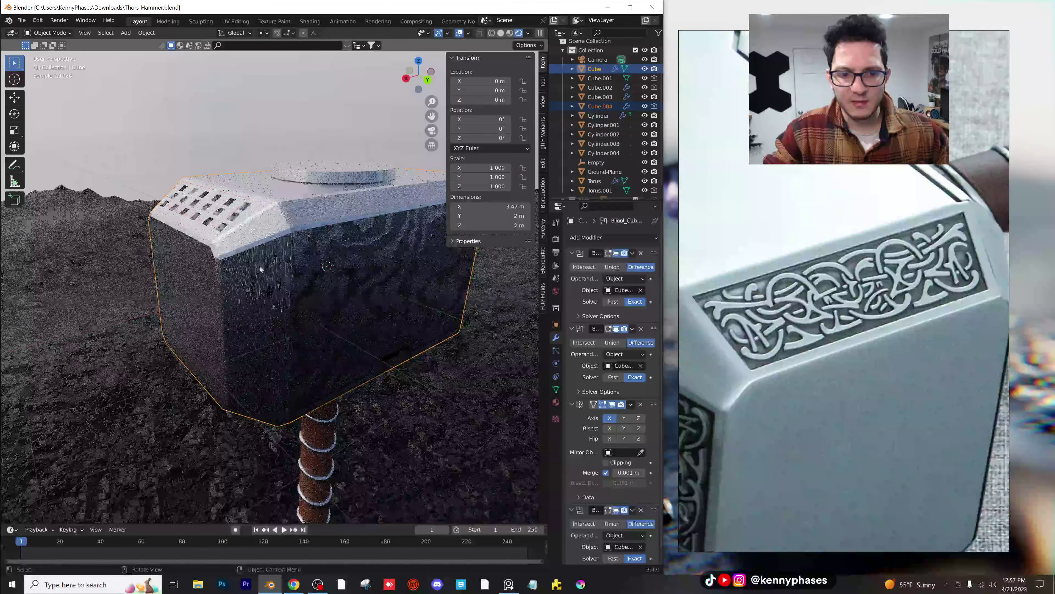
{"action": "left_click", "coordinate": [127, 33]}
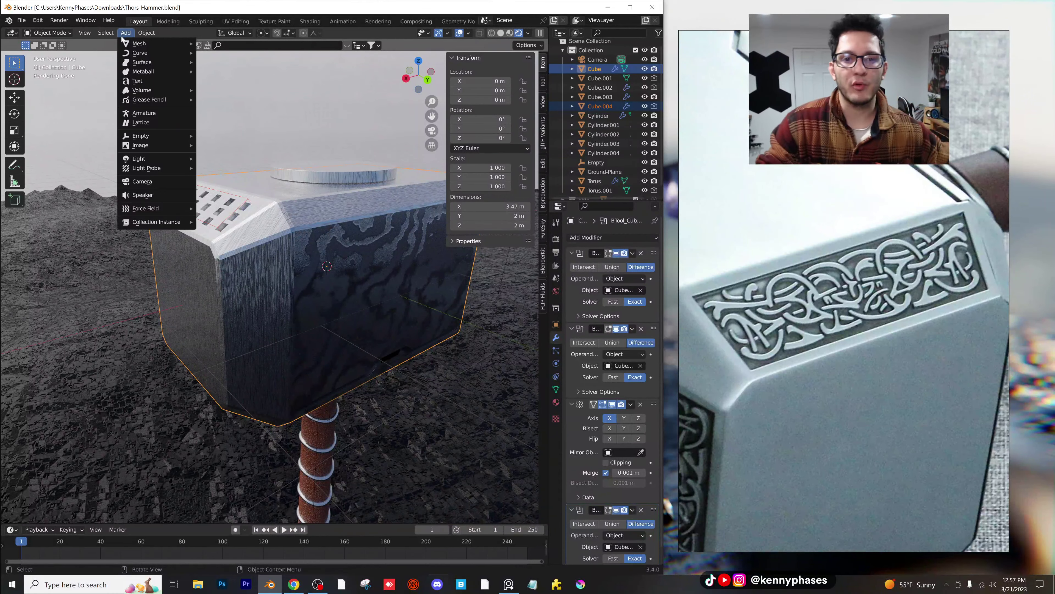
{"action": "mouse_move", "coordinate": [293, 244]}
{"action": "middle_mouse_down"}
{"action": "mouse_move", "coordinate": [270, 240]}
{"action": "mouse_move", "coordinate": [266, 257]}
{"action": "mouse_move", "coordinate": [283, 257]}
{"action": "middle_mouse_up"}
{"action": "scroll", "coordinate": [266, 258], "scroll_direction": "up", "scroll_amount": 3}
{"action": "left_click", "coordinate": [501, 33]}
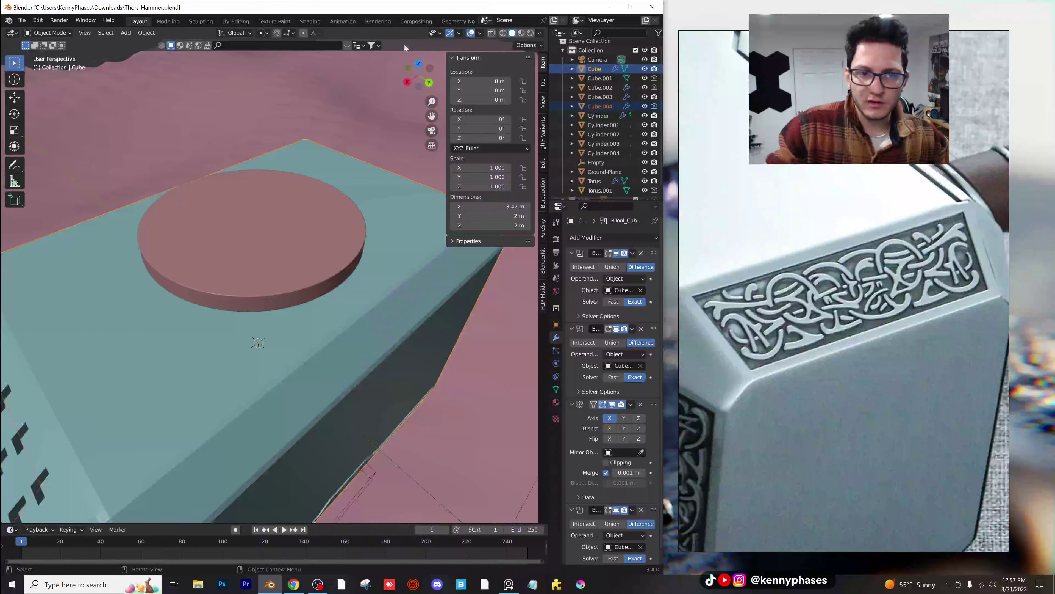
{"action": "left_click", "coordinate": [126, 33]}
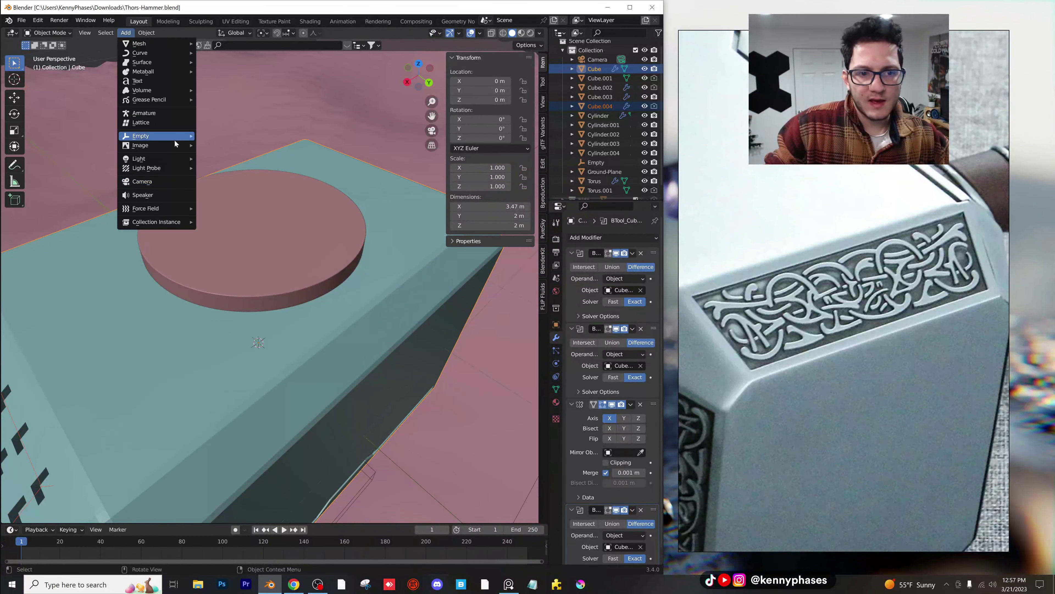
{"action": "left_click", "coordinate": [174, 84]}
{"action": "scroll", "coordinate": [308, 249], "scroll_direction": "down", "scroll_amount": 5}
Step: Replace the default wording of the text object with the single letter K
{"action": "key", "text": "Tab"}
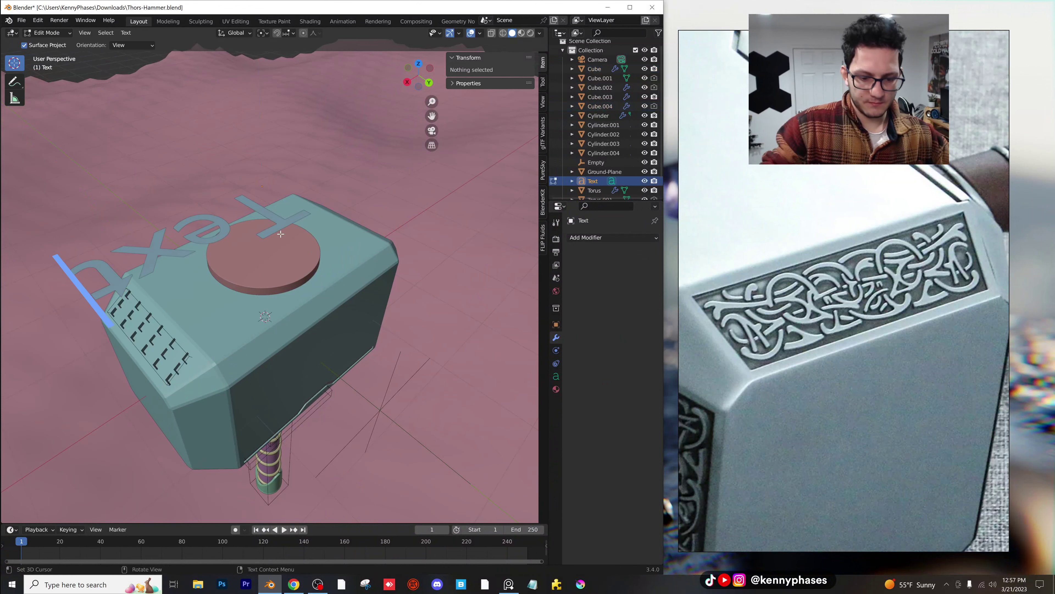
{"action": "key", "text": "BackSpace"}
{"action": "key", "text": "BackSpace"}
{"action": "key", "text": "BackSpace"}
{"action": "key", "text": "Tab"}
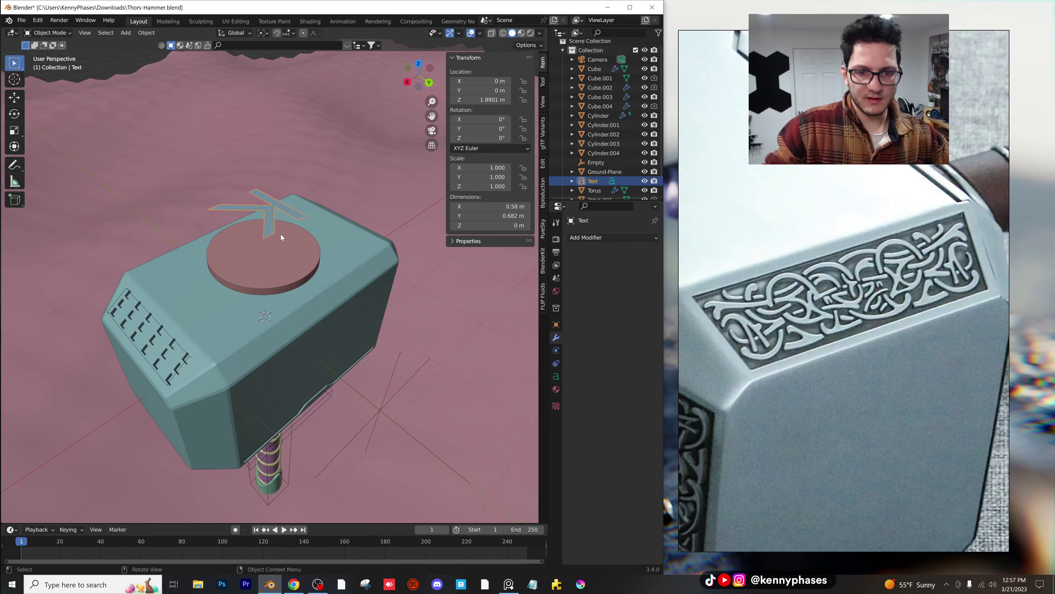
Step: Extrude the letter K by 0.08 m and convert it to a mesh
{"action": "left_click", "coordinate": [556, 377]}
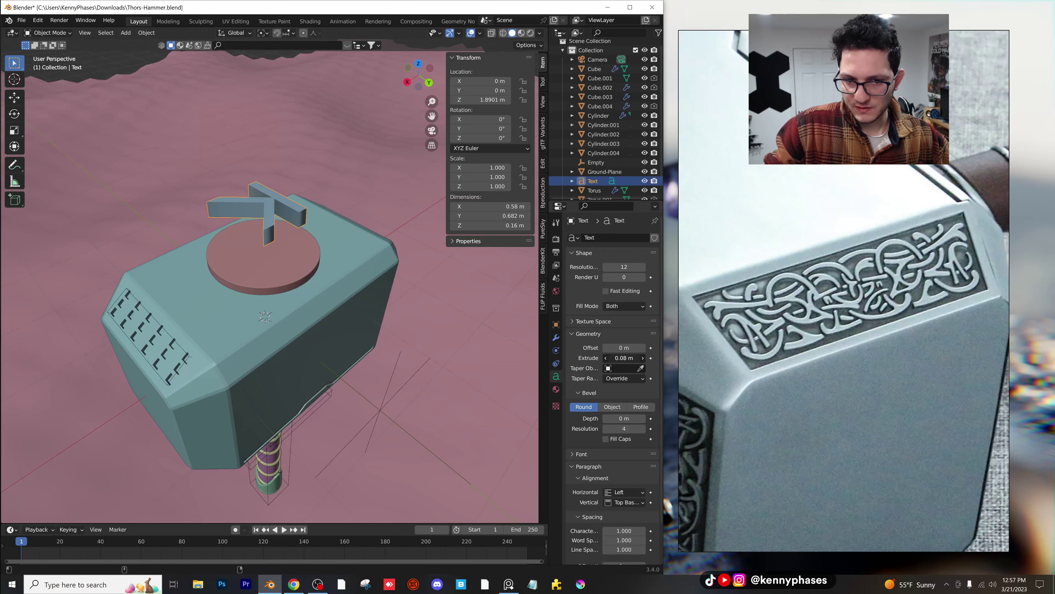
{"action": "right_click", "coordinate": [288, 220]}
{"action": "mouse_move", "coordinate": [275, 209]}
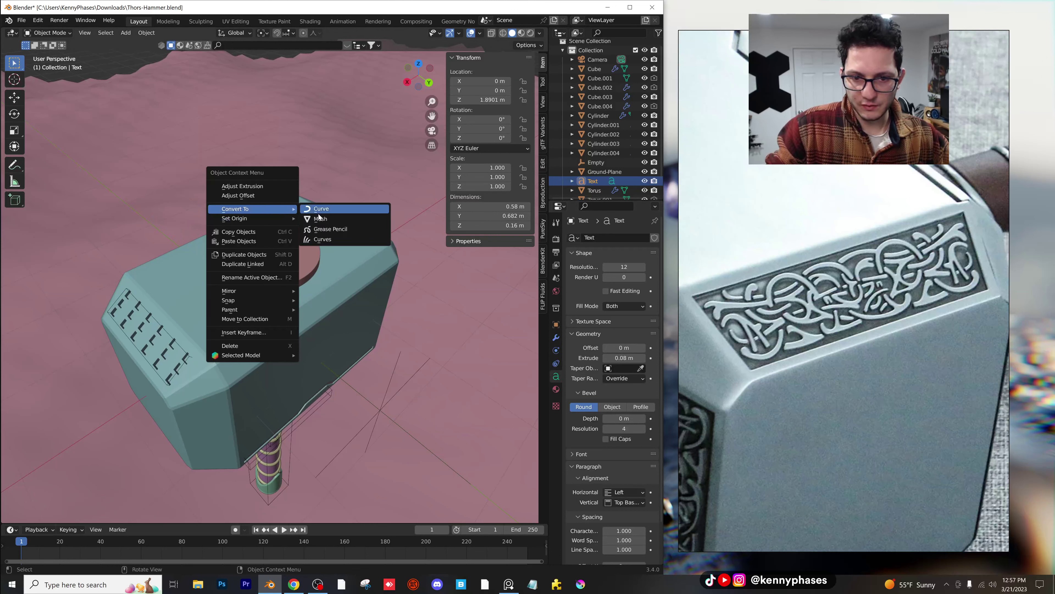
{"action": "left_click", "coordinate": [336, 219]}
Step: Lower the K into the round plate at Z 1.084 m and centre it in top view at about X -0.279 m, Y -0.334 m
{"action": "scroll", "coordinate": [307, 244], "scroll_direction": "up", "scroll_amount": 3}
{"action": "middle_click_drag", "start_coordinate": [307, 244], "coordinate": [321, 299], "text": "shift"}
{"action": "key", "text": "g"}
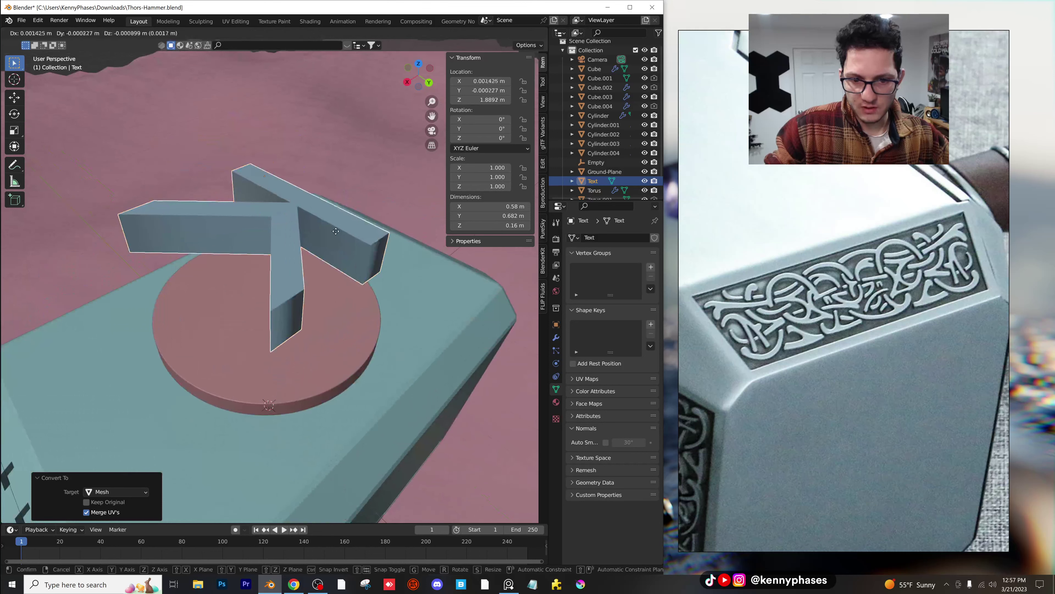
{"action": "key", "text": "z"}
{"action": "left_click", "coordinate": [365, 362]}
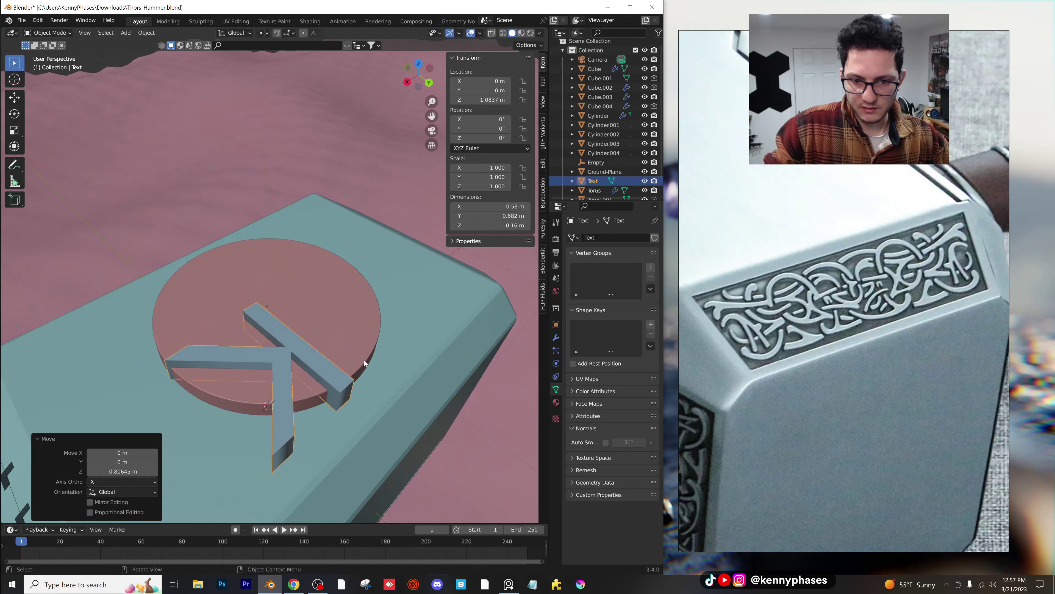
{"action": "left_click", "coordinate": [419, 65]}
{"action": "key", "text": "g"}
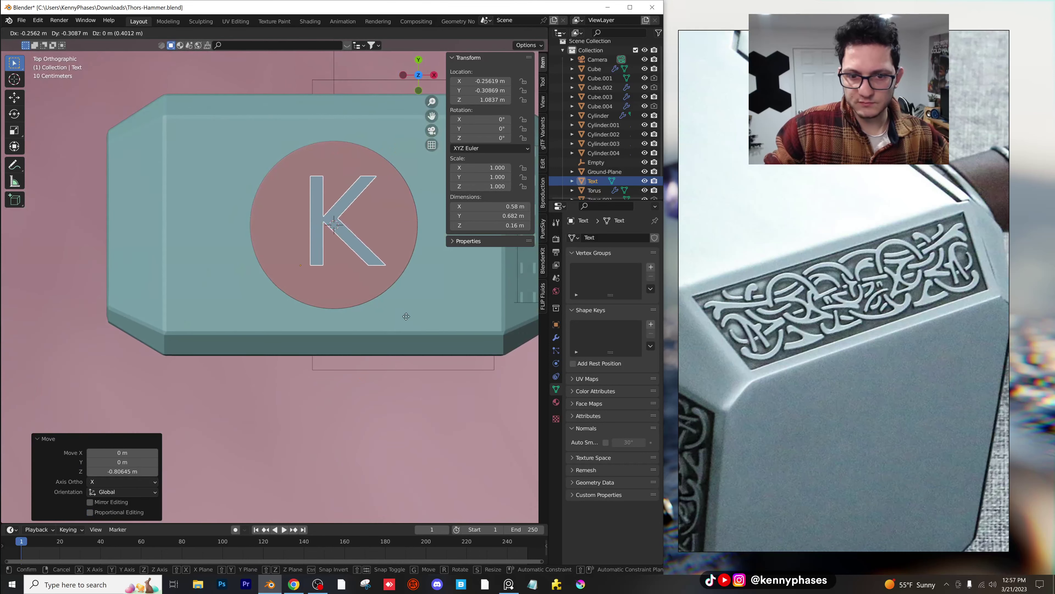
{"action": "left_click", "coordinate": [373, 286]}
Step: Nudge the K to about X -0.305 m, Y -0.330 m and cut it out of the round plate with a Bool Tool brush Difference
{"action": "middle_click_drag", "start_coordinate": [373, 286], "coordinate": [328, 241]}
{"action": "middle_click_drag", "start_coordinate": [329, 241], "coordinate": [368, 312], "text": "shift"}
{"action": "scroll", "coordinate": [281, 279], "scroll_direction": "up", "scroll_amount": 1}
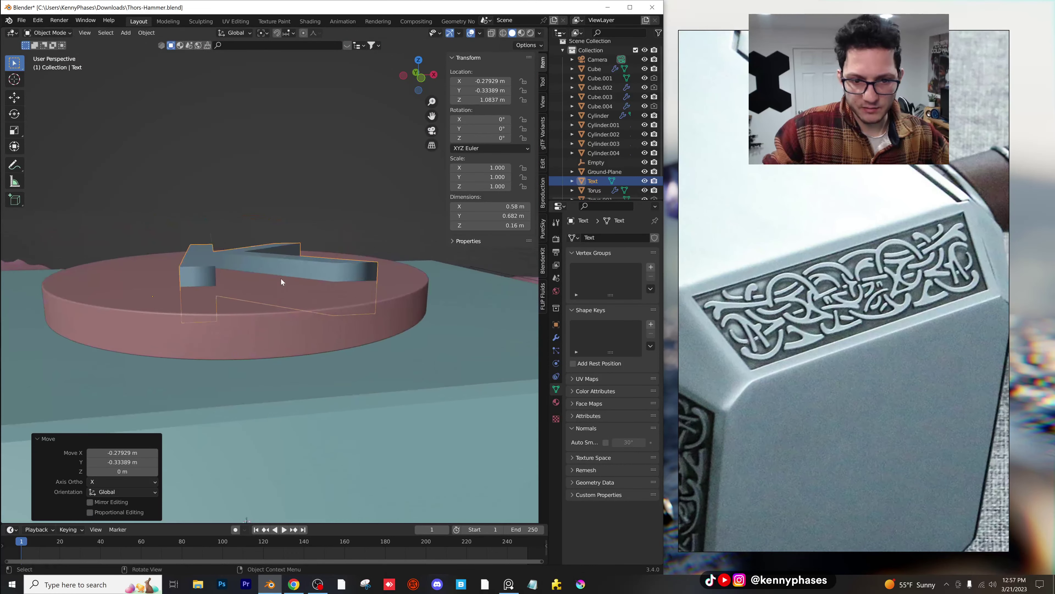
{"action": "key", "text": "g"}
{"action": "left_click", "coordinate": [271, 279]}
{"action": "left_click", "coordinate": [293, 297], "text": "shift"}
{"action": "key", "text": "ctrl+shift+b"}
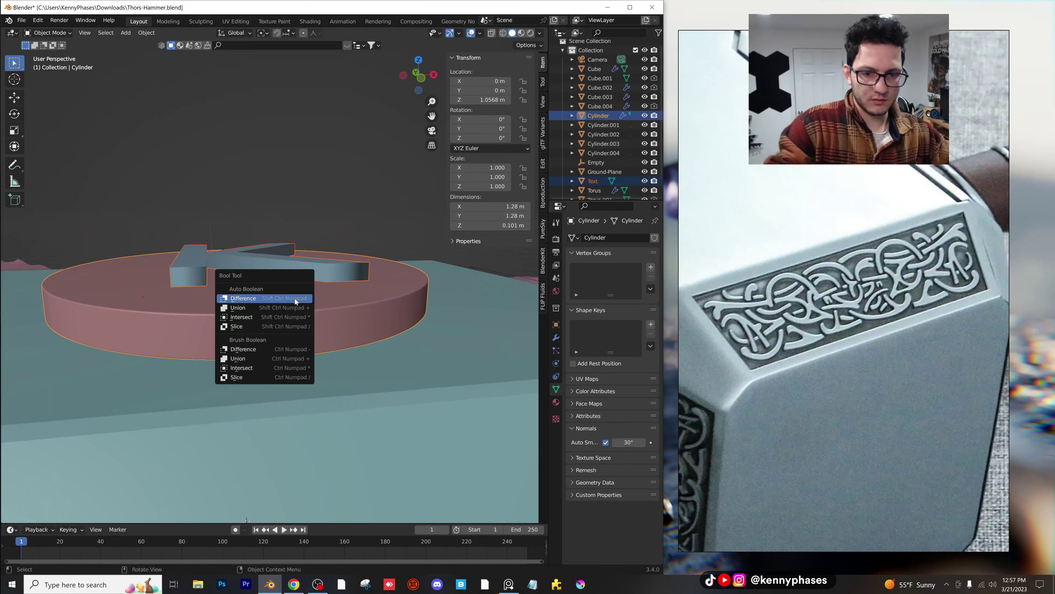
{"action": "key", "text": "Return"}
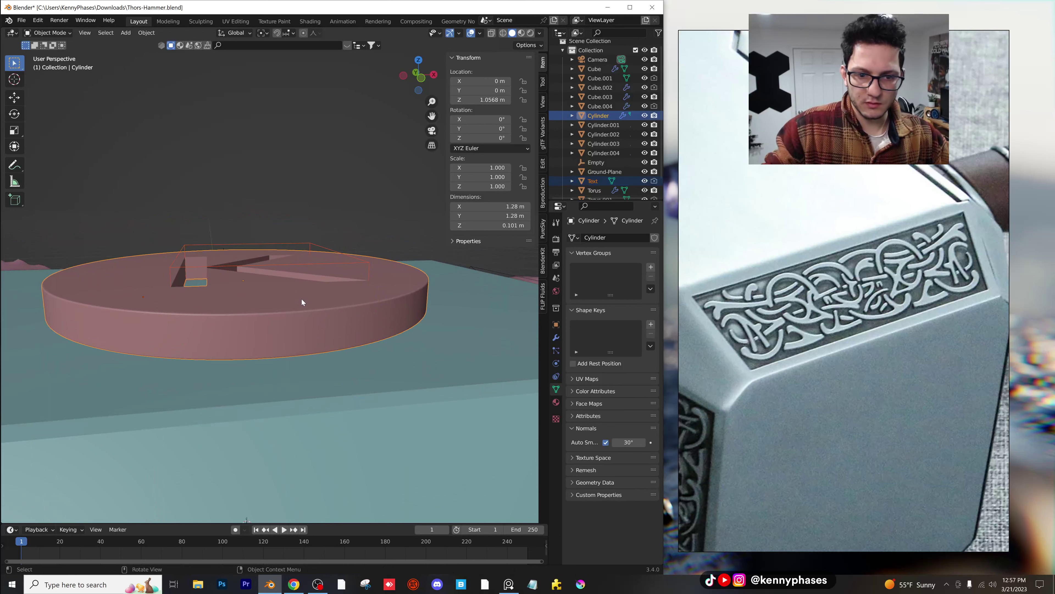
Step: Raise the K cutter slightly along Z for a shallower engraving, and inspect the plate and hammer head in rendered shading
{"action": "scroll", "coordinate": [302, 300], "scroll_direction": "down", "scroll_amount": 2}
{"action": "left_click", "coordinate": [310, 254]}
{"action": "middle_click_drag", "start_coordinate": [317, 257], "coordinate": [382, 349]}
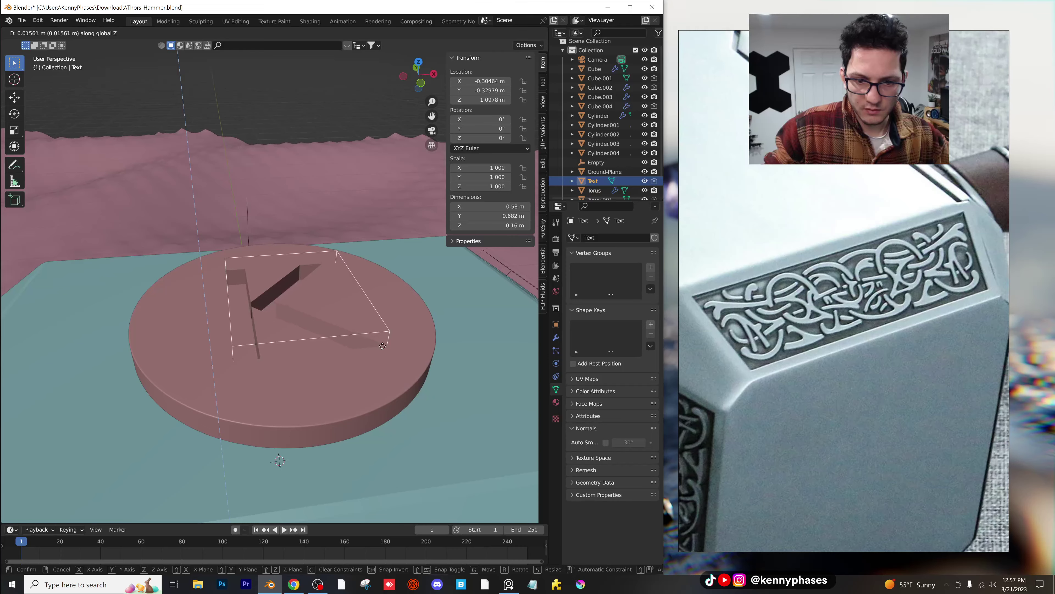
{"action": "left_click", "coordinate": [352, 203]}
{"action": "key", "text": "z"}
{"action": "left_click", "coordinate": [356, 189]}
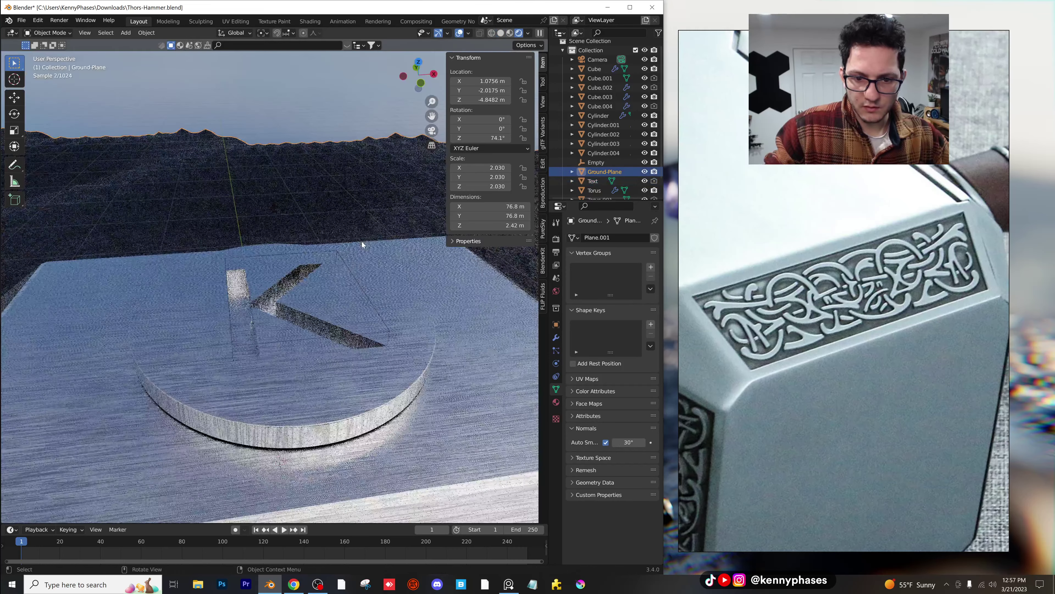
{"action": "mouse_move", "coordinate": [286, 357]}
{"action": "middle_mouse_down"}
{"action": "mouse_move", "coordinate": [253, 366]}
{"action": "mouse_move", "coordinate": [277, 329]}
{"action": "mouse_move", "coordinate": [252, 351]}
{"action": "mouse_move", "coordinate": [179, 364]}
{"action": "mouse_move", "coordinate": [205, 352]}
{"action": "mouse_move", "coordinate": [296, 365]}
{"action": "mouse_move", "coordinate": [274, 351]}
{"action": "mouse_move", "coordinate": [183, 343]}
{"action": "mouse_move", "coordinate": [312, 329]}
{"action": "mouse_move", "coordinate": [268, 351]}
{"action": "middle_mouse_up"}
{"action": "scroll", "coordinate": [274, 351], "scroll_direction": "up", "scroll_amount": 5}
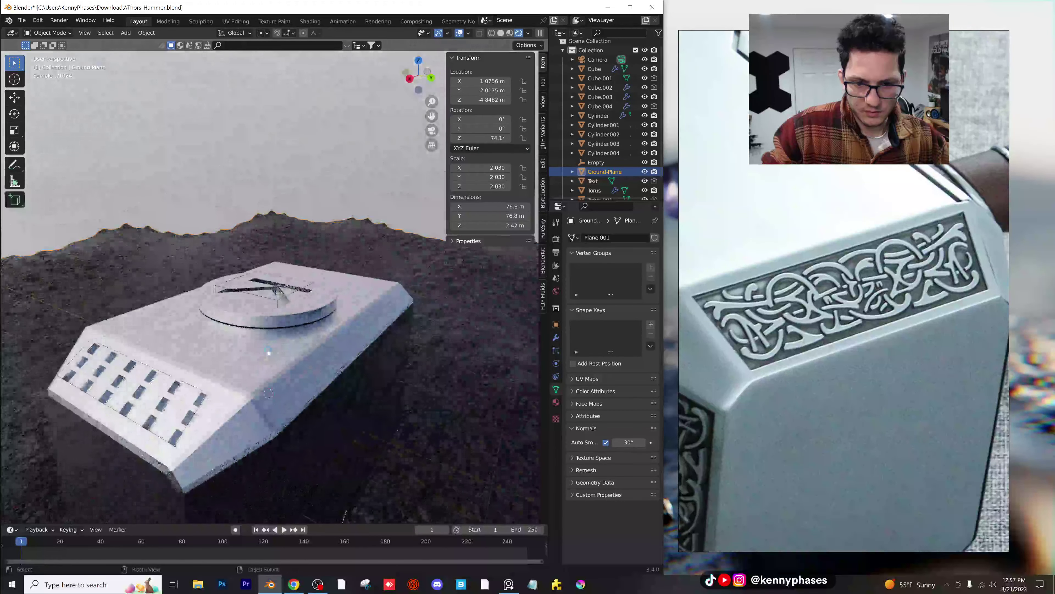
Step: Save the file and move the hole grid's Difference Boolean above the Mirror modifier in the hammer head's modifier stack
{"action": "left_click", "coordinate": [204, 397]}
{"action": "left_click", "coordinate": [229, 384]}
{"action": "left_click", "coordinate": [229, 384]}
{"action": "left_click", "coordinate": [556, 339]}
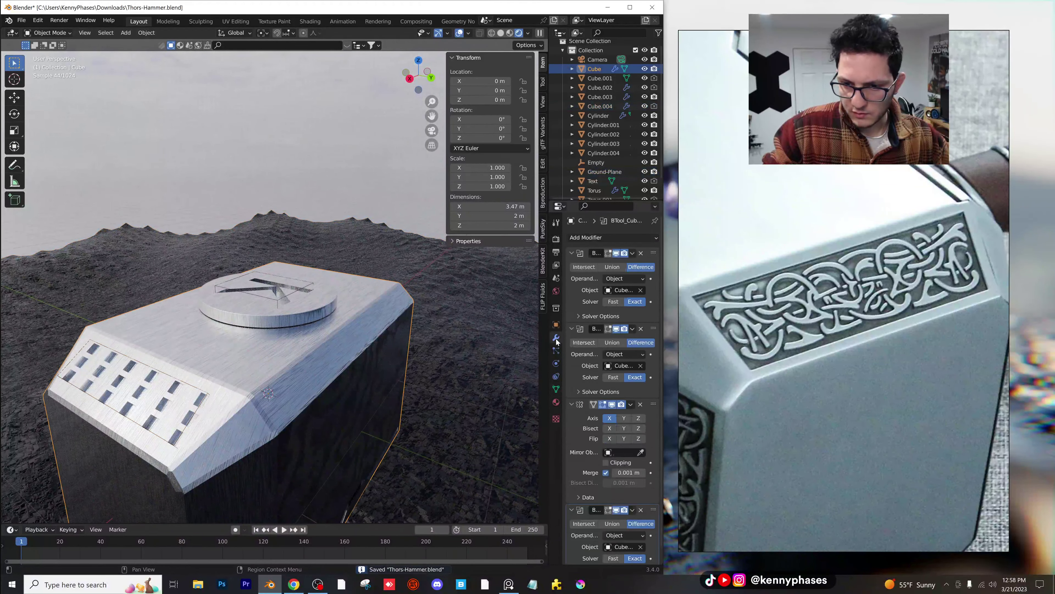
{"action": "left_click", "coordinate": [572, 253]}
{"action": "left_click", "coordinate": [572, 265]}
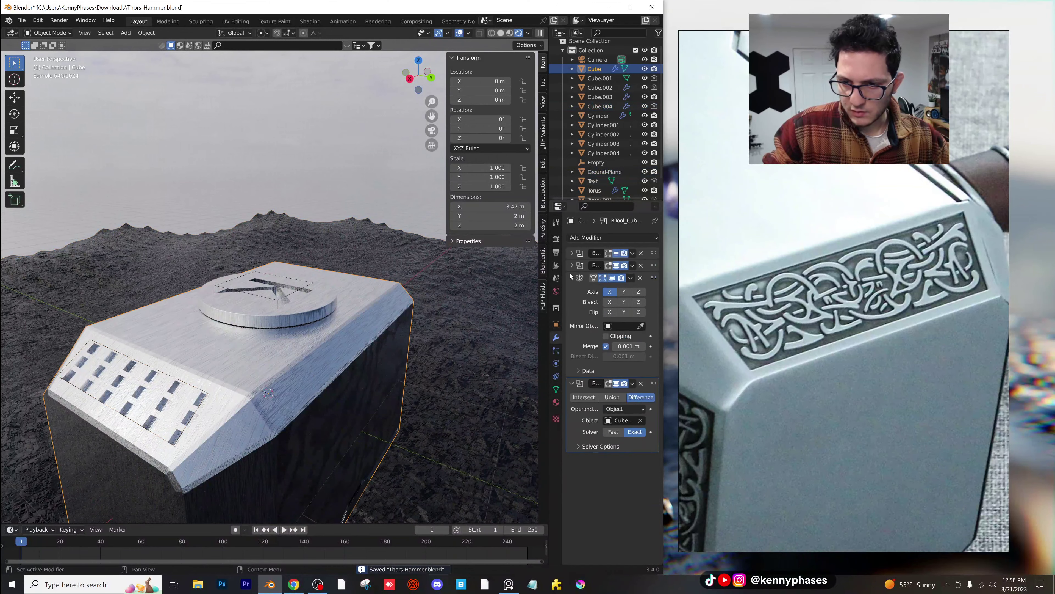
{"action": "left_click", "coordinate": [571, 277]}
{"action": "left_click_drag", "start_coordinate": [654, 271], "coordinate": [654, 272]}
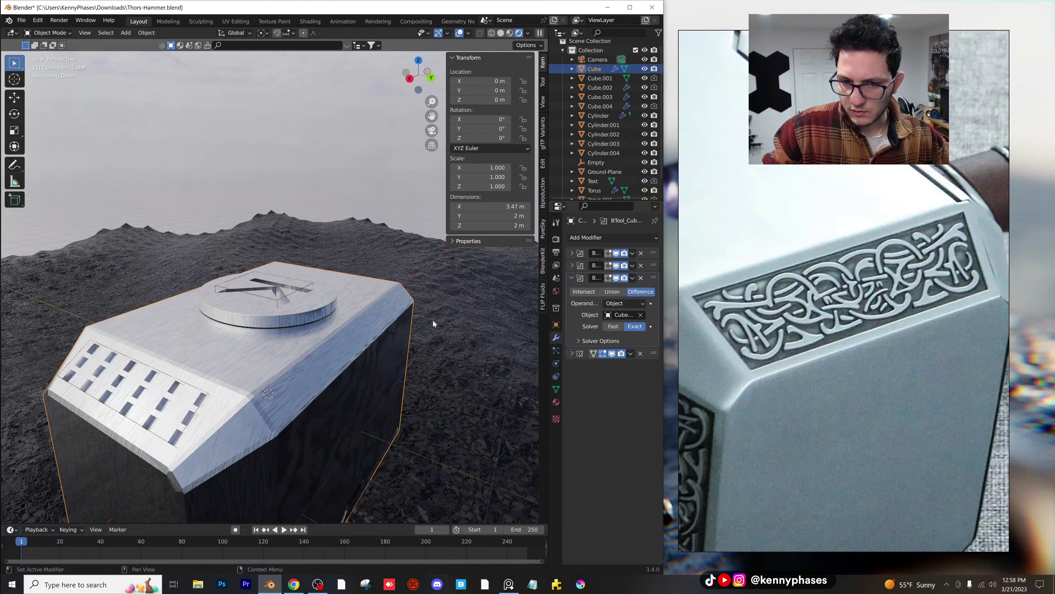
Step: Hide the ground plane so the hammer can be viewed from below
{"action": "middle_click_drag", "start_coordinate": [383, 334], "coordinate": [311, 340]}
{"action": "left_click", "coordinate": [306, 322]}
{"action": "key", "text": "h"}
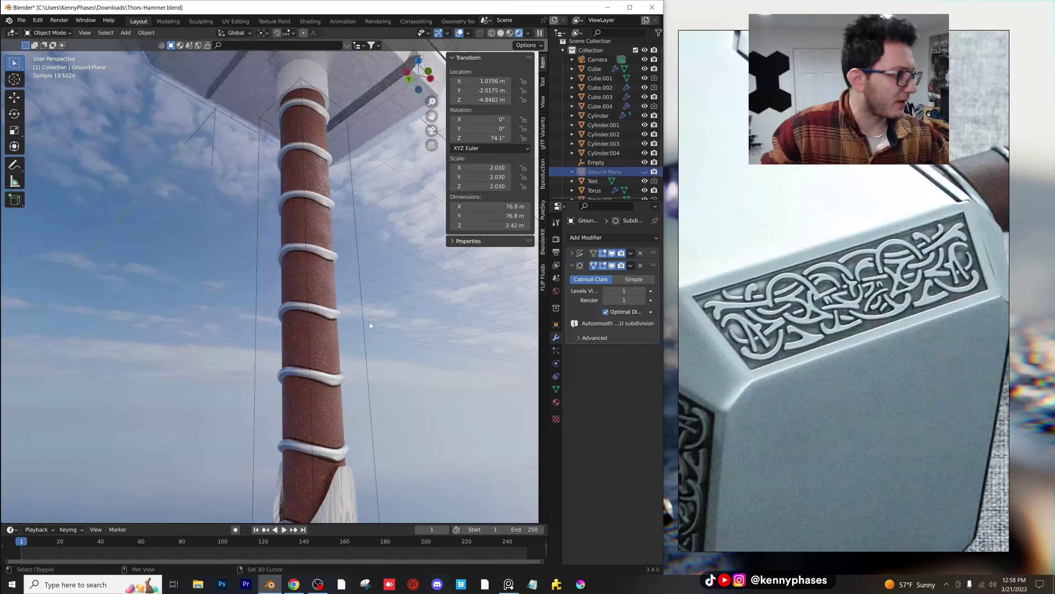
Step: Compare the rendered hammer with the reference images and check it through the camera
{"action": "middle_click_drag", "start_coordinate": [369, 322], "coordinate": [329, 280]}
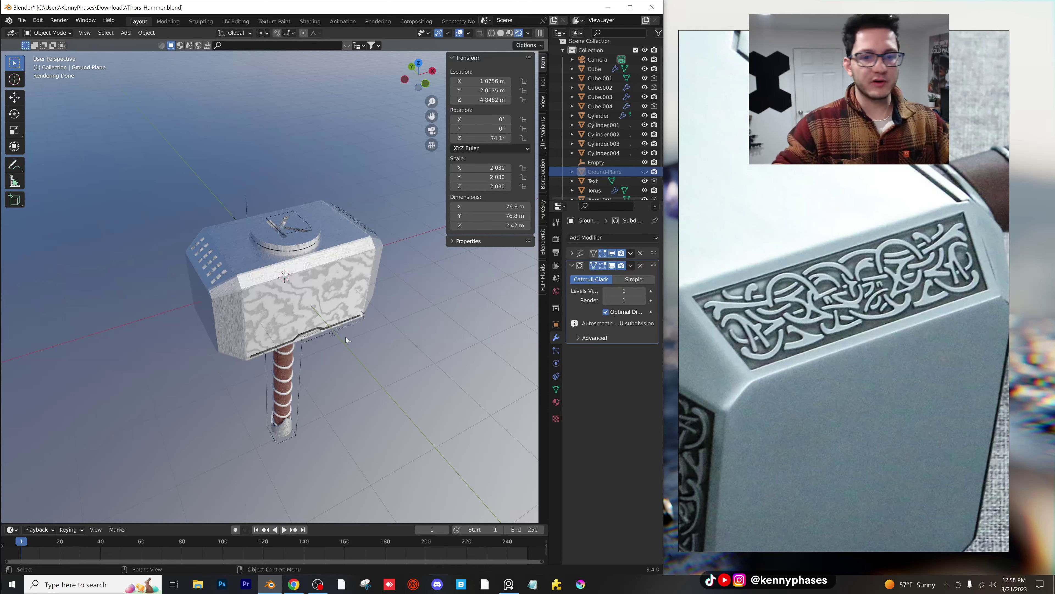
{"action": "scroll", "coordinate": [346, 339], "scroll_direction": "up", "scroll_amount": 5}
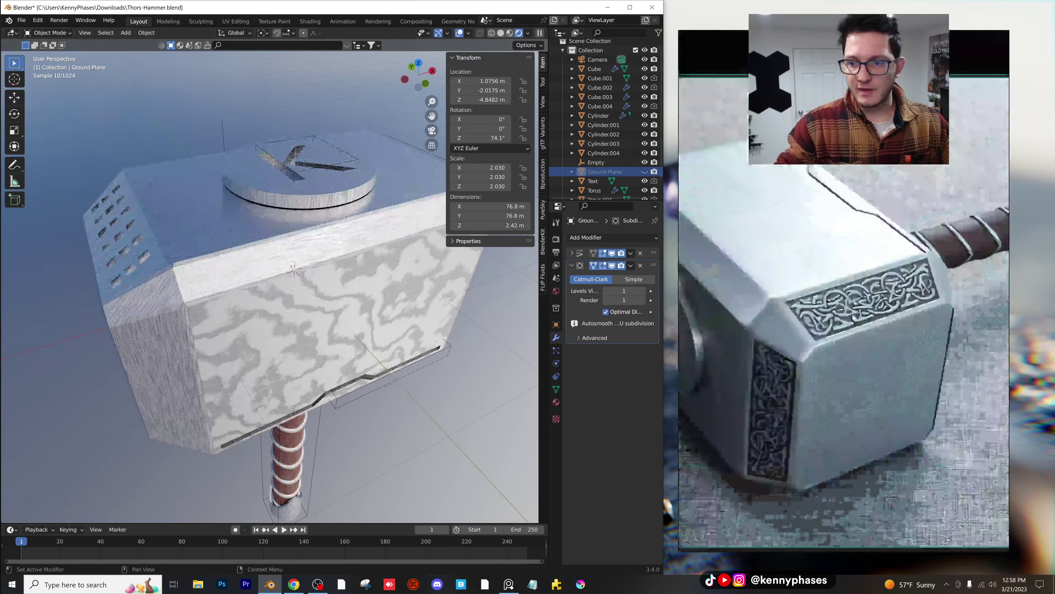
{"action": "scroll", "coordinate": [859, 314], "scroll_direction": "down", "scroll_amount": 5}
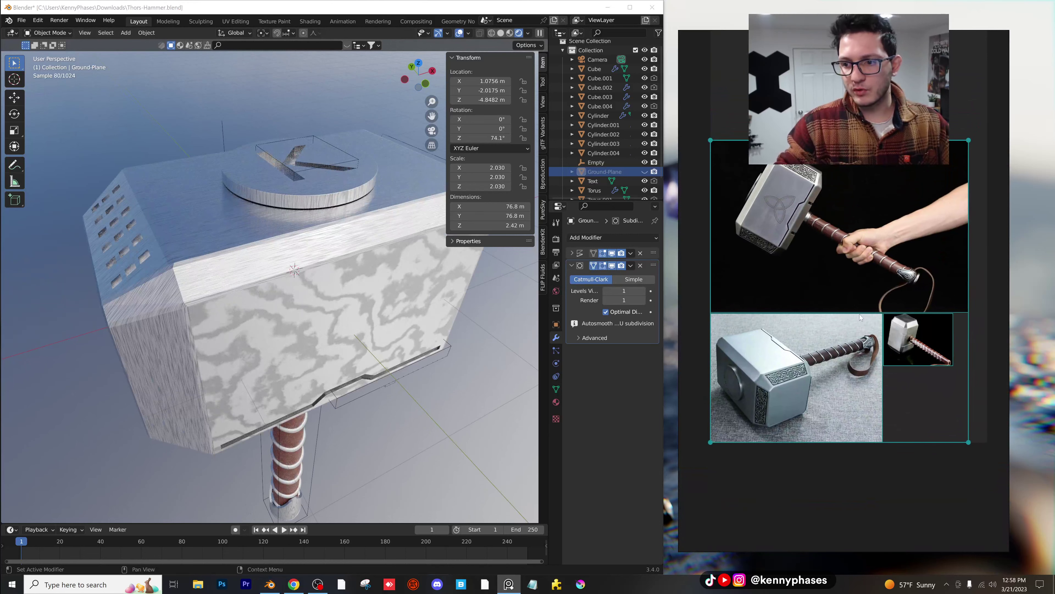
{"action": "scroll", "coordinate": [859, 314], "scroll_direction": "up", "scroll_amount": 3}
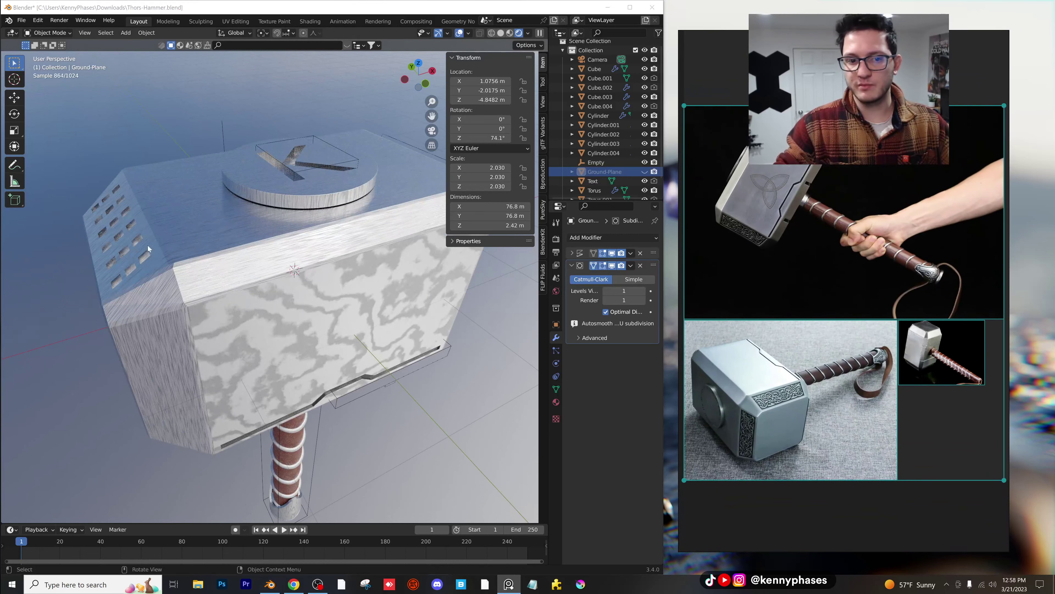
{"action": "scroll", "coordinate": [212, 299], "scroll_direction": "up", "scroll_amount": 1}
{"action": "middle_click_drag", "start_coordinate": [212, 299], "coordinate": [268, 294]}
{"action": "scroll", "coordinate": [267, 294], "scroll_direction": "down", "scroll_amount": 3}
{"action": "key", "text": "KP_0"}
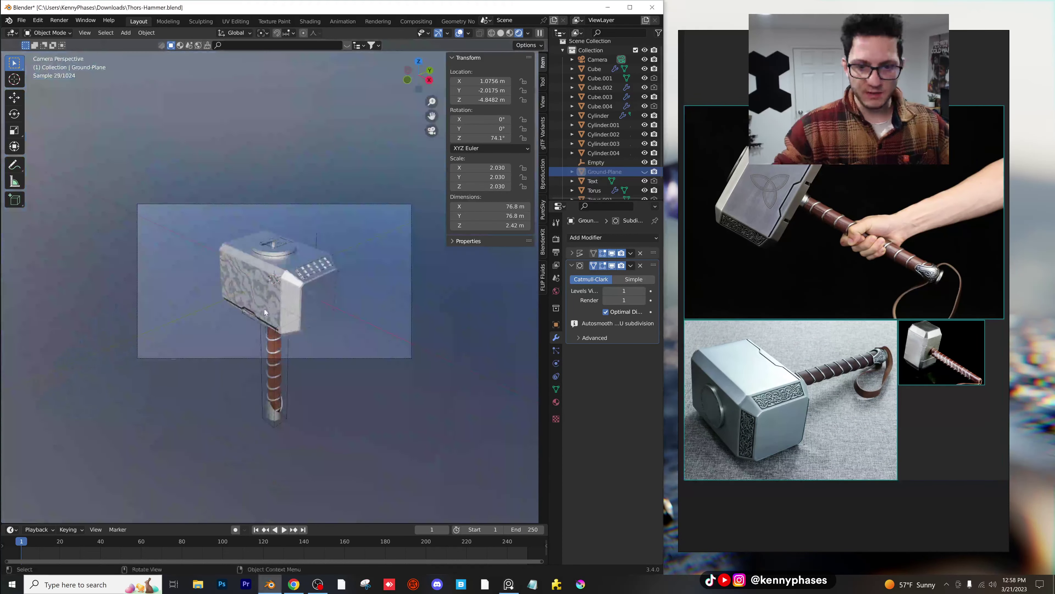
Step: Try to link the hammer head's material to the handle collar with both objects selected
{"action": "middle_click_drag", "start_coordinate": [272, 335], "coordinate": [279, 312]}
{"action": "left_click", "coordinate": [271, 229]}
{"action": "scroll", "coordinate": [296, 306], "scroll_direction": "up", "scroll_amount": 4}
{"action": "left_click", "coordinate": [296, 288], "text": "shift"}
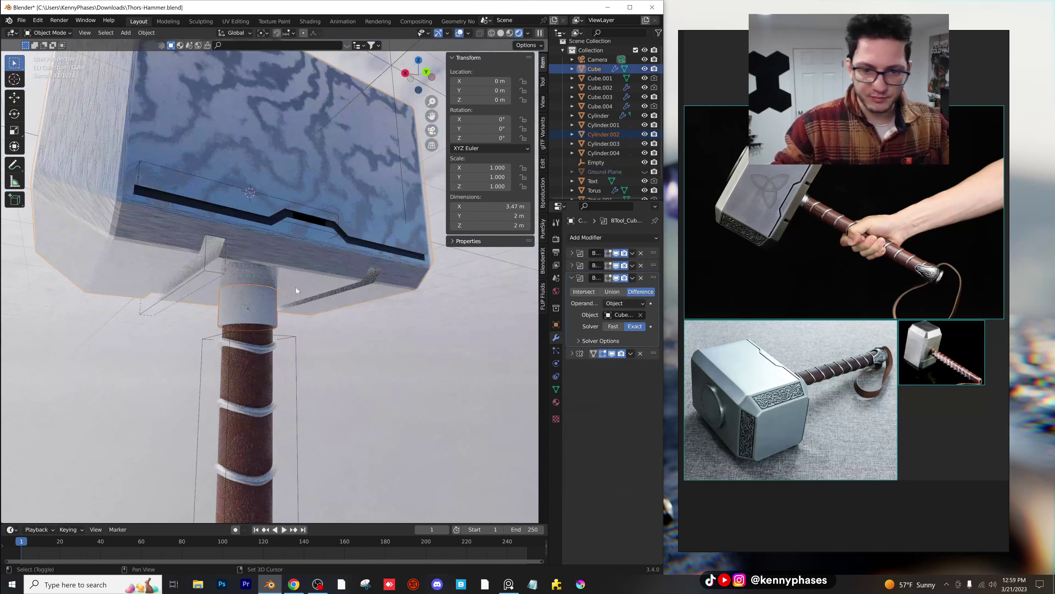
{"action": "key", "text": "shift+l"}
{"action": "left_click", "coordinate": [295, 287]}
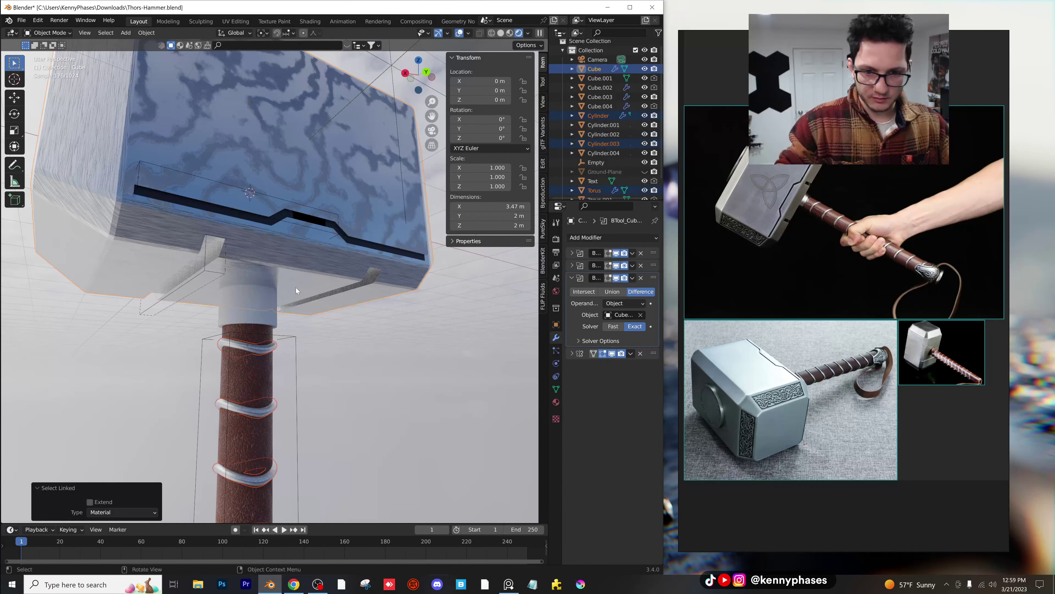
{"action": "left_click", "coordinate": [252, 317]}
{"action": "left_click", "coordinate": [284, 295], "text": "shift"}
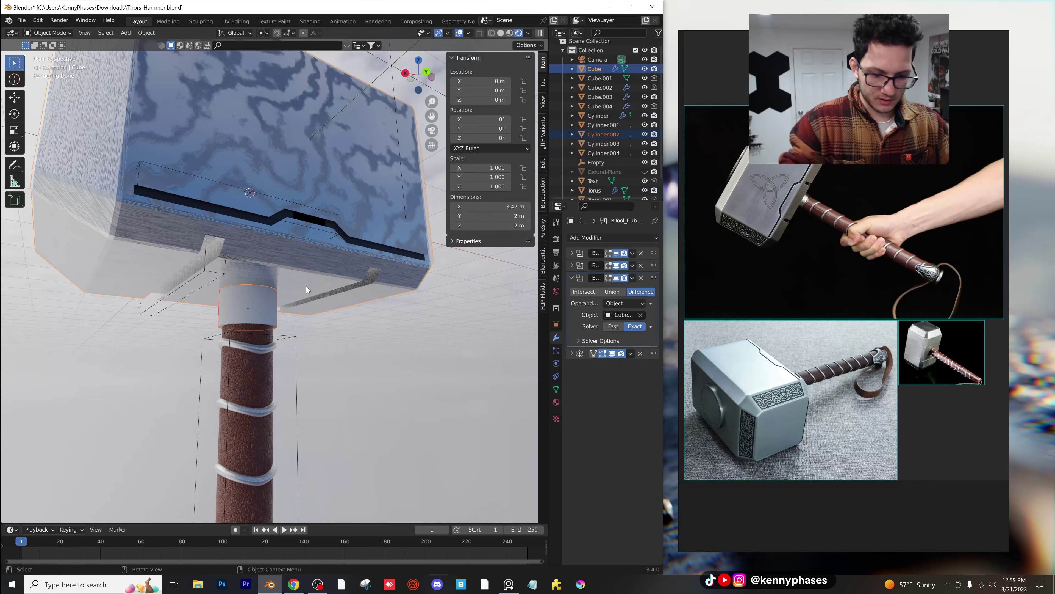
{"action": "key", "text": "shift+l"}
{"action": "left_click", "coordinate": [306, 286]}
{"action": "left_click", "coordinate": [376, 381]}
Step: Assign the existing Brushed Gold material to the collar between the handle and the hammer head
{"action": "left_click", "coordinate": [260, 319]}
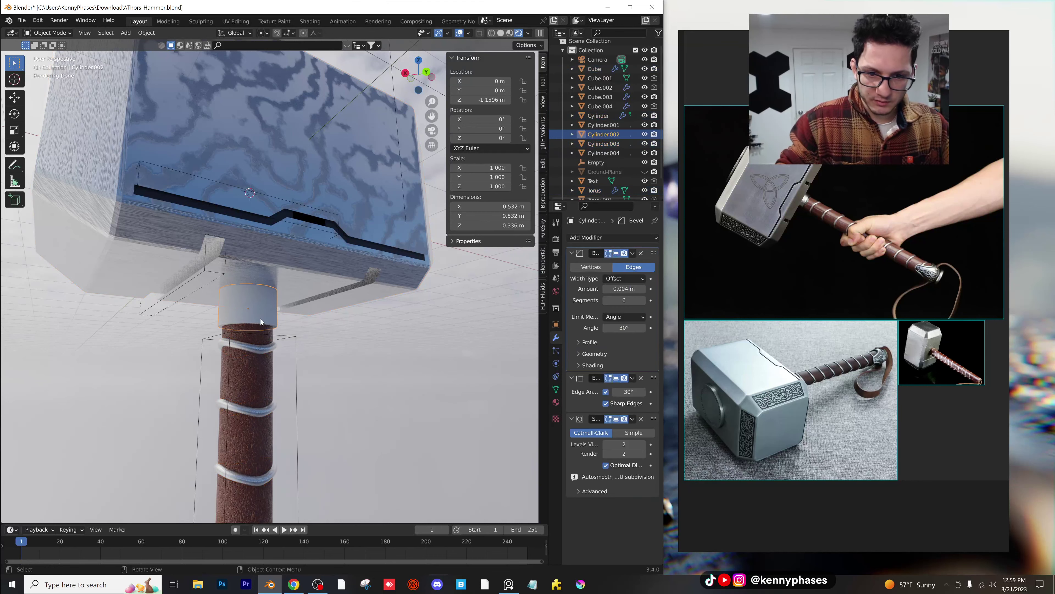
{"action": "middle_click_drag", "start_coordinate": [260, 319], "coordinate": [365, 328]}
{"action": "left_click", "coordinate": [556, 402]}
{"action": "left_click", "coordinate": [572, 277]}
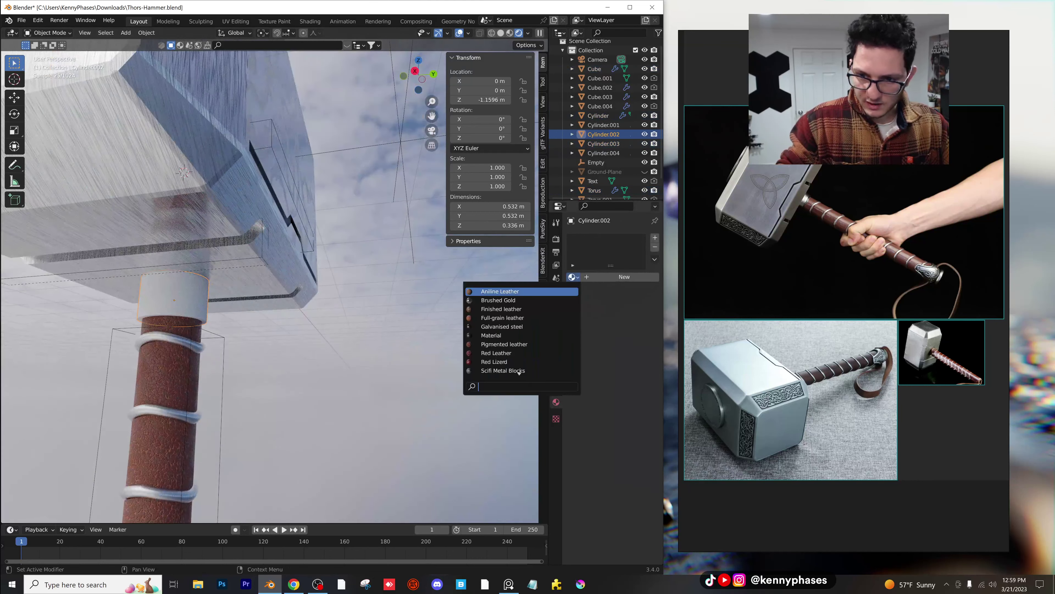
{"action": "left_click", "coordinate": [498, 300]}
{"action": "mouse_move", "coordinate": [253, 369]}
{"action": "middle_mouse_down"}
{"action": "mouse_move", "coordinate": [392, 415]}
{"action": "mouse_move", "coordinate": [330, 402]}
{"action": "mouse_move", "coordinate": [325, 424]}
{"action": "mouse_move", "coordinate": [281, 362]}
{"action": "mouse_move", "coordinate": [307, 329]}
{"action": "middle_mouse_up"}
Step: Select the hammer head, save the file, and inspect the whole hammer and its head up close
{"action": "left_click", "coordinate": [336, 297]}
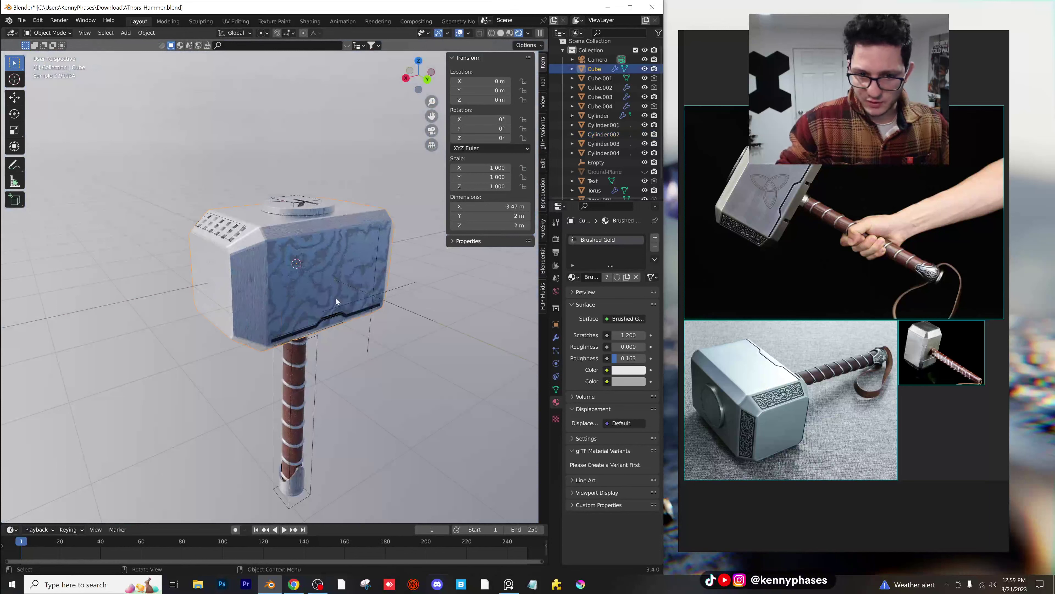
{"action": "key", "text": "ctrl+s"}
{"action": "mouse_move", "coordinate": [313, 406]}
{"action": "middle_mouse_down"}
{"action": "mouse_move", "coordinate": [213, 409]}
{"action": "mouse_move", "coordinate": [316, 411]}
{"action": "middle_mouse_up"}
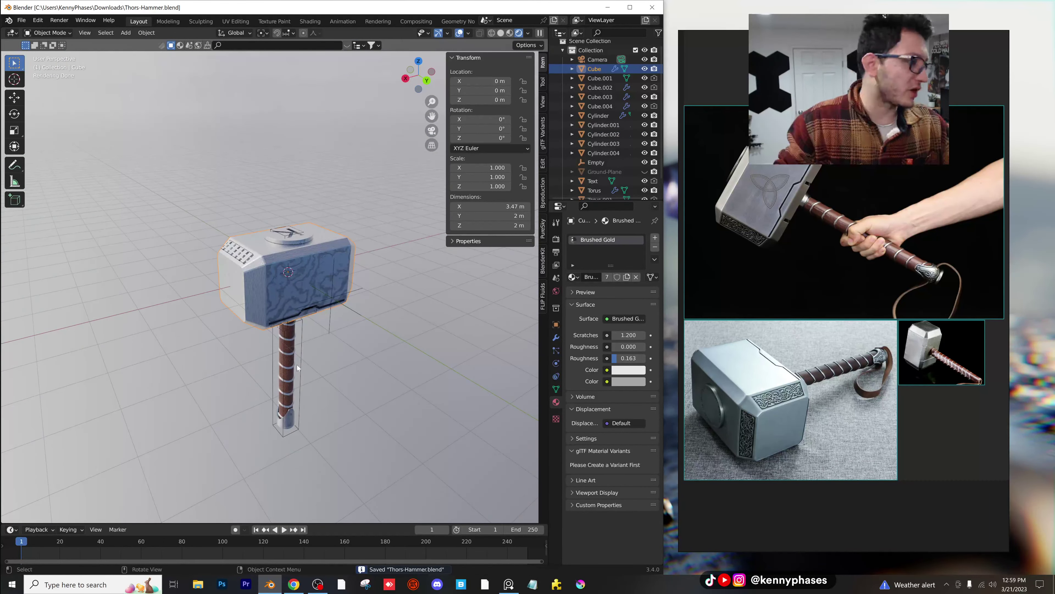
{"action": "mouse_move", "coordinate": [297, 364]}
{"action": "middle_mouse_down"}
{"action": "mouse_move", "coordinate": [300, 344]}
{"action": "mouse_move", "coordinate": [404, 358]}
{"action": "mouse_move", "coordinate": [372, 327]}
{"action": "mouse_move", "coordinate": [236, 343]}
{"action": "mouse_move", "coordinate": [302, 354]}
{"action": "mouse_move", "coordinate": [242, 373]}
{"action": "mouse_move", "coordinate": [328, 349]}
{"action": "mouse_move", "coordinate": [286, 354]}
{"action": "middle_mouse_up"}
{"action": "scroll", "coordinate": [372, 328], "scroll_direction": "up", "scroll_amount": 3}
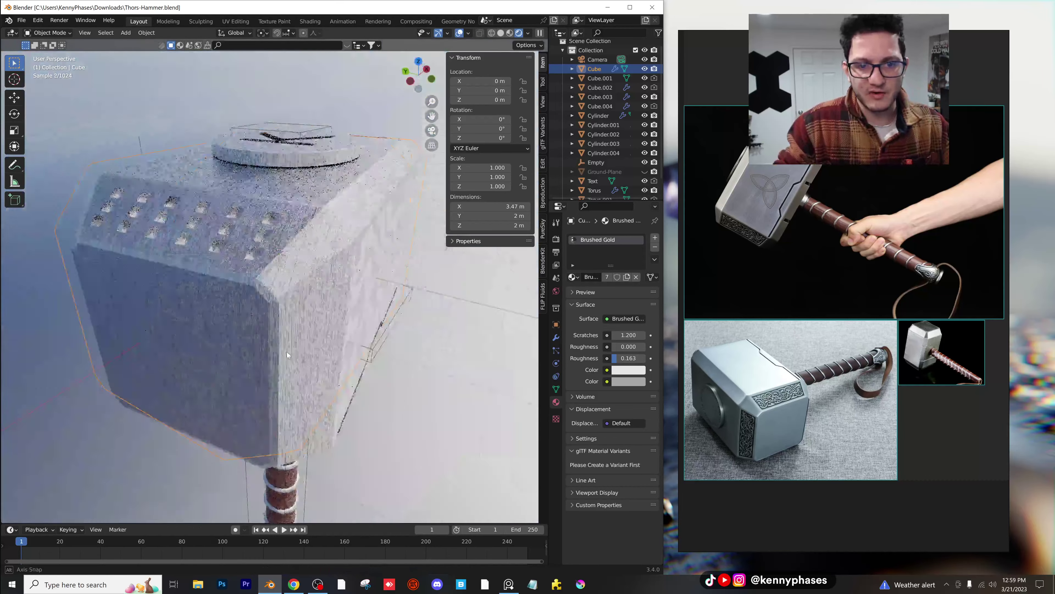